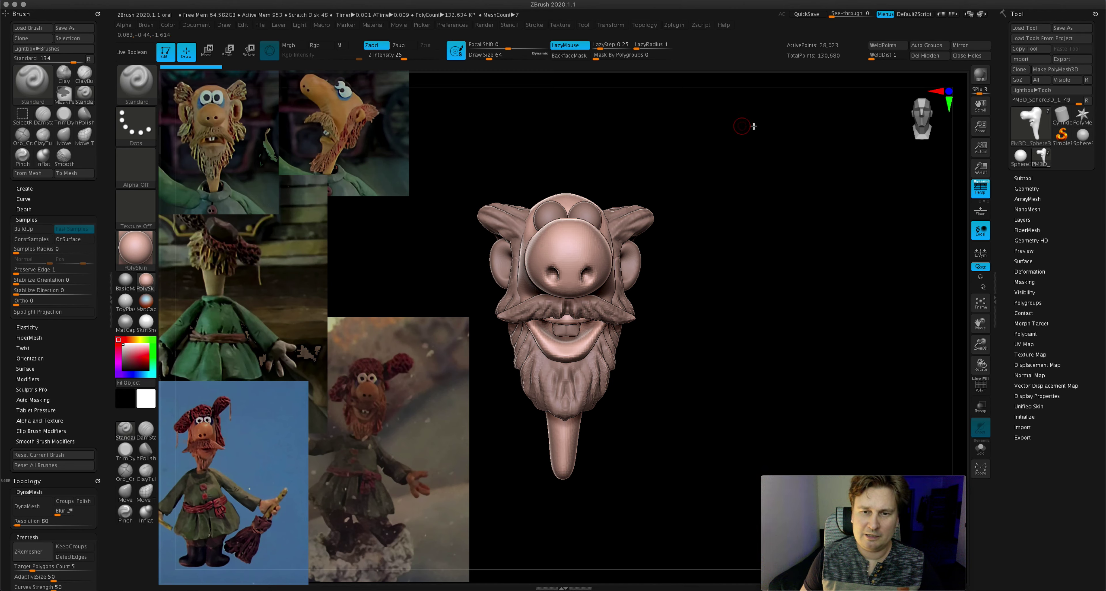
- Orbit, fit and zoom the view to frame the head
mouse_move(735, 237)
left_mouse_down()
mouse_move(755, 257)
mouse_move(765, 247)
left_mouse_up()
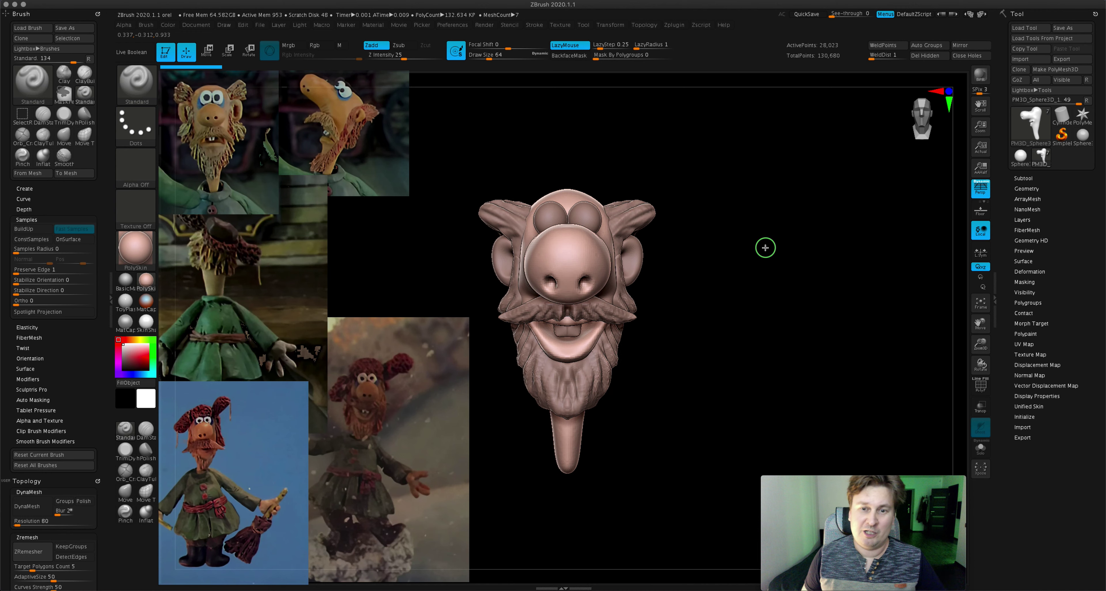
mouse_move(976, 346)
left_mouse_down()
mouse_move(977, 335)
mouse_move(945, 345)
mouse_move(951, 355)
left_mouse_up()
left_click(983, 304)
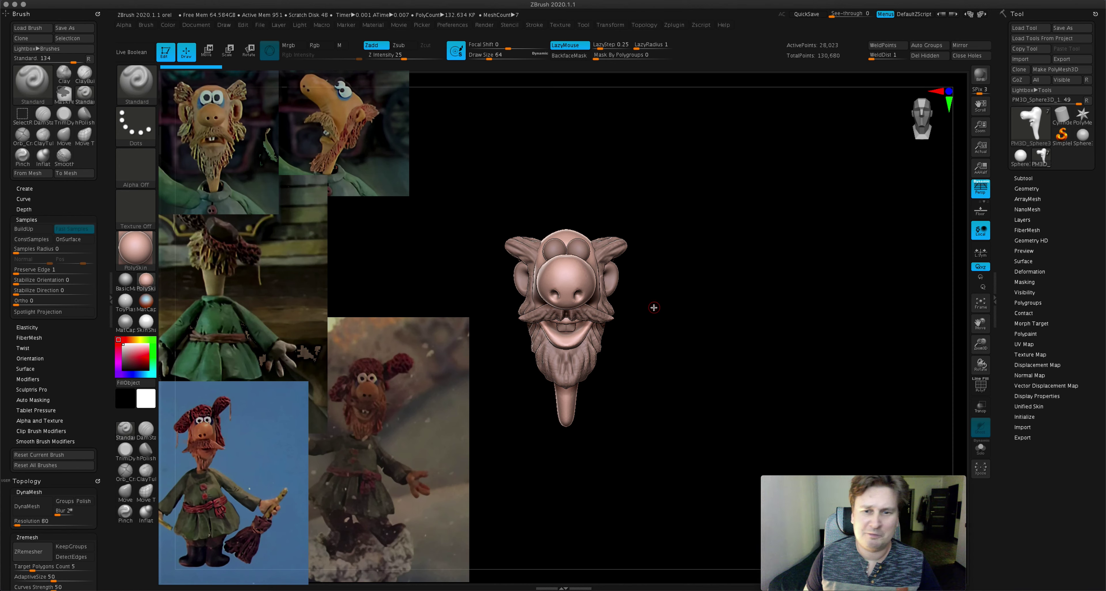
left_click_drag(982, 340, 479, 333)
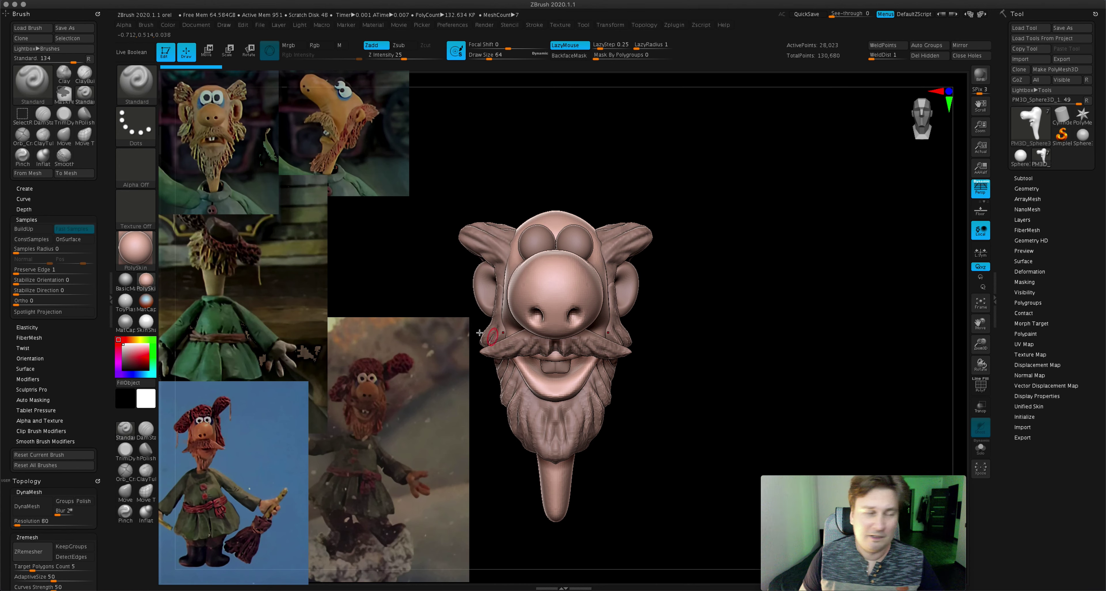
- Switch to the Move Topological brush at size 187 and reshape the head from front and side
left_click(146, 491)
left_click_drag(505, 53, 519, 52)
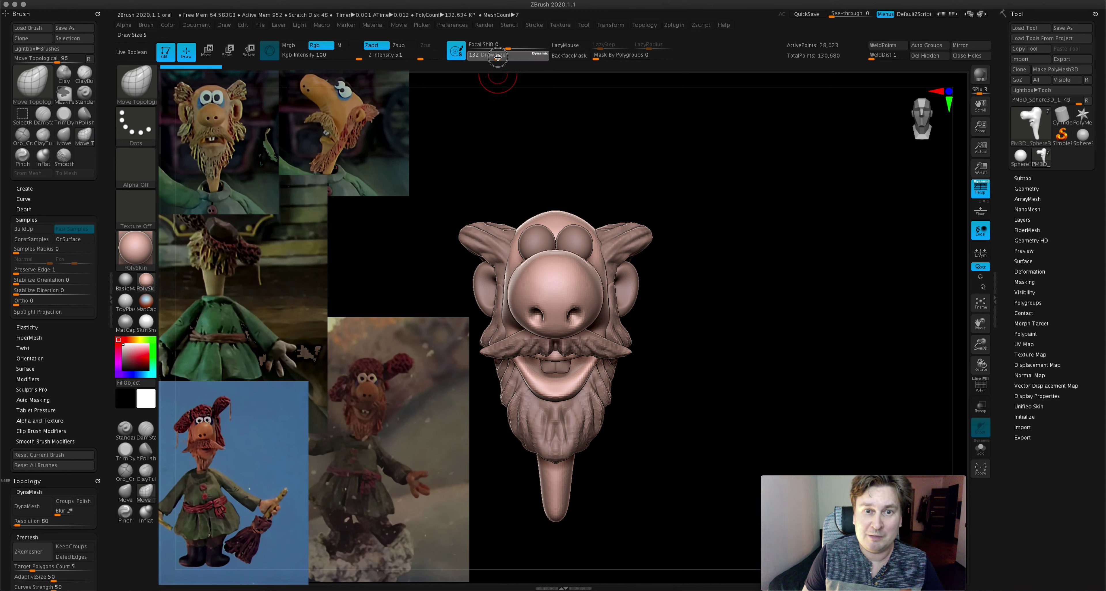
left_click_drag(695, 292, 516, 290)
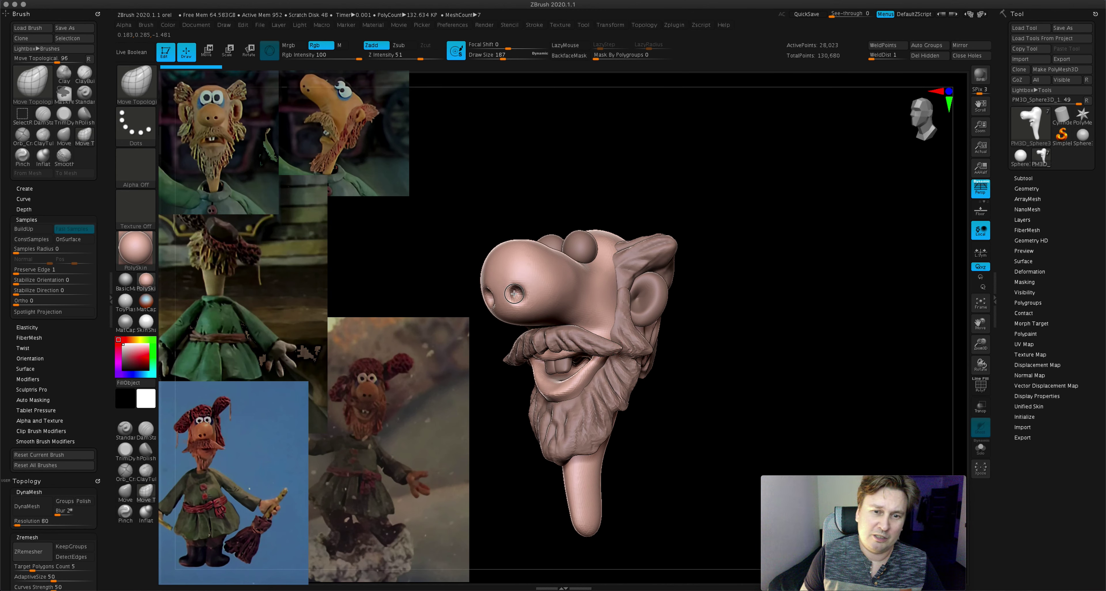
right_click_drag(507, 293, 529, 286)
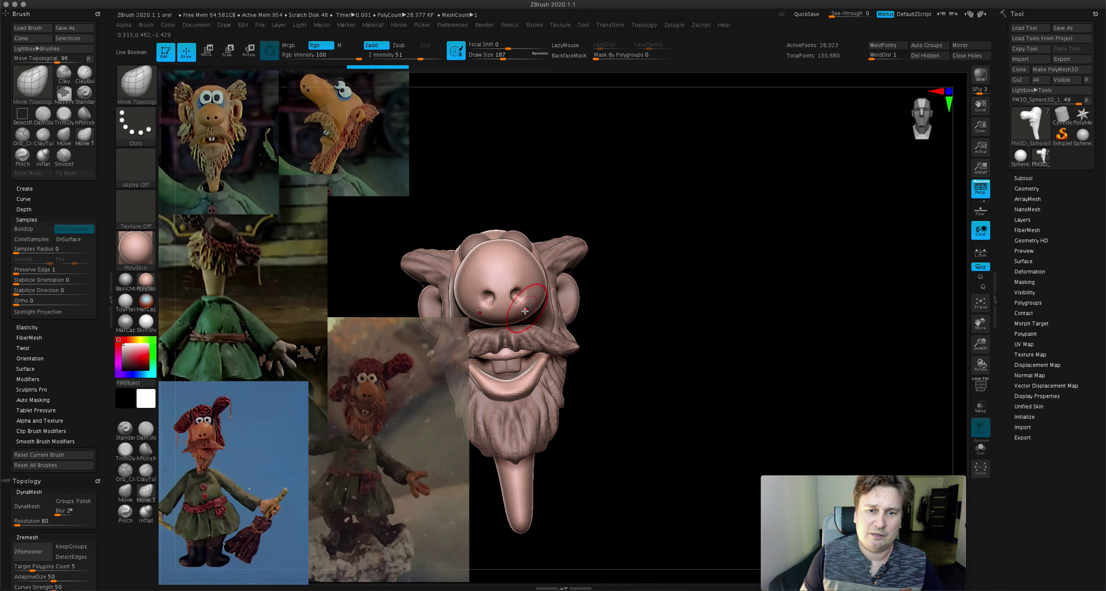
right_click_drag(528, 297, 573, 239)
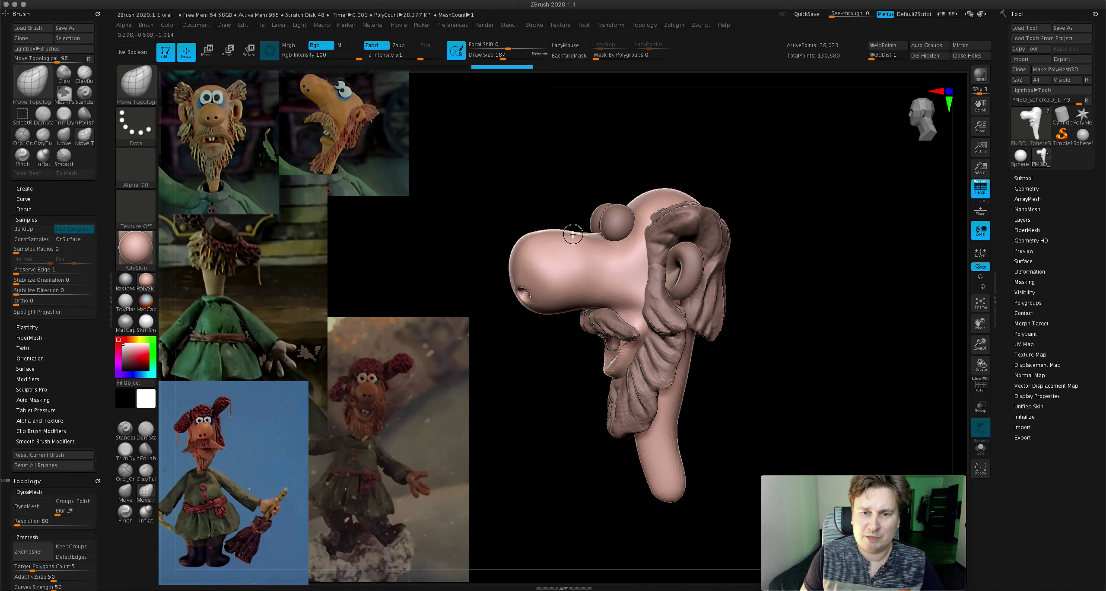
- Smooth the head, raise the brush to 324 and reshape the crown
key("shift")
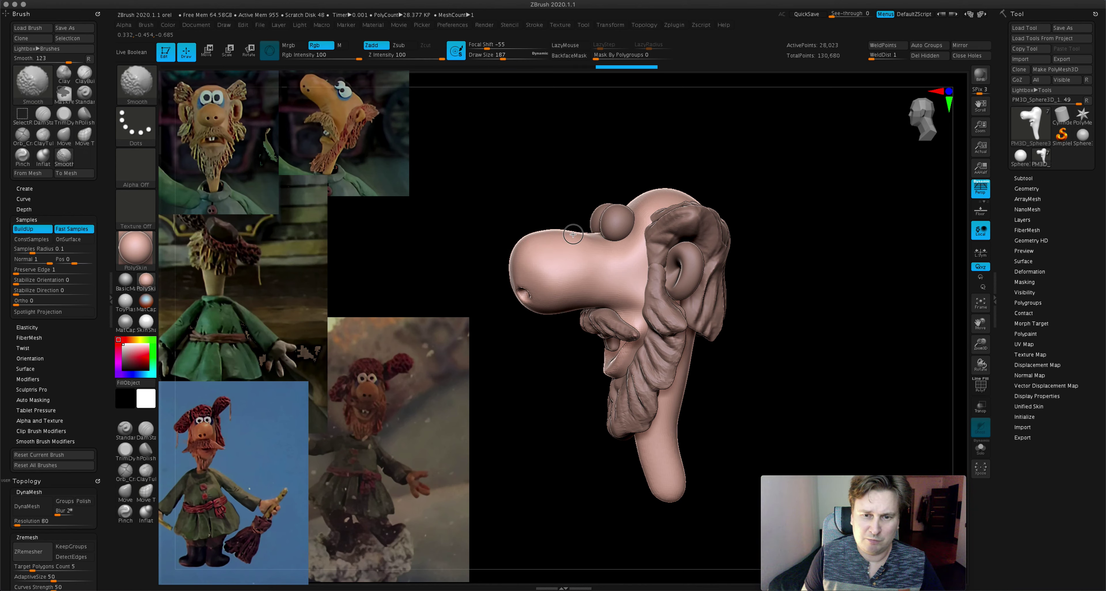
right_click_drag(573, 234, 687, 242, "shift")
left_click_drag(504, 61, 514, 60)
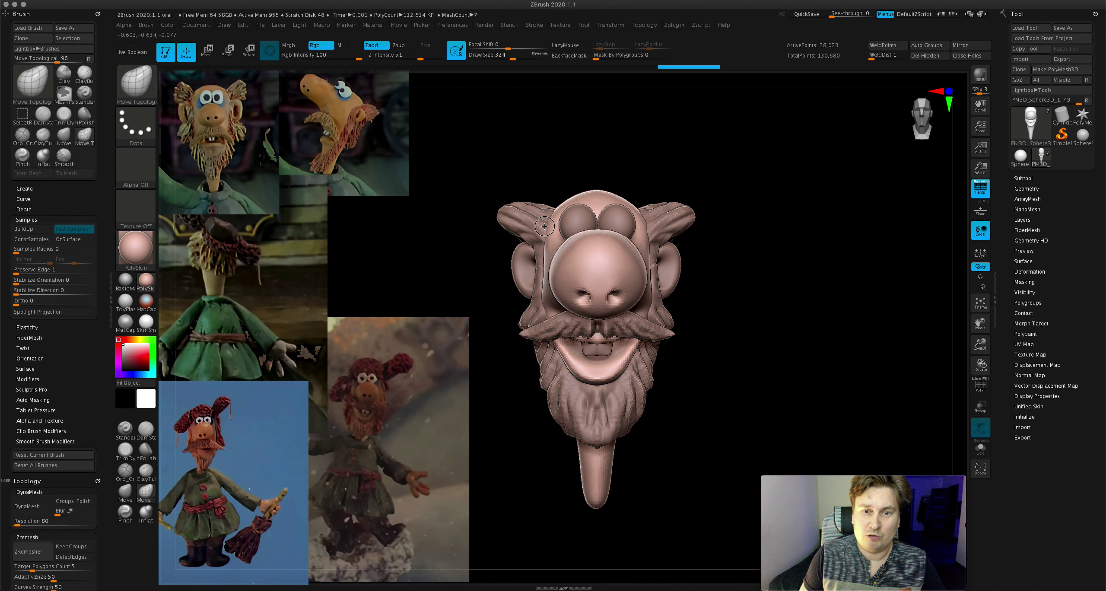
mouse_move(556, 190)
right_mouse_down()
mouse_move(569, 198)
mouse_move(559, 198)
right_mouse_up()
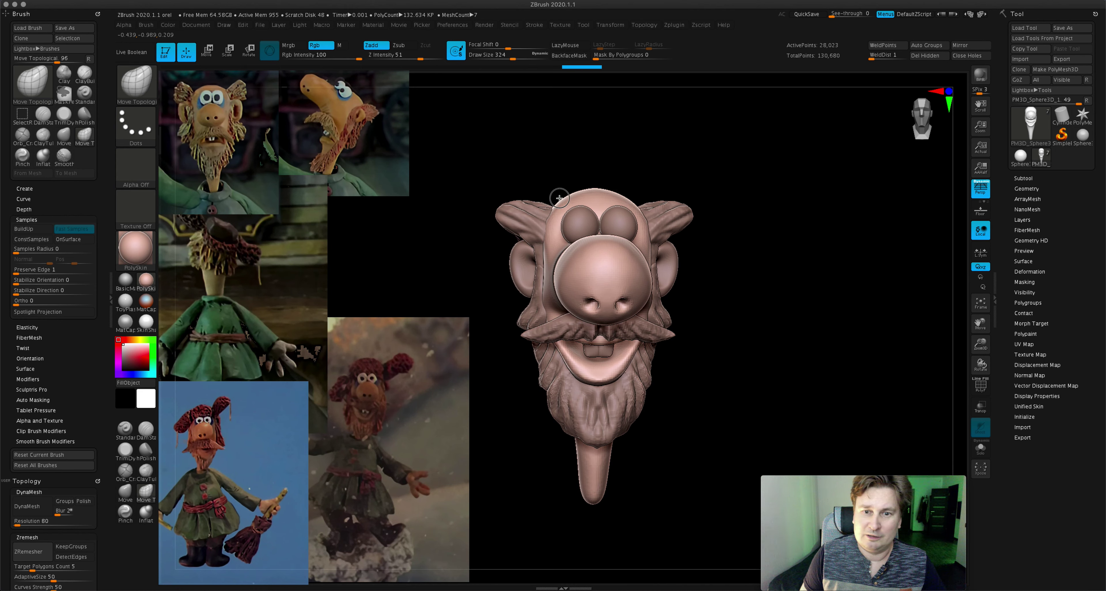
right_click_drag(590, 191, 674, 175)
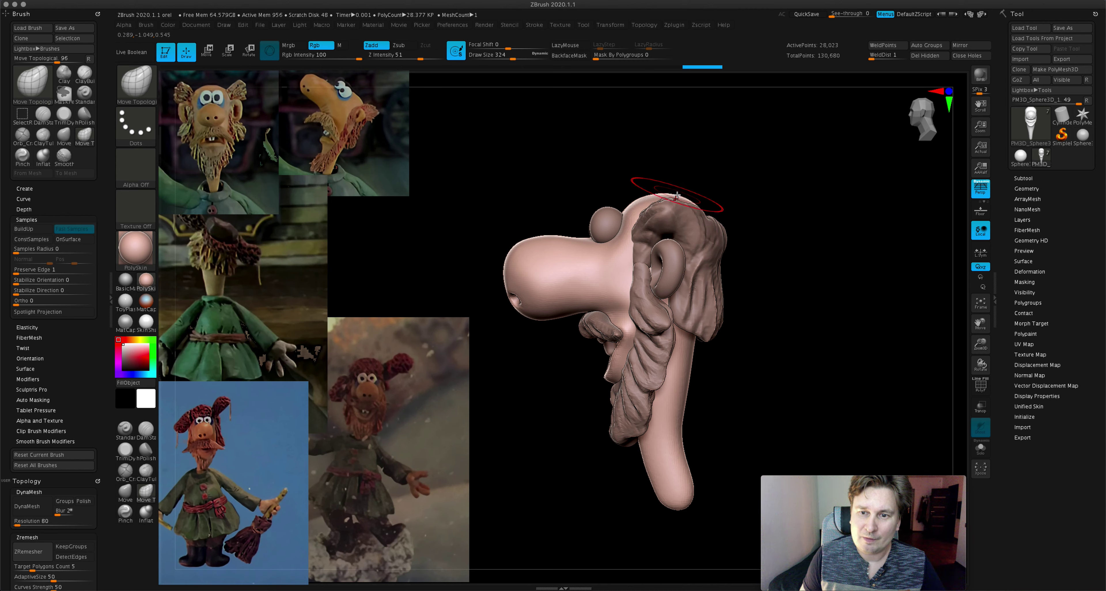
- Solo the face piece and smooth the jaw with the brush at size 163
left_click(979, 451)
left_click_drag(772, 151, 571, 99)
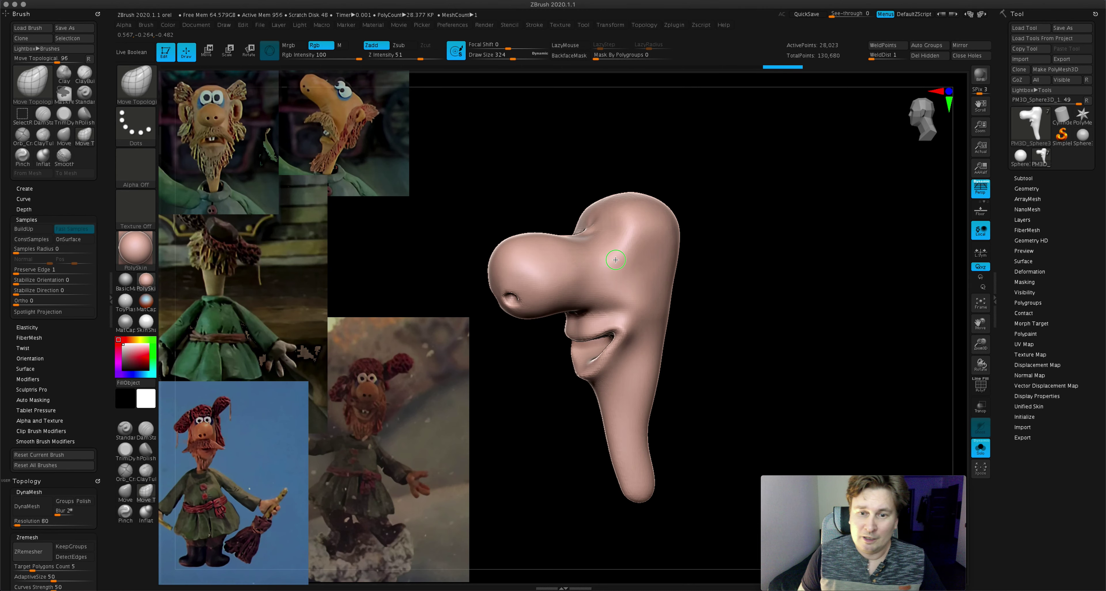
left_click_drag(507, 56, 497, 56)
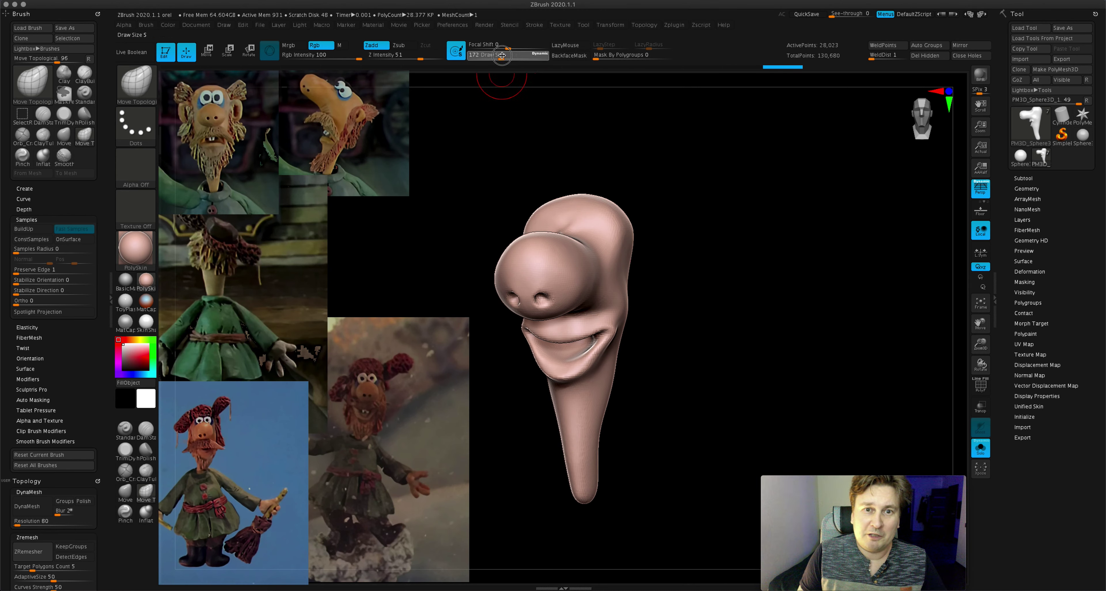
left_click_drag(694, 306, 635, 301)
key("shift")
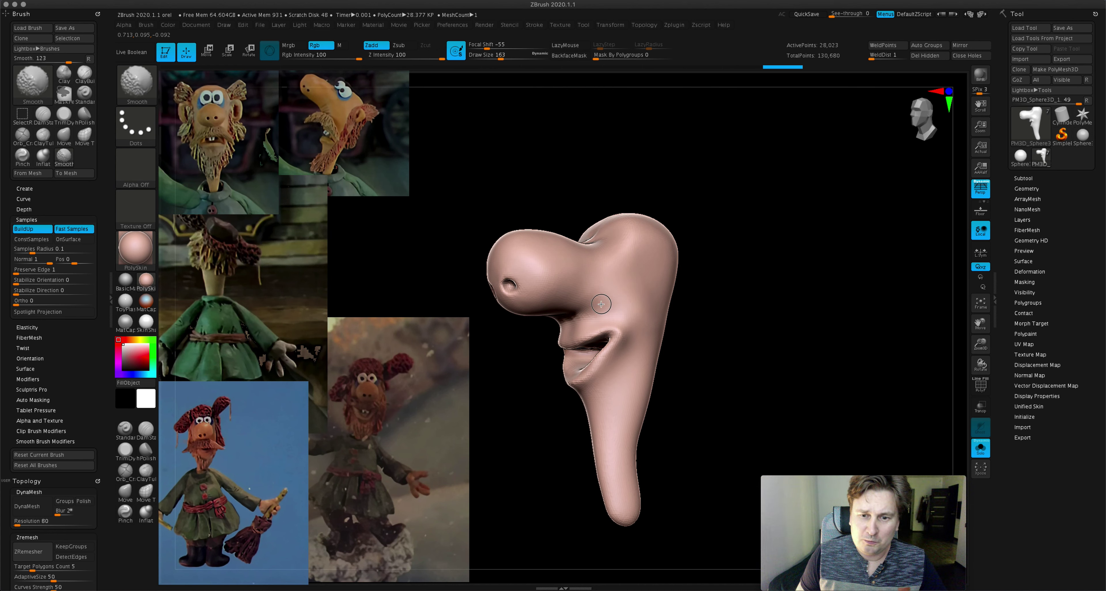
left_click_drag(618, 363, 667, 326)
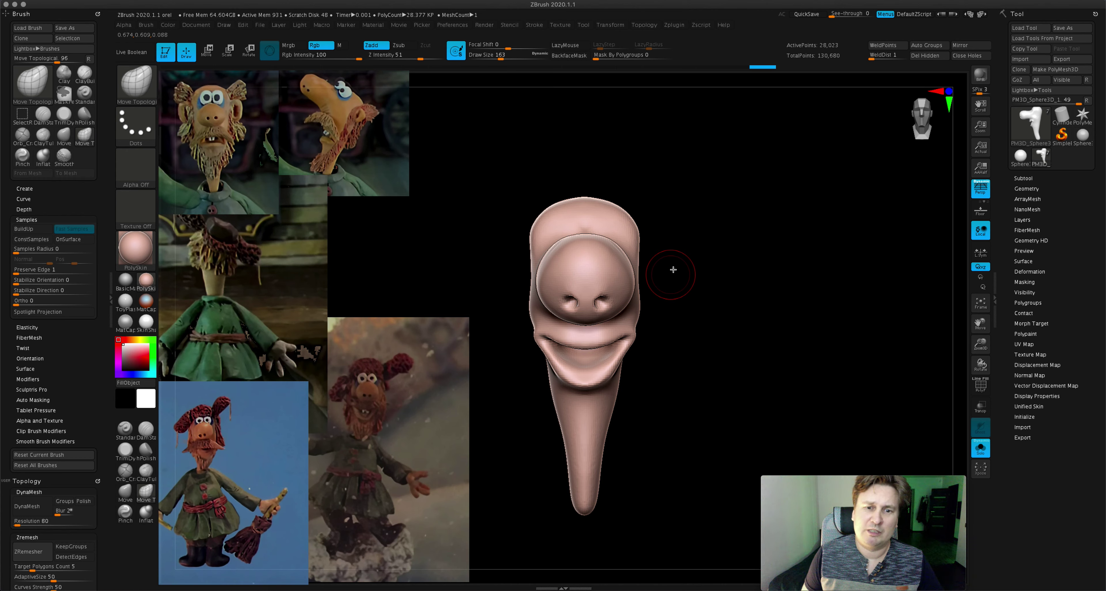
- Pull the chin into a long point at sizes 116–274, smoothing the jaw
left_click_drag(510, 62, 494, 62)
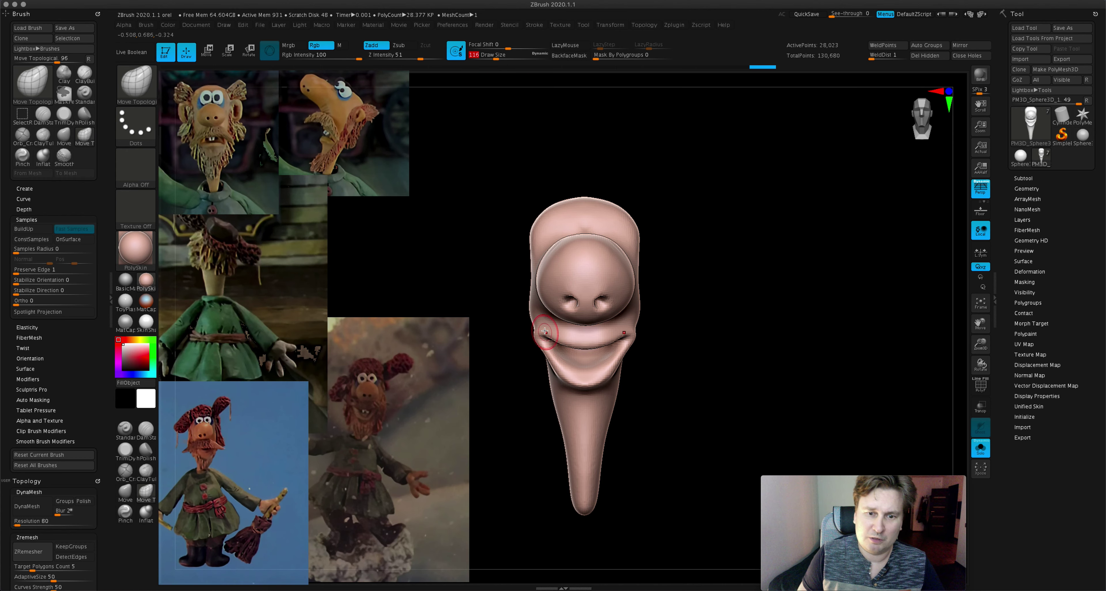
left_click_drag(498, 59, 510, 93)
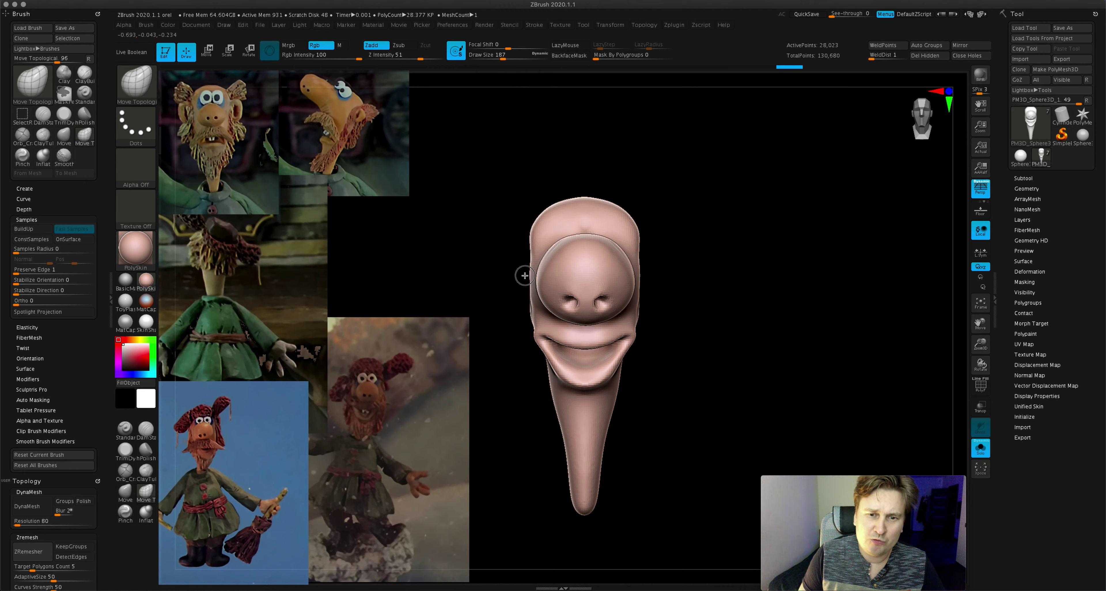
key("shift")
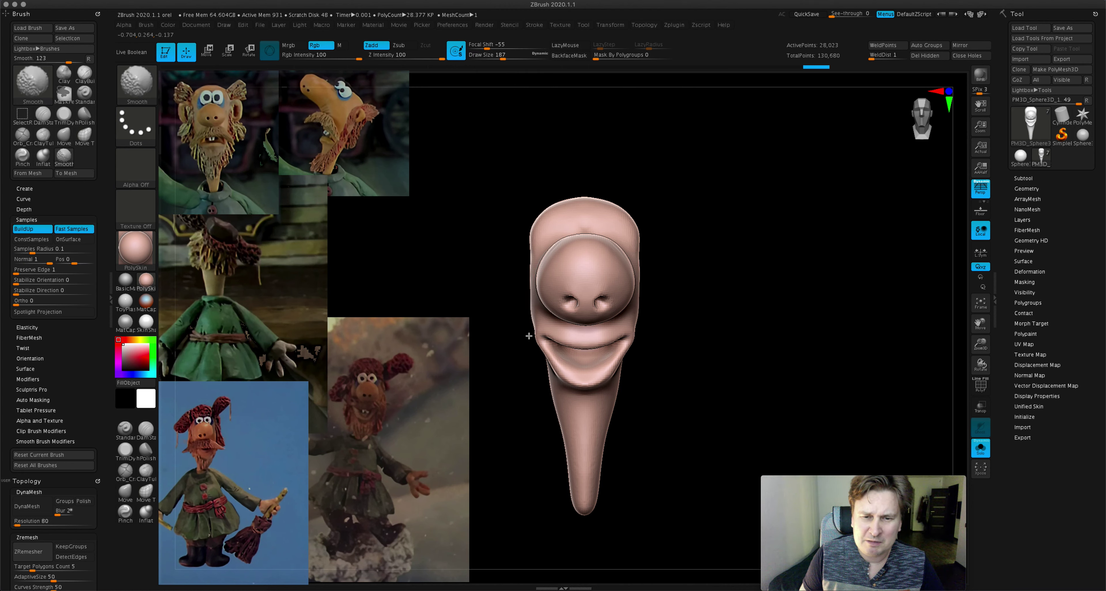
mouse_move(555, 388)
left_mouse_down()
mouse_move(592, 369)
mouse_move(649, 374)
left_mouse_up()
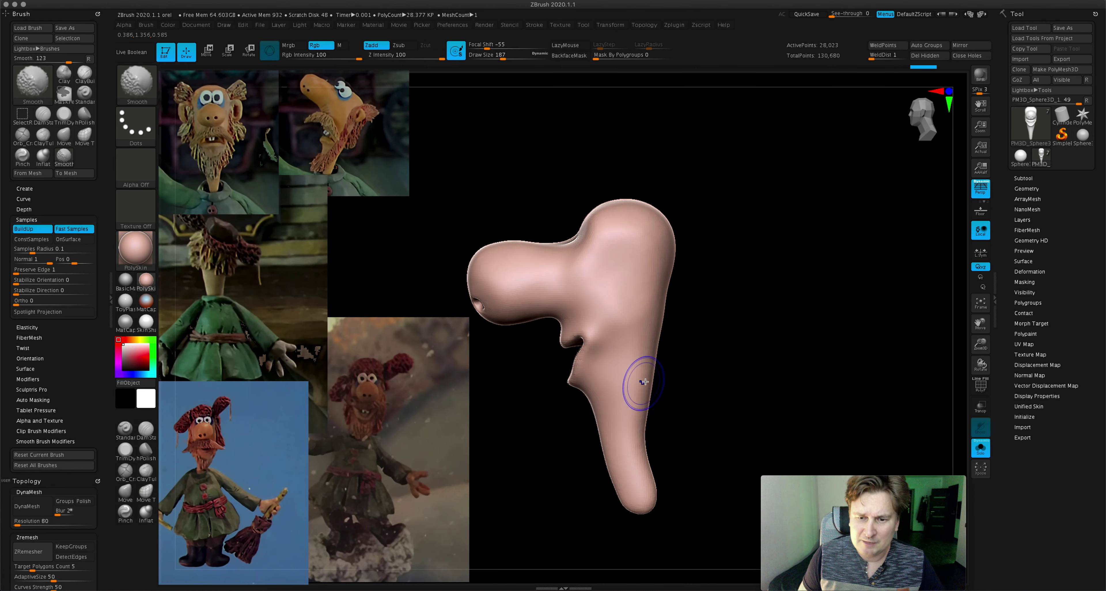
left_click_drag(502, 55, 509, 55)
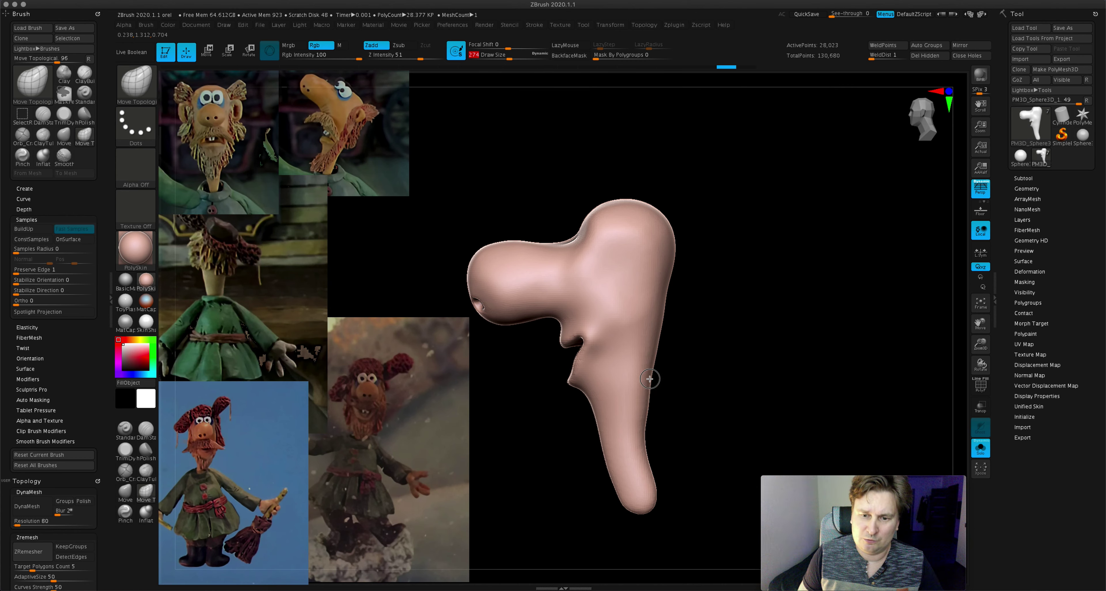
left_click_drag(644, 400, 763, 333, "shift")
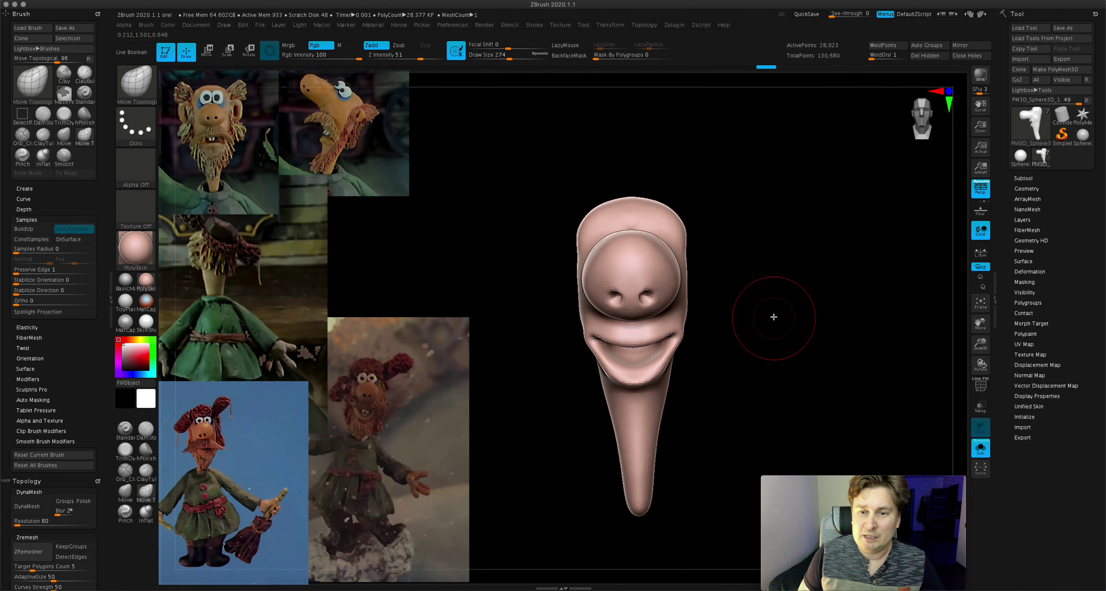
left_click_drag(980, 343, 1005, 387)
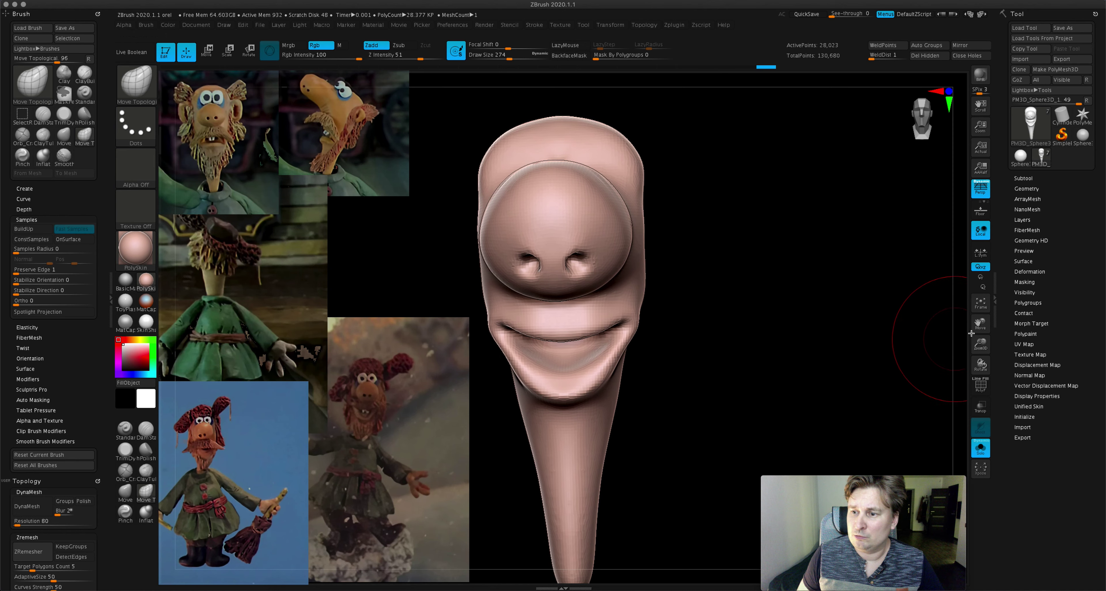
- Show PolyF and trial ZRemesher on the face, then undo it
left_click(980, 389)
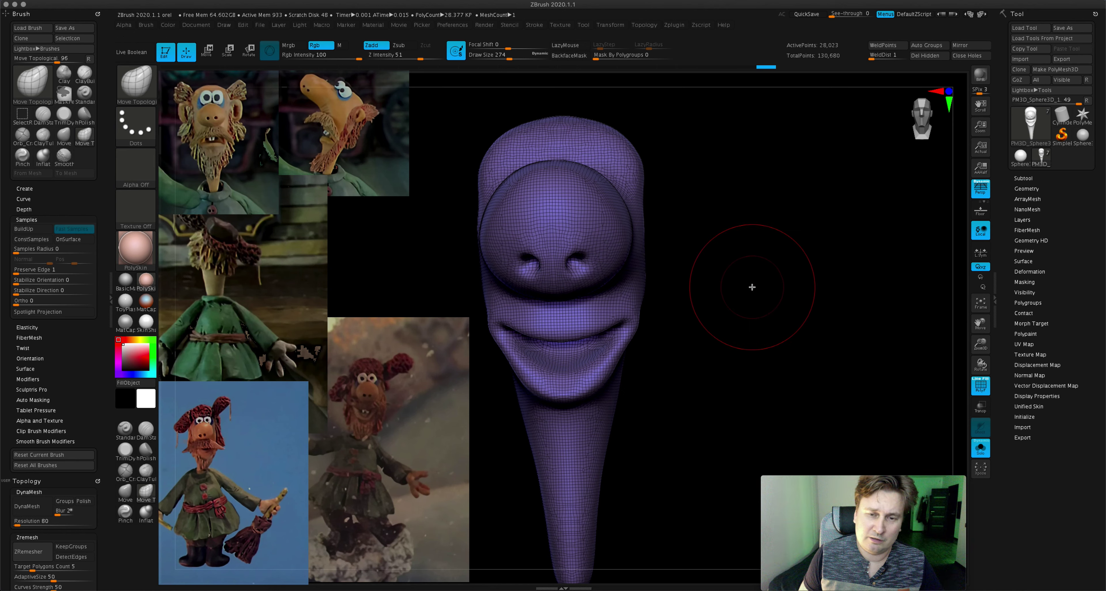
left_click_drag(711, 253, 708, 268)
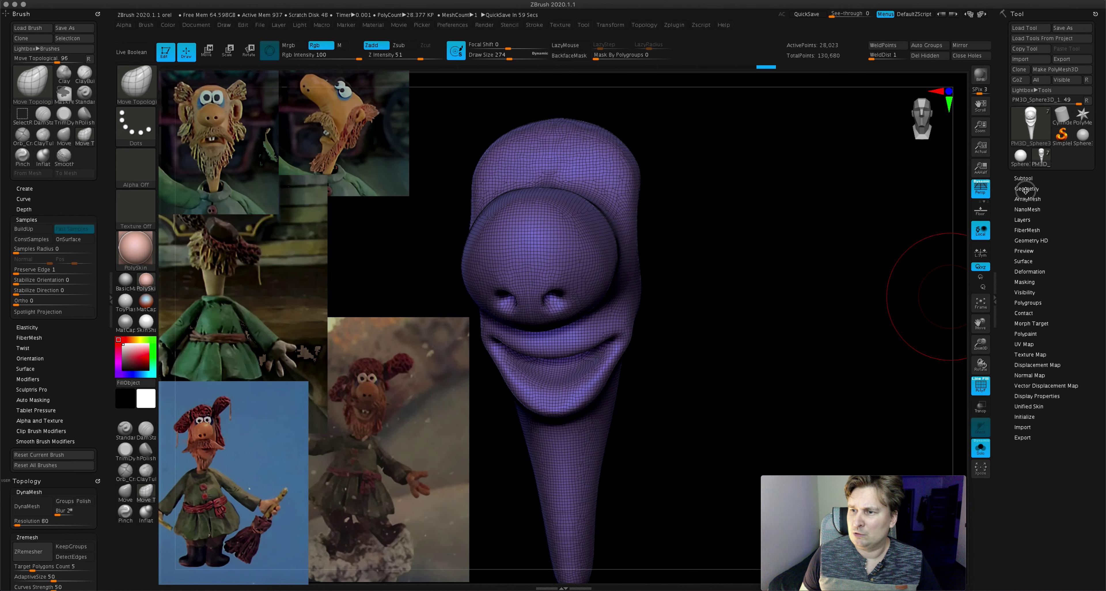
left_click(1026, 189)
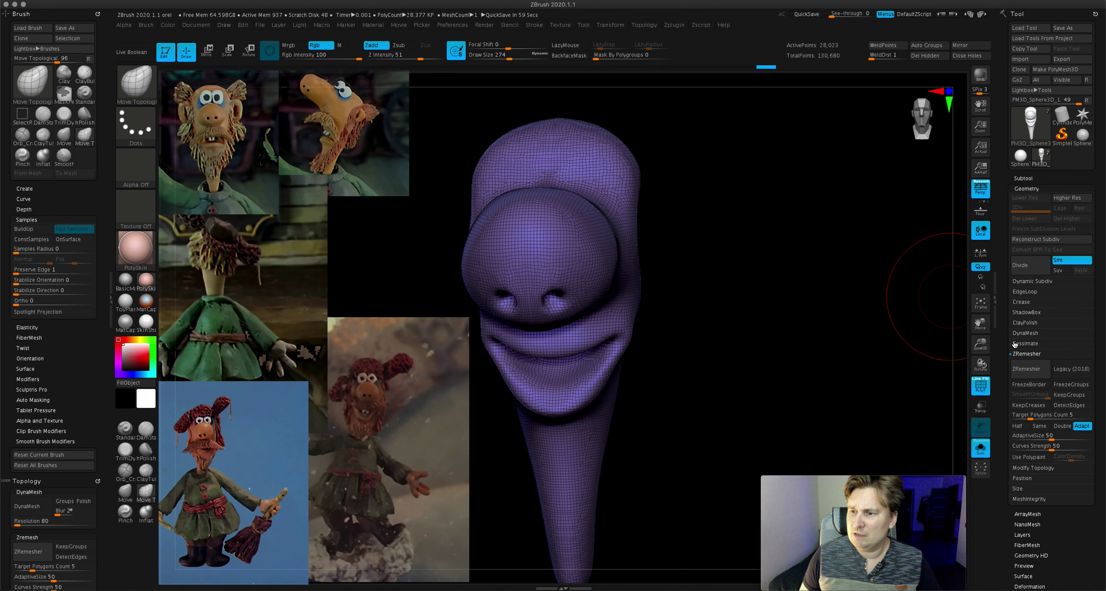
left_click(1022, 374)
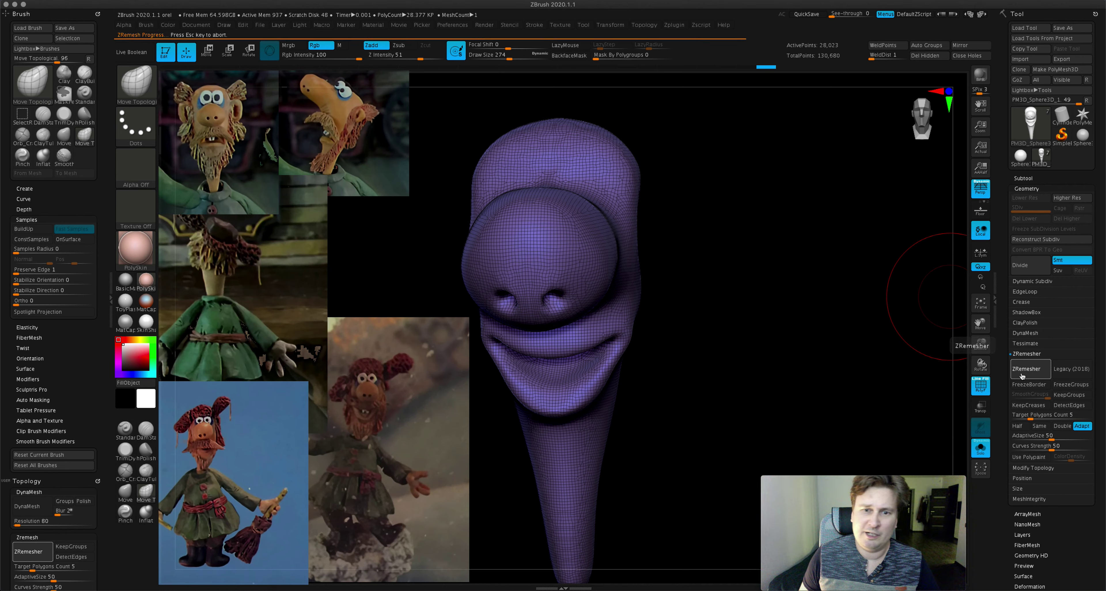
mouse_move(753, 277)
left_mouse_down()
mouse_move(711, 277)
mouse_move(745, 271)
left_mouse_up()
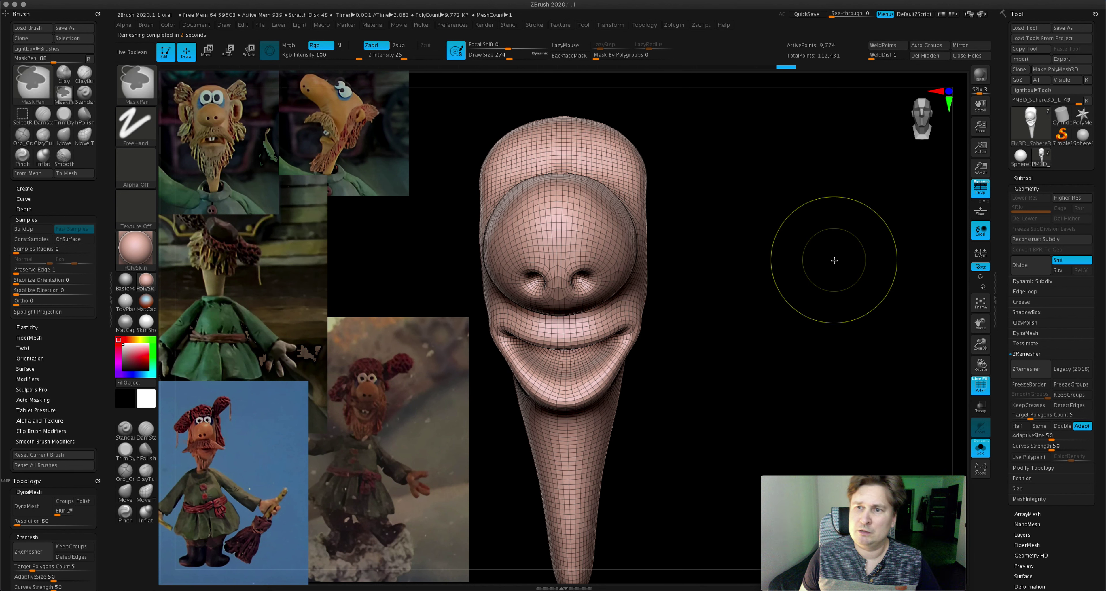
key("ctrl+z")
- Rerun ZRemesher at Target Polygons Count 3.27095, hide PolyF and subdivide once
left_click_drag(1031, 415, 1025, 415)
left_click(1027, 370)
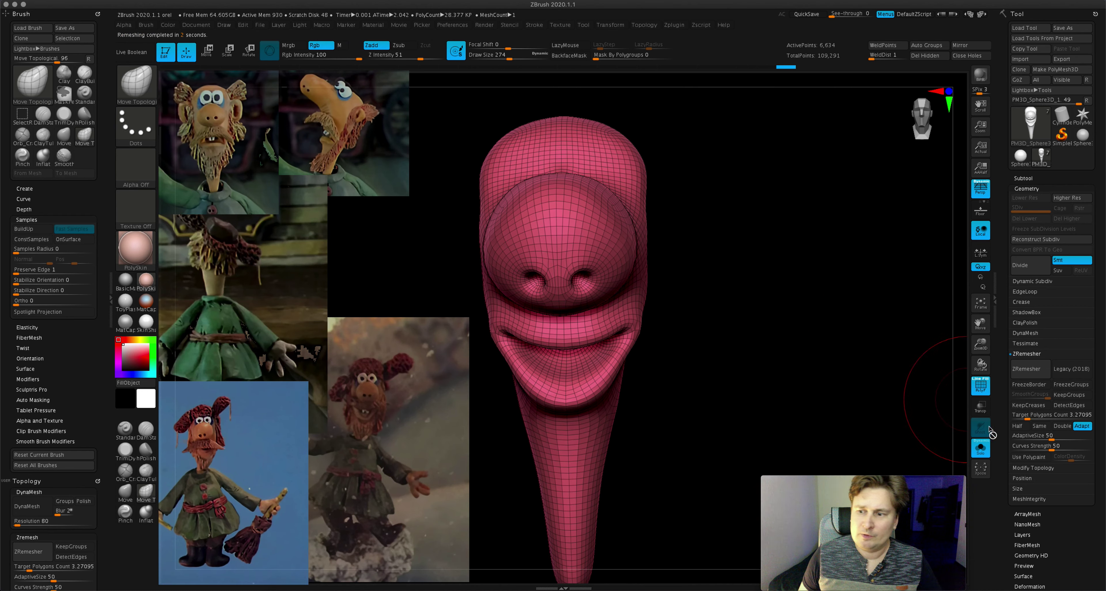
left_click(983, 389)
left_click_drag(790, 297, 740, 280)
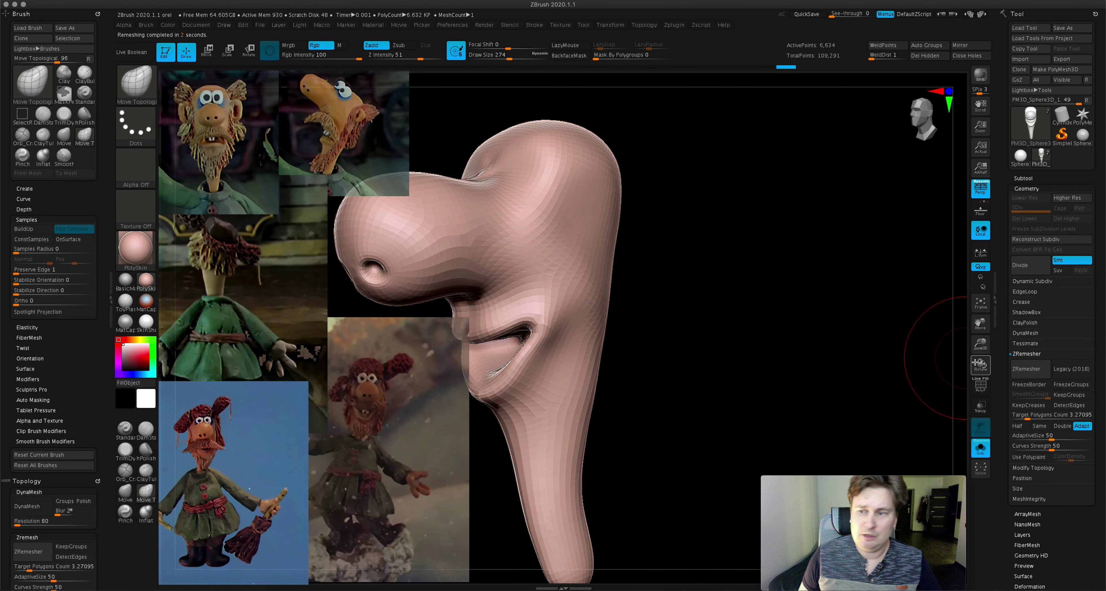
left_click_drag(983, 349, 716, 323)
key("ctrl+d")
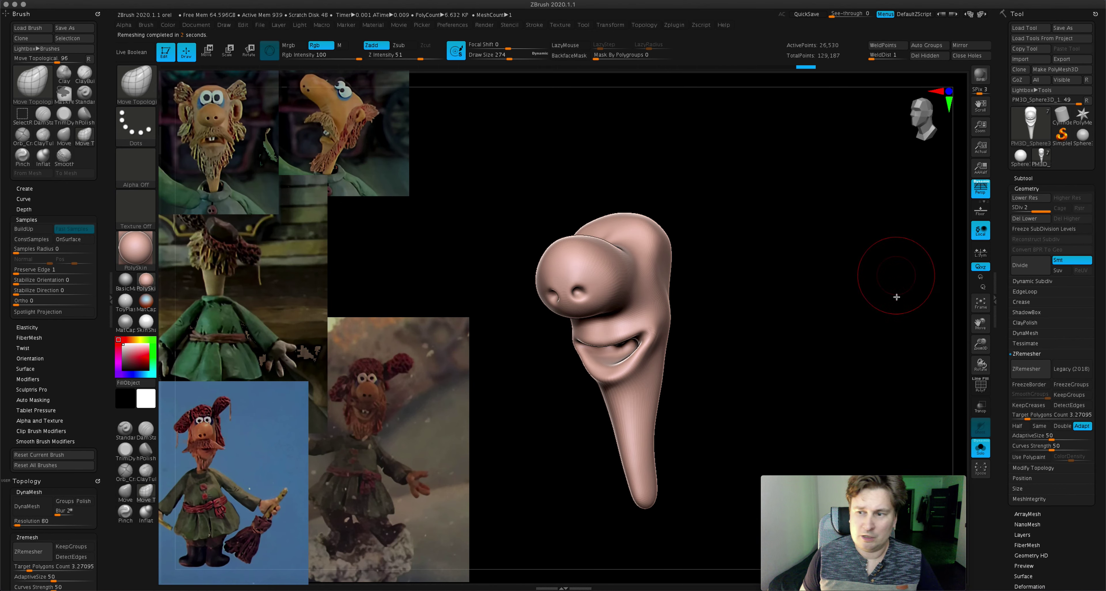
- Frame the head closer with a smaller brush and select hPolish
left_click_drag(980, 343, 981, 301)
mouse_move(509, 55)
left_mouse_down()
mouse_move(505, 65)
mouse_move(485, 57)
left_mouse_up()
left_click_drag(421, 142, 523, 201)
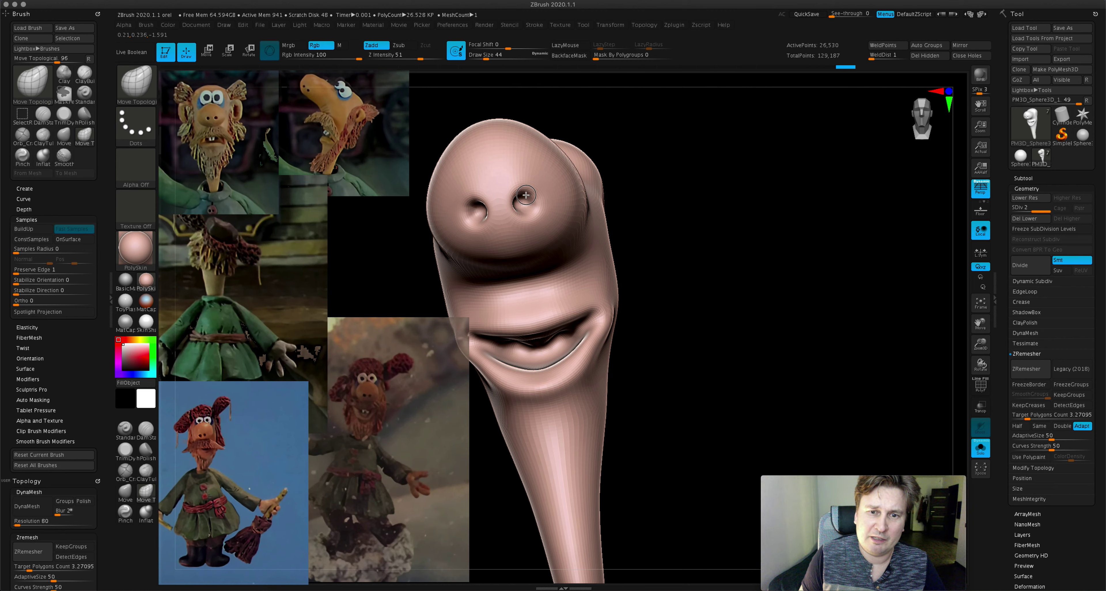
right_click_drag(515, 201, 512, 210)
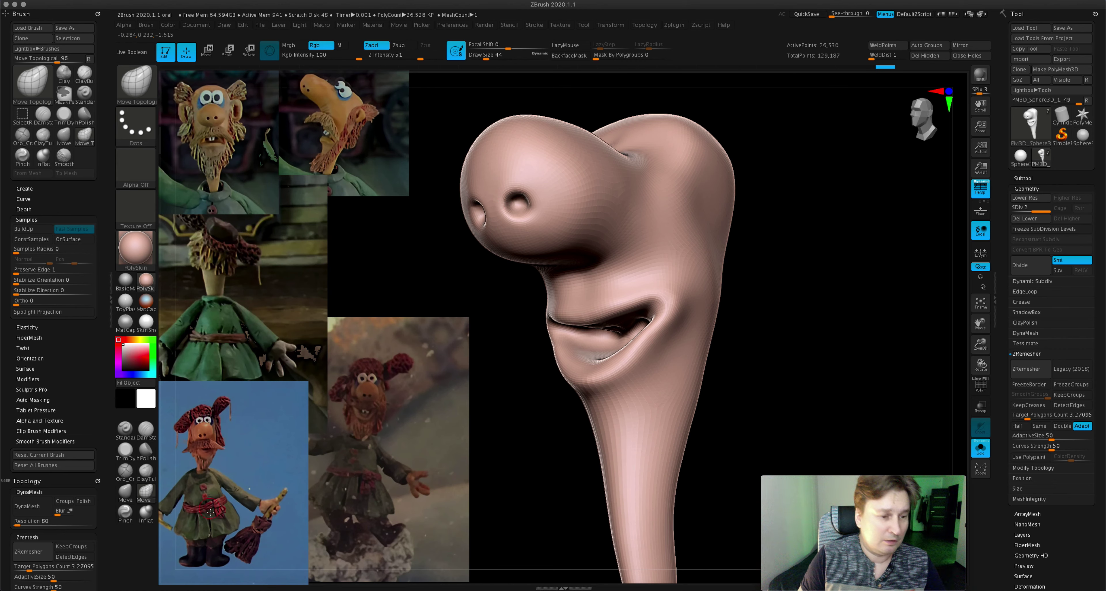
left_click(152, 453)
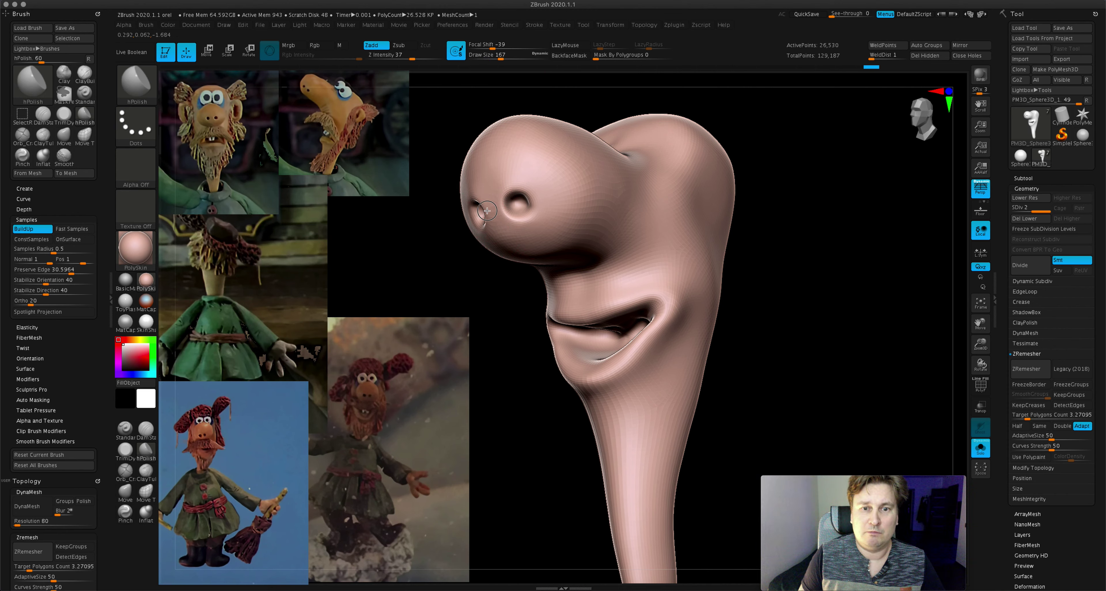
left_click_drag(637, 197, 646, 195, "shift")
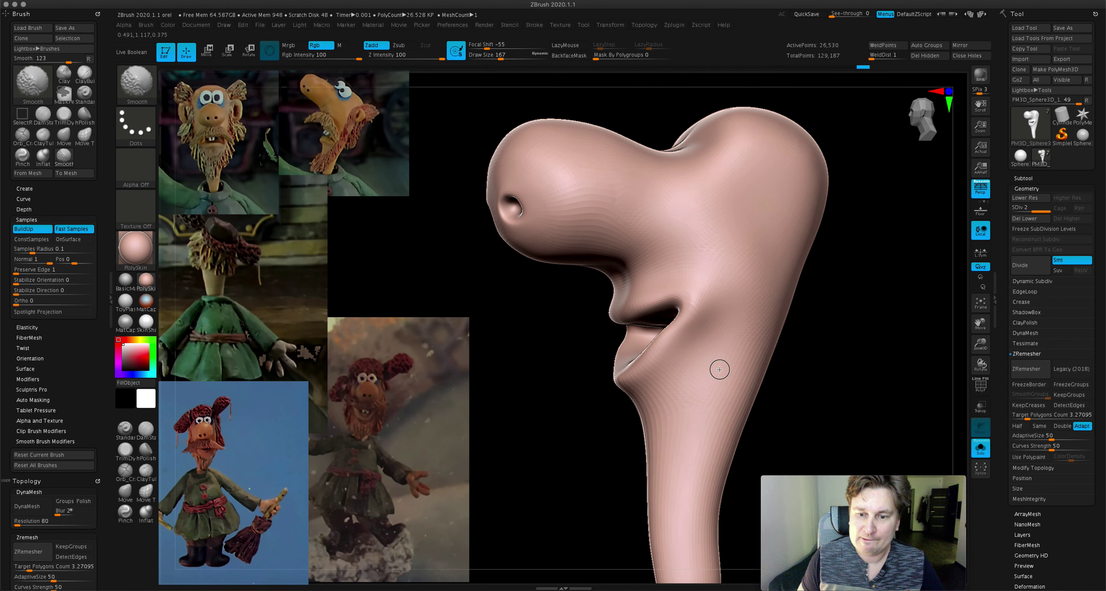
- Carve the upper lip crease with Orb_Cracks and smooth it
key("b")
key("h")
key("p")
left_click(133, 480)
mouse_move(494, 353)
left_mouse_down()
mouse_move(666, 333)
mouse_move(603, 435)
left_mouse_up()
mouse_move(622, 386)
left_mouse_down("shift")
mouse_move(698, 325)
mouse_move(691, 307)
mouse_move(600, 408)
mouse_move(703, 309)
mouse_move(671, 340)
left_mouse_up("shift")
mouse_move(580, 418)
left_mouse_down()
mouse_move(684, 375)
mouse_move(654, 365)
mouse_move(695, 321)
left_mouse_up()
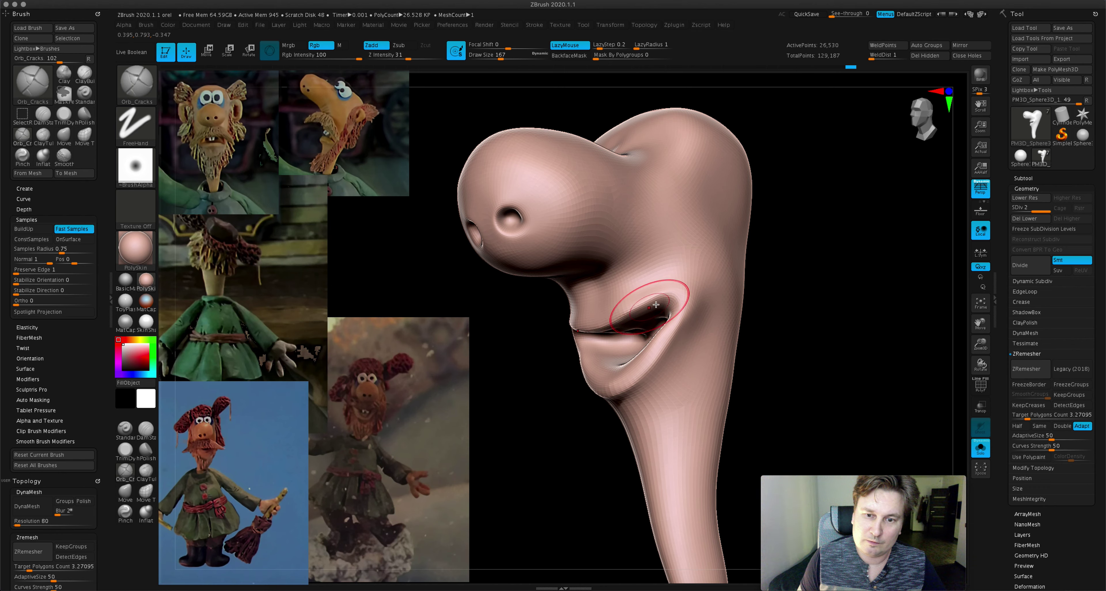
- Smooth around the mouth and cheeks from several angles
left_click_drag(604, 320, 688, 276)
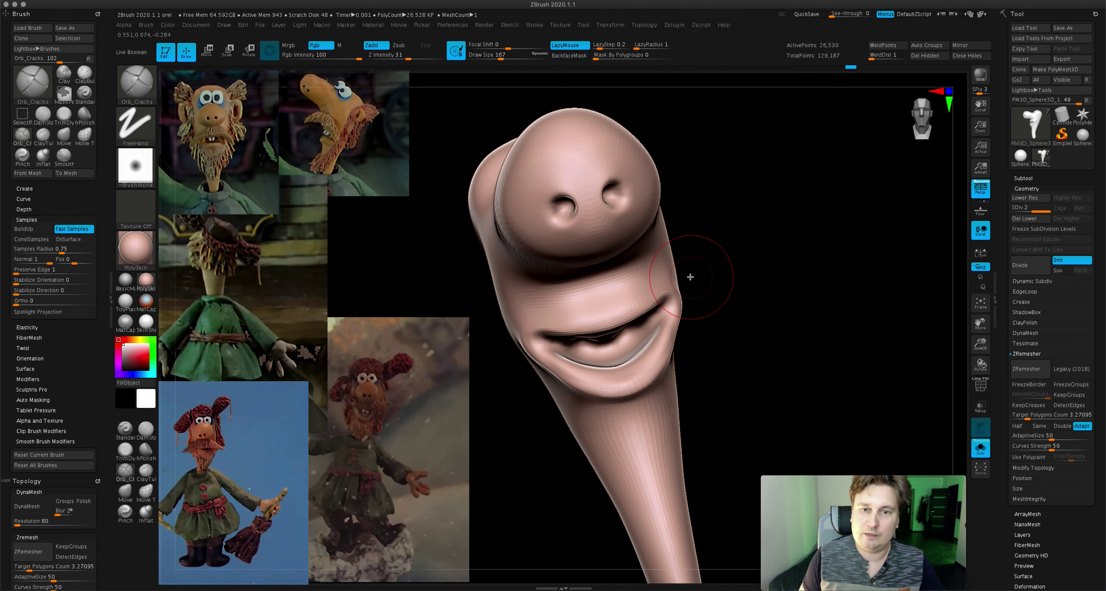
left_click_drag(607, 264, 529, 297)
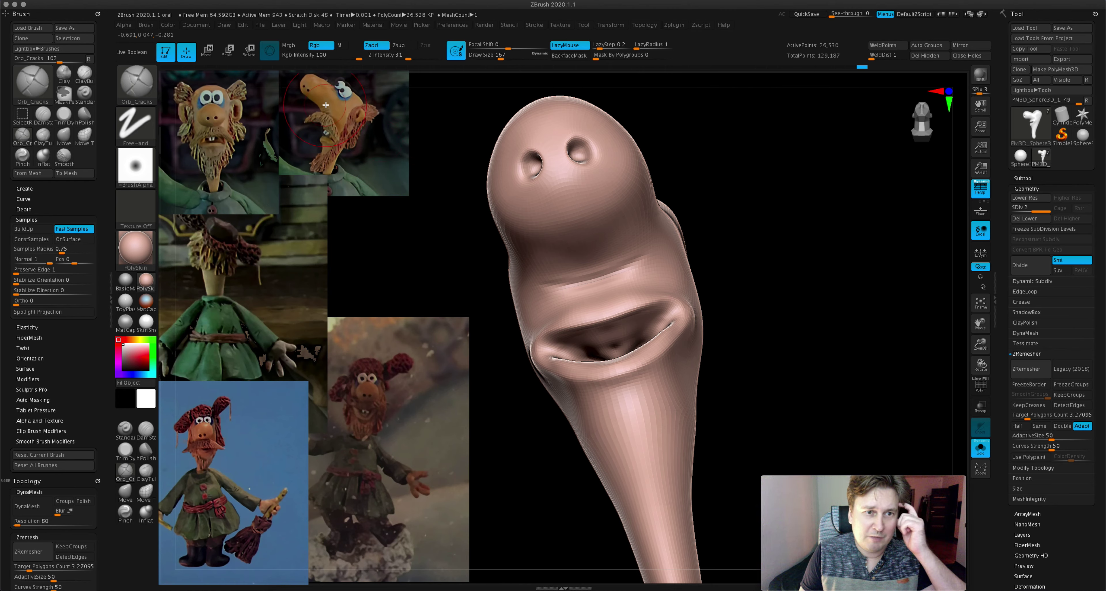
mouse_move(444, 172)
left_mouse_down()
mouse_move(598, 315)
mouse_move(624, 273)
left_mouse_up()
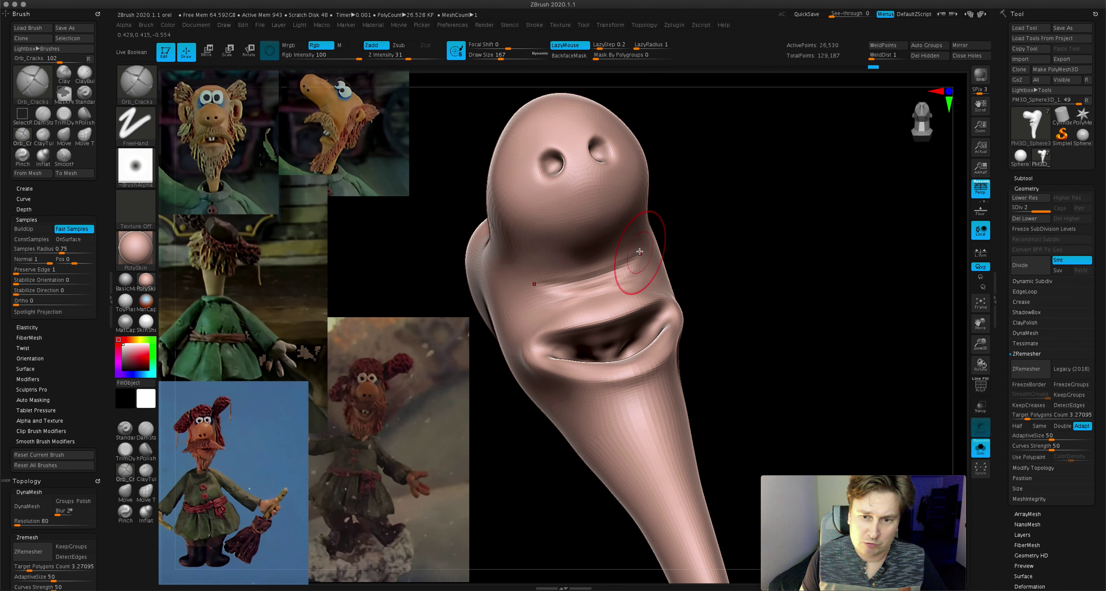
mouse_move(518, 284)
left_mouse_down("shift")
mouse_move(605, 272)
mouse_move(666, 279)
left_mouse_up("shift")
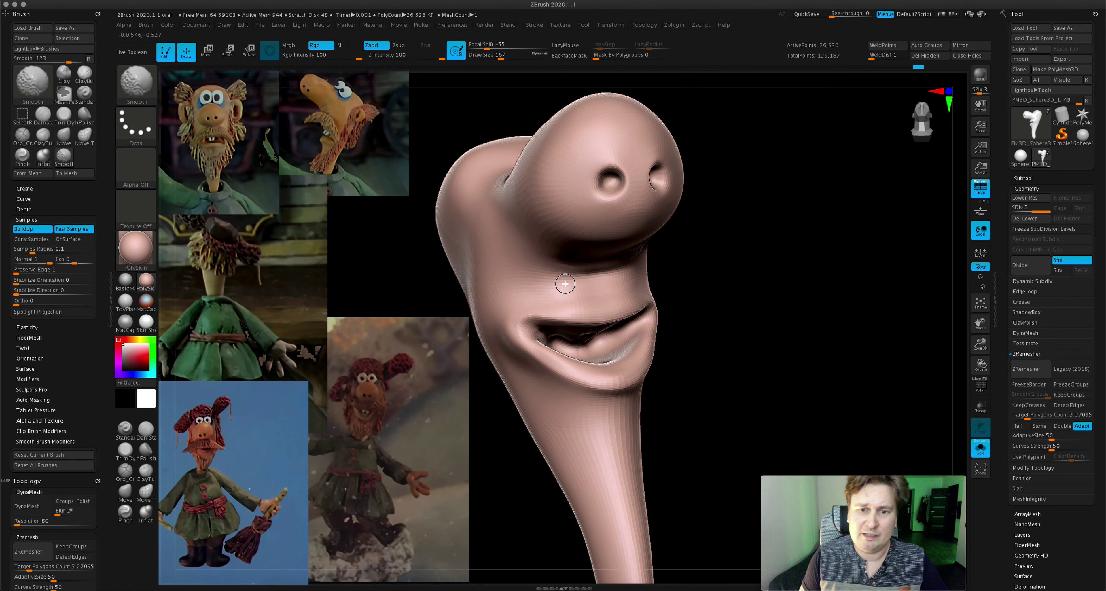
left_click_drag(590, 281, 629, 229, "shift")
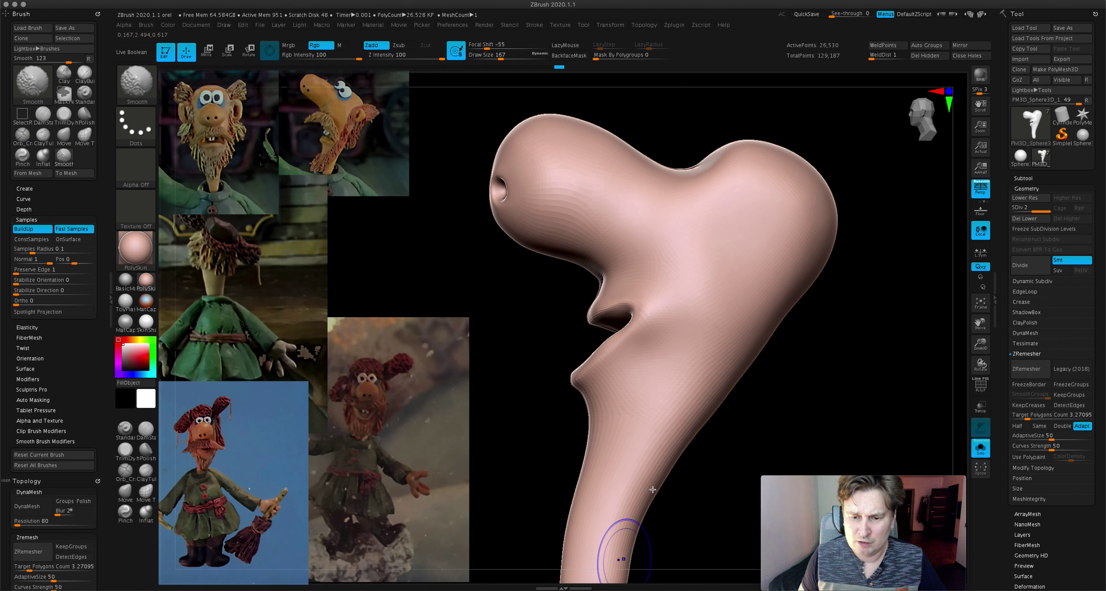
mouse_move(745, 363)
left_mouse_down("shift")
mouse_move(708, 333)
mouse_move(740, 309)
mouse_move(711, 301)
mouse_move(695, 321)
left_mouse_up("shift")
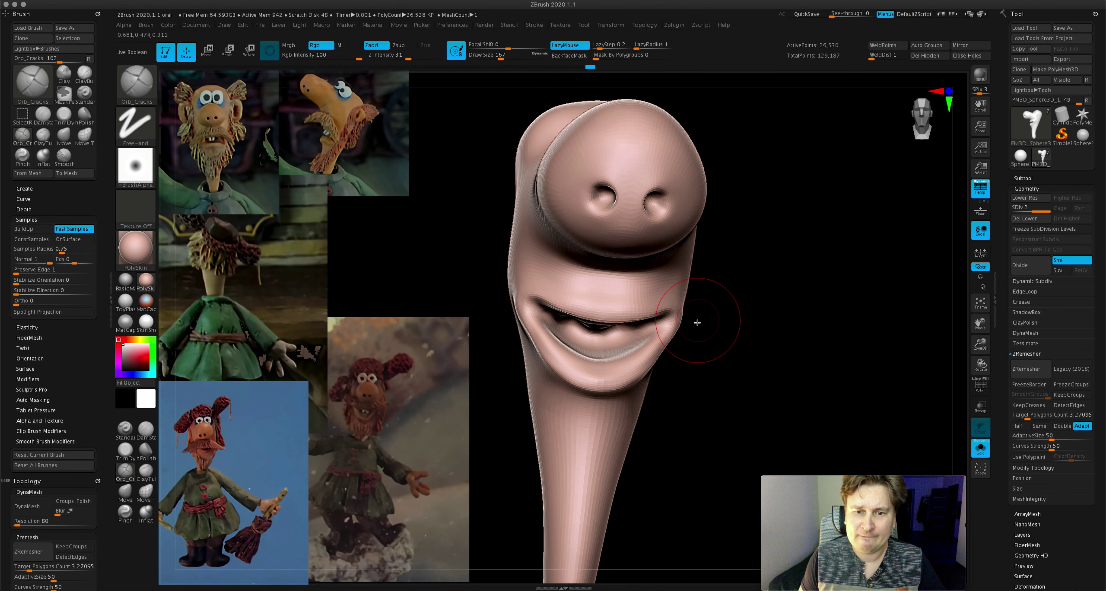
left_click_drag(733, 274, 743, 290, "shift")
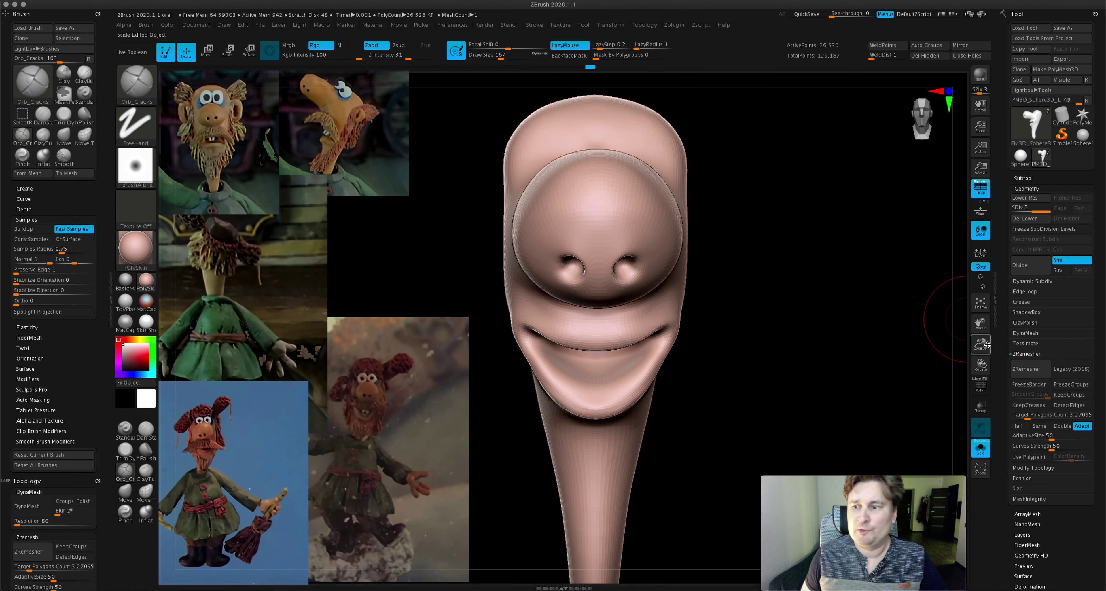
- Turn off Solo, frame the whole head and select the hPolish brush
left_click(985, 449)
mouse_move(975, 346)
left_mouse_down()
mouse_move(891, 343)
mouse_move(905, 338)
left_mouse_up()
left_click_drag(816, 281, 807, 280)
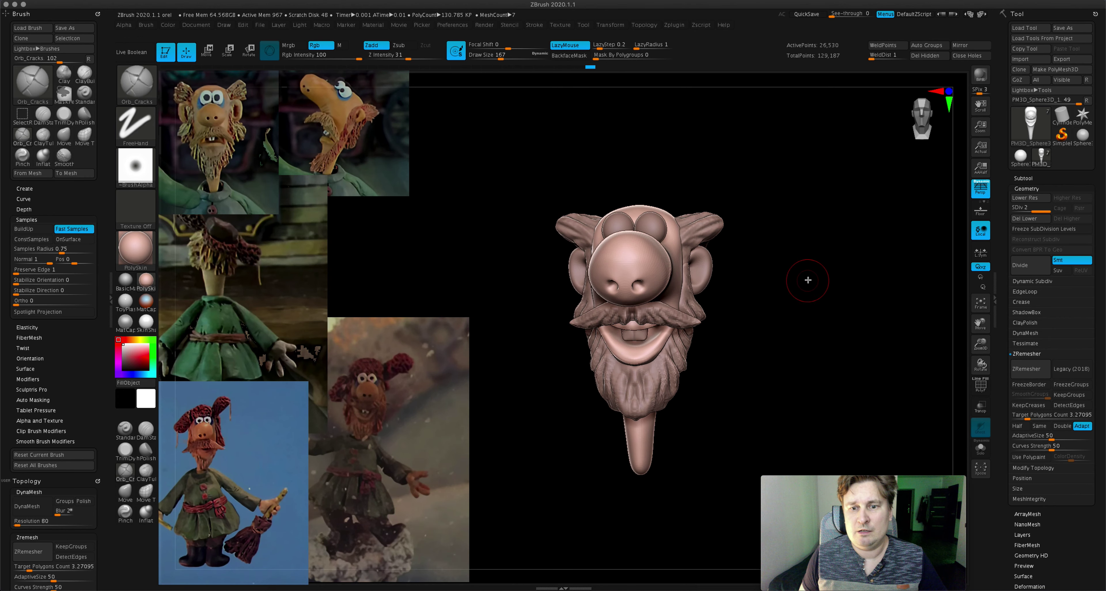
left_click_drag(980, 342, 151, 477)
left_click(130, 491)
left_click(146, 449)
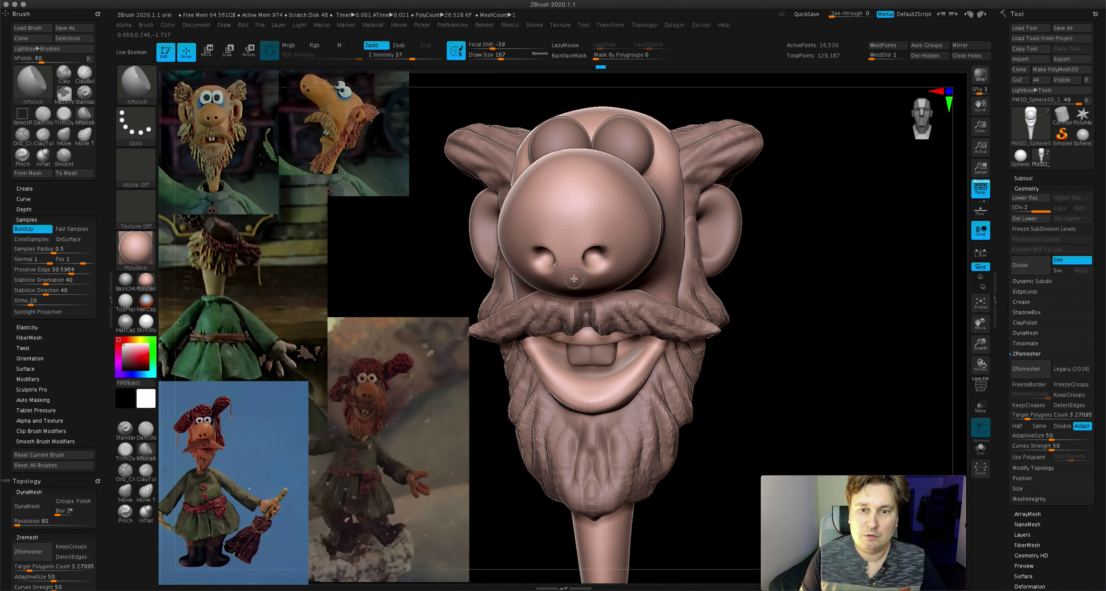
- Polish the nose and nostrils with hPolish and smooth the nose side
left_click_drag(639, 256, 607, 281)
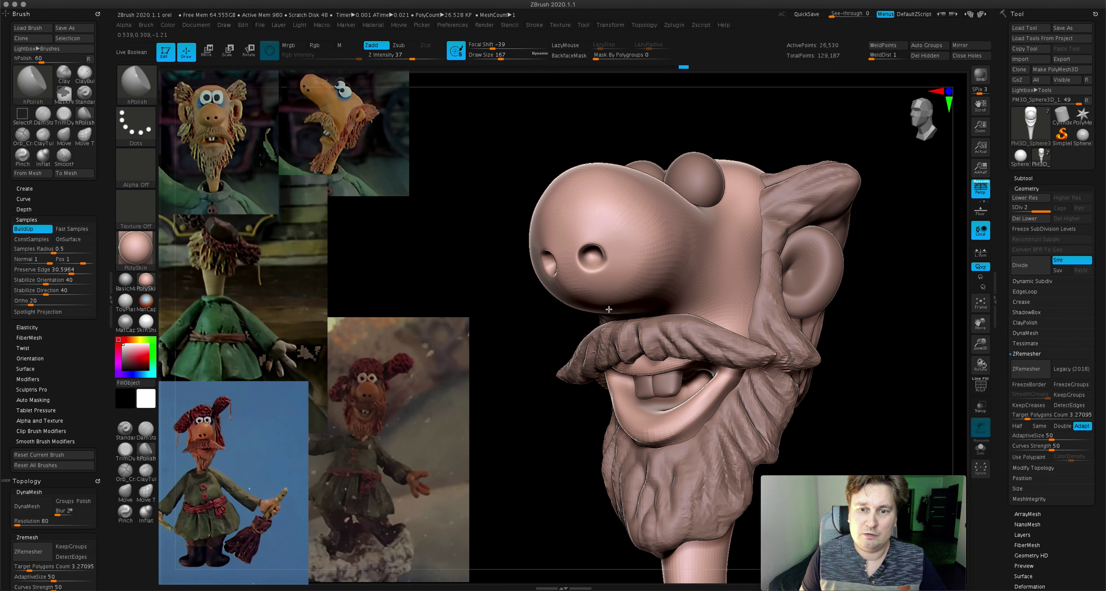
left_click_drag(628, 271, 654, 274)
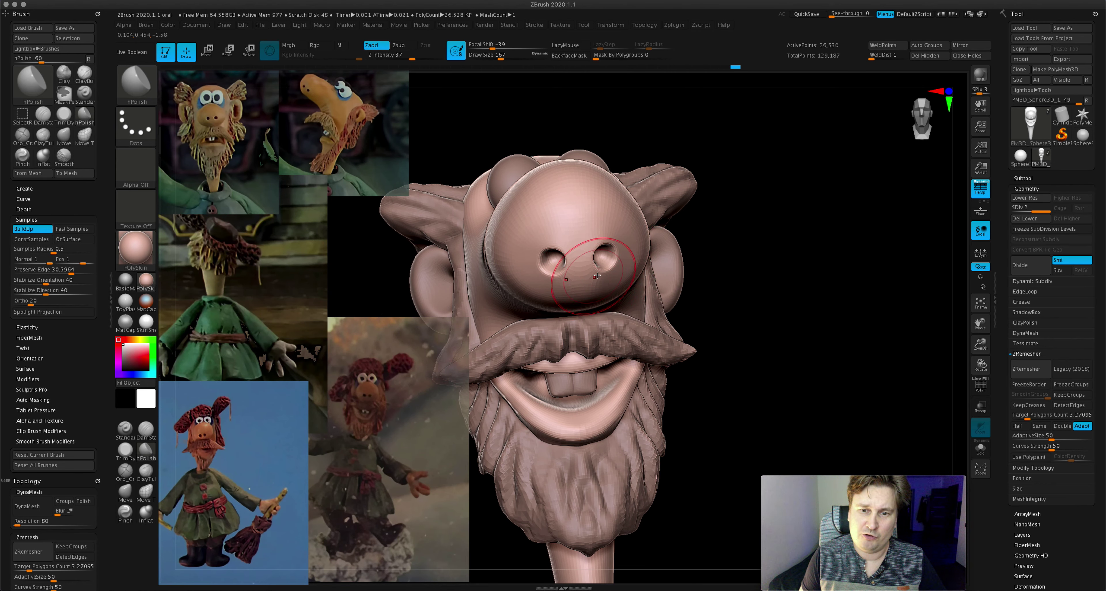
left_click_drag(609, 236, 599, 241)
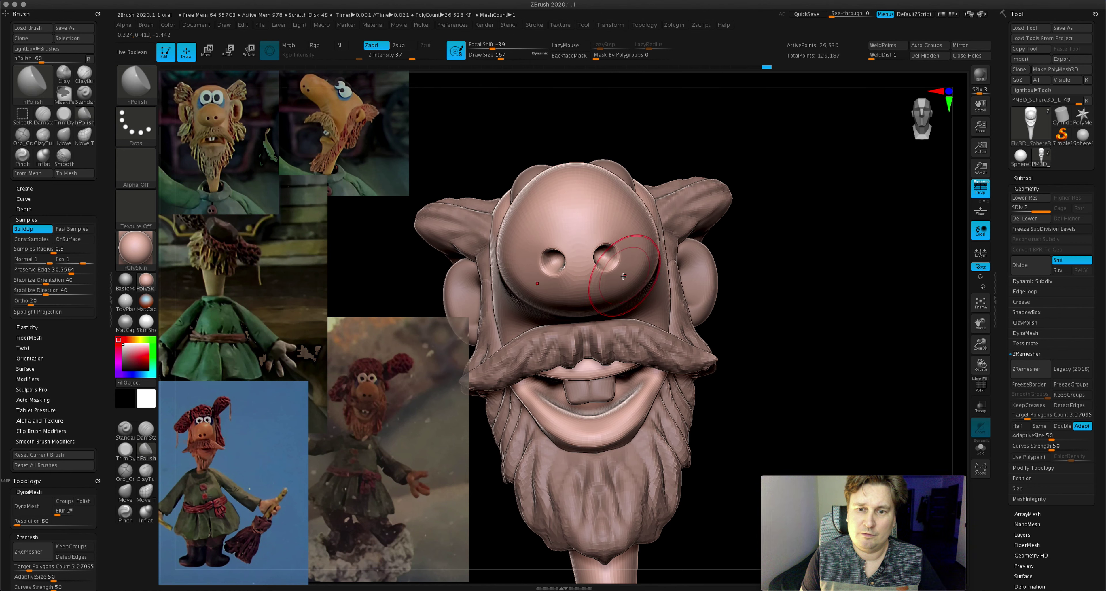
left_click_drag(641, 267, 600, 315)
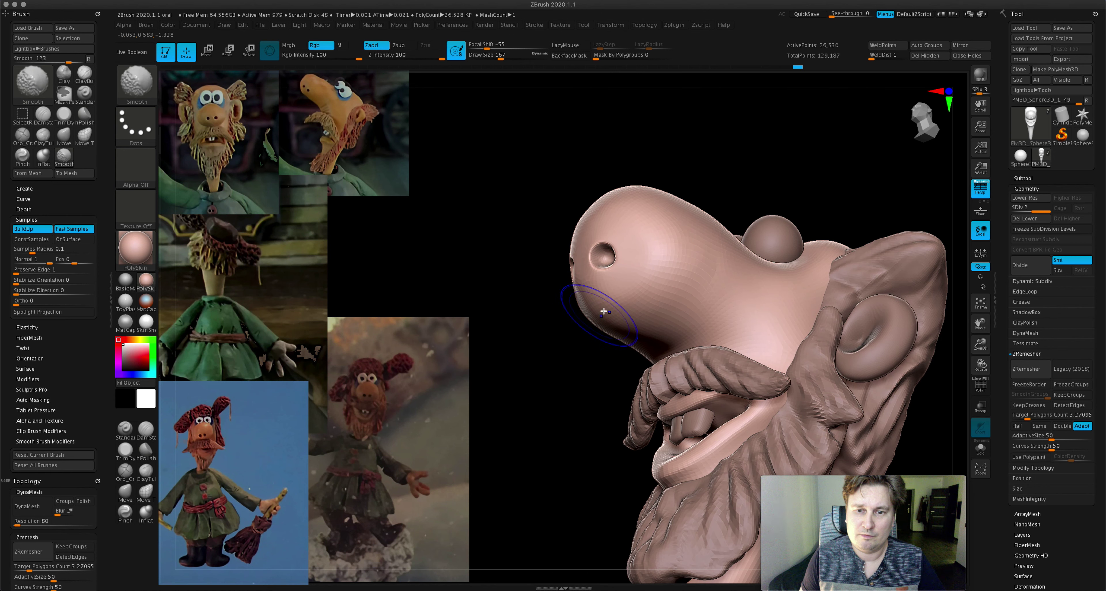
mouse_move(627, 243)
left_mouse_down()
mouse_move(619, 226)
mouse_move(605, 247)
mouse_move(631, 241)
mouse_move(651, 151)
mouse_move(640, 253)
mouse_move(637, 205)
mouse_move(621, 217)
left_mouse_up()
left_click(125, 491)
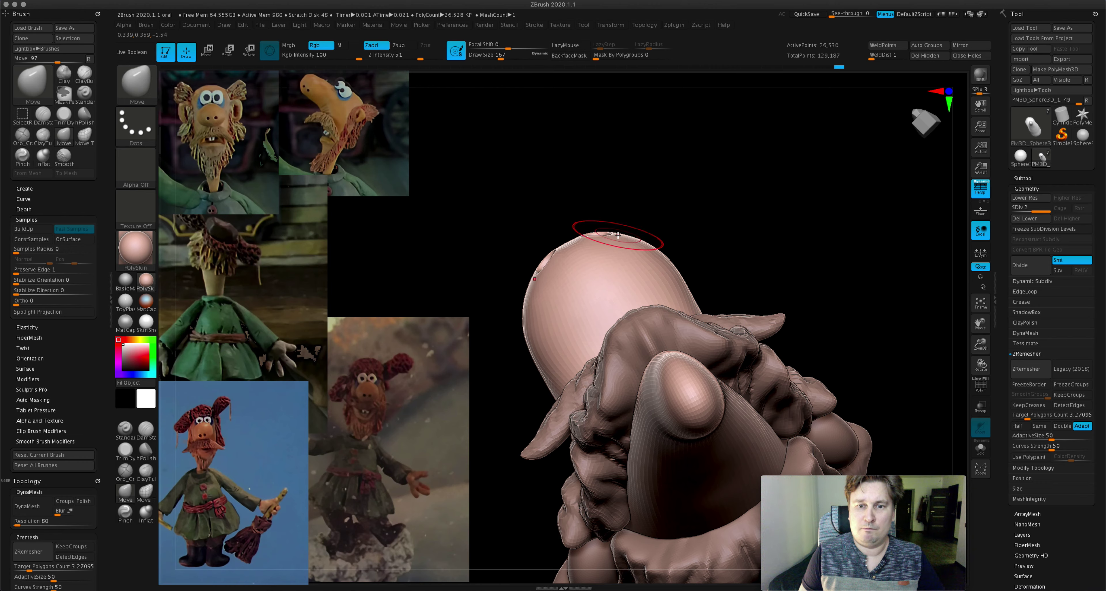
- Refine the head top and both nostrils with the Move brush at size 116, smoothing the nose
mouse_move(562, 242)
right_mouse_down()
mouse_move(558, 316)
mouse_move(574, 249)
mouse_move(565, 114)
right_mouse_up()
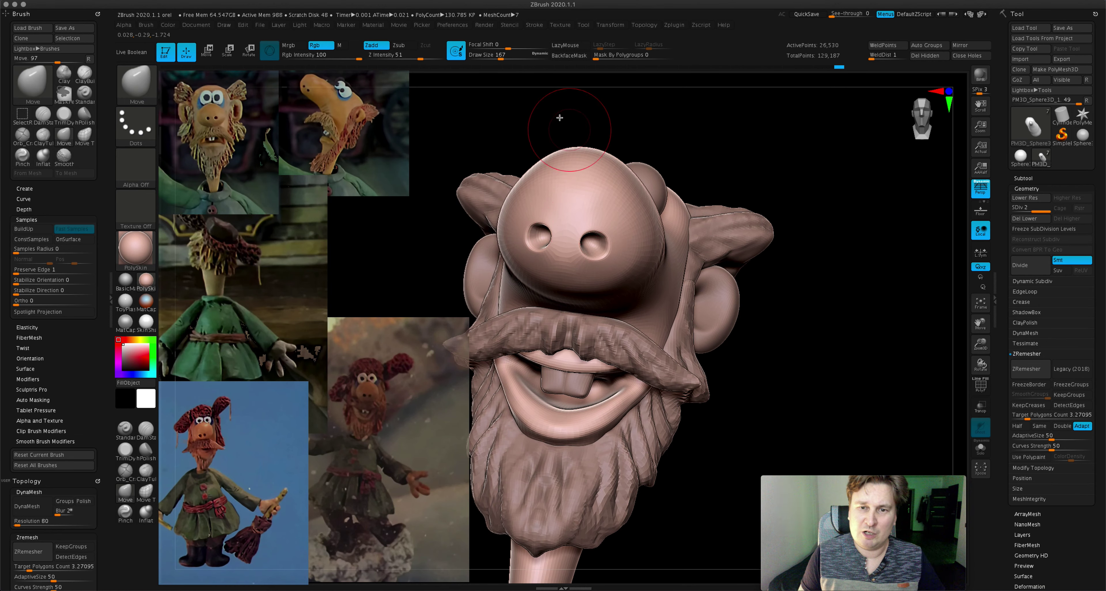
left_click_drag(500, 59, 495, 58)
right_click_drag(556, 241, 551, 230)
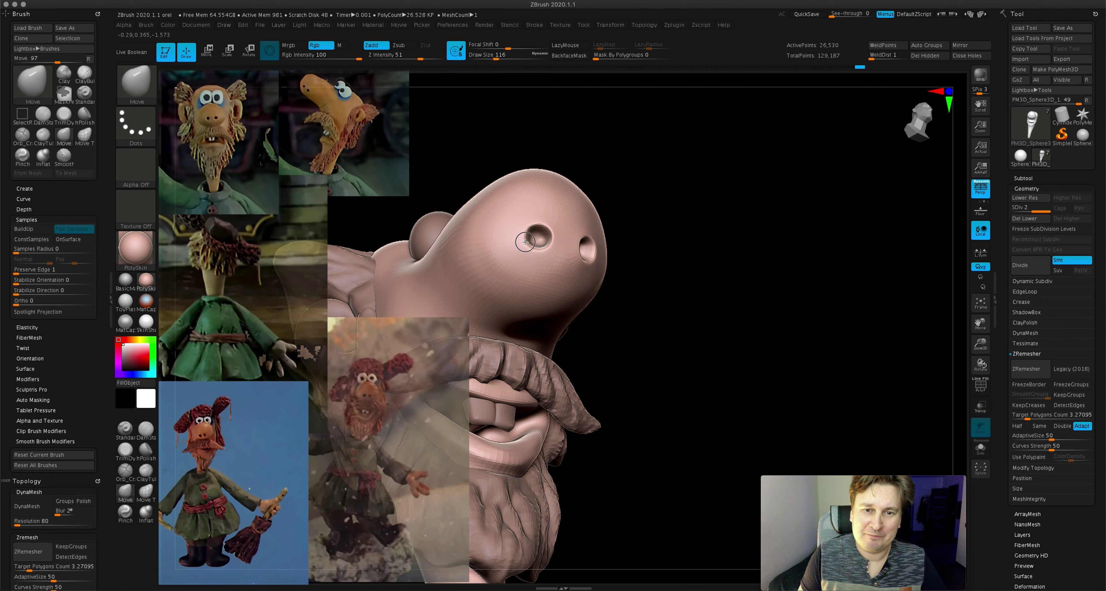
right_click_drag(567, 240, 544, 255)
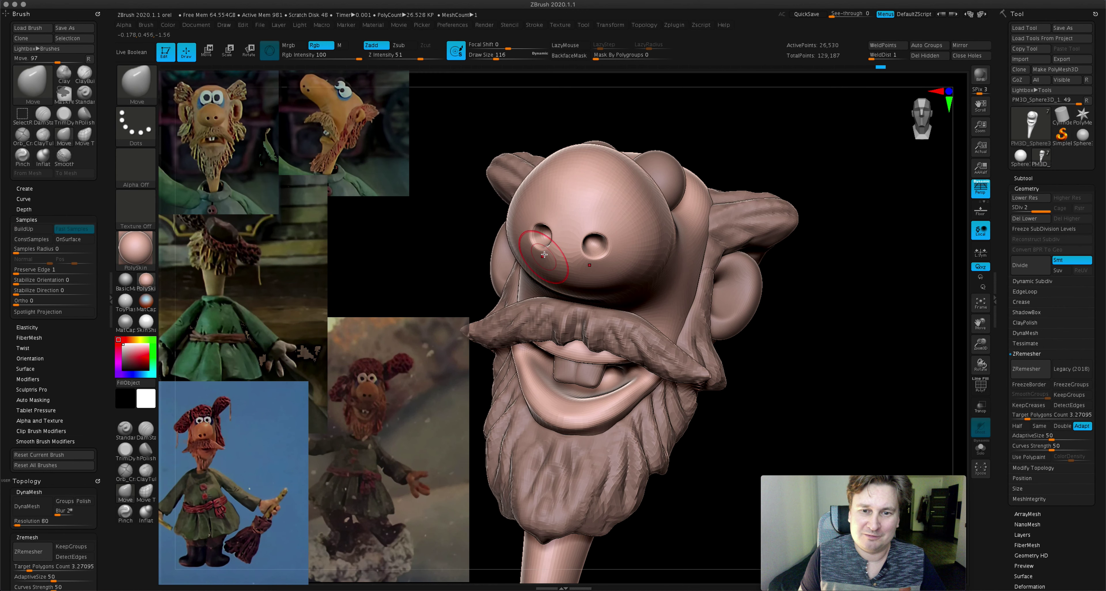
left_click_drag(566, 247, 565, 239)
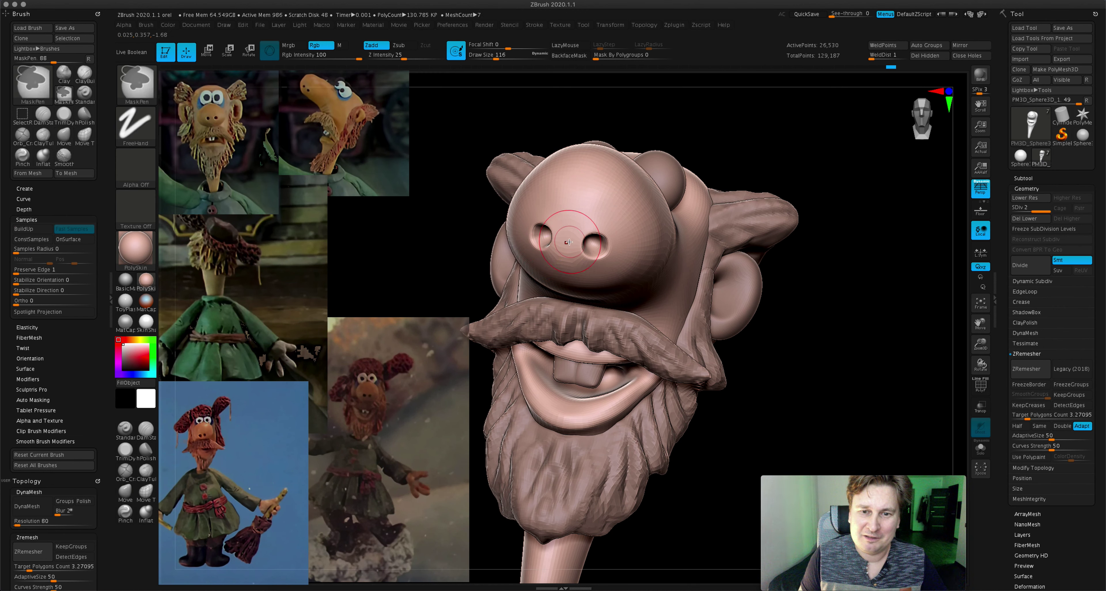
mouse_move(565, 241)
right_mouse_down()
mouse_move(530, 228)
mouse_move(570, 217)
mouse_move(540, 236)
mouse_move(554, 249)
right_mouse_up()
left_click_drag(571, 241, 516, 271, "shift")
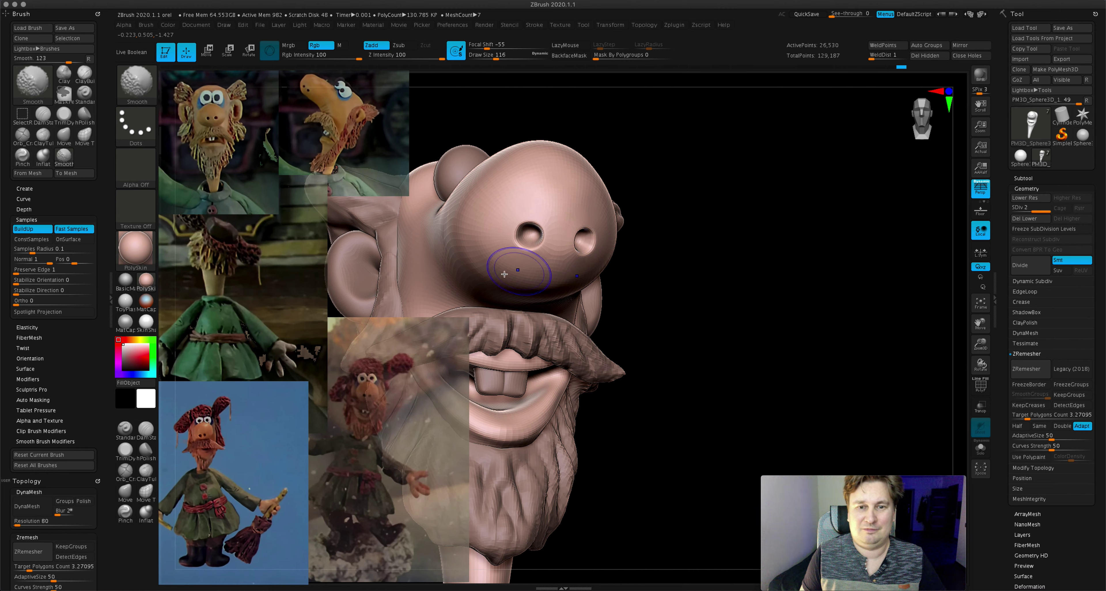
mouse_move(994, 362)
left_mouse_down()
mouse_move(871, 366)
mouse_move(748, 328)
left_mouse_up()
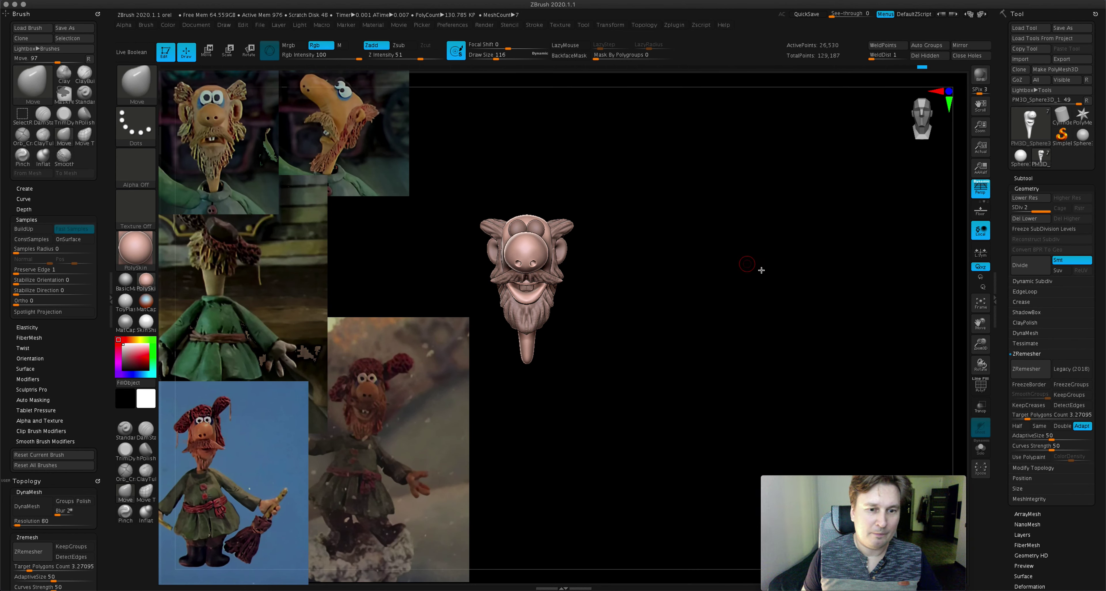
- Select the eyes subtool, soften the brush falloff and raise draw size to 54
mouse_move(988, 346)
left_mouse_down()
mouse_move(1004, 356)
mouse_move(987, 339)
left_mouse_up()
left_click(648, 291, "alt")
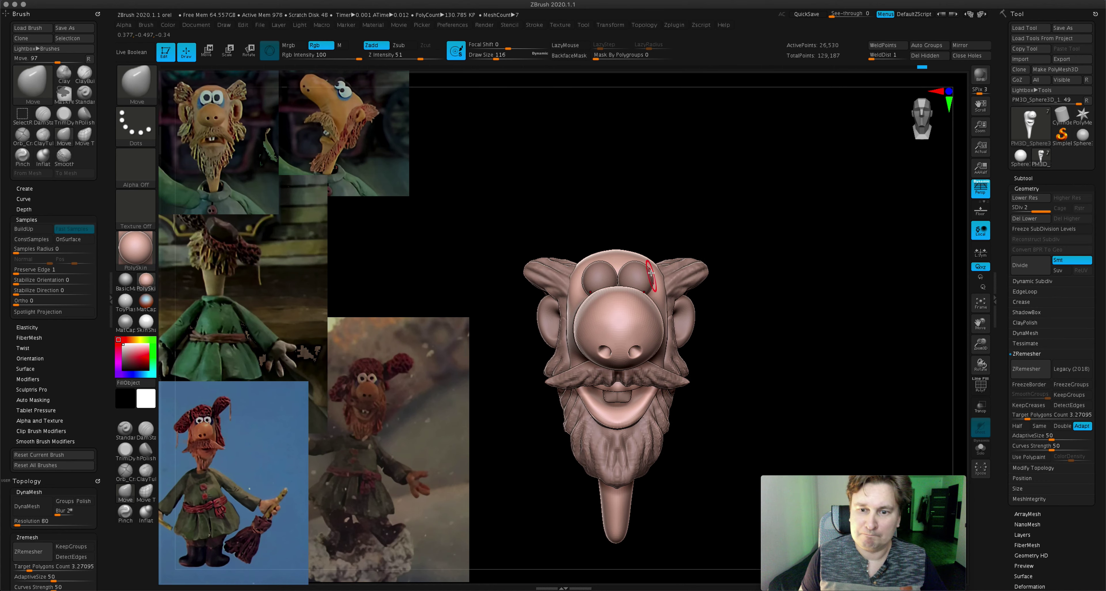
left_click_drag(730, 207, 549, 174)
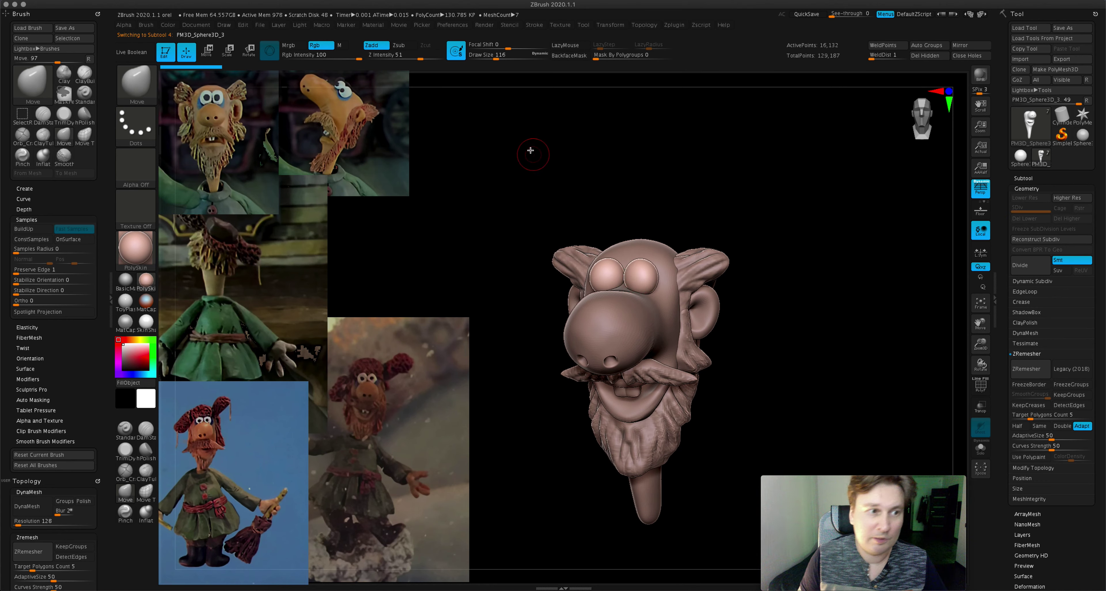
left_click_drag(502, 47, 486, 47)
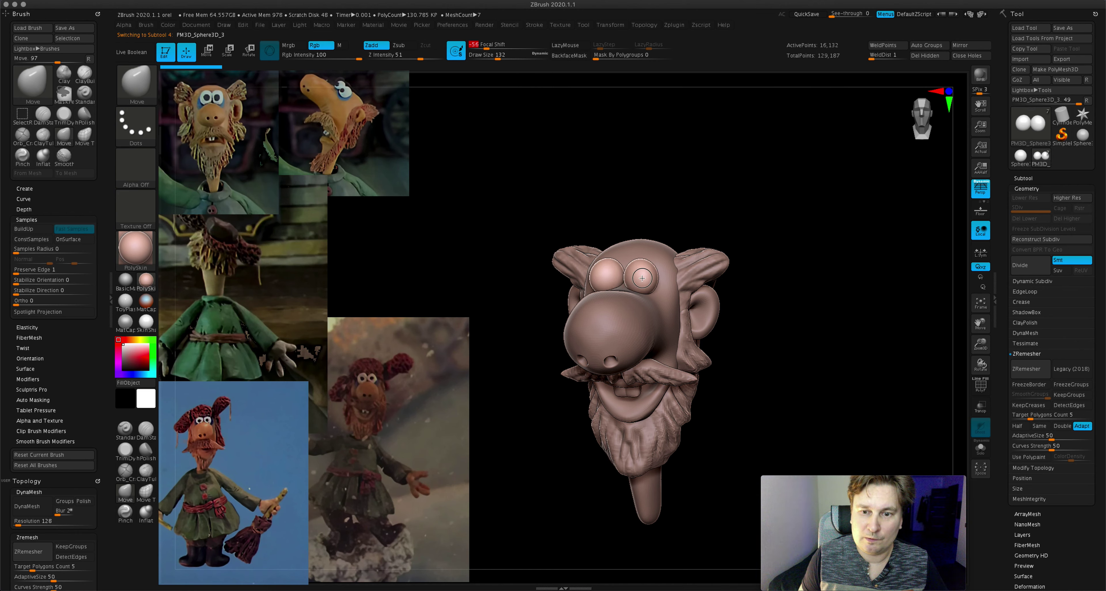
type("46")
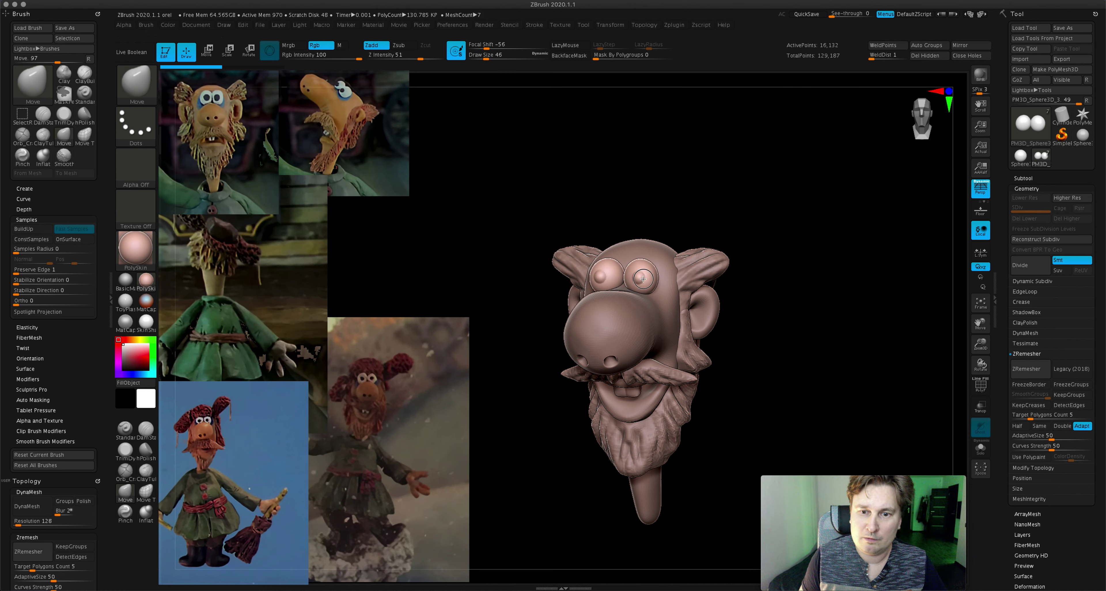
left_click_drag(680, 241, 690, 239, "shift")
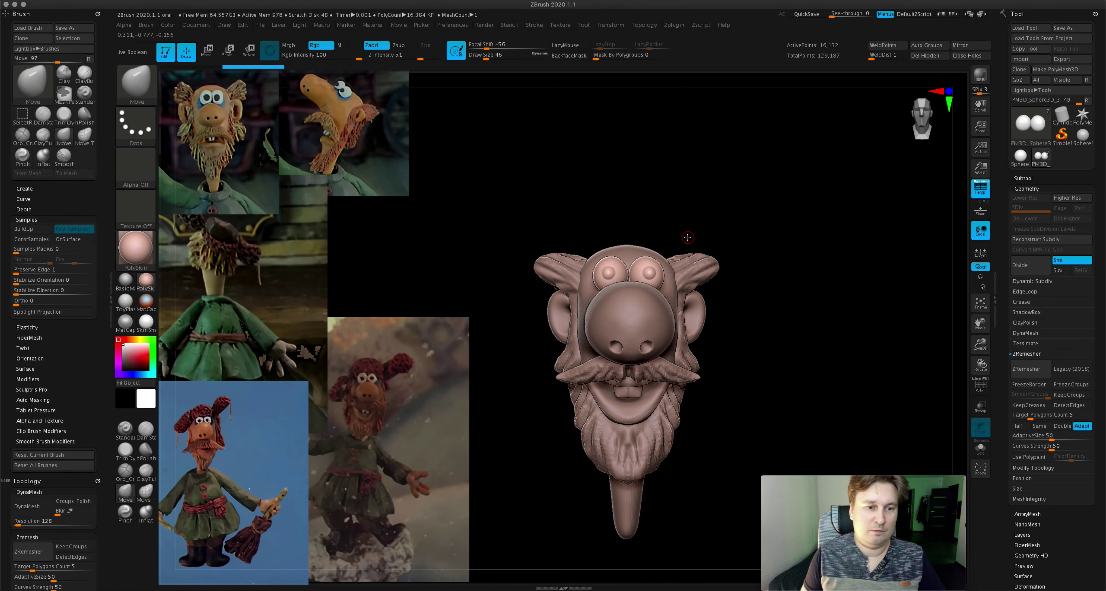
left_click_drag(485, 57, 488, 57)
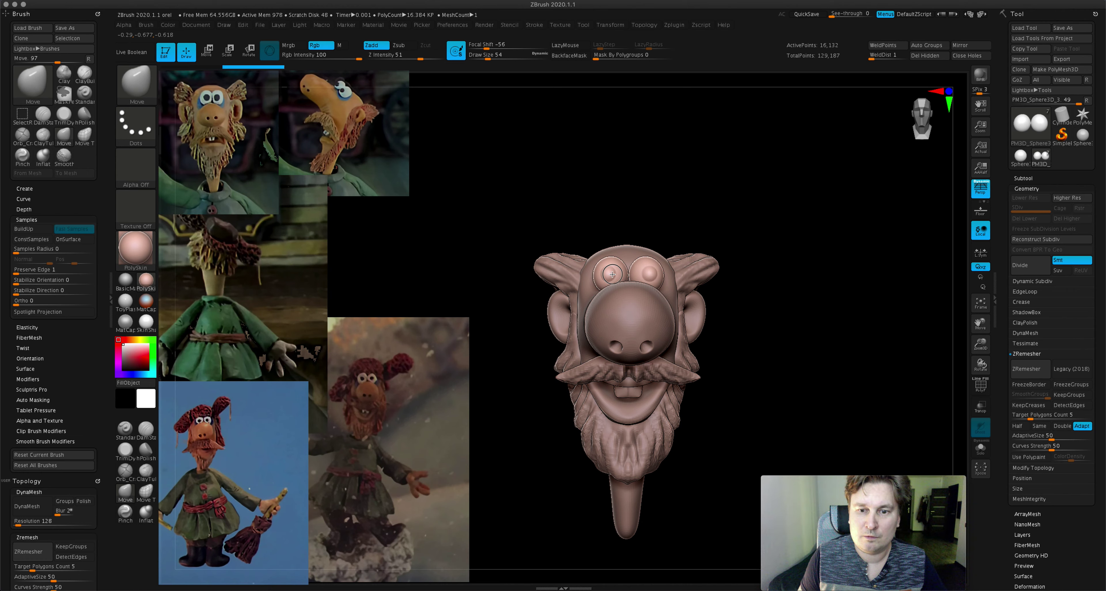
mouse_move(613, 274)
left_mouse_down()
mouse_move(654, 233)
mouse_move(669, 233)
left_mouse_up()
key("ctrl")
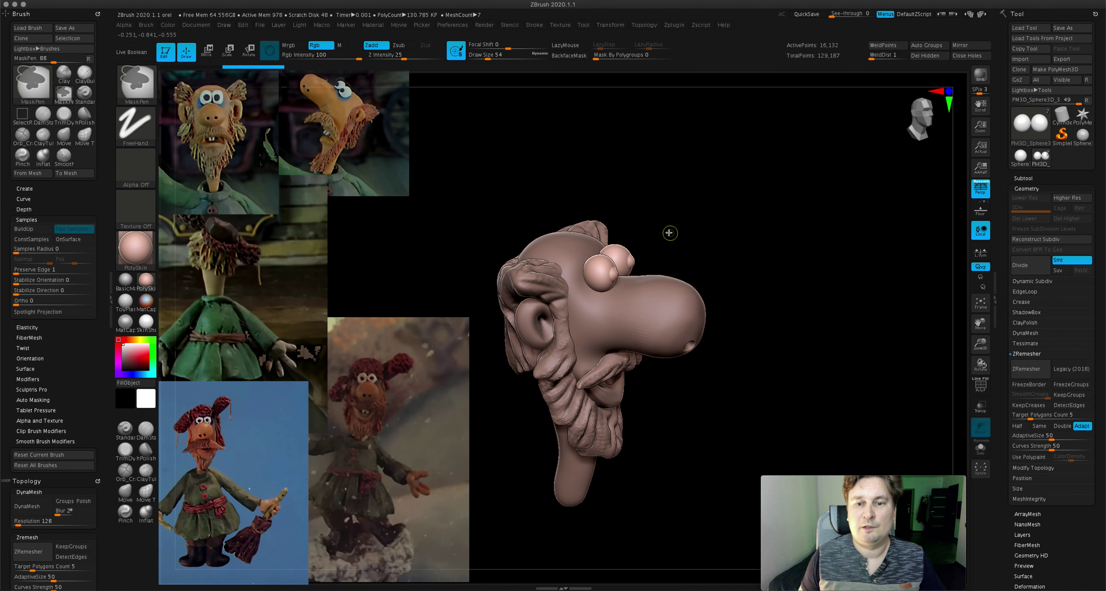
- Smooth around the eyes and subdivide the eyes subtool to 65,028 active points
key("shift")
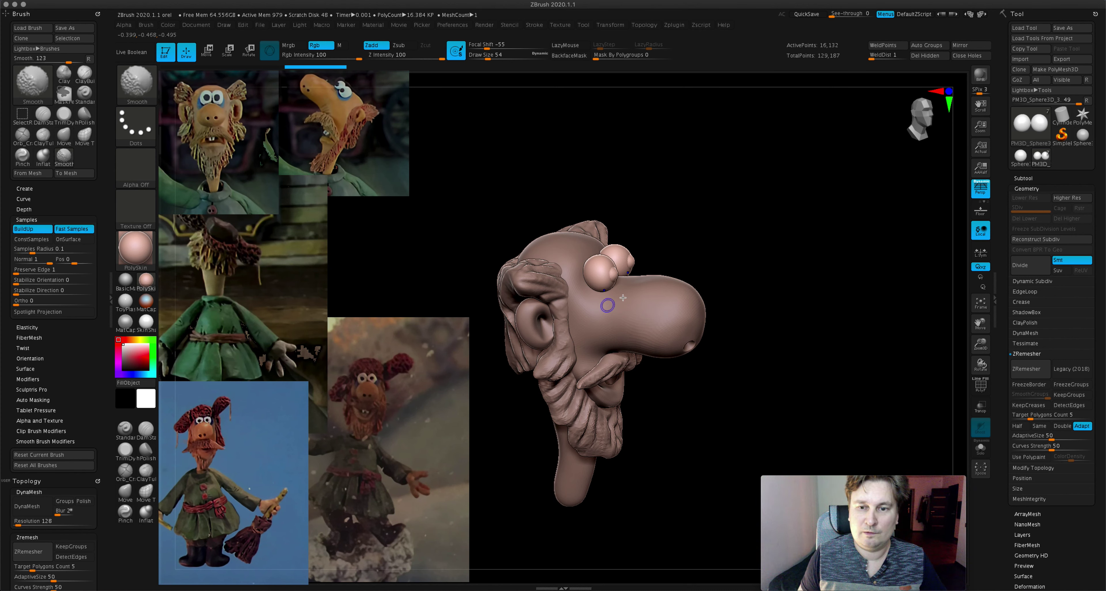
left_click_drag(622, 297, 814, 265, "shift")
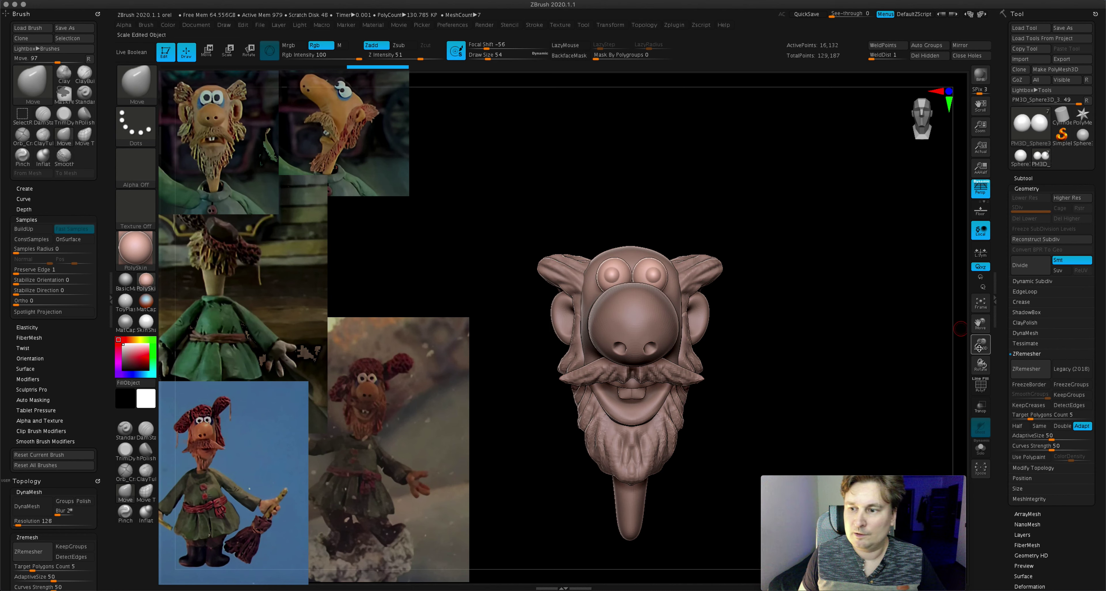
left_click_drag(979, 347, 605, 269)
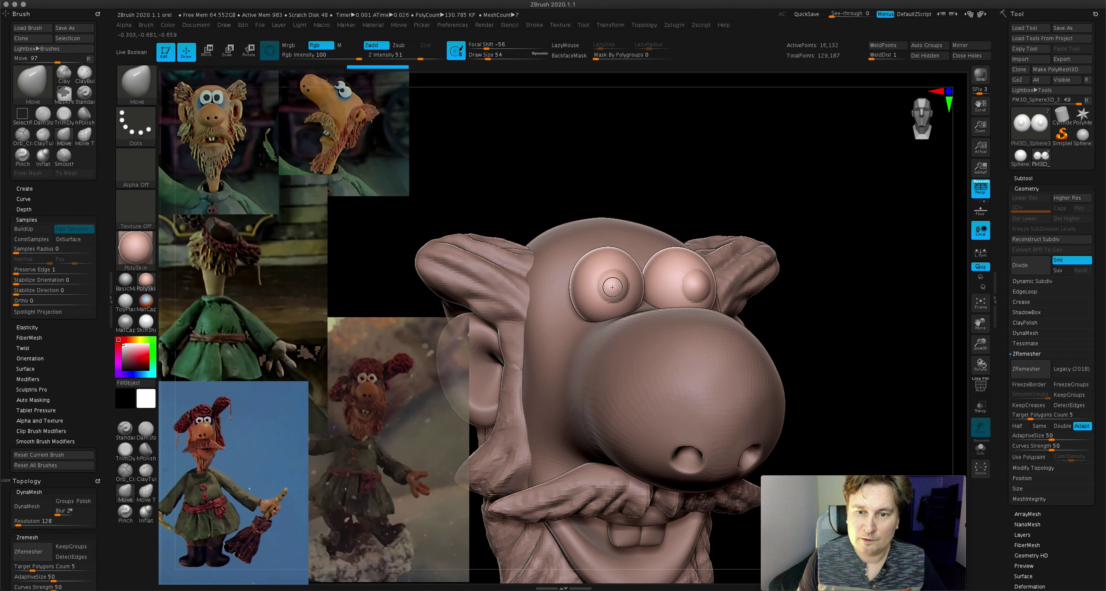
left_click_drag(608, 287, 630, 303, "shift")
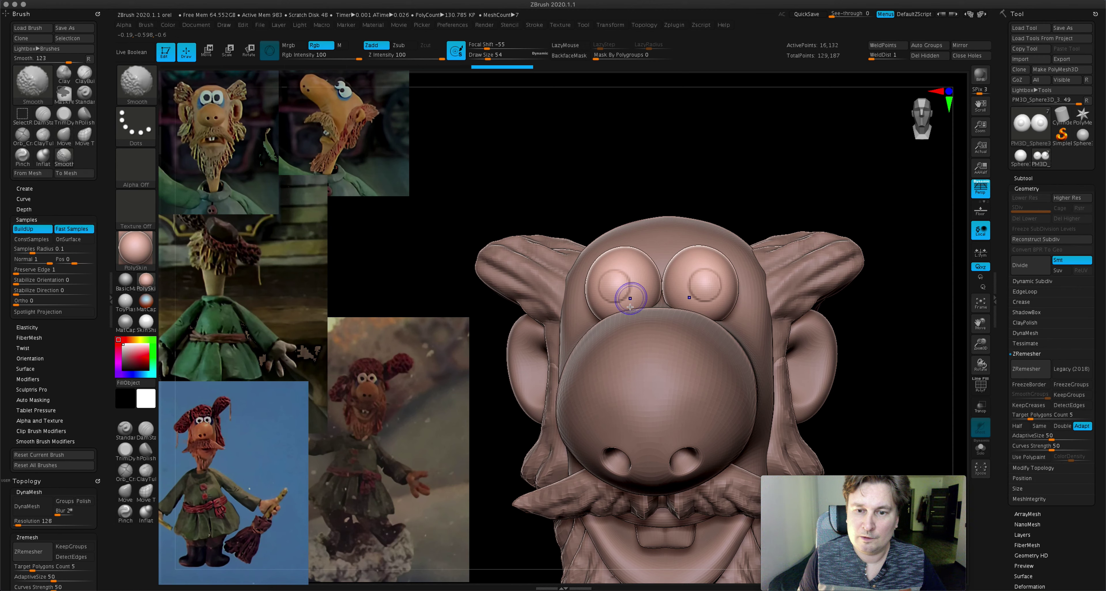
key("d")
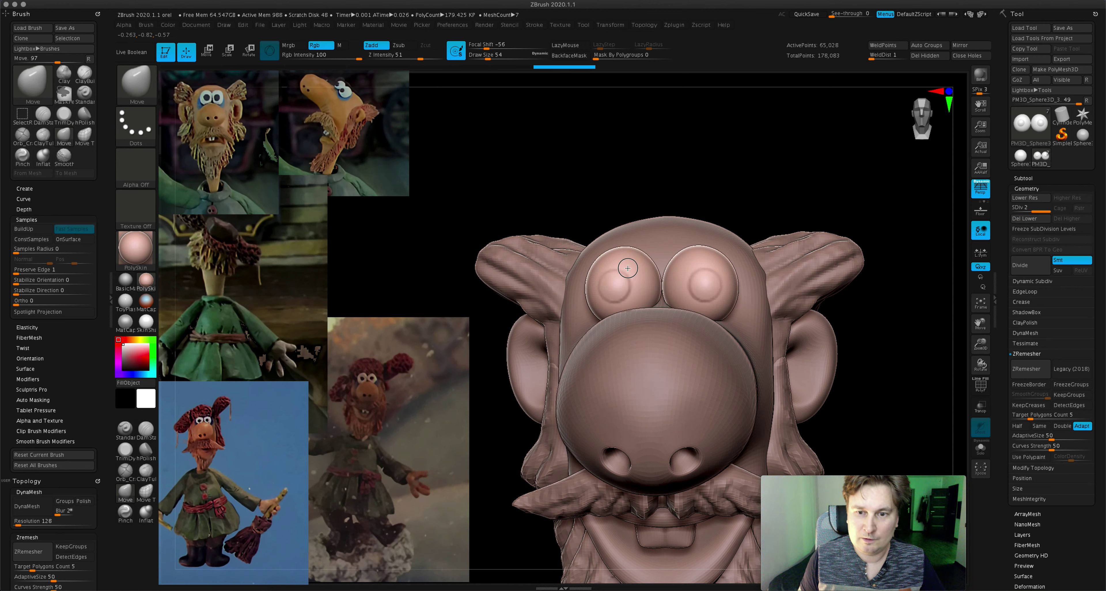
key("shift")
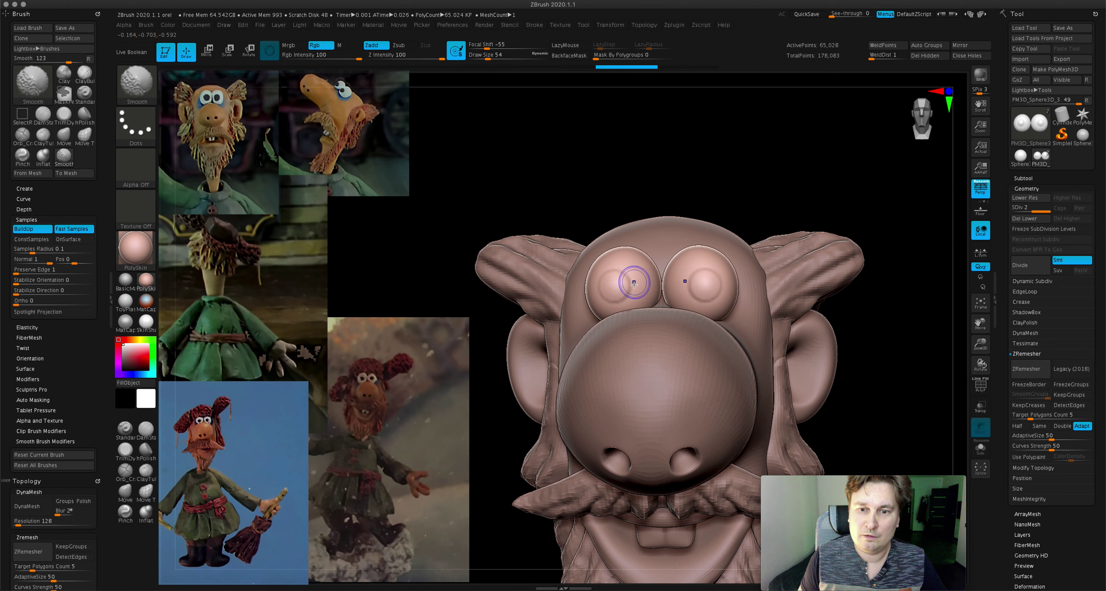
mouse_move(980, 343)
left_mouse_down()
mouse_move(826, 328)
mouse_move(881, 311)
mouse_move(818, 330)
left_mouse_up()
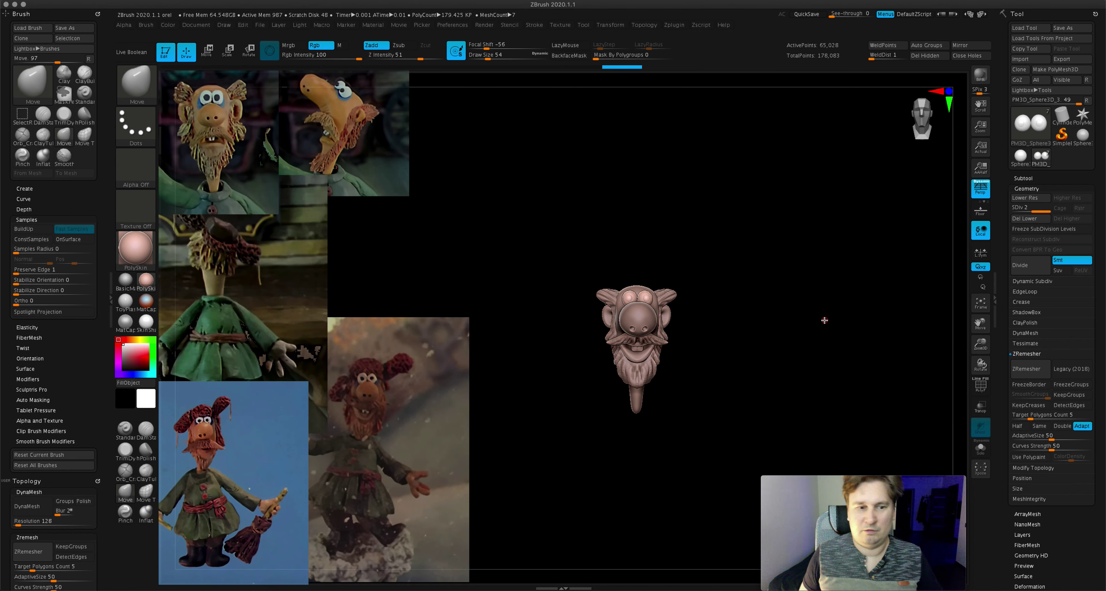
left_click_drag(970, 357, 1017, 378)
mouse_move(881, 351)
left_mouse_down()
mouse_move(698, 237)
mouse_move(708, 222)
left_mouse_up()
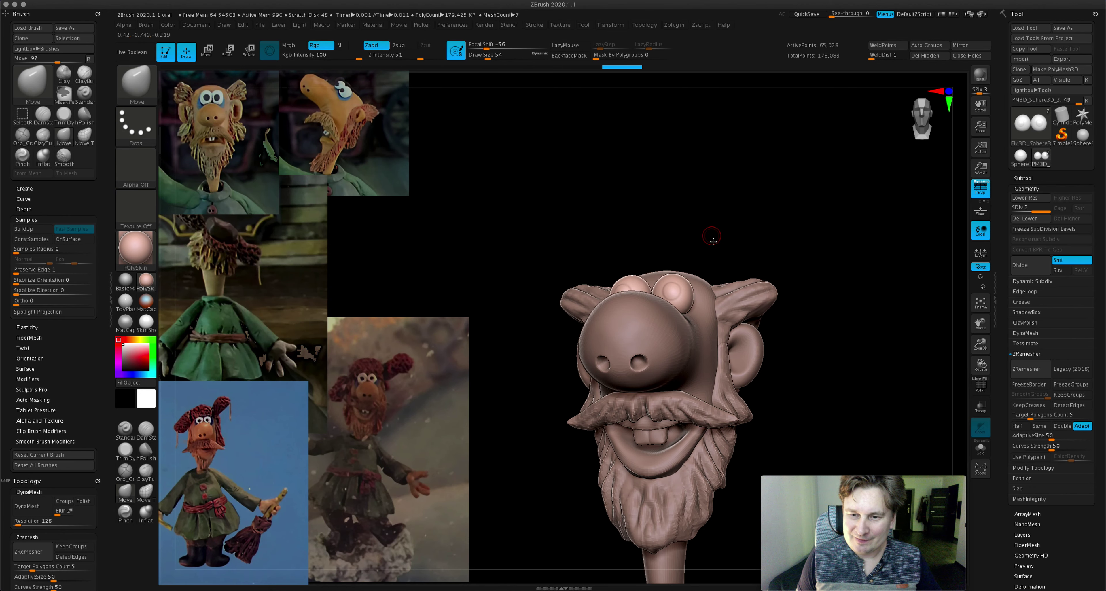
- Select the ear subtool and symmetrically reshape both ears with the Move brush at size 163
left_click(752, 352, "alt")
left_click_drag(487, 58, 501, 57)
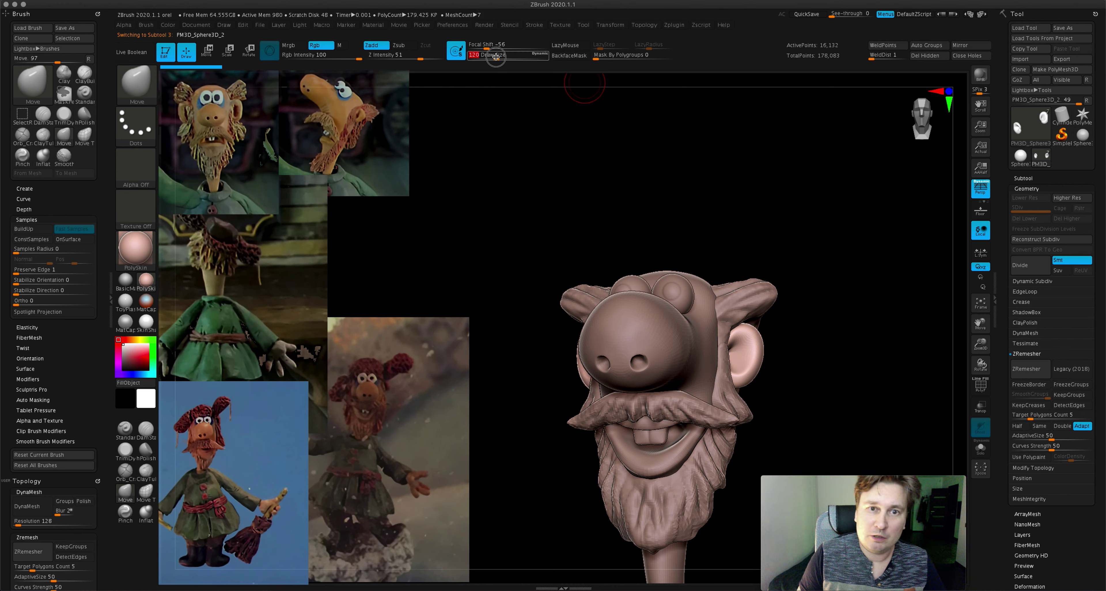
mouse_move(706, 250)
left_mouse_down()
mouse_move(744, 252)
mouse_move(720, 315)
left_mouse_up()
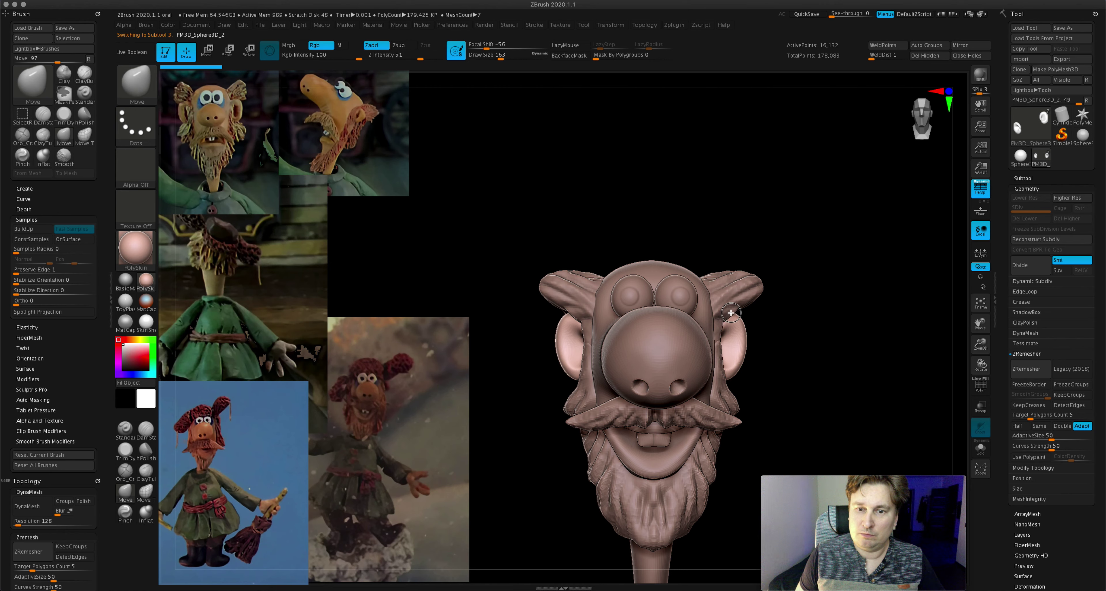
mouse_move(733, 310)
left_mouse_down()
mouse_move(744, 325)
mouse_move(714, 321)
left_mouse_up()
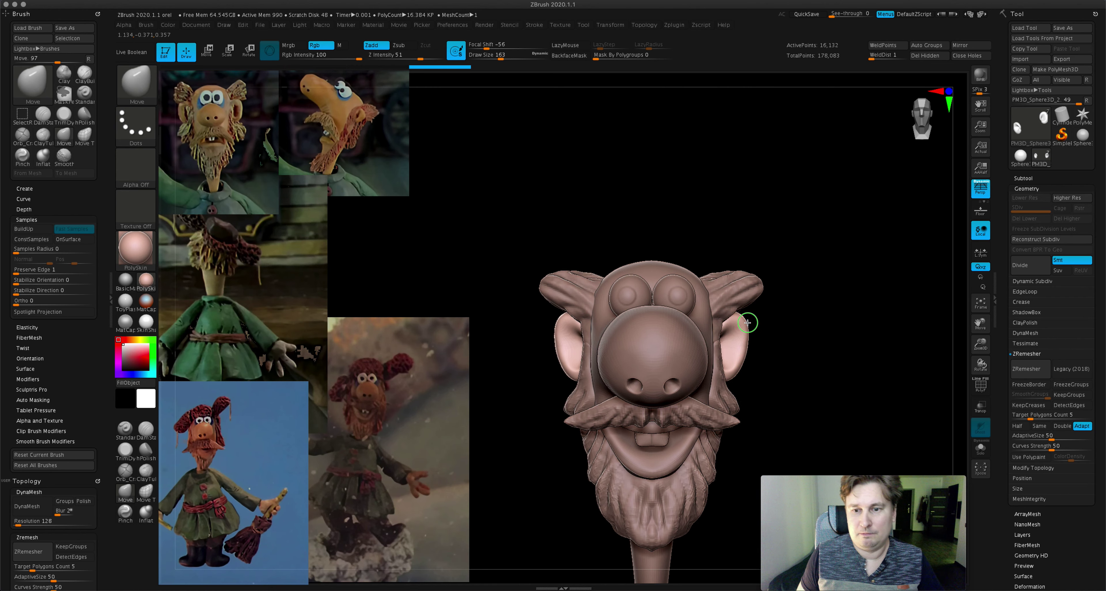
mouse_move(811, 339)
left_mouse_down()
mouse_move(719, 340)
mouse_move(822, 338)
mouse_move(764, 346)
mouse_move(773, 352)
left_mouse_up()
mouse_move(971, 350)
left_mouse_down()
mouse_move(957, 349)
mouse_move(931, 279)
left_mouse_up()
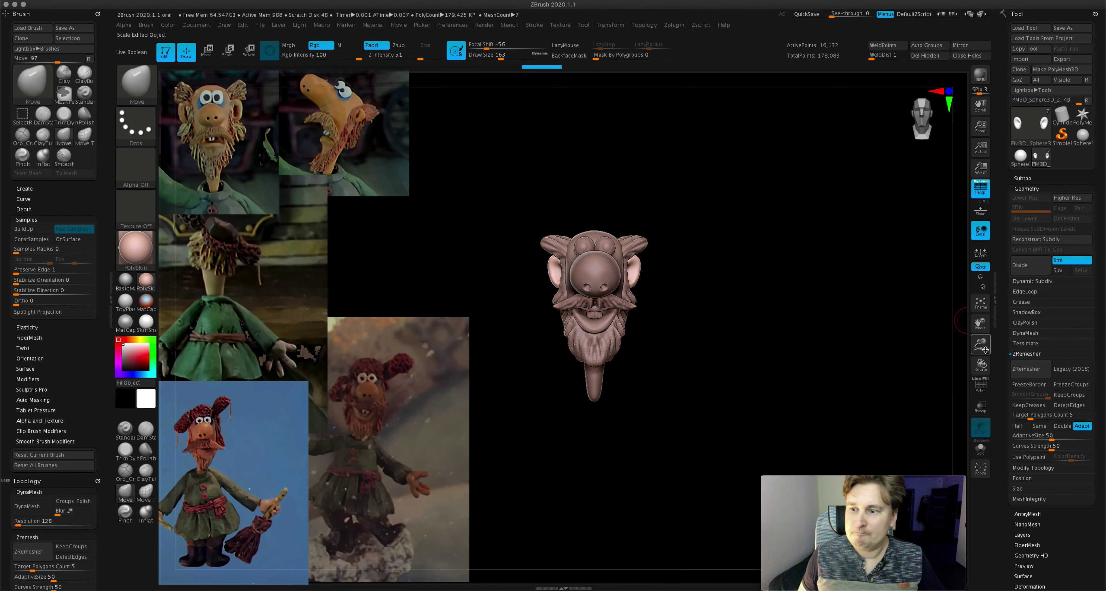
left_click_drag(985, 350, 1000, 350)
left_click_drag(821, 339, 750, 316)
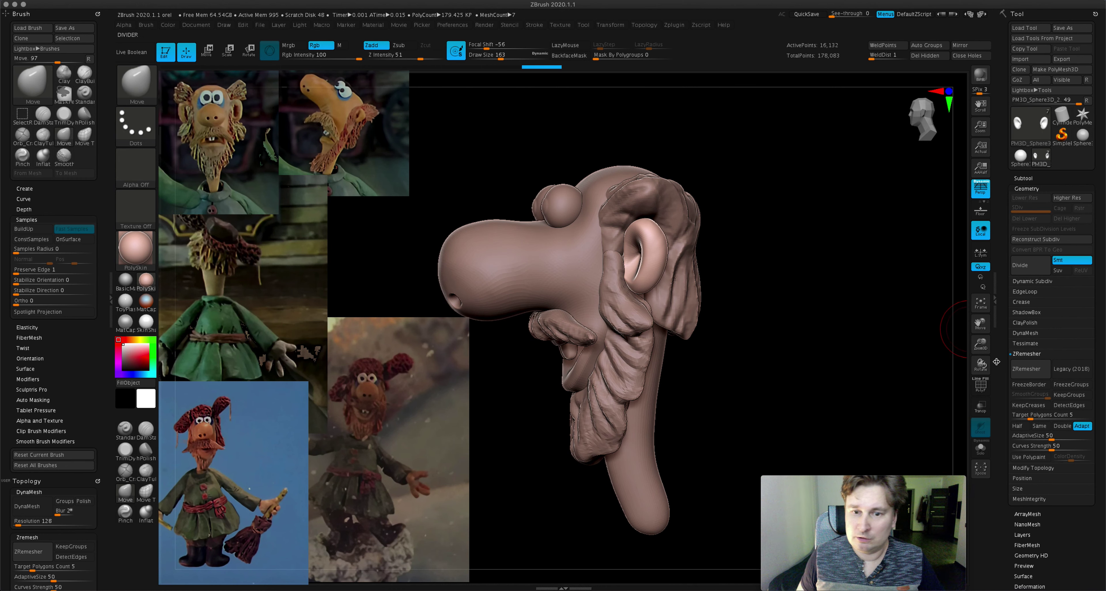
- ZRemesh the ear mesh and turn on the PolyF wireframe overlay
left_click(1031, 369)
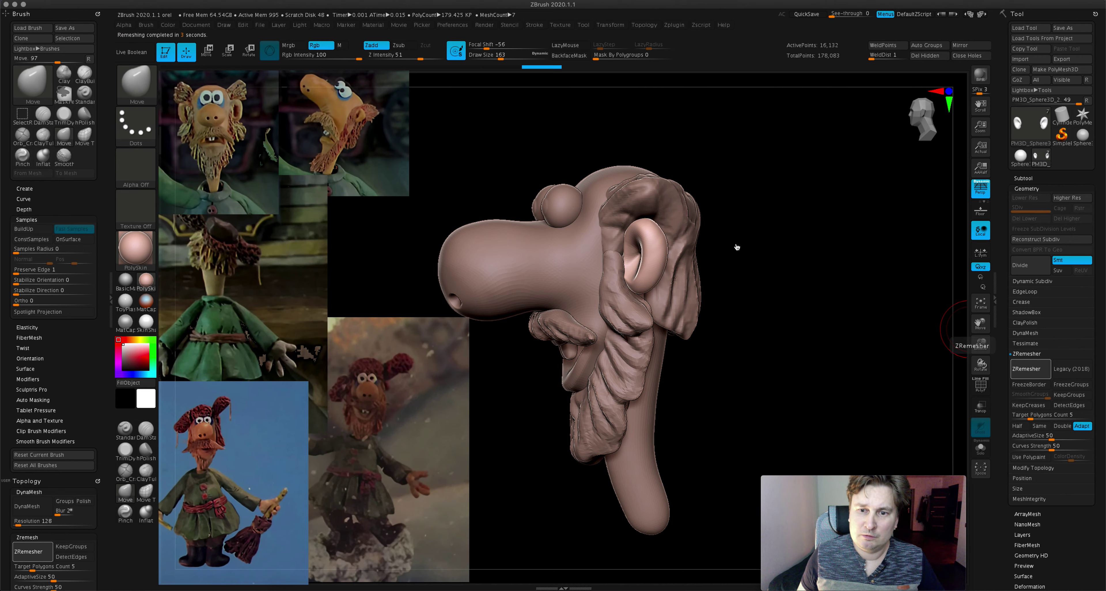
left_click(988, 389)
left_click_drag(811, 264, 661, 203, "shift")
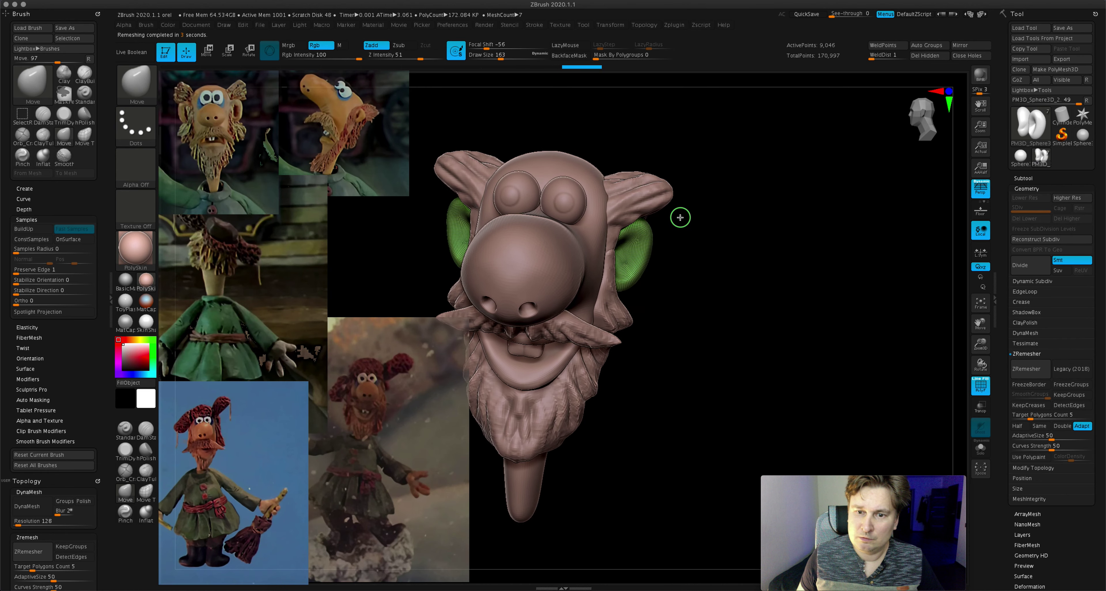
- Select the eyes subtool and ZRemesh it down to 9,074 active points
left_click(565, 191, "alt")
left_click_drag(901, 258, 794, 257)
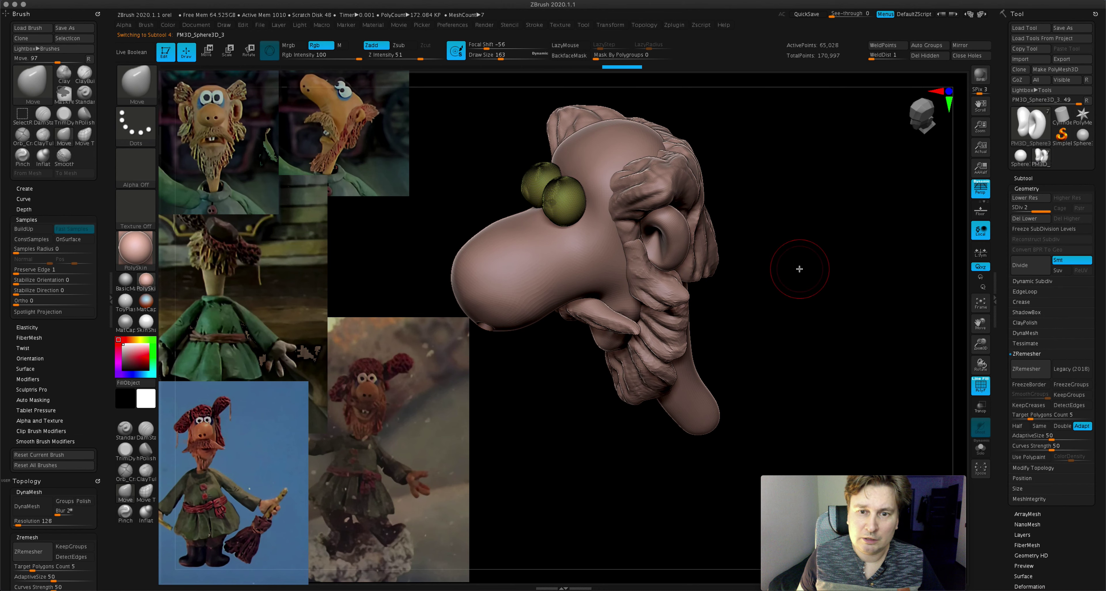
left_click(1026, 368)
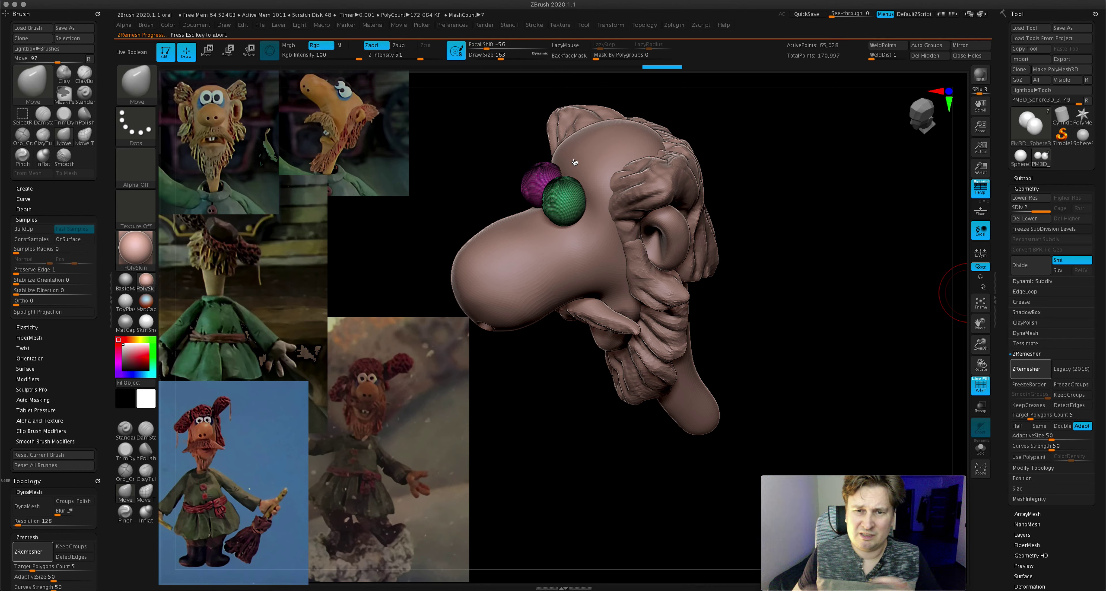
left_click_drag(494, 101, 558, 108)
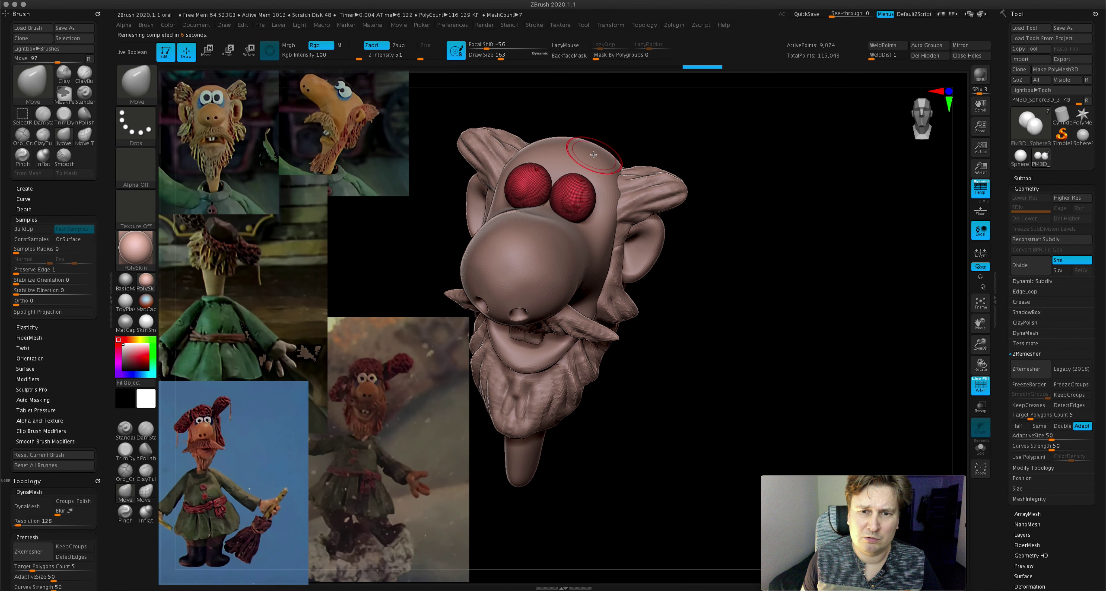
- Inspect the eyes with the Transpose gizmo, then return to Draw mode
key("bracketright")
key("bracketright")
key("bracketright")
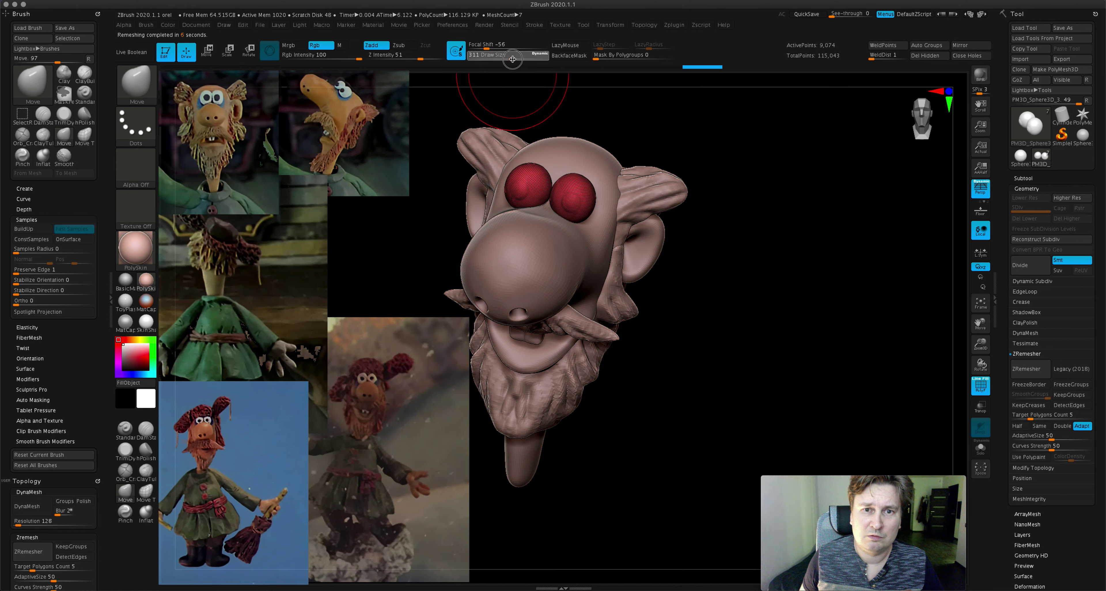
left_click(206, 50)
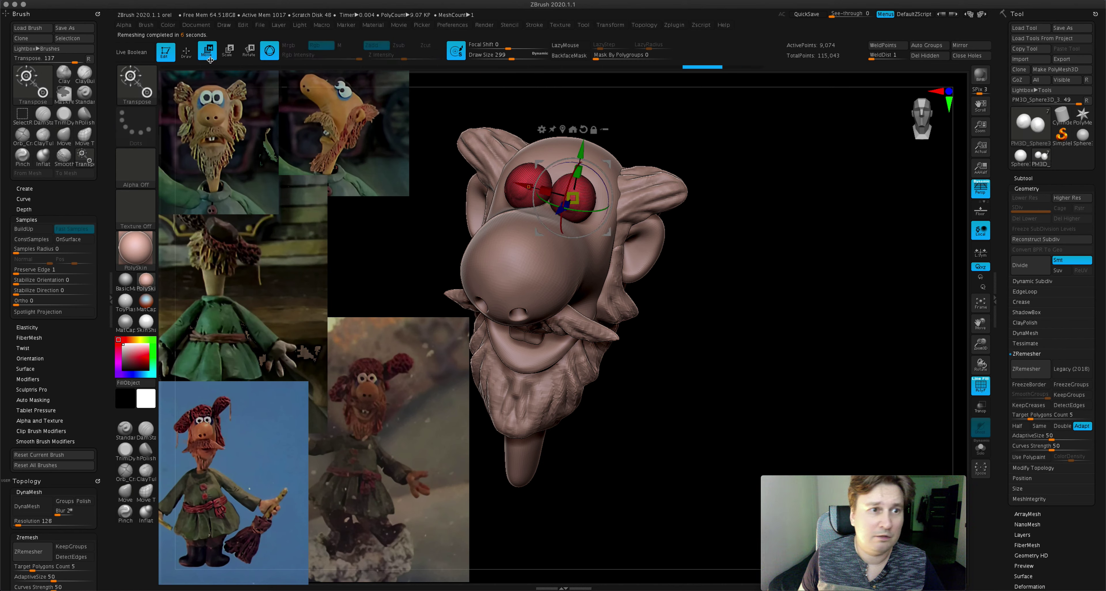
key("q")
left_click_drag(824, 207, 788, 242, "shift")
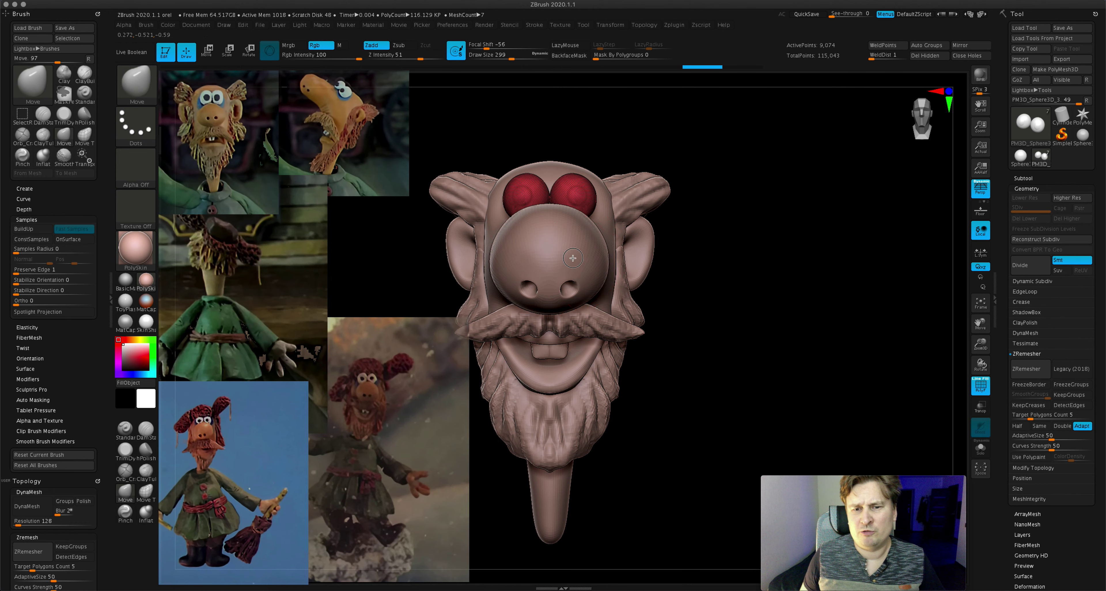
- Divide PM3D_Sphere3D_1 to 106,114 points, hide PolyF, then select the mustache subtool
left_click(605, 222, "alt")
key("ctrl")
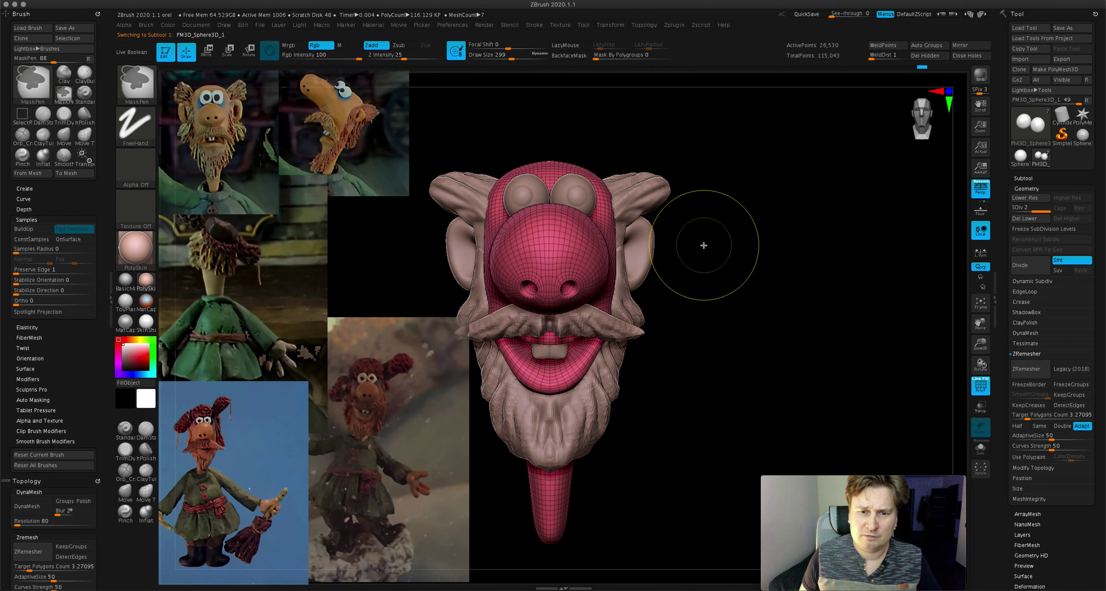
key("ctrl+d")
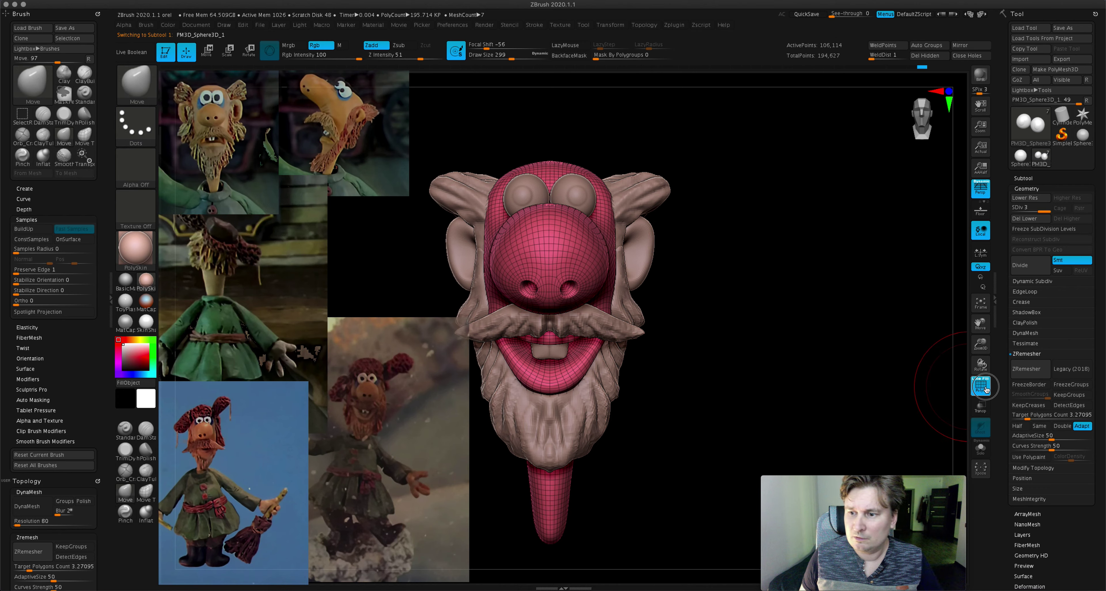
left_click(985, 389)
left_click_drag(763, 261, 731, 262)
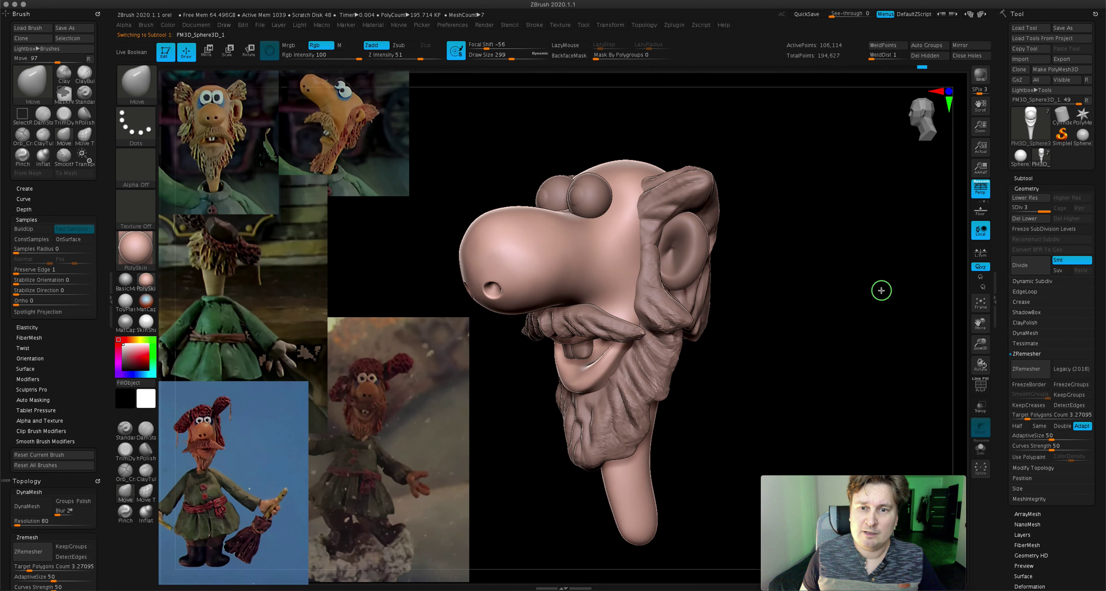
left_click_drag(880, 290, 901, 291, "shift")
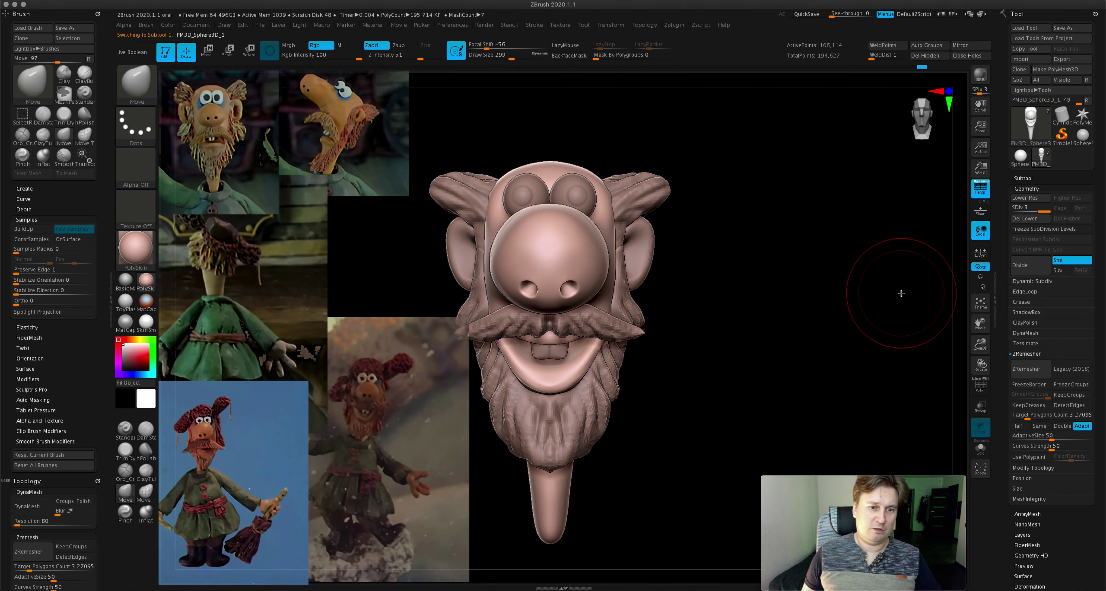
mouse_move(977, 343)
left_mouse_down()
mouse_move(978, 356)
mouse_move(1017, 326)
left_mouse_up()
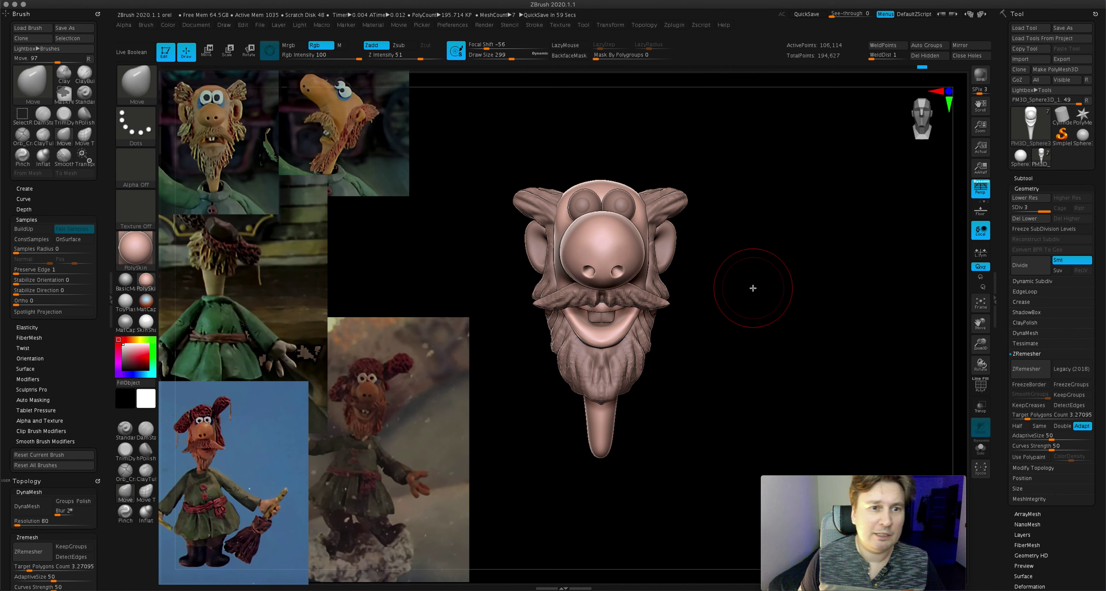
left_click_drag(508, 55, 496, 56)
left_click(596, 298, "alt")
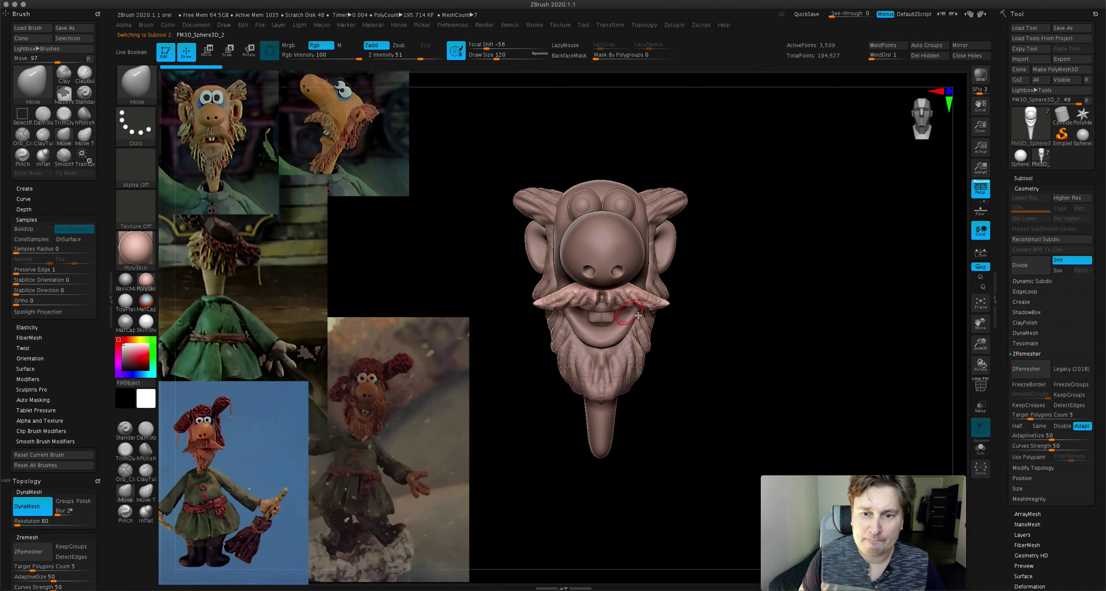
- ZRemesh the mustache to 9,454 points and pull its tips into downward points
left_click(1022, 369)
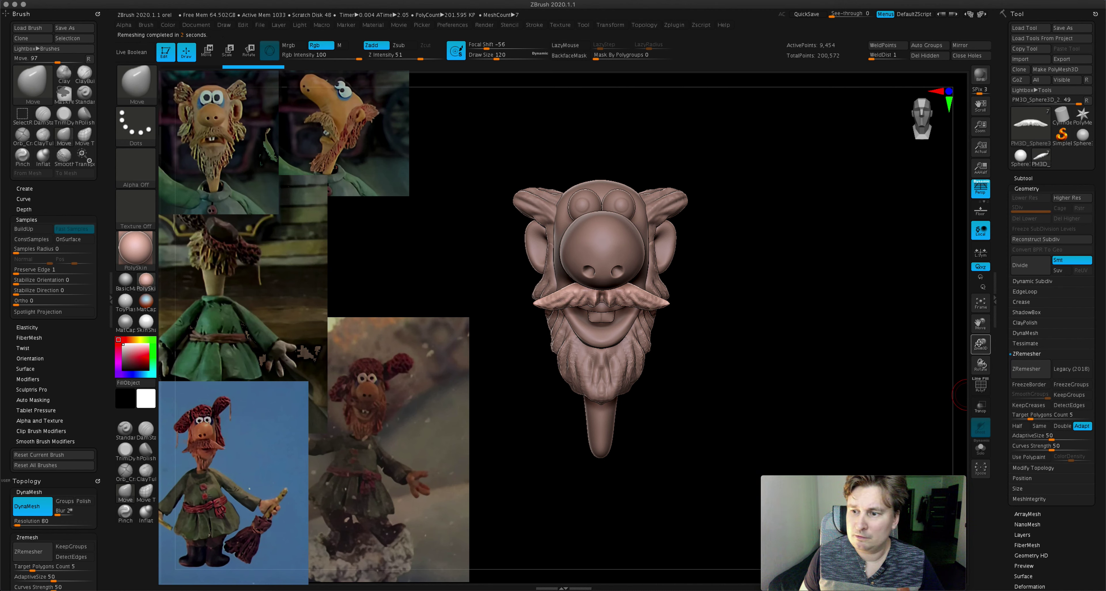
left_click_drag(980, 343, 980, 326)
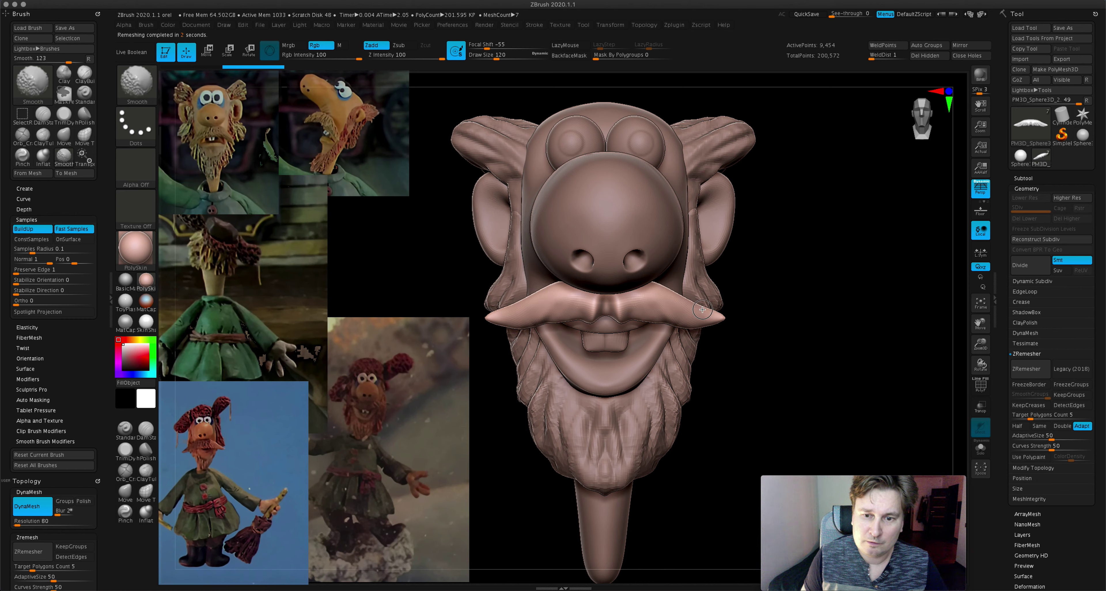
mouse_move(597, 312)
right_mouse_down()
mouse_move(591, 291)
mouse_move(744, 284)
right_mouse_up()
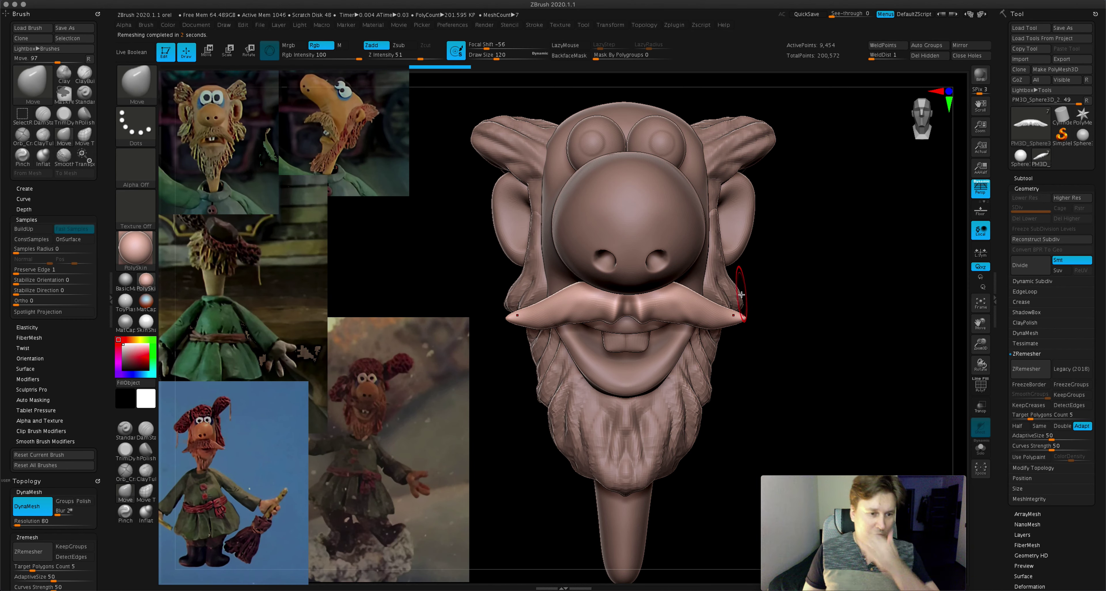
left_click_drag(496, 54, 483, 55)
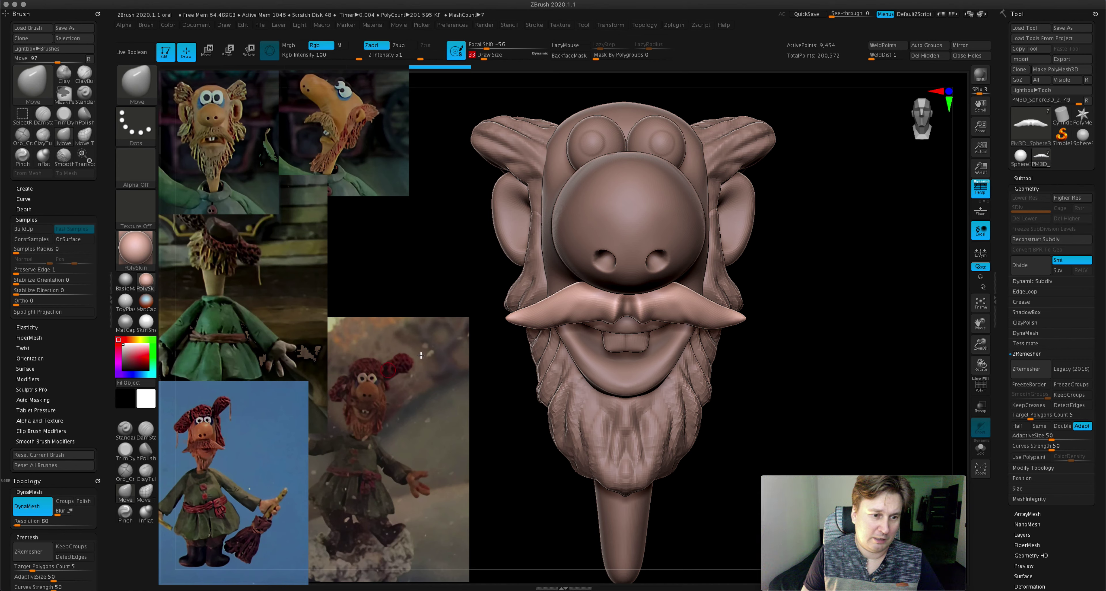
- At brush size 104, push the upper lip down beneath the mustache
left_click_drag(484, 54, 494, 54)
left_click_drag(599, 320, 596, 322)
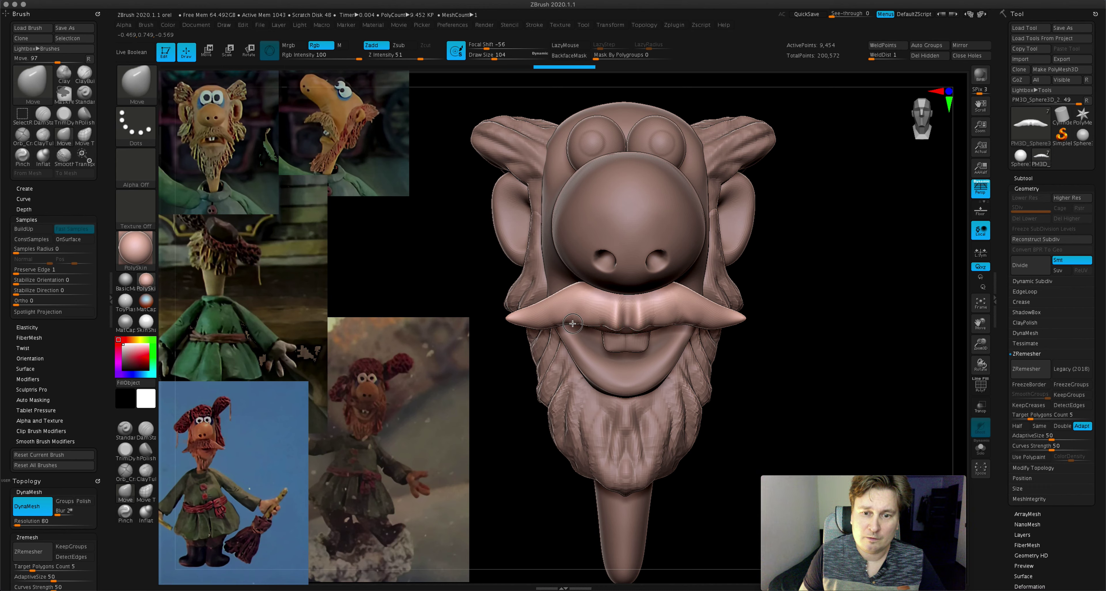
right_click_drag(537, 318, 657, 300)
- Flatten and polish the mustache surface with the hPolish brush
left_click(146, 450)
mouse_move(631, 309)
left_mouse_down()
mouse_move(601, 315)
mouse_move(656, 309)
left_mouse_up()
mouse_move(657, 309)
right_mouse_down()
mouse_move(643, 267)
mouse_move(629, 344)
right_mouse_up()
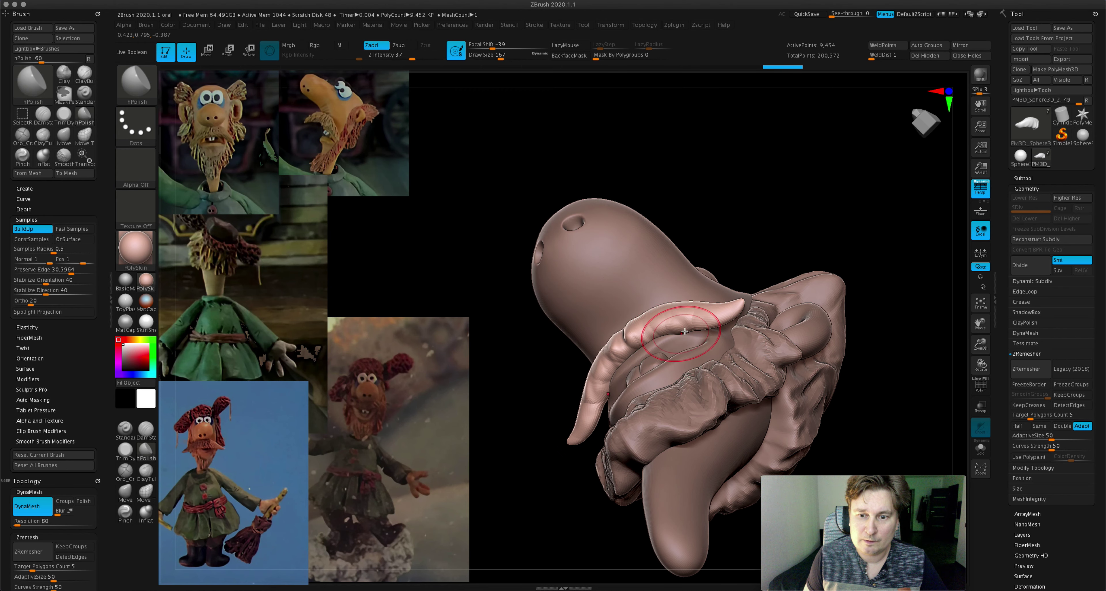
mouse_move(691, 328)
left_mouse_down()
mouse_move(610, 378)
mouse_move(635, 343)
left_mouse_up()
right_click_drag(635, 343, 652, 333)
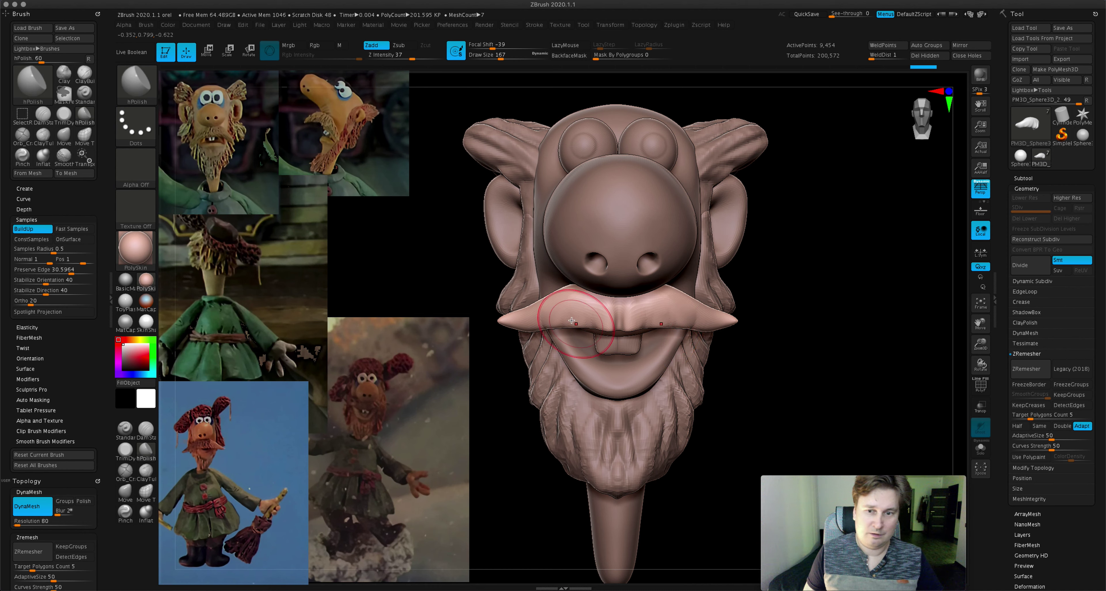
- Refine the mustache shape with the Move brush and Shift-smoothing
left_click(125, 490)
mouse_move(587, 326)
left_mouse_down()
mouse_move(541, 326)
mouse_move(562, 315)
left_mouse_up()
key("shift")
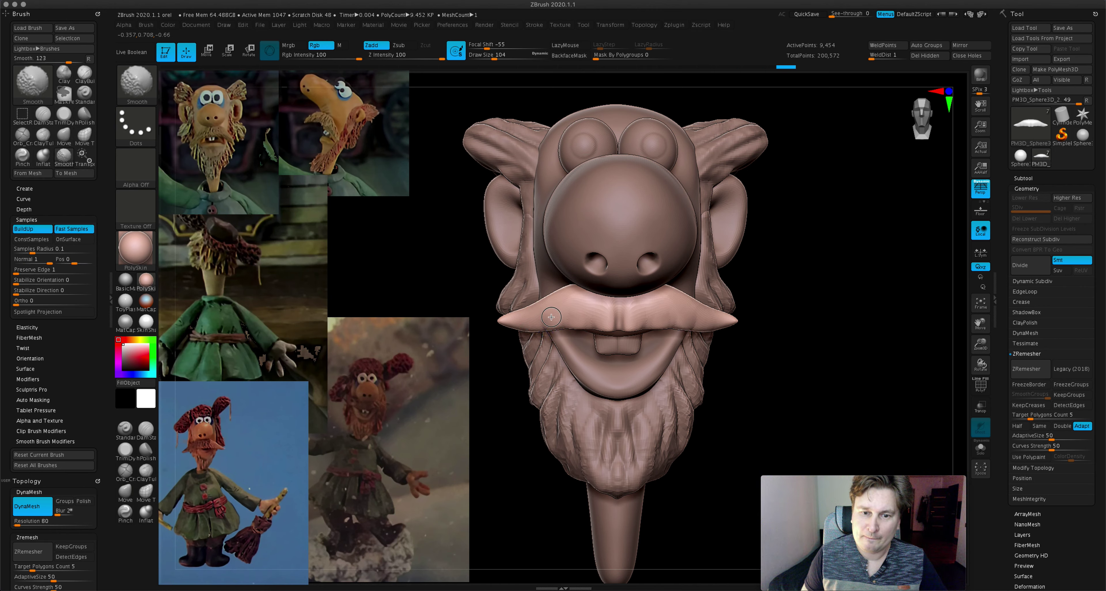
right_click_drag(566, 324, 596, 348)
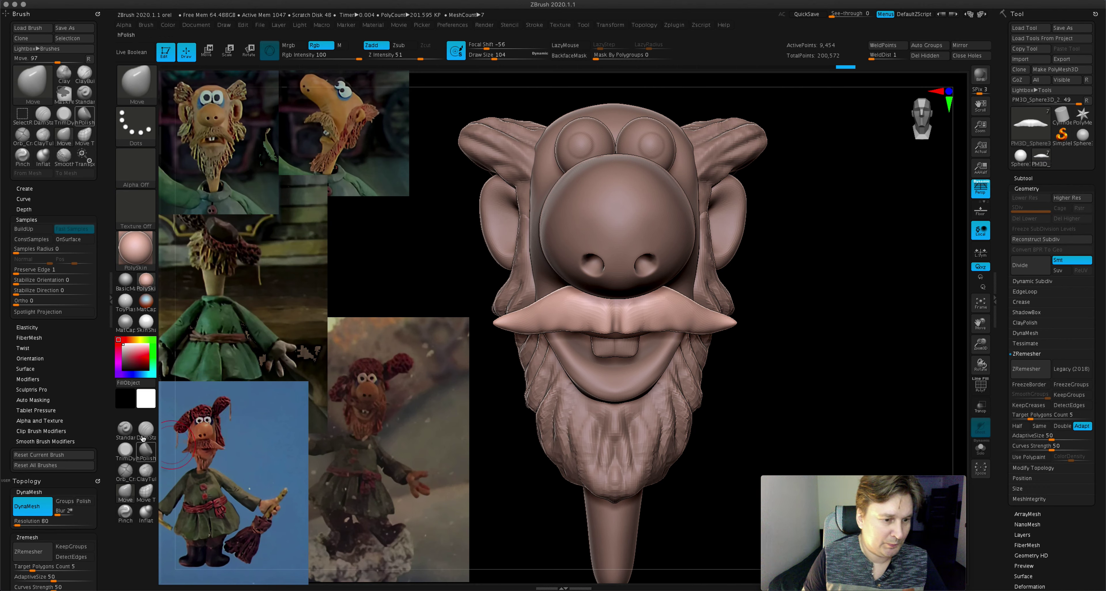
left_click(126, 471)
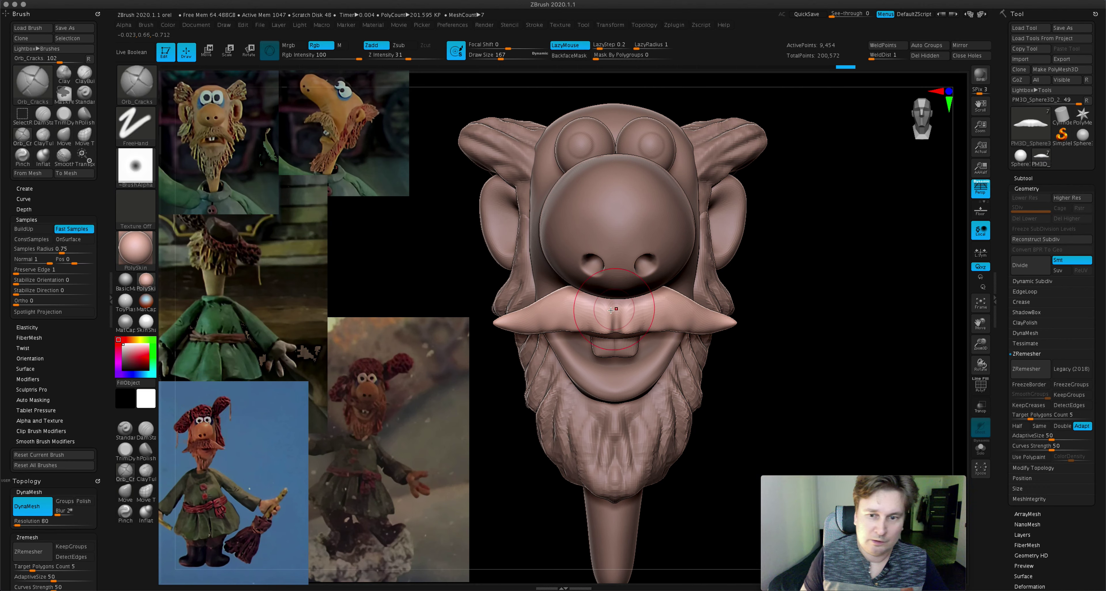
- Subdivide the mustache once and carve Orb_Cracks strand grooves along it at draw size 80
key("ctrl+d")
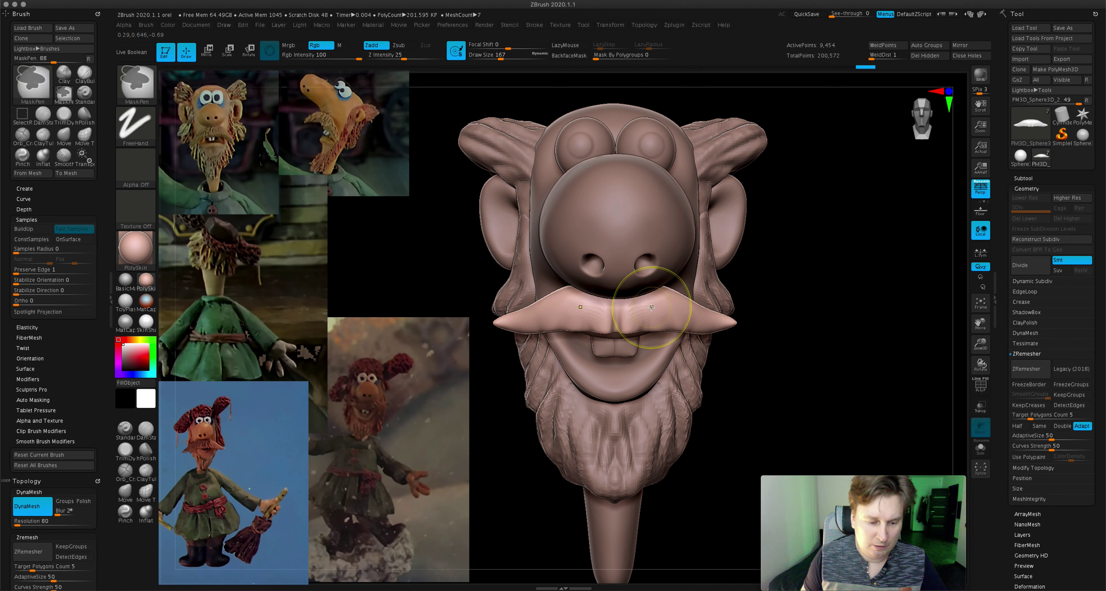
left_click_drag(601, 298, 573, 299)
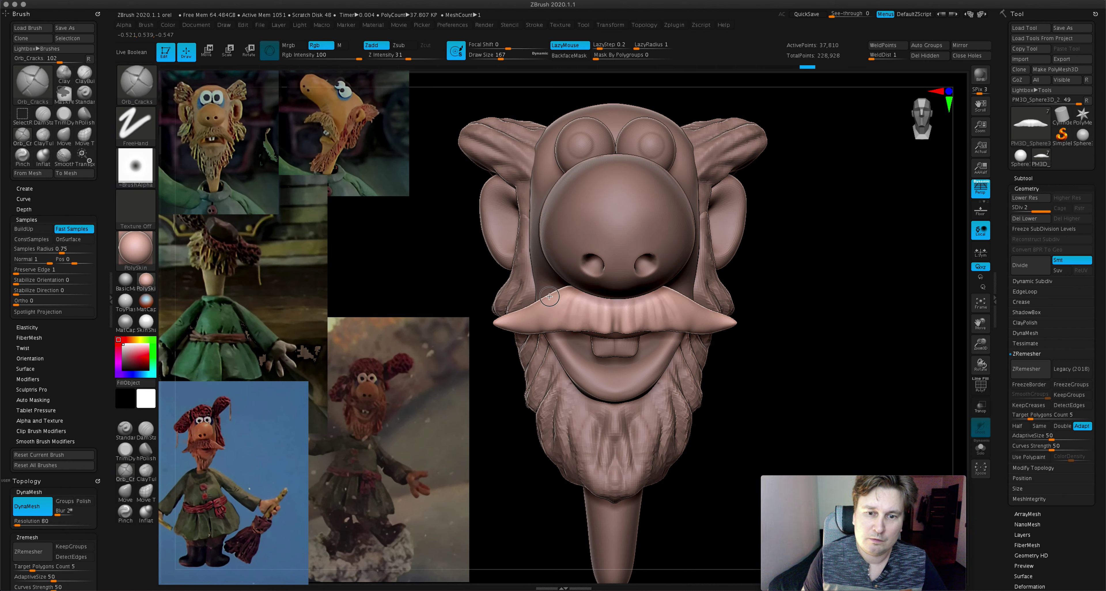
left_click_drag(529, 317, 461, 333)
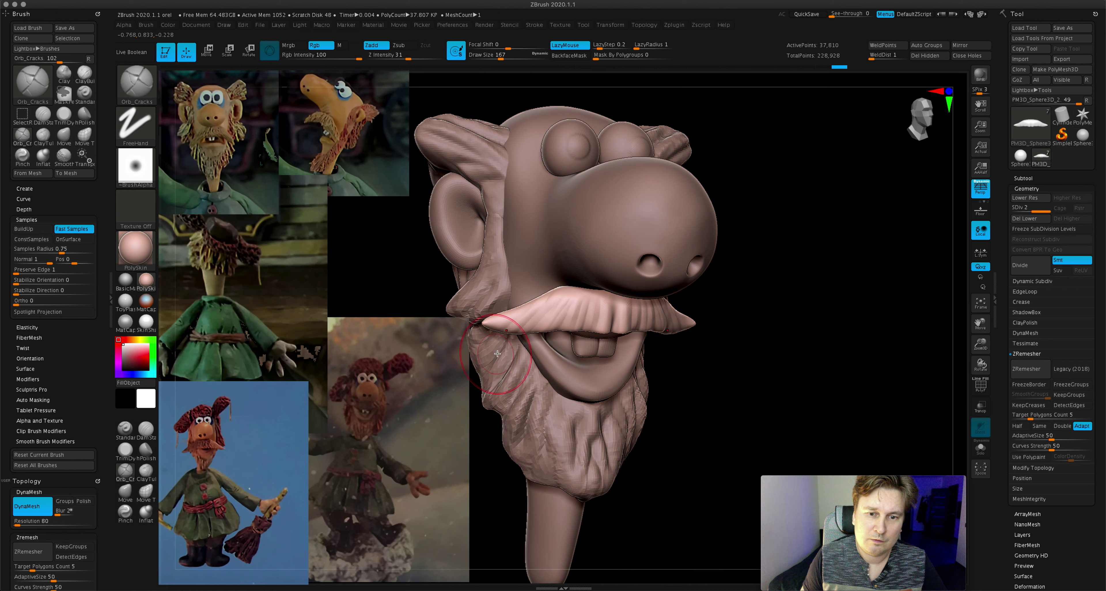
type("s80")
key("Return")
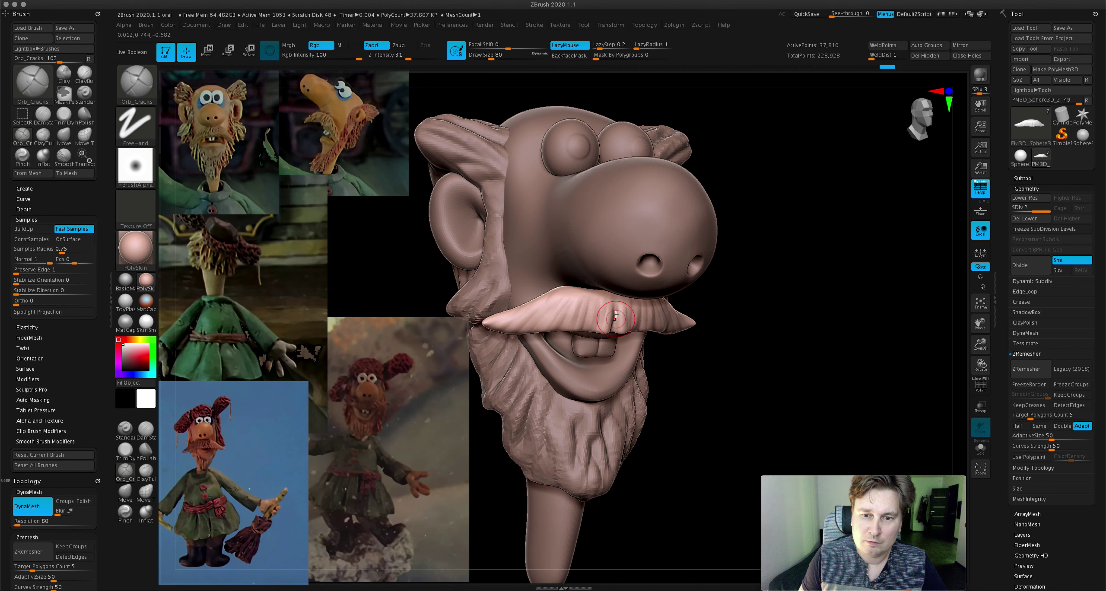
right_click_drag(615, 320, 614, 302, "shift")
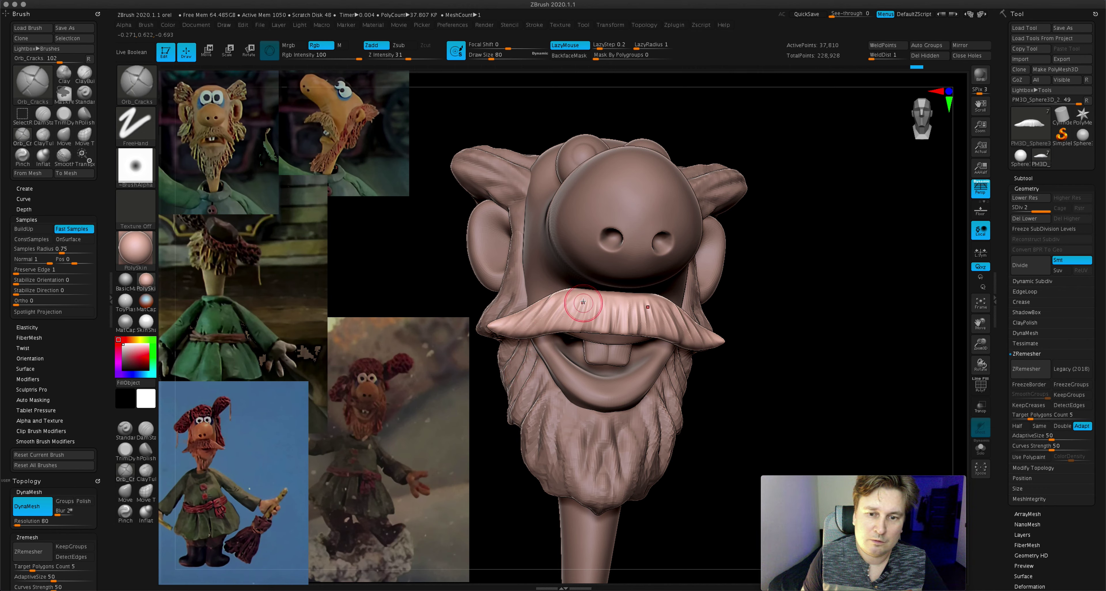
mouse_move(583, 338)
right_mouse_down()
mouse_move(629, 264)
mouse_move(592, 323)
mouse_move(560, 323)
right_mouse_up()
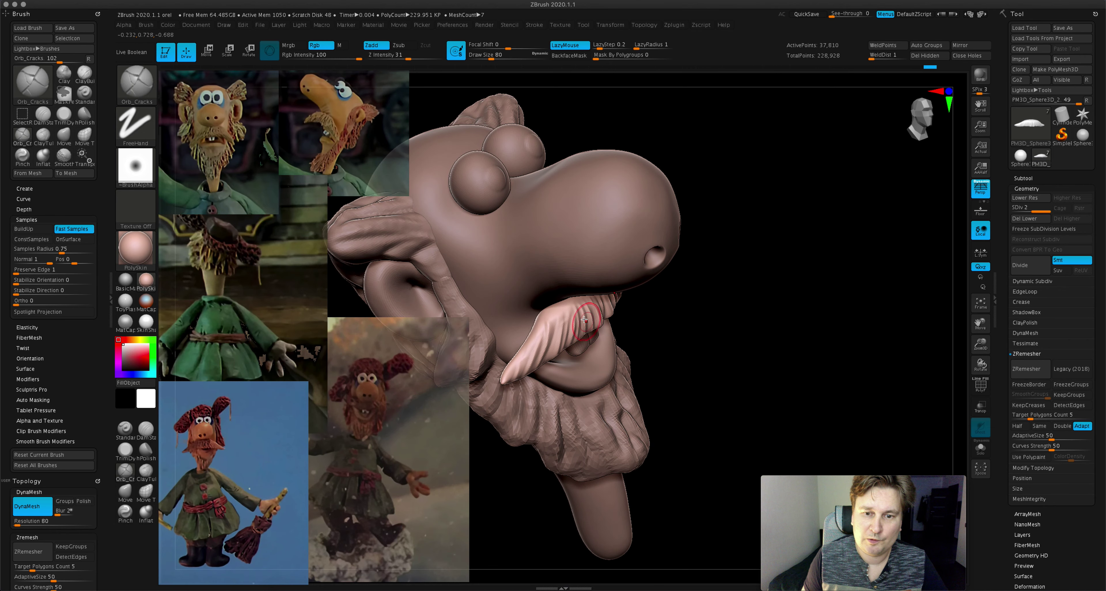
- Solo the horn piece to inspect its ridged side, then show the whole head again
left_click(981, 449)
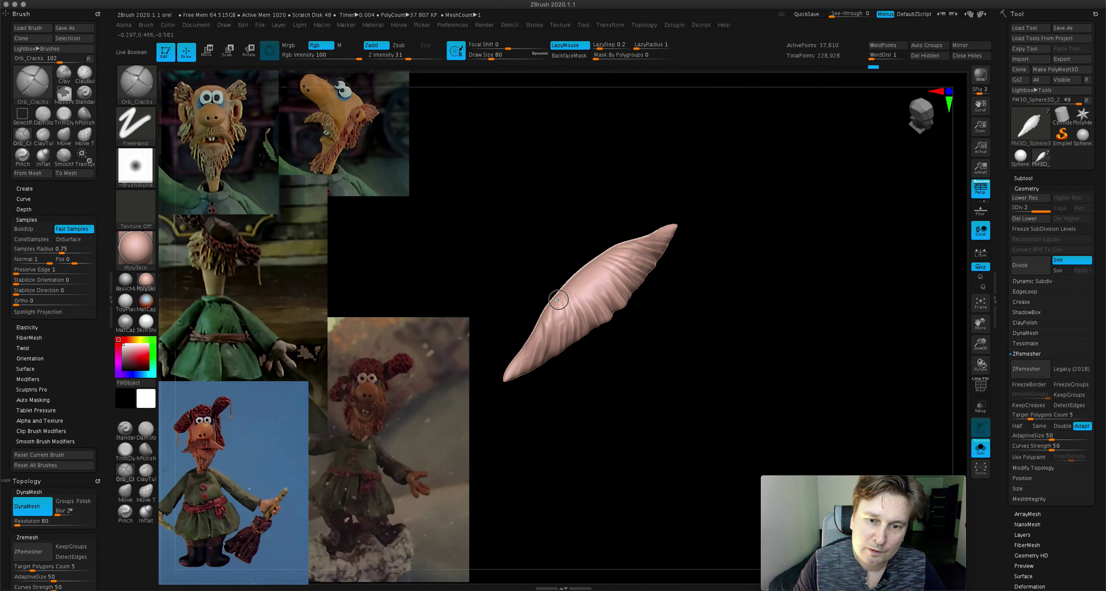
left_click_drag(524, 394, 501, 398)
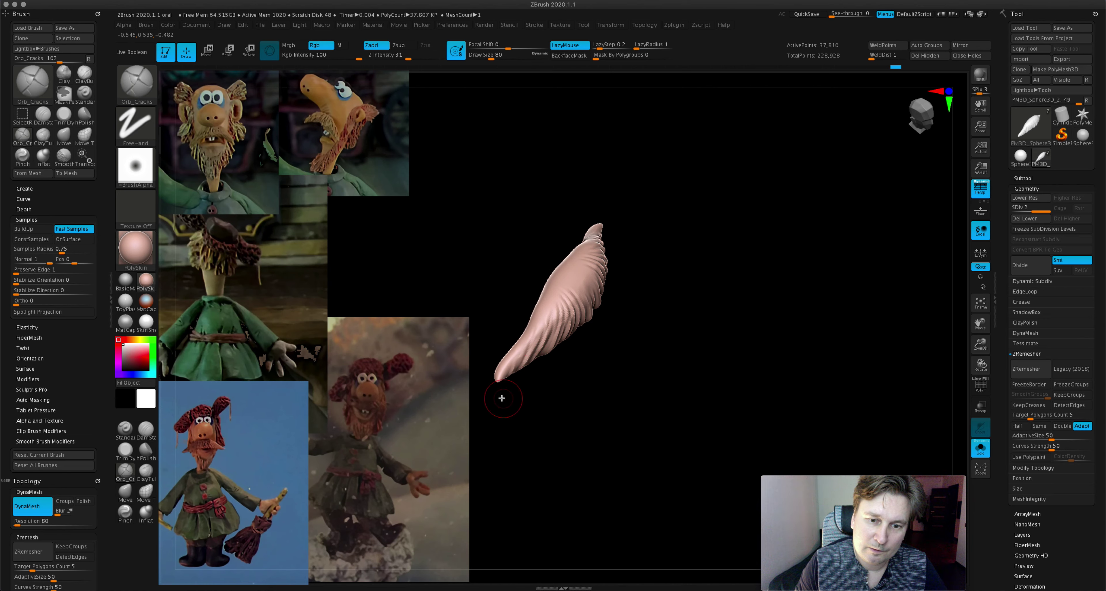
mouse_move(503, 349)
left_mouse_down()
mouse_move(585, 296)
mouse_move(606, 320)
left_mouse_up()
left_click_drag(583, 271, 580, 271)
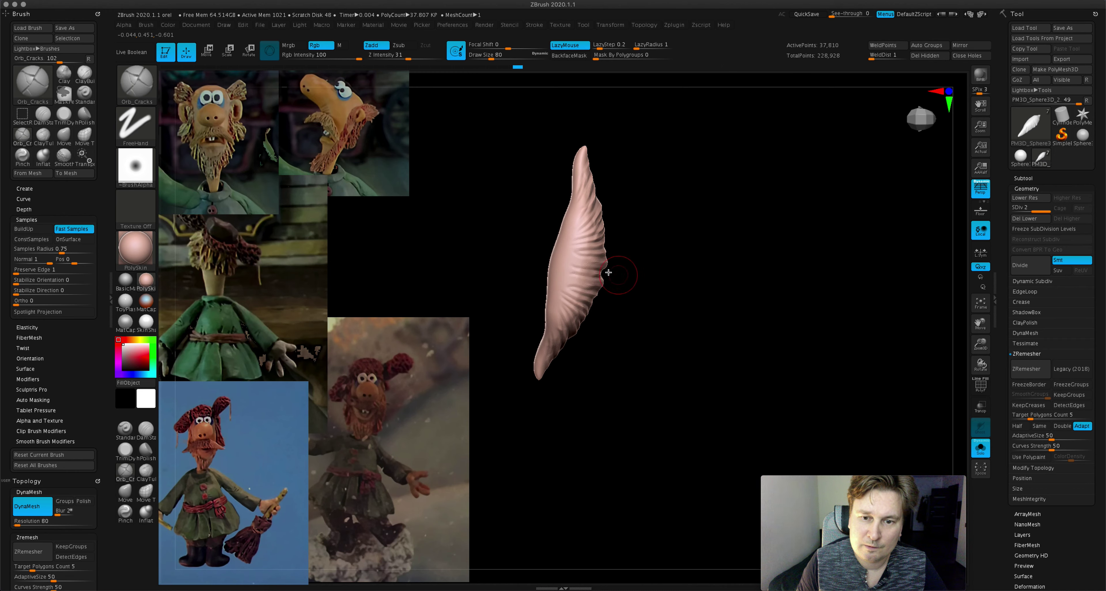
left_click(981, 453)
- Reframe the head to a close front view, set brush size 108, and select ClayTubes
left_click_drag(785, 395, 750, 346)
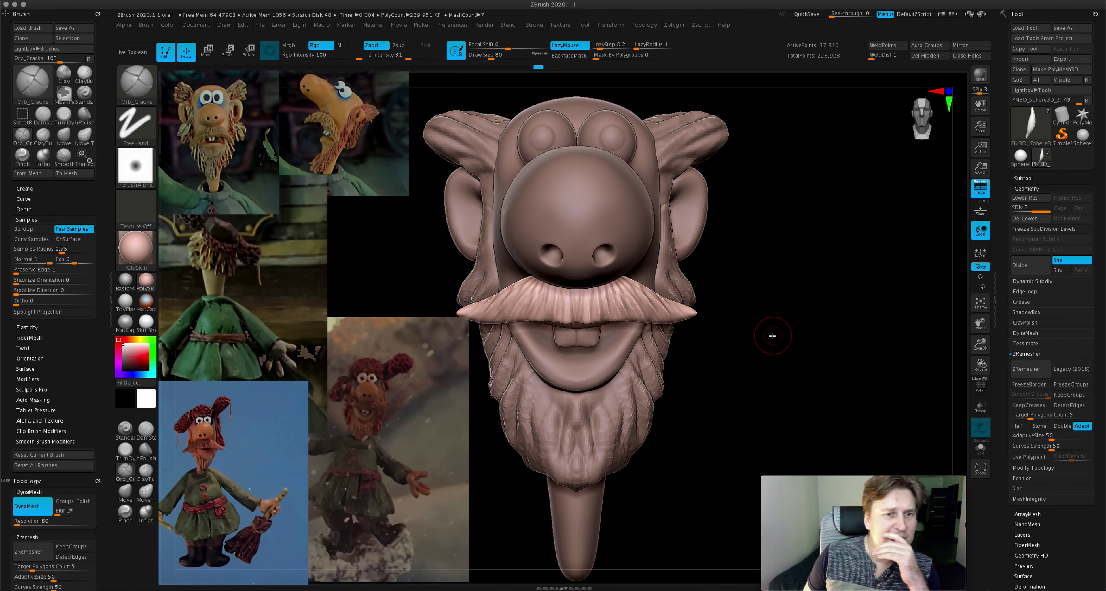
mouse_move(977, 351)
left_mouse_down()
mouse_move(771, 356)
mouse_move(775, 345)
mouse_move(825, 338)
mouse_move(838, 350)
mouse_move(787, 343)
left_mouse_up()
mouse_move(980, 344)
left_mouse_down()
mouse_move(998, 369)
mouse_move(1003, 487)
left_mouse_up()
left_click_drag(489, 62, 494, 62)
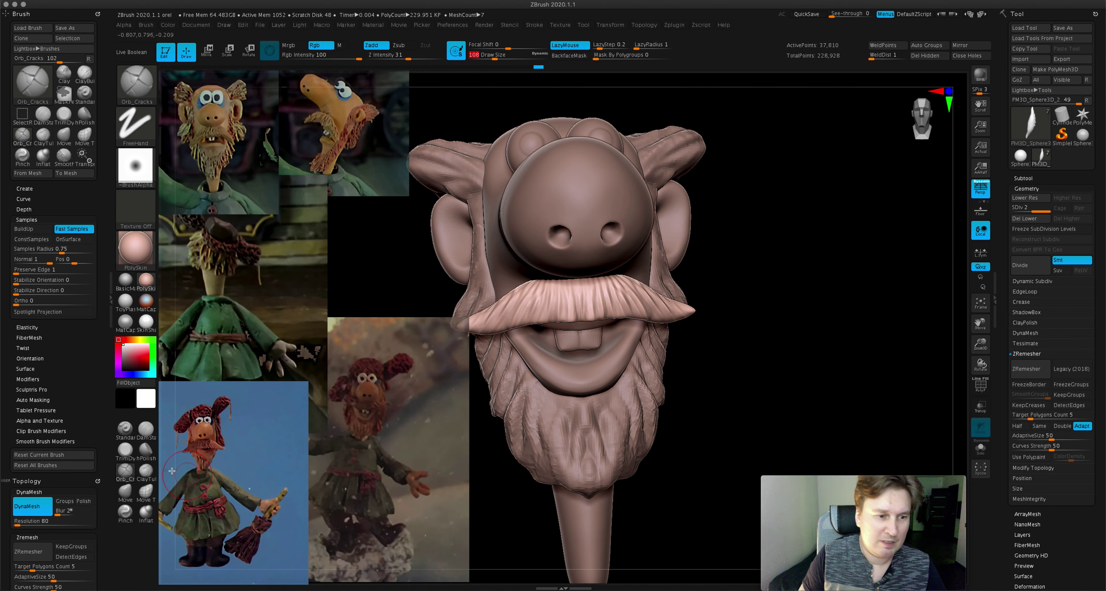
left_click(138, 450)
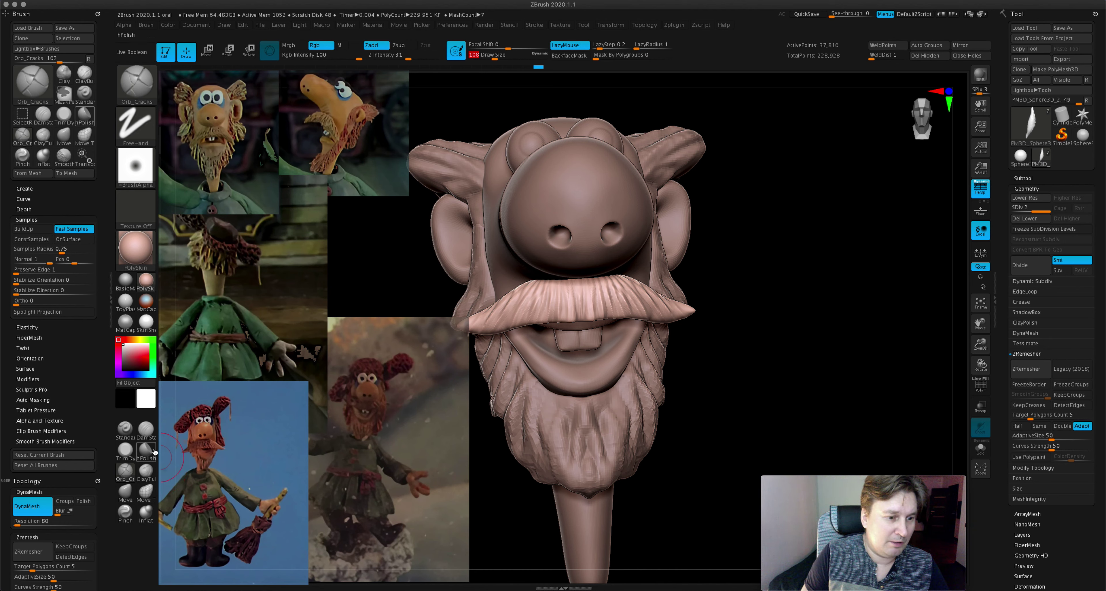
left_click(146, 471)
- Solo the mustache, build ClayTubes ridges at size 39, and Shift-smooth them into an arch
left_click(980, 447)
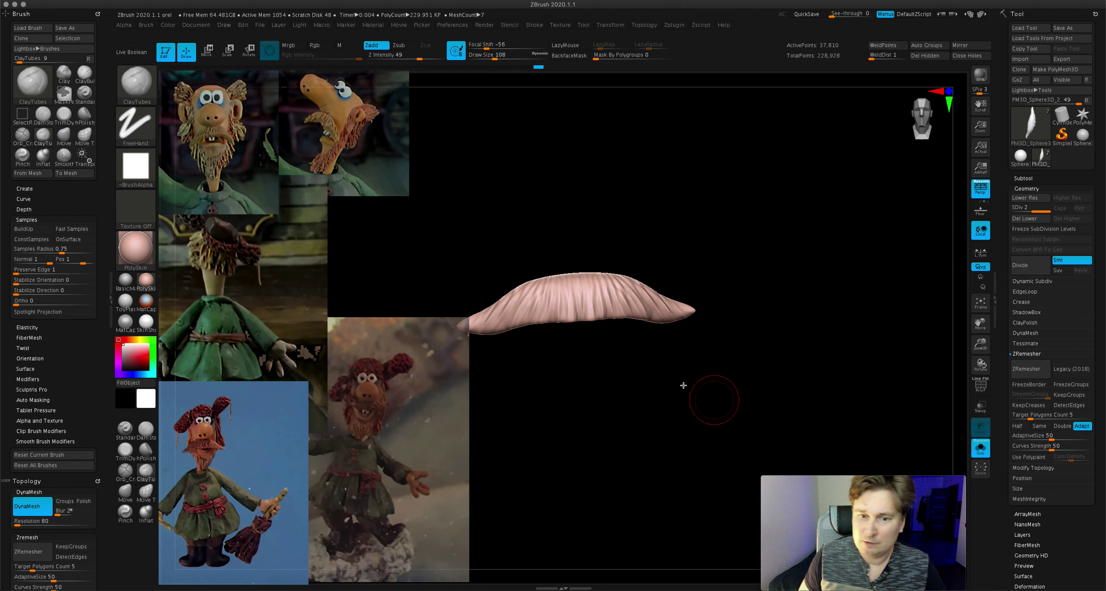
left_click_drag(494, 58, 484, 58)
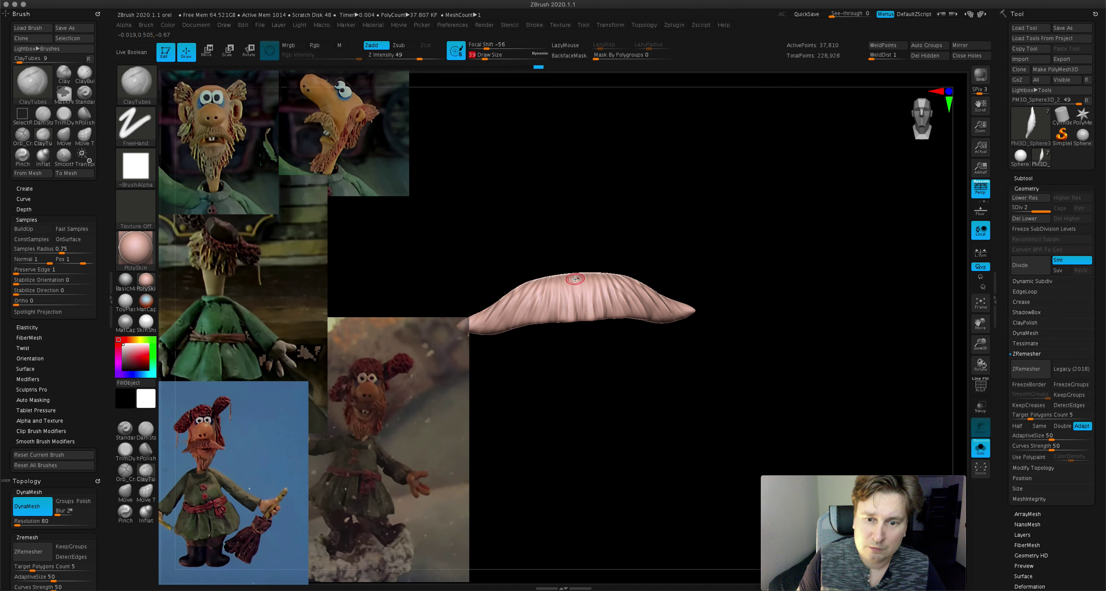
mouse_move(576, 279)
left_mouse_down()
mouse_move(575, 324)
mouse_move(562, 324)
left_mouse_up()
left_click_drag(545, 286, 532, 324)
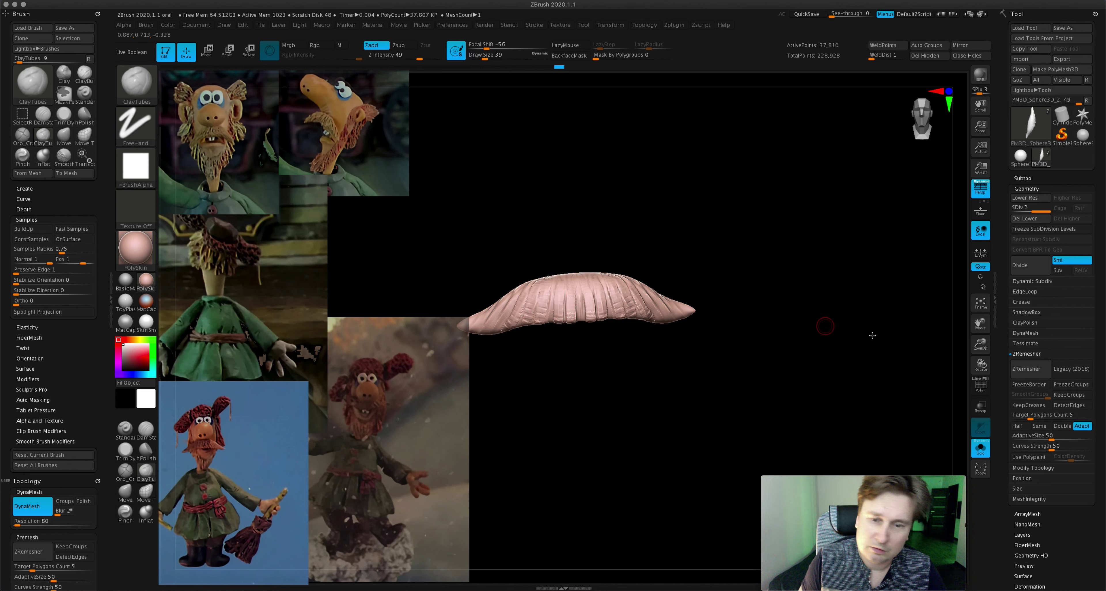
left_click_drag(954, 350, 1036, 312)
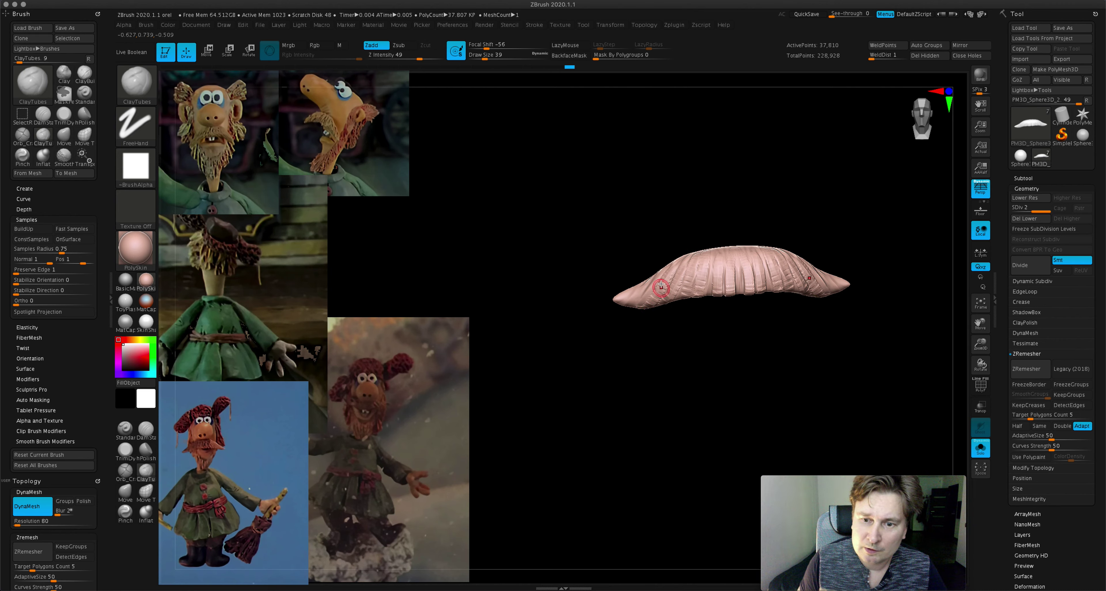
left_click_drag(671, 274, 643, 289)
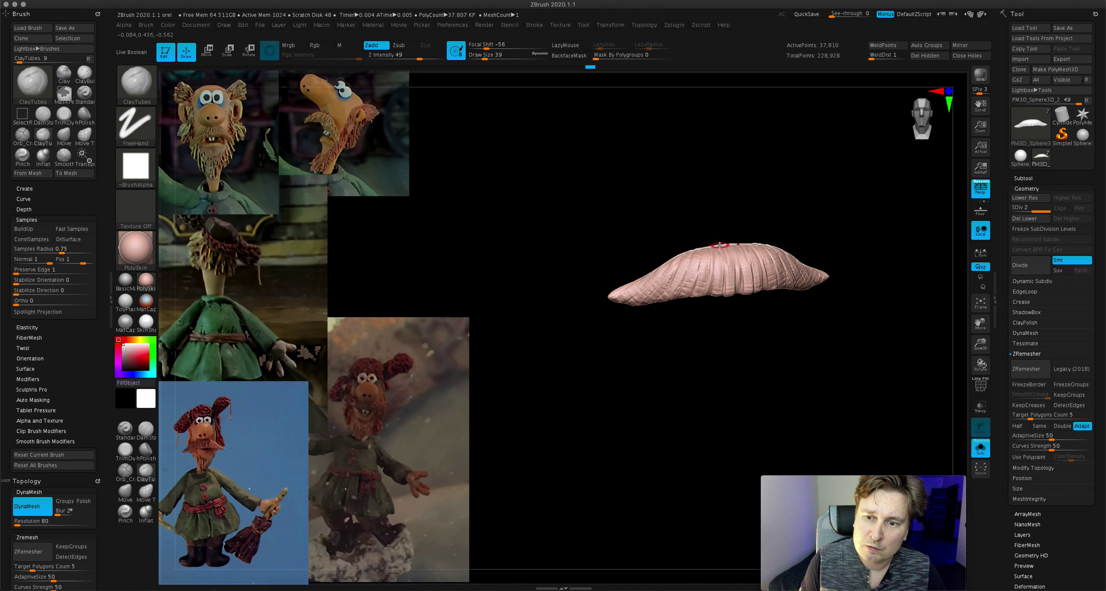
key("shift")
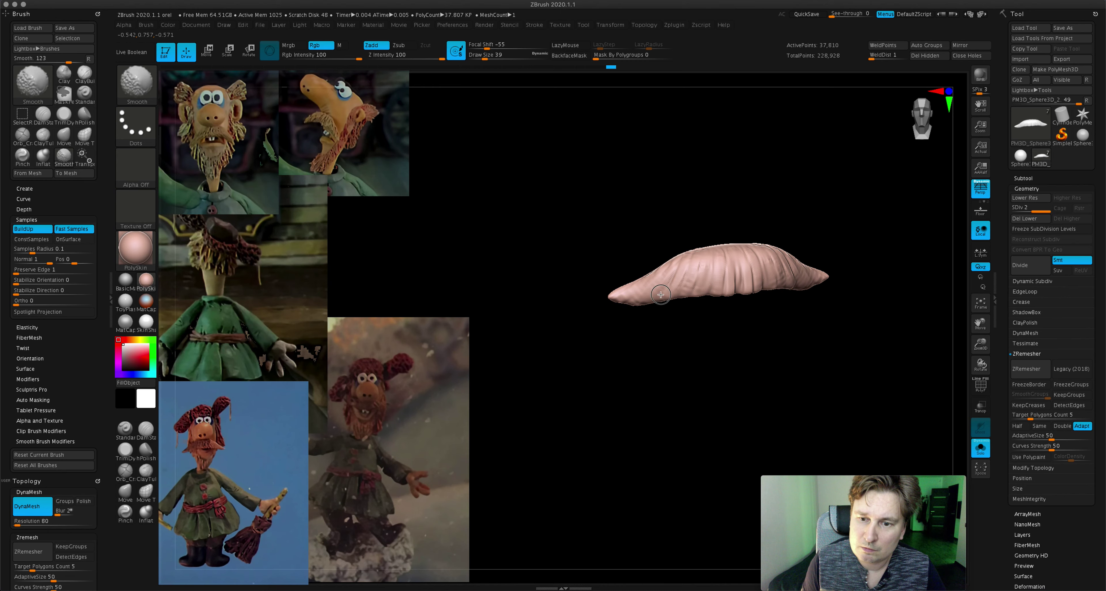
right_click_drag(765, 281, 691, 242)
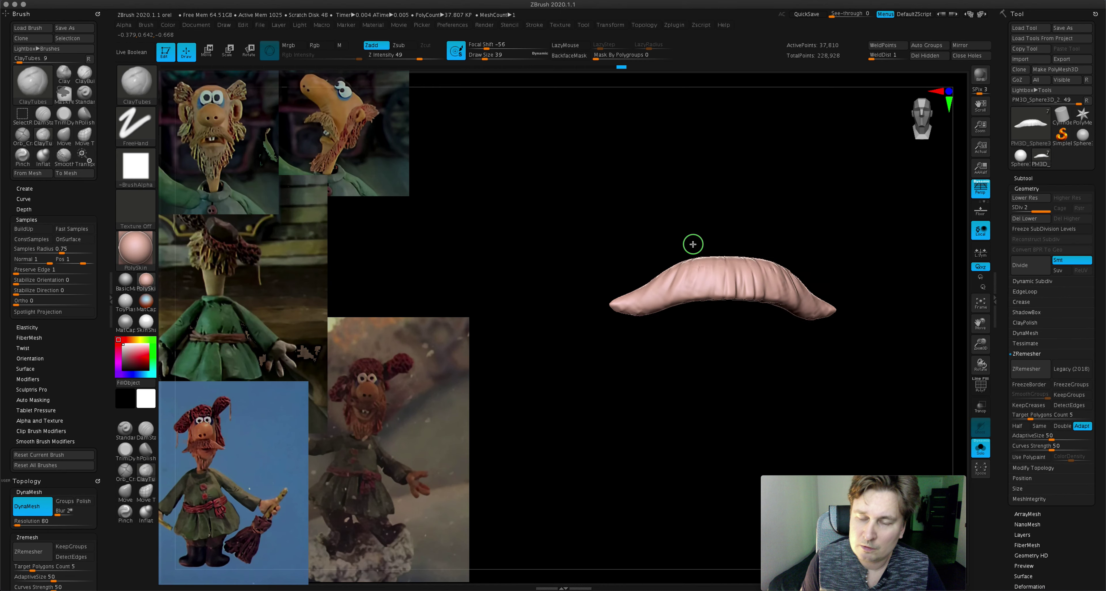
- Carve DamStandard creases into the mustache's left part
left_click(145, 428)
right_click_drag(740, 257, 693, 274)
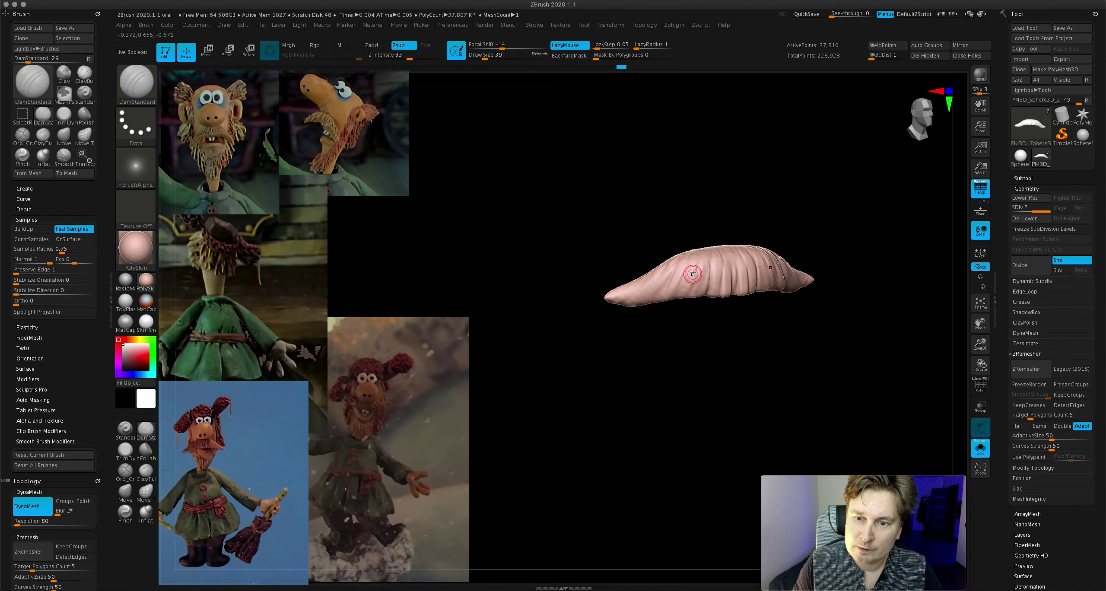
left_click_drag(685, 269, 650, 337)
left_click_drag(684, 260, 618, 318)
left_click_drag(652, 272, 636, 282)
left_click_drag(545, 325, 714, 269)
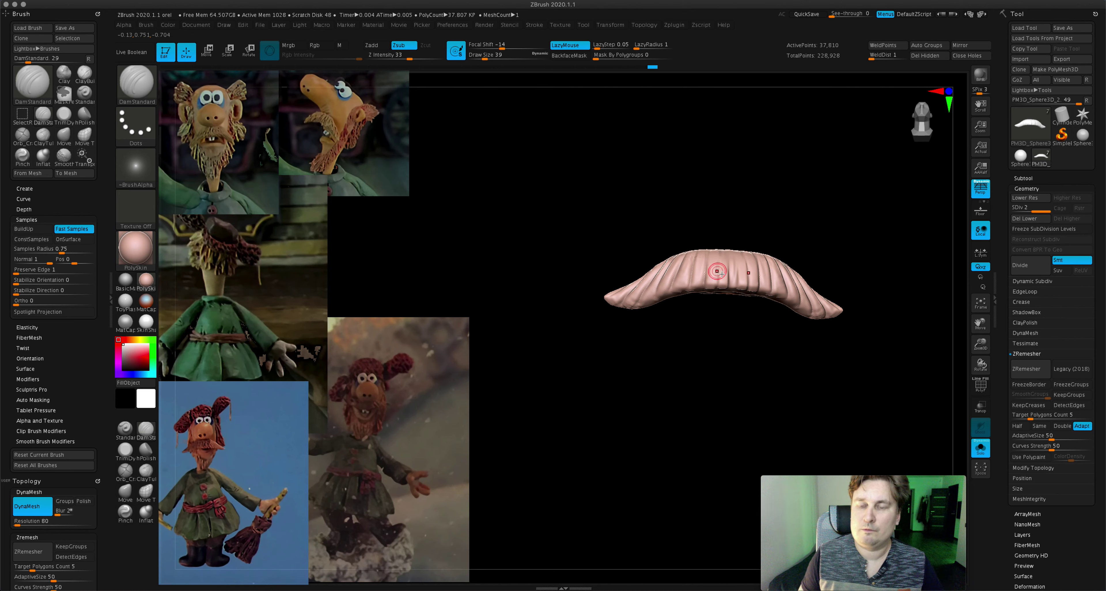
right_click_drag(730, 267, 741, 229)
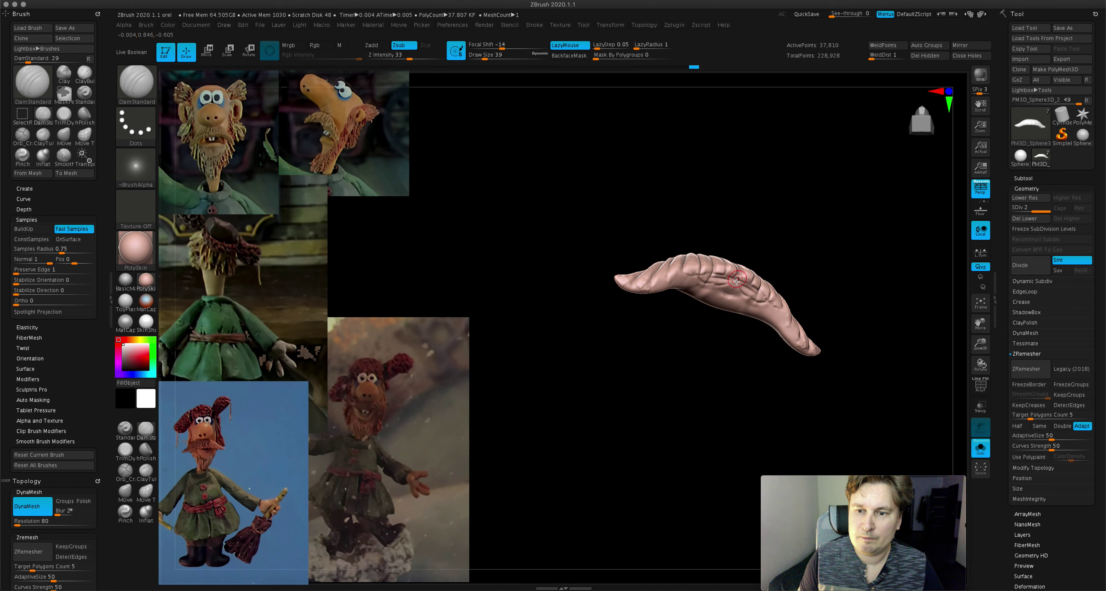
- Lay ClayTubes strips along the mustache and Shift-smooth them
left_click(146, 471)
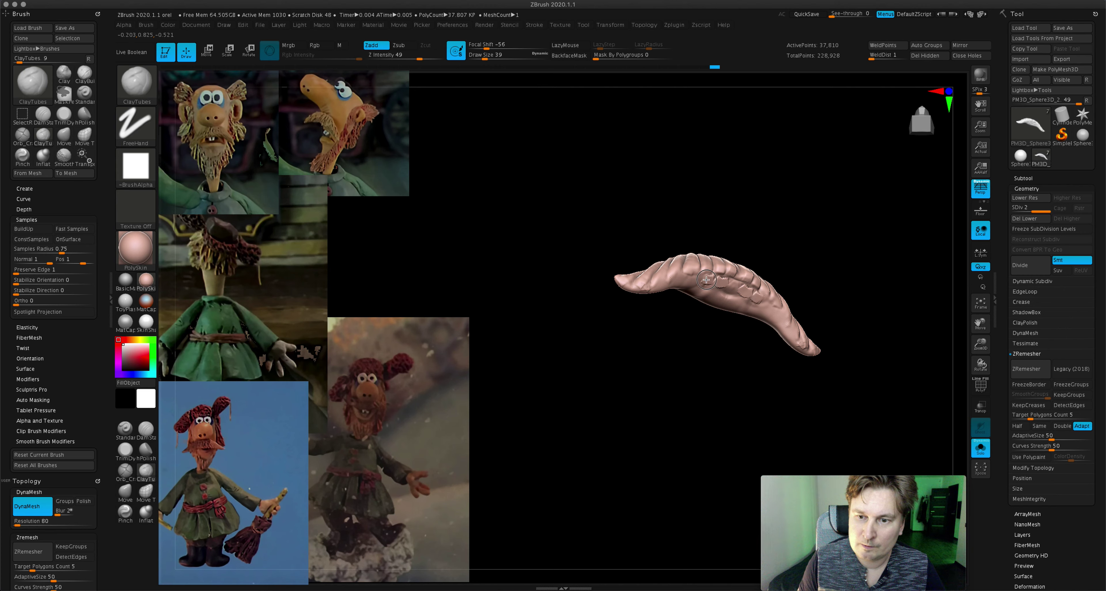
left_click_drag(686, 279, 664, 288)
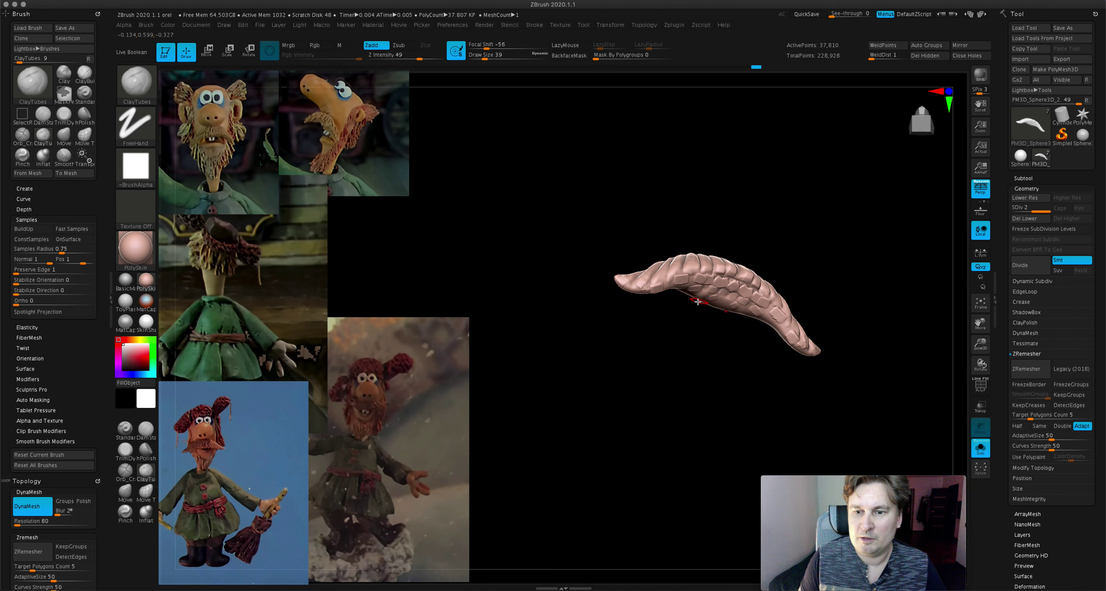
key("shift")
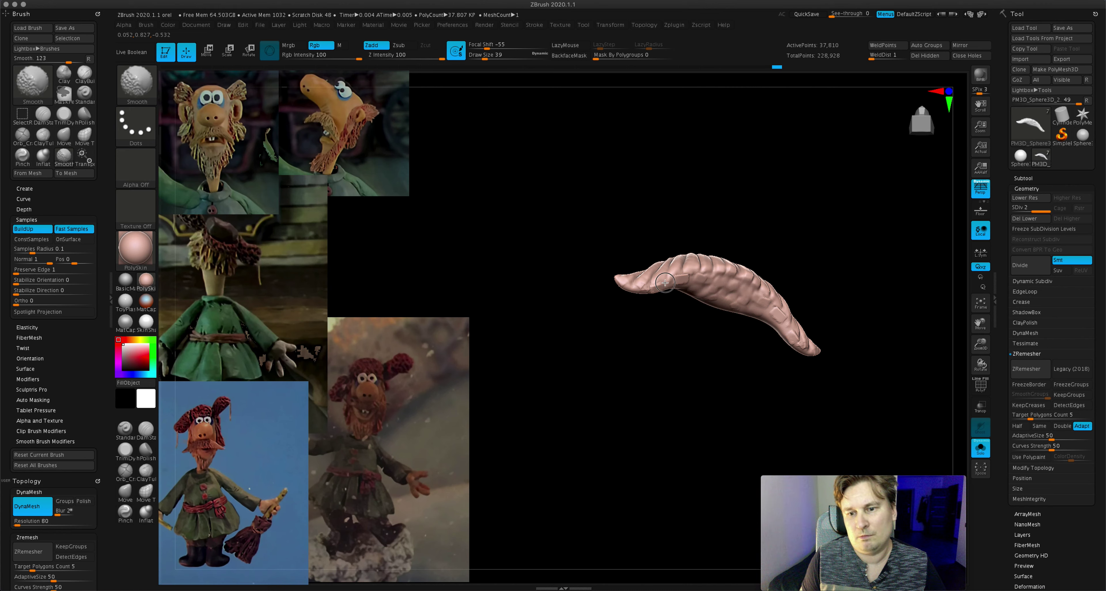
mouse_move(861, 360)
left_mouse_down("shift")
mouse_move(839, 339)
mouse_move(824, 344)
left_mouse_up("shift")
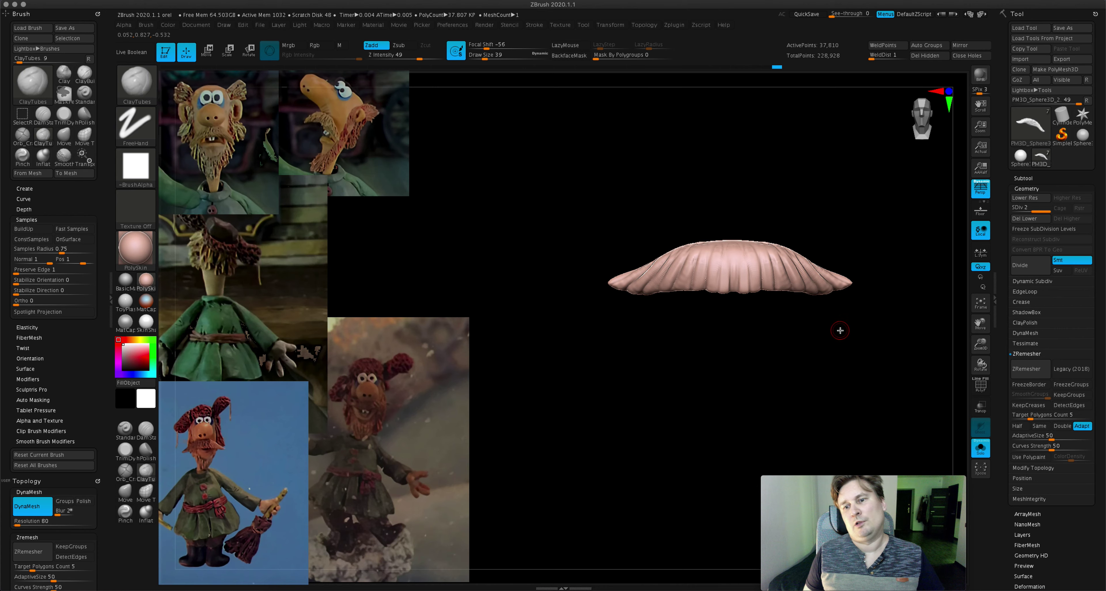
mouse_move(968, 359)
left_mouse_down("alt")
mouse_move(916, 348)
mouse_move(963, 376)
mouse_move(924, 409)
left_mouse_up("alt")
mouse_move(605, 247)
left_mouse_down()
mouse_move(629, 205)
mouse_move(639, 258)
left_mouse_up()
- Switch to DamStandard (B-D-S) and carve creases toward the mustache tip
key("b")
key("d")
key("s")
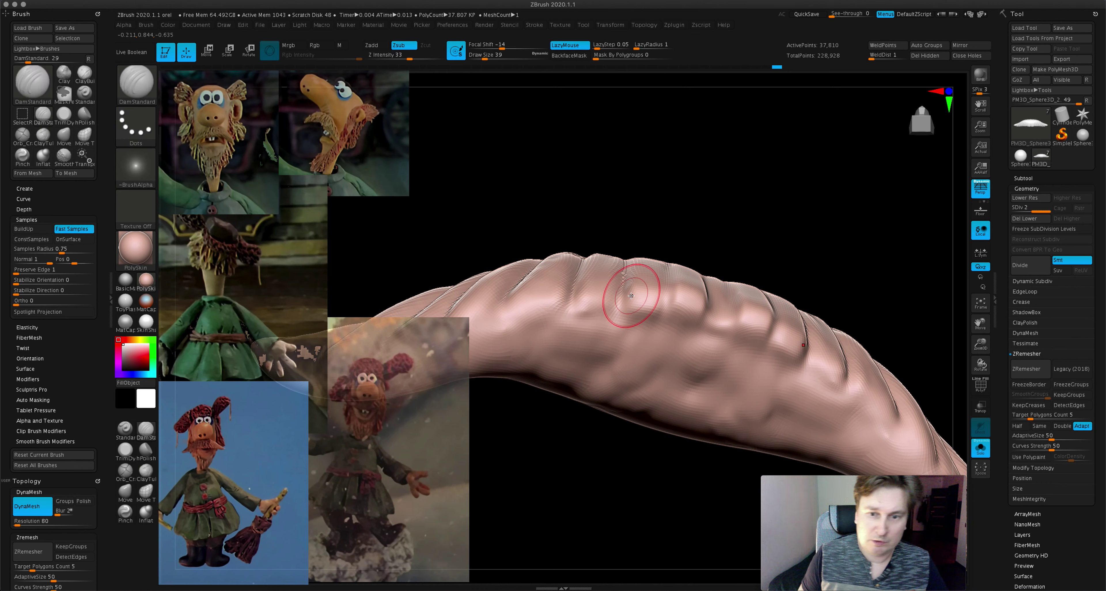
mouse_move(619, 308)
left_mouse_down()
mouse_move(575, 291)
mouse_move(592, 318)
mouse_move(629, 291)
mouse_move(676, 303)
mouse_move(583, 326)
mouse_move(601, 352)
mouse_move(668, 335)
mouse_move(704, 358)
mouse_move(686, 318)
mouse_move(695, 352)
mouse_move(579, 295)
mouse_move(596, 344)
mouse_move(511, 328)
mouse_move(507, 300)
mouse_move(515, 343)
left_mouse_up()
left_click_drag(955, 354, 935, 241)
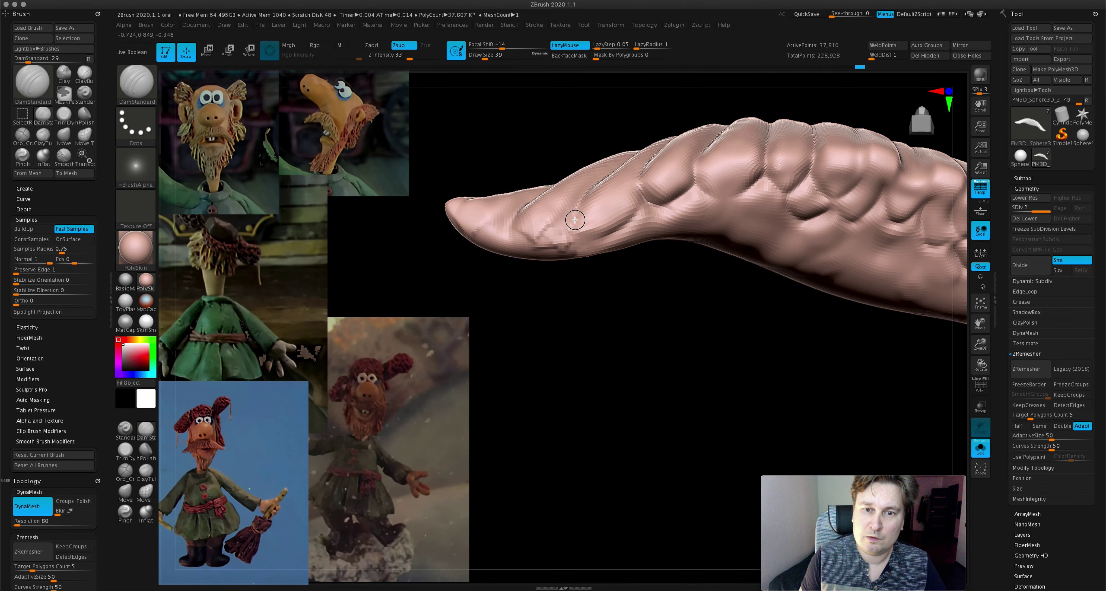
right_click_drag(569, 216, 583, 227)
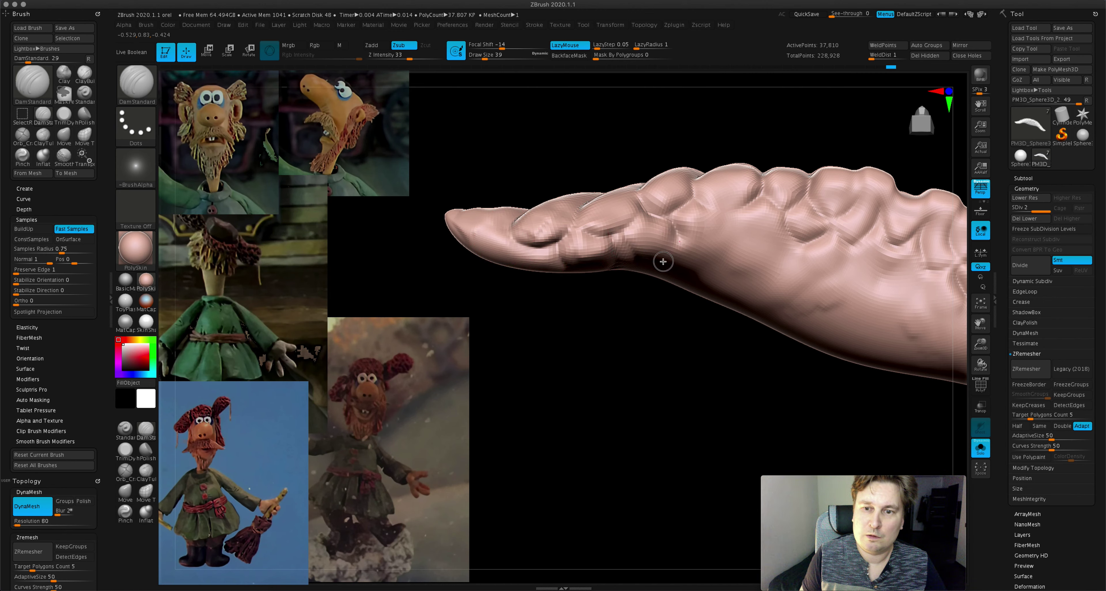
mouse_move(729, 238)
left_mouse_down()
mouse_move(700, 247)
mouse_move(763, 248)
left_mouse_up()
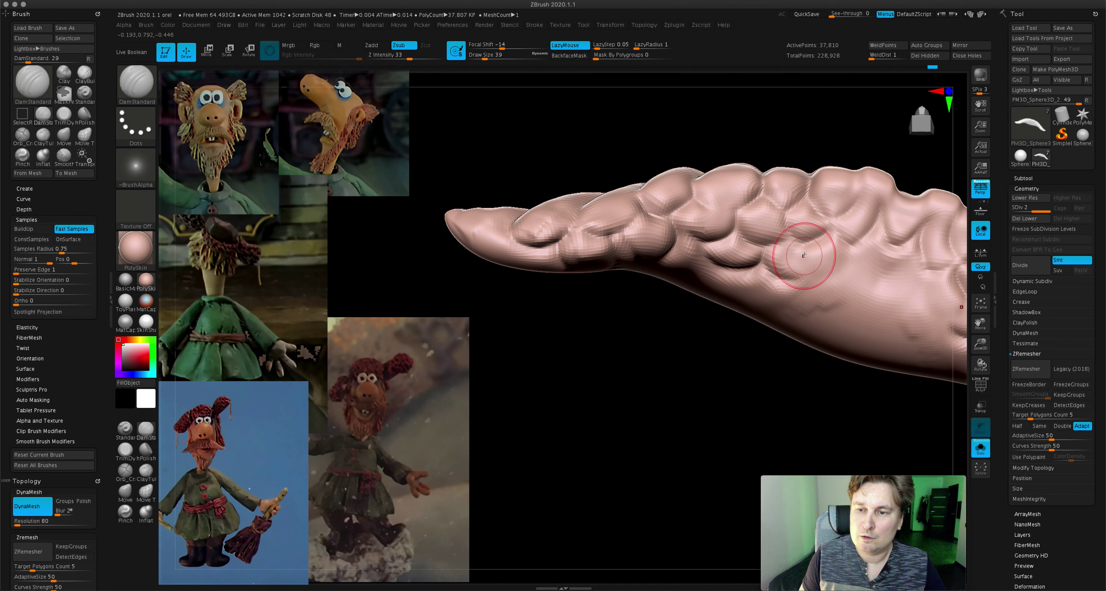
- Carve grooves between the mustache clumps and along its lower part
left_click_drag(845, 253, 922, 279)
left_click_drag(854, 223, 921, 258)
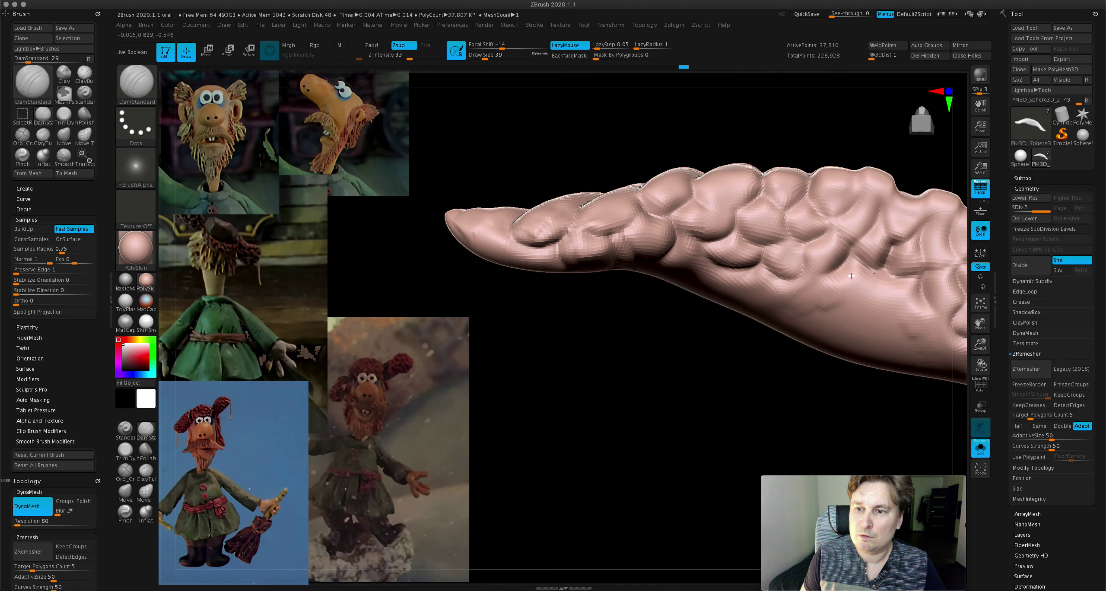
left_click_drag(814, 287, 885, 303)
left_click_drag(837, 275, 905, 320)
left_click_drag(824, 258, 766, 301)
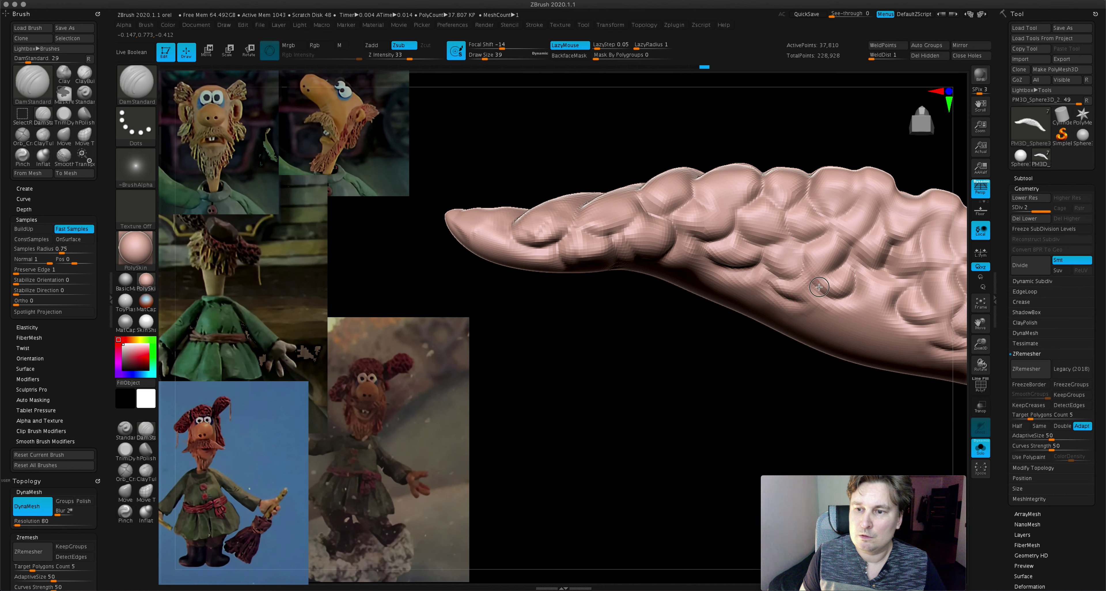
left_click_drag(828, 279, 786, 314)
mouse_move(897, 307)
left_mouse_down()
mouse_move(867, 297)
mouse_move(815, 318)
mouse_move(892, 334)
left_mouse_up()
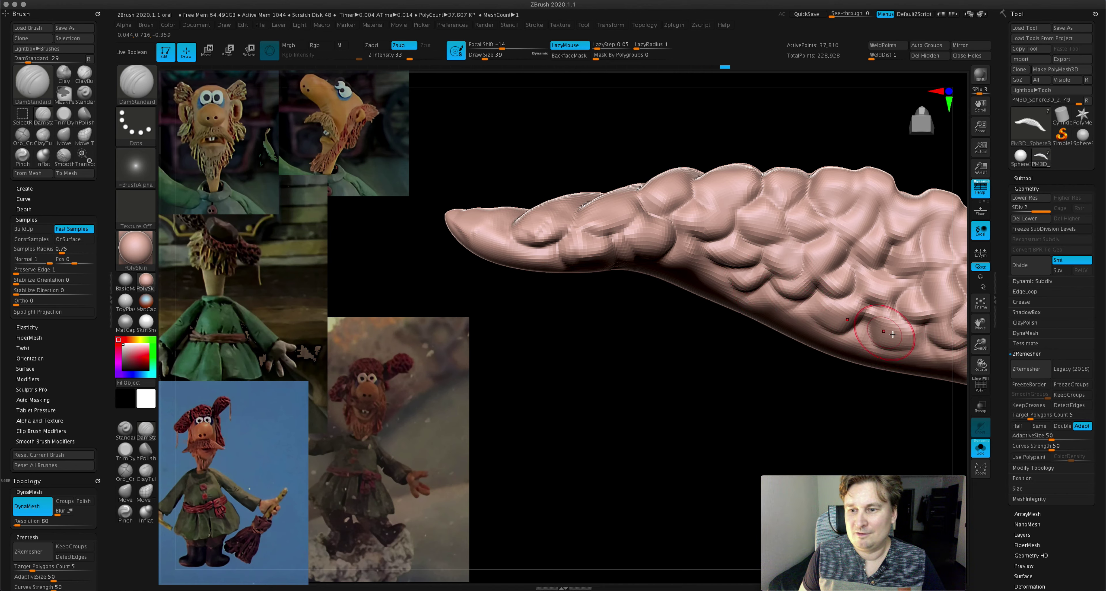
mouse_move(980, 343)
left_mouse_down()
mouse_move(812, 344)
mouse_move(829, 344)
mouse_move(834, 378)
mouse_move(846, 294)
mouse_move(868, 336)
mouse_move(829, 353)
mouse_move(844, 350)
mouse_move(828, 312)
left_mouse_up()
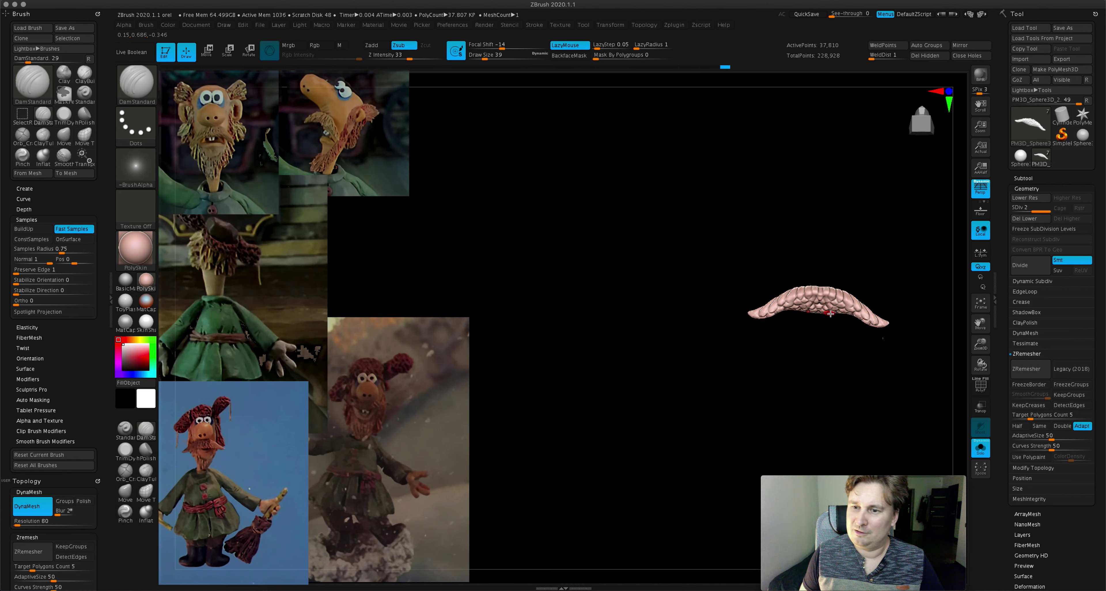
mouse_move(981, 348)
left_mouse_down()
mouse_move(940, 319)
mouse_move(896, 317)
left_mouse_up()
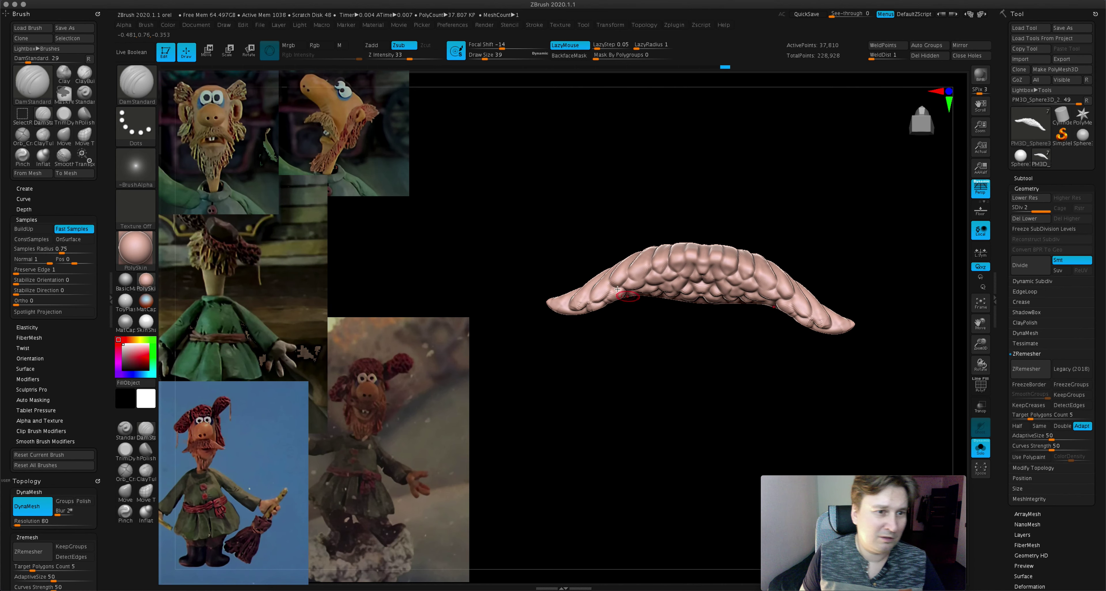
- Undo the last two strokes and select the SnakeHook brush
key("ctrl+z")
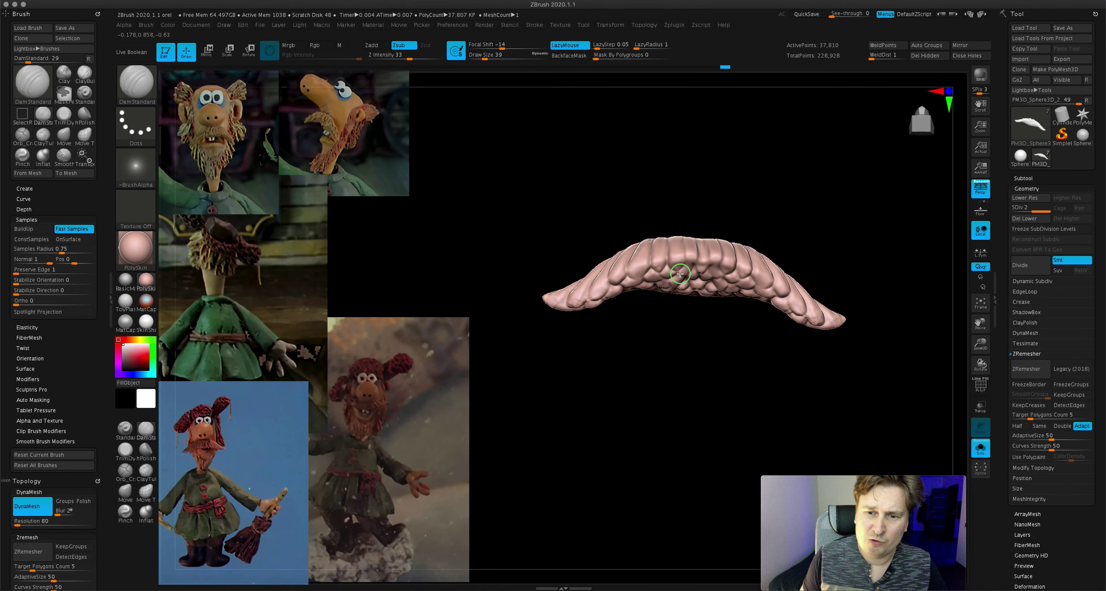
key("ctrl+z")
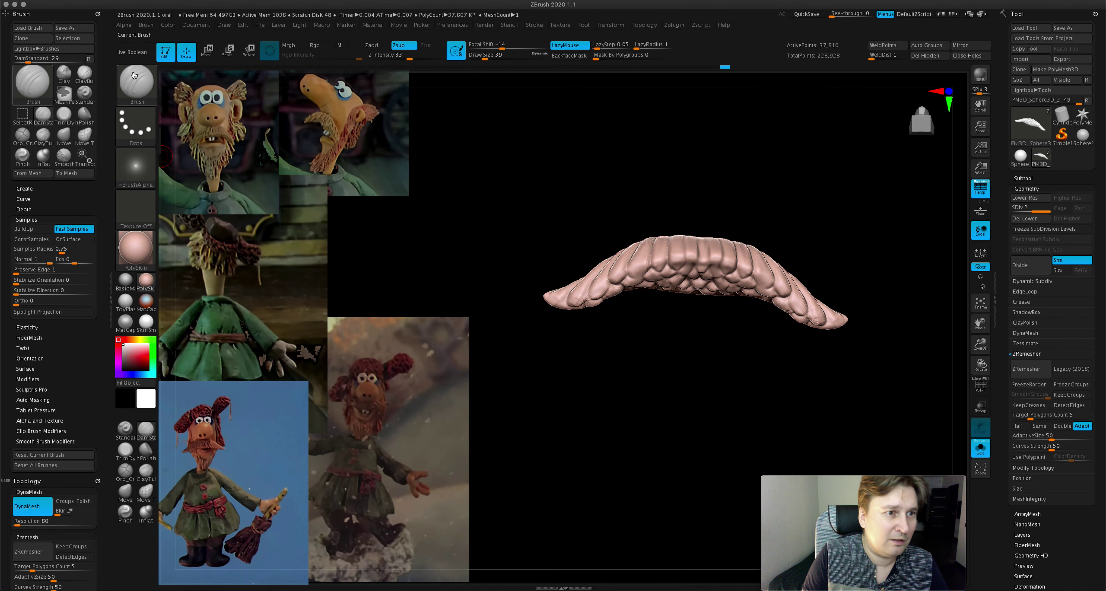
left_click(136, 84)
key("s")
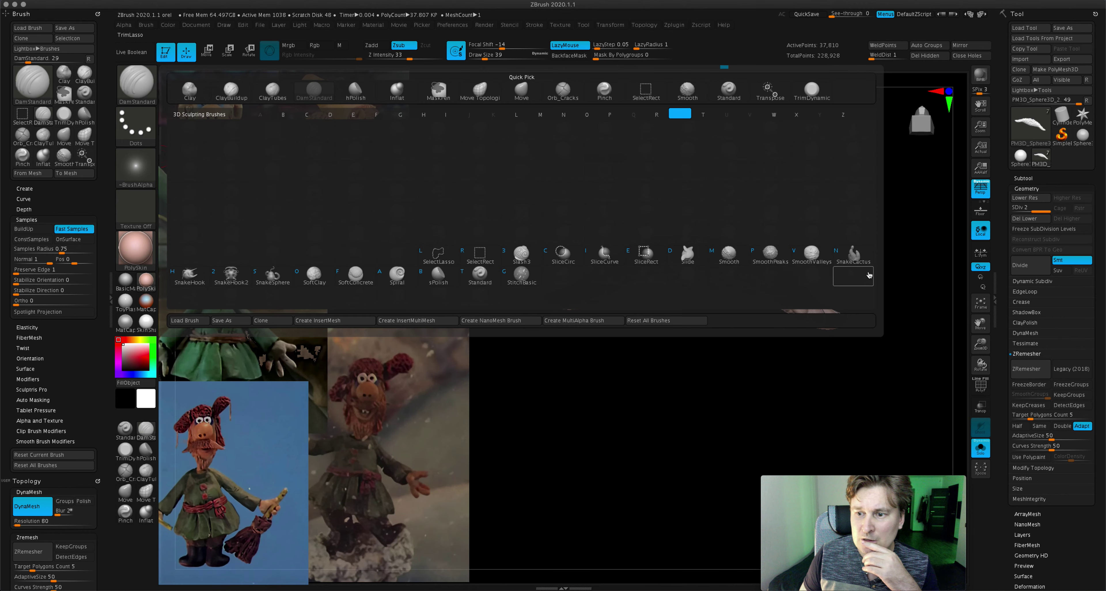
left_click(194, 276)
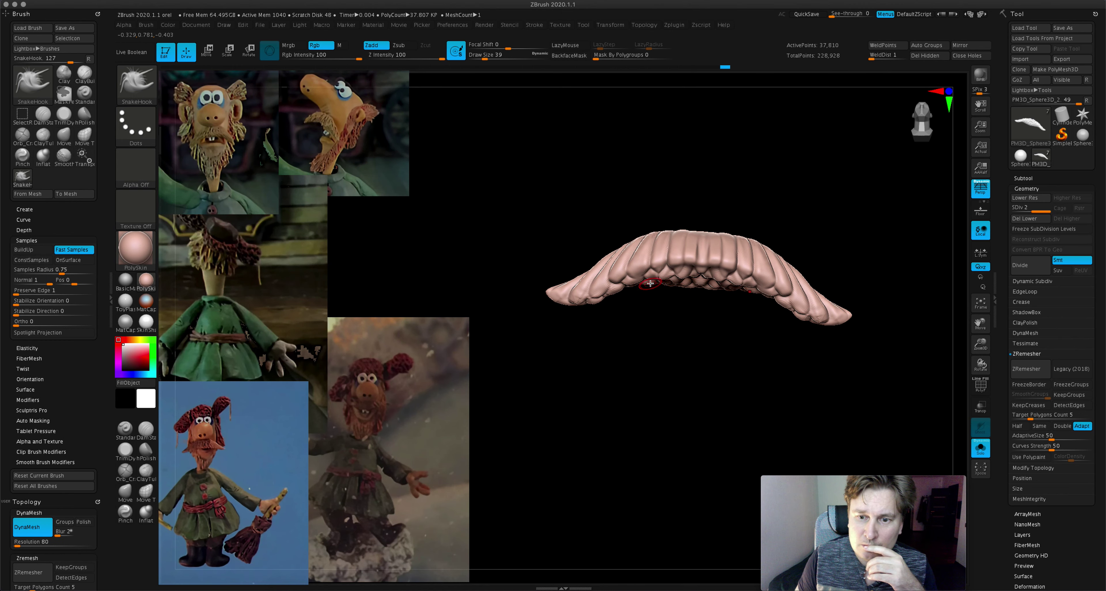
- Pull tufts from the mustache's lower edge, smooth them, and show the full head again
left_click_drag(640, 294, 631, 285)
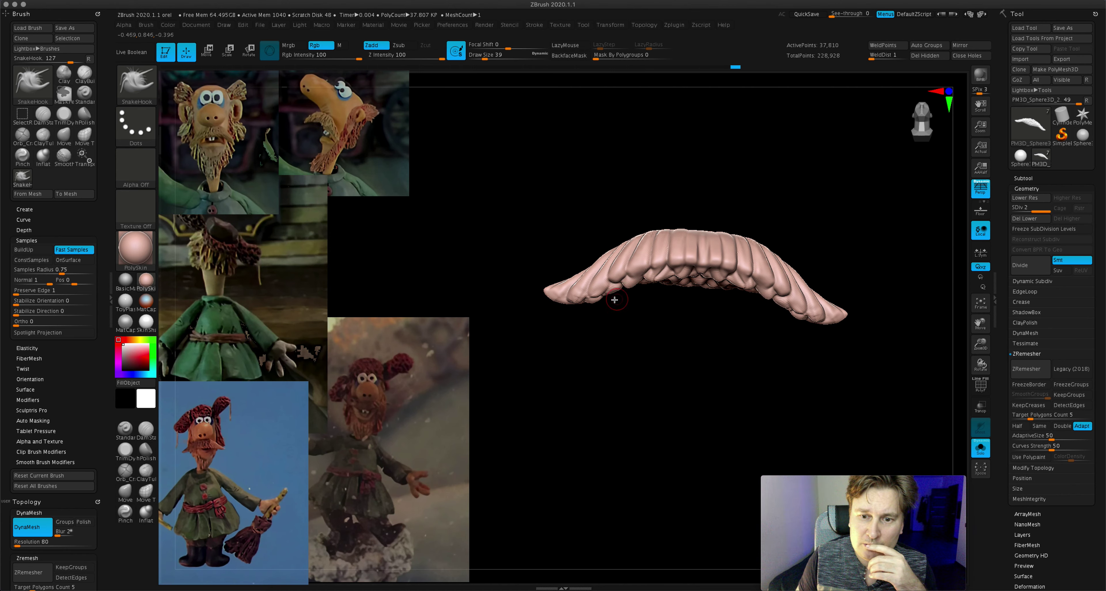
left_click_drag(599, 319, 683, 286)
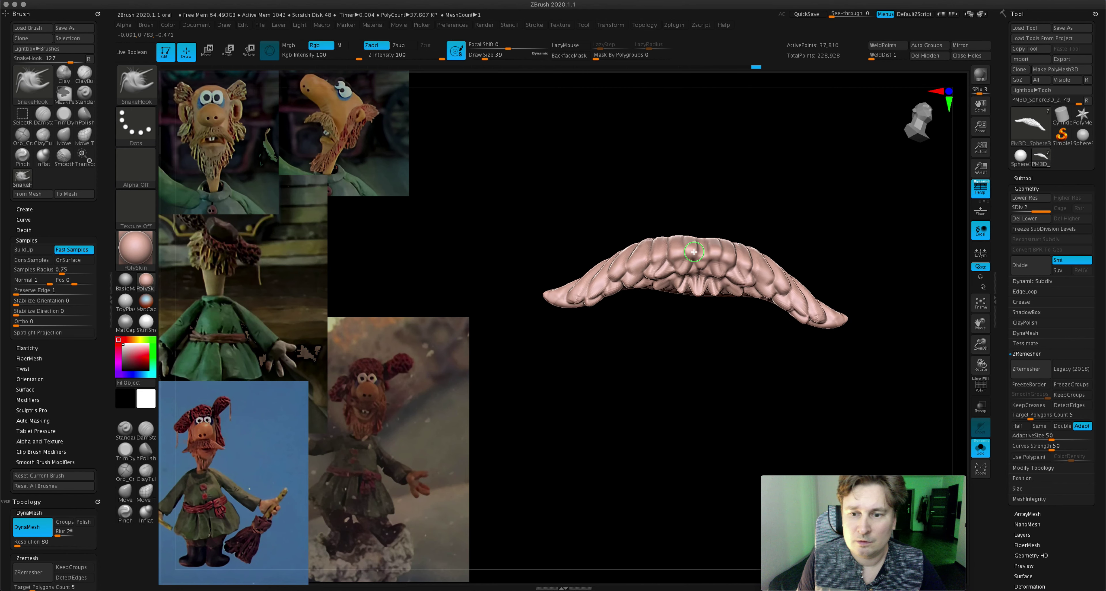
key("ctrl+z")
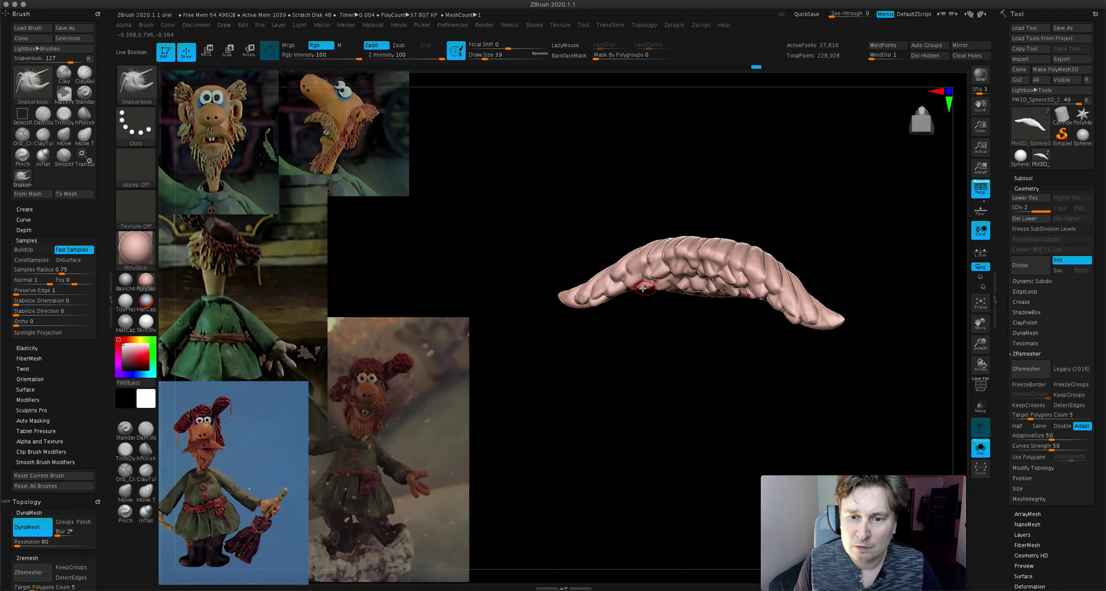
left_click_drag(616, 312, 626, 318)
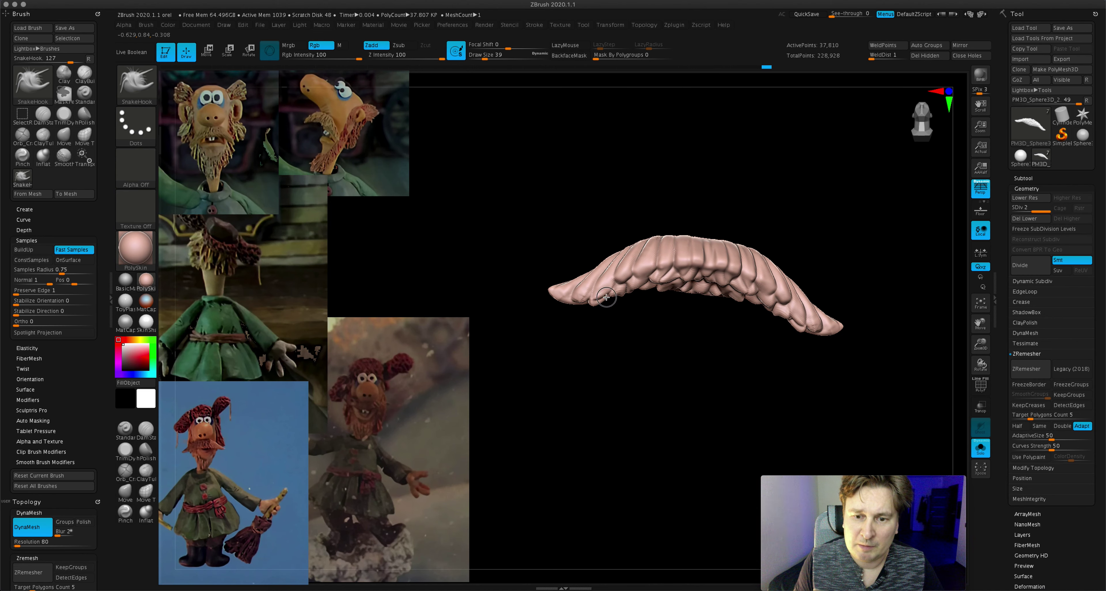
key("shift")
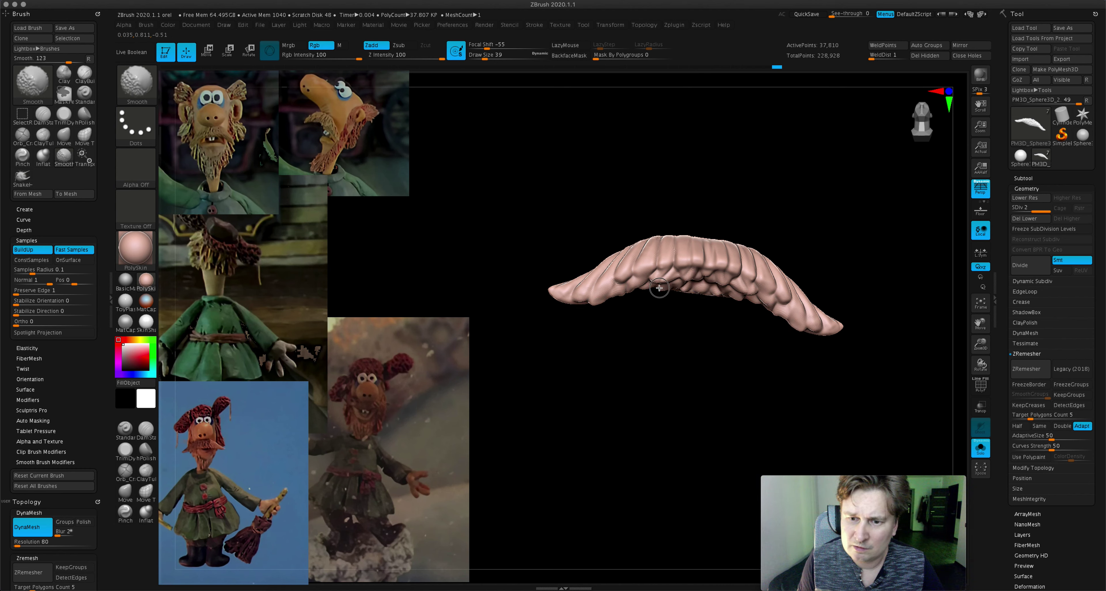
mouse_move(990, 348)
left_mouse_down()
mouse_move(844, 339)
mouse_move(844, 354)
left_mouse_up()
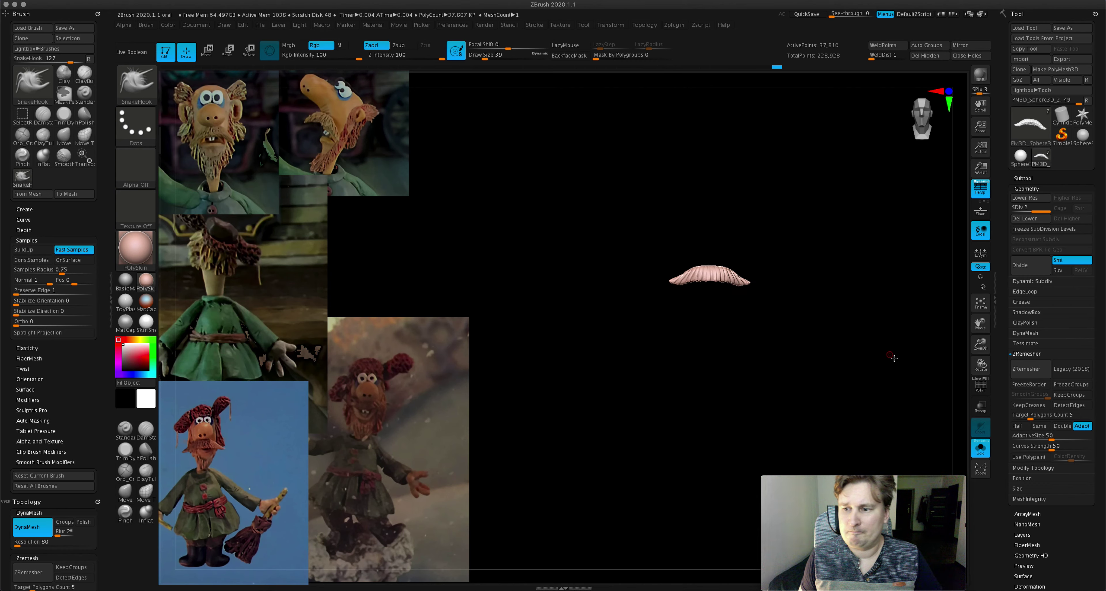
left_click(980, 447)
- Select the beard subtool and ZRemesh it to 11,376 active points
mouse_move(902, 404)
left_mouse_down()
mouse_move(797, 294)
mouse_move(868, 317)
left_mouse_up()
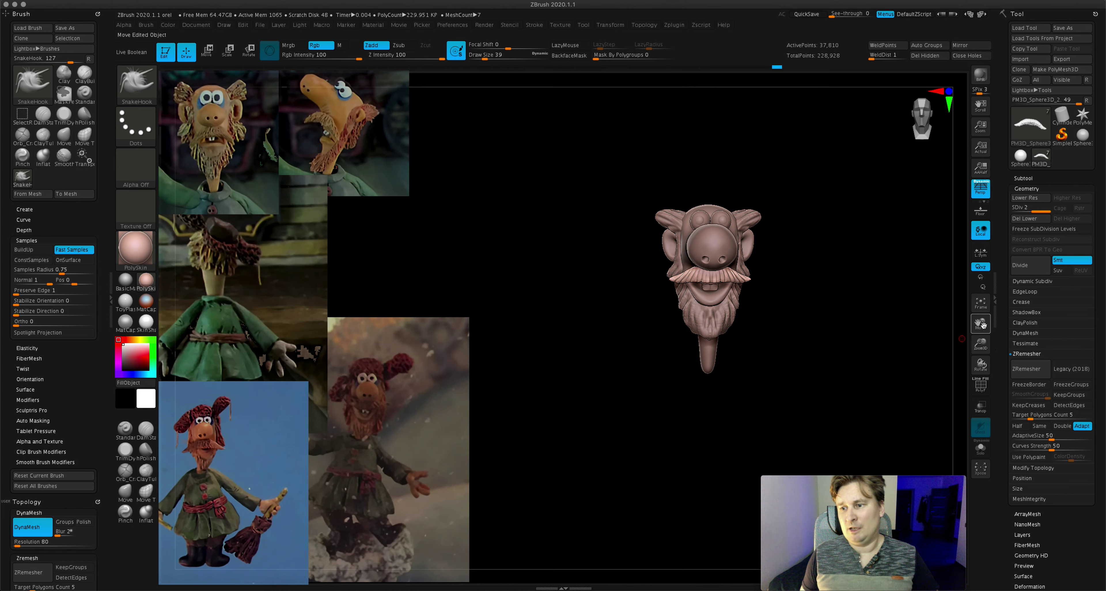
left_click_drag(983, 325, 841, 303)
left_click_drag(718, 221, 652, 249)
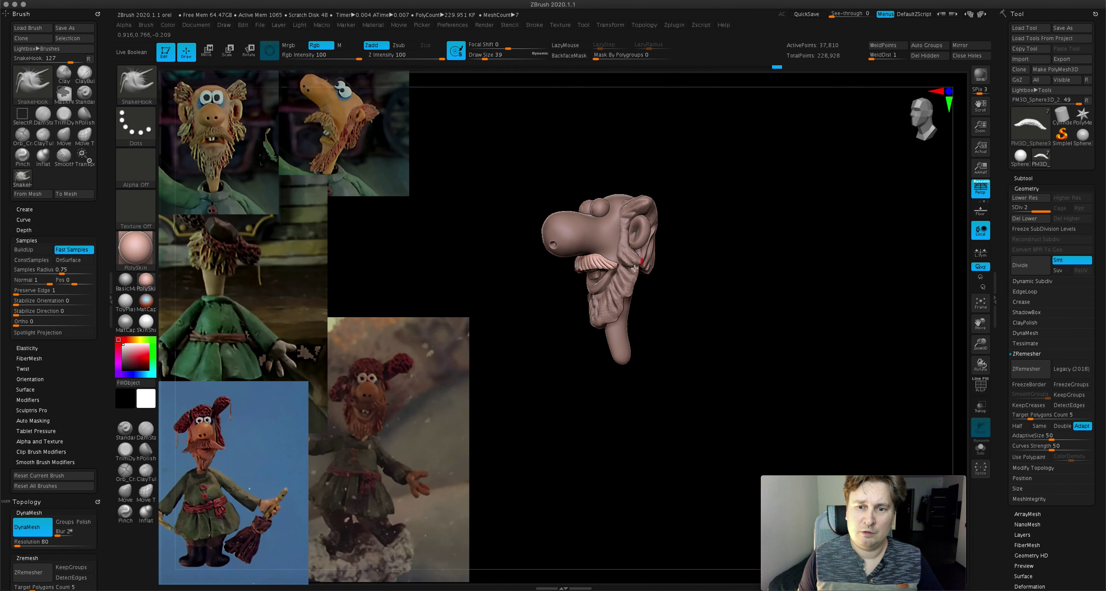
left_click(635, 280, "alt")
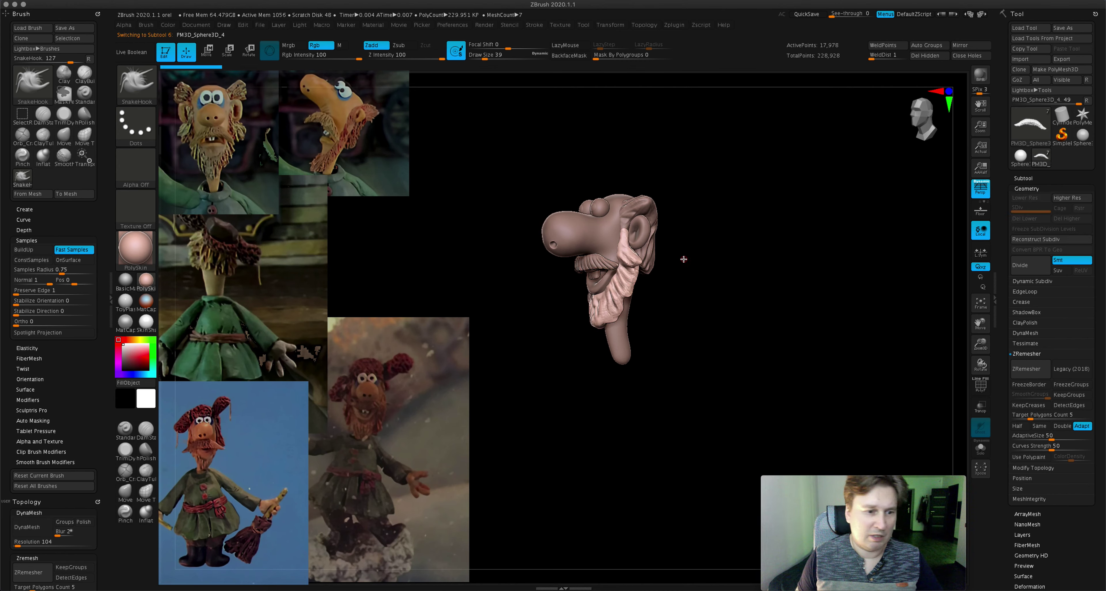
left_click(1025, 369)
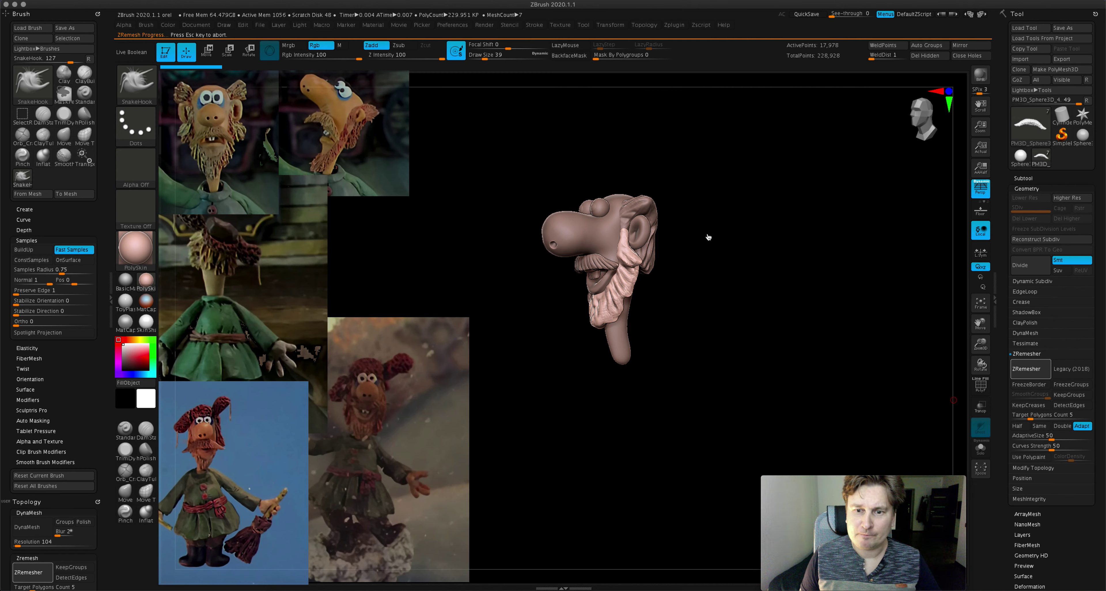
- Smooth the beard and cheek area, then pick the Move Topological brush at front view
right_click_drag(717, 235, 578, 90, "ctrl")
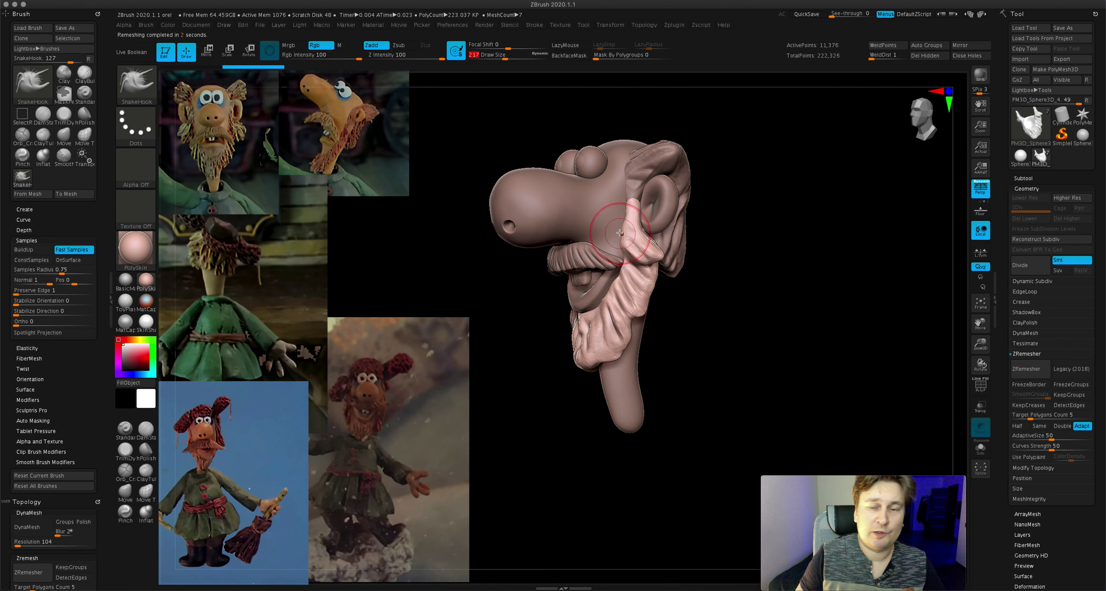
mouse_move(640, 240)
left_mouse_down("shift")
mouse_move(621, 302)
mouse_move(587, 326)
left_mouse_up("shift")
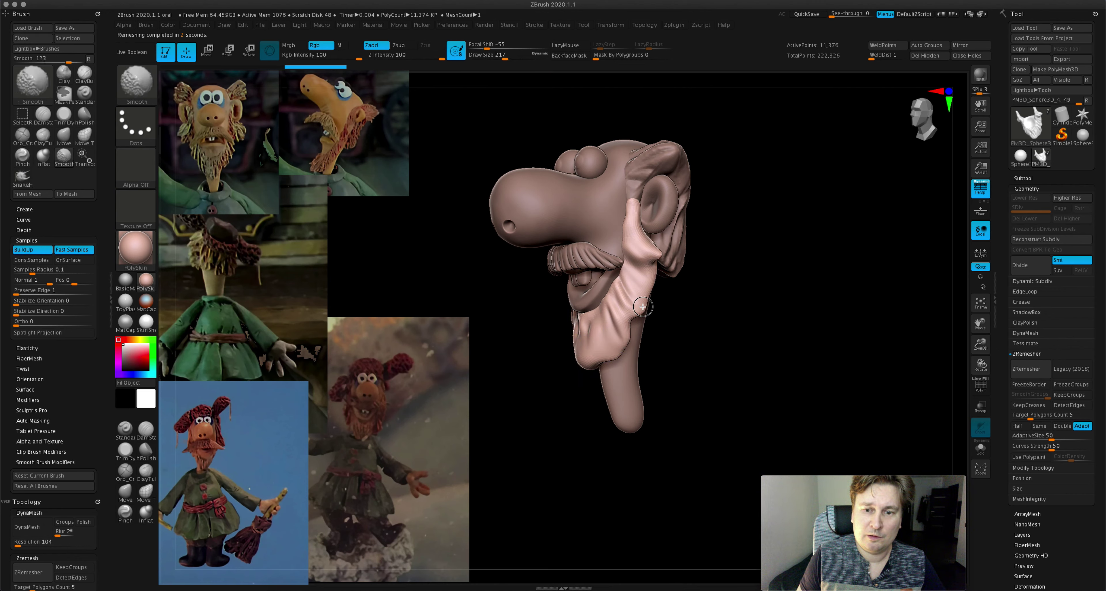
mouse_move(695, 317)
left_mouse_down()
mouse_move(728, 281)
mouse_move(540, 298)
left_mouse_up()
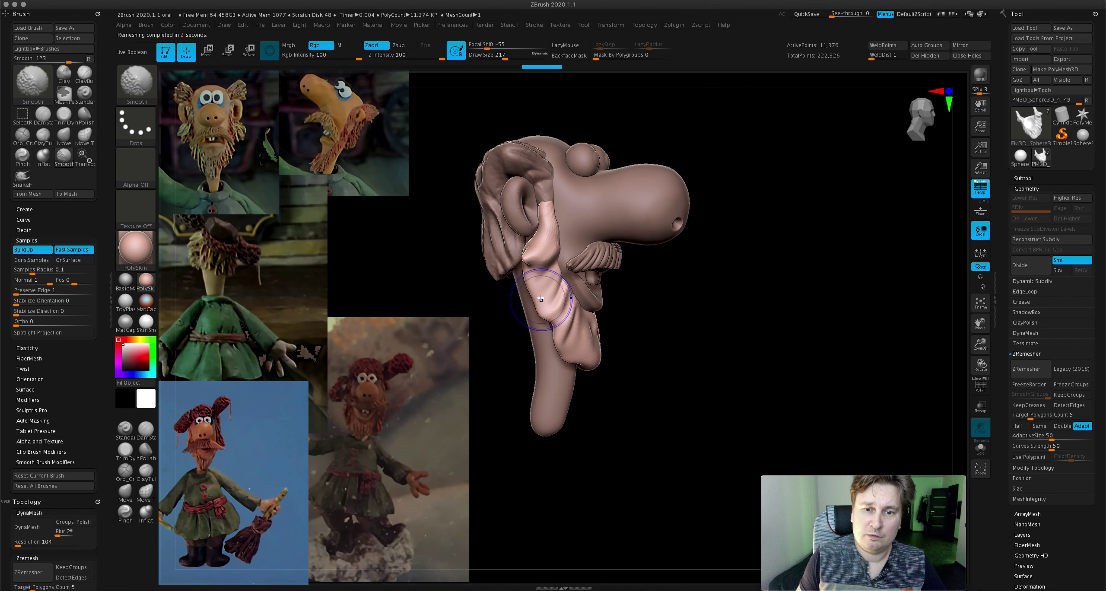
key("b")
key("m")
key("t")
left_click_drag(619, 317, 569, 323, "shift")
- Reshape the lower cheek fold beside the beard with Move Topological at draw size 132
left_click(497, 59)
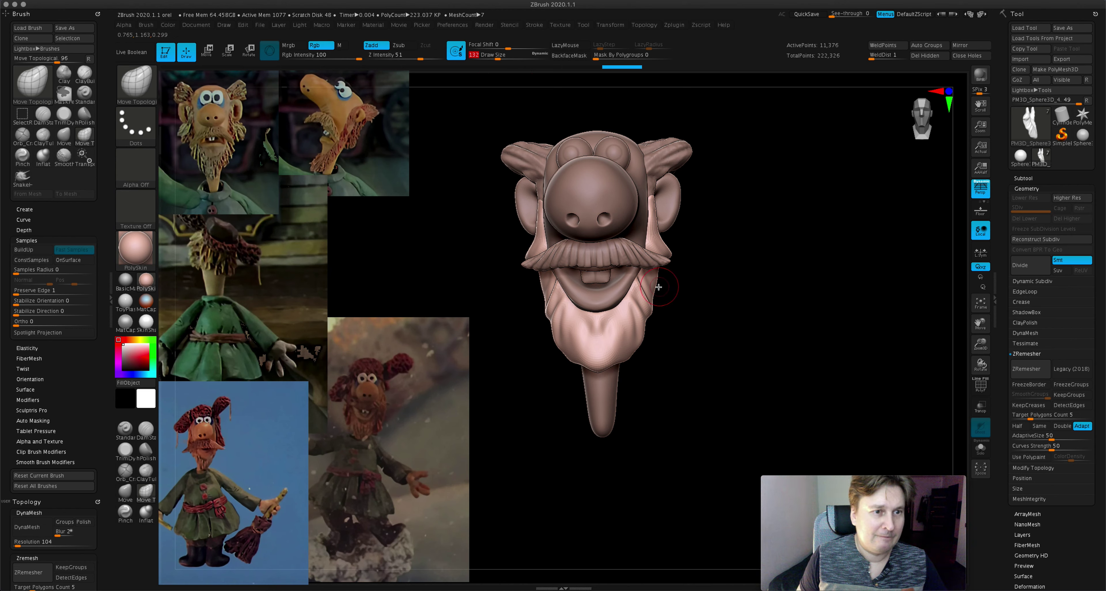
mouse_move(655, 284)
left_mouse_down()
mouse_move(661, 305)
mouse_move(666, 278)
left_mouse_up()
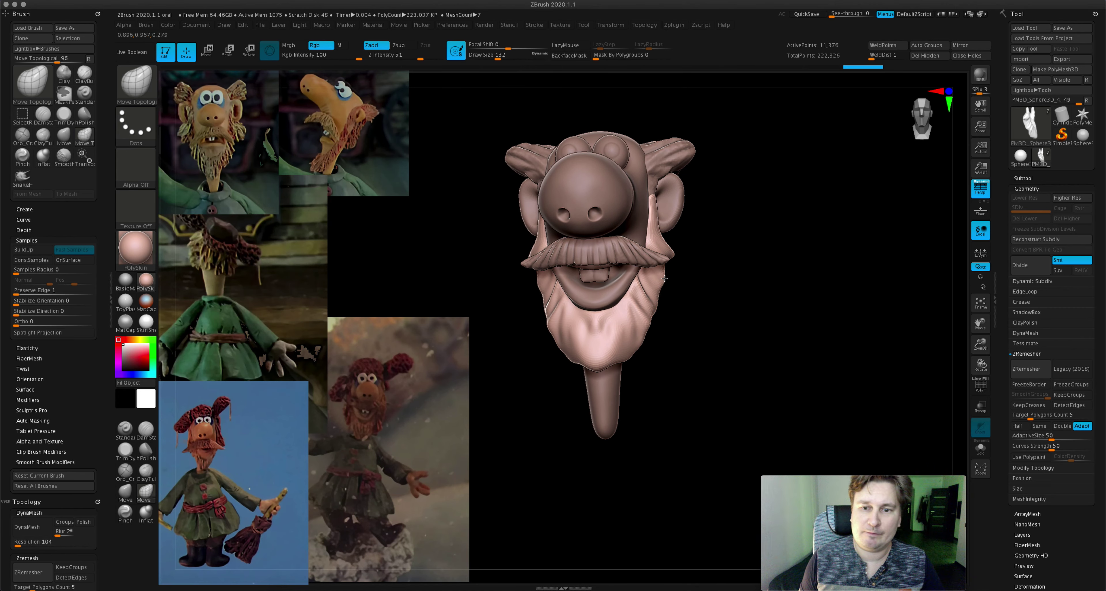
right_click_drag(671, 289, 654, 331)
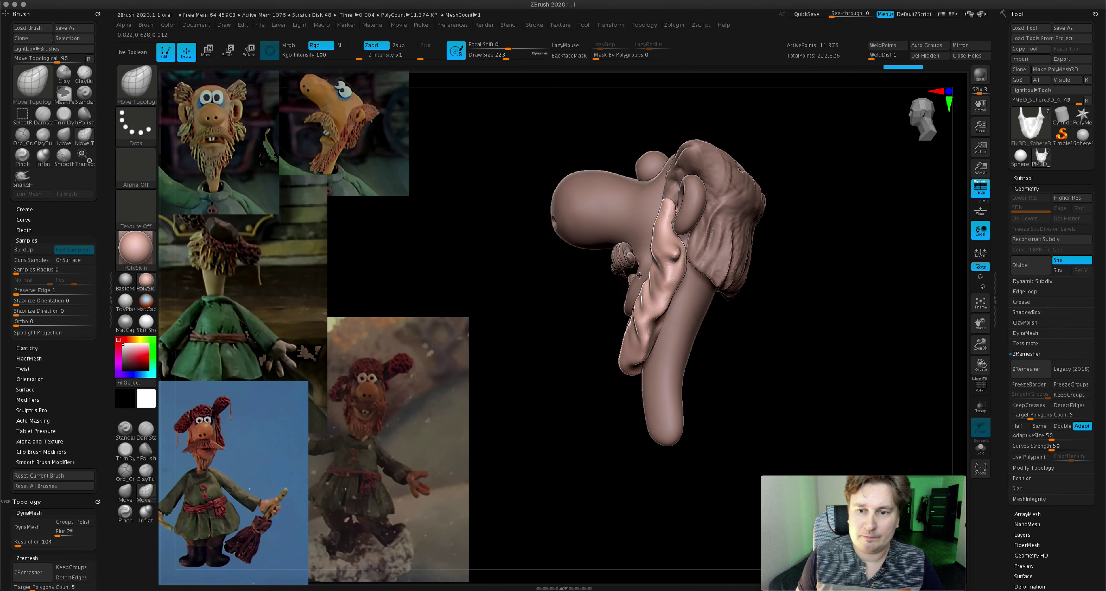
mouse_move(654, 331)
left_mouse_down()
mouse_move(616, 320)
mouse_move(605, 339)
left_mouse_up()
right_click_drag(624, 343, 594, 343)
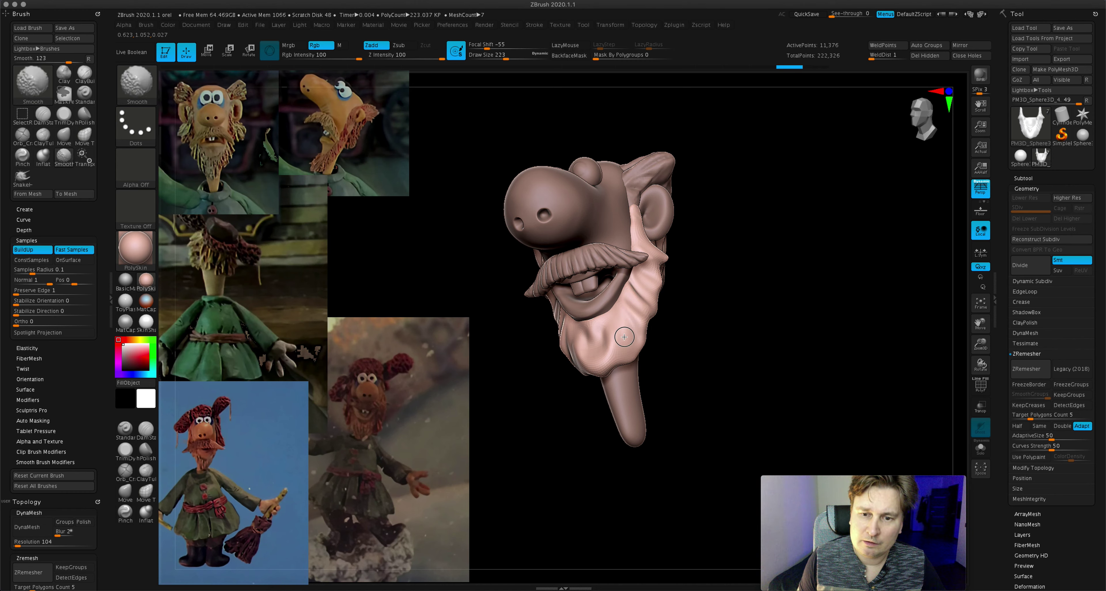
mouse_move(696, 249)
right_mouse_down()
mouse_move(628, 210)
mouse_move(686, 210)
mouse_move(593, 266)
right_mouse_up()
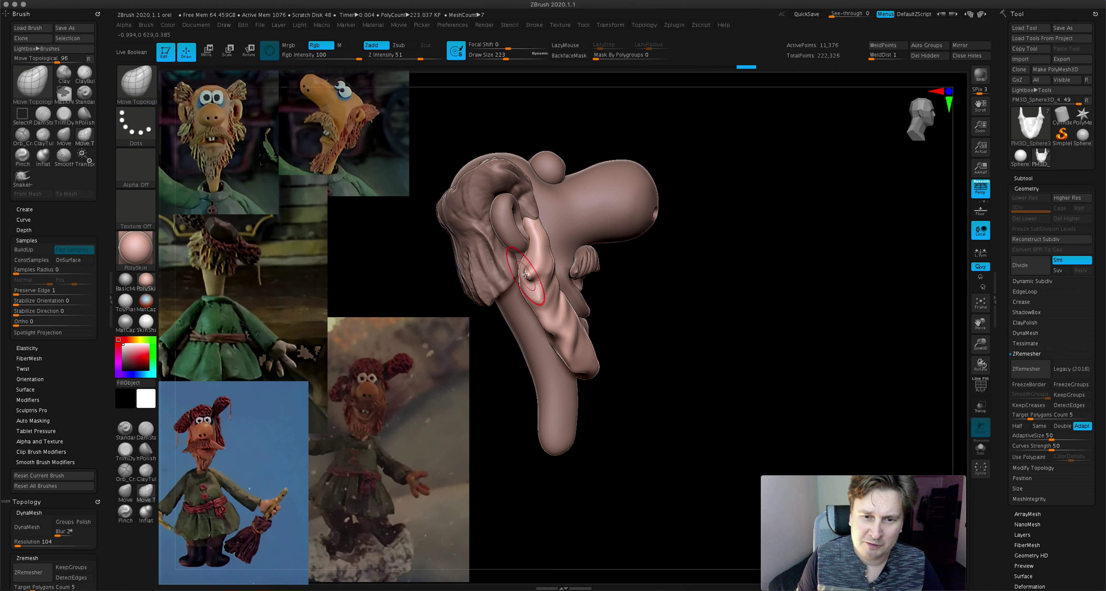
- Smooth out the cheek fold and lower the draw size to 104
left_click_drag(523, 270, 541, 302, "shift")
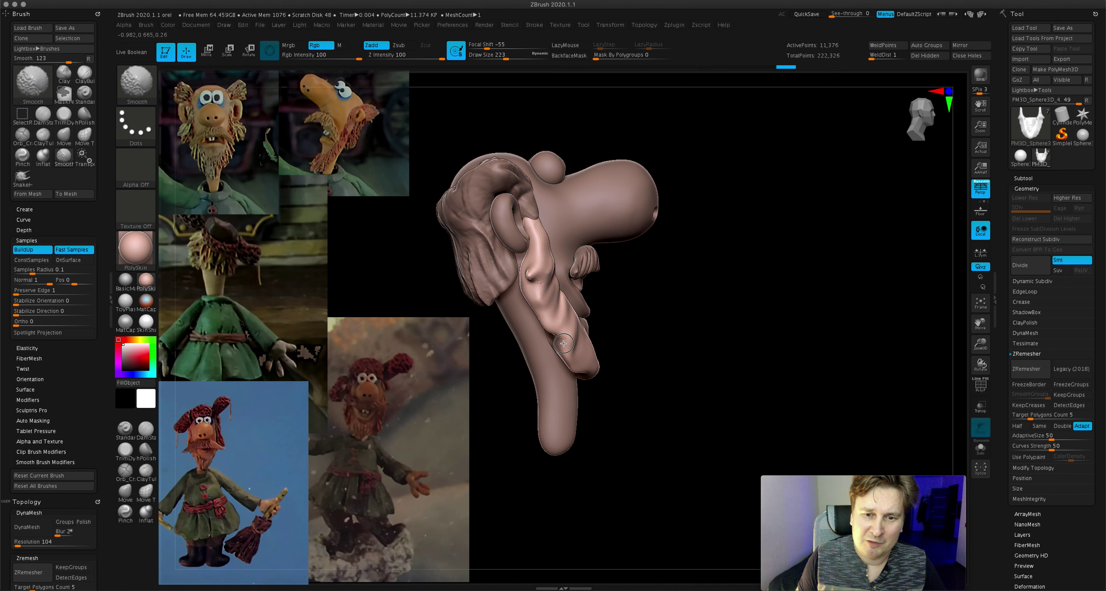
mouse_move(600, 379)
left_mouse_down()
mouse_move(543, 338)
mouse_move(580, 289)
mouse_move(565, 396)
mouse_move(526, 420)
mouse_move(563, 379)
left_mouse_up()
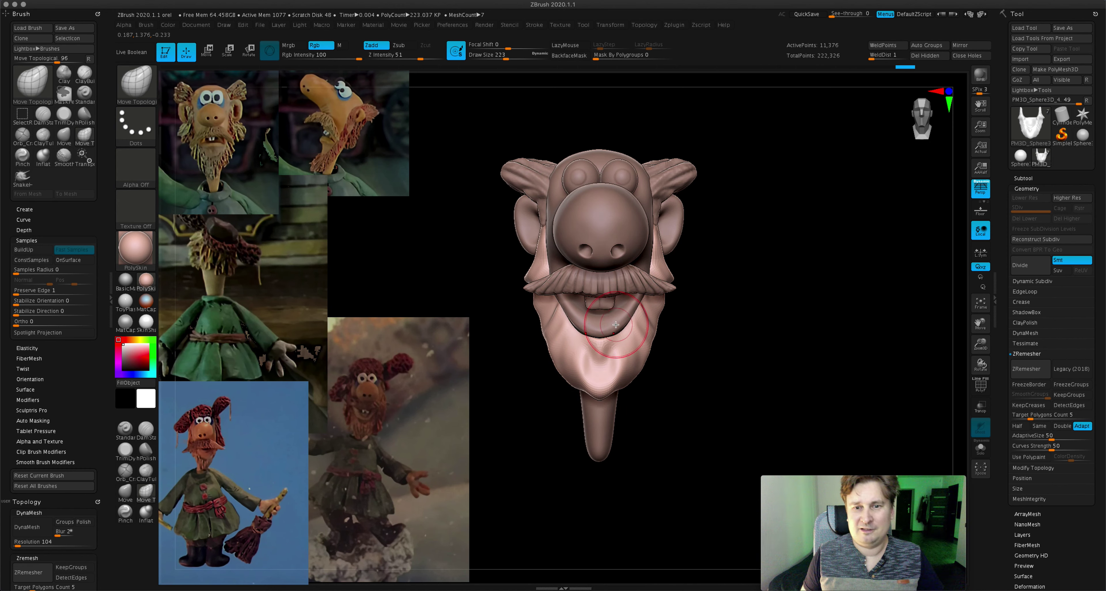
left_click_drag(507, 60, 493, 60)
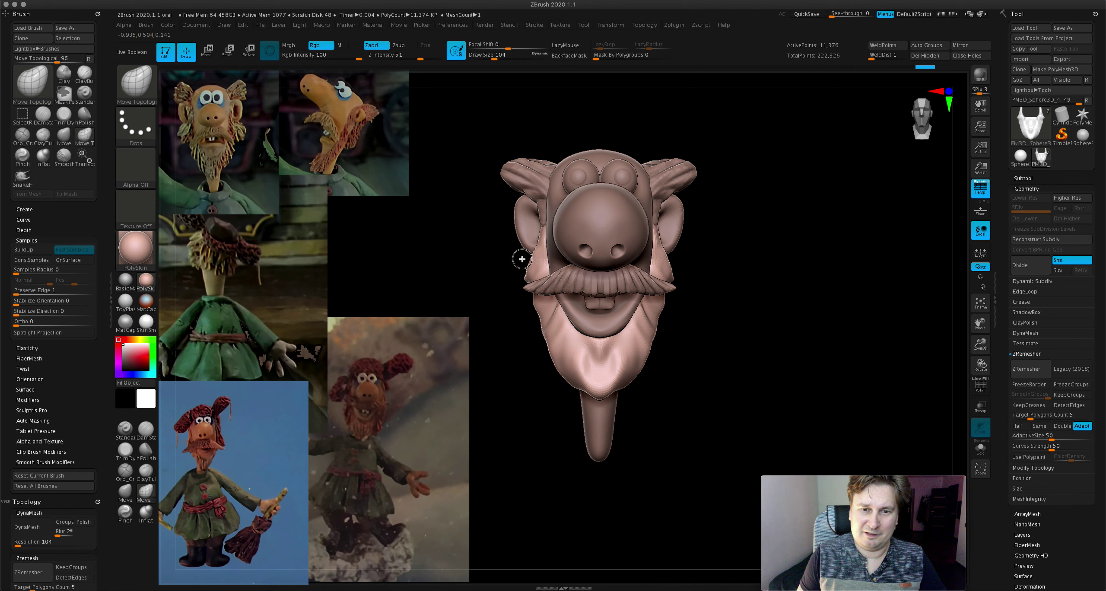
key("shift")
mouse_move(524, 302)
left_mouse_down()
mouse_move(609, 257)
mouse_move(509, 270)
mouse_move(542, 264)
mouse_move(548, 347)
mouse_move(504, 270)
mouse_move(503, 287)
left_mouse_up()
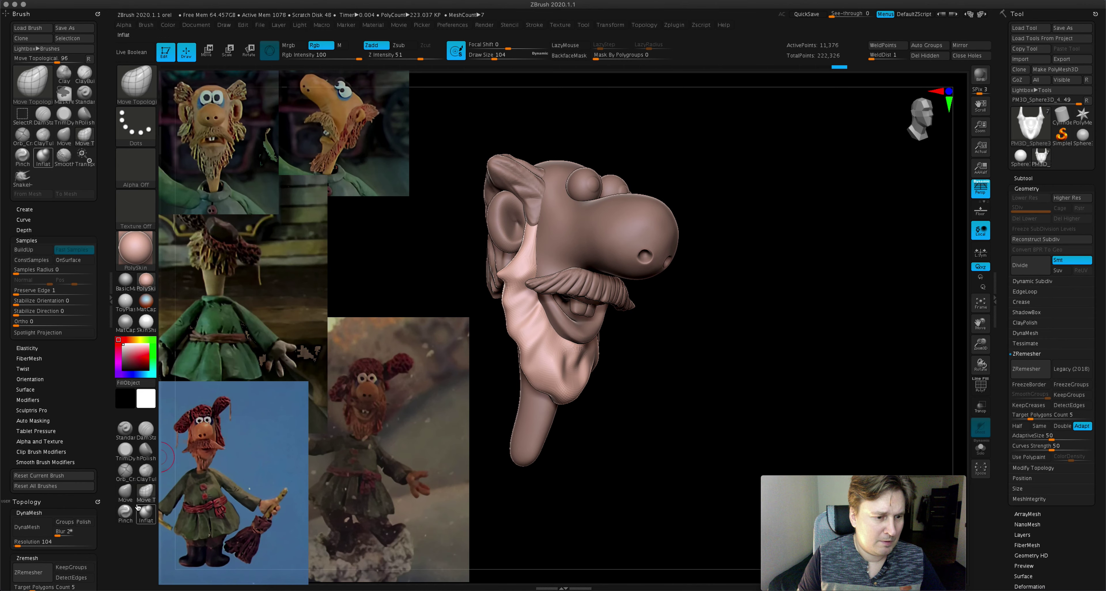
- Sculpt the head with the SnakeHook brush, stepping its draw size from 128 to 108 to 94
left_click(140, 71)
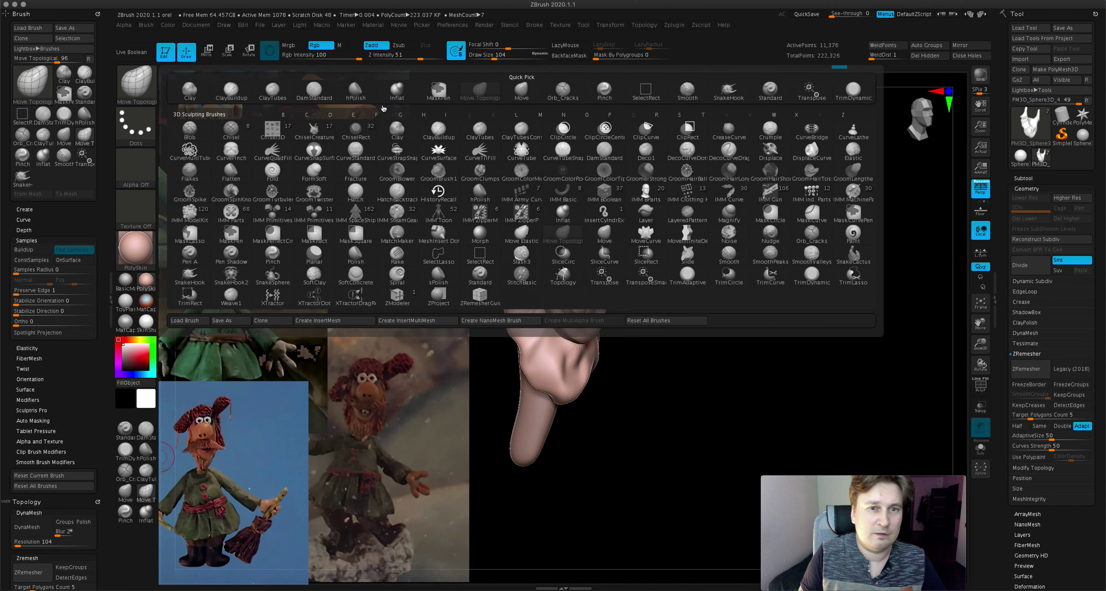
left_click(729, 91)
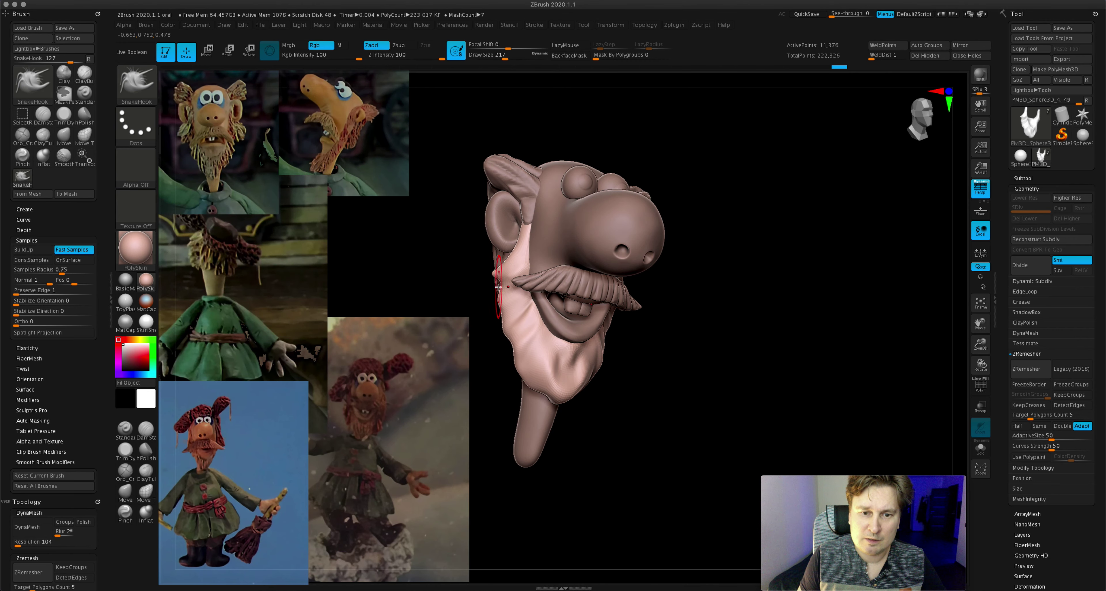
type("128")
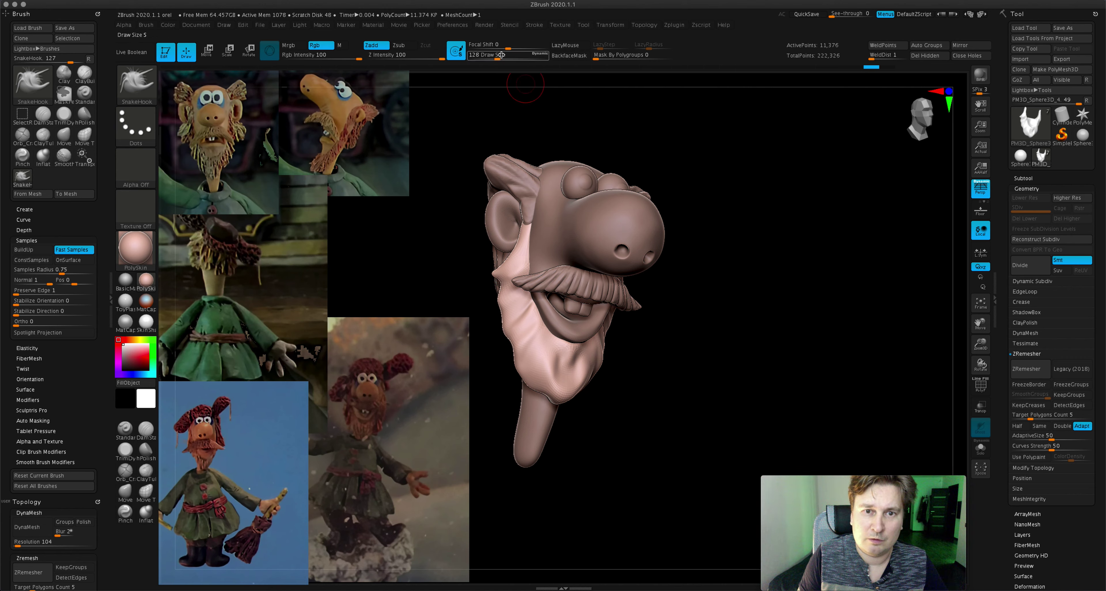
left_click_drag(501, 54, 499, 55)
left_click_drag(477, 165, 507, 282)
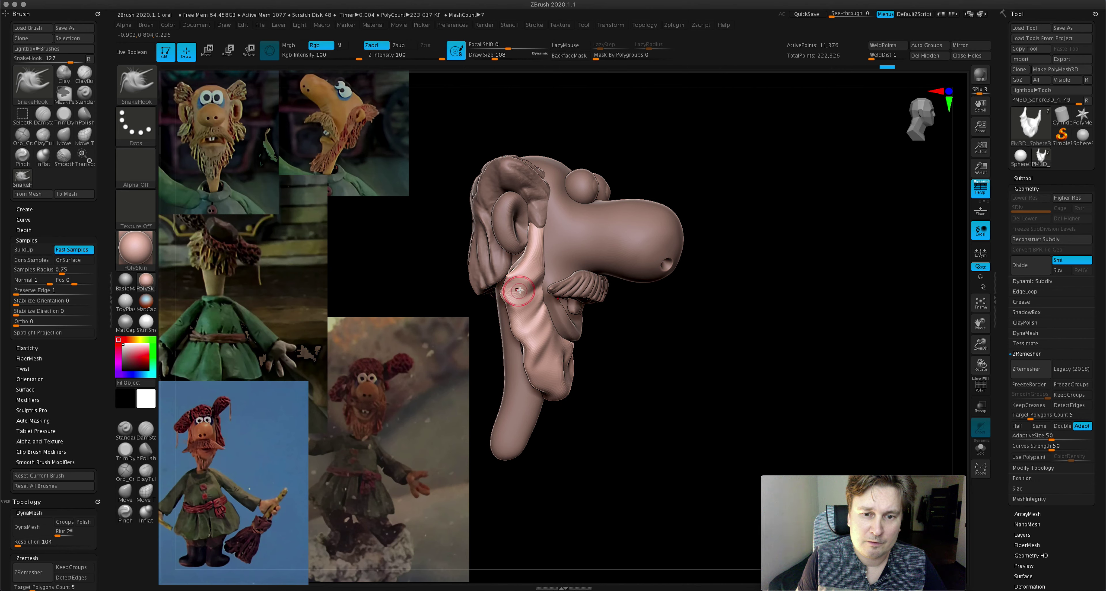
mouse_move(518, 289)
left_mouse_down()
mouse_move(516, 279)
mouse_move(522, 287)
left_mouse_up()
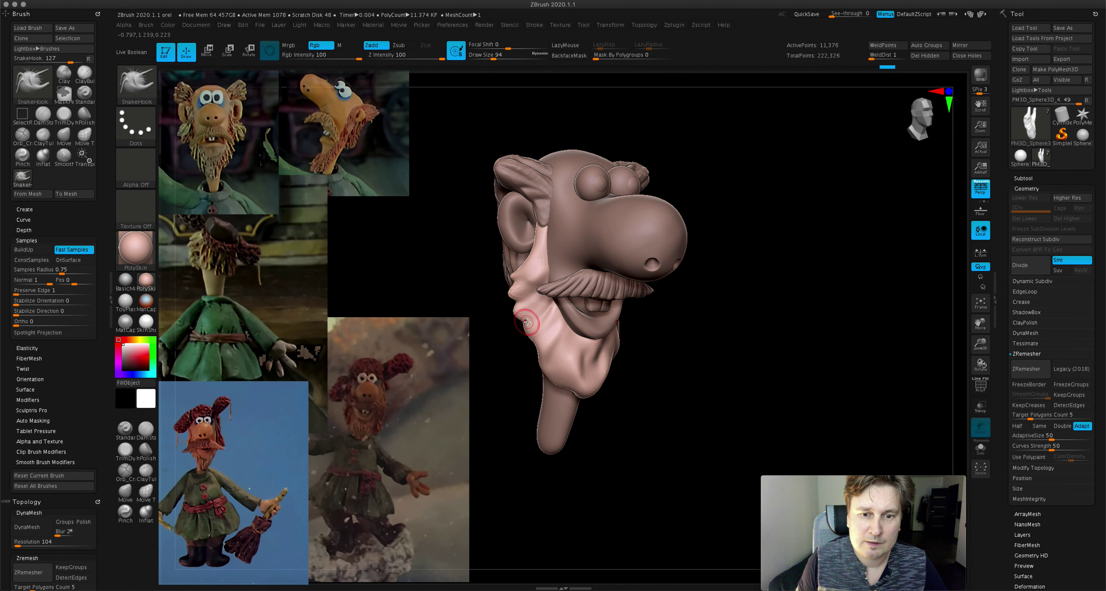
mouse_move(522, 329)
left_mouse_down()
mouse_move(529, 344)
mouse_move(636, 350)
mouse_move(570, 337)
left_mouse_up()
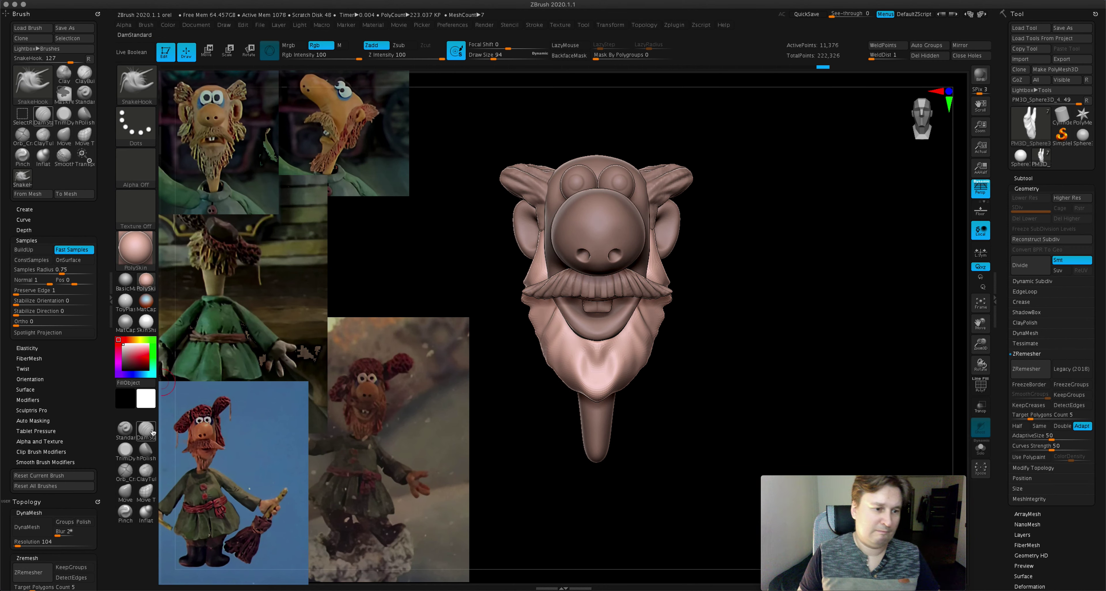
- Select ClayTubes and subdivide the head mesh one level
left_click(141, 472)
left_click_drag(622, 193, 540, 238)
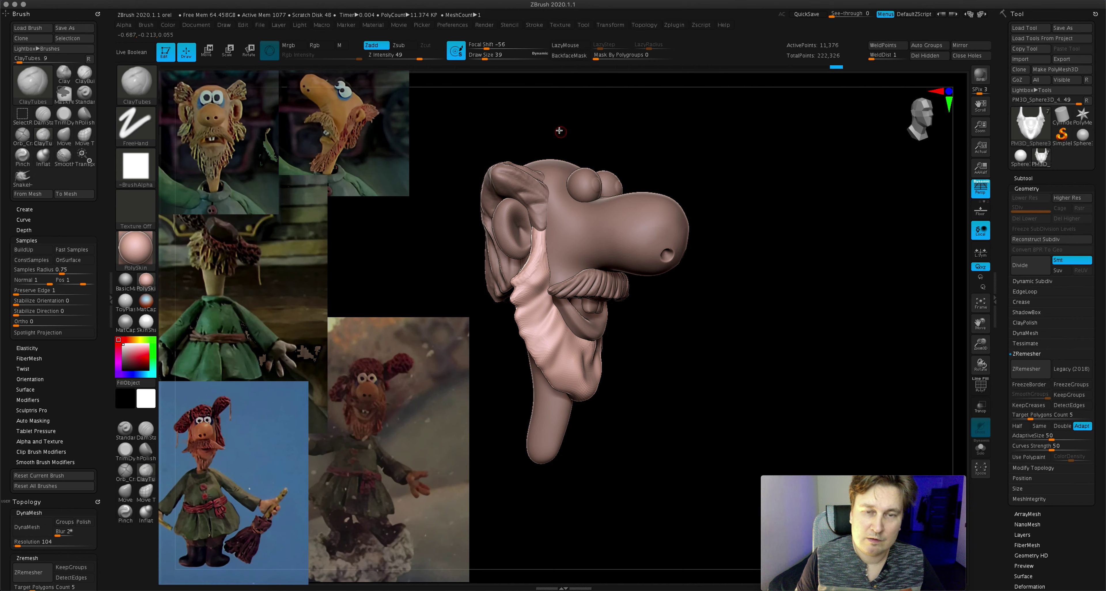
key("ctrl+d")
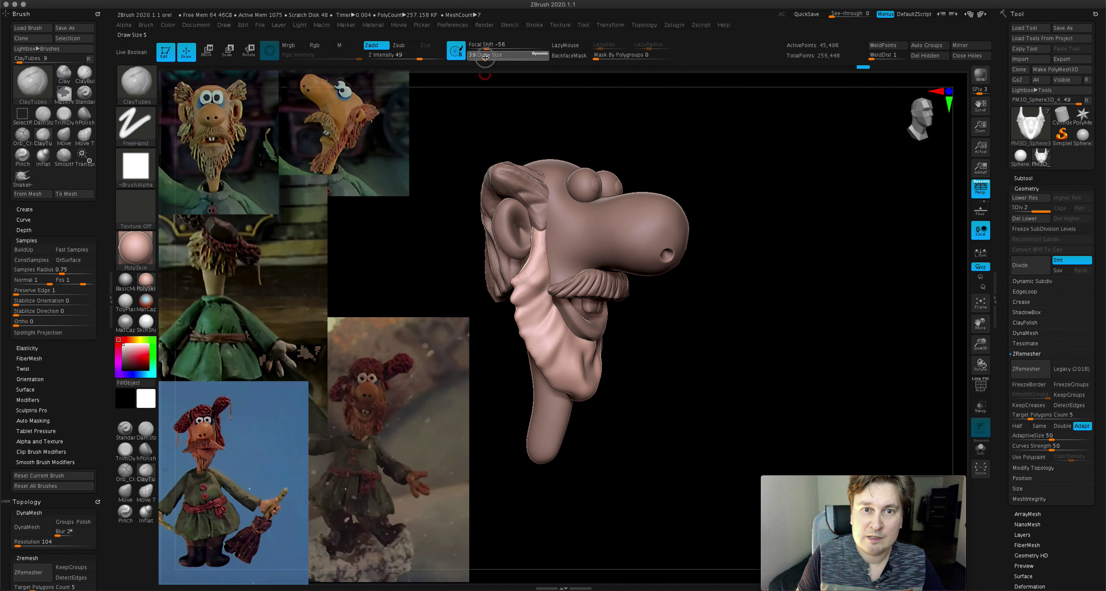
- Lay ClayTubes strands at draw size 54 down the jaw and across the beard
left_click_drag(487, 56, 488, 57)
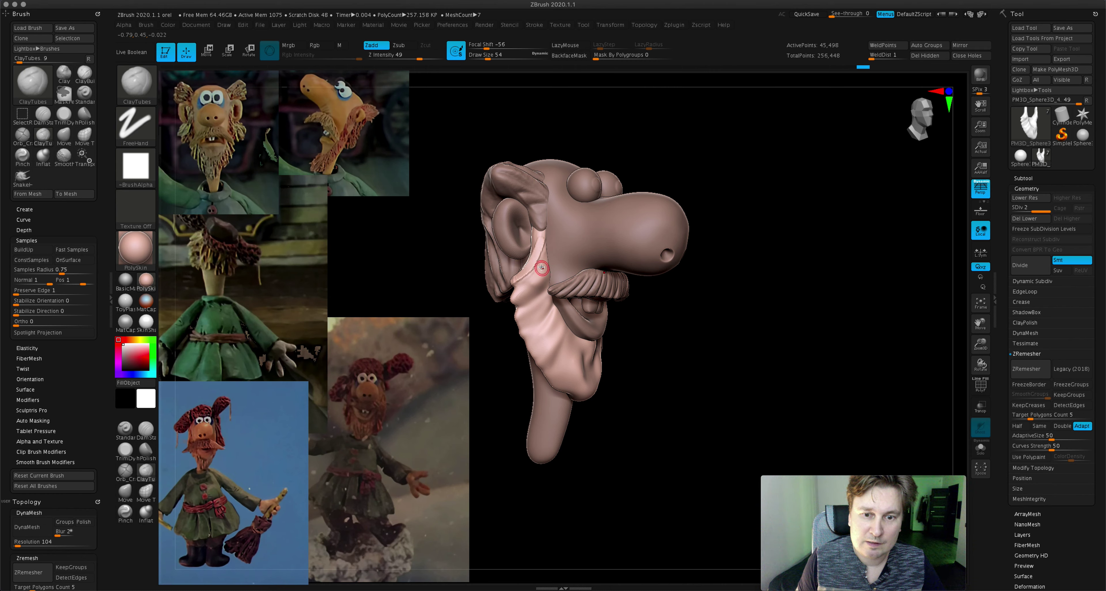
left_click_drag(557, 316, 566, 329)
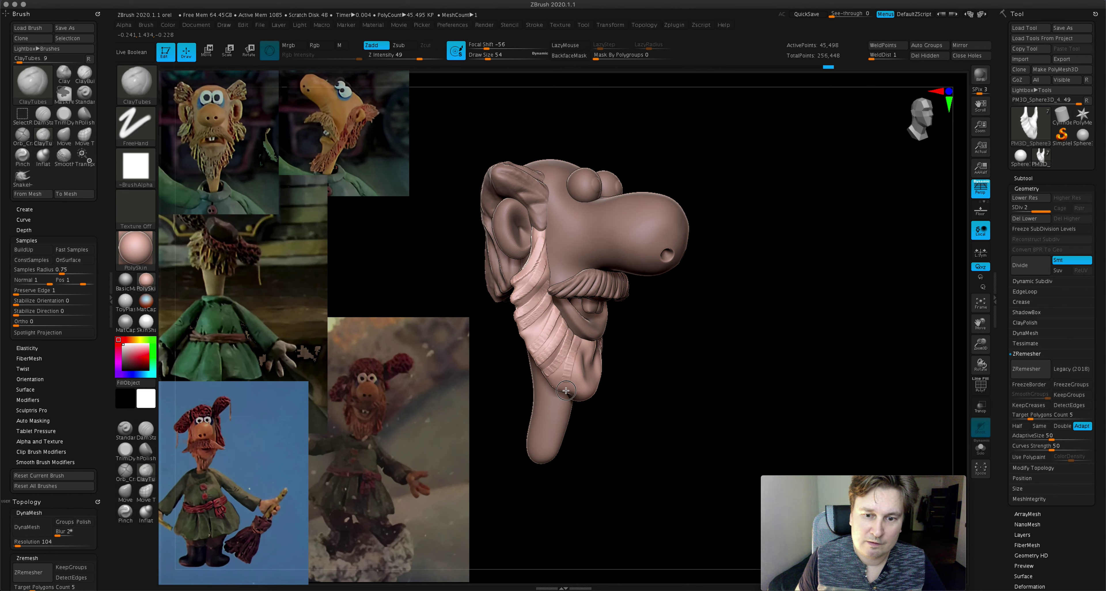
right_click_drag(566, 391, 593, 345)
mouse_move(540, 324)
right_mouse_down()
mouse_move(547, 360)
mouse_move(659, 350)
right_mouse_up()
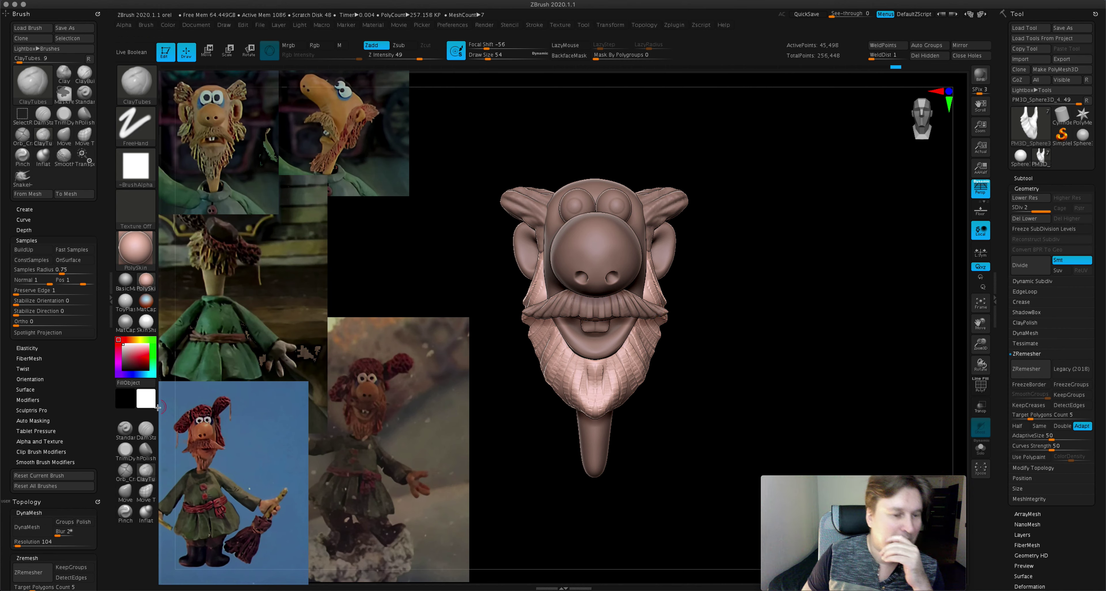
- Push the beard into a broader mass with the Move brush at draw size 379
key("b")
key("m")
key("v")
left_click_drag(497, 55, 516, 56)
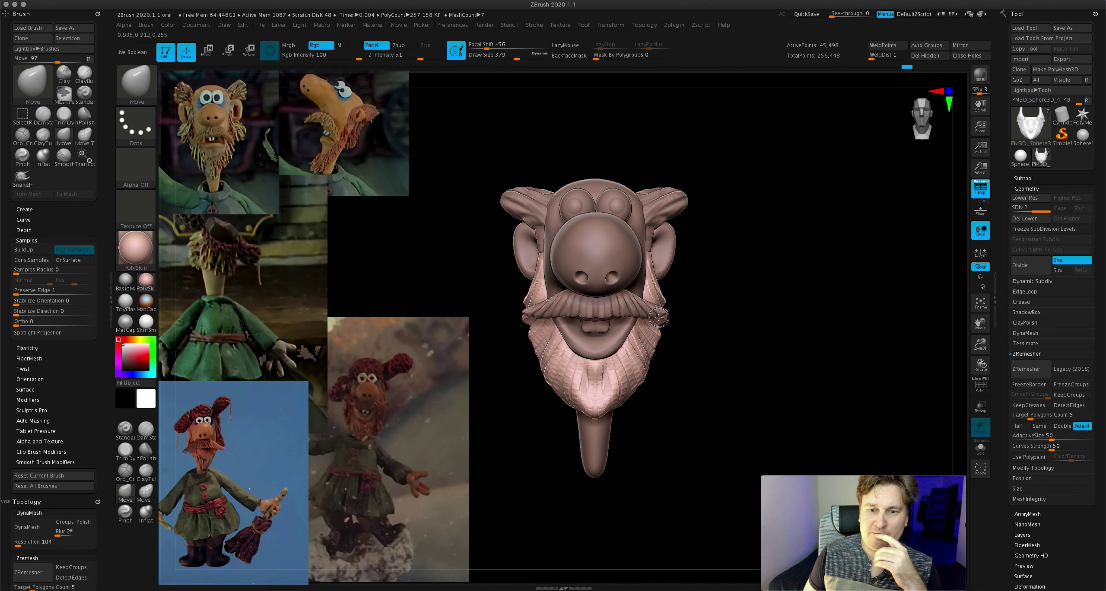
left_click_drag(659, 318, 616, 385)
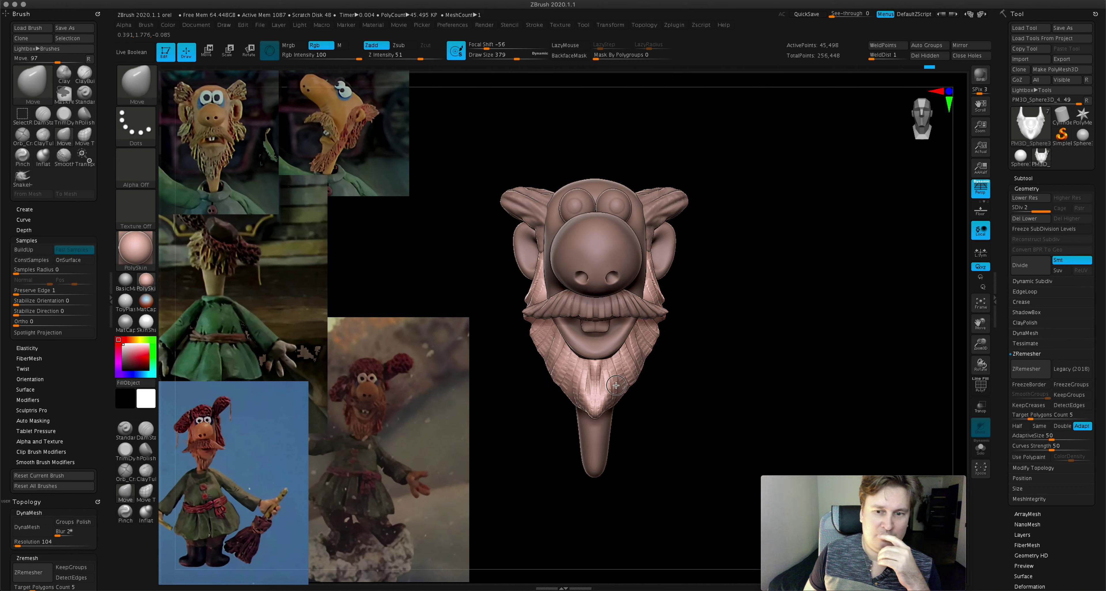
- Shrink the Move brush to about 207, nudge the beard edge near the ear, and reselect ClayTubes
right_click_drag(616, 385, 591, 368)
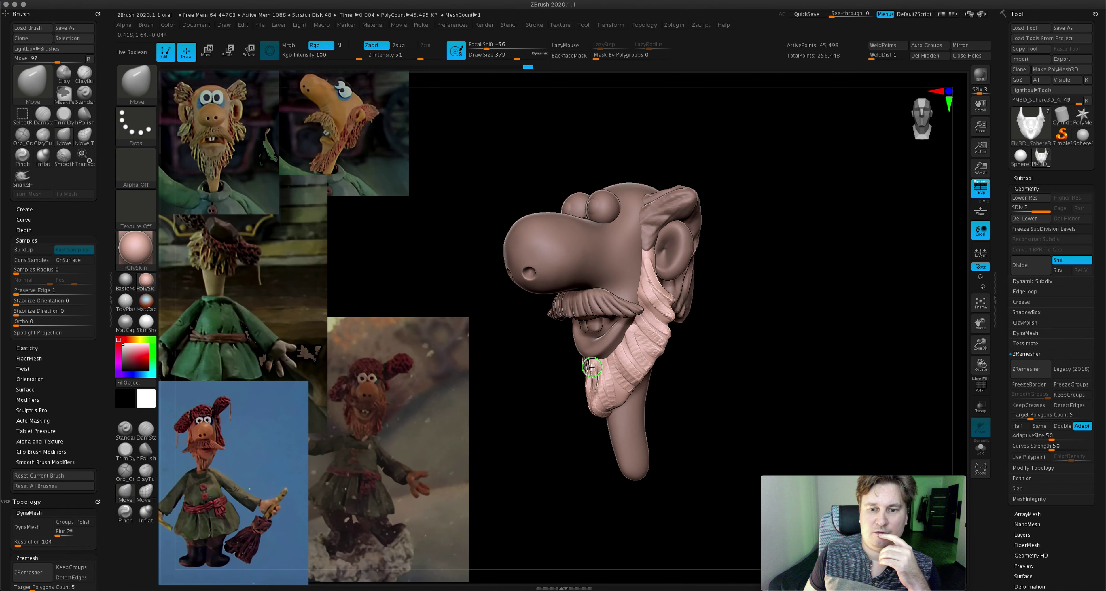
right_click_drag(695, 365, 682, 326)
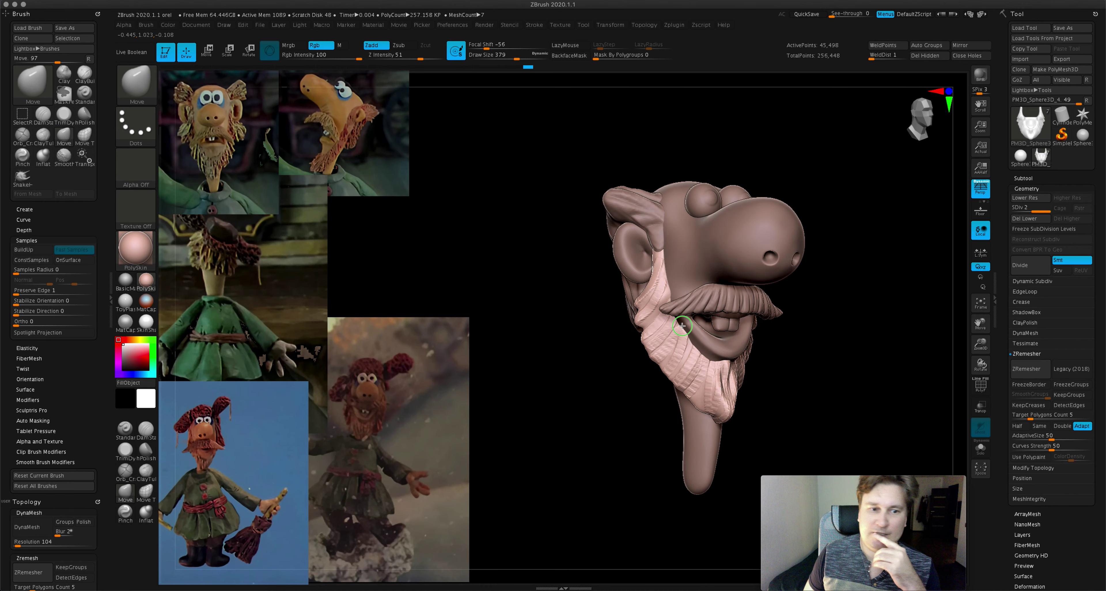
mouse_move(683, 326)
right_mouse_down()
mouse_move(620, 325)
mouse_move(629, 358)
right_mouse_up()
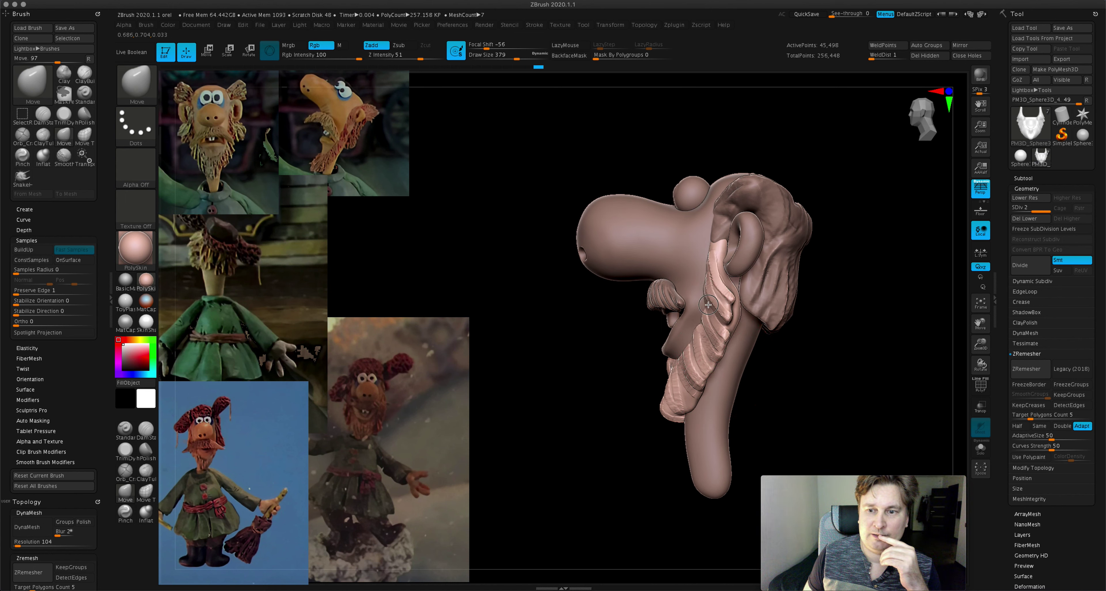
left_click_drag(515, 55, 503, 55)
mouse_move(724, 247)
right_mouse_down()
mouse_move(671, 222)
mouse_move(725, 322)
mouse_move(705, 315)
right_mouse_up()
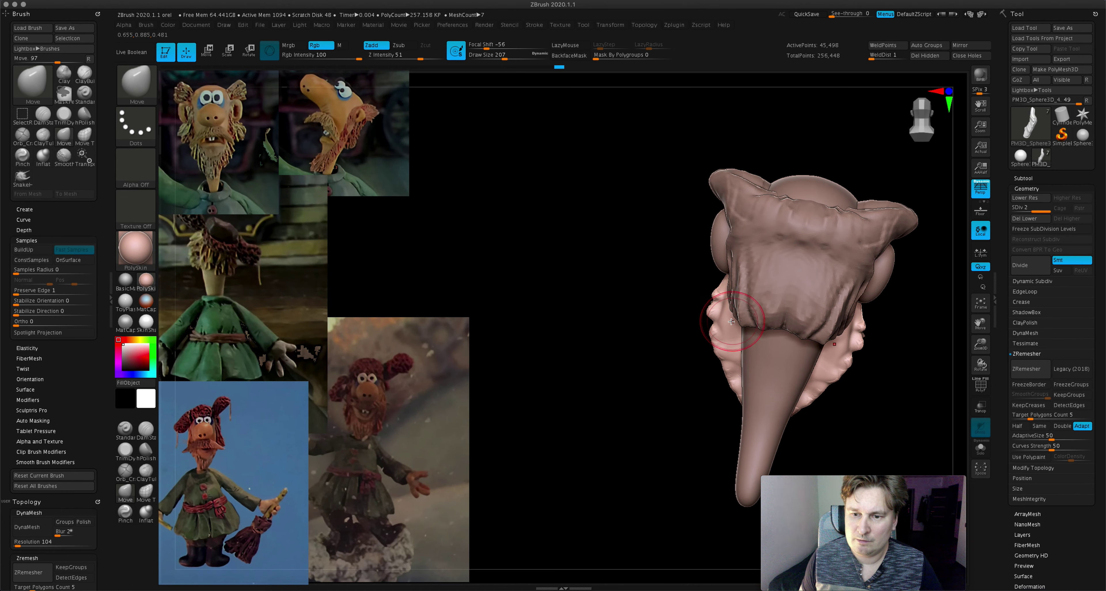
left_click(146, 471)
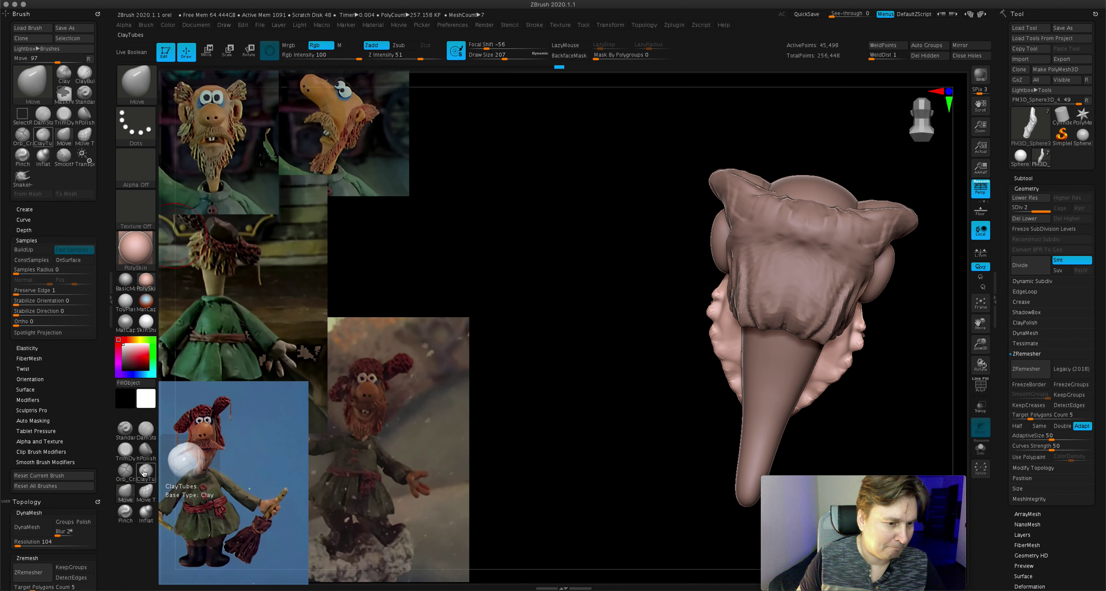
- Solo the beard, add ridged ClayTubes bands down its lower part, then show all parts again
right_click_drag(794, 349, 746, 285)
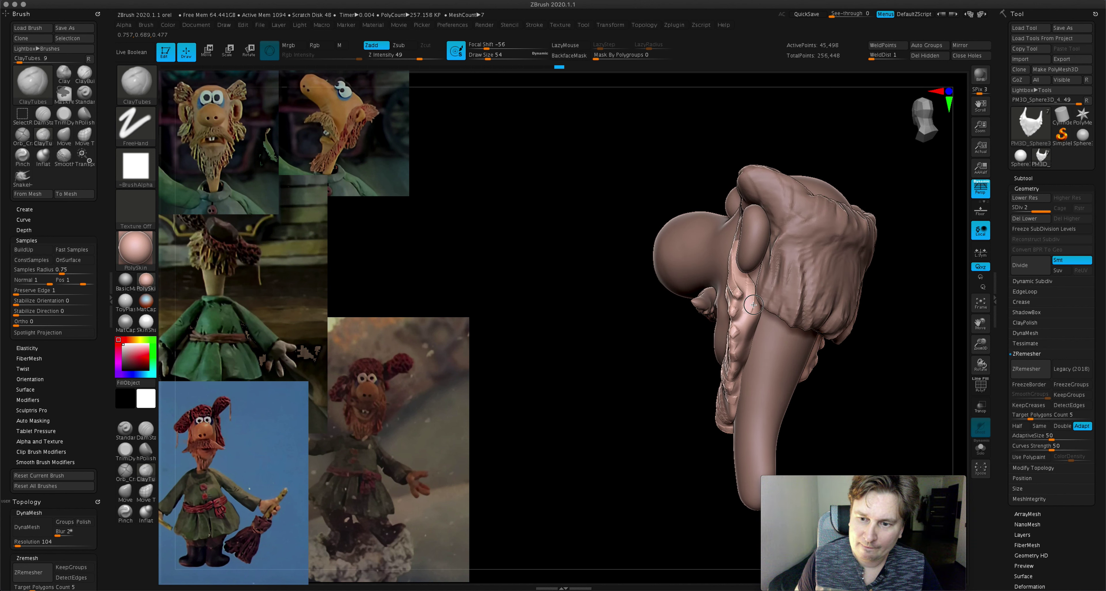
right_click_drag(749, 347, 744, 354)
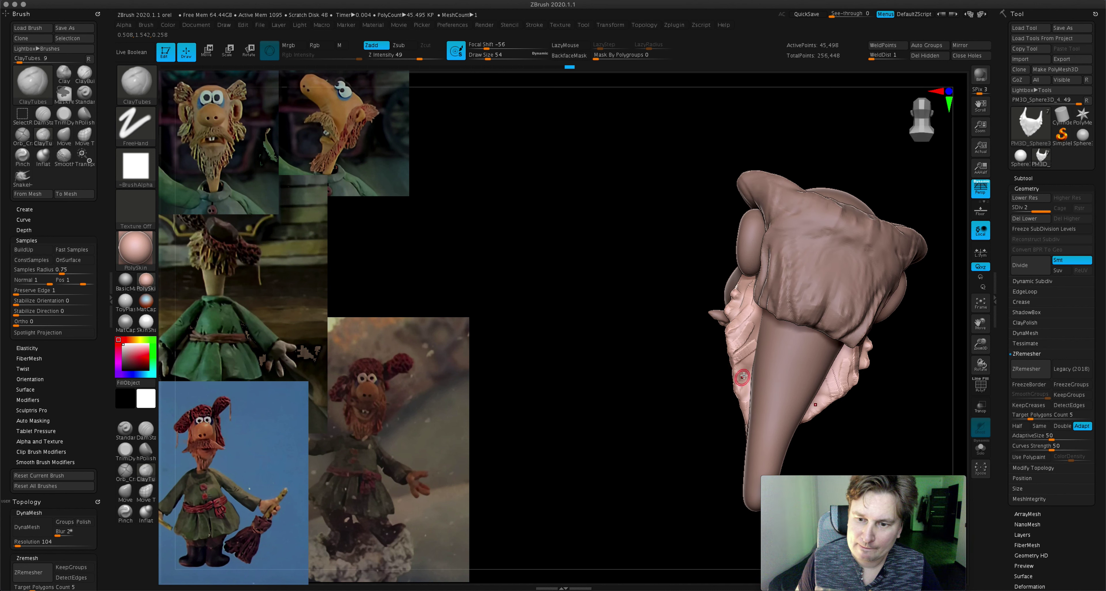
left_click(987, 455)
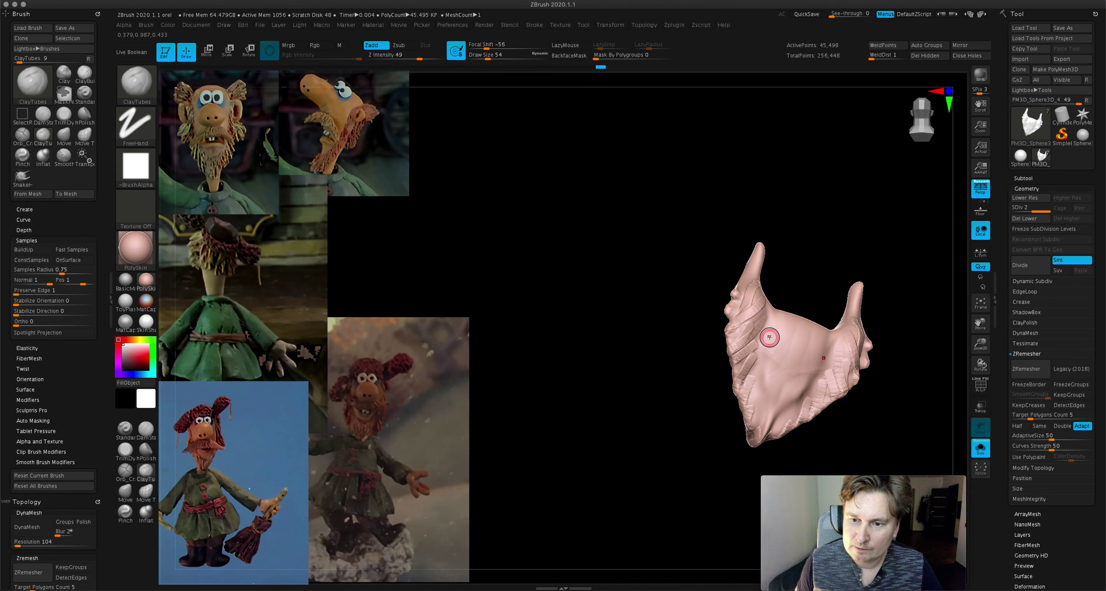
left_click_drag(769, 338, 749, 429)
mouse_move(752, 428)
right_mouse_down()
mouse_move(836, 390)
mouse_move(827, 410)
mouse_move(883, 390)
right_mouse_up()
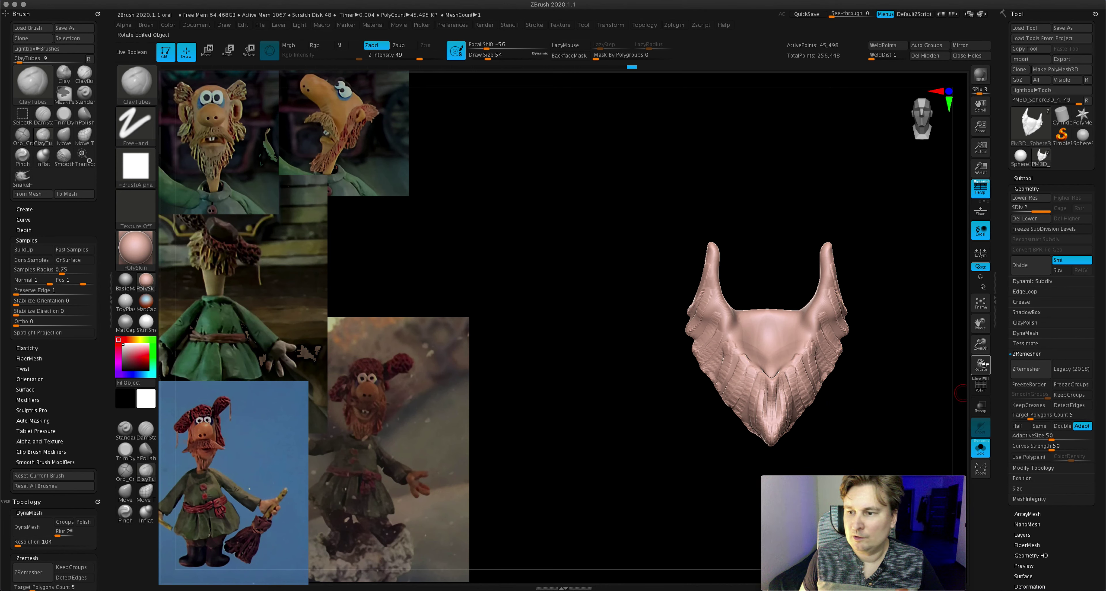
left_click_drag(980, 343, 941, 313)
left_click(979, 448)
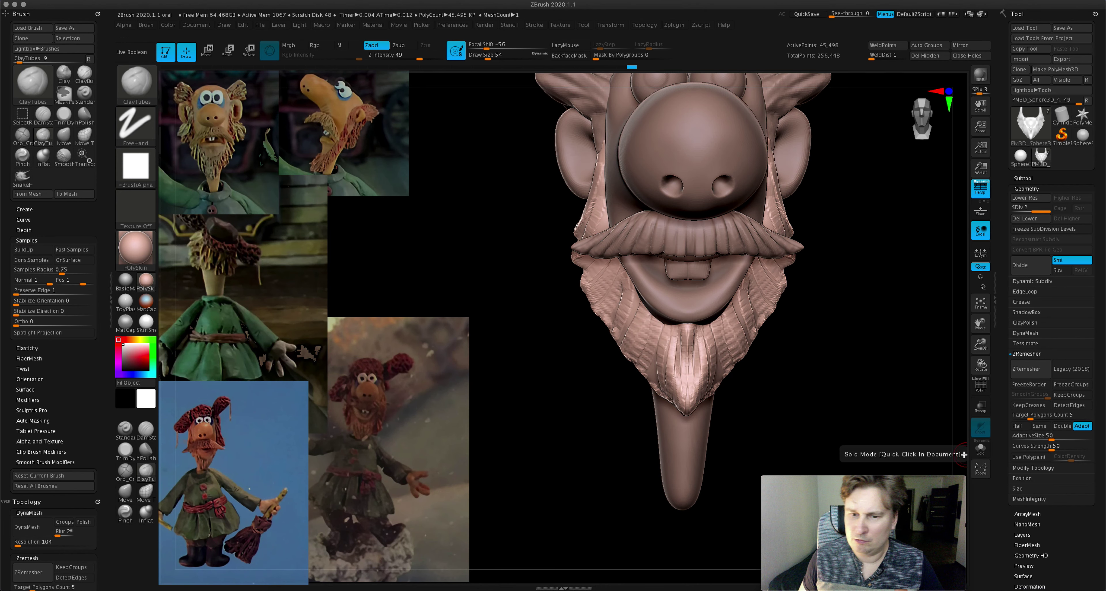
- Smooth and soften the moustache strands using Shift with the Move brush
left_click(123, 491)
mouse_move(806, 387)
right_mouse_down()
mouse_move(765, 365)
mouse_move(740, 383)
mouse_move(753, 346)
right_mouse_up()
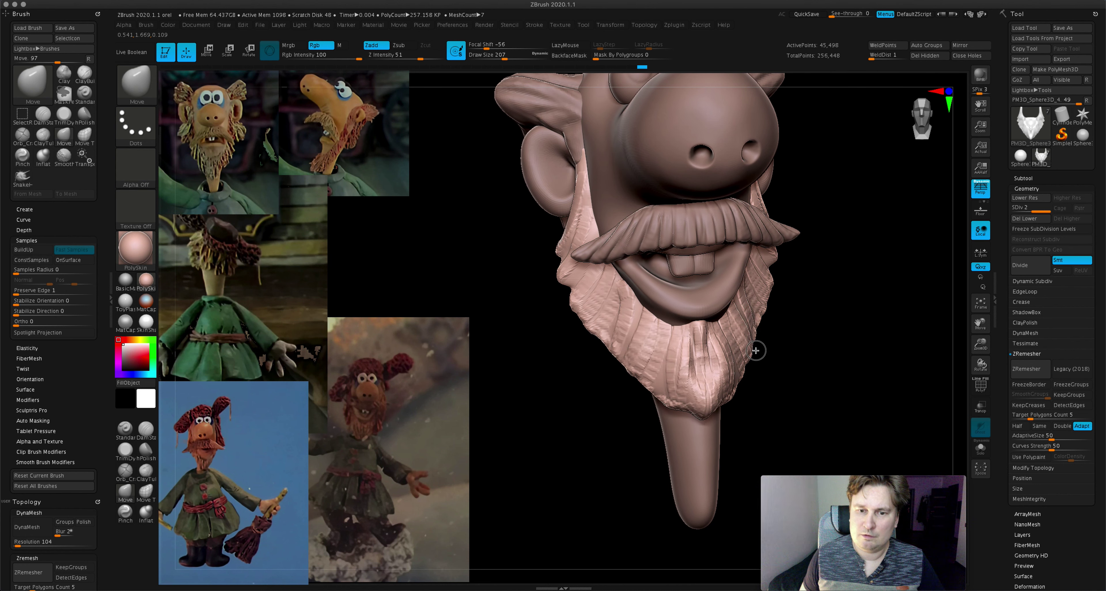
mouse_move(800, 272)
right_mouse_down()
mouse_move(803, 242)
mouse_move(814, 240)
right_mouse_up()
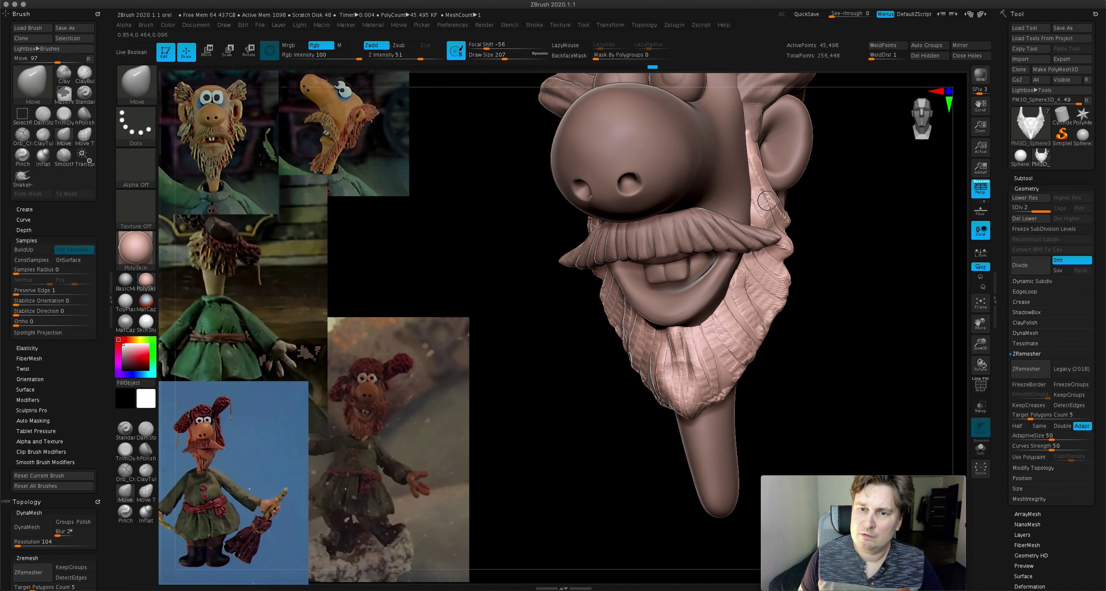
mouse_move(768, 206)
right_mouse_down()
mouse_move(740, 197)
mouse_move(752, 222)
right_mouse_up()
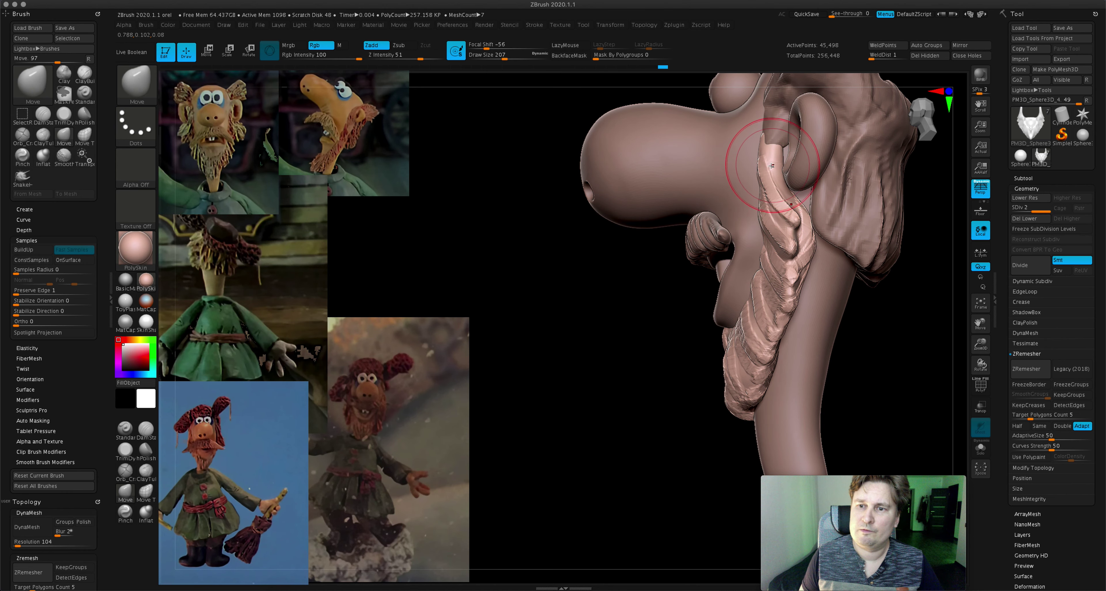
key("shift")
left_click_drag(748, 297, 745, 382, "shift")
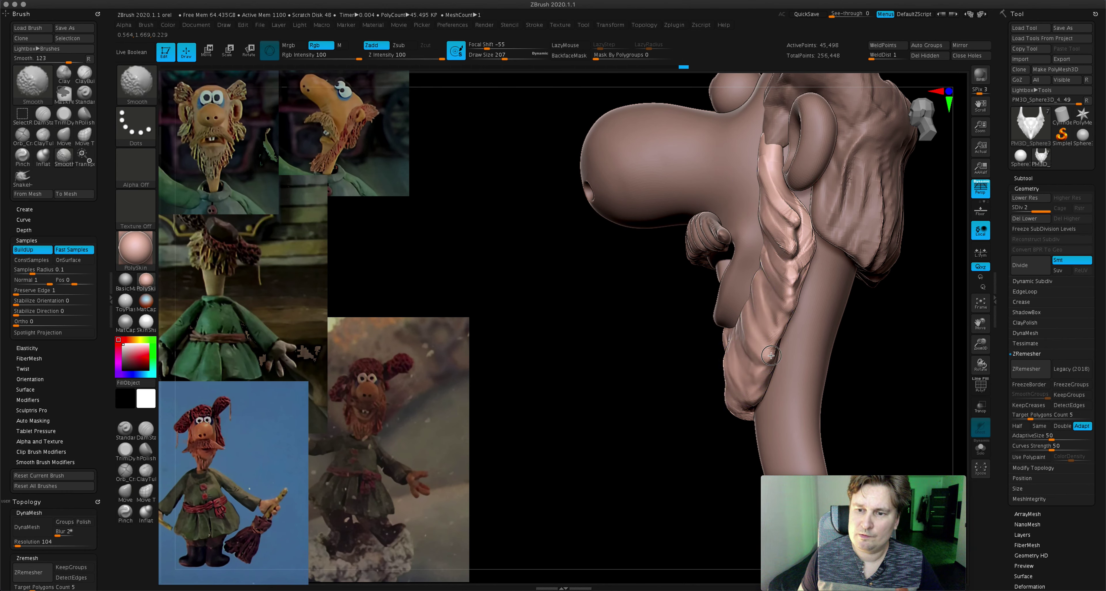
left_click_drag(815, 198, 807, 292, "shift")
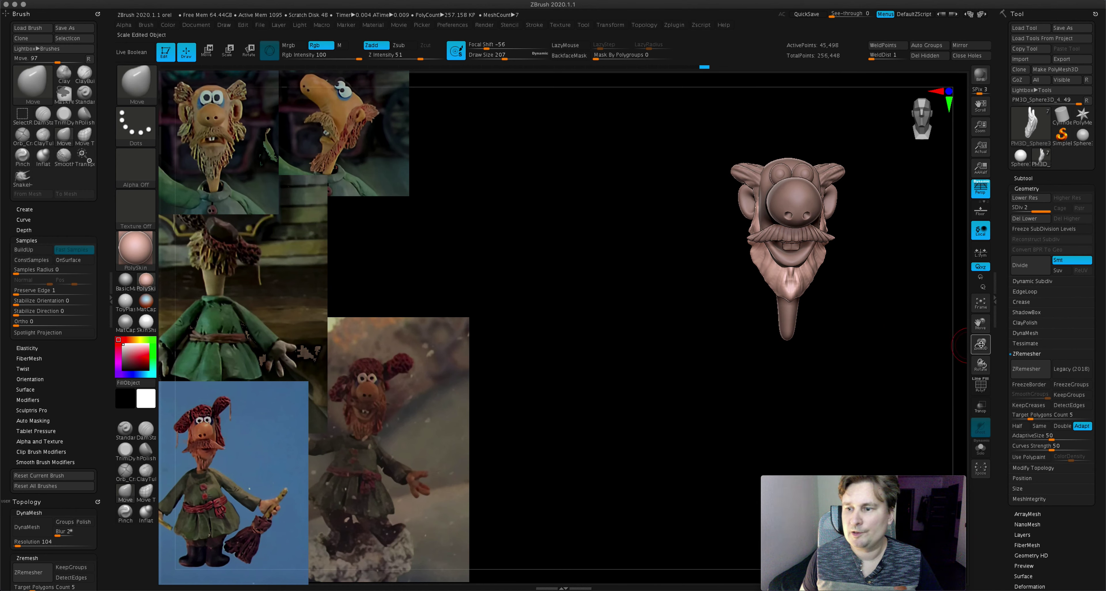
- Make the cap the active subtool and raise the draw size to 293
left_click_drag(981, 324, 879, 325)
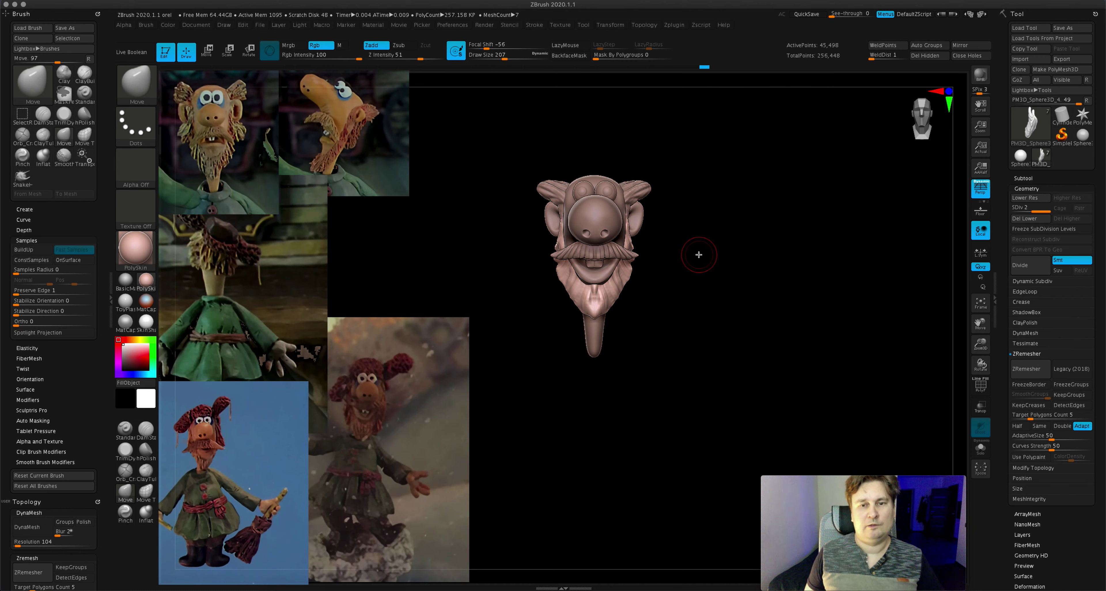
left_click_drag(691, 249, 602, 249)
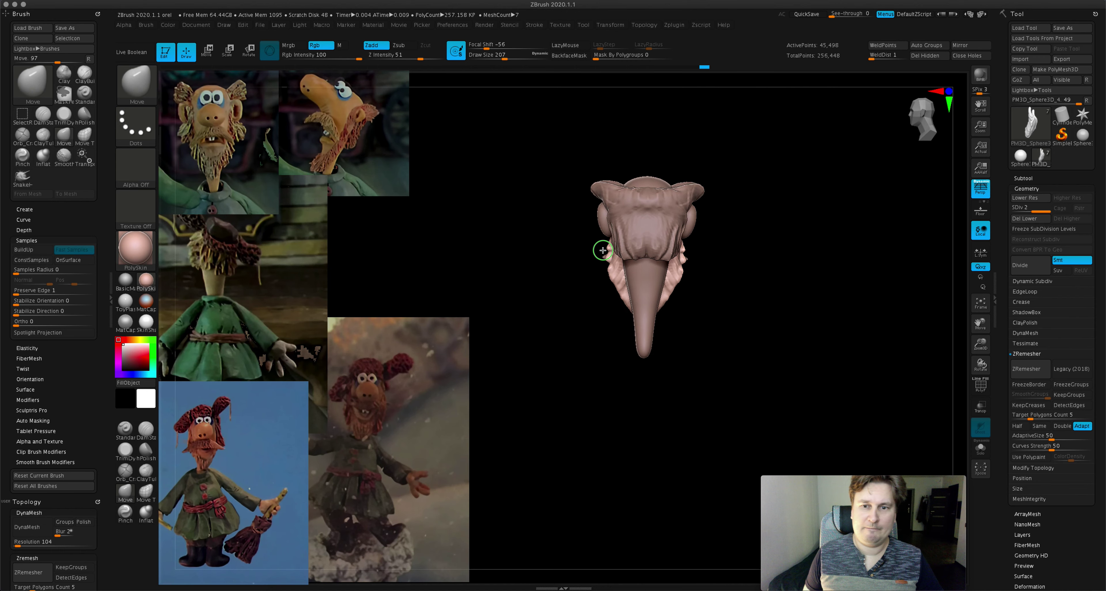
left_click_drag(688, 251, 770, 255)
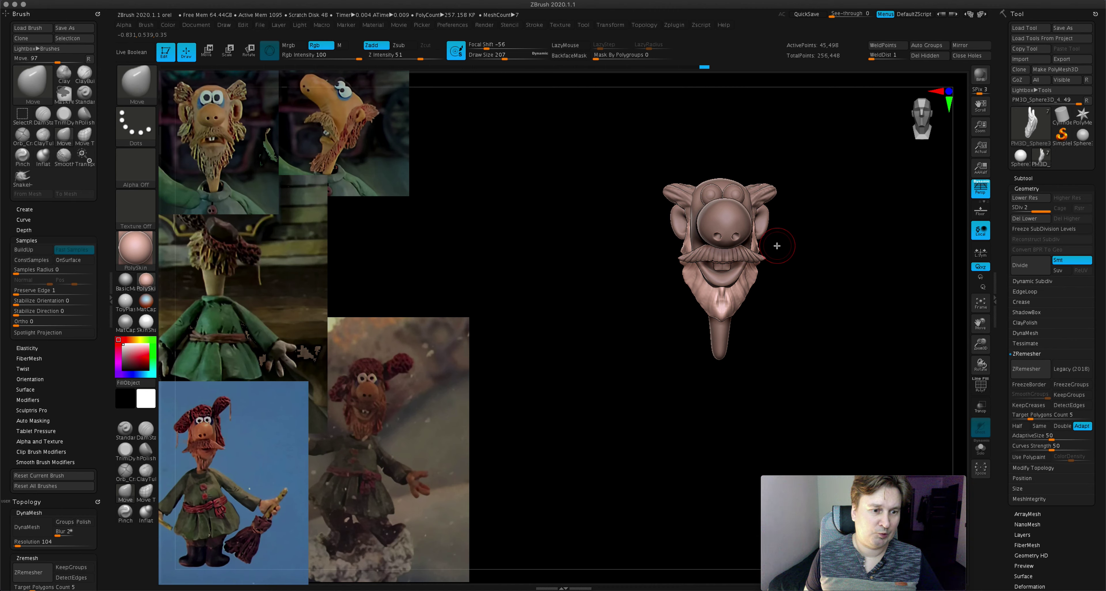
mouse_move(781, 240)
left_mouse_down()
mouse_move(769, 236)
mouse_move(755, 279)
mouse_move(782, 141)
mouse_move(758, 184)
mouse_move(772, 148)
mouse_move(737, 155)
mouse_move(772, 189)
mouse_move(775, 217)
left_mouse_up()
left_click(753, 190, "alt")
left_click_drag(504, 59, 510, 59)
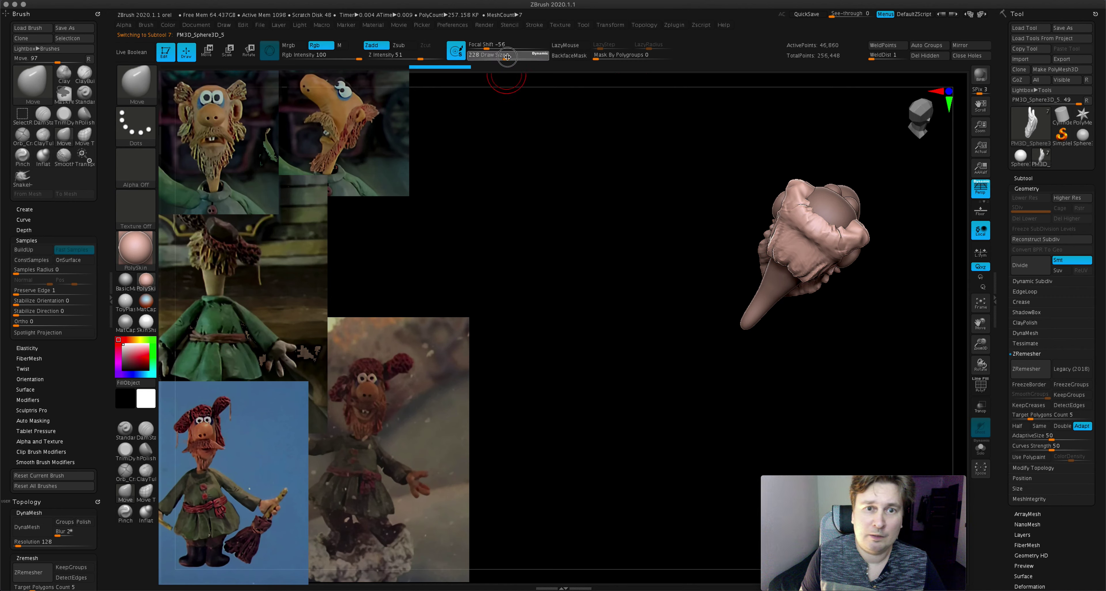
- Push out the cap's upper-left bulge, then ZRemesh it down to 9,758 points
left_click_drag(671, 273, 719, 246)
mouse_move(815, 279)
left_mouse_down()
mouse_move(806, 275)
mouse_move(812, 284)
mouse_move(827, 237)
mouse_move(770, 226)
mouse_move(802, 242)
mouse_move(789, 224)
mouse_move(693, 212)
mouse_move(787, 266)
left_mouse_up()
key("ctrl")
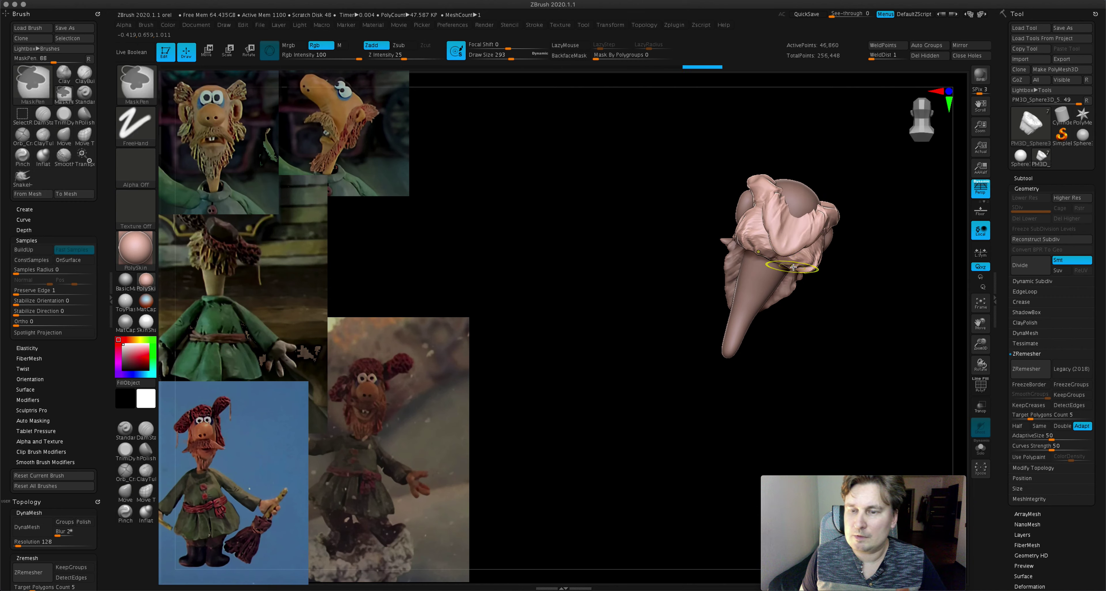
key("f")
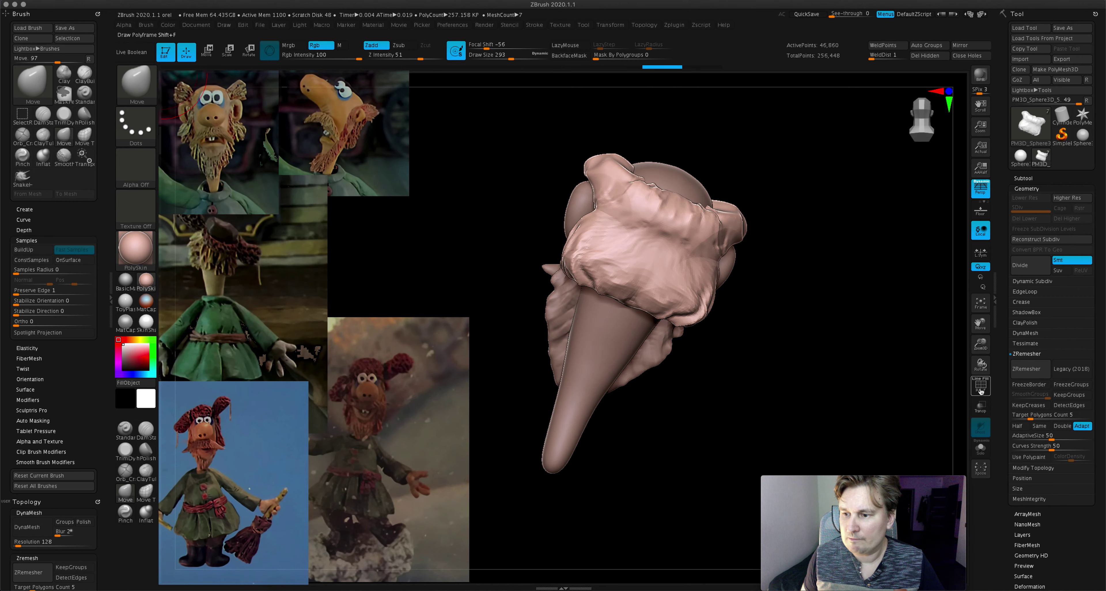
left_click(1025, 370)
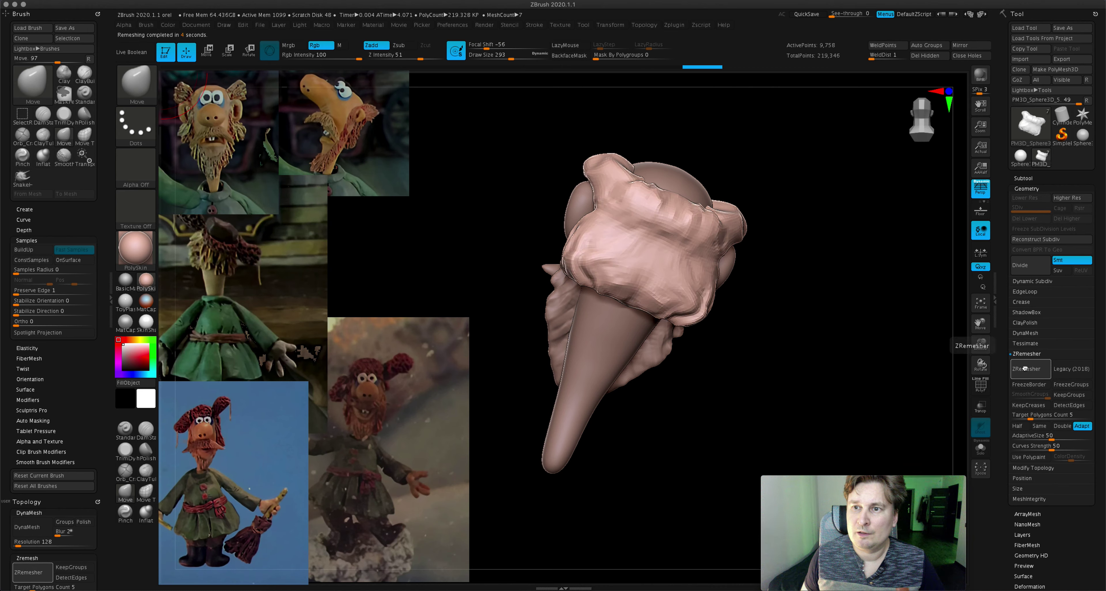
mouse_move(839, 284)
left_mouse_down()
mouse_move(587, 210)
mouse_move(617, 202)
mouse_move(571, 180)
left_mouse_up()
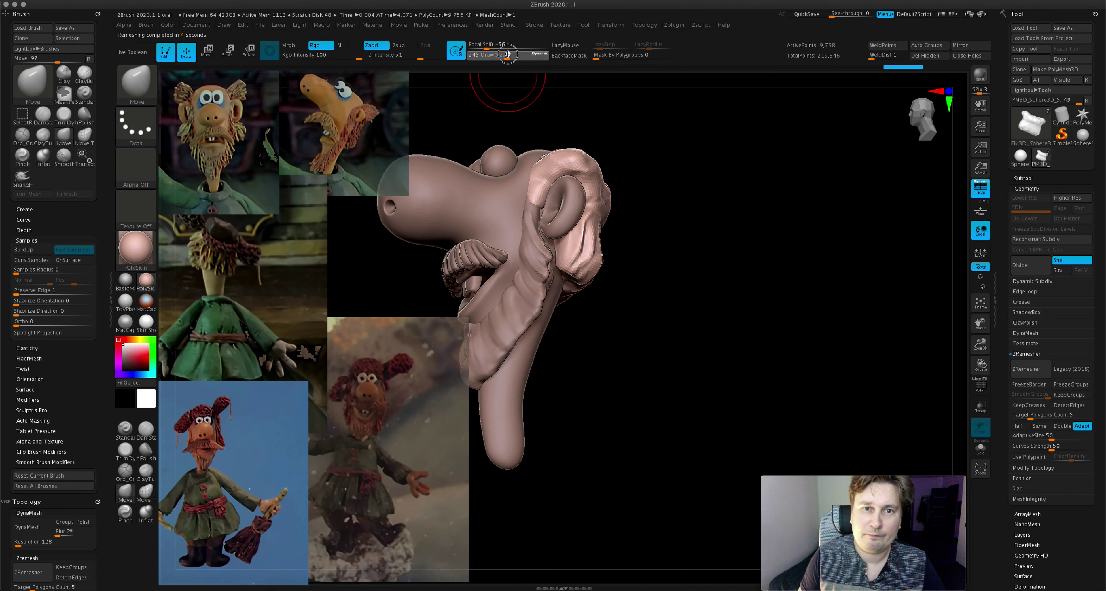
- Reshape and smooth the cap into a rounder form with Move Topological and Shift-smoothing
left_click(146, 493)
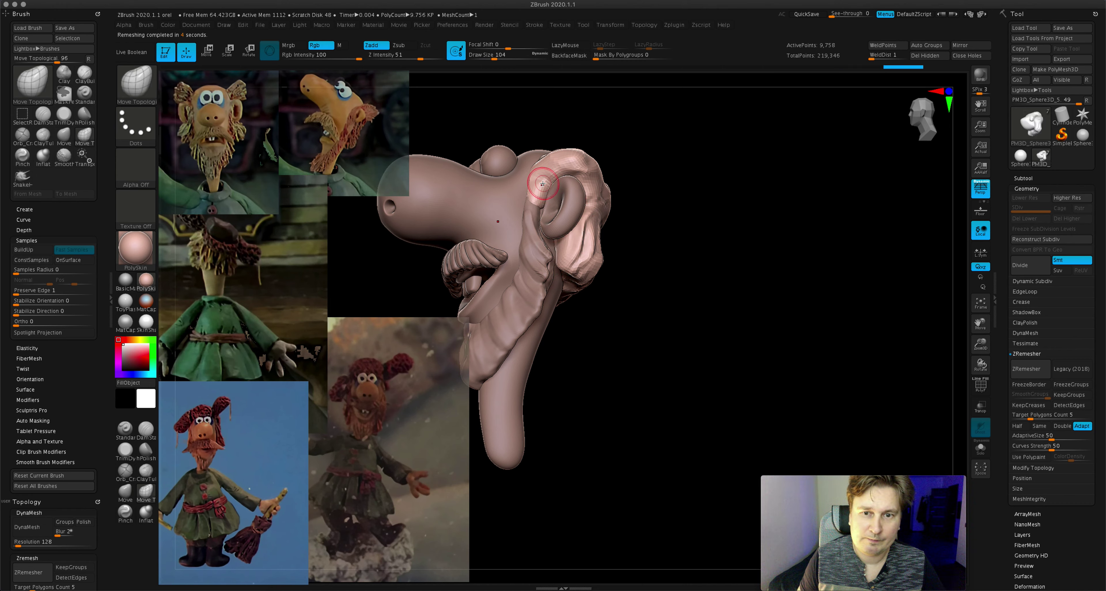
left_click_drag(542, 184, 556, 198)
key("shift")
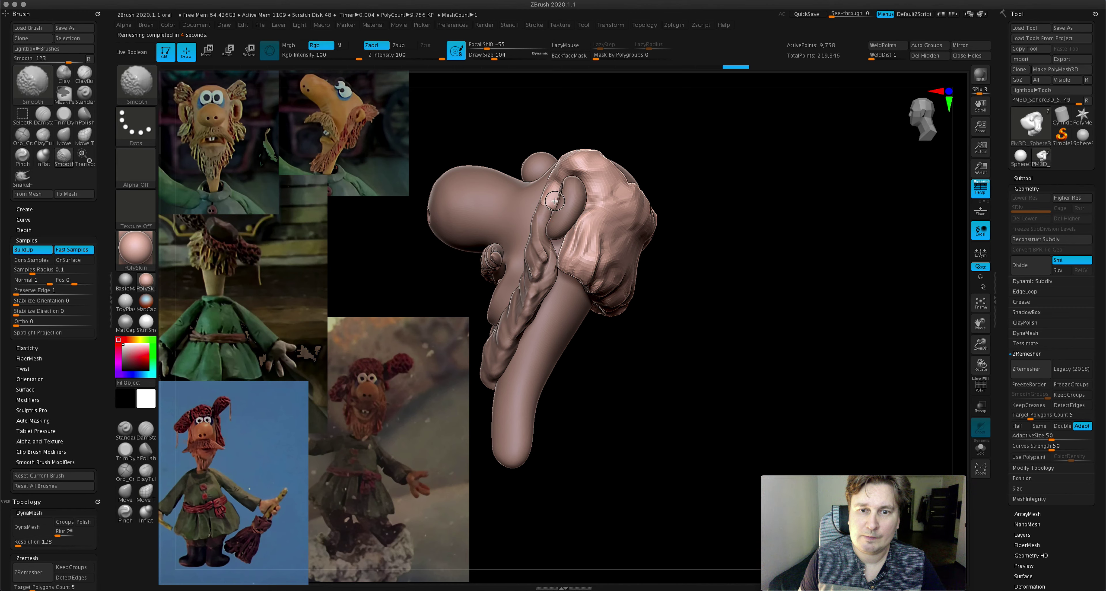
mouse_move(602, 298)
right_mouse_down()
mouse_move(622, 259)
mouse_move(663, 267)
mouse_move(670, 209)
mouse_move(624, 242)
mouse_move(644, 262)
mouse_move(646, 222)
mouse_move(640, 241)
right_mouse_up()
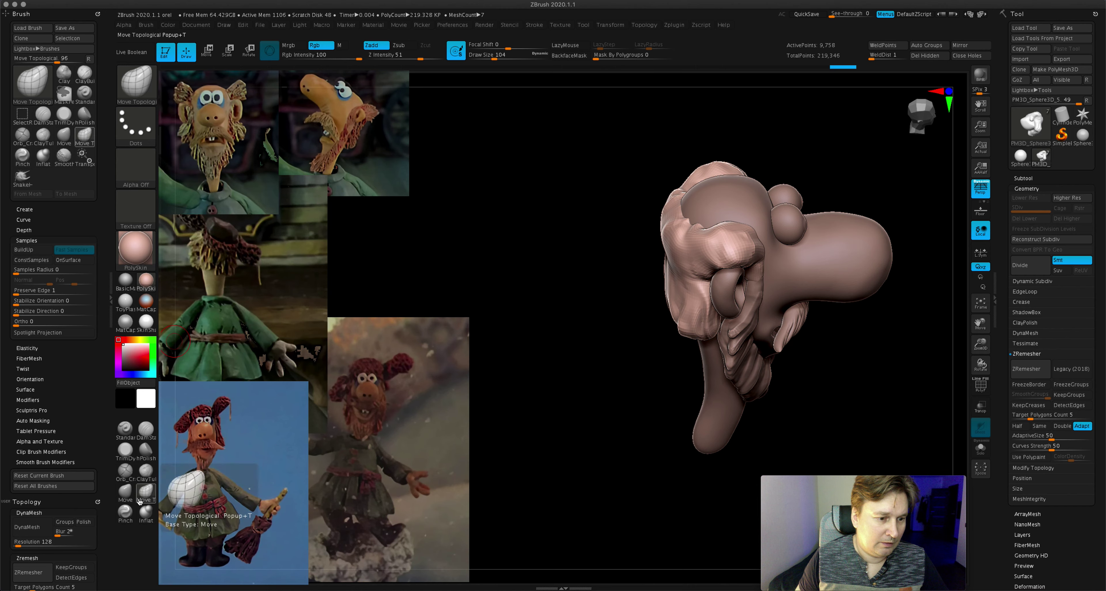
- Pull a puffed roll along the cap's top edge with the SnakeHook brush
left_click(136, 84)
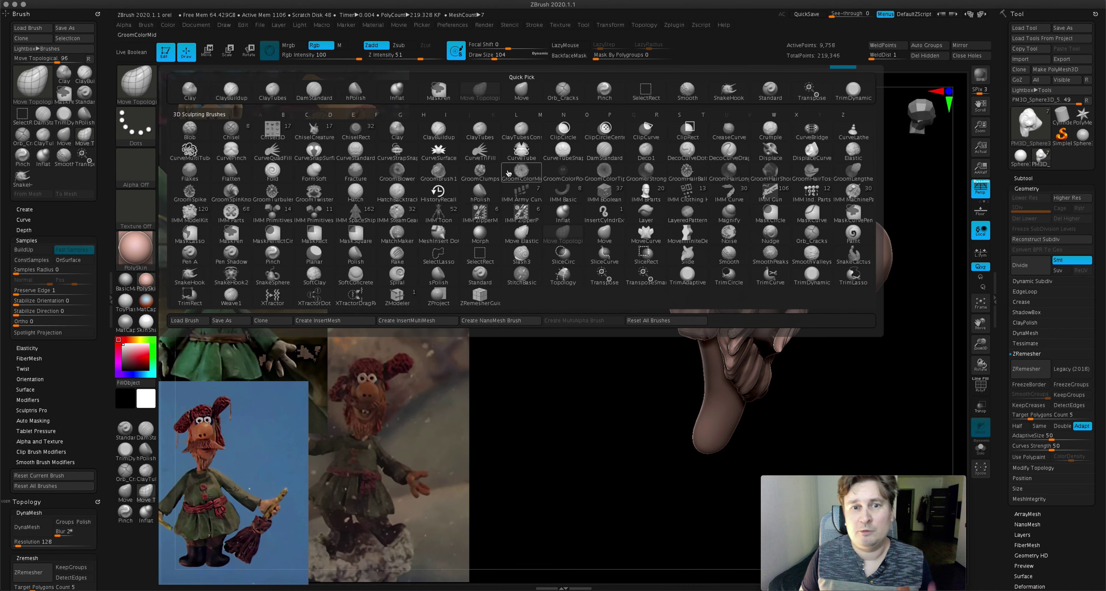
left_click(728, 90)
mouse_move(690, 192)
left_mouse_down()
mouse_move(666, 210)
mouse_move(663, 268)
mouse_move(650, 243)
left_mouse_up()
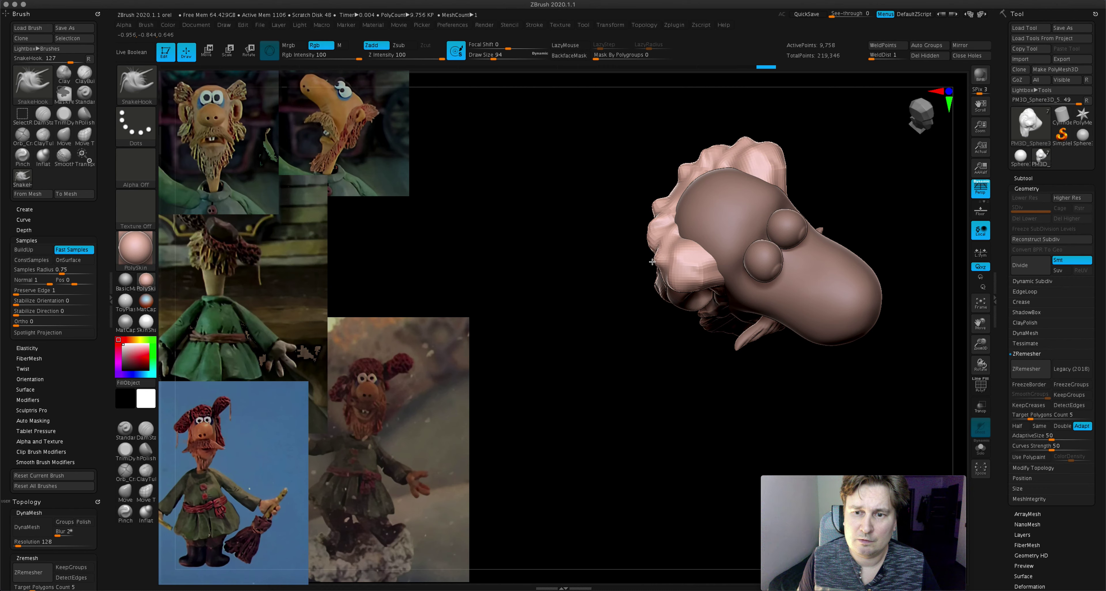
mouse_move(655, 199)
left_mouse_down()
mouse_move(716, 124)
mouse_move(724, 219)
mouse_move(687, 240)
left_mouse_up()
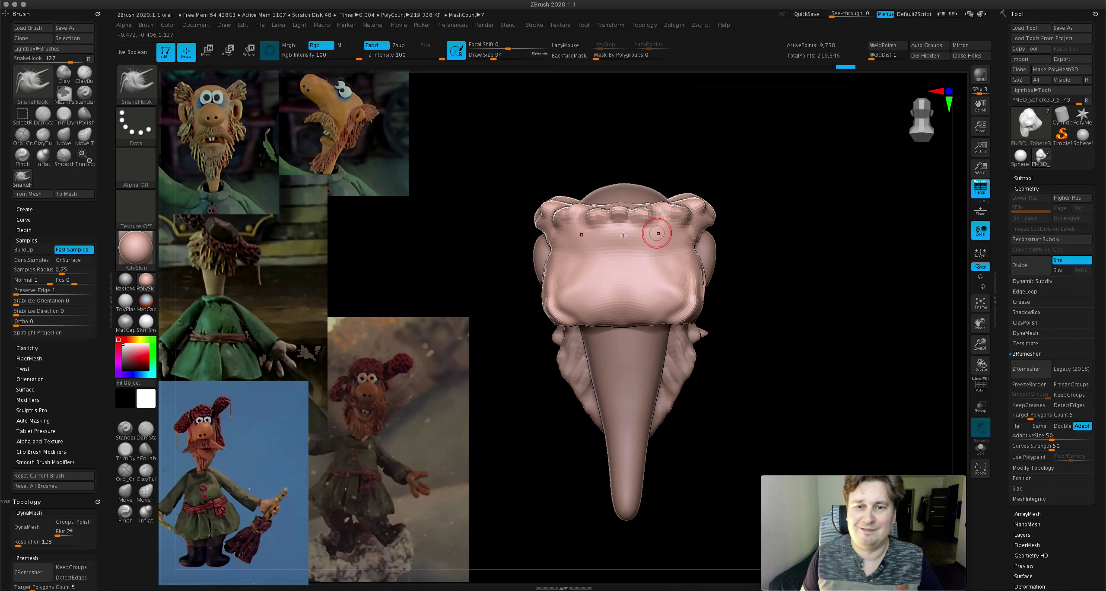
left_click(146, 471)
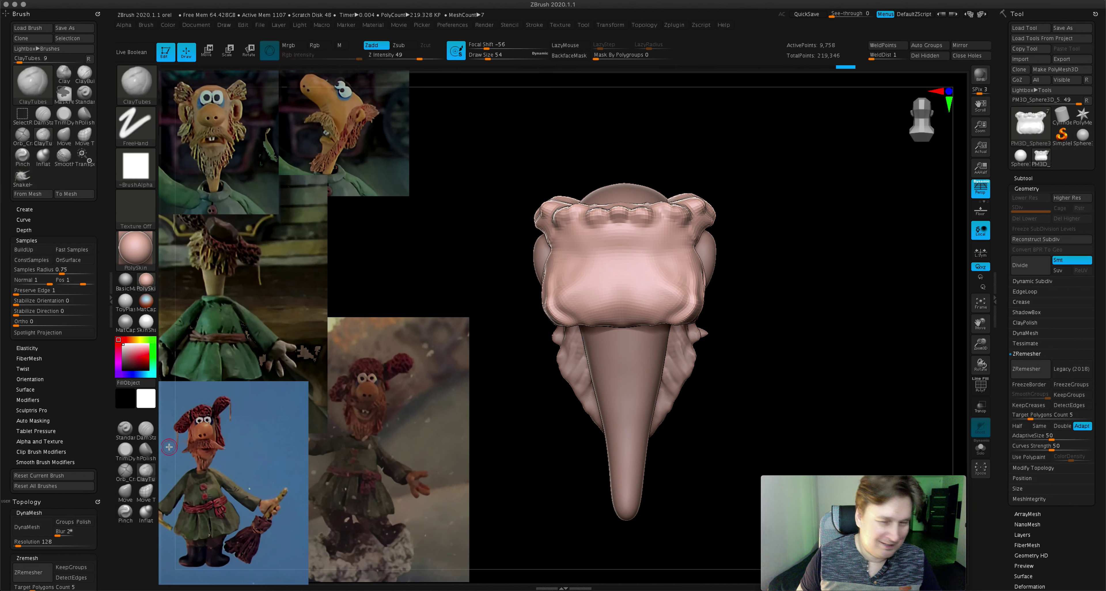
- Set ClayTubes to draw size 74 and subdivide the cap to 39,026 points
left_click_drag(735, 220, 709, 219)
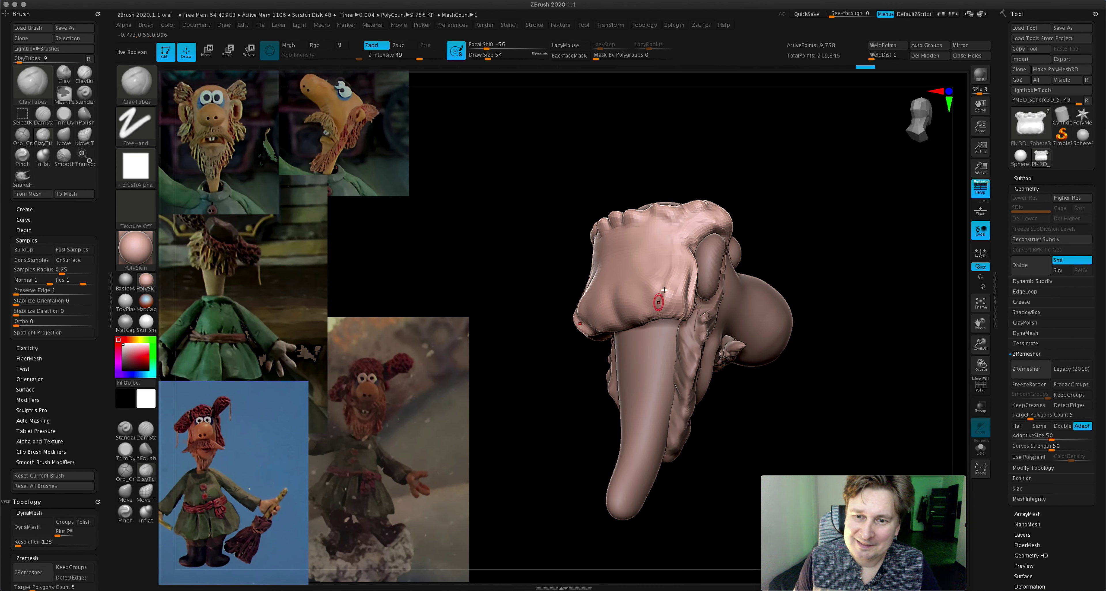
left_click_drag(486, 57, 490, 57)
left_click_drag(429, 279, 537, 301)
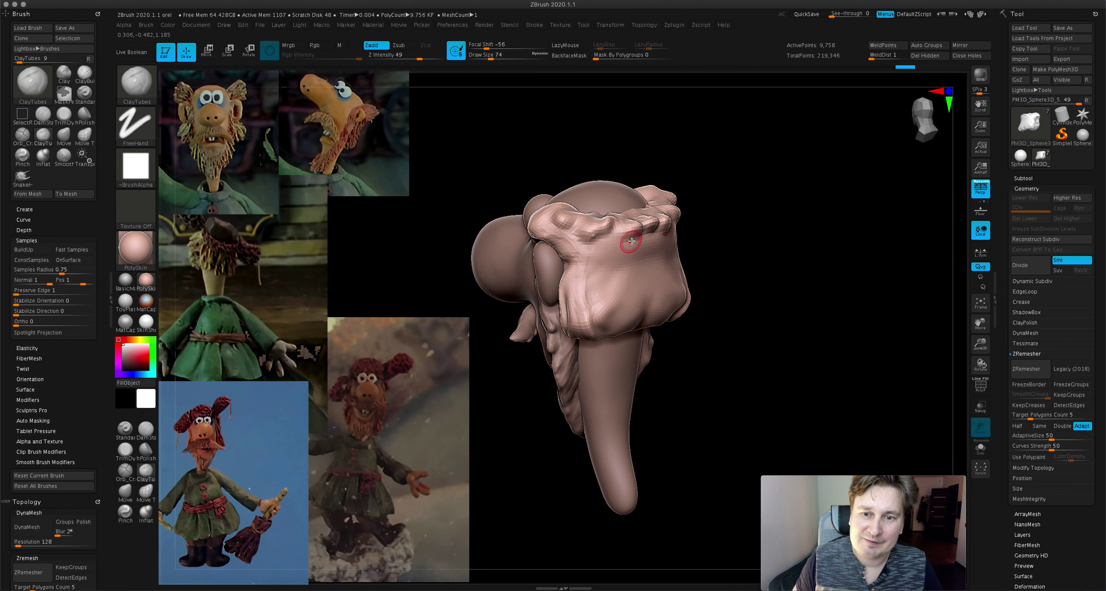
key("ctrl+d")
- Sculpt vertical clay ridges around the cap's front, middle and sides
mouse_move(592, 263)
left_mouse_down()
mouse_move(591, 325)
mouse_move(622, 328)
left_mouse_up()
right_click_drag(622, 329, 630, 280)
left_click_drag(642, 251, 656, 340)
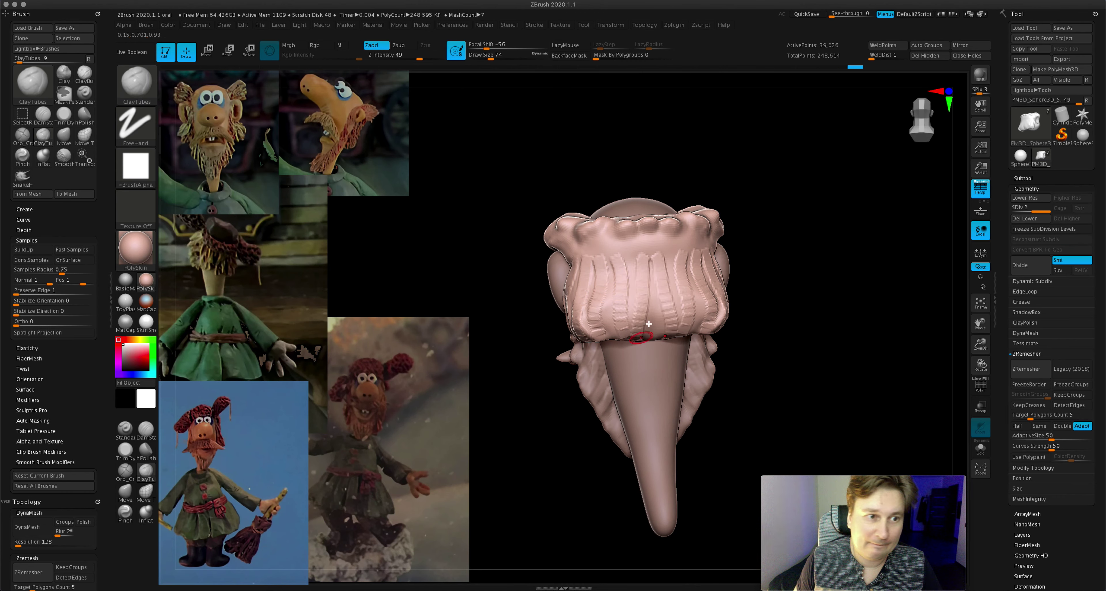
mouse_move(659, 254)
left_mouse_down()
mouse_move(650, 342)
mouse_move(631, 322)
left_mouse_up()
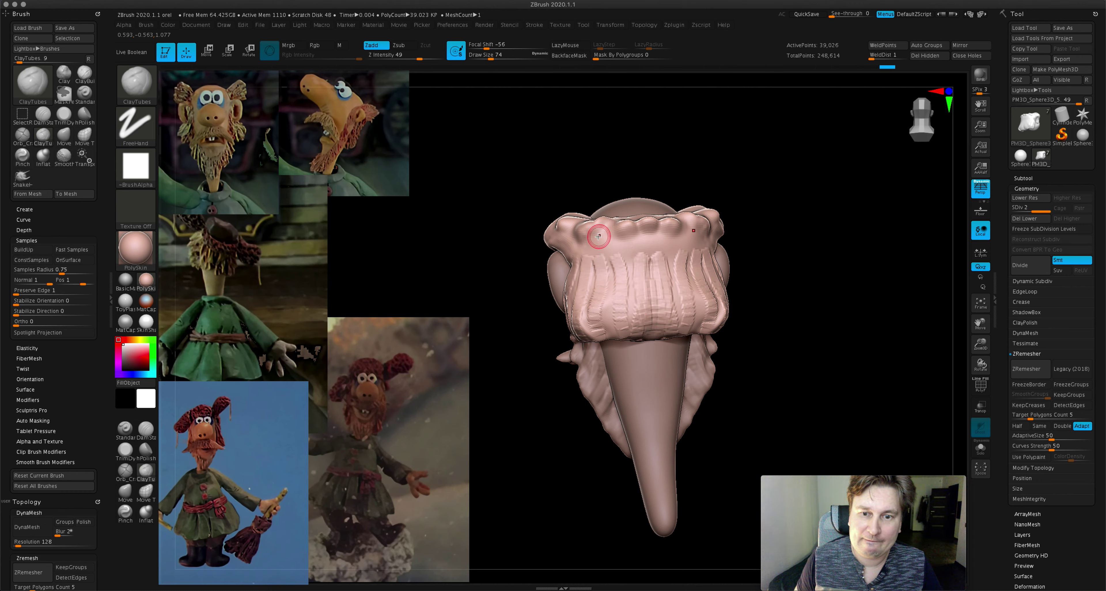
mouse_move(598, 225)
left_mouse_down()
mouse_move(597, 313)
mouse_move(575, 302)
left_mouse_up()
mouse_move(576, 302)
right_mouse_down()
mouse_move(534, 235)
mouse_move(555, 239)
mouse_move(515, 245)
right_mouse_up()
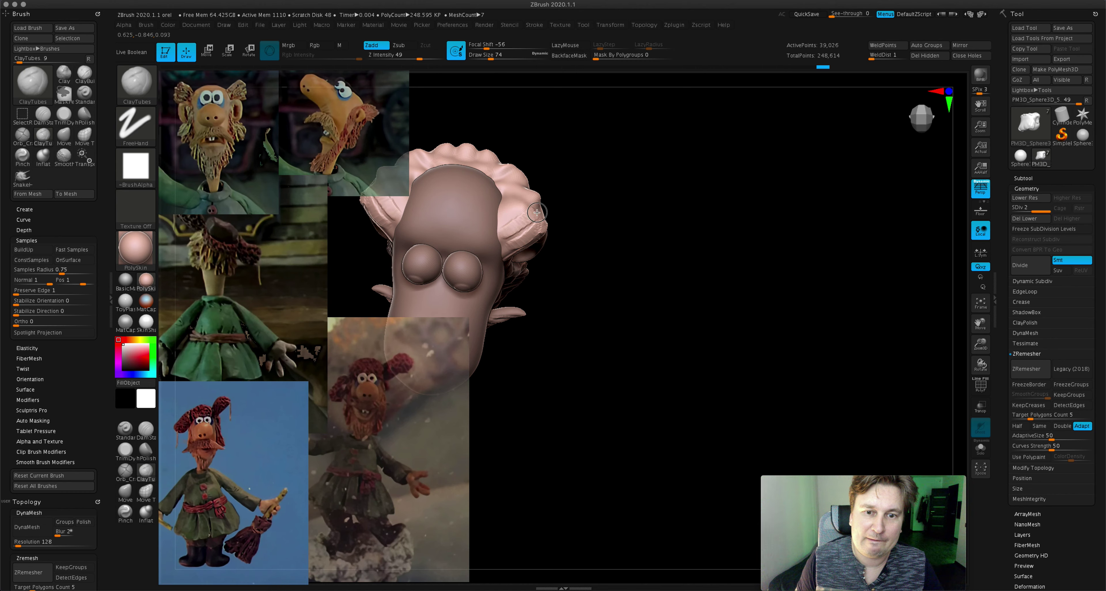
mouse_move(528, 202)
right_mouse_down()
mouse_move(518, 217)
mouse_move(522, 182)
right_mouse_up()
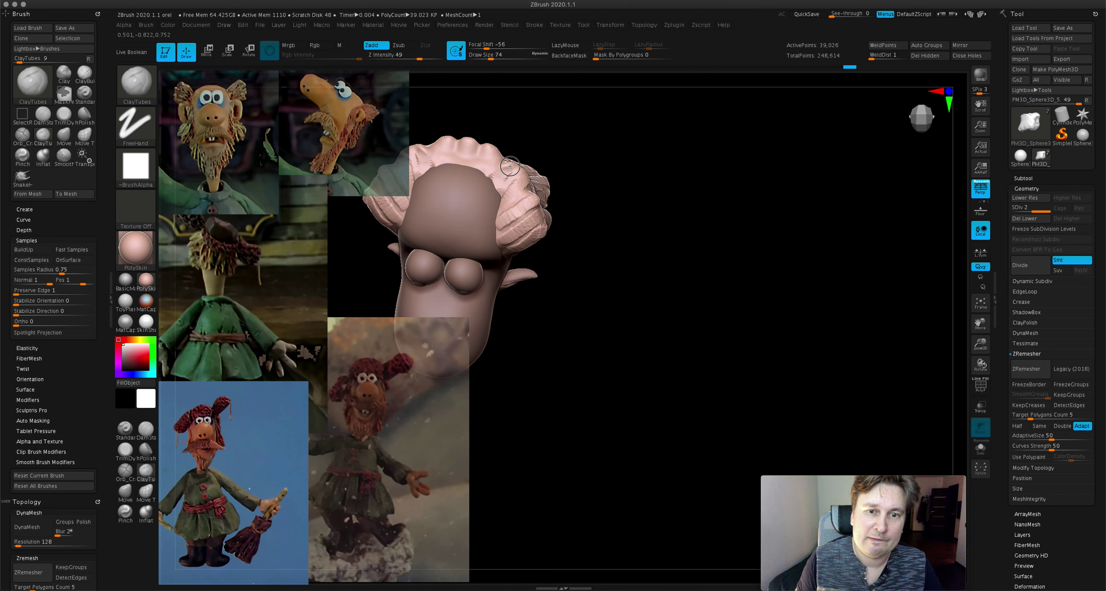
left_click_drag(461, 174, 523, 184)
right_click_drag(523, 185, 547, 155)
right_click_drag(999, 376, 667, 234)
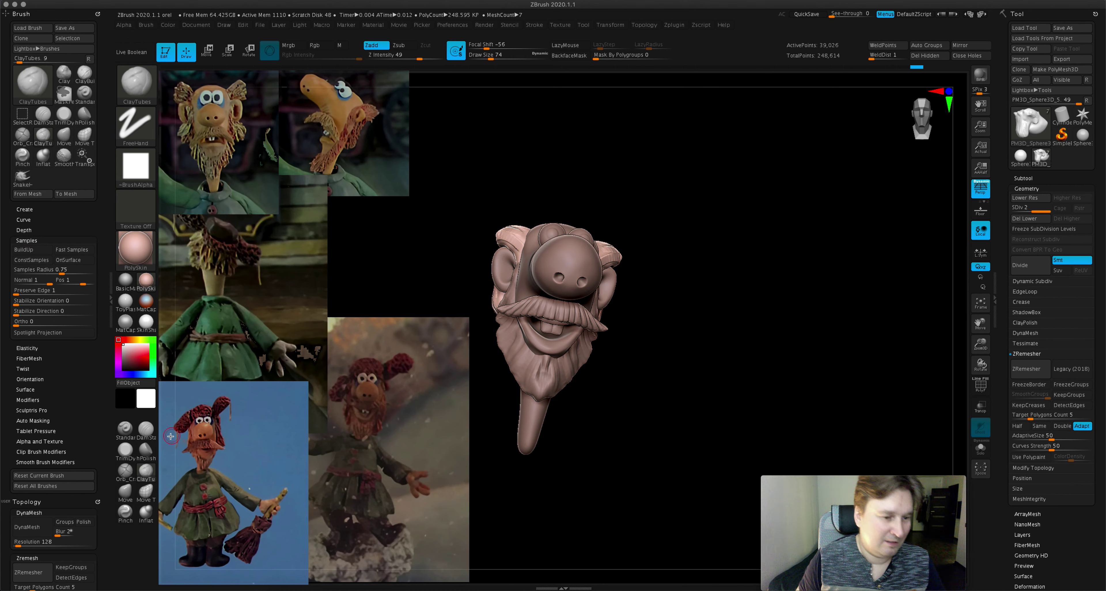
- With a Move brush at draw size 197, pull both ears in toward the skull symmetrically
key("b")
key("m")
key("v")
left_click_drag(507, 55, 511, 54)
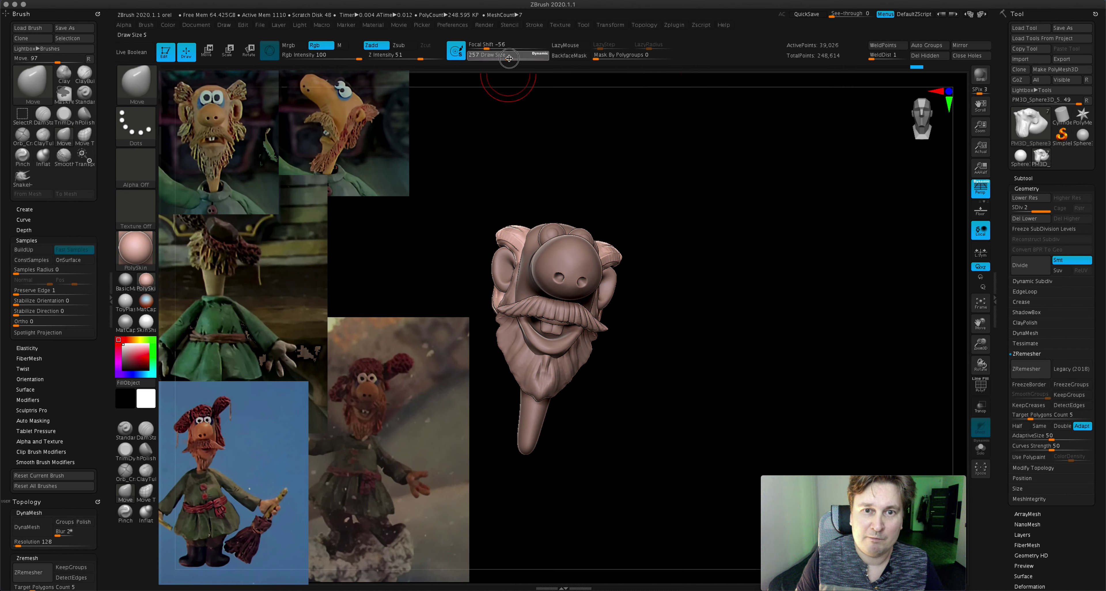
mouse_move(533, 222)
right_mouse_down()
mouse_move(538, 249)
mouse_move(538, 230)
mouse_move(587, 269)
mouse_move(644, 258)
mouse_move(703, 280)
mouse_move(691, 289)
mouse_move(720, 309)
right_mouse_up()
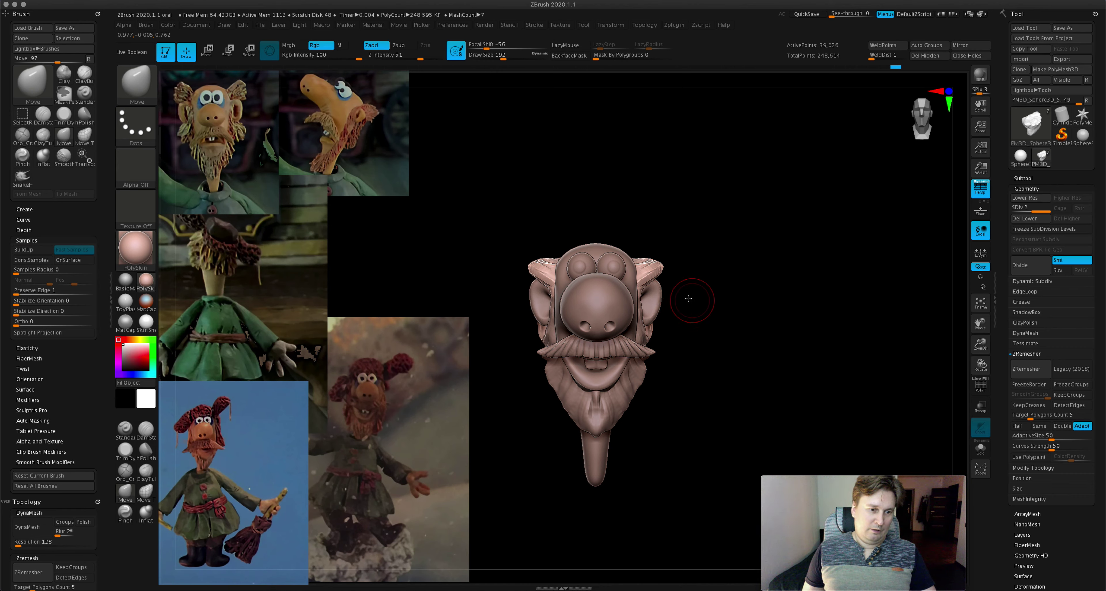
left_click_drag(663, 264, 656, 265)
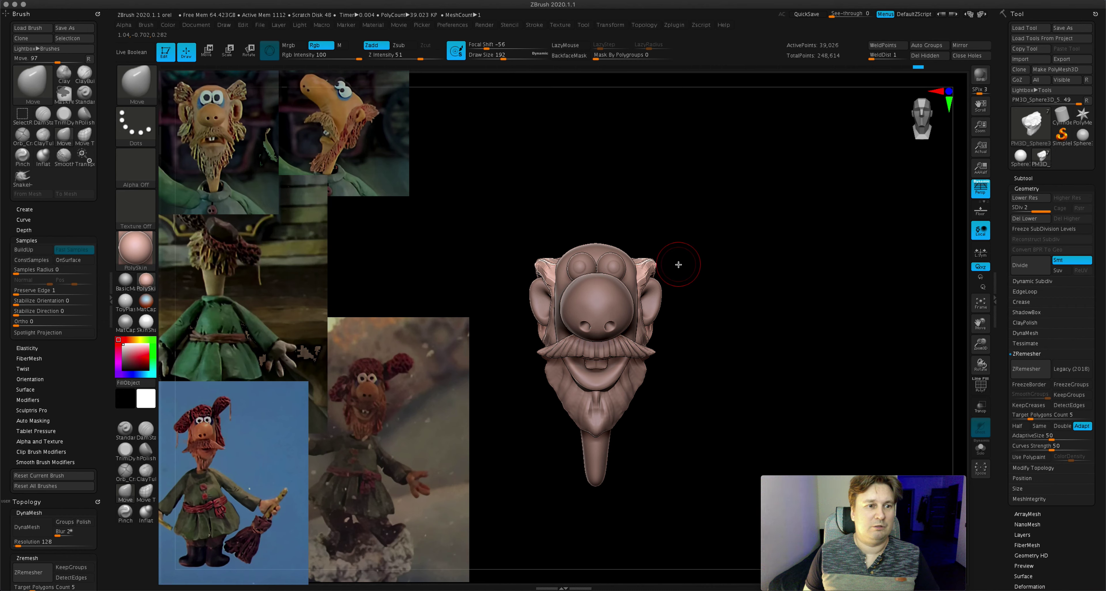
mouse_move(677, 263)
left_mouse_down()
mouse_move(659, 268)
mouse_move(727, 262)
mouse_move(671, 276)
mouse_move(682, 298)
mouse_move(806, 296)
left_mouse_up()
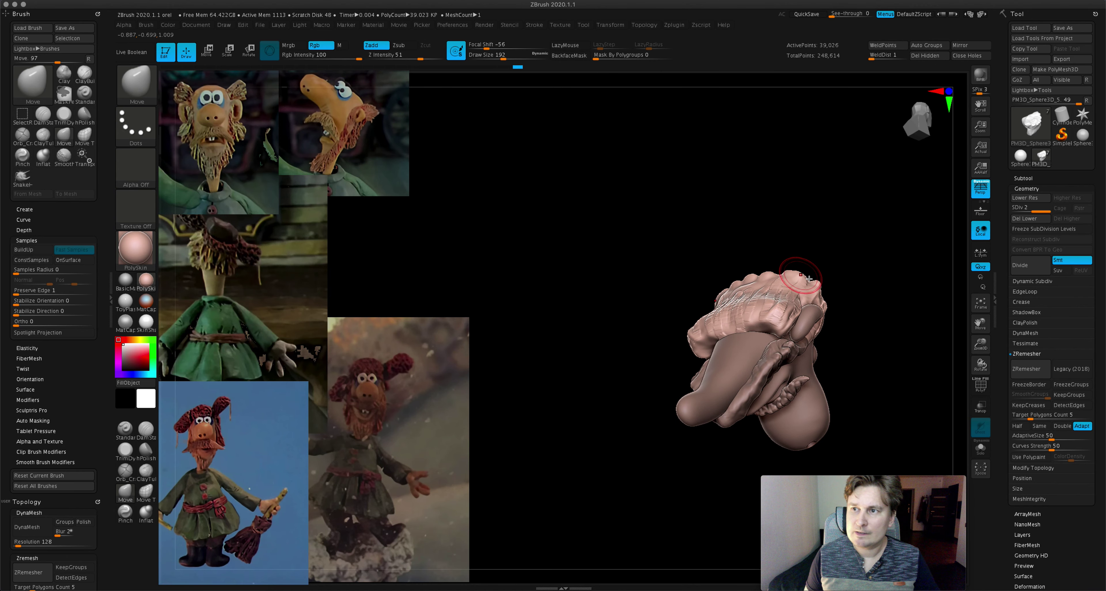
mouse_move(755, 330)
left_mouse_down()
mouse_move(789, 319)
mouse_move(704, 324)
left_mouse_up()
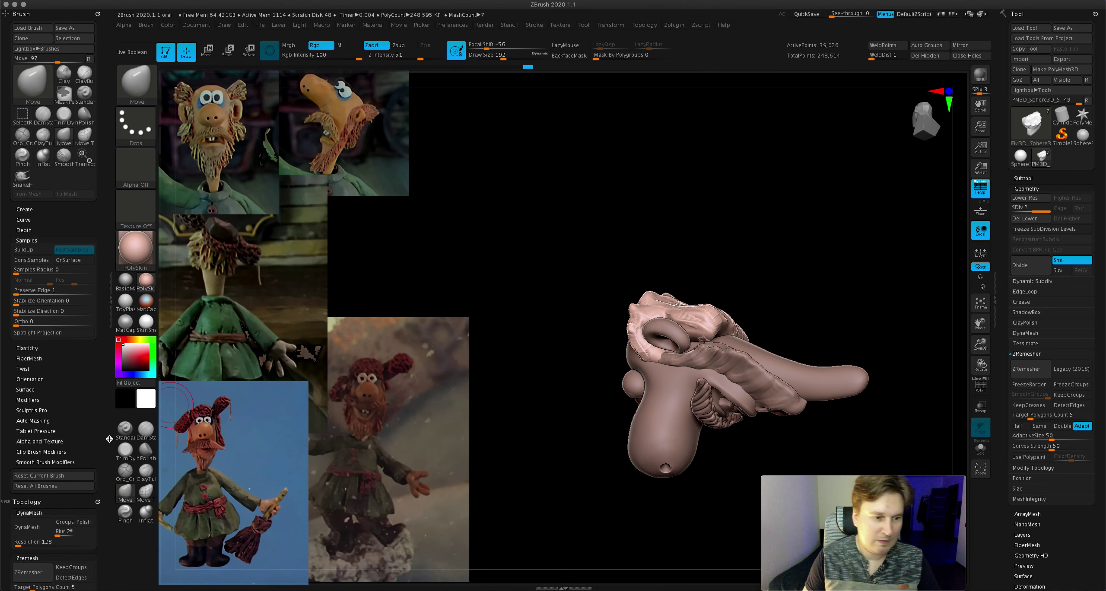
- Select the SnakeHook brush and turn the head to view the hair from behind
key("b")
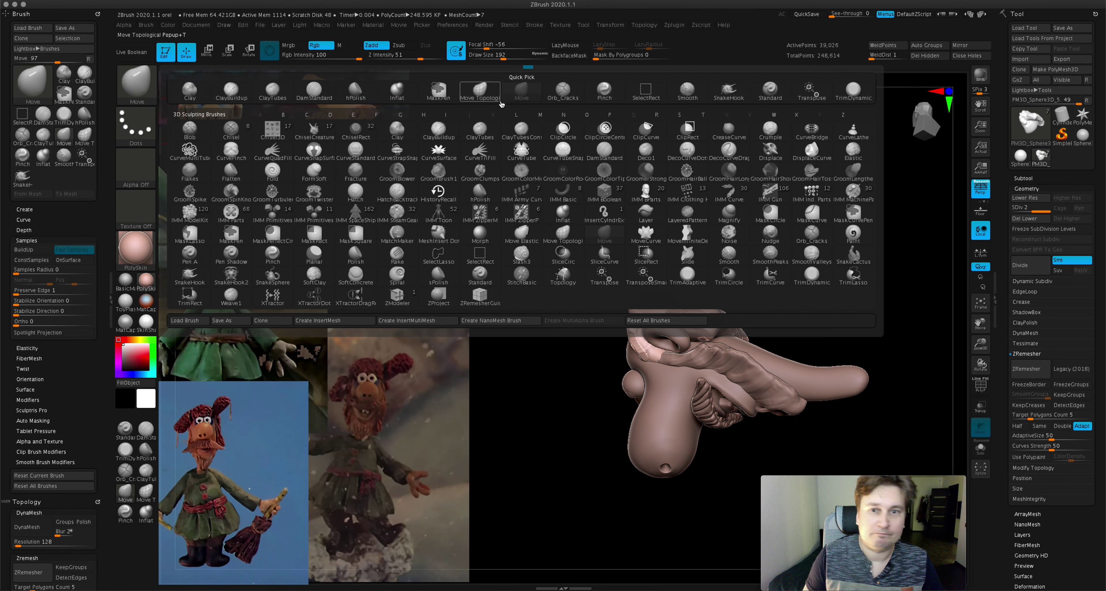
key("s")
key("h")
mouse_move(708, 317)
left_mouse_down()
mouse_move(737, 364)
mouse_move(731, 336)
mouse_move(701, 316)
mouse_move(712, 318)
left_mouse_up()
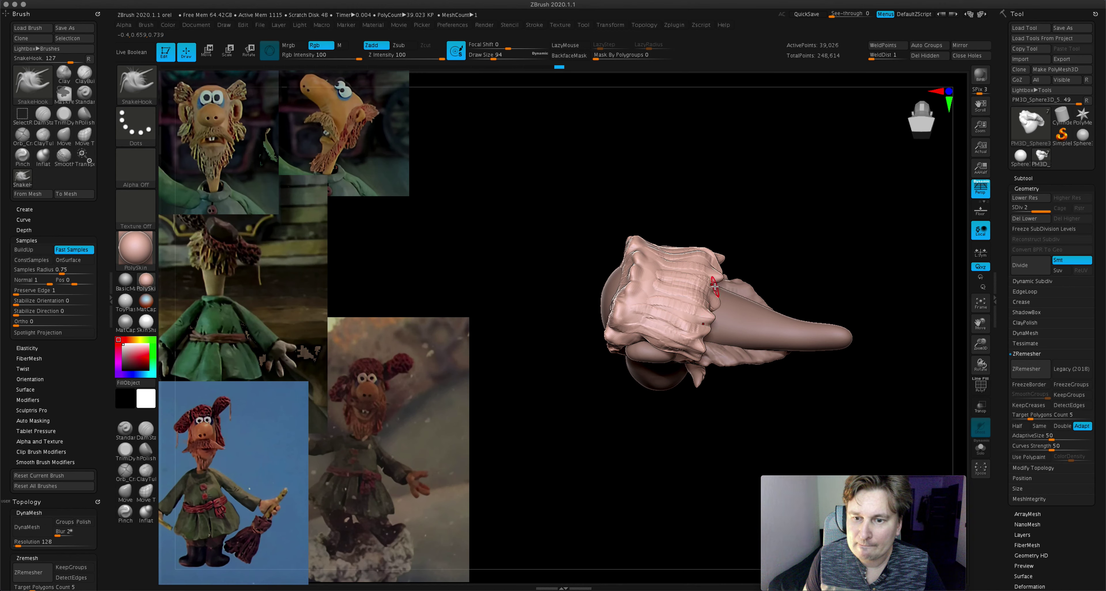
mouse_move(706, 291)
left_mouse_down()
mouse_move(705, 325)
mouse_move(798, 296)
left_mouse_up()
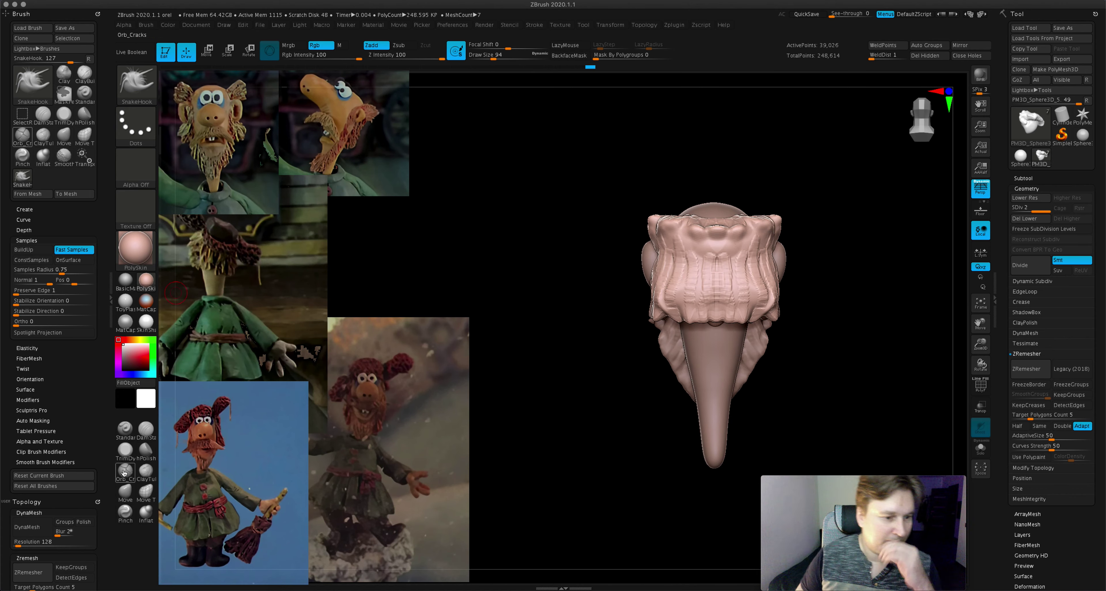
- With an enlarged Move brush, bulge both sides of the hair mass outward
left_click(125, 490)
left_click_drag(502, 57, 515, 57)
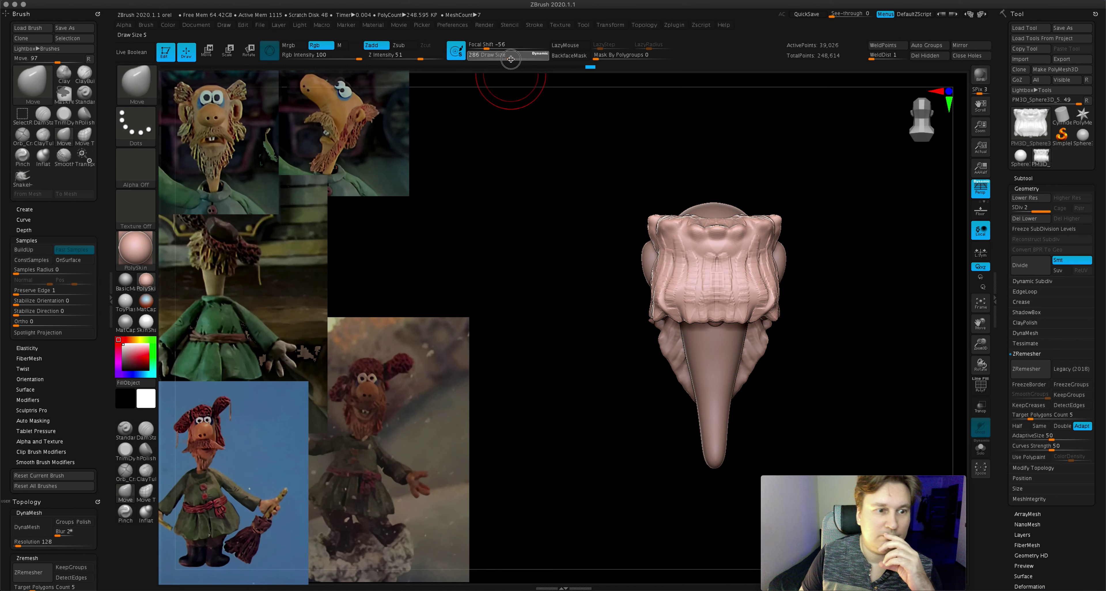
left_click_drag(772, 304, 791, 304)
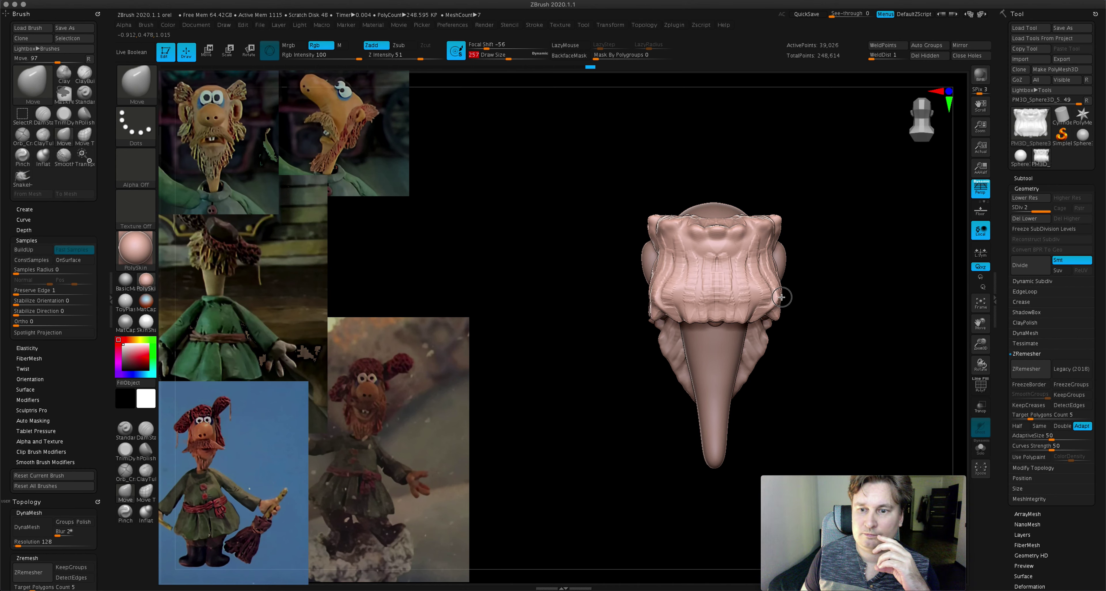
mouse_move(791, 304)
left_mouse_down()
mouse_move(795, 254)
mouse_move(772, 281)
left_mouse_up()
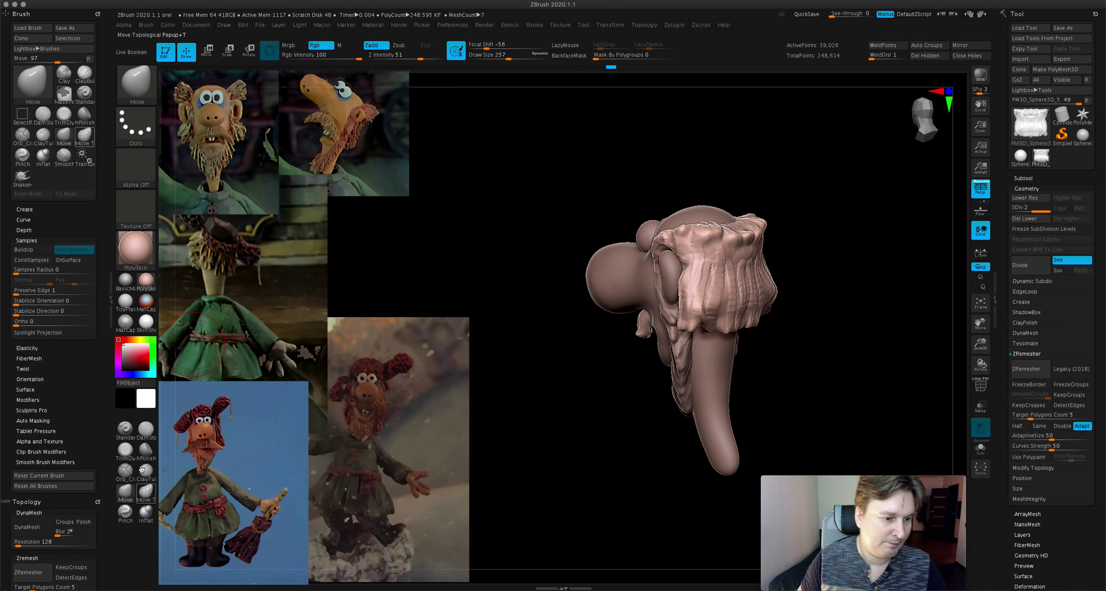
- Reselect SnakeHook from the brush palette and turn the head to a side view
left_click(137, 84)
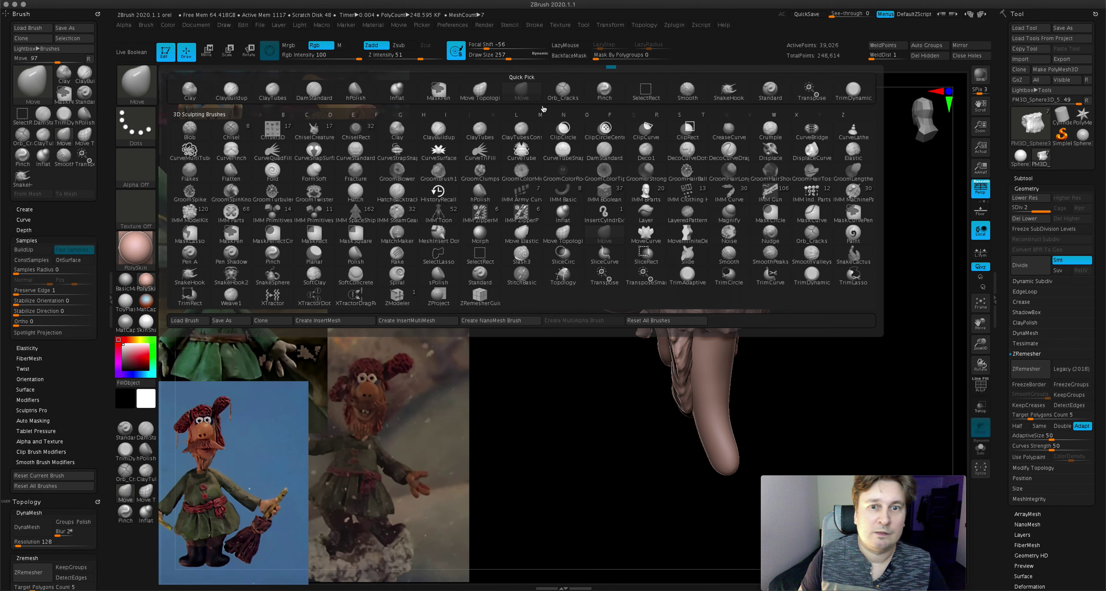
left_click(728, 90)
mouse_move(699, 278)
left_mouse_down()
mouse_move(725, 290)
mouse_move(705, 333)
left_mouse_up()
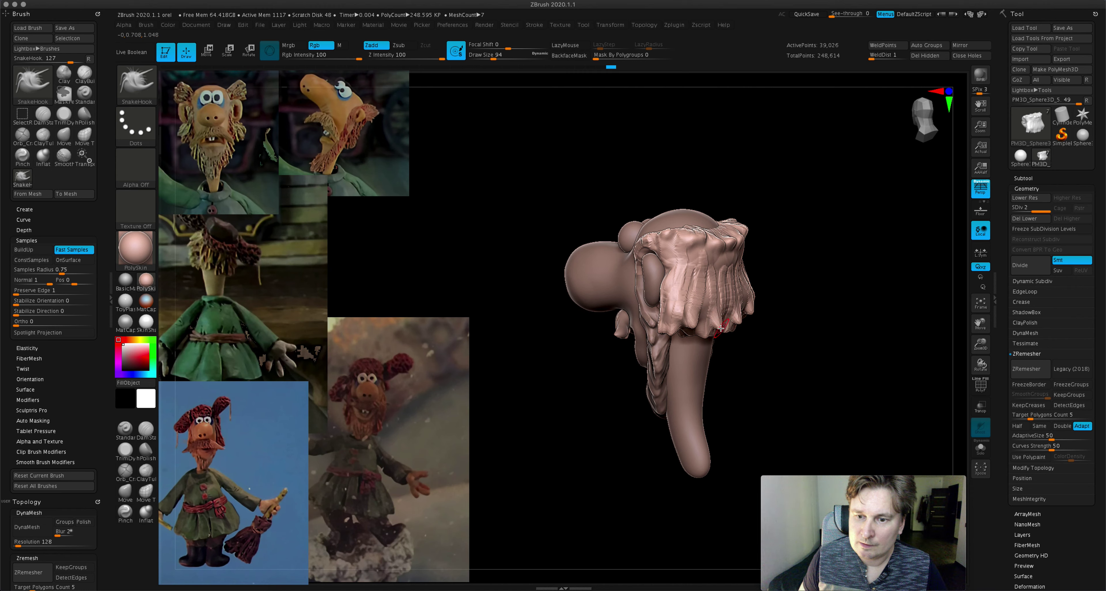
mouse_move(705, 285)
left_mouse_down()
mouse_move(693, 300)
mouse_move(704, 295)
left_mouse_up()
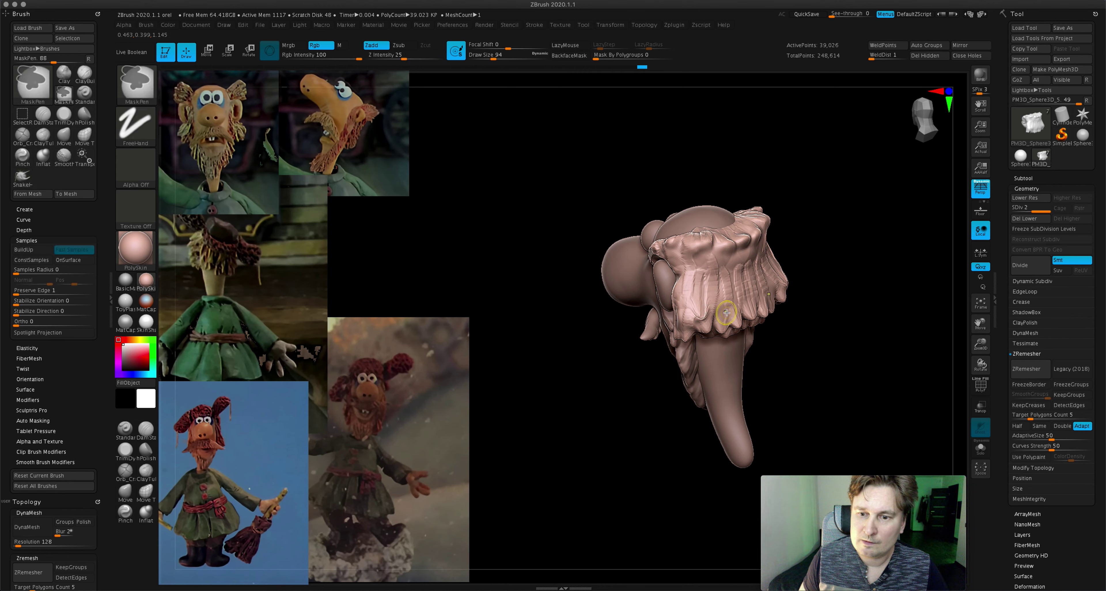
- Turn the nose toward the viewer and carve DamStandard grooves across the hair mass
mouse_move(724, 317)
right_mouse_down()
mouse_move(720, 304)
mouse_move(705, 308)
mouse_move(727, 296)
mouse_move(745, 314)
mouse_move(729, 296)
mouse_move(693, 319)
mouse_move(734, 289)
mouse_move(715, 301)
mouse_move(765, 241)
right_mouse_up()
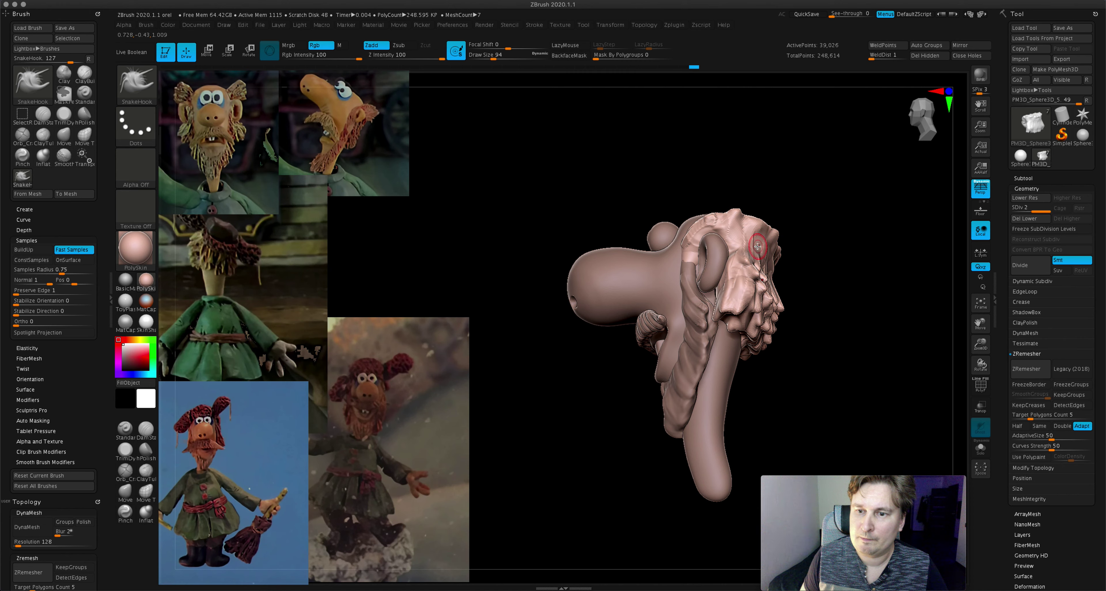
mouse_move(755, 212)
right_mouse_down()
mouse_move(777, 220)
mouse_move(768, 254)
right_mouse_up()
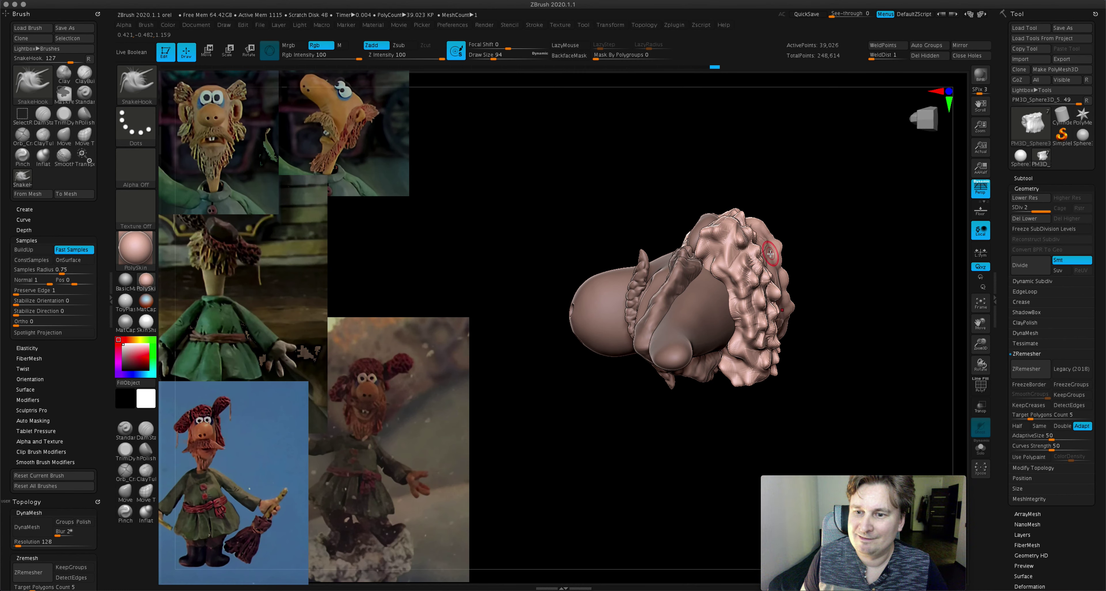
mouse_move(628, 321)
left_mouse_down()
mouse_move(622, 353)
mouse_move(553, 274)
left_mouse_up()
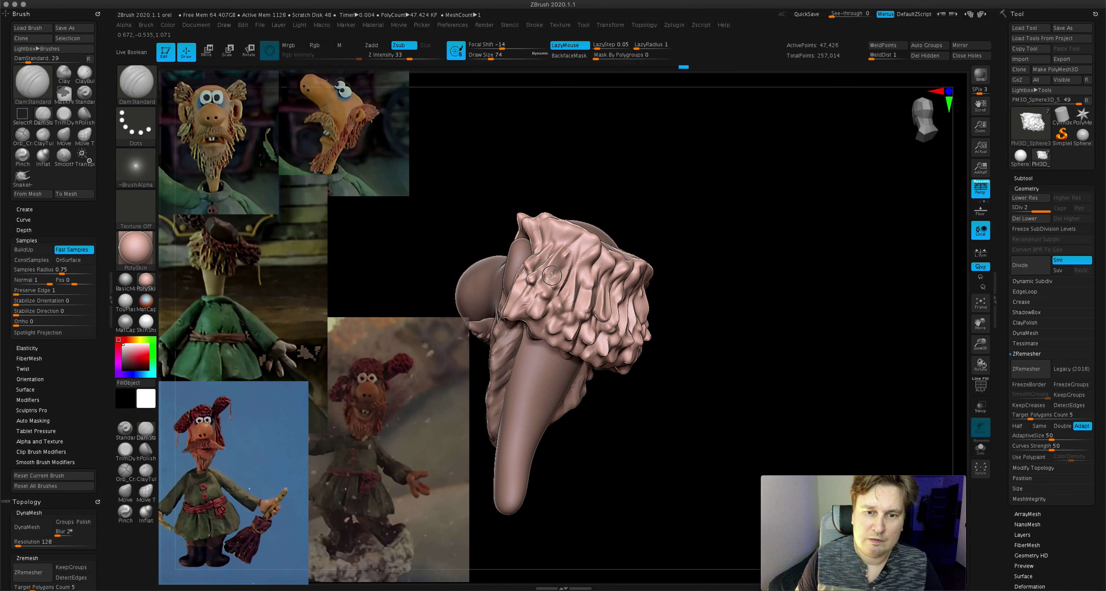
- Zoom out, view the head from behind and isolate the hair subtool alone
left_click_drag(535, 310, 644, 318)
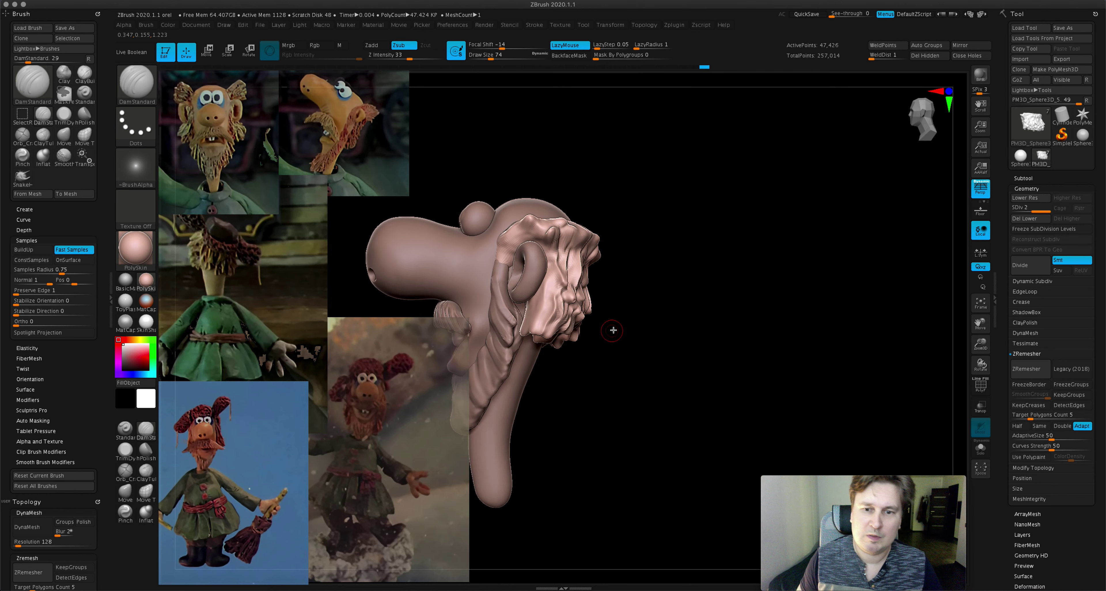
left_click_drag(980, 344, 945, 339)
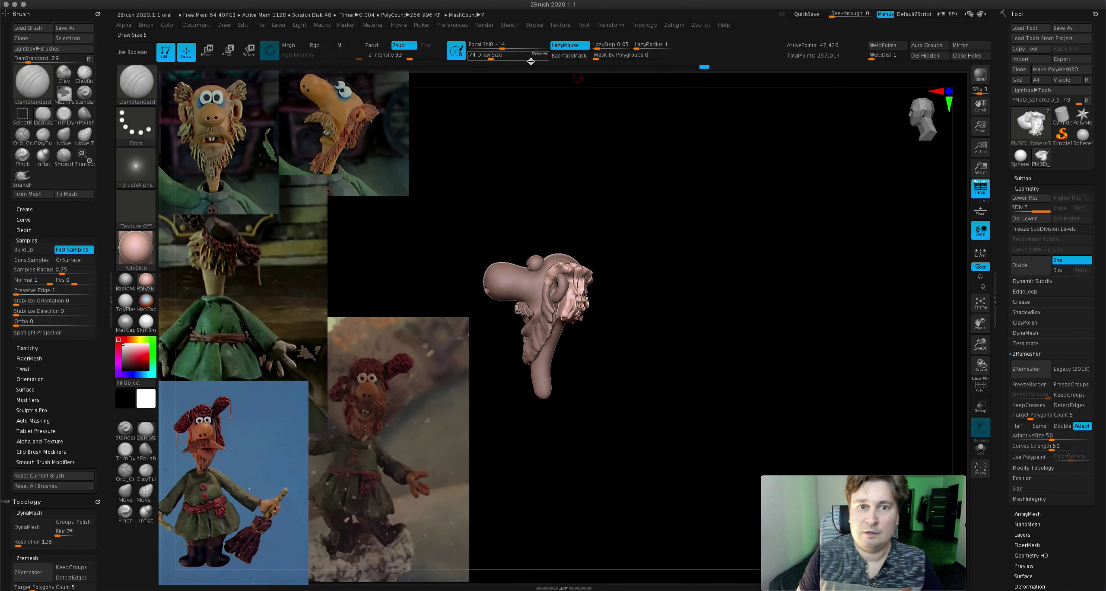
left_click_drag(606, 246, 575, 239)
key("ctrl+shift")
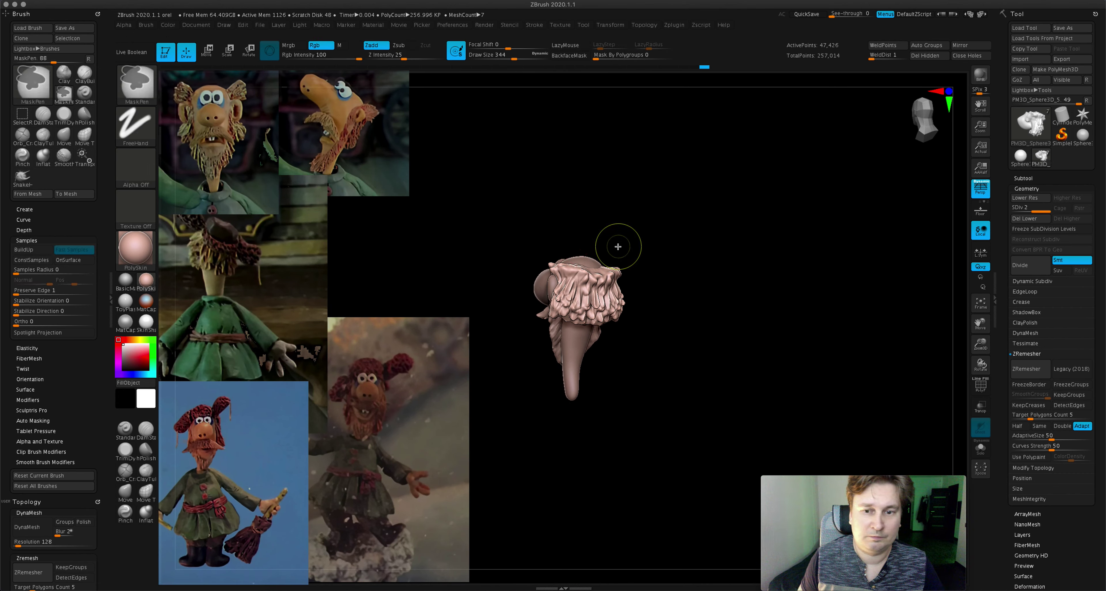
left_click(598, 259, "ctrl+shift")
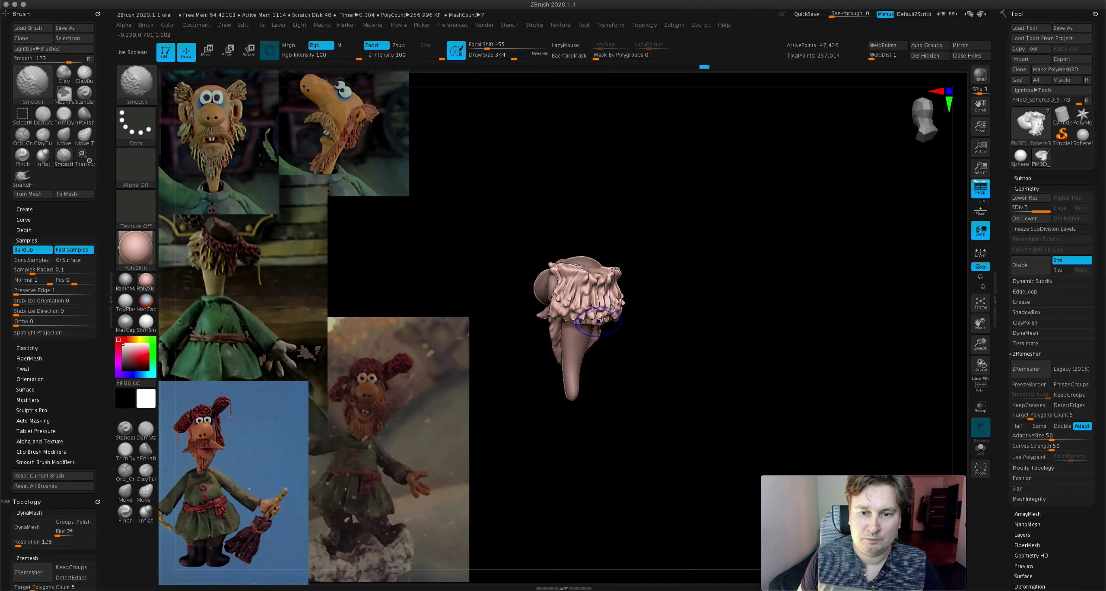
- Inspect the isolated hair from the side and front, then unhide all seven subtools
left_click_drag(598, 259, 614, 278)
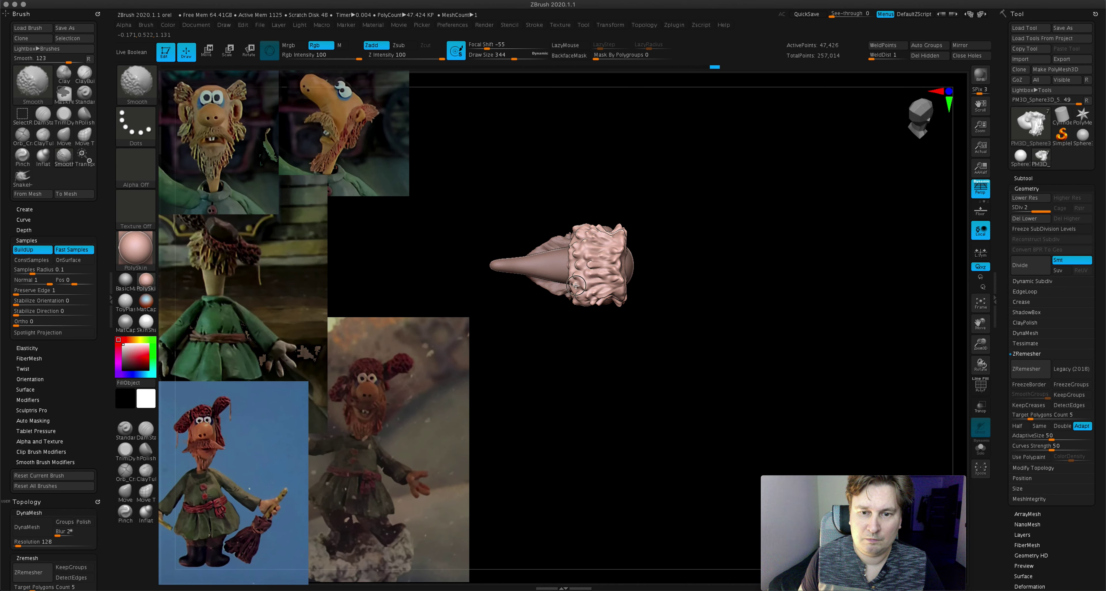
mouse_move(635, 206)
left_mouse_down("shift")
mouse_move(659, 180)
mouse_move(671, 230)
mouse_move(706, 249)
mouse_move(664, 242)
mouse_move(646, 257)
mouse_move(728, 262)
mouse_move(751, 240)
mouse_move(721, 251)
mouse_move(726, 237)
mouse_move(674, 222)
mouse_move(639, 230)
left_mouse_up("shift")
left_click(706, 249, "ctrl+shift")
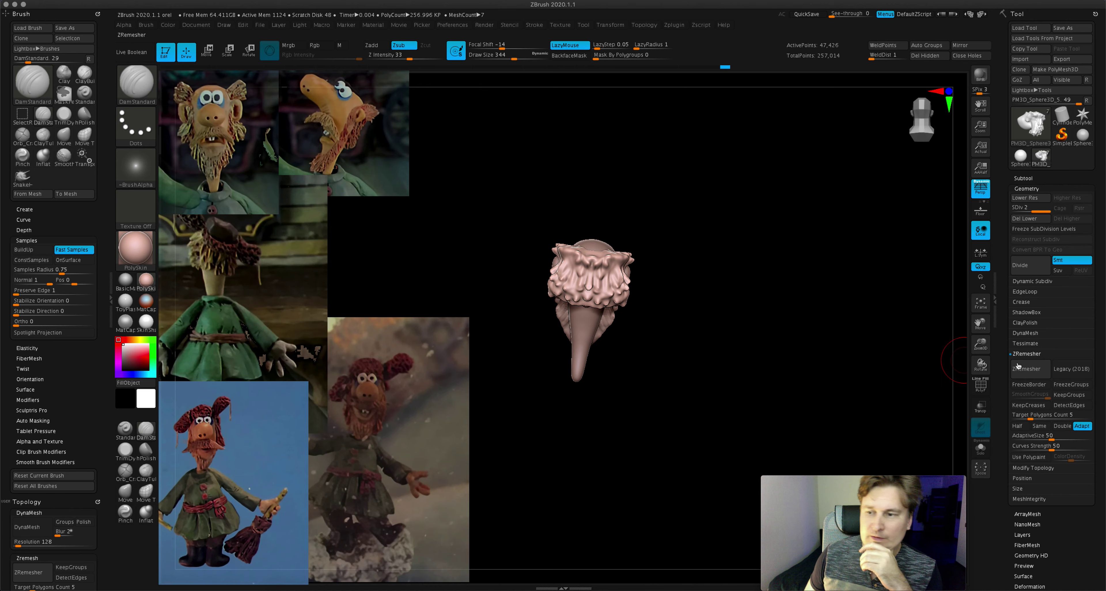
scroll(730, 345, "up", 5)
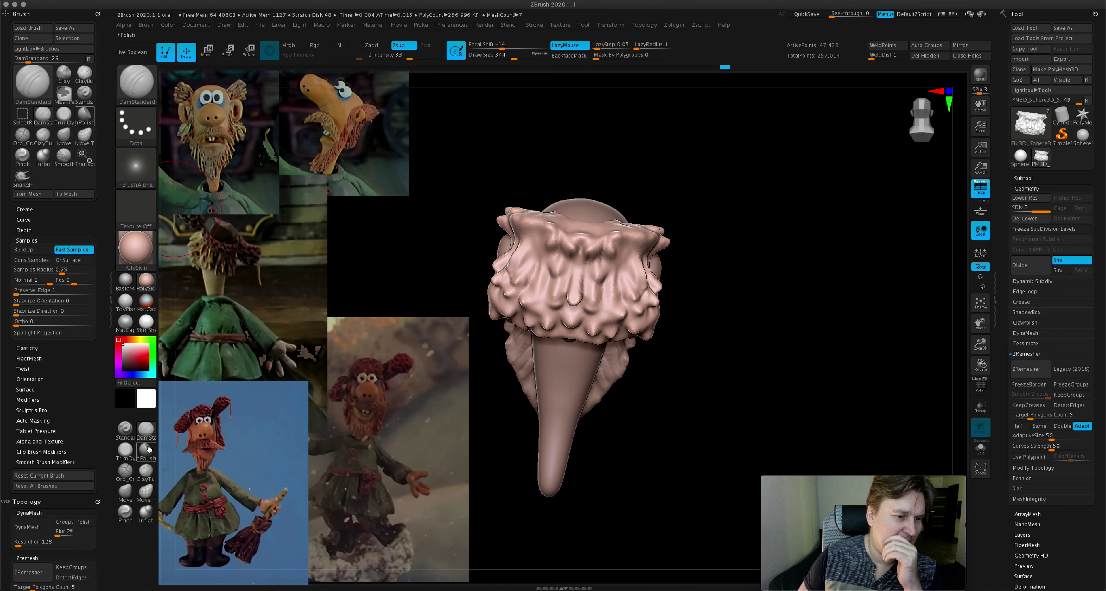
left_click(150, 69)
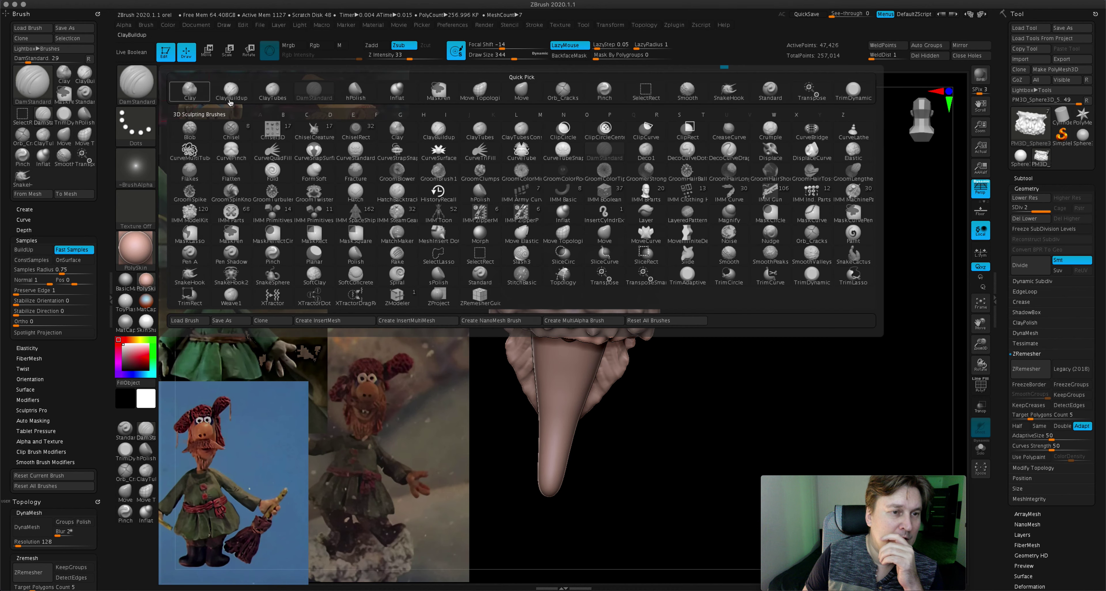
- Add vertical ClayBuildup grooves on the hair, then orbit around it from several angles
left_click(247, 97)
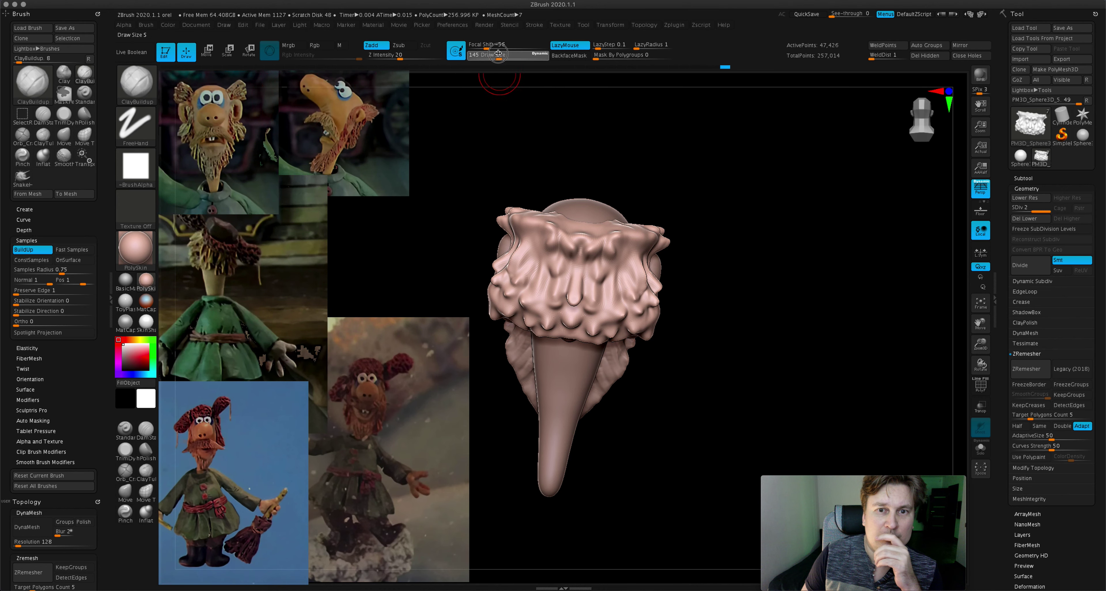
mouse_move(534, 249)
left_mouse_down()
mouse_move(521, 316)
mouse_move(536, 332)
mouse_move(558, 331)
mouse_move(512, 285)
mouse_move(515, 300)
left_mouse_up()
right_click_drag(512, 283, 496, 267)
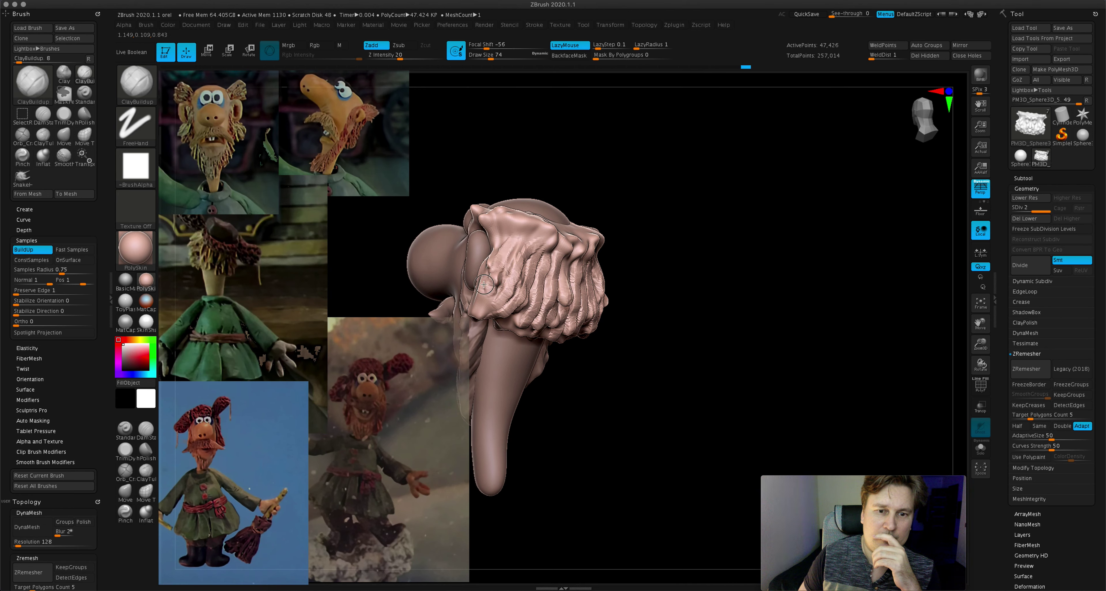
right_click_drag(505, 214, 537, 199)
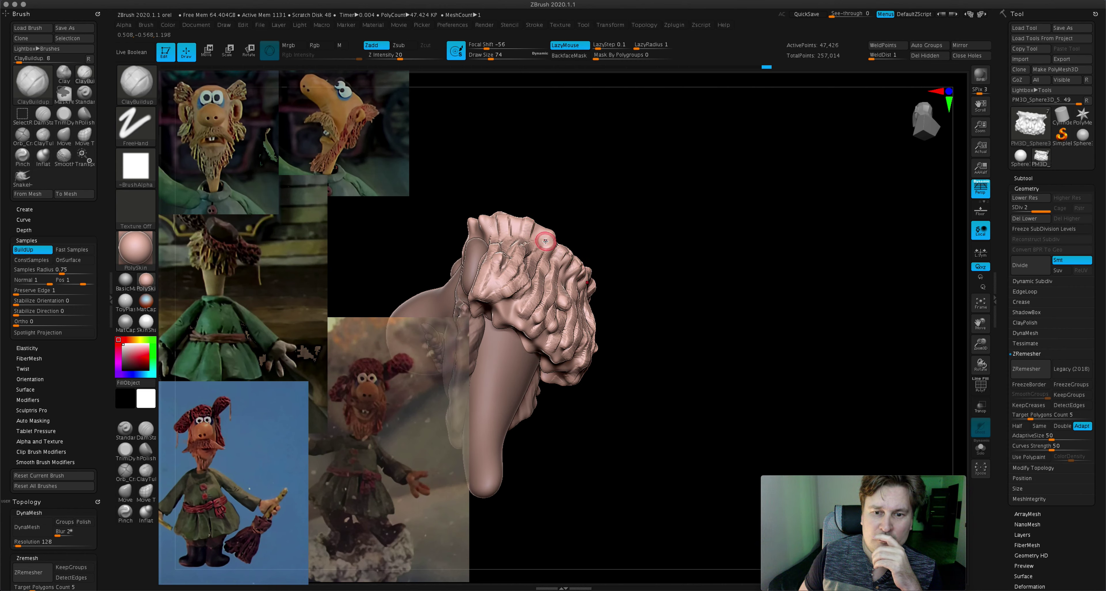
right_click_drag(545, 285, 567, 296)
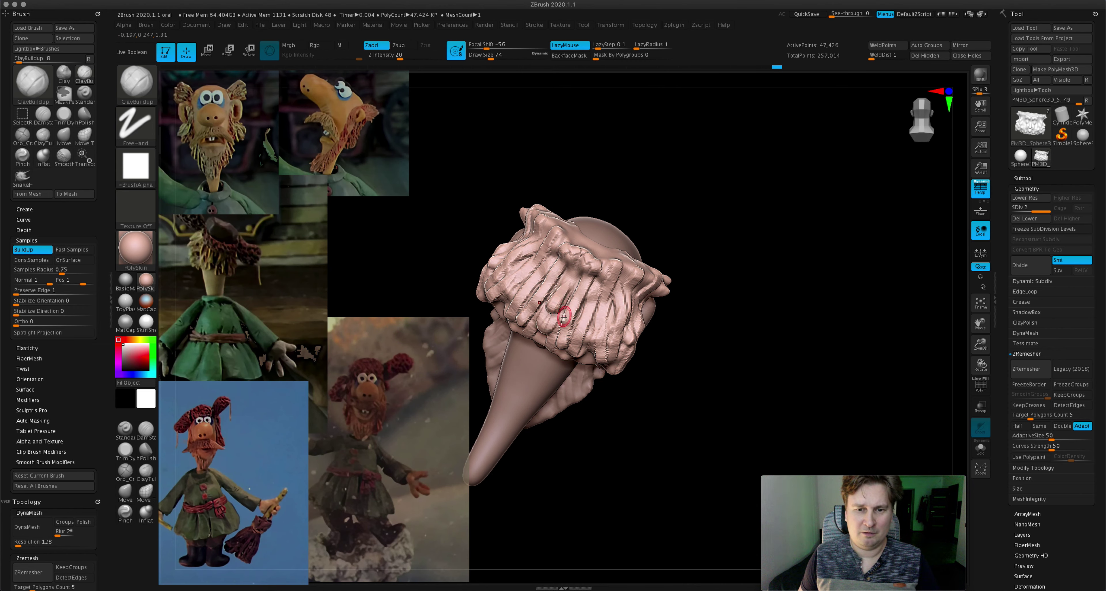
right_click_drag(575, 322, 548, 293)
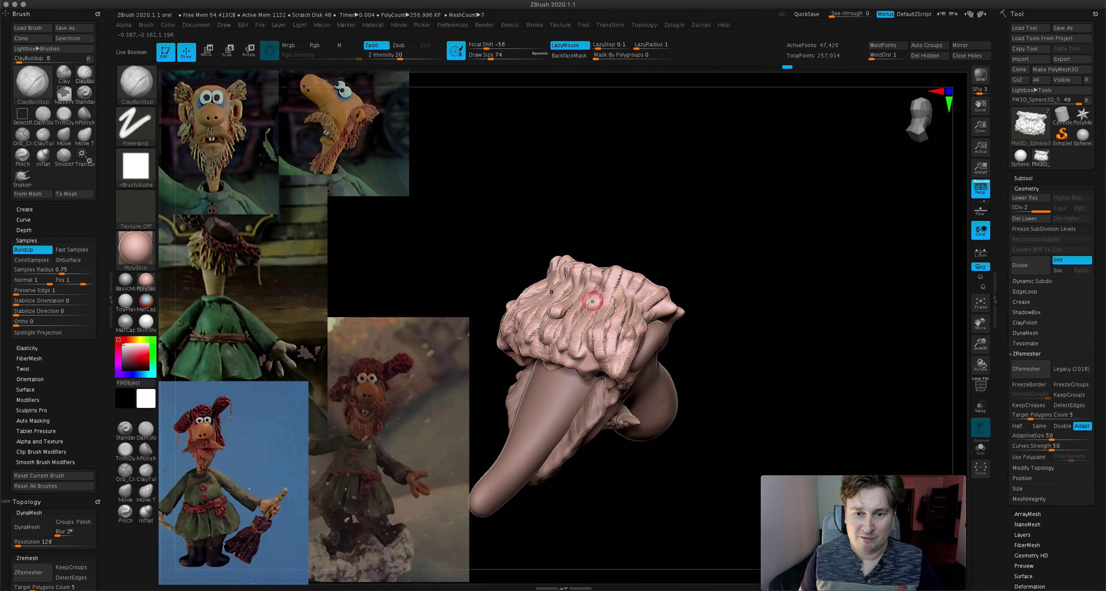
right_click_drag(575, 358, 590, 310)
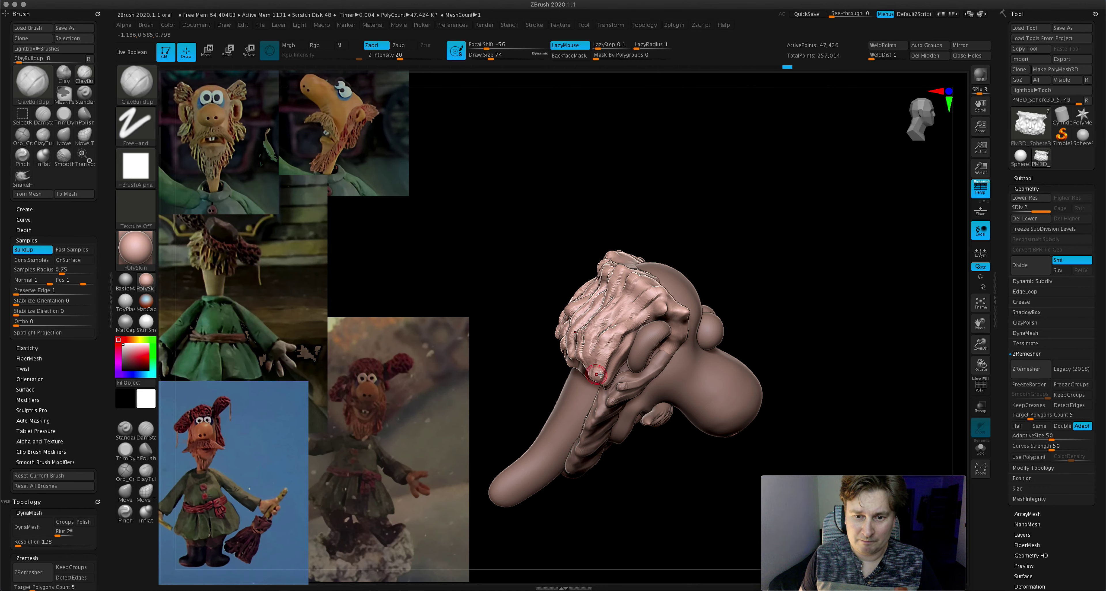
right_click_drag(599, 375, 623, 366)
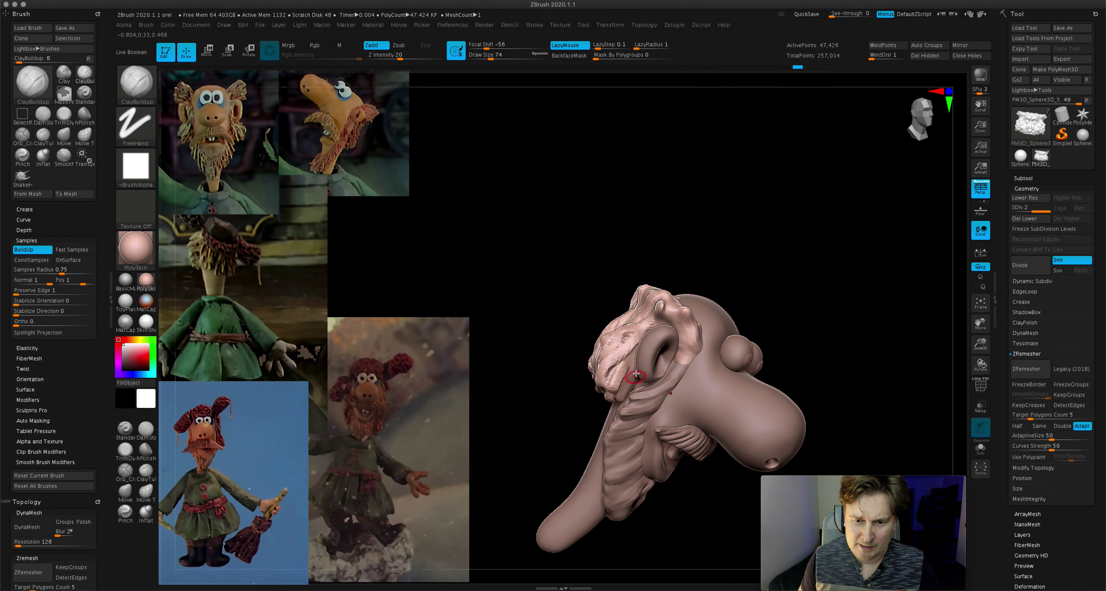
mouse_move(623, 412)
right_mouse_down()
mouse_move(579, 395)
mouse_move(538, 400)
mouse_move(552, 400)
mouse_move(565, 300)
right_mouse_up()
- Build up a clay ridge along the hair mass and check it from the side and back
mouse_move(974, 354)
right_mouse_down("alt")
mouse_move(615, 274)
mouse_move(609, 299)
mouse_move(579, 275)
right_mouse_up("alt")
left_click_drag(583, 260, 580, 220)
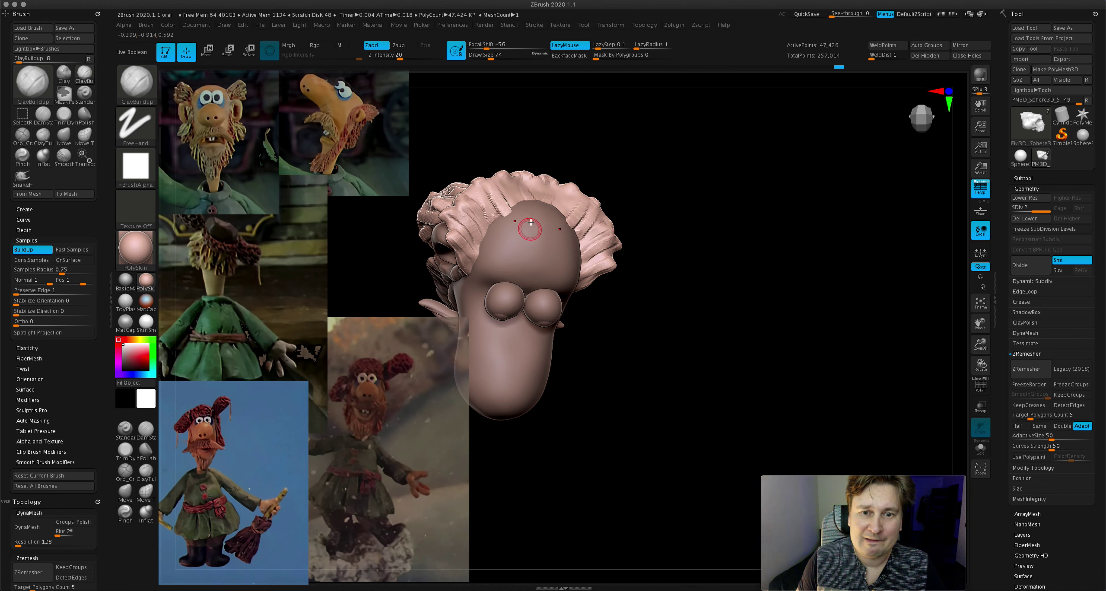
mouse_move(540, 189)
right_mouse_down()
mouse_move(657, 193)
mouse_move(684, 234)
mouse_move(849, 309)
right_mouse_up()
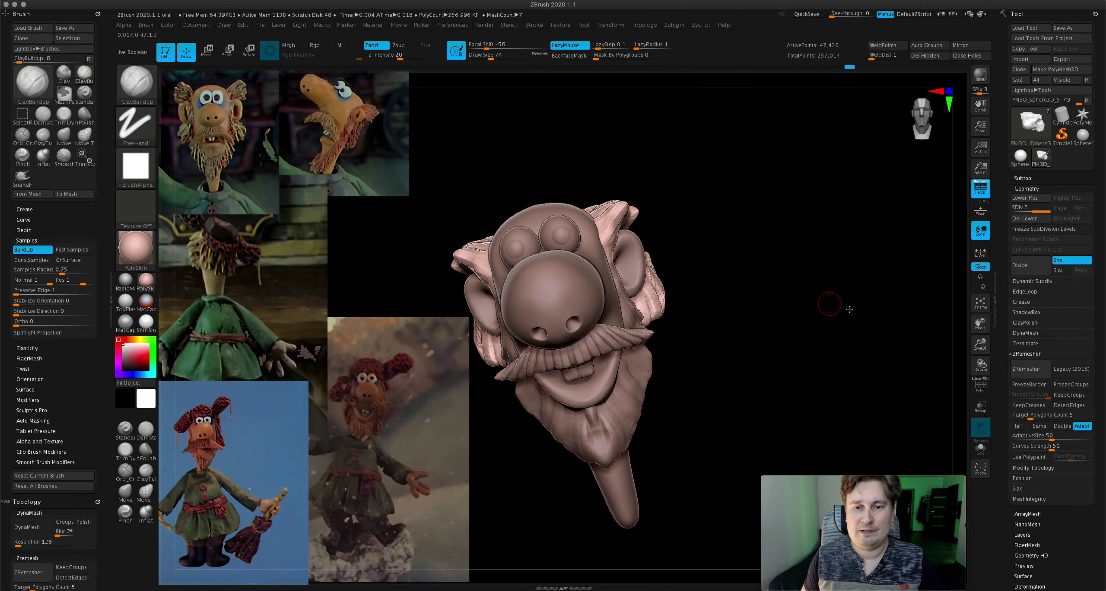
mouse_move(981, 355)
left_mouse_down()
mouse_move(731, 284)
mouse_move(809, 290)
mouse_move(772, 298)
mouse_move(795, 304)
left_mouse_up()
left_click_drag(980, 346, 1000, 365)
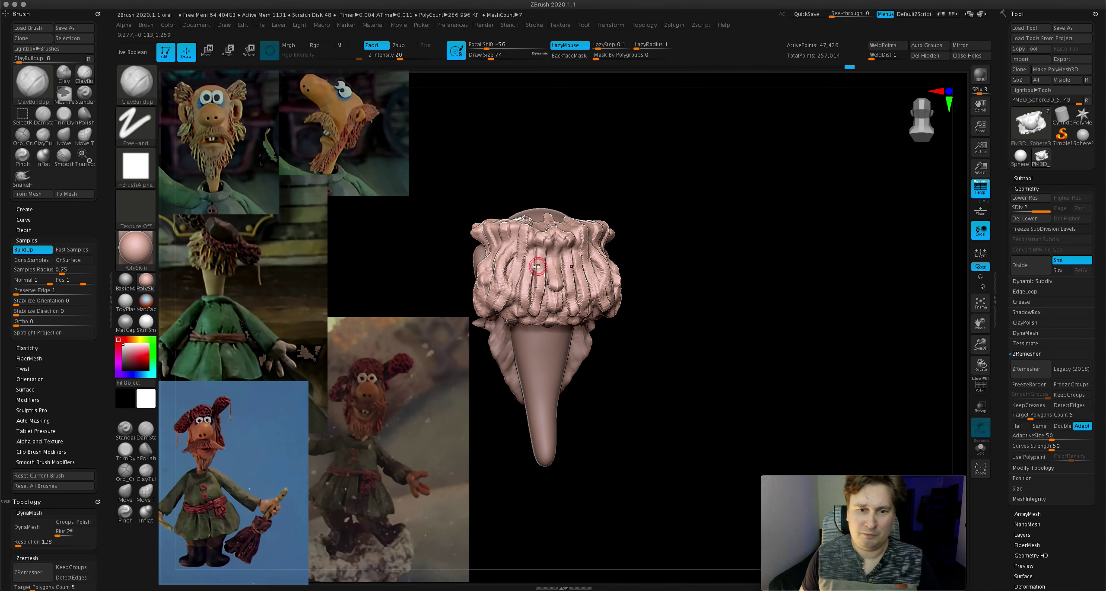
- Switch to the Move brush (BMV) and enlarge its draw size
key("b")
key("m")
key("v")
left_click_drag(498, 57, 508, 67)
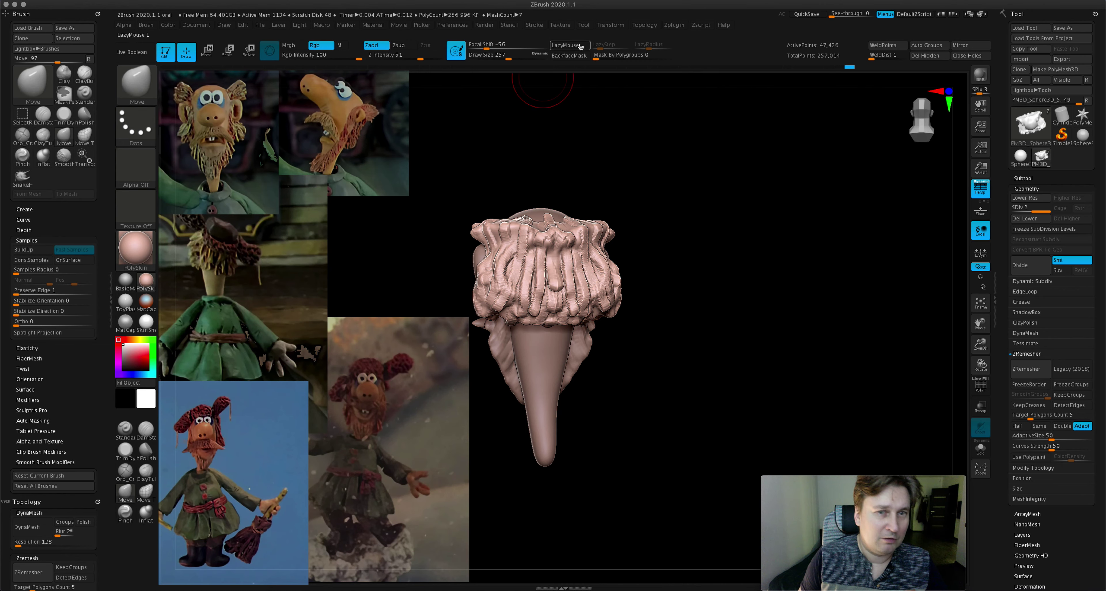
- With Move at draw size 268, push the hair sides inward, undoing one oversized pull
left_click_drag(571, 180, 587, 165)
left_click_drag(518, 57, 510, 58)
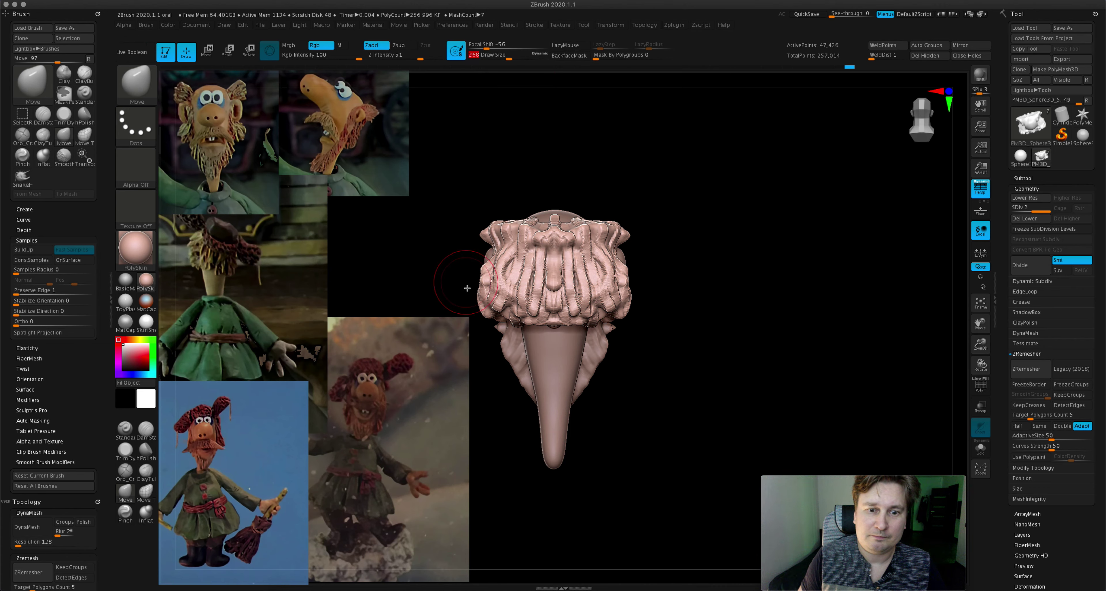
left_click_drag(490, 269, 485, 299)
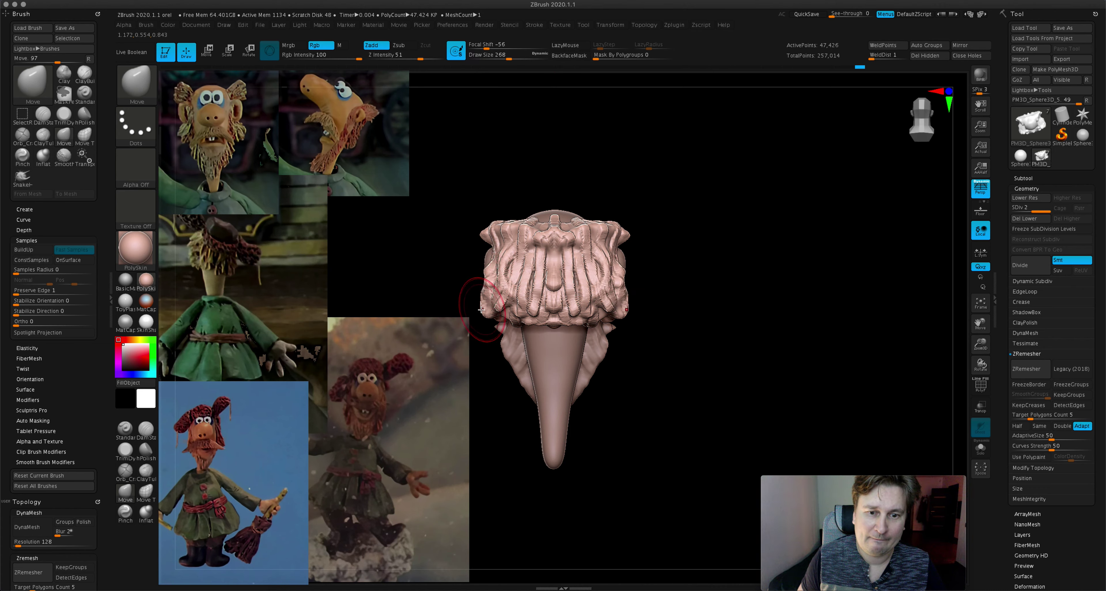
left_click_drag(520, 316, 442, 301)
key("ctrl+z")
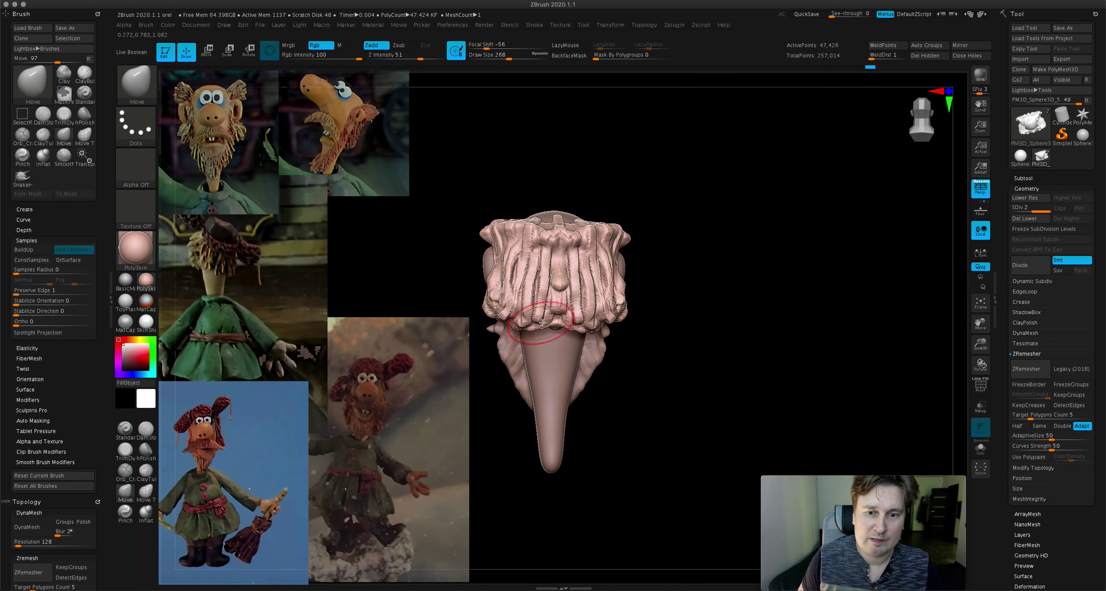
mouse_move(558, 320)
right_mouse_down()
mouse_move(641, 283)
mouse_move(601, 271)
mouse_move(610, 279)
mouse_move(688, 260)
mouse_move(622, 241)
right_mouse_up()
left_click_drag(509, 55, 522, 54)
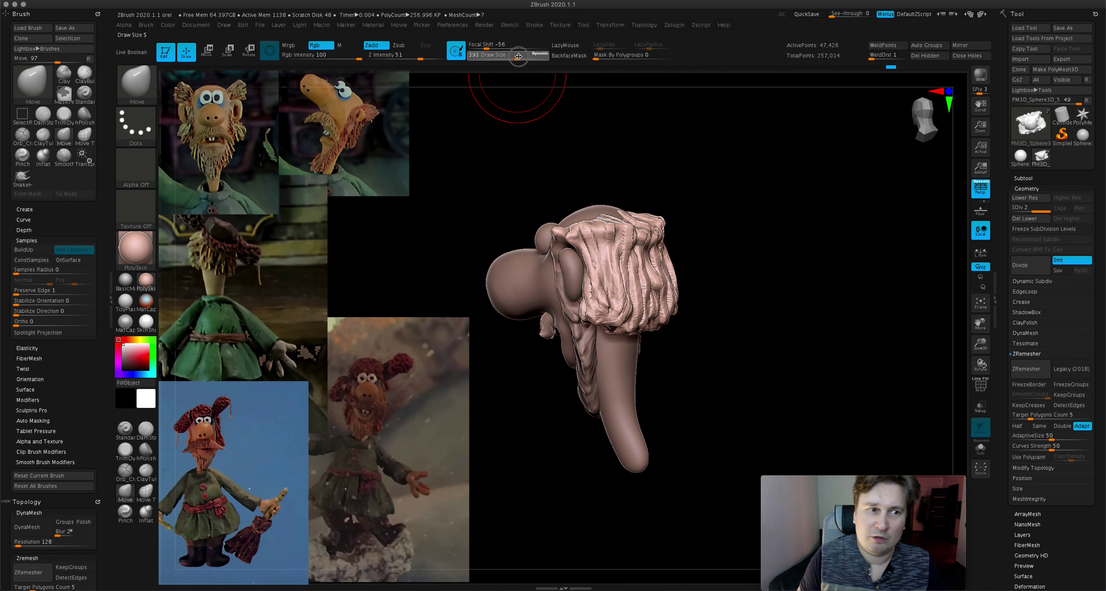
mouse_move(563, 181)
right_mouse_down()
mouse_move(725, 262)
mouse_move(734, 256)
mouse_move(709, 251)
mouse_move(763, 281)
mouse_move(618, 257)
right_mouse_up()
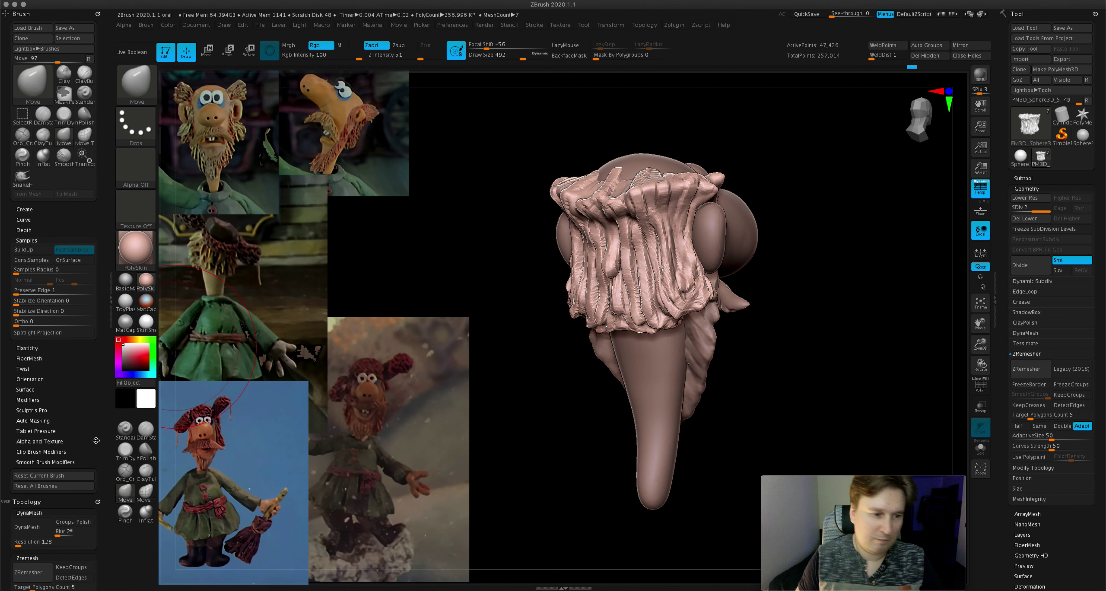
- Switch to hPolish and smooth the ruffled lower edge of the hair
key("b")
key("h")
key("p")
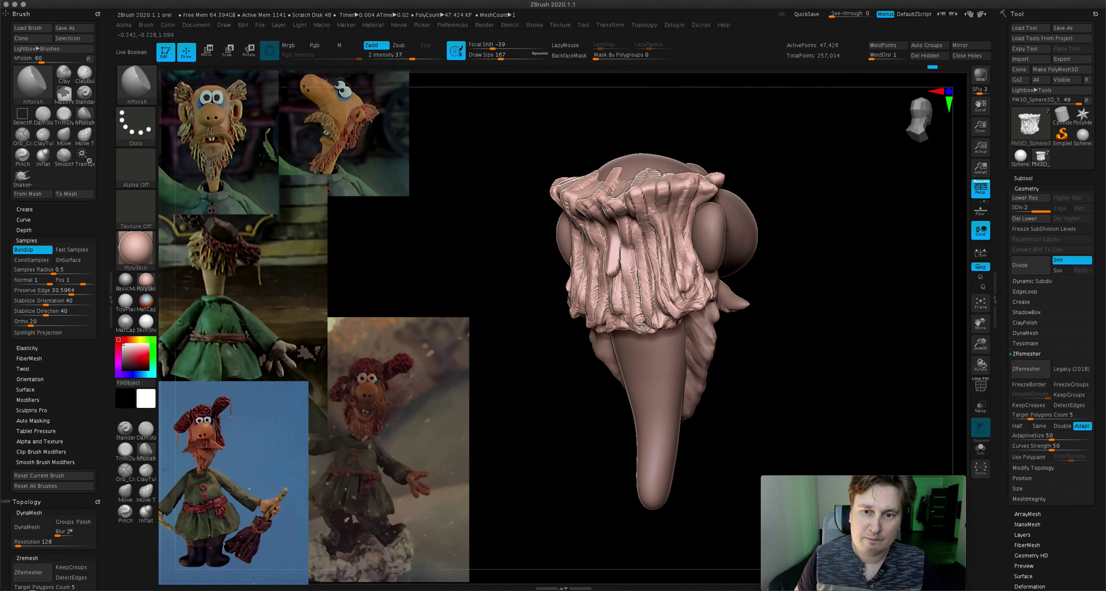
right_click_drag(680, 294, 617, 150)
left_click_drag(616, 149, 587, 115)
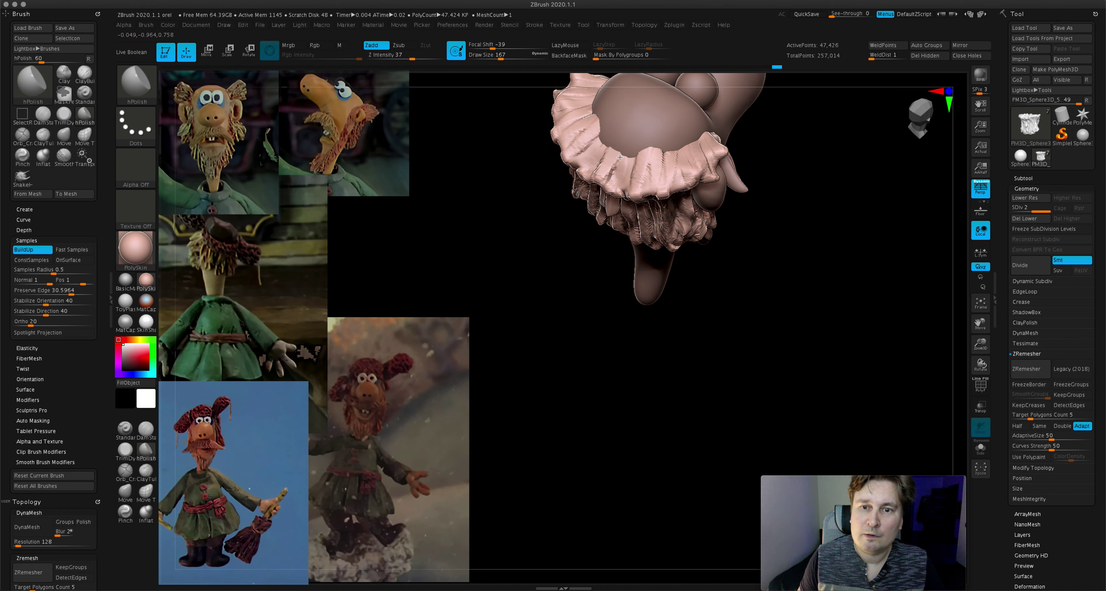
mouse_move(713, 134)
right_mouse_down()
mouse_move(723, 116)
mouse_move(670, 153)
right_mouse_up()
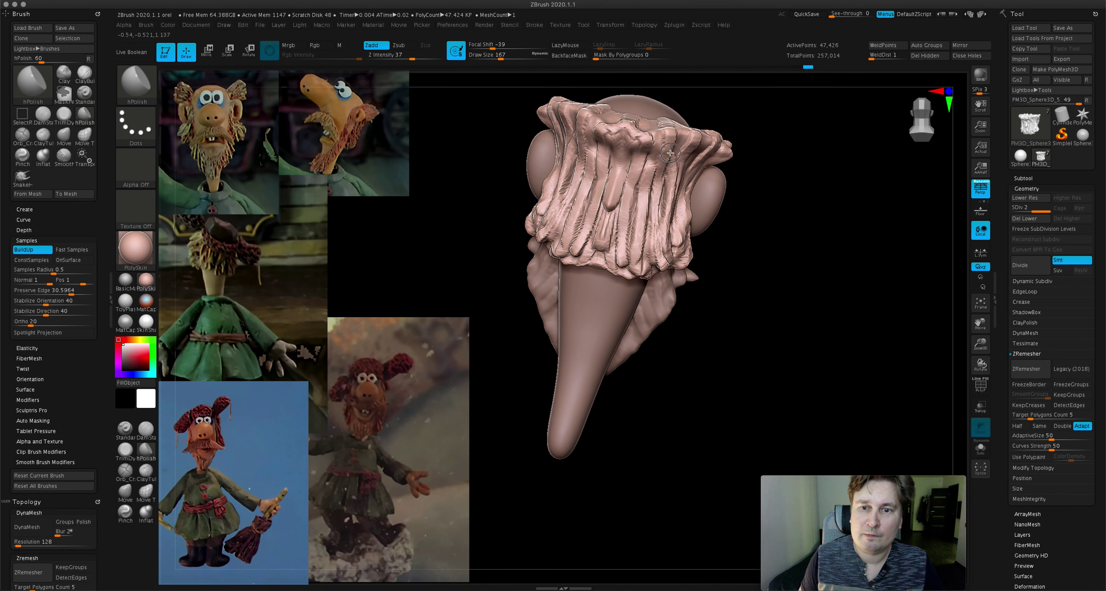
mouse_move(679, 211)
right_mouse_down("alt")
mouse_move(827, 281)
mouse_move(595, 279)
mouse_move(671, 274)
mouse_move(676, 264)
mouse_move(873, 276)
mouse_move(835, 260)
mouse_move(846, 262)
right_mouse_up("alt")
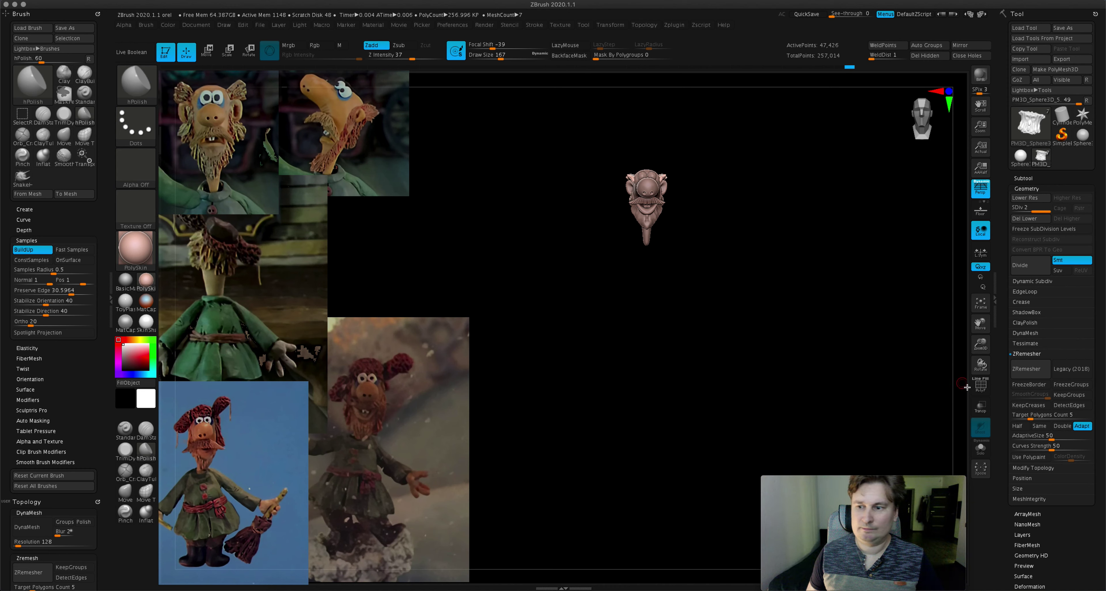
- Make the beard active and reshape it with the Move brush at draw size 358
left_click_drag(981, 343, 888, 355)
left_click(679, 251, "alt")
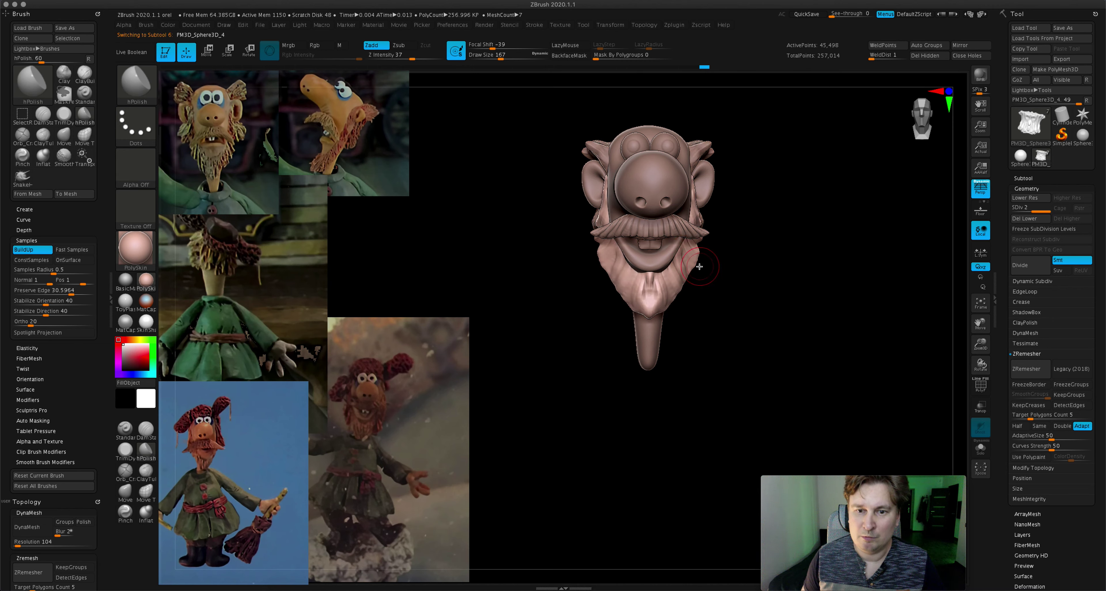
left_click(124, 490)
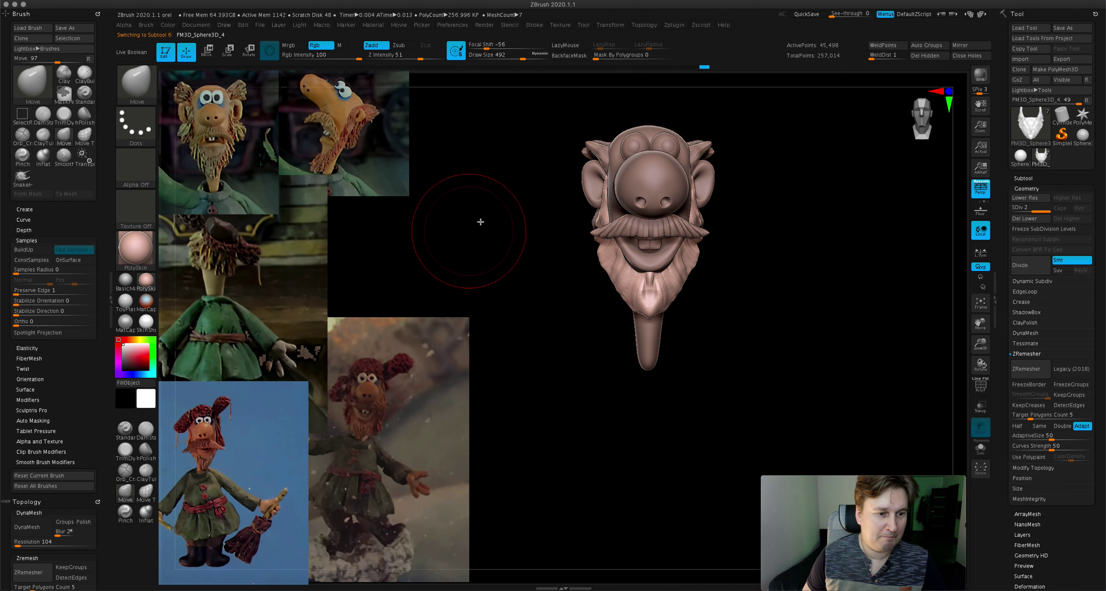
left_click_drag(528, 59, 517, 59)
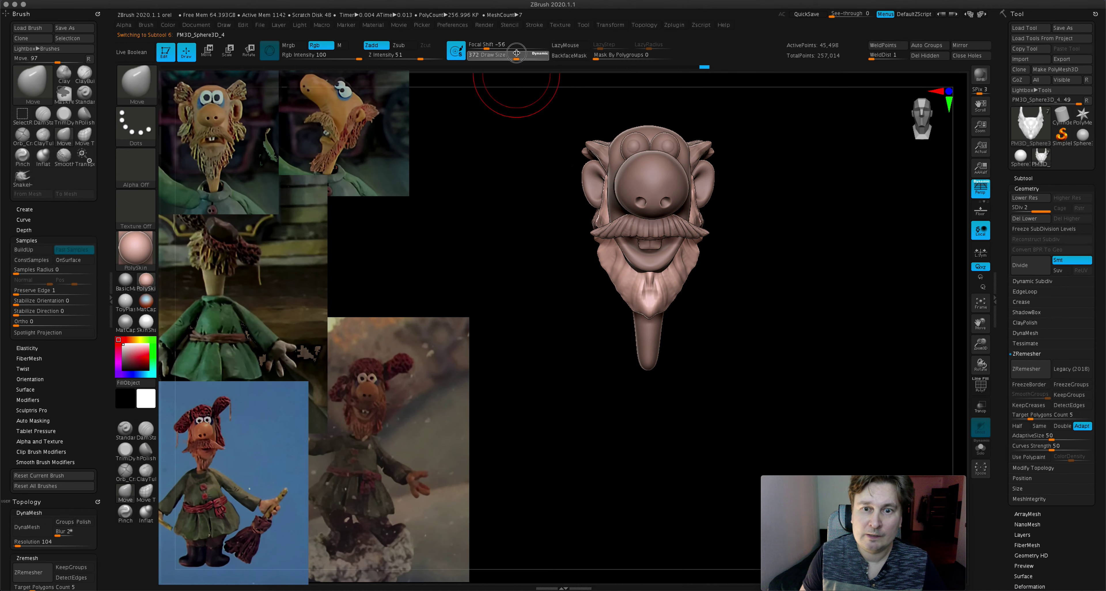
mouse_move(610, 271)
left_mouse_down()
mouse_move(602, 262)
mouse_move(611, 263)
left_mouse_up()
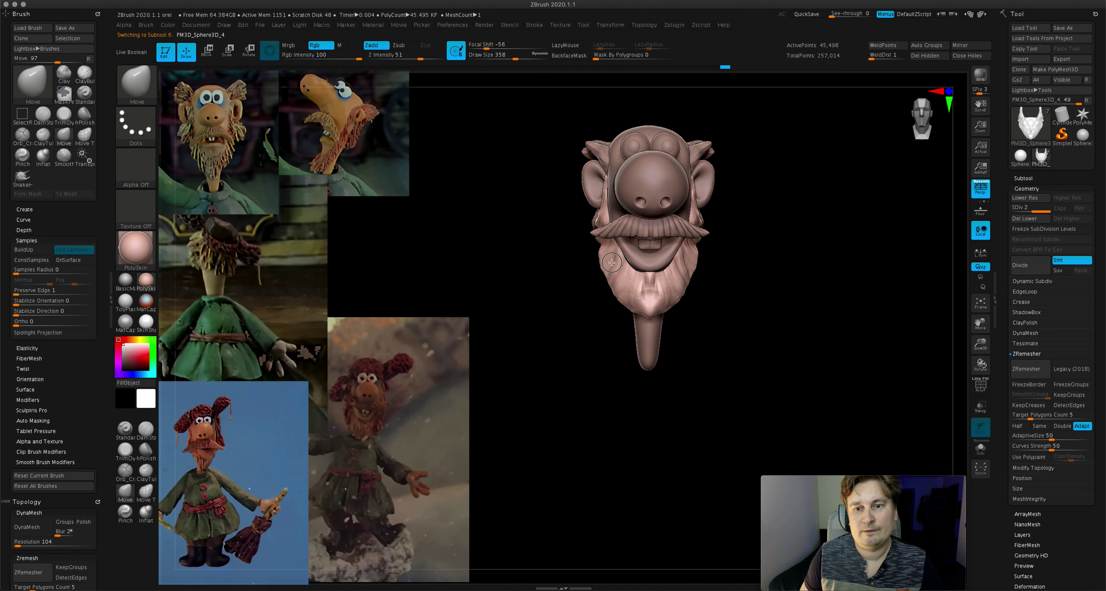
right_click_drag(611, 259, 654, 249)
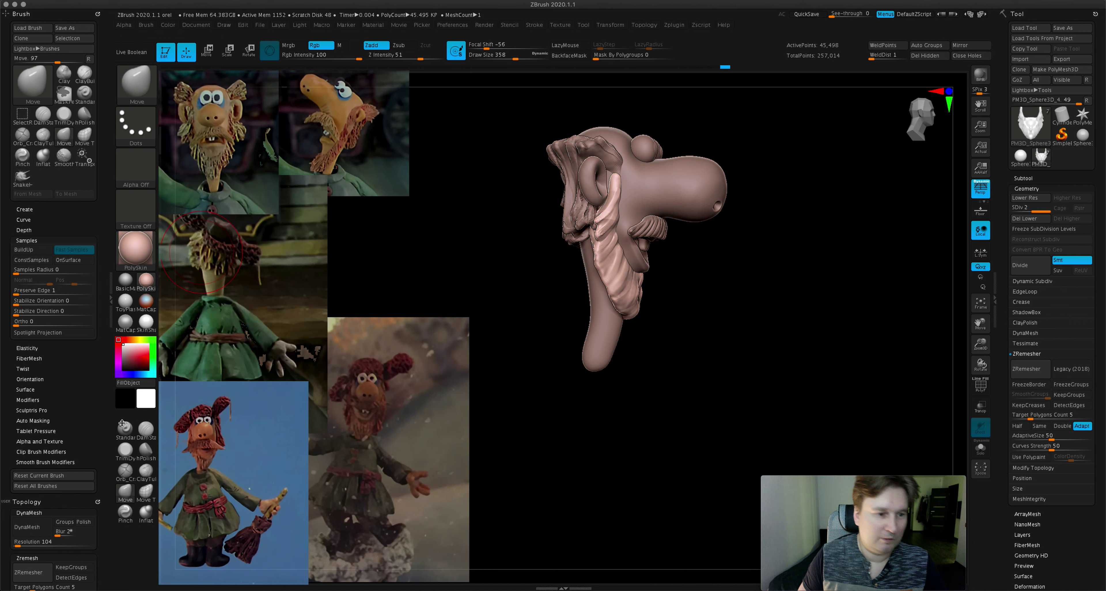
- Switch to ClayBuildup and orbit the head between front, three-quarter and top views
key("b")
key("c")
key("b")
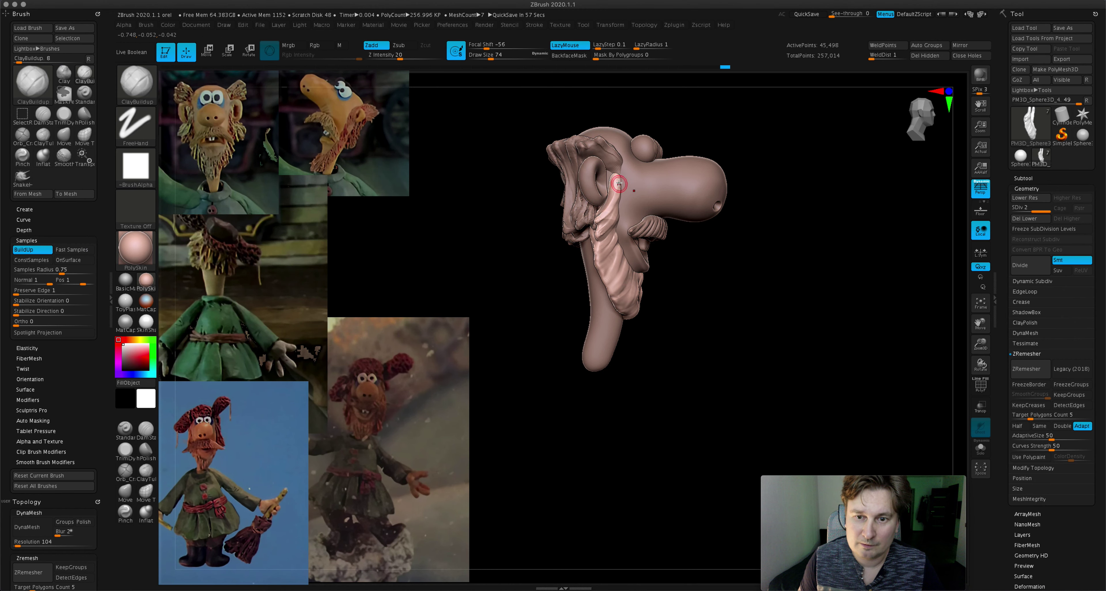
right_click_drag(615, 205, 608, 219)
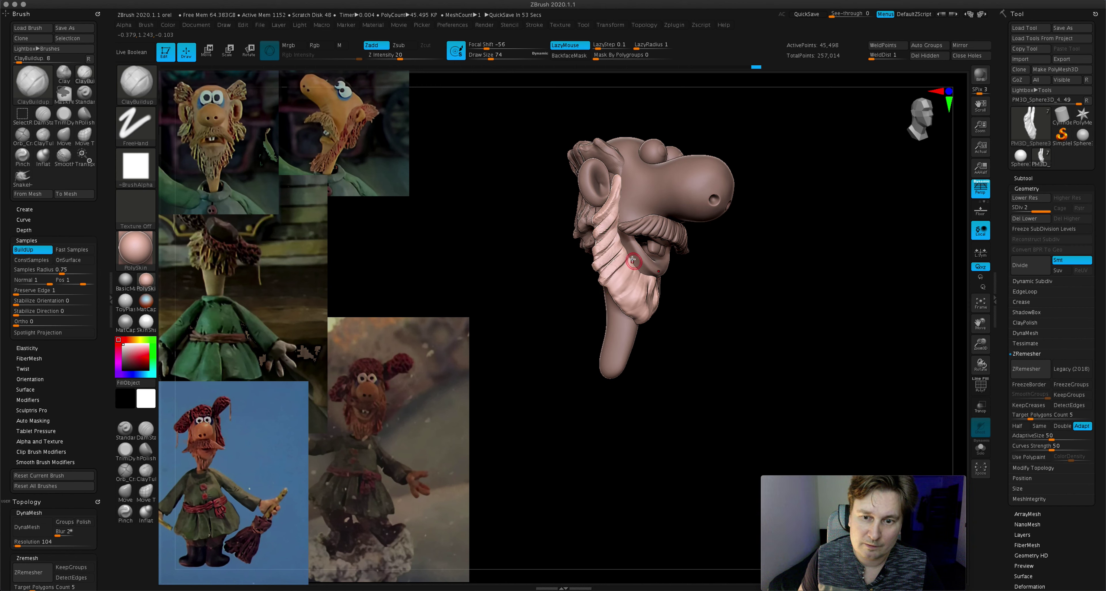
right_click_drag(642, 271, 629, 258)
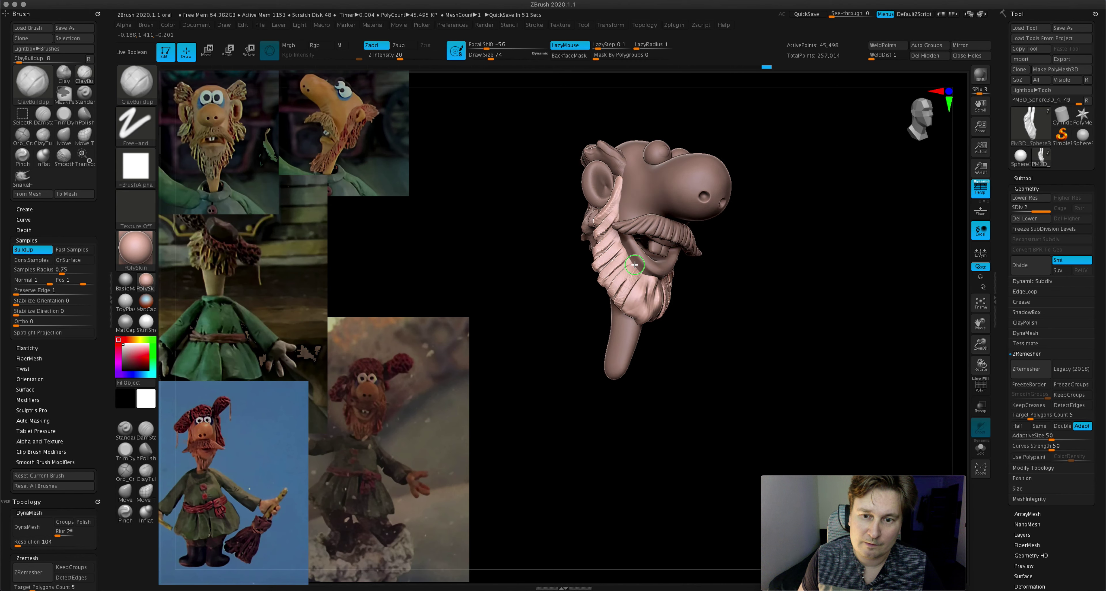
mouse_move(627, 320)
right_mouse_down()
mouse_move(716, 291)
mouse_move(662, 253)
right_mouse_up()
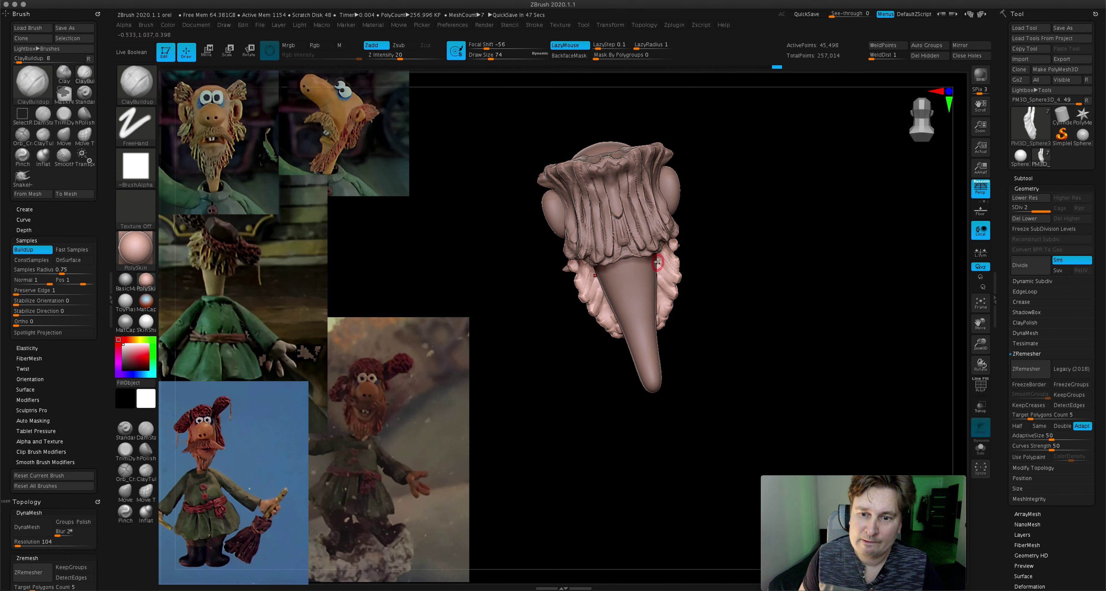
mouse_move(617, 321)
right_mouse_down()
mouse_move(682, 269)
mouse_move(724, 279)
mouse_move(721, 270)
right_mouse_up()
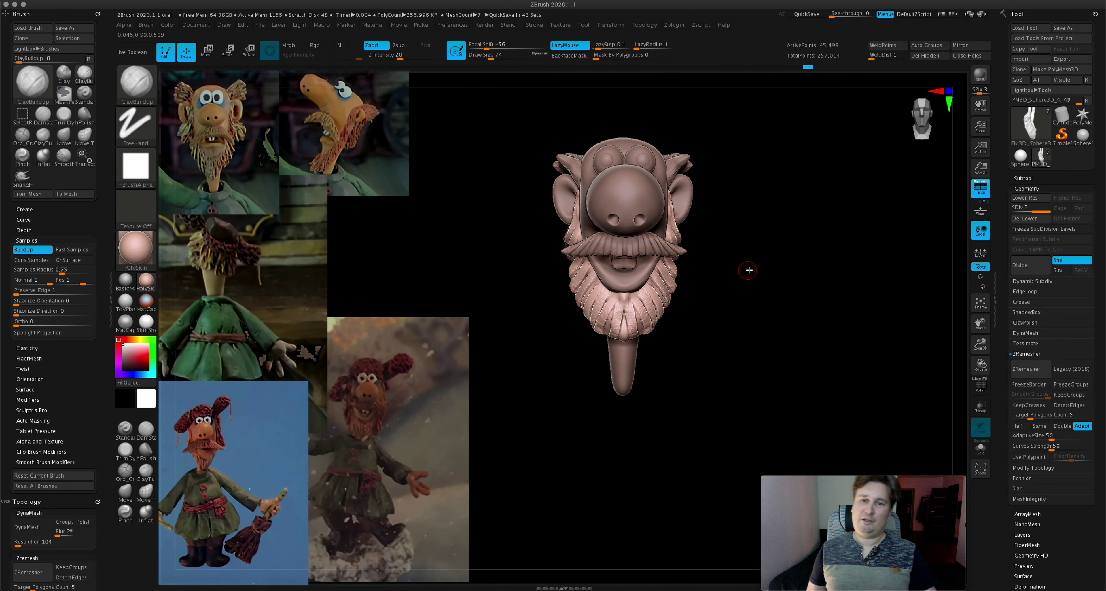
- Turn the head through three-quarter and side views, then zoom in to enlarge it
mouse_move(612, 313)
right_mouse_down()
mouse_move(654, 279)
mouse_move(587, 268)
right_mouse_up()
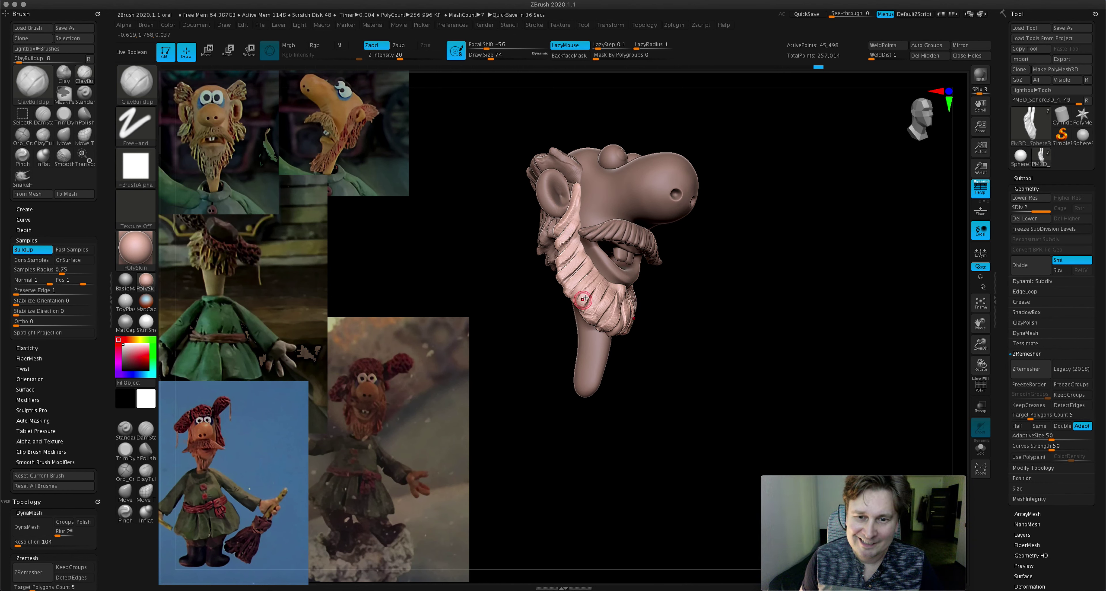
right_click_drag(576, 306, 596, 258)
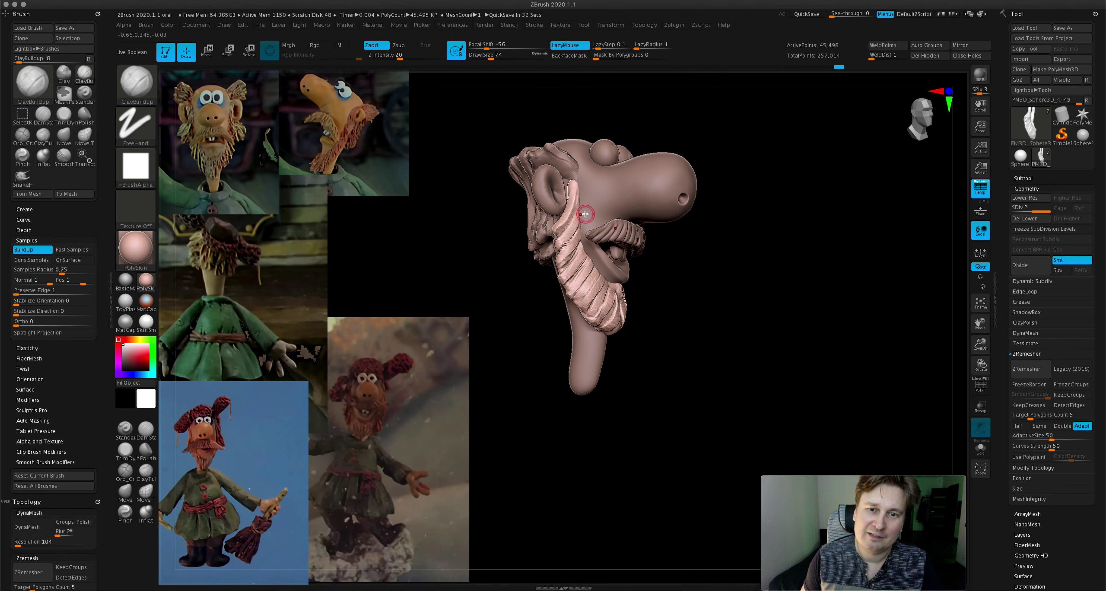
right_click_drag(558, 261, 577, 227)
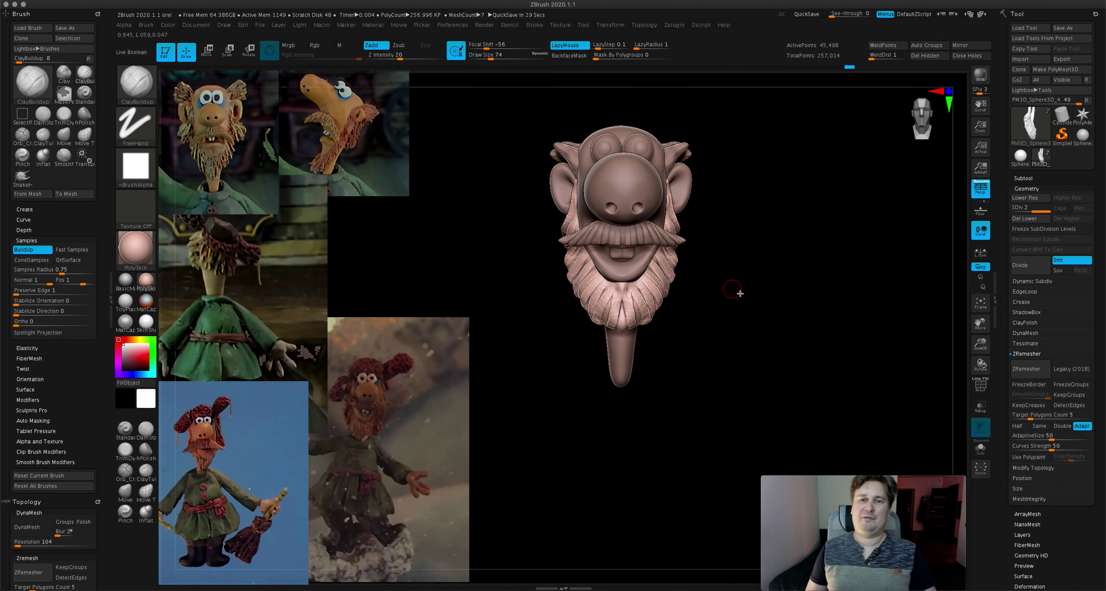
left_click_drag(981, 347, 964, 346)
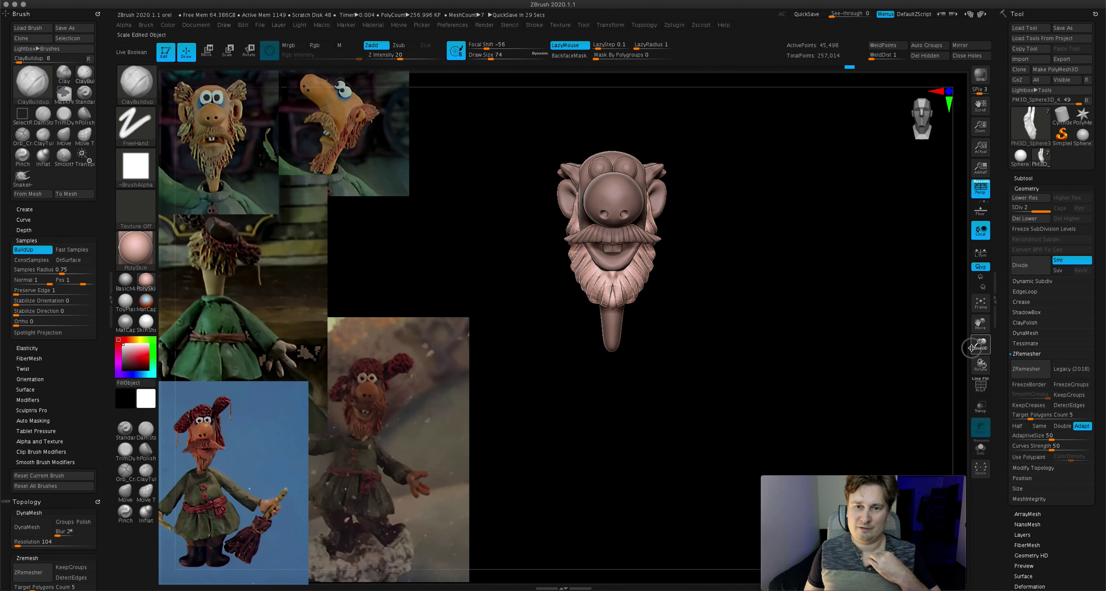
mouse_move(754, 245)
left_mouse_down()
mouse_move(695, 192)
mouse_move(730, 197)
left_mouse_up()
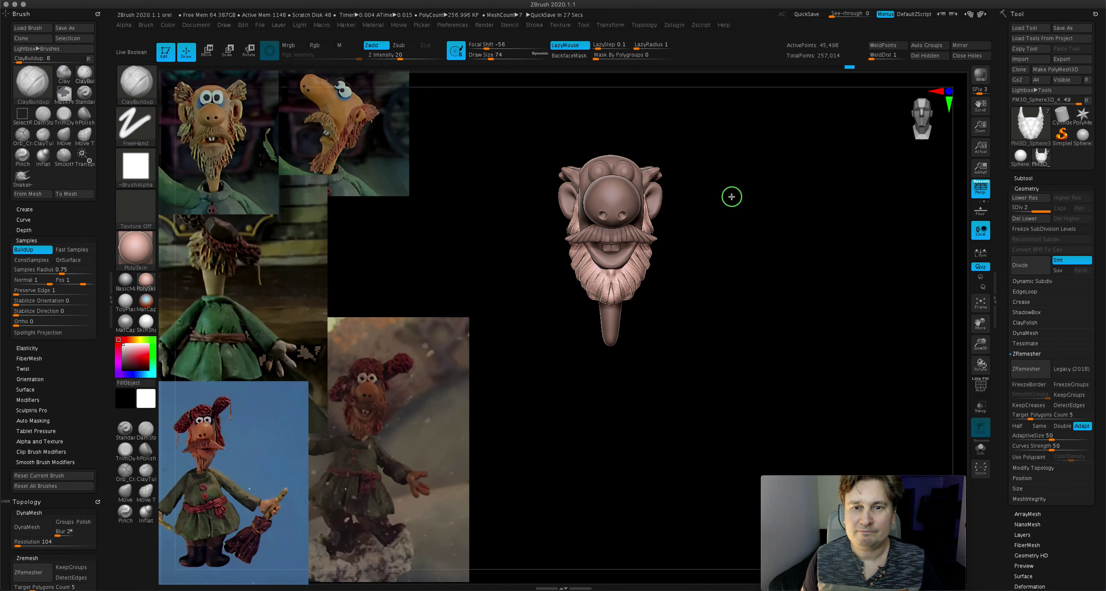
left_click_drag(975, 347, 817, 310)
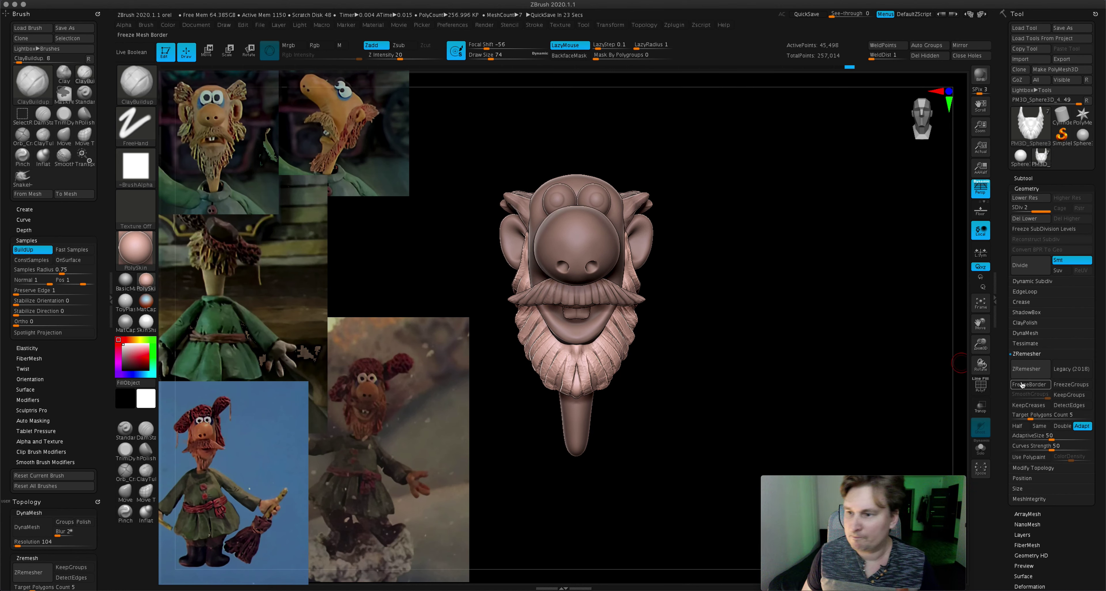
- Insert a Sphere3D as a new subtool from the Subtool palette
left_click(1025, 178)
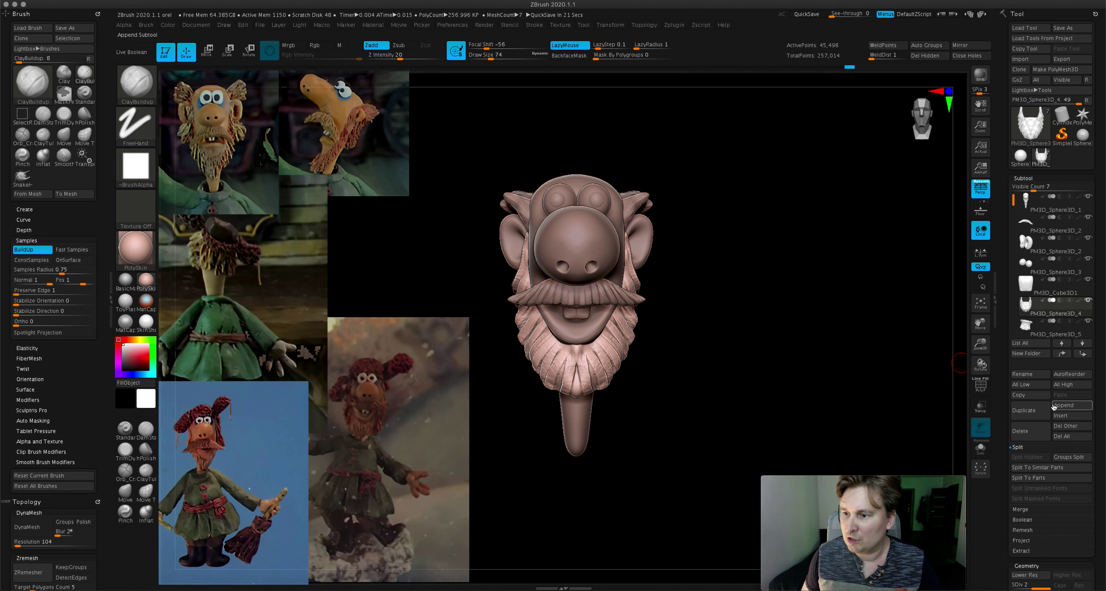
key("space")
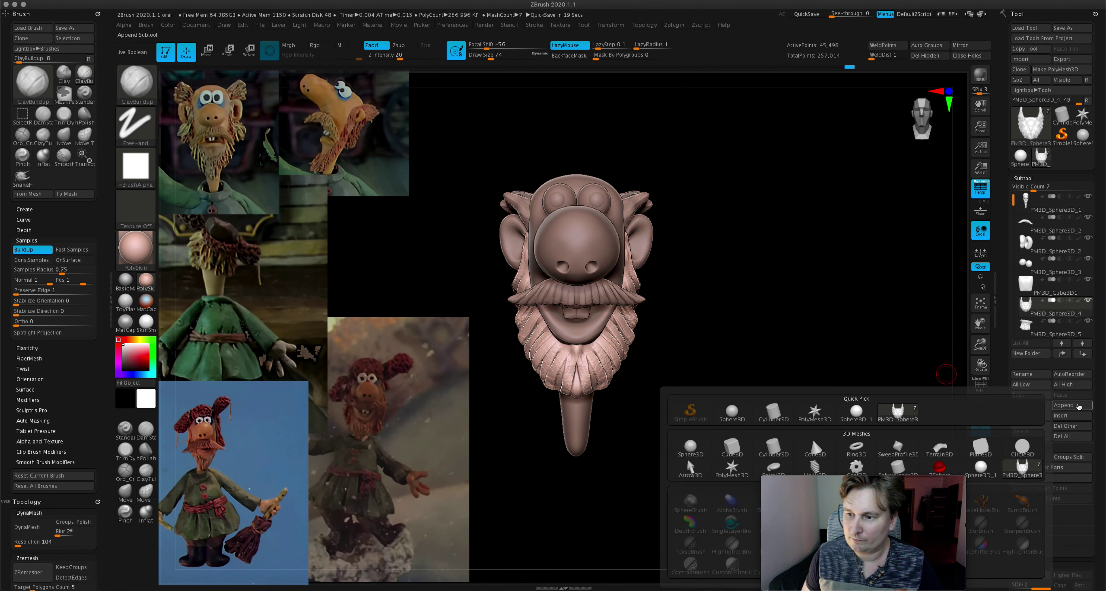
left_click(1072, 406)
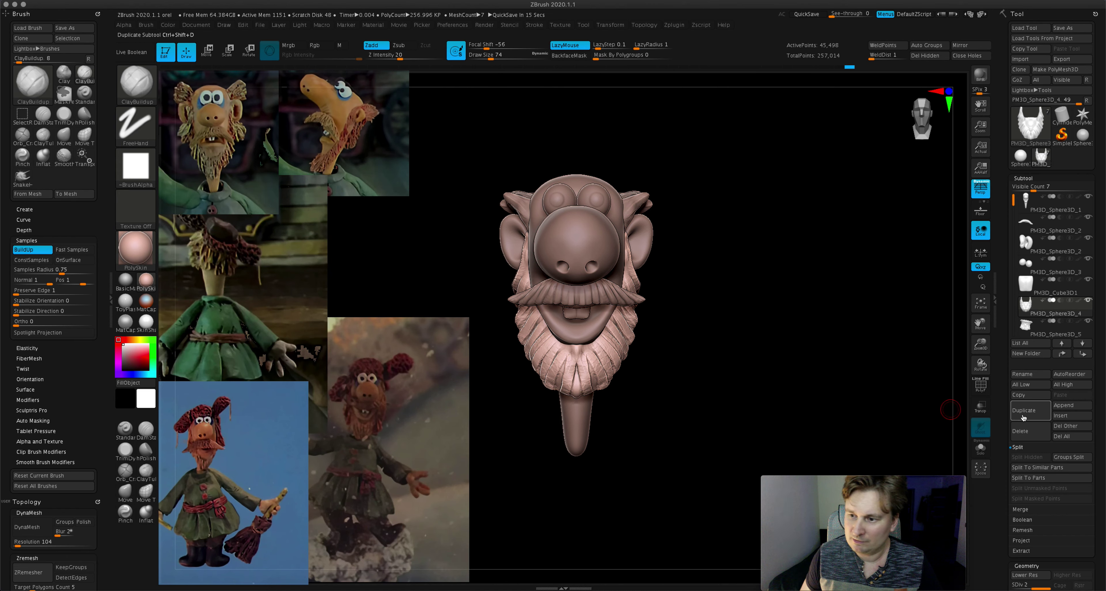
left_click(1059, 406)
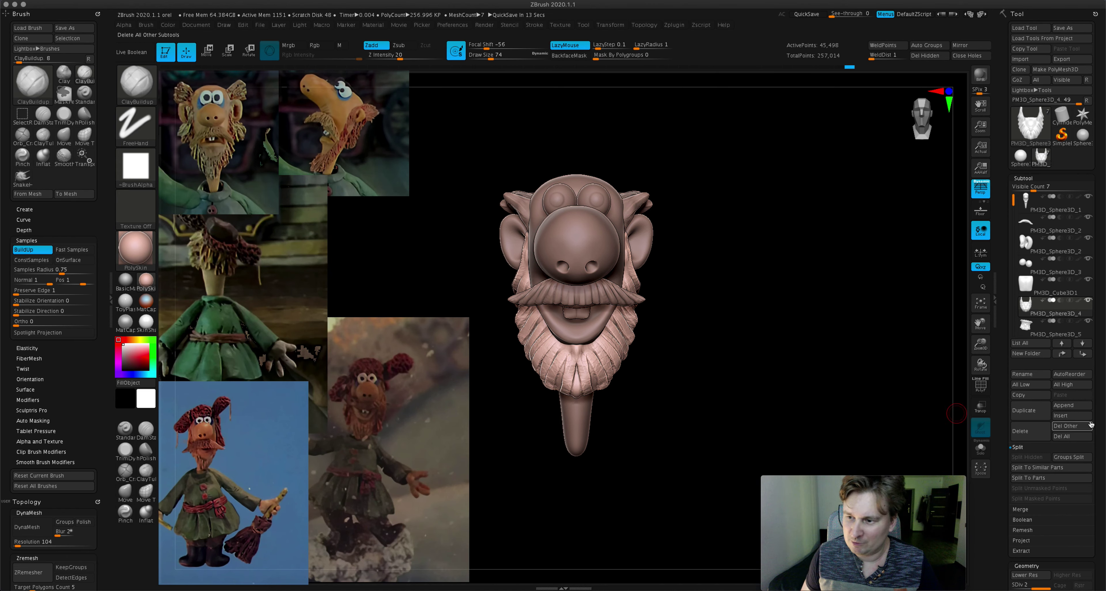
left_click(1075, 408)
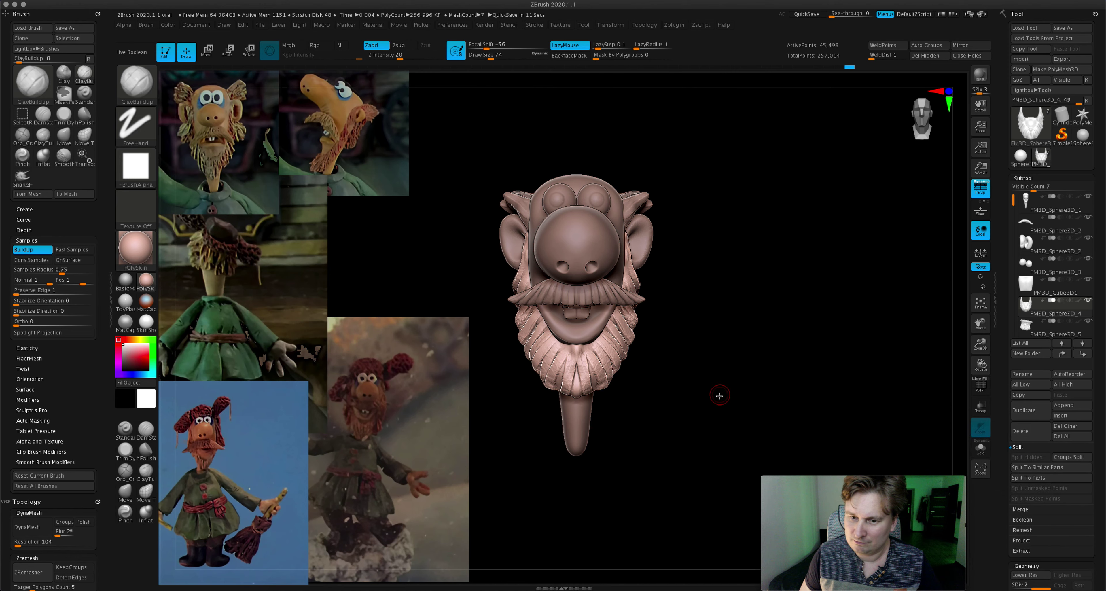
left_click(1078, 415)
mouse_move(732, 413)
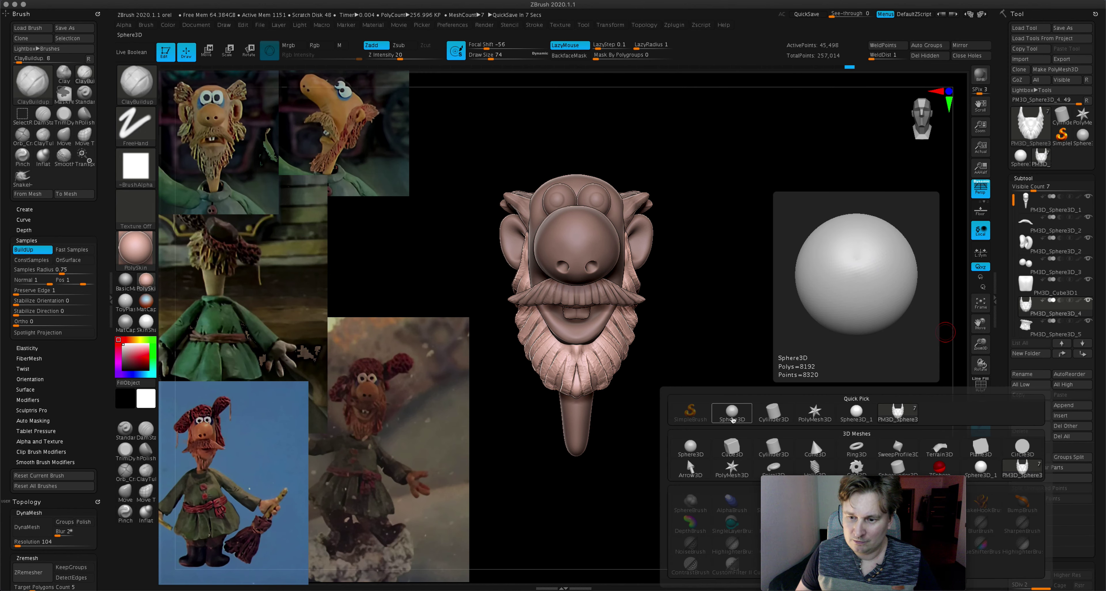
left_click(732, 419)
- Shrink the new sphere with the Move gizmo, lift it above the head and squash it into a flat cap
left_click_drag(730, 416, 679, 299)
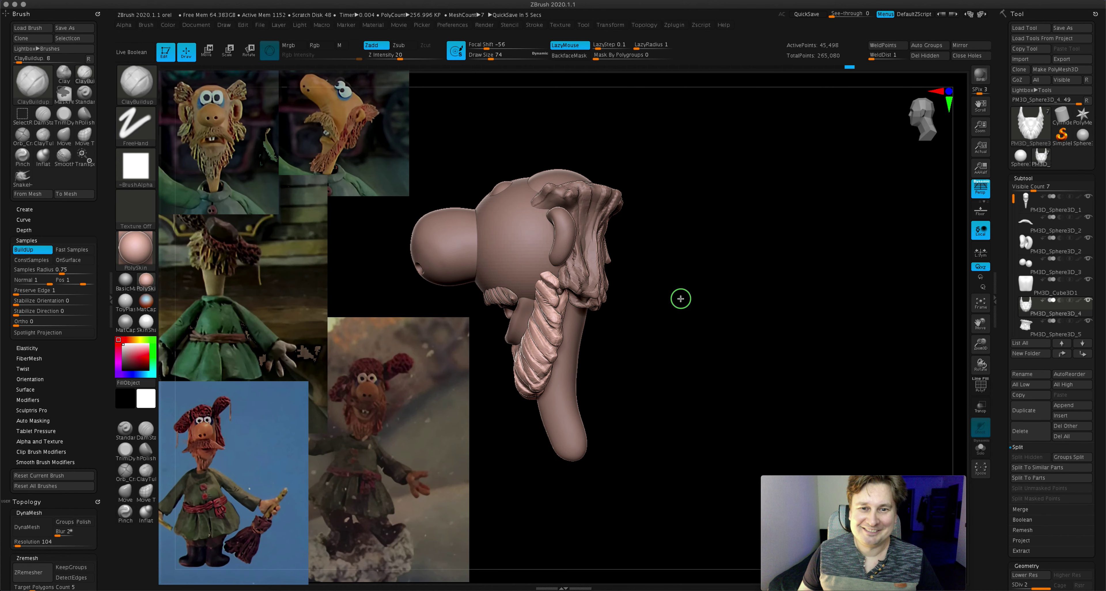
left_click(536, 251, "alt")
left_click(208, 53)
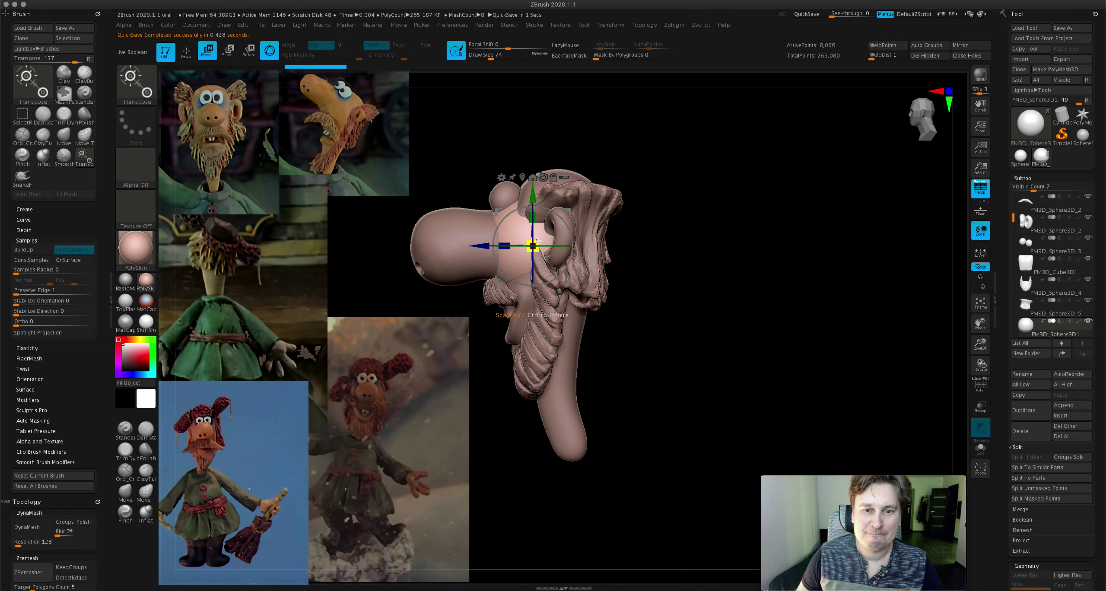
left_click_drag(532, 245, 531, 246)
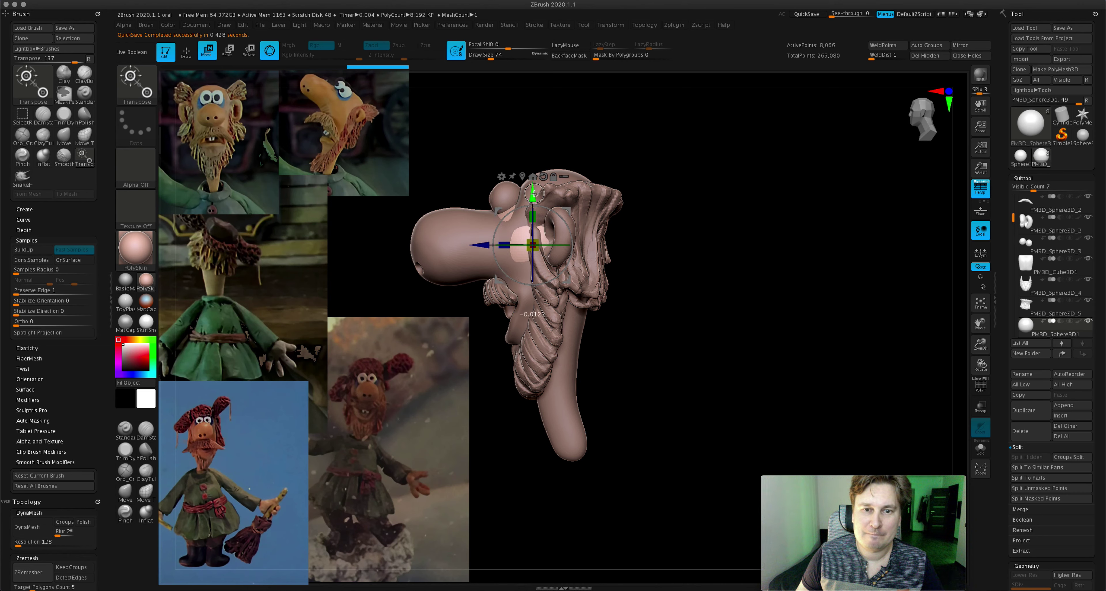
left_click_drag(532, 202, 532, 108)
left_click_drag(481, 146, 505, 147)
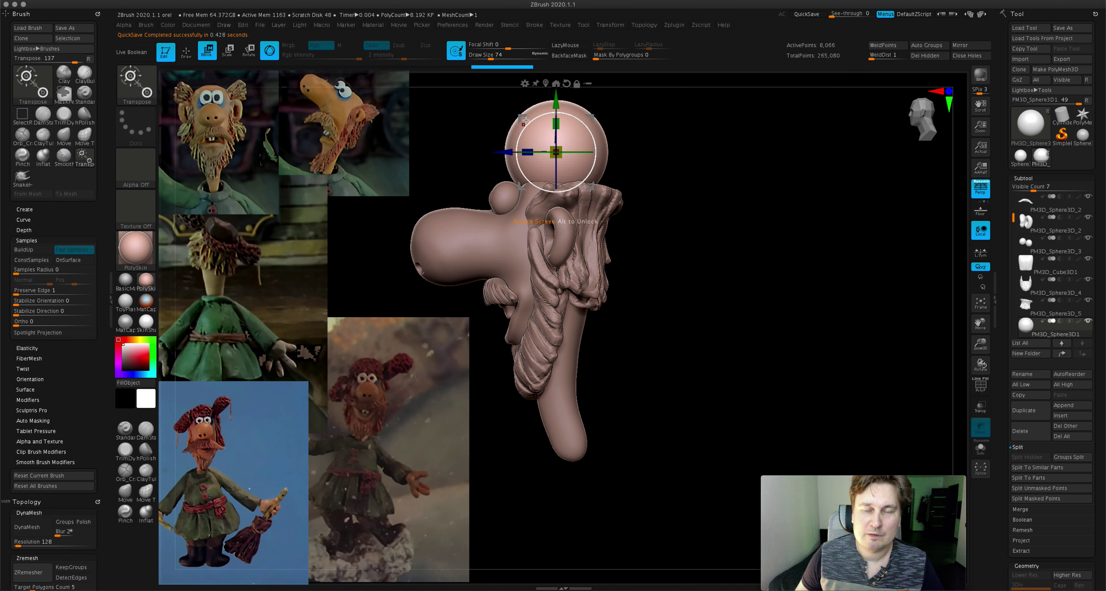
left_click_drag(556, 104, 559, 168)
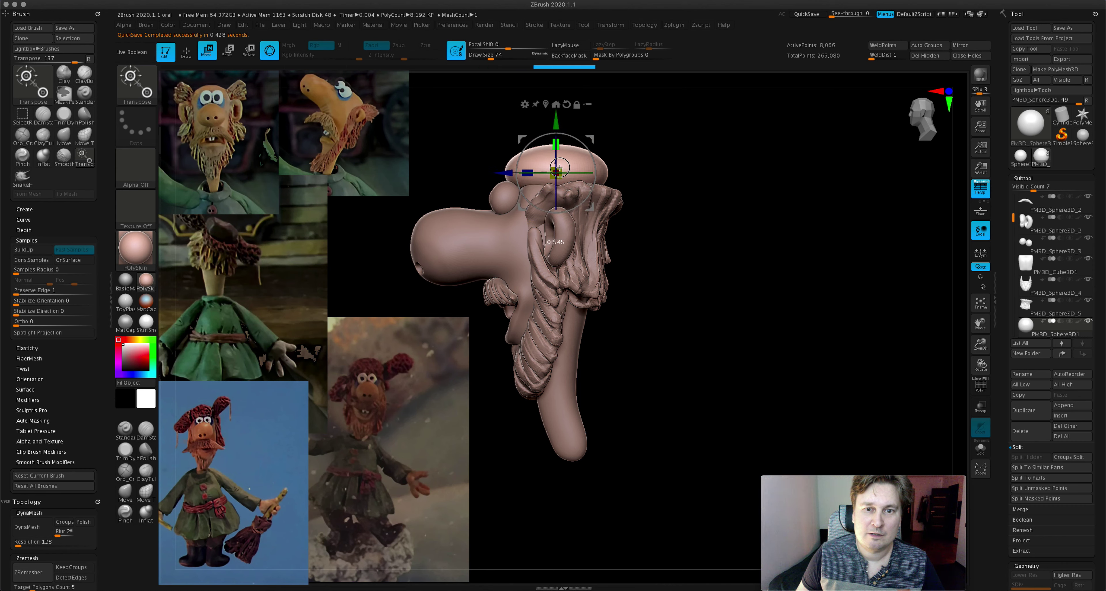
left_click_drag(679, 166, 735, 163, "shift")
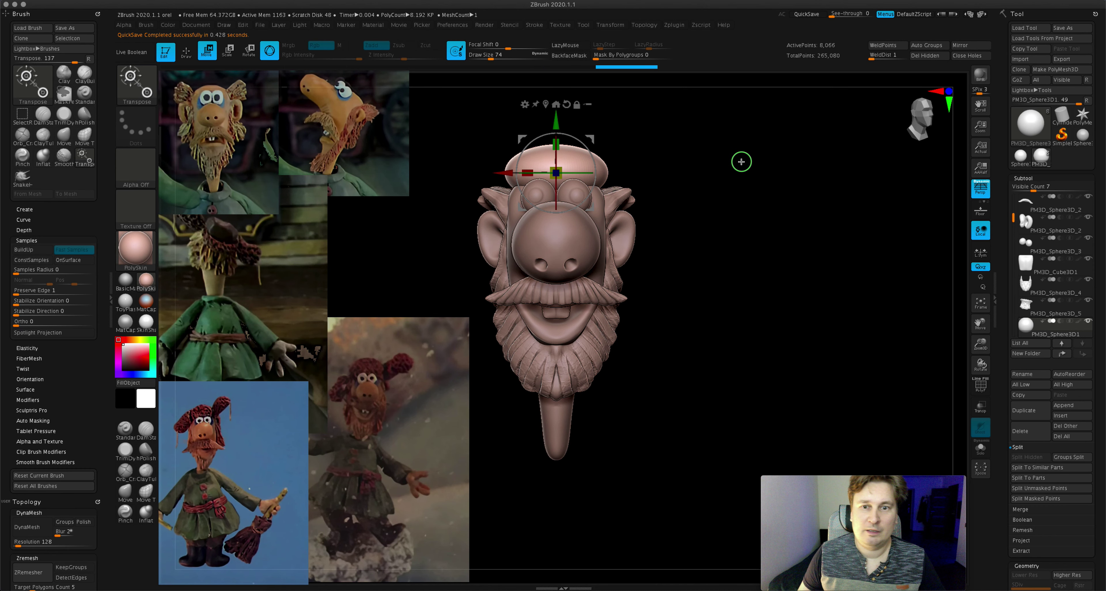
left_click_drag(991, 333, 1032, 406)
- Return to sculpting with ClayBuildup and run ZRemesher on the cap sphere
key("q")
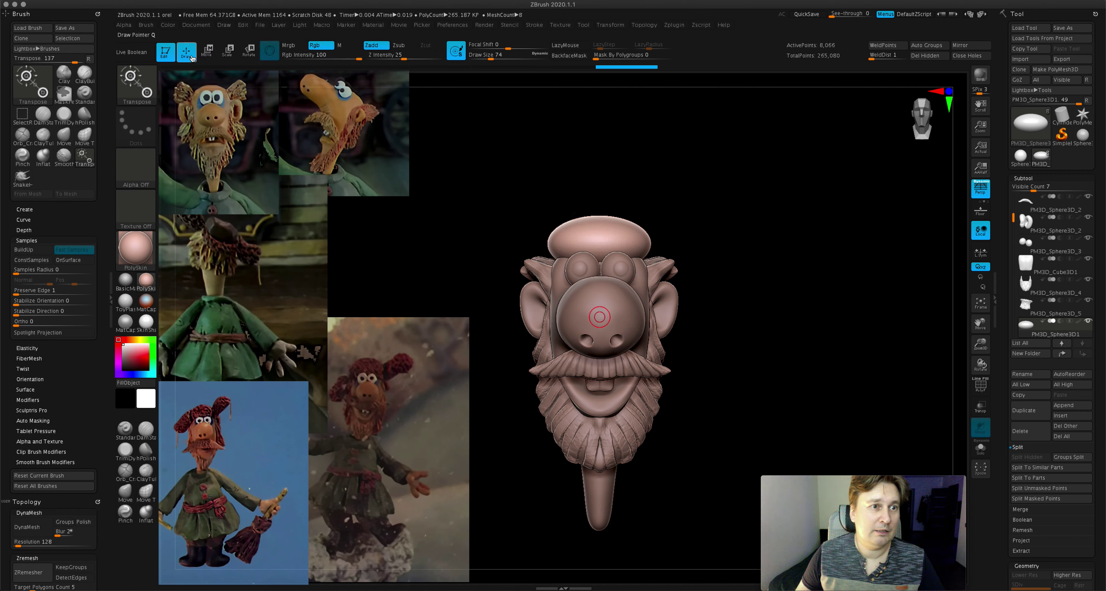
key("b")
key("c")
key("b")
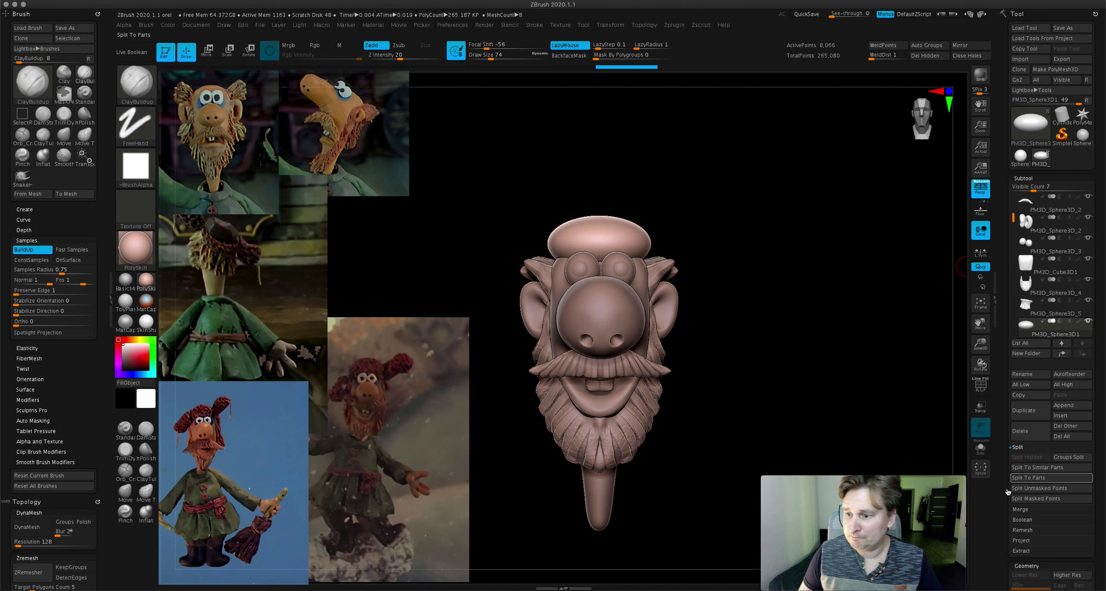
scroll(1064, 472, "down", 5)
scroll(1052, 451, "down", 5)
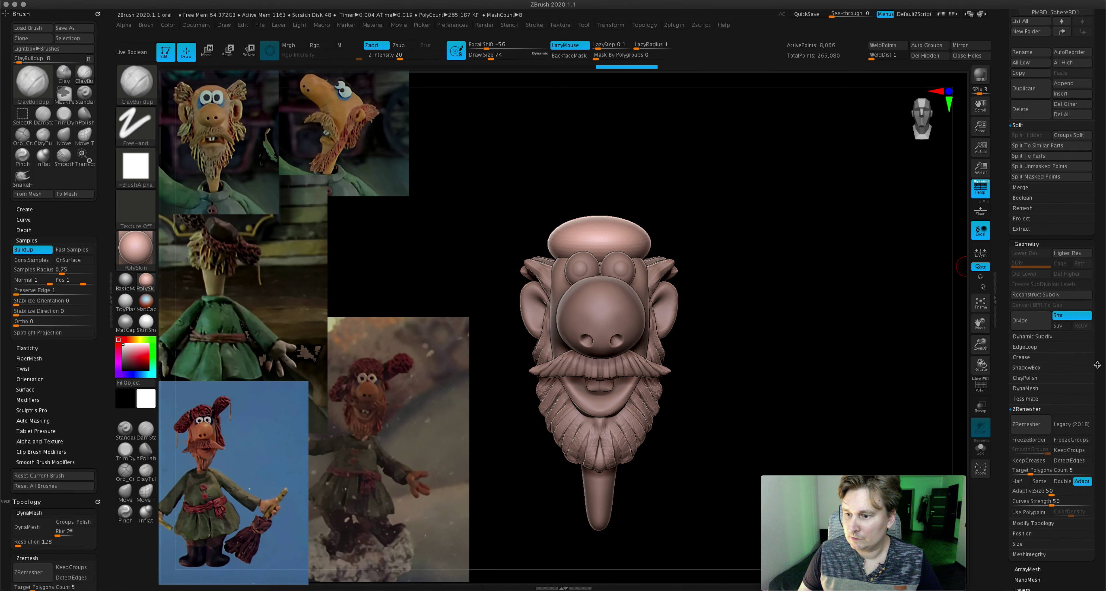
left_click(1032, 429)
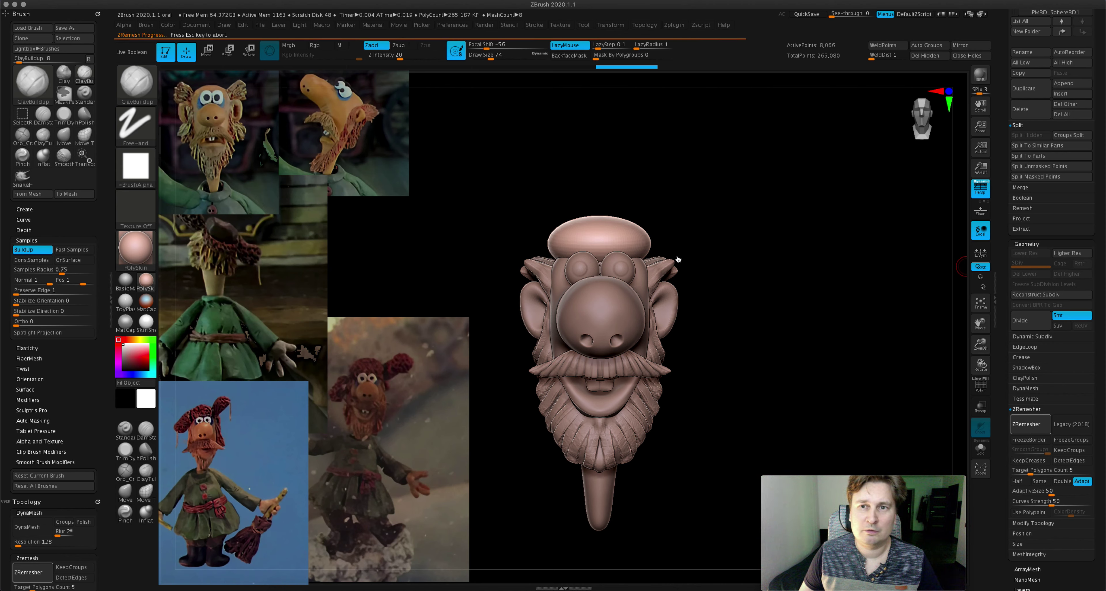
- Turn on the PolyF wireframe, run ZRemesher again and rotate back to a front view
left_click_drag(695, 264, 731, 272)
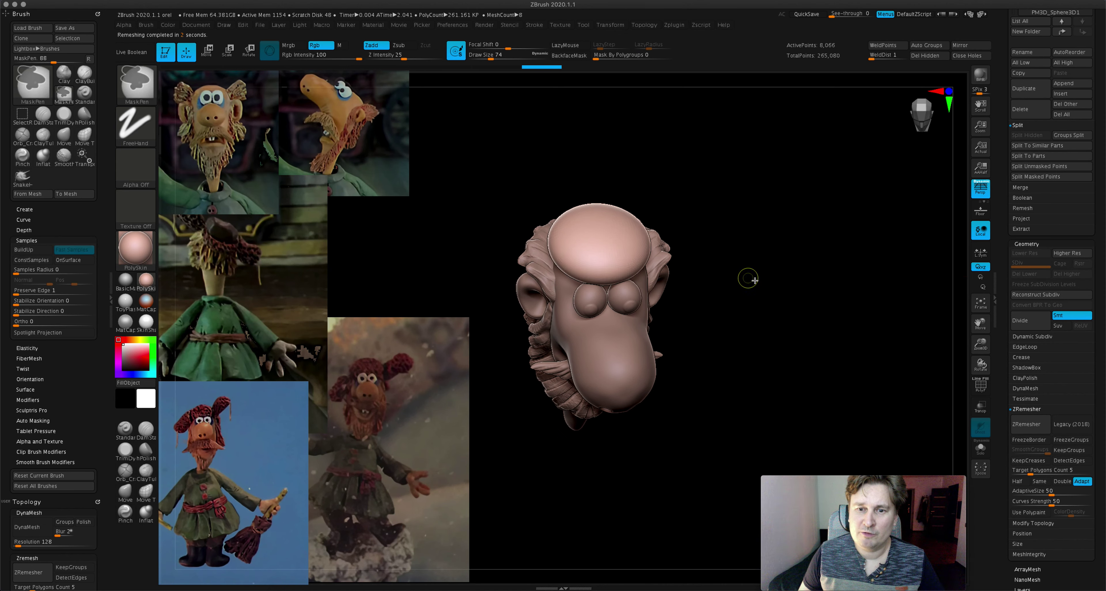
left_click(983, 390)
left_click_drag(681, 242, 605, 240)
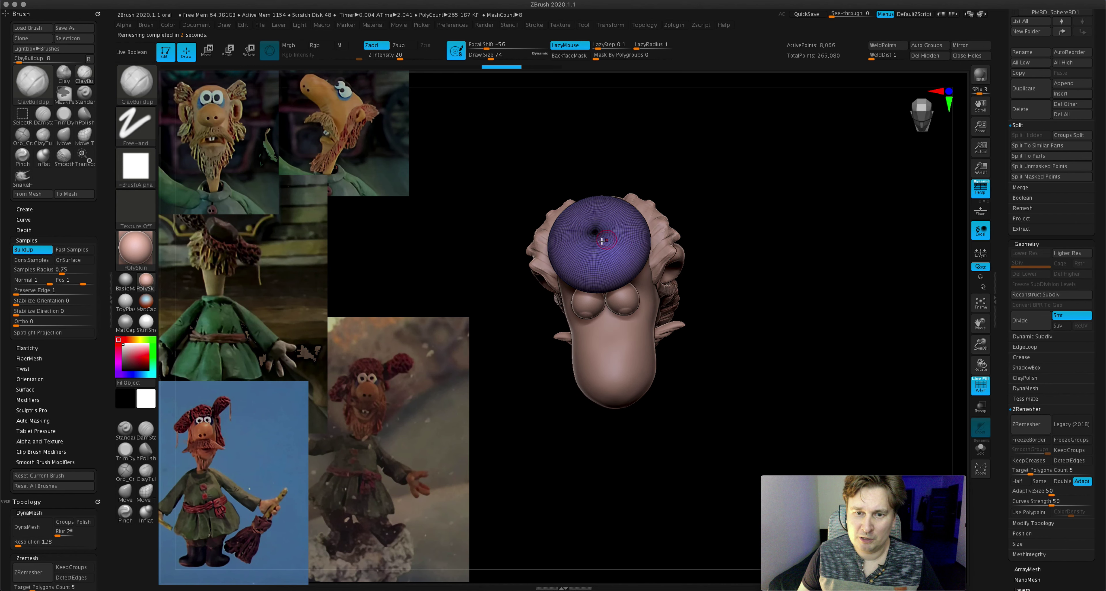
left_click_drag(681, 247, 676, 257)
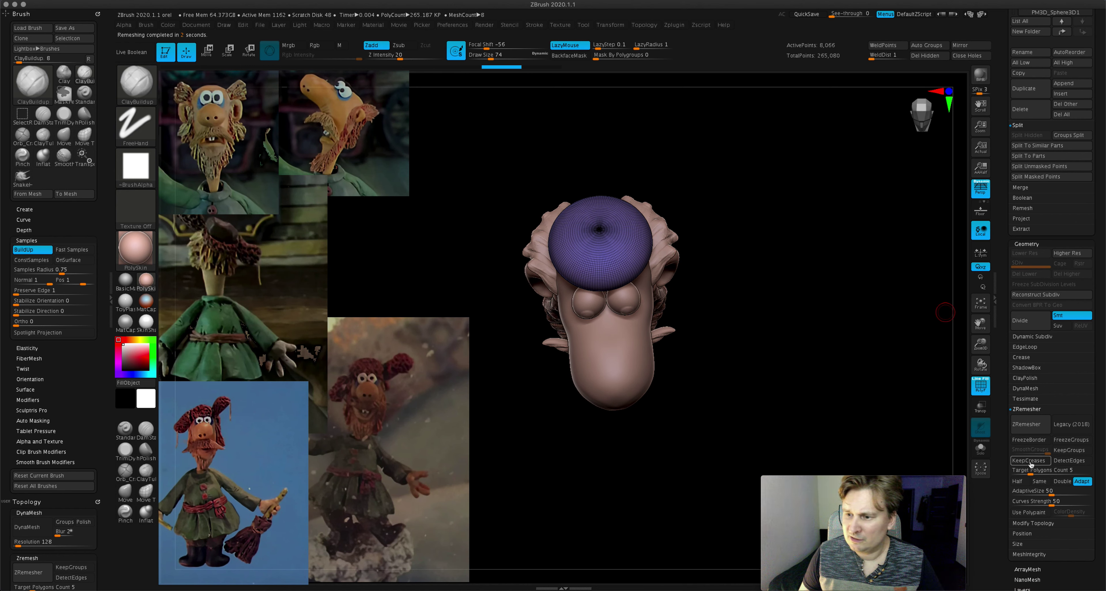
left_click(1029, 423)
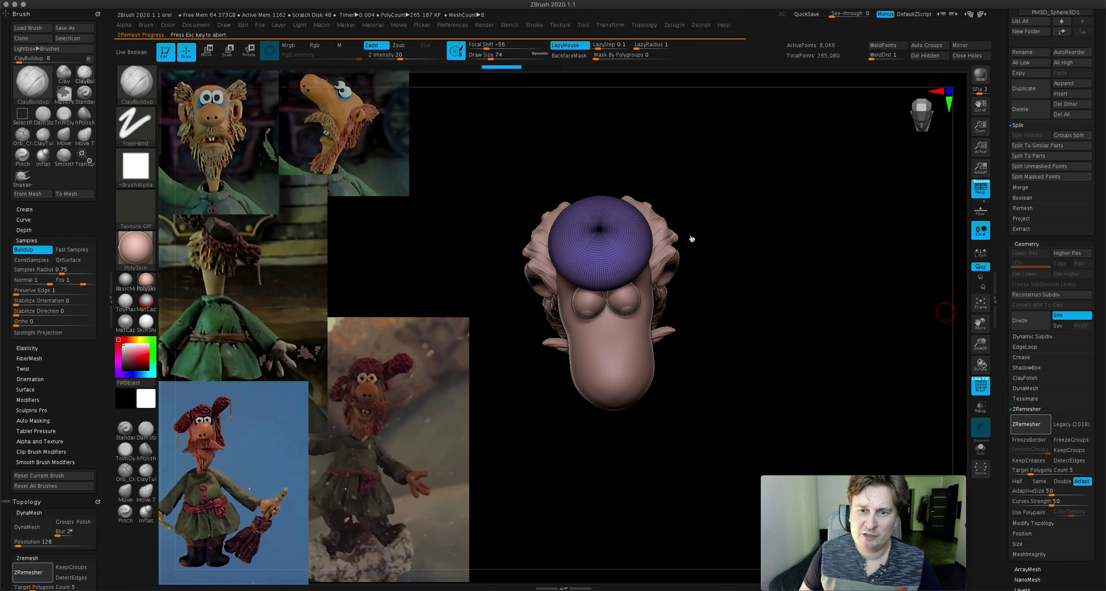
left_click_drag(680, 234, 684, 161)
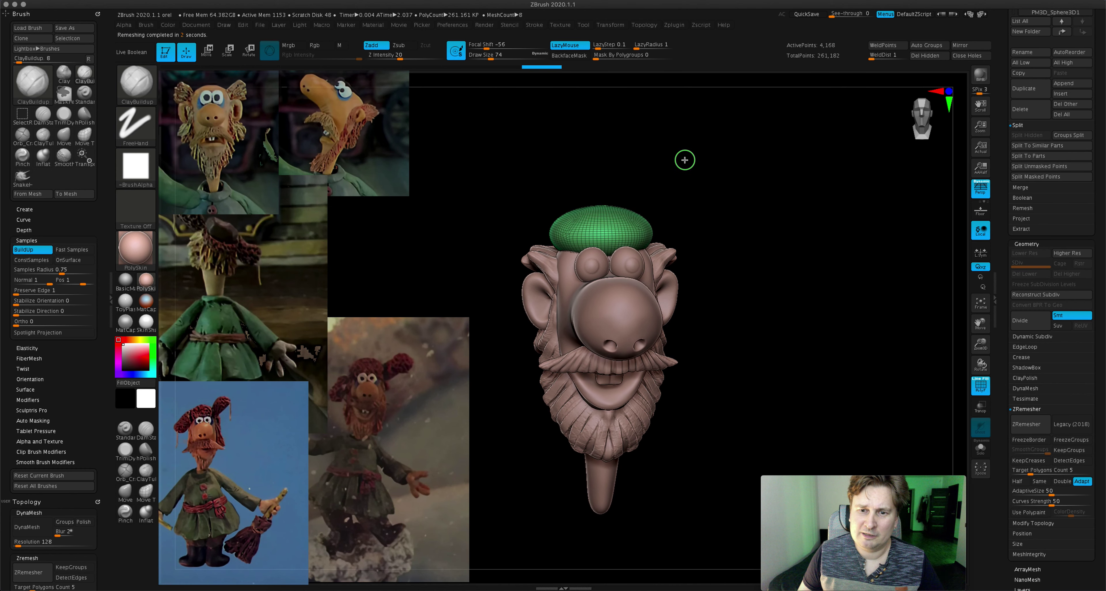
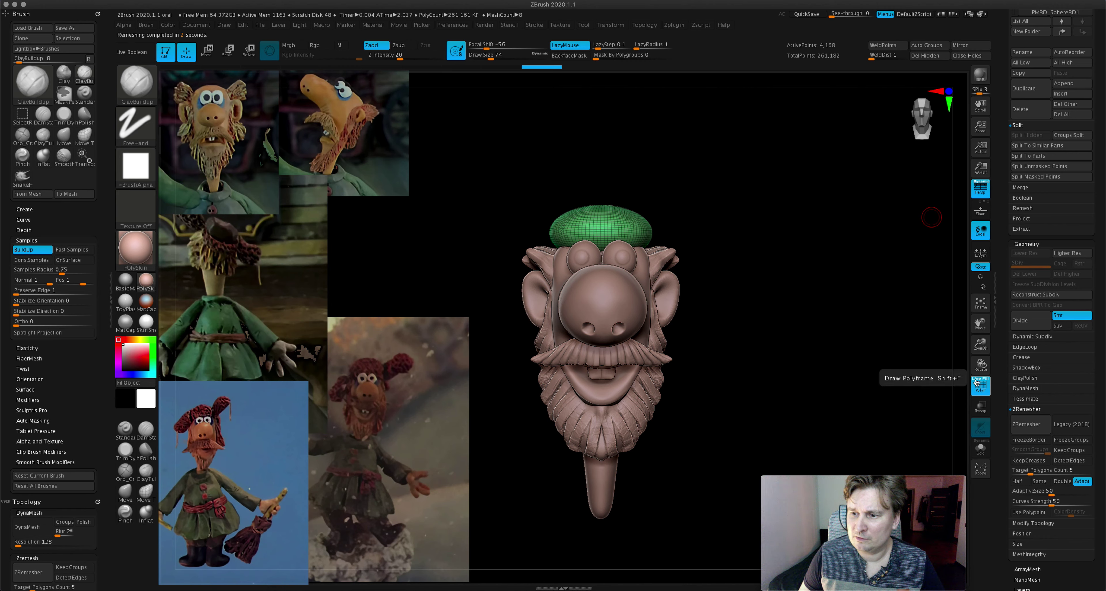
- Select the Move brush and set its Draw Size to 500
left_click_drag(746, 271, 508, 345)
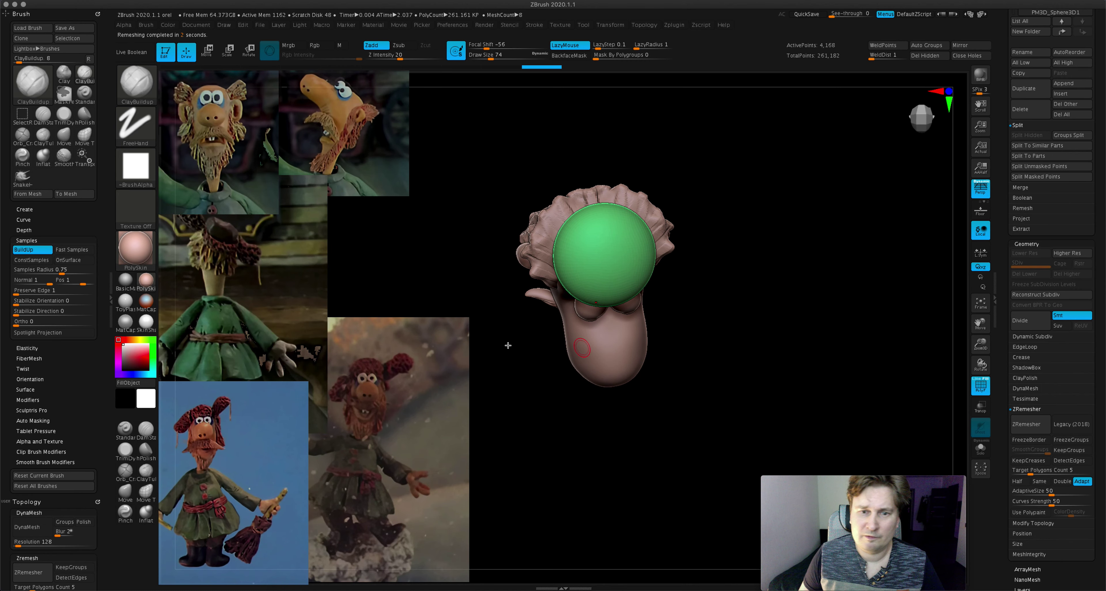
left_click(121, 496)
left_click_drag(520, 54, 534, 57)
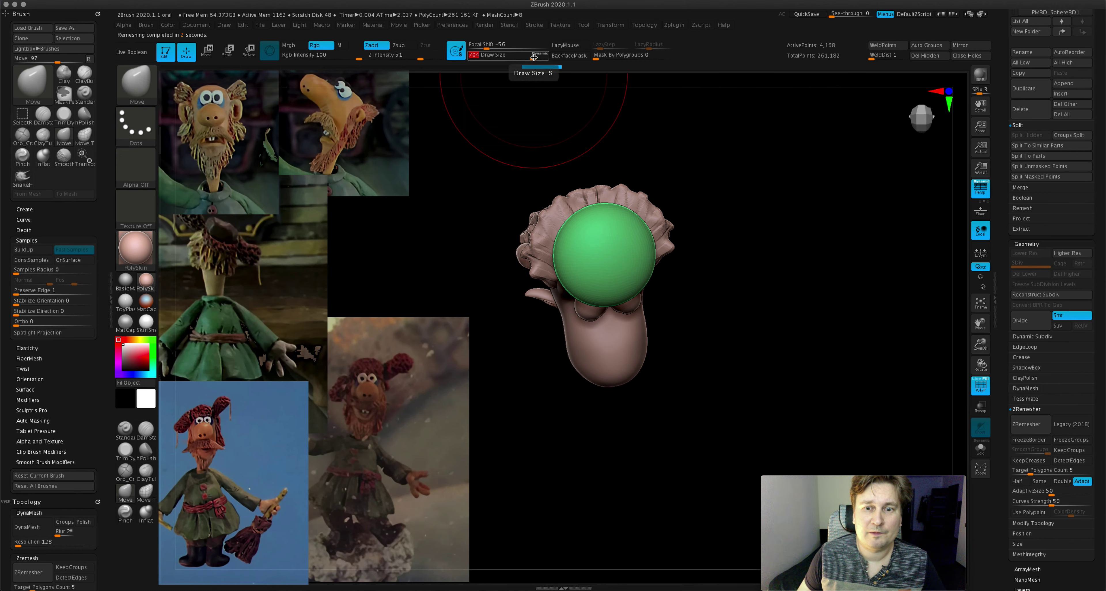
left_click(536, 54)
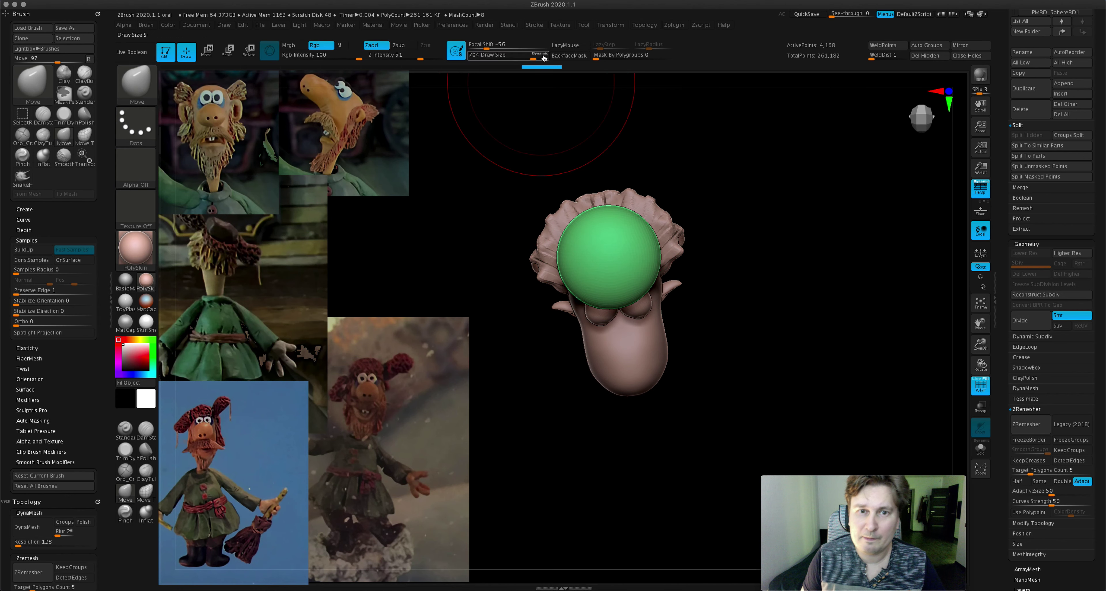
type("500")
key("Return")
- Push and squash the green sphere into a shorter, flatter, rounder cap
left_click_drag(622, 266, 653, 257)
left_click_drag(557, 266, 566, 266)
left_click_drag(600, 201, 601, 217)
left_click_drag(605, 311, 607, 292)
mouse_move(616, 271)
right_mouse_down()
mouse_move(629, 171)
mouse_move(629, 185)
right_mouse_up()
- Reduce the brush size to 293, then 163, checking the cap from front and side
left_click_drag(532, 58, 511, 55)
mouse_move(599, 198)
right_mouse_down()
mouse_move(617, 268)
mouse_move(556, 259)
mouse_move(605, 321)
mouse_move(627, 247)
mouse_move(693, 230)
mouse_move(651, 217)
mouse_move(601, 249)
mouse_move(652, 266)
mouse_move(685, 295)
right_mouse_up()
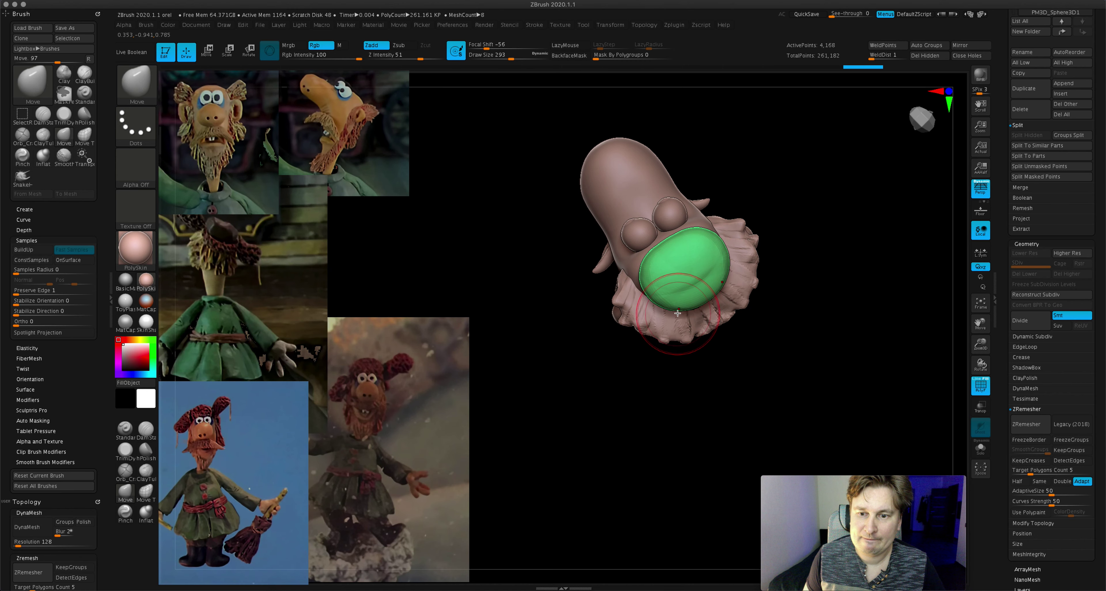
left_click_drag(510, 59, 500, 59)
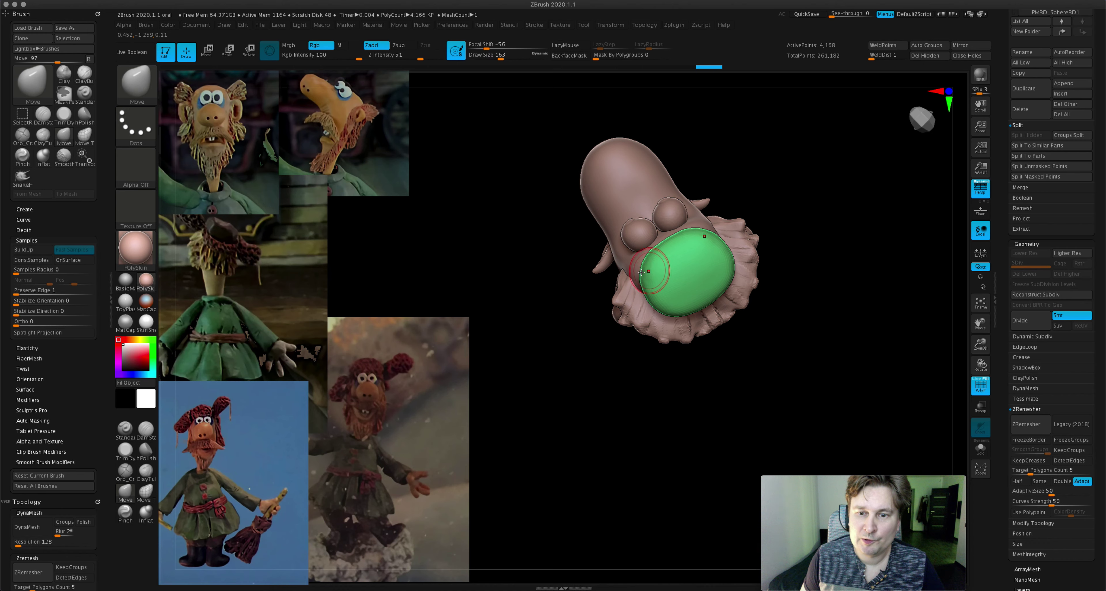
right_click_drag(646, 270, 679, 215)
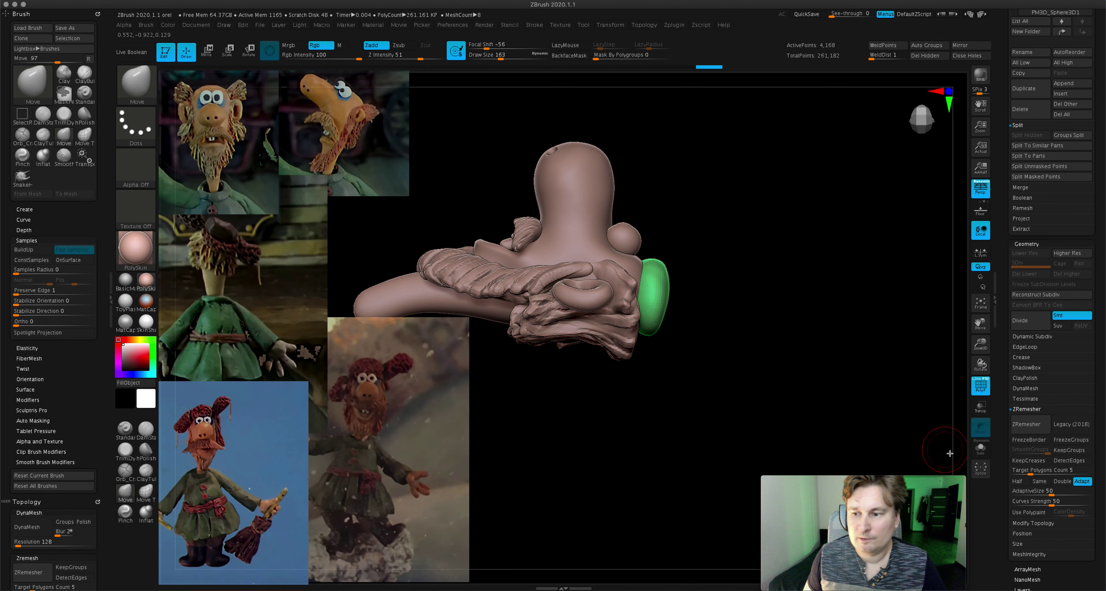
left_click(978, 454)
- Switch masking to MaskLasso and clear the mask on the green piece
key("ctrl")
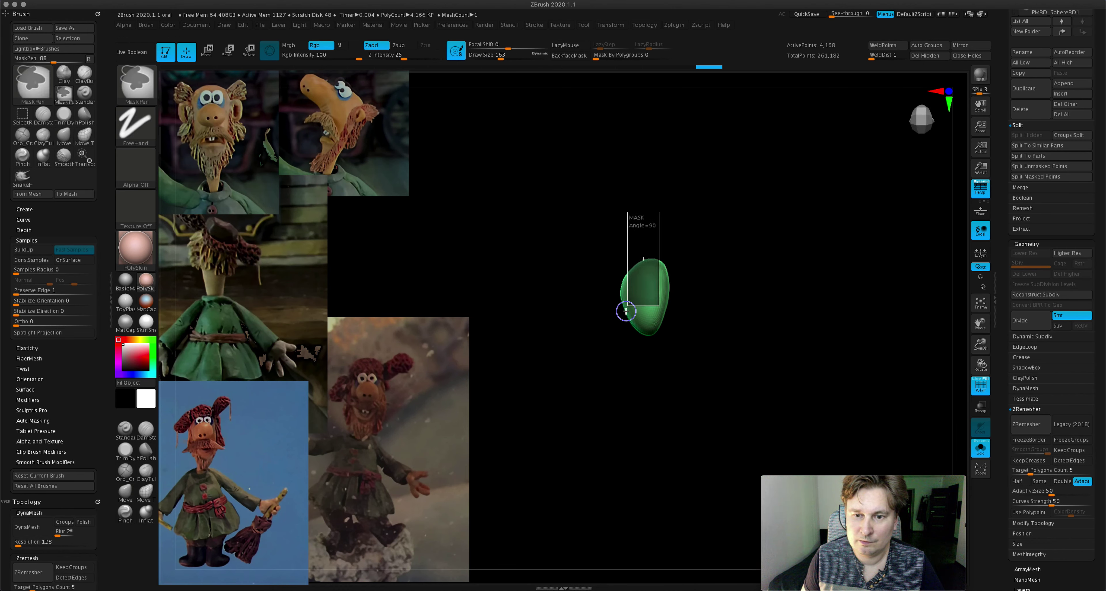
left_click_drag(626, 311, 588, 313, "ctrl")
left_click(137, 71)
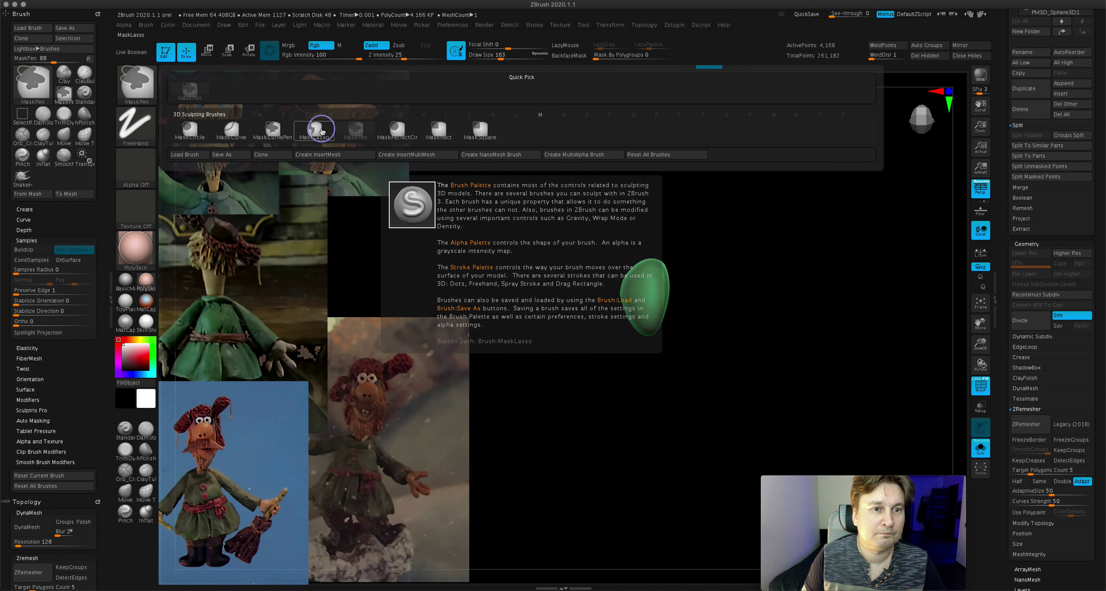
left_click(335, 132)
left_click_drag(609, 360, 612, 358, "ctrl")
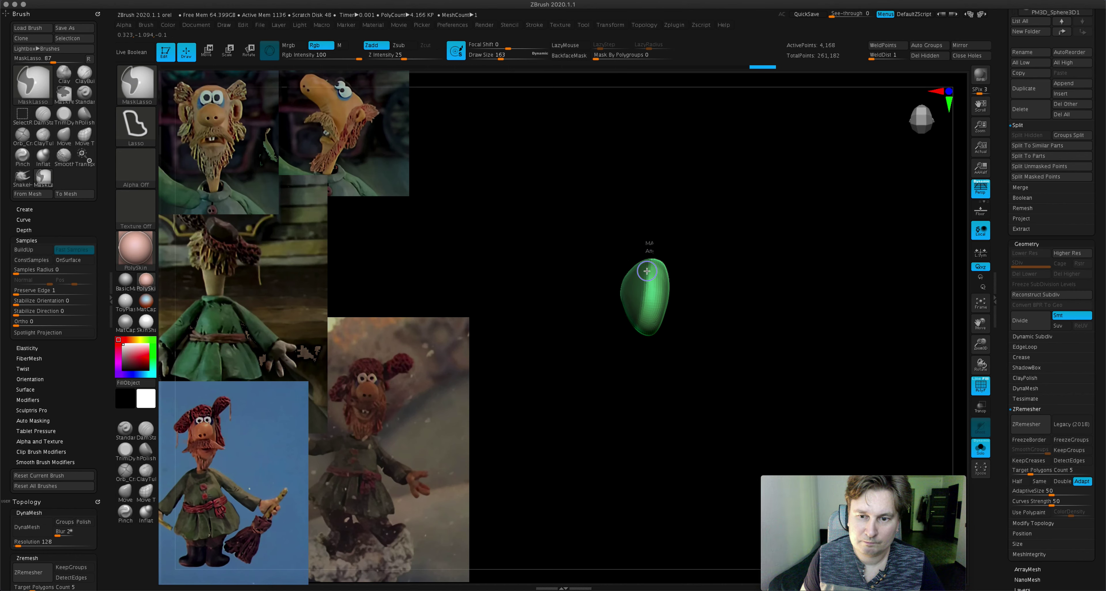
left_click(573, 301, "ctrl")
- Scale the green piece thinner with the Transpose gizmo and show the whole head again
key("ctrl+shift+z")
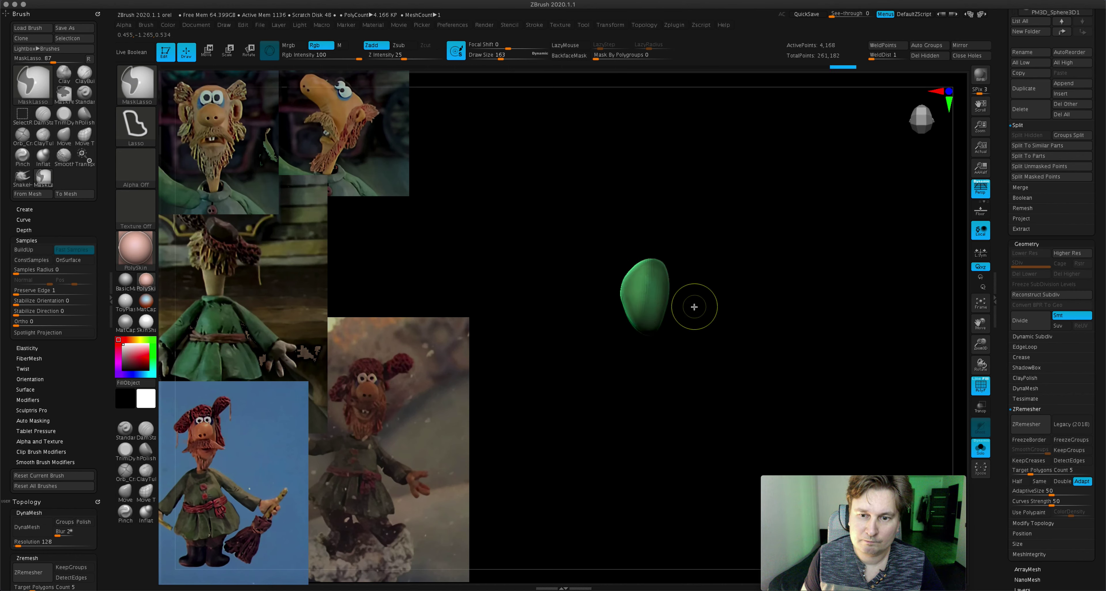
key("w")
key("ctrl+shift+z")
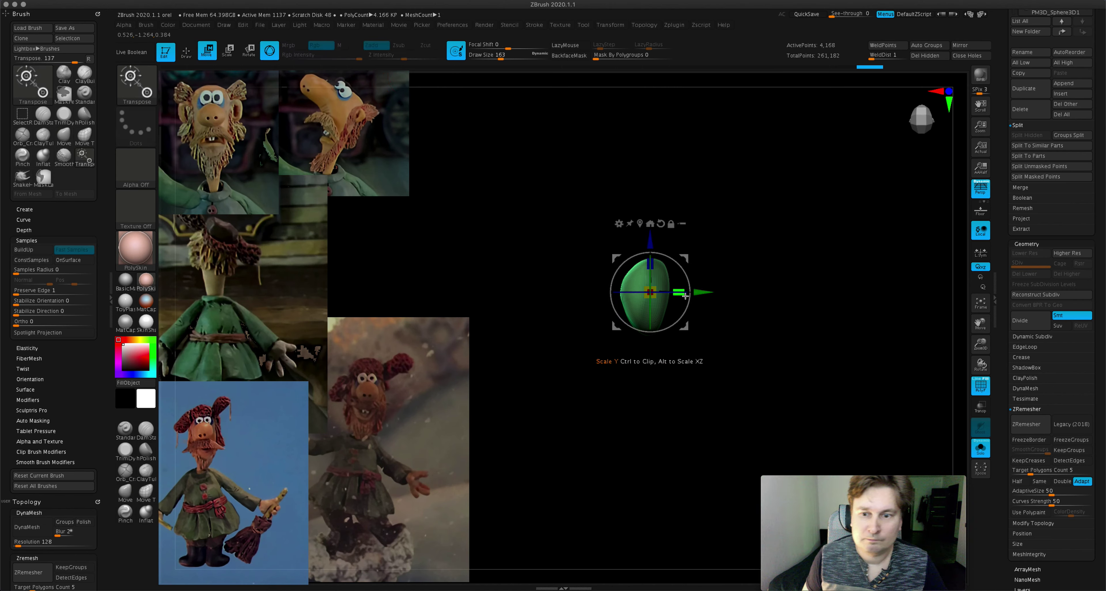
left_click_drag(680, 288, 672, 285)
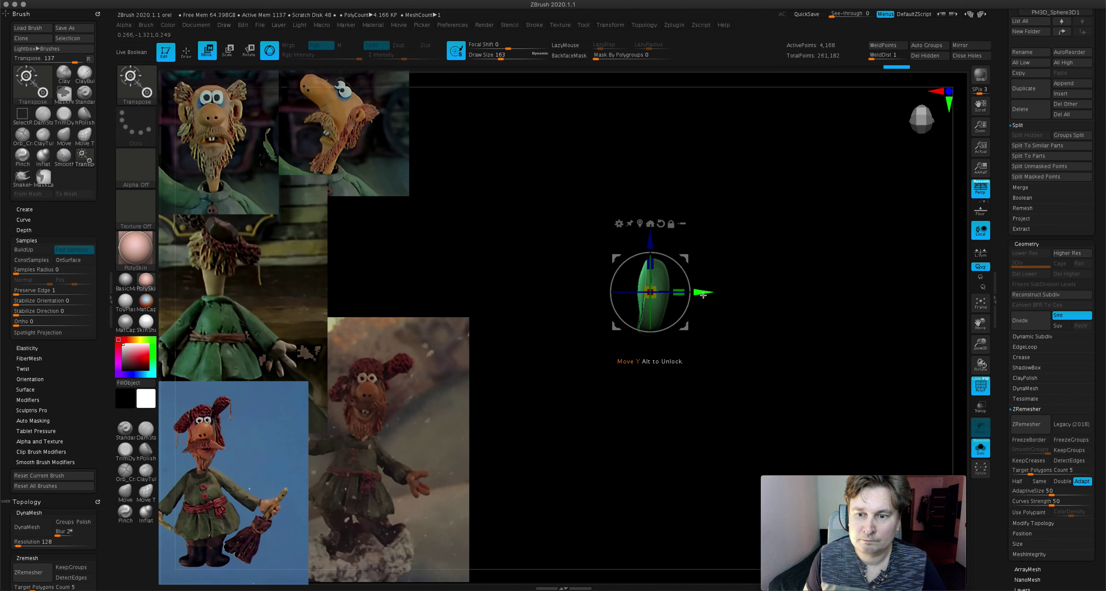
mouse_move(718, 272)
left_mouse_down()
mouse_move(667, 341)
mouse_move(716, 339)
mouse_move(758, 272)
left_mouse_up()
key("ctrl")
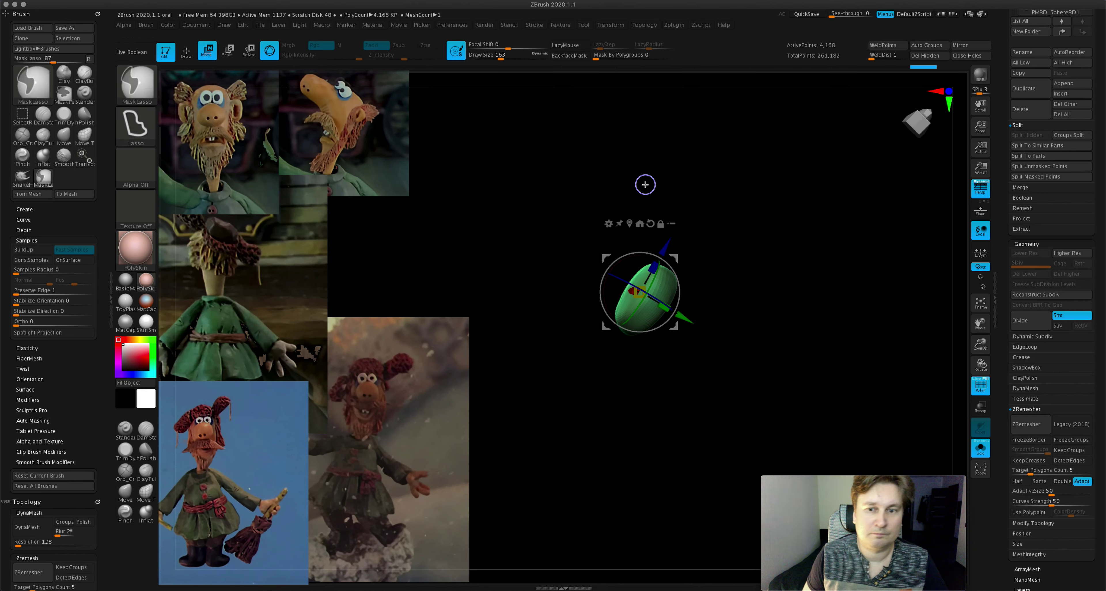
key("q")
mouse_move(701, 255)
left_mouse_down()
mouse_move(727, 299)
mouse_move(844, 328)
left_mouse_up()
left_click(977, 450)
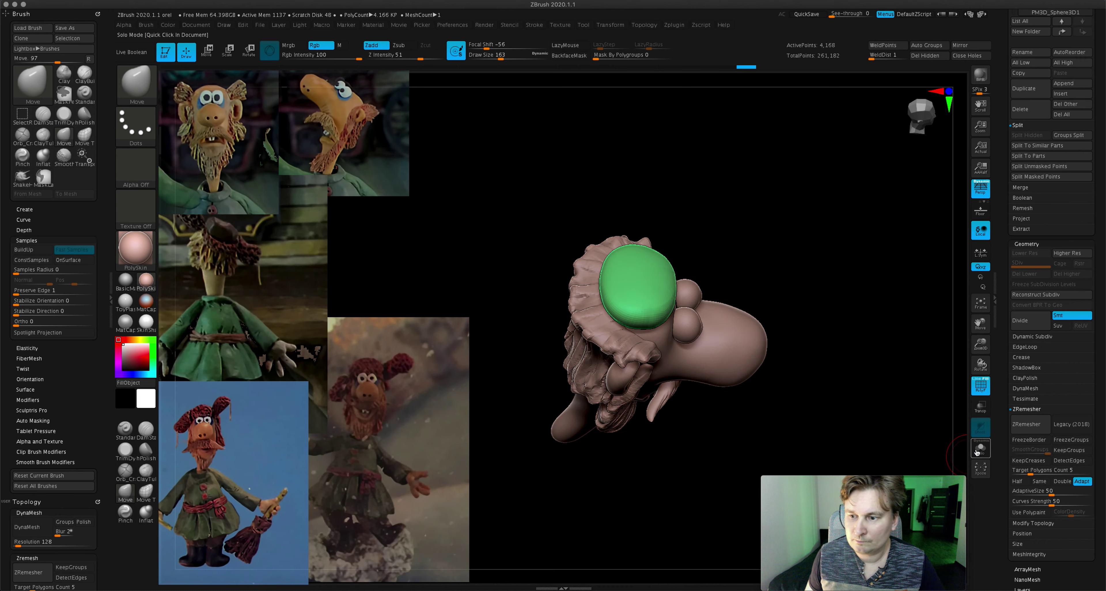
- Enlarge the green hat slightly and shift it right and up with the gizmo
mouse_move(781, 235)
left_mouse_down()
mouse_move(733, 183)
mouse_move(736, 341)
mouse_move(711, 325)
mouse_move(658, 197)
mouse_move(728, 251)
mouse_move(733, 225)
left_mouse_up()
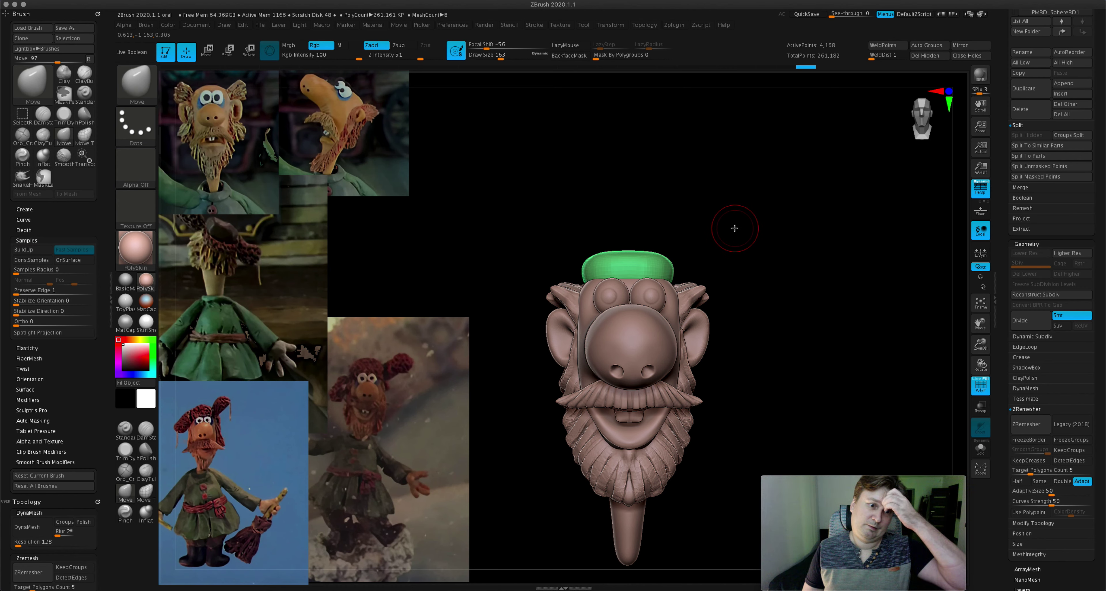
left_click(210, 57)
mouse_move(633, 250)
left_mouse_down()
mouse_move(634, 240)
mouse_move(663, 244)
left_mouse_up()
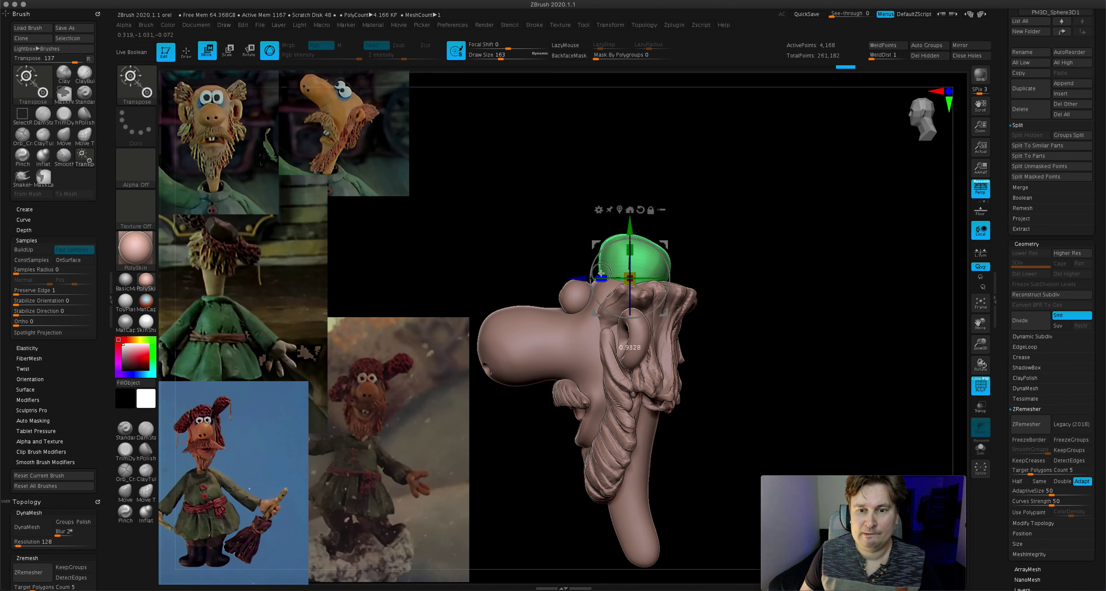
left_click_drag(662, 240, 674, 254)
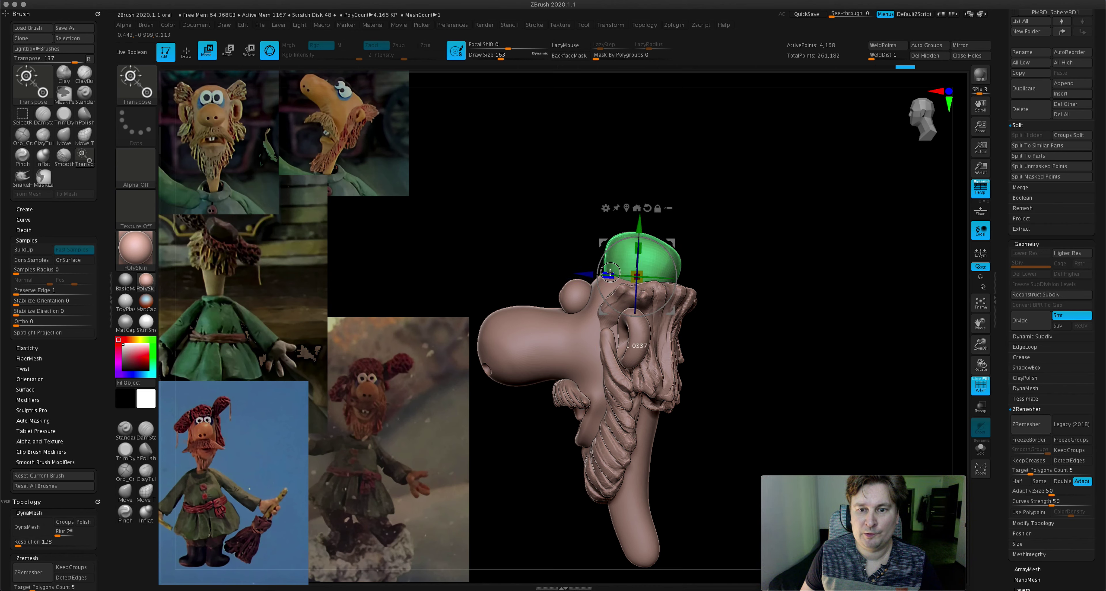
right_click_drag(608, 272, 627, 266, "shift")
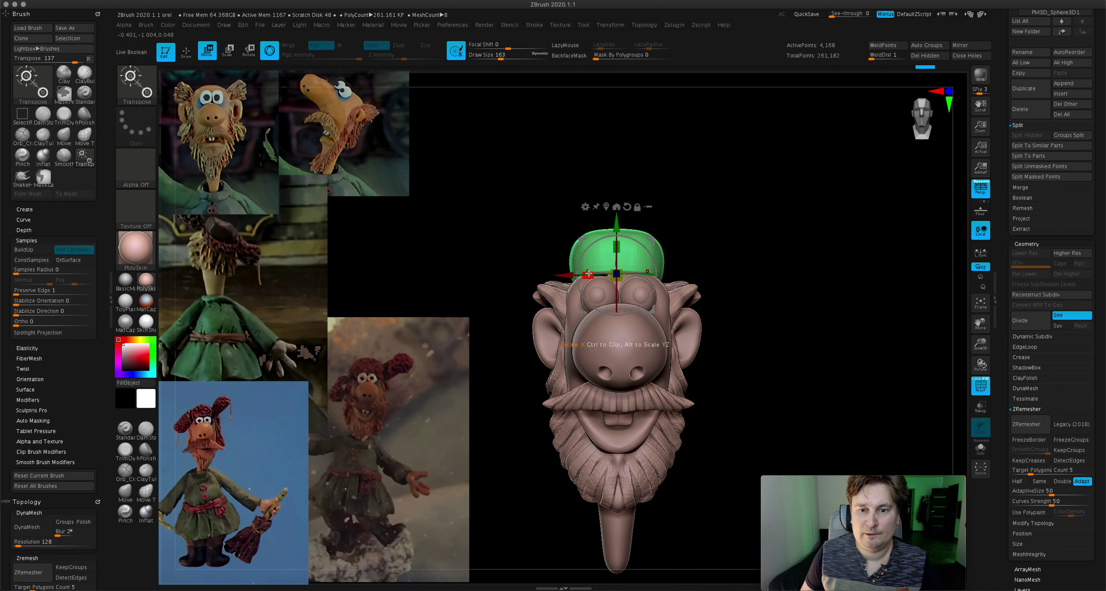
mouse_move(742, 220)
left_mouse_down()
mouse_move(696, 229)
mouse_move(771, 229)
left_mouse_up()
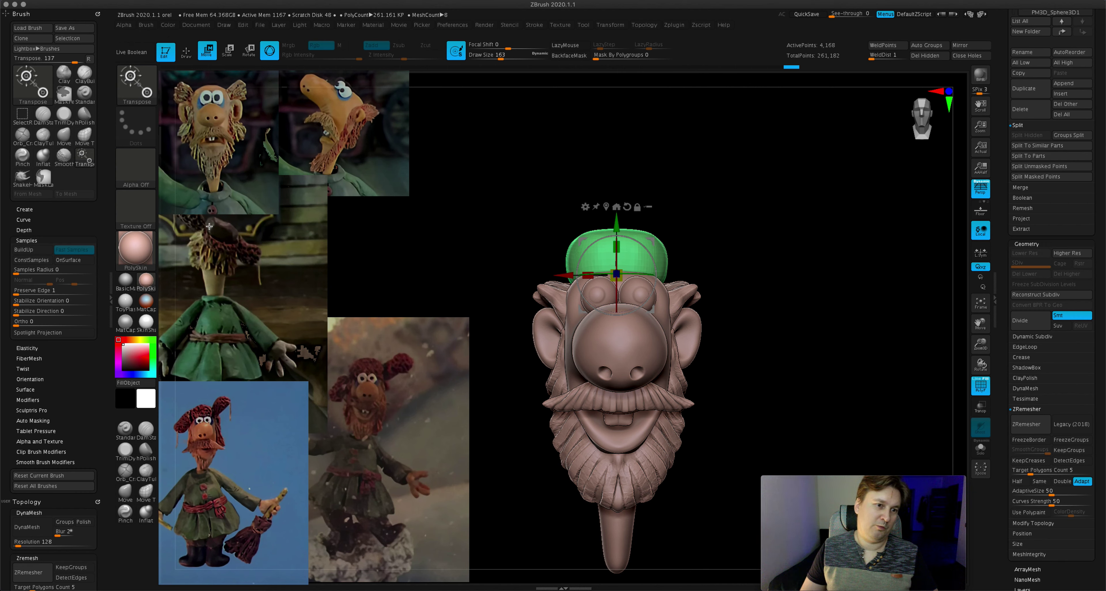
- Widen the green hat along X across the head and smooth its surface
mouse_move(587, 274)
left_mouse_down()
mouse_move(578, 271)
mouse_move(705, 242)
left_mouse_up()
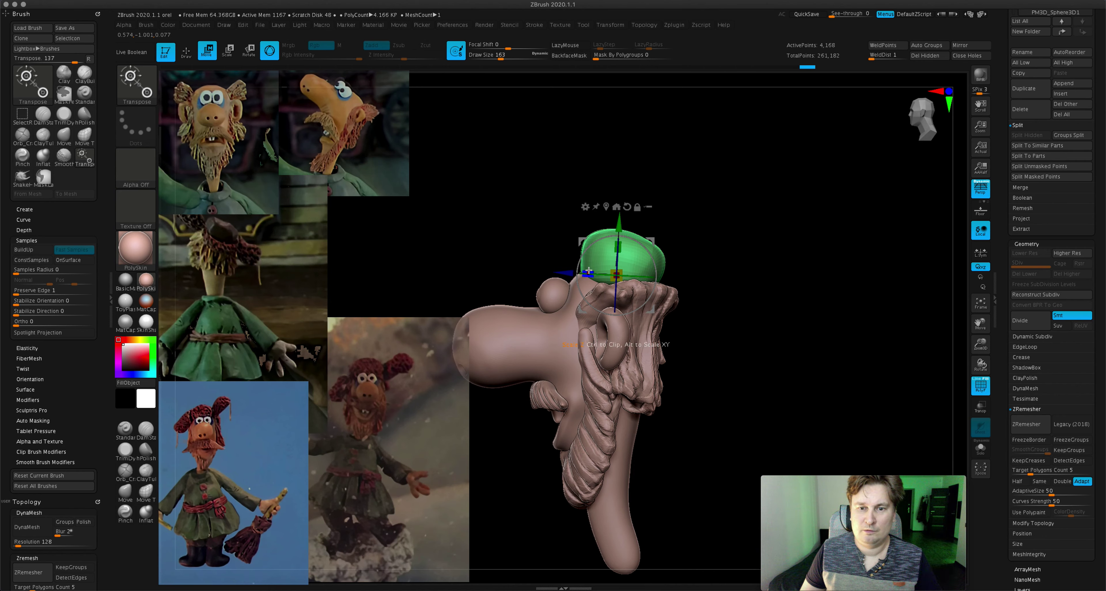
mouse_move(773, 212)
left_mouse_down()
mouse_move(767, 194)
mouse_move(763, 350)
mouse_move(743, 257)
mouse_move(742, 318)
left_mouse_up()
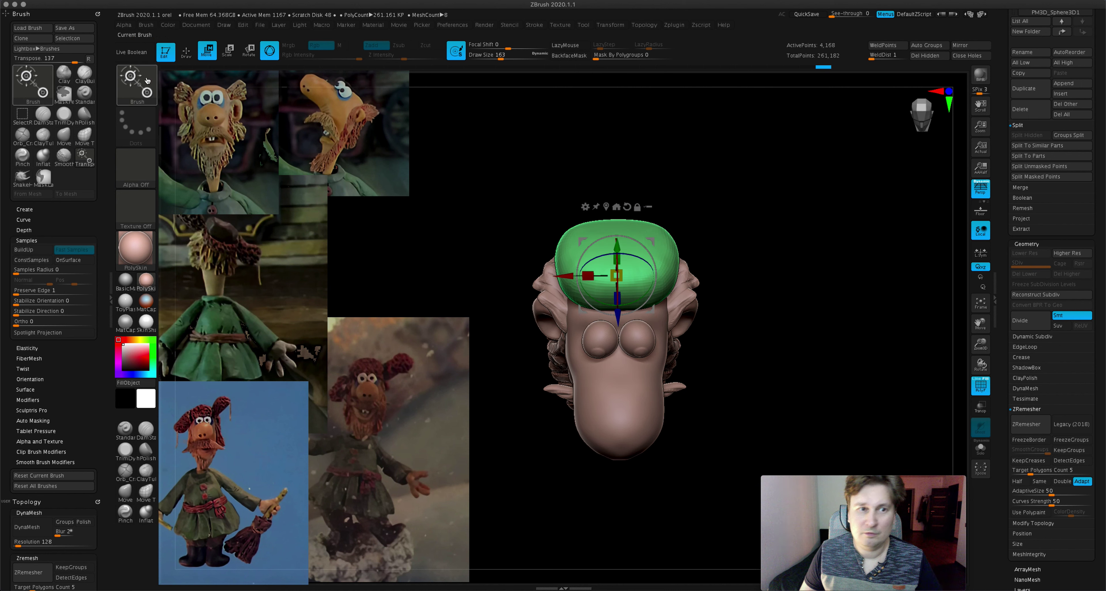
left_click(184, 57)
key("shift")
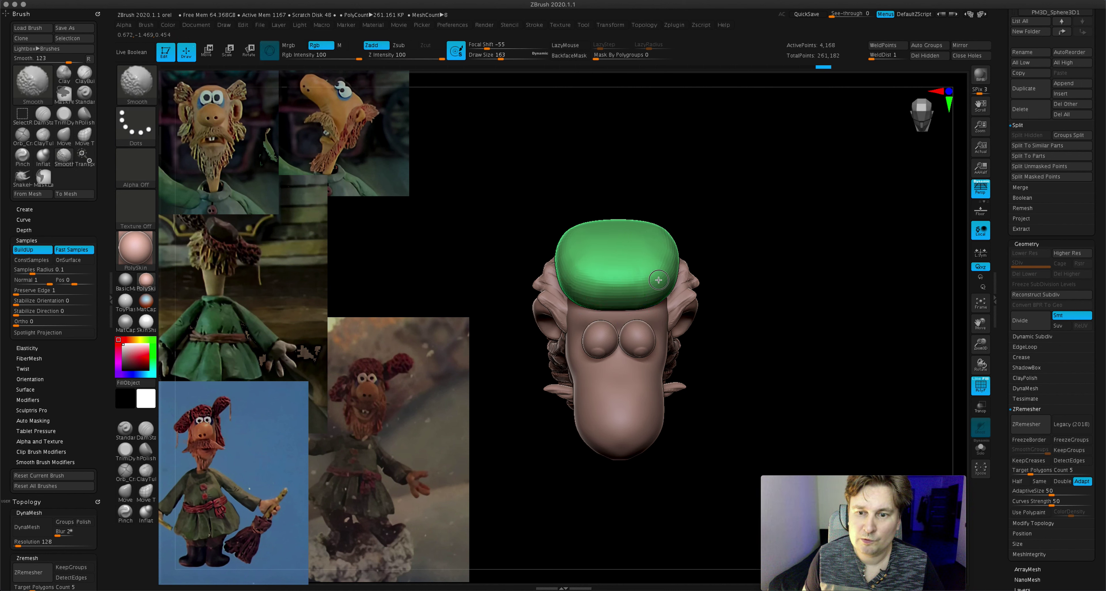
mouse_move(662, 302)
left_mouse_down()
mouse_move(735, 297)
mouse_move(716, 314)
left_mouse_up()
key("shift")
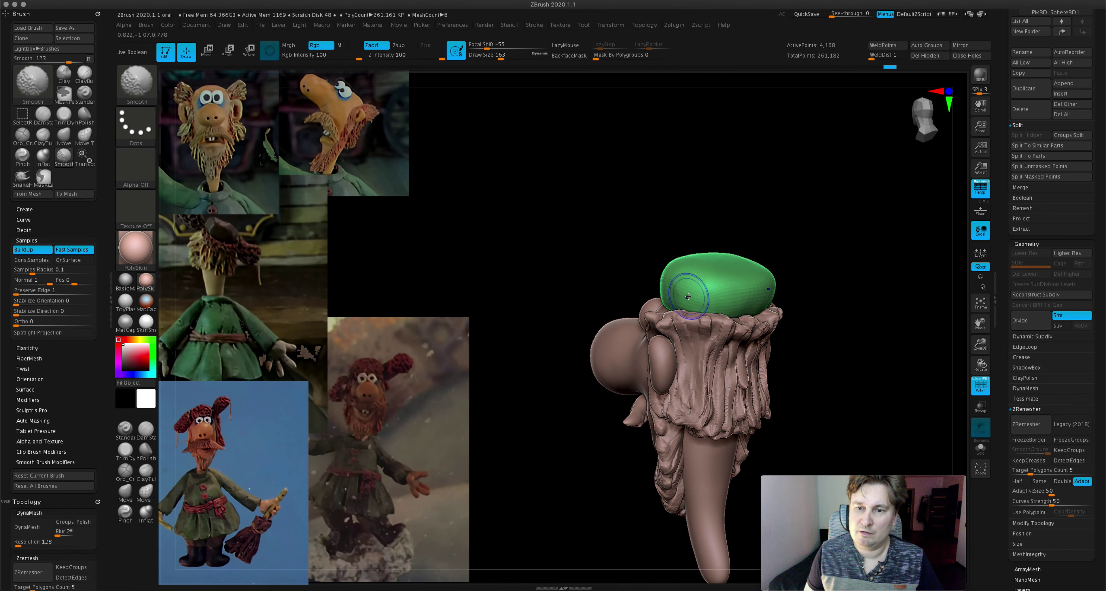
left_click_drag(649, 280, 780, 292, "shift")
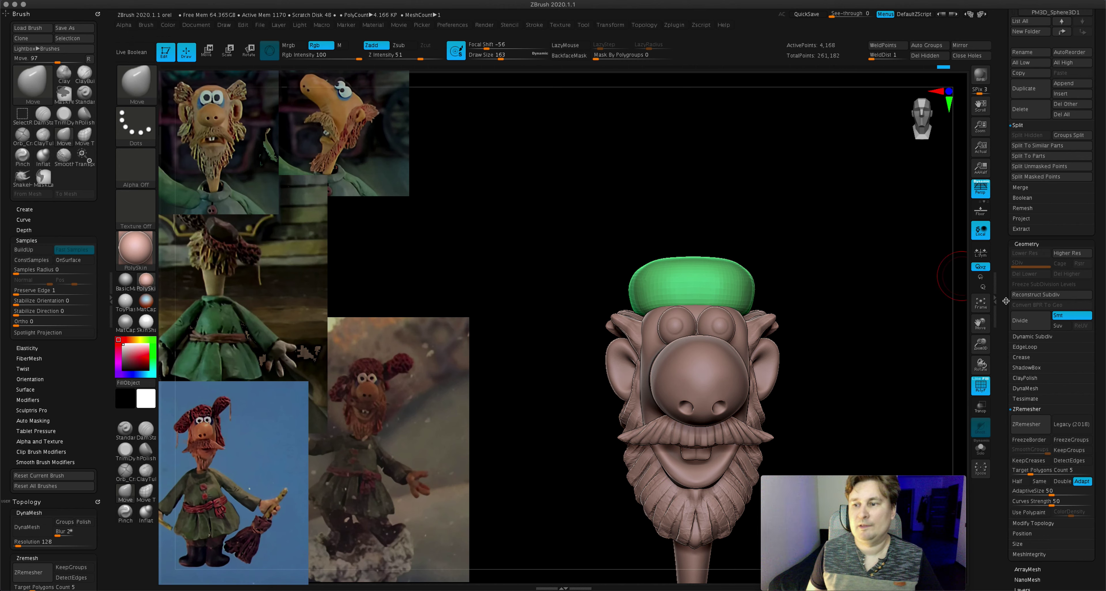
mouse_move(985, 345)
left_mouse_down()
mouse_move(938, 336)
mouse_move(979, 339)
left_mouse_up()
left_click(1038, 155)
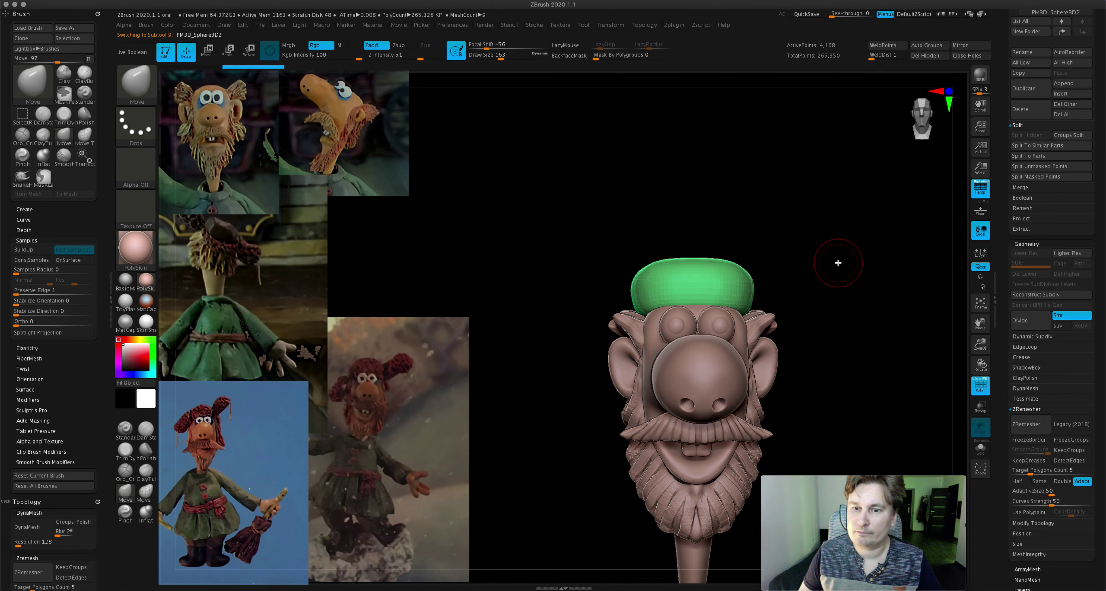
- Shrink the selected green piece slightly with the Transpose gizmo
key("w")
left_click_drag(945, 219, 851, 217)
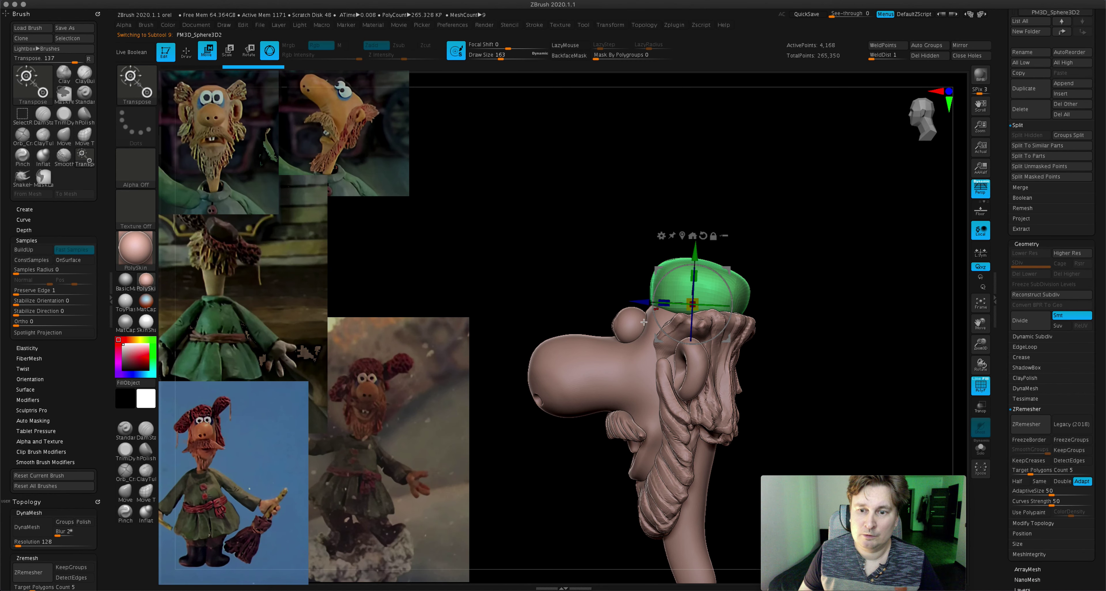
left_click_drag(664, 296, 616, 295)
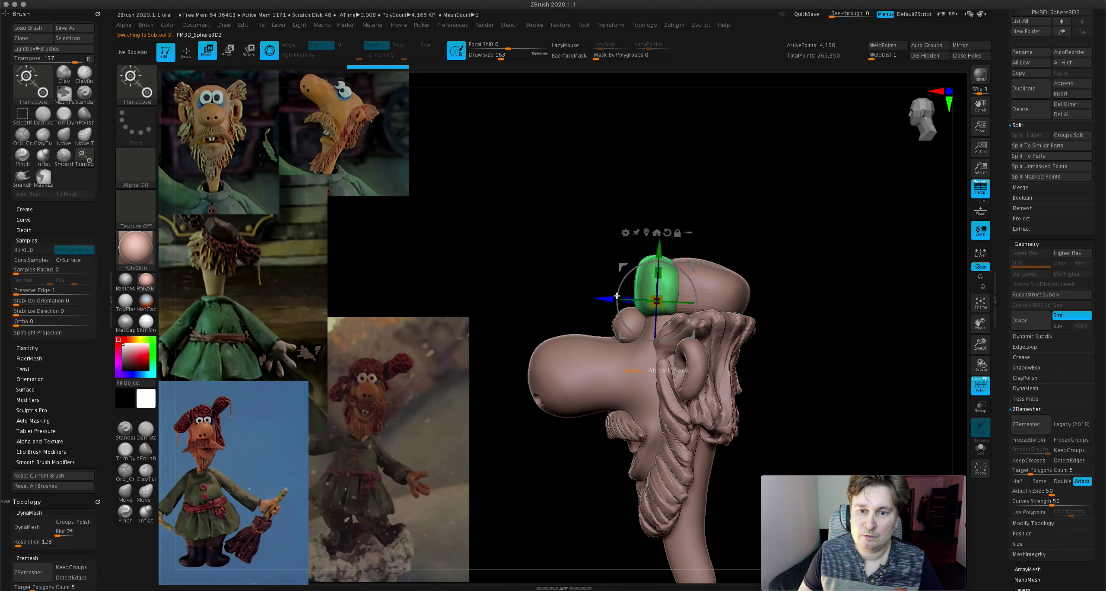
left_click_drag(536, 275, 749, 269)
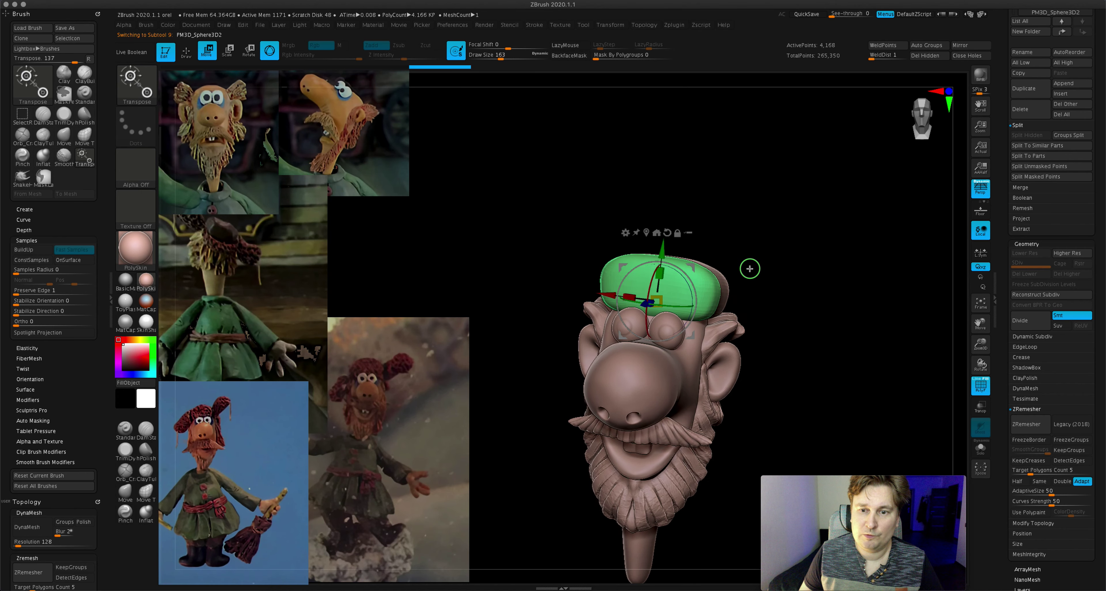
- Smooth the green hat flap and band, checking from top, front and side
left_click(186, 51)
left_click_drag(515, 284, 429, 283)
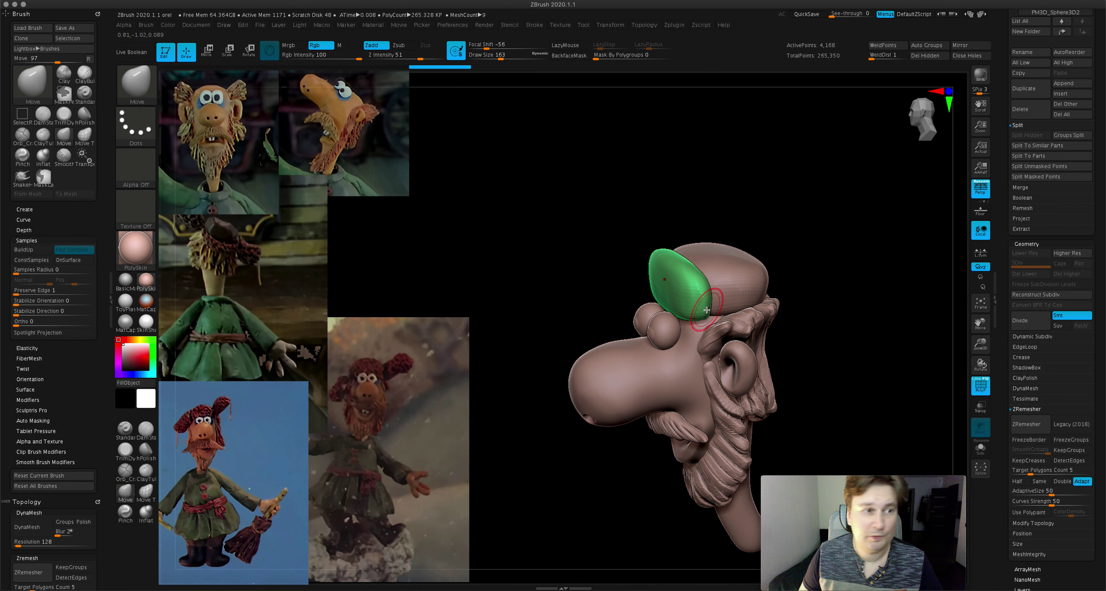
left_click_drag(706, 309, 703, 273, "shift")
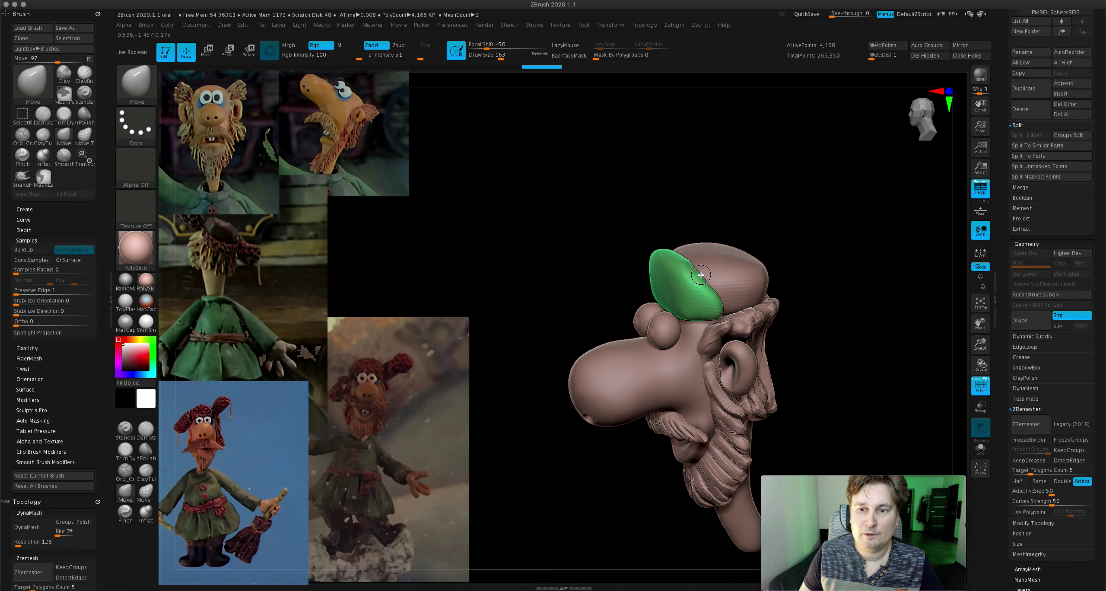
right_click_drag(701, 275, 699, 274)
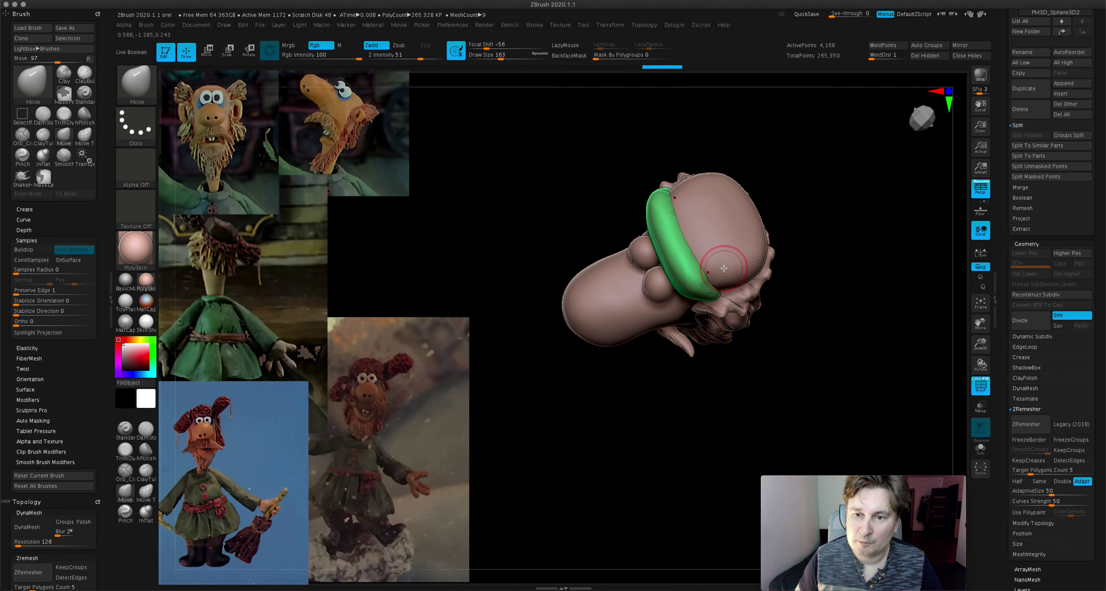
left_click_drag(709, 277, 696, 265, "shift")
right_click_drag(703, 254, 774, 297)
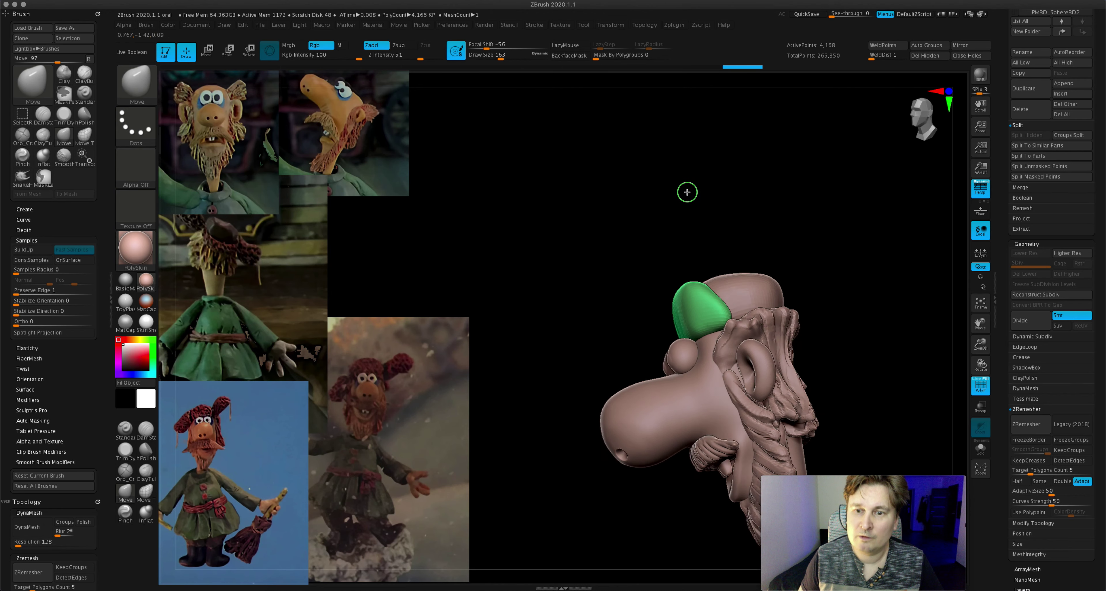
mouse_move(774, 297)
left_mouse_down()
mouse_move(767, 309)
mouse_move(806, 266)
left_mouse_up()
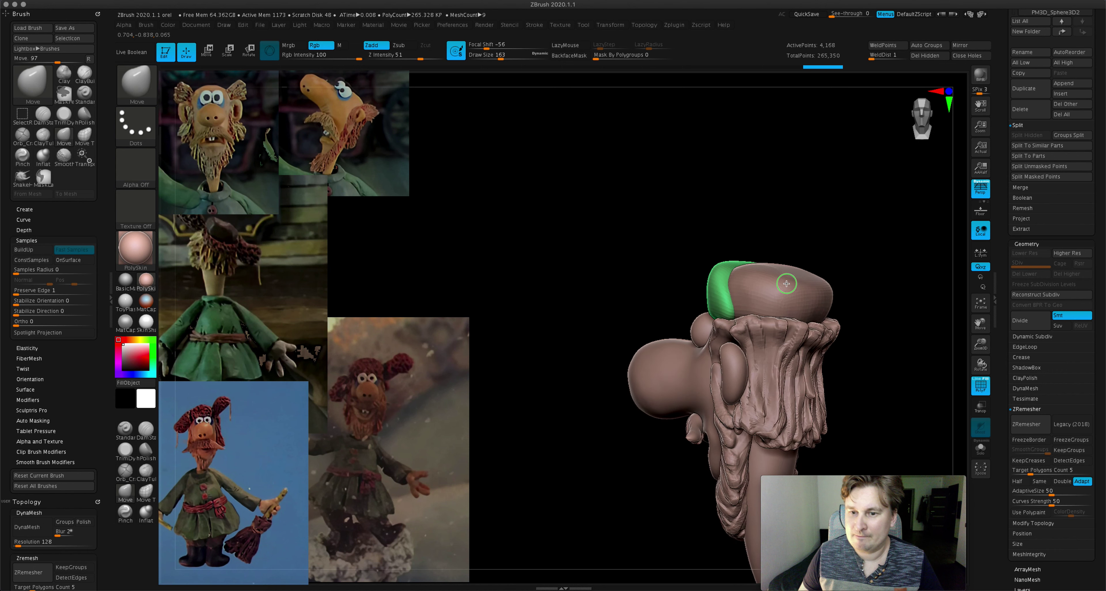
left_click_drag(928, 279, 854, 275)
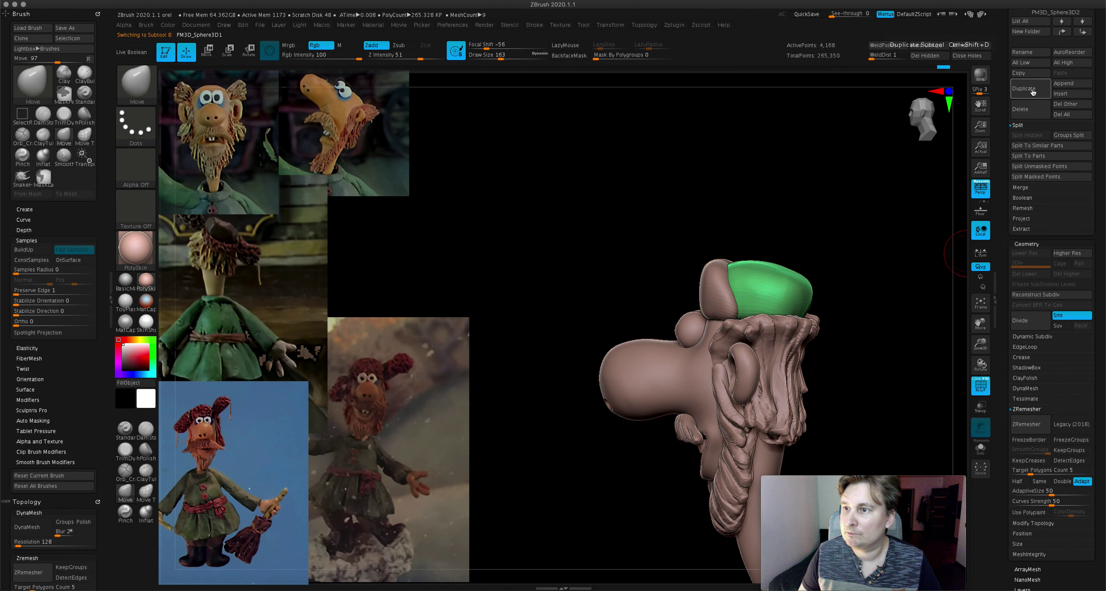
- Flatten the green piece into a thin band with the Transpose gizmo
left_click(210, 55)
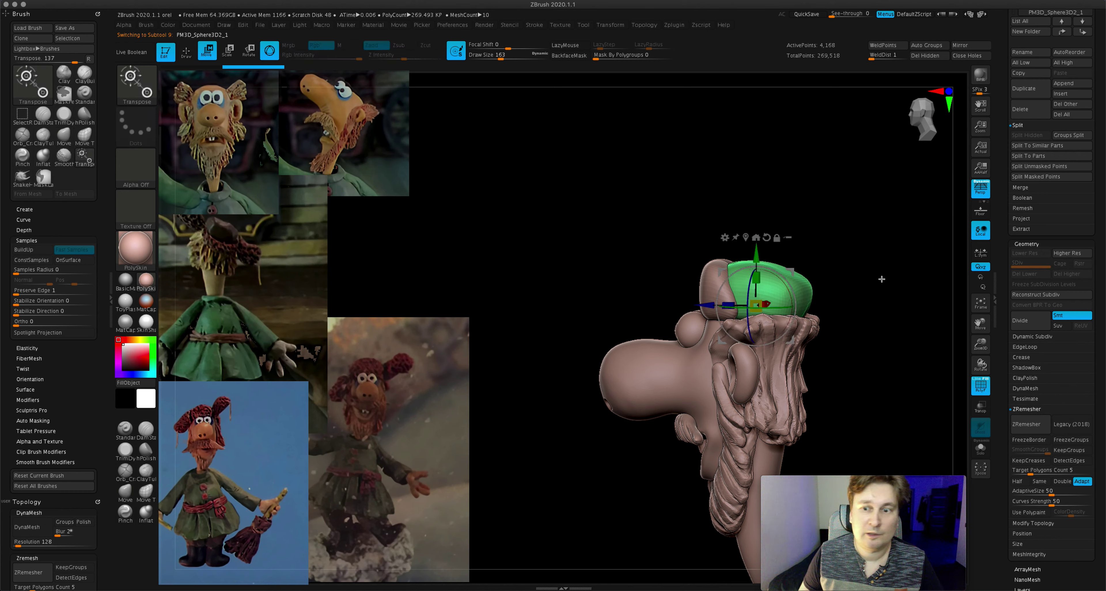
mouse_move(756, 278)
left_mouse_down()
mouse_move(757, 296)
mouse_move(825, 296)
left_mouse_up()
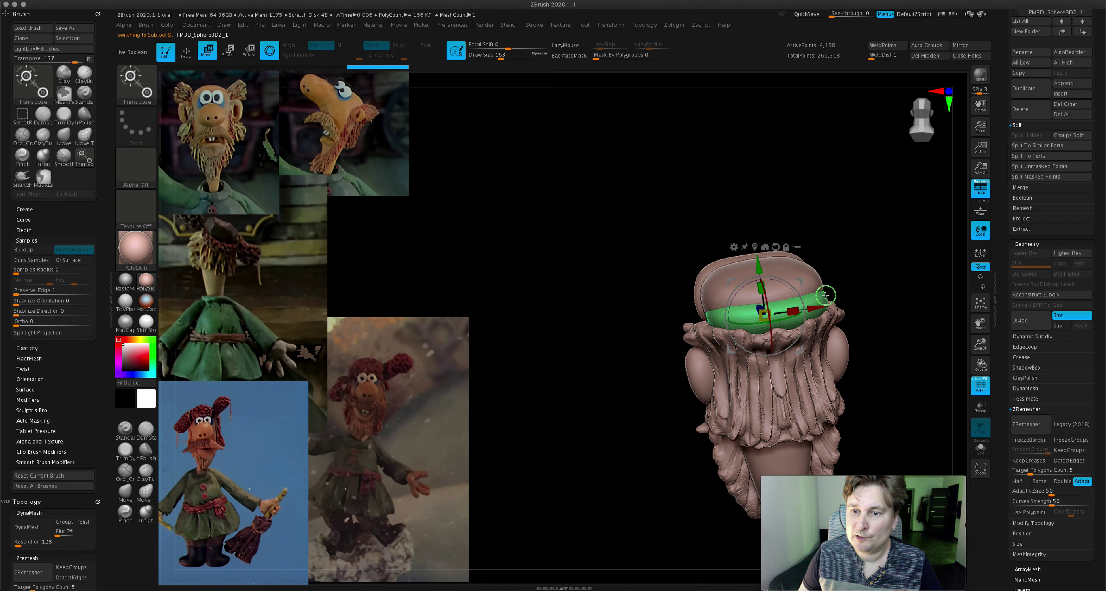
left_click(185, 50)
mouse_move(772, 240)
left_mouse_down()
mouse_move(772, 342)
mouse_move(820, 314)
left_mouse_up()
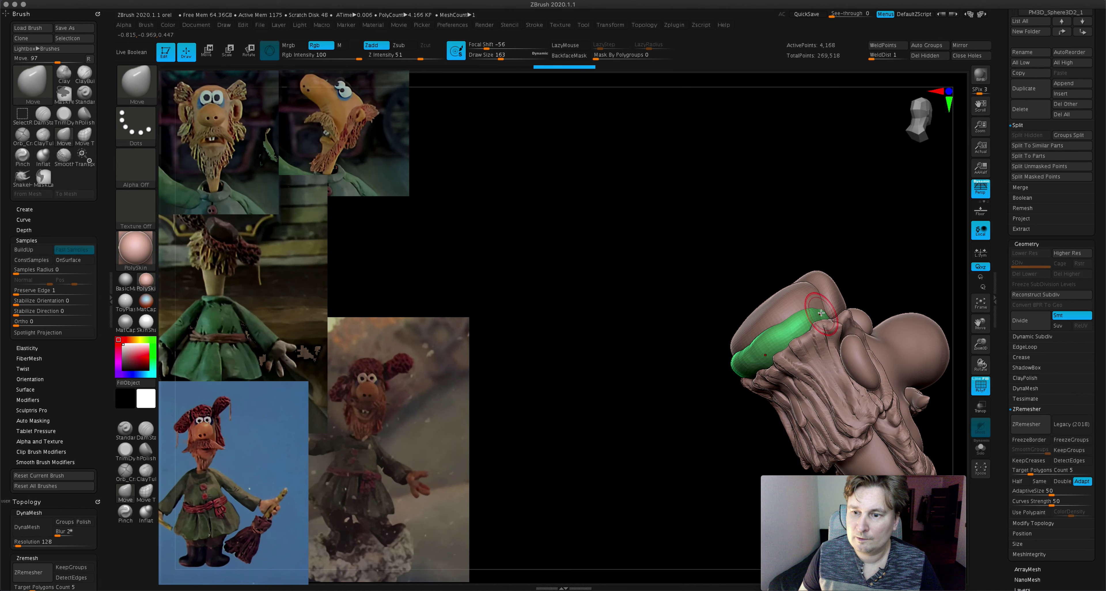
mouse_move(739, 359)
right_mouse_down()
mouse_move(698, 385)
mouse_move(723, 358)
right_mouse_up()
- Smooth the band's surface while orbiting around the head
key("shift")
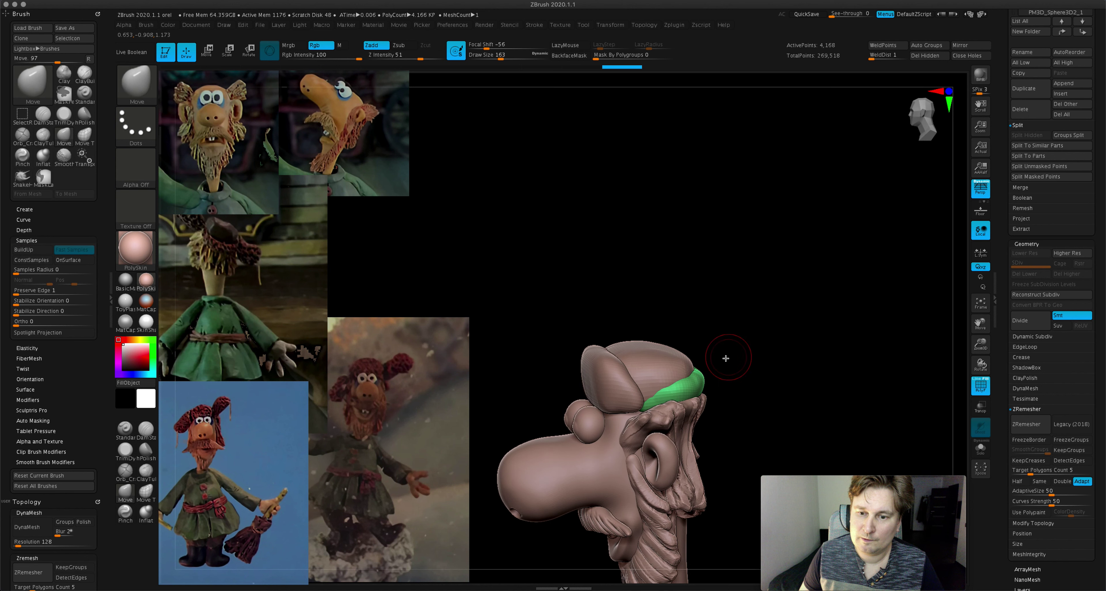
mouse_move(657, 389)
right_mouse_down("alt")
mouse_move(612, 373)
mouse_move(627, 368)
right_mouse_up("alt")
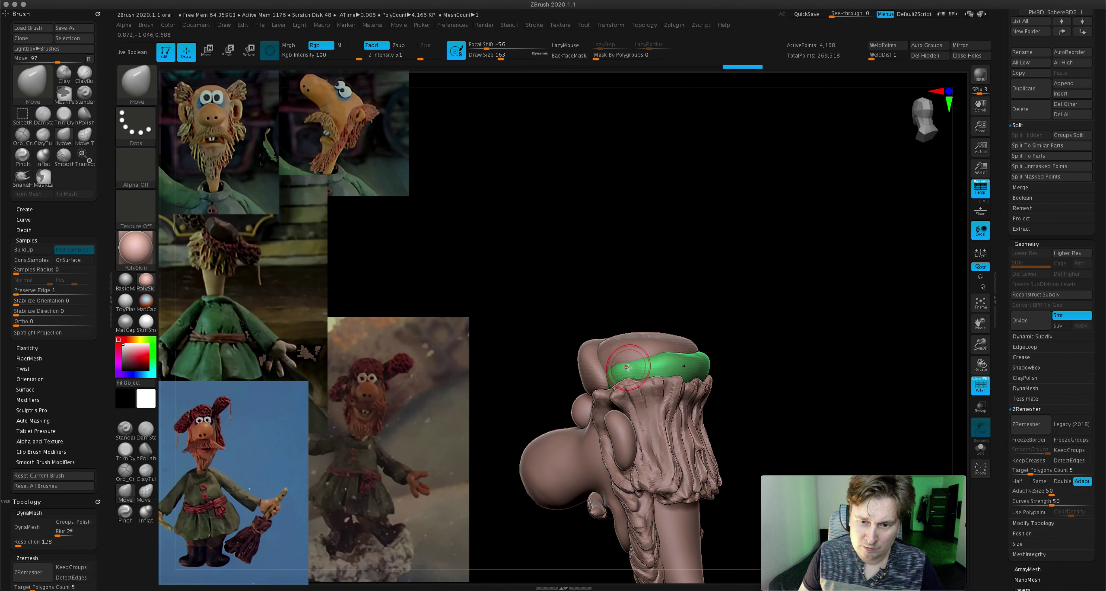
key("shift")
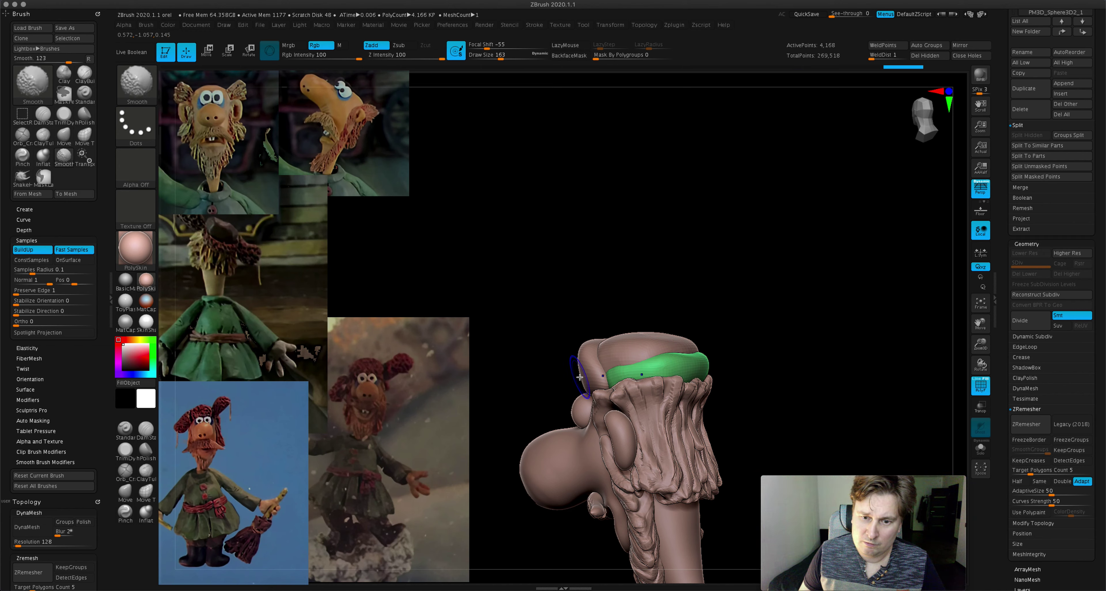
right_click_drag(649, 369, 593, 371)
mouse_move(690, 365)
right_mouse_down()
mouse_move(648, 366)
mouse_move(775, 341)
right_mouse_up()
right_click_drag(869, 281, 993, 196)
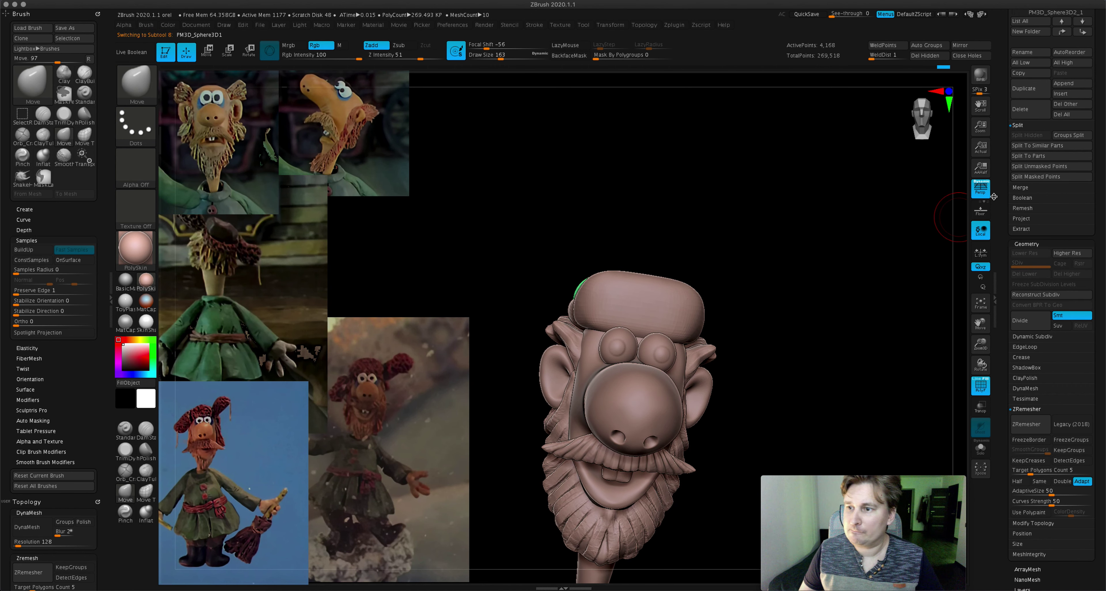
left_click_drag(737, 279, 740, 252, "shift")
- Ctrl-drag the gizmo to pull a copy of the hat piece to the right
key("w")
left_click_drag(679, 284, 785, 291)
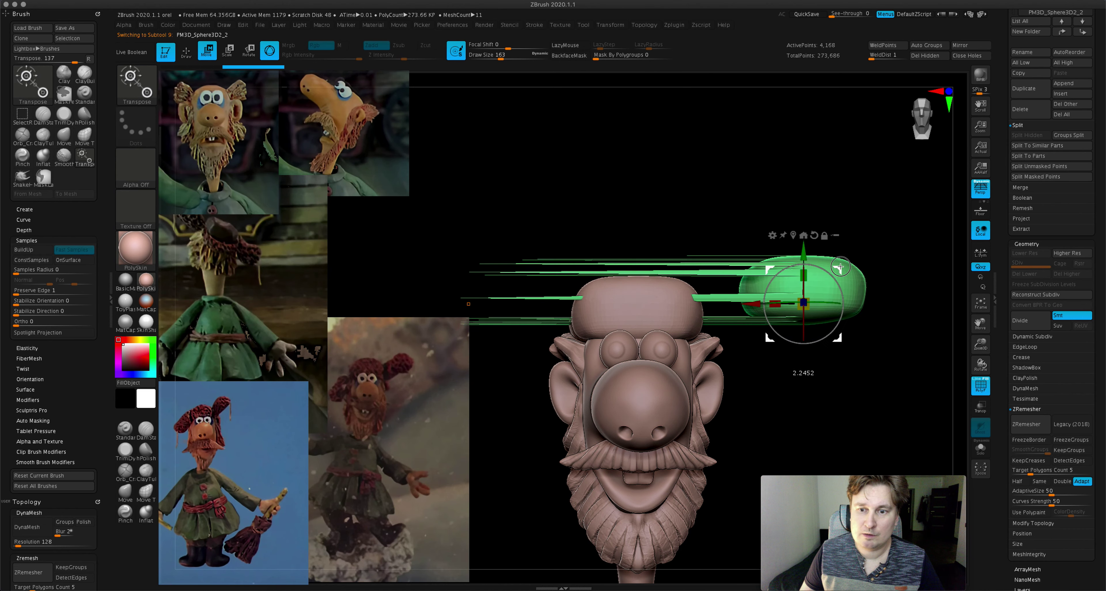
key("ctrl+z")
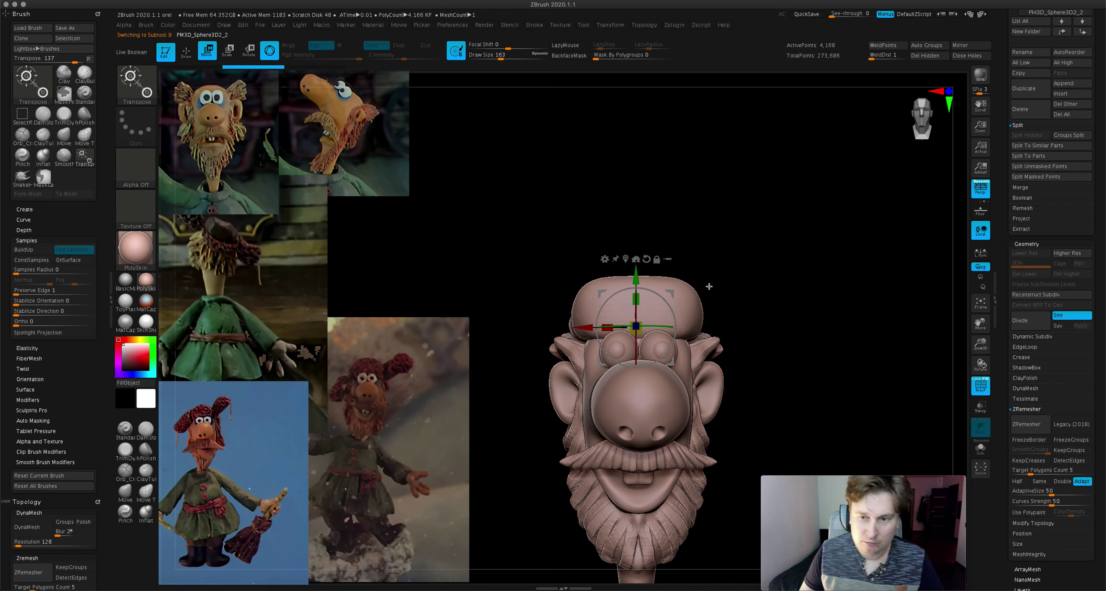
- Move the new copy out to the right of the head and smooth it
mouse_move(669, 295)
left_mouse_down()
mouse_move(786, 297)
mouse_move(809, 375)
left_mouse_up()
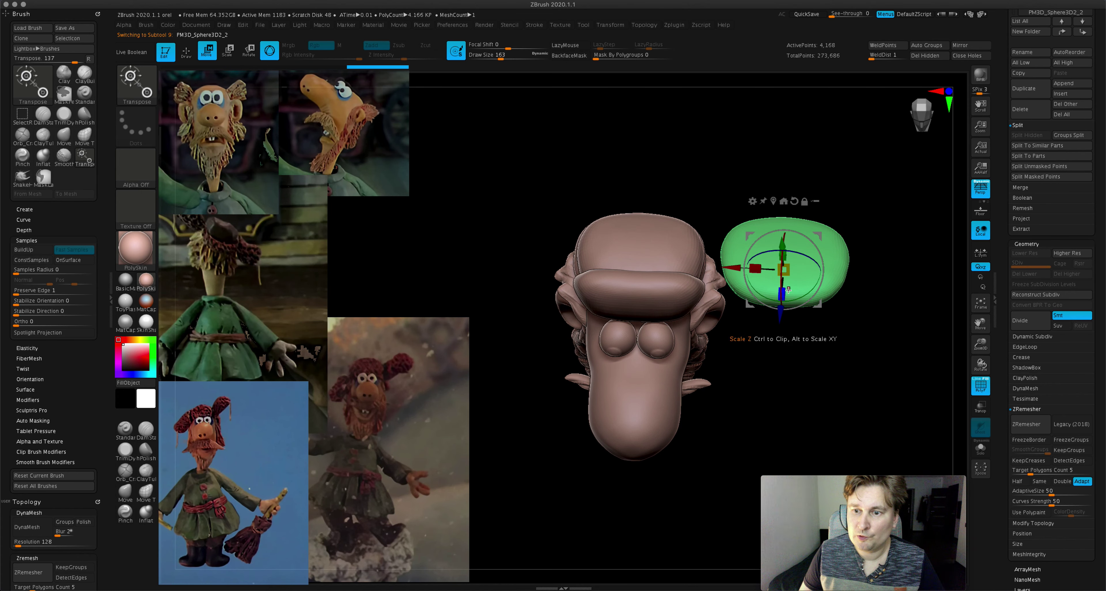
mouse_move(788, 281)
left_mouse_down()
mouse_move(822, 254)
mouse_move(818, 241)
mouse_move(399, 137)
left_mouse_up()
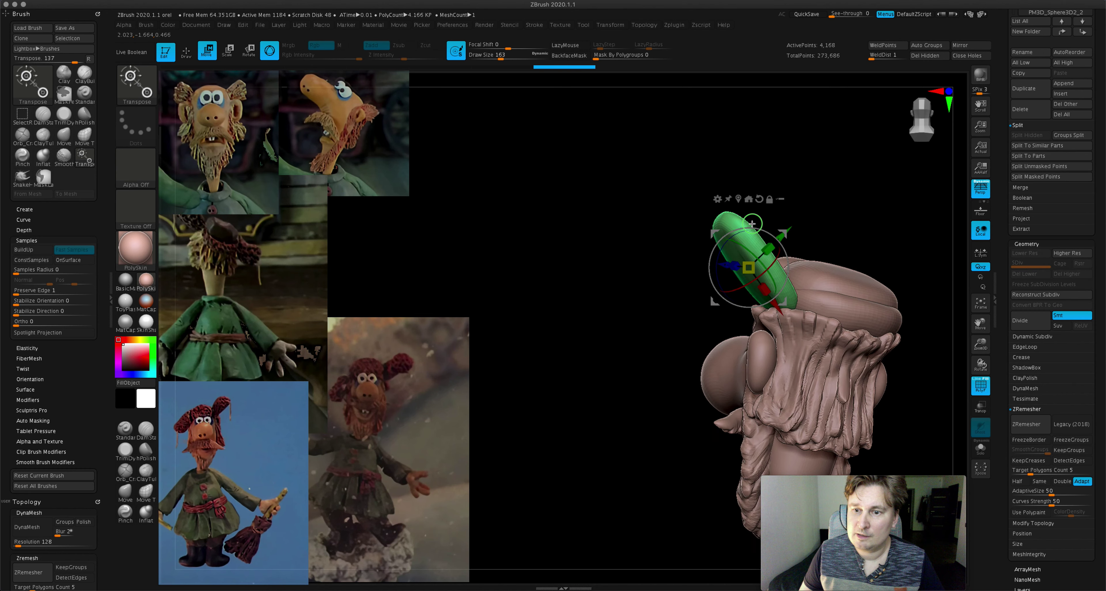
left_click(187, 58)
left_click_drag(735, 254, 788, 232)
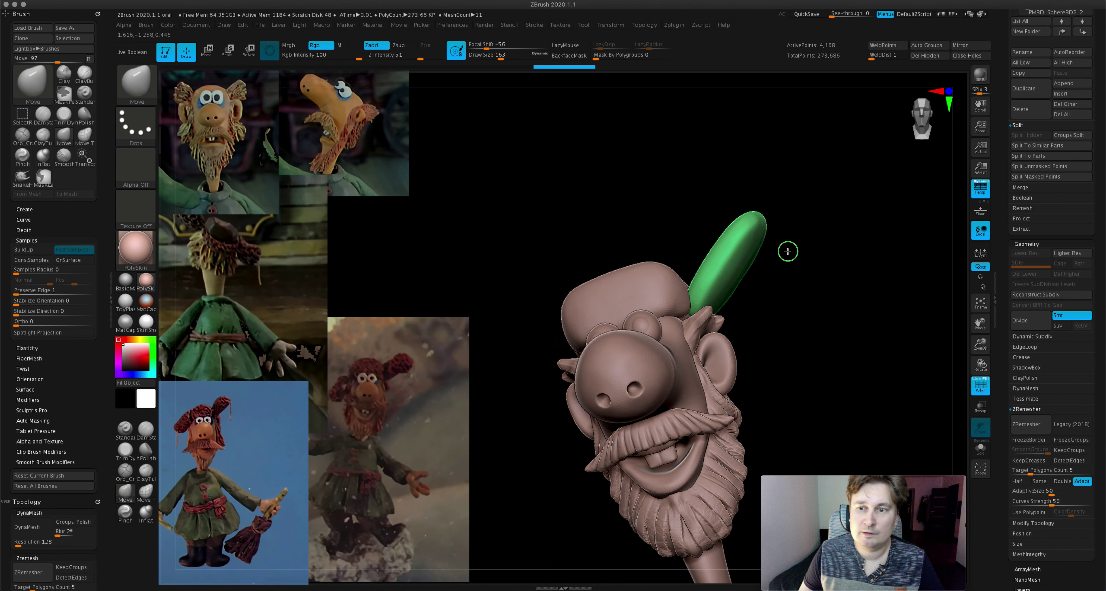
left_click_drag(657, 304, 695, 285)
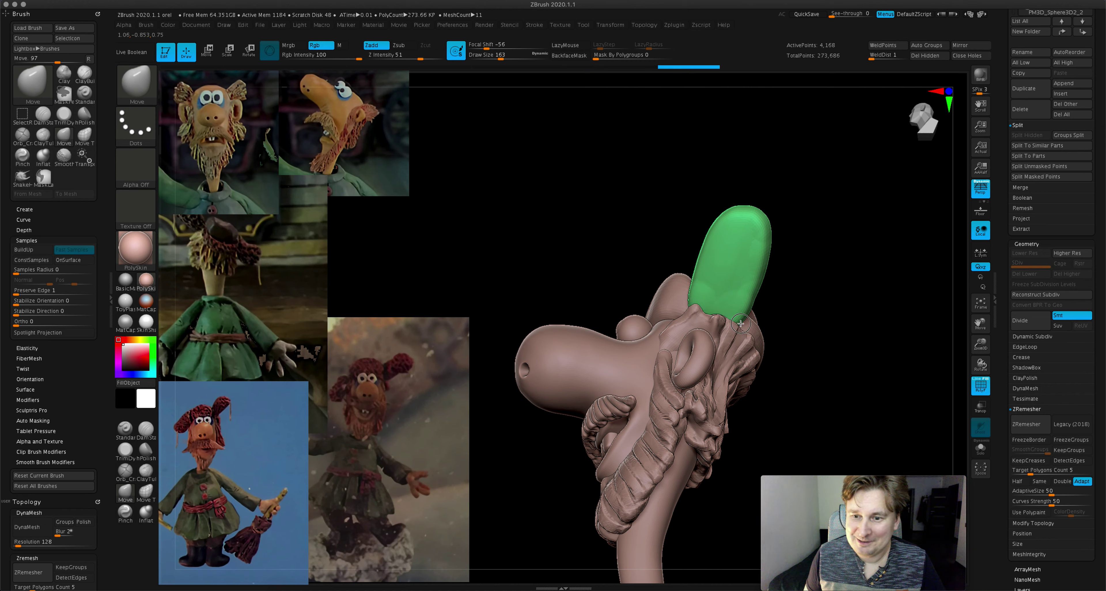
key("shift")
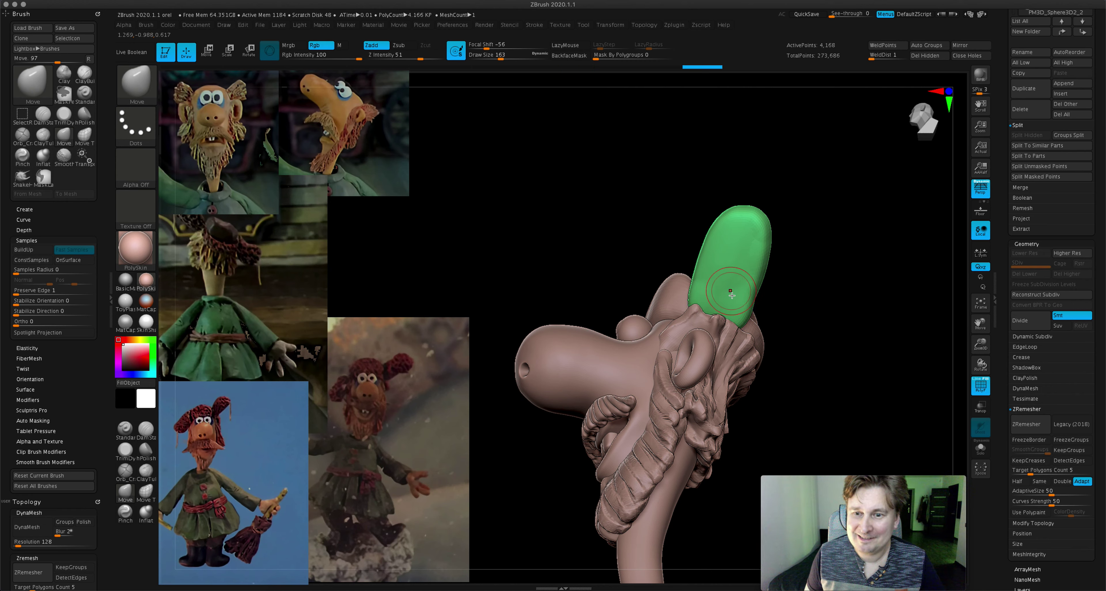
left_click_drag(717, 285, 767, 341)
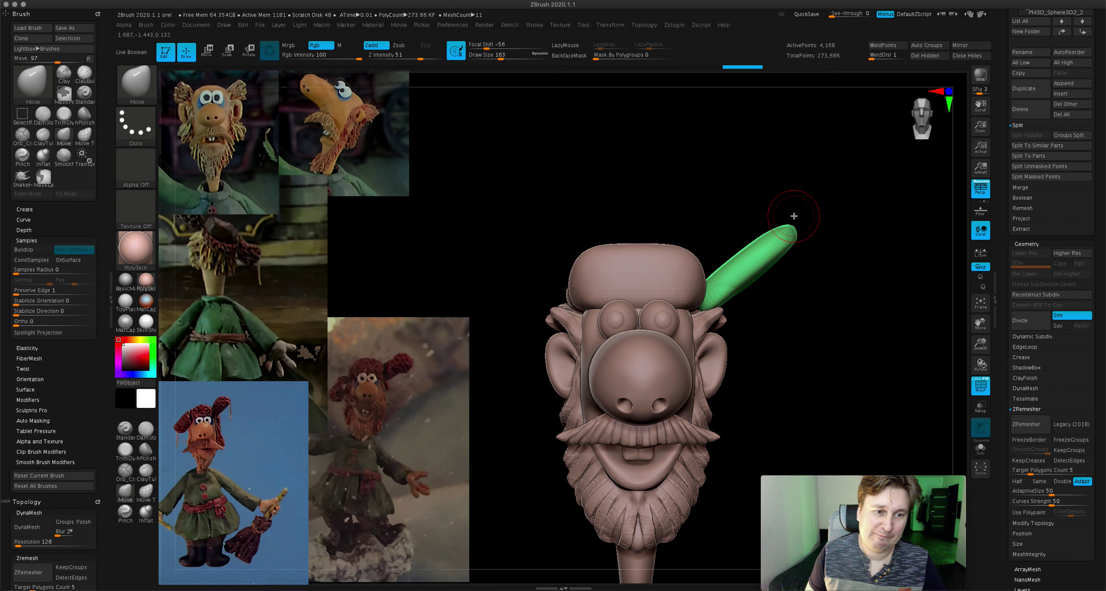
- Rotate the green tube to lie horizontally and smooth it
key("ctrl")
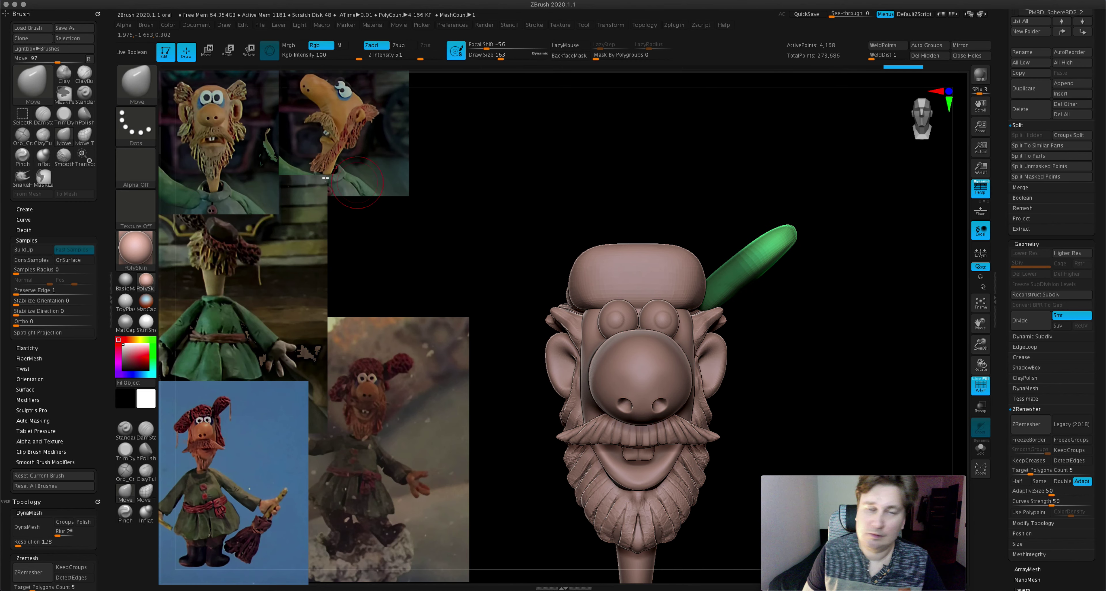
left_click(208, 50)
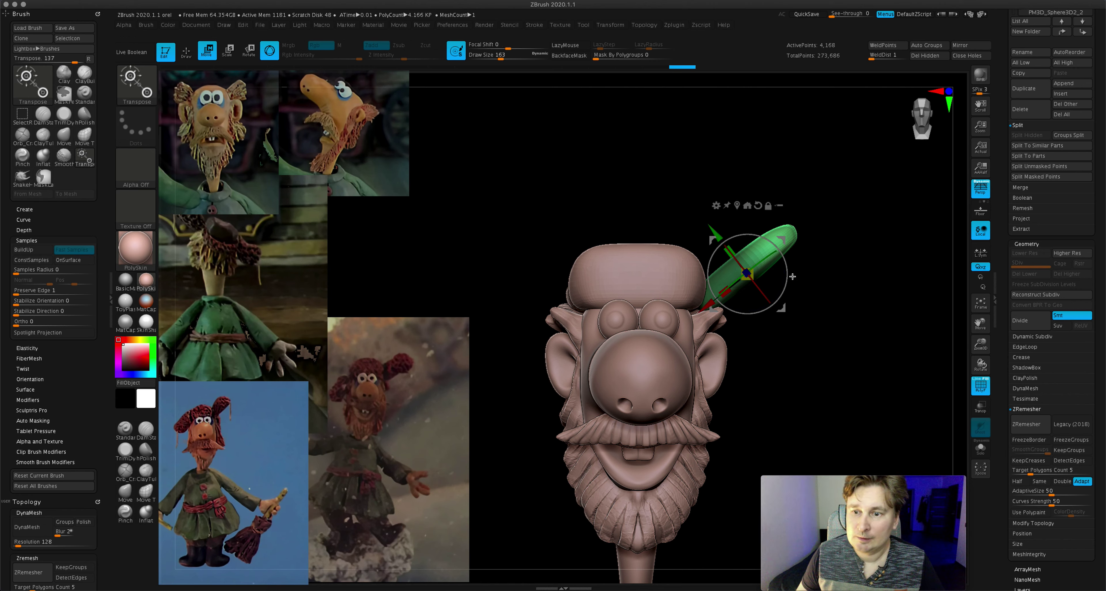
left_click_drag(793, 277, 800, 314)
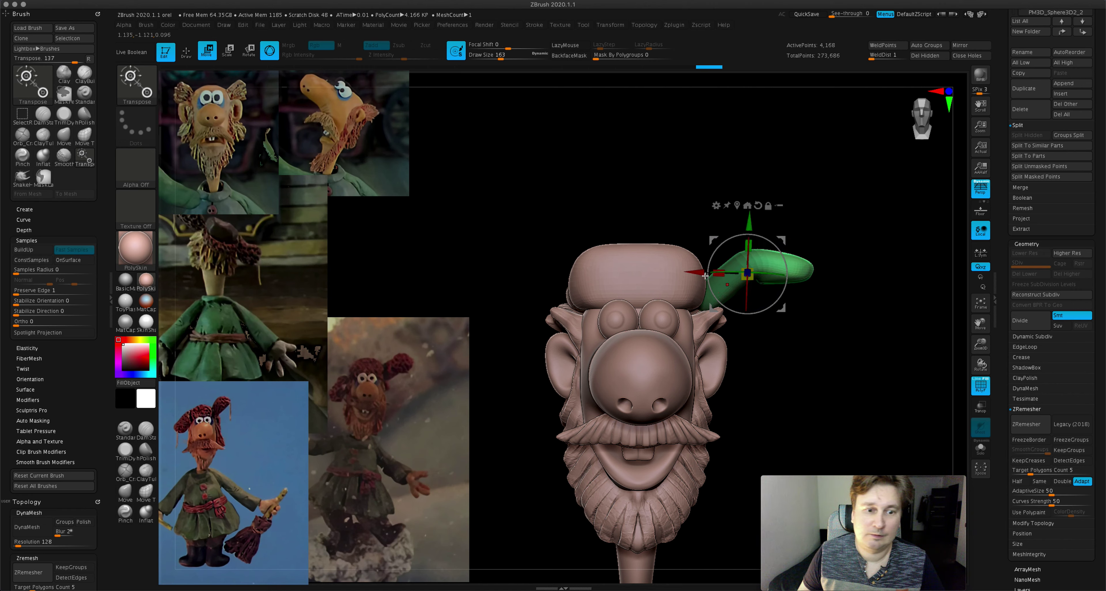
left_click(185, 50)
left_click_drag(685, 173, 765, 187)
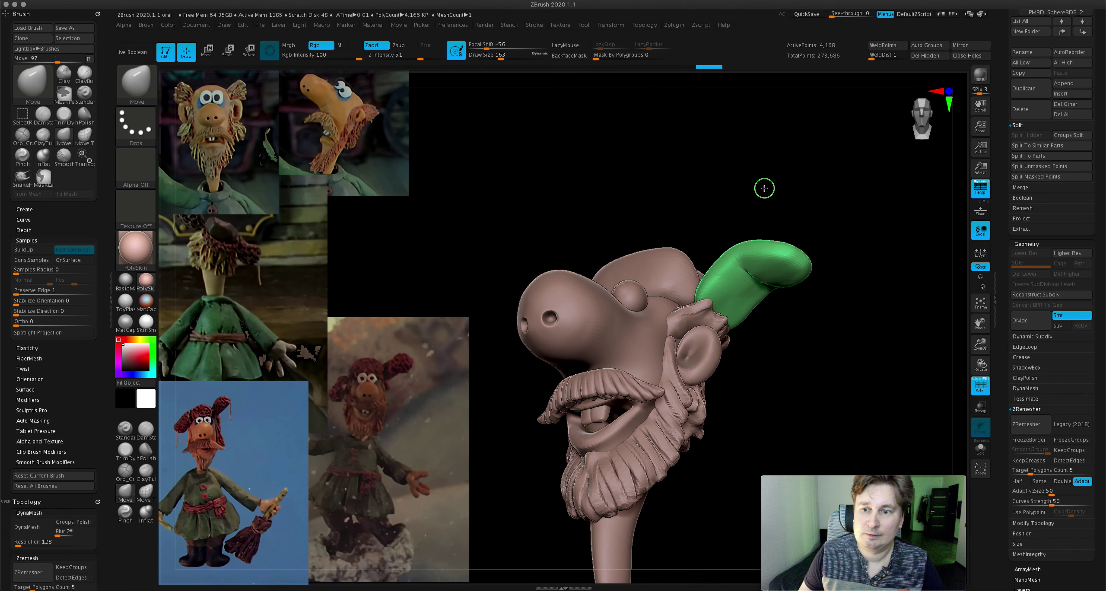
key("shift")
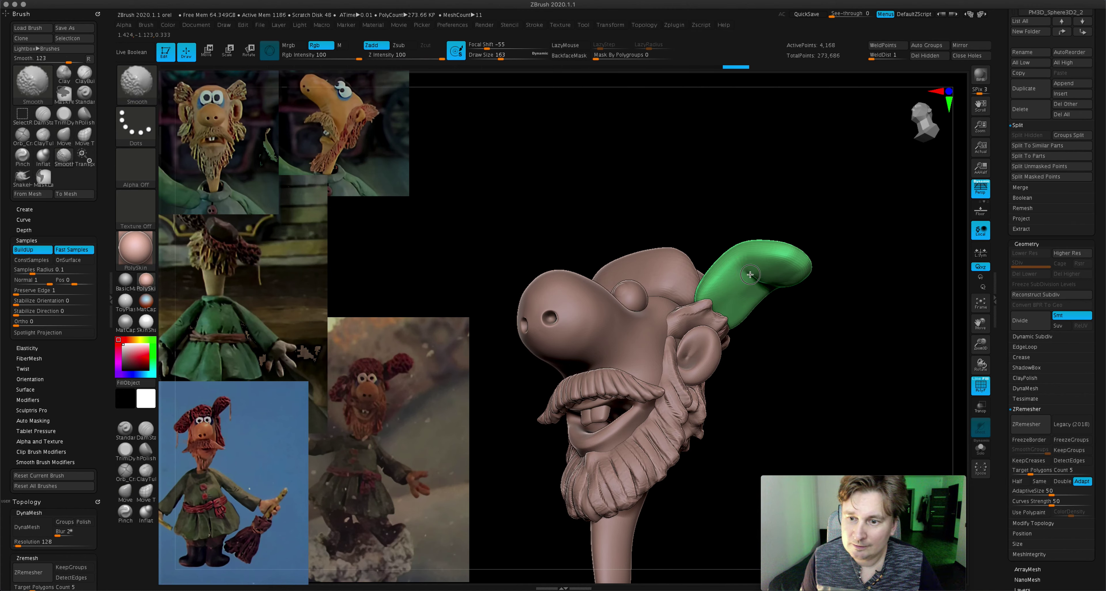
left_click_drag(837, 193, 854, 240)
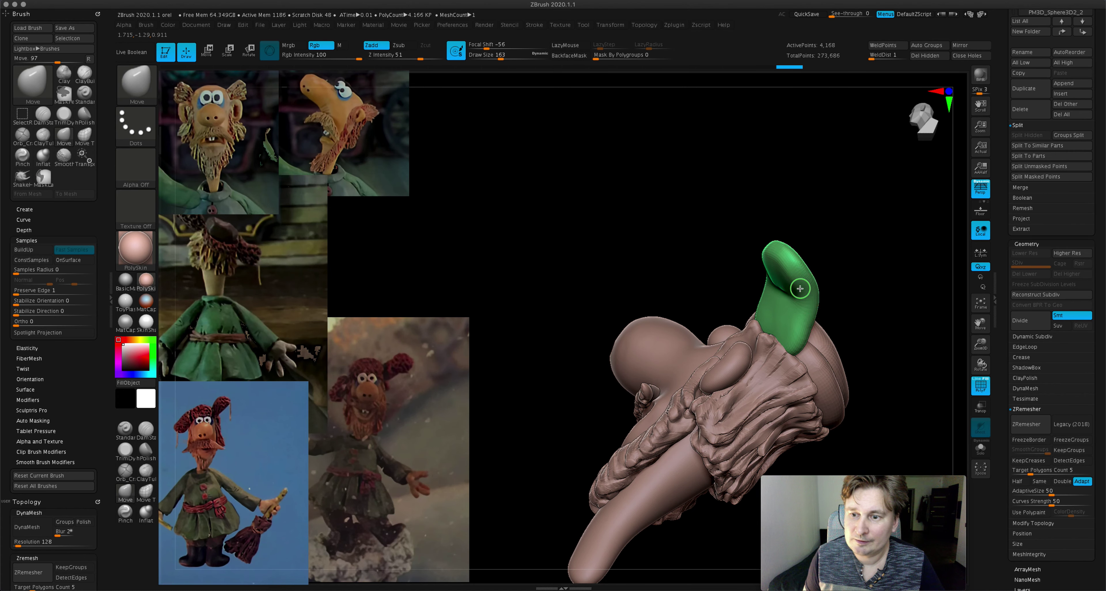
left_click_drag(837, 193, 818, 293, "alt")
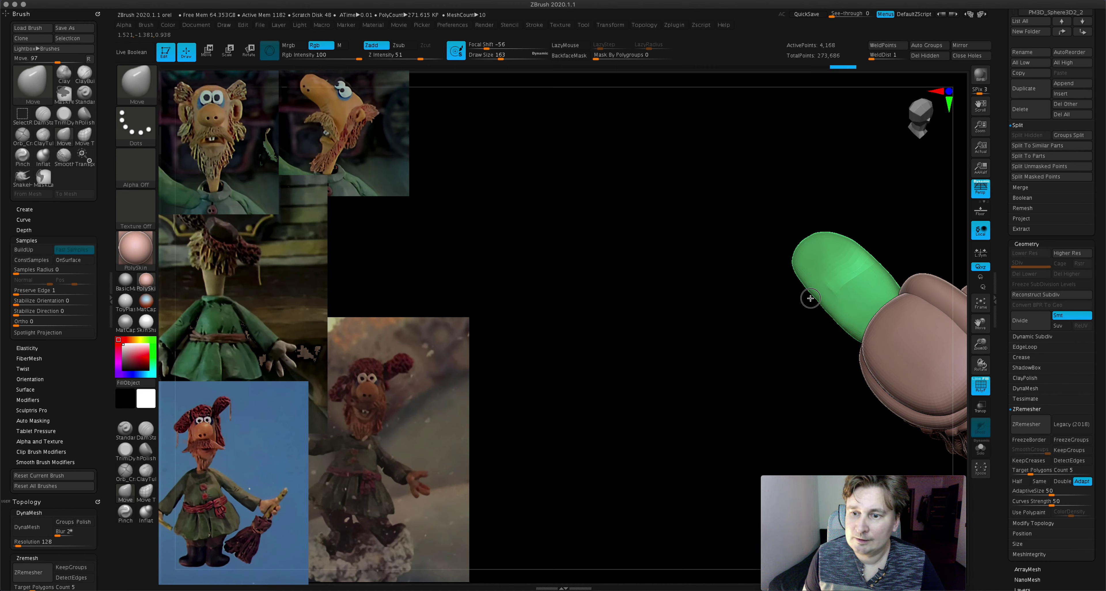
- Inflate the green horn with the Inflat brush at size 422
left_click_drag(500, 55, 519, 54)
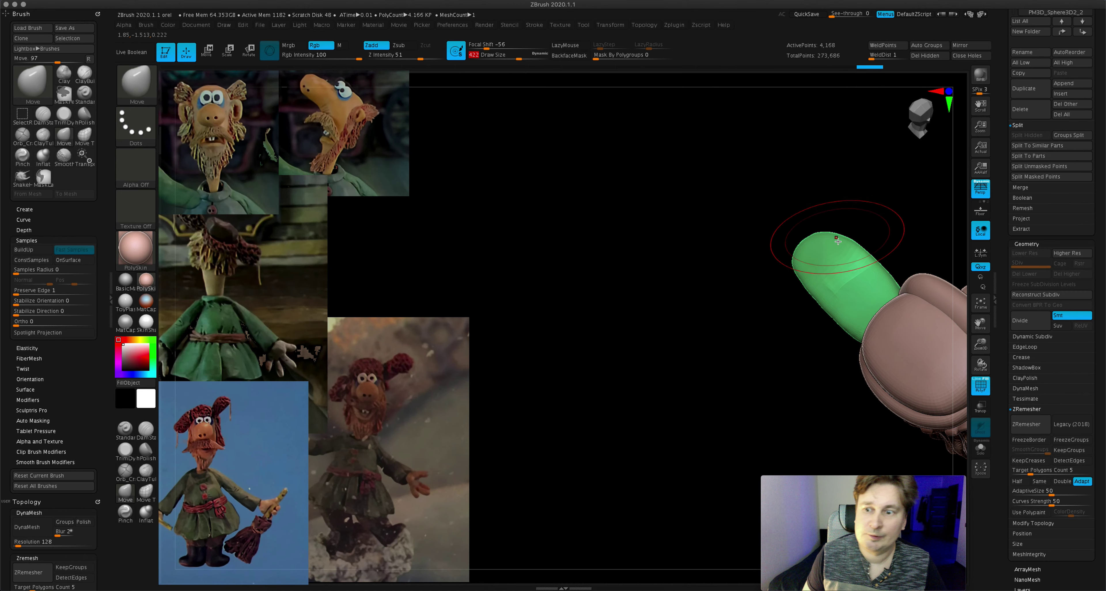
left_click(146, 511)
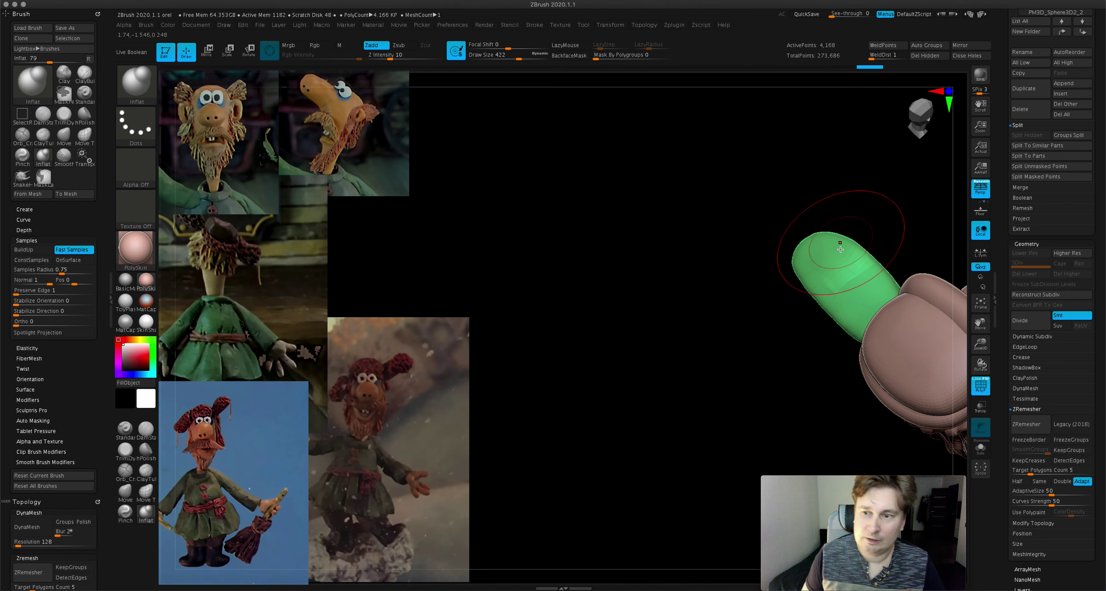
left_click_drag(819, 251, 824, 299)
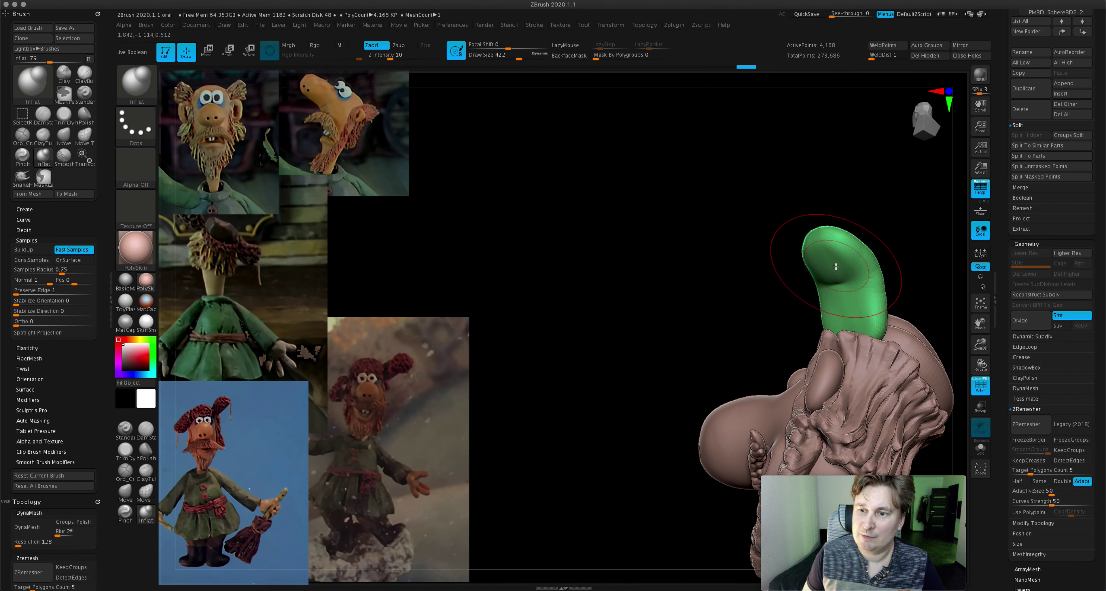
left_click_drag(805, 339, 768, 321)
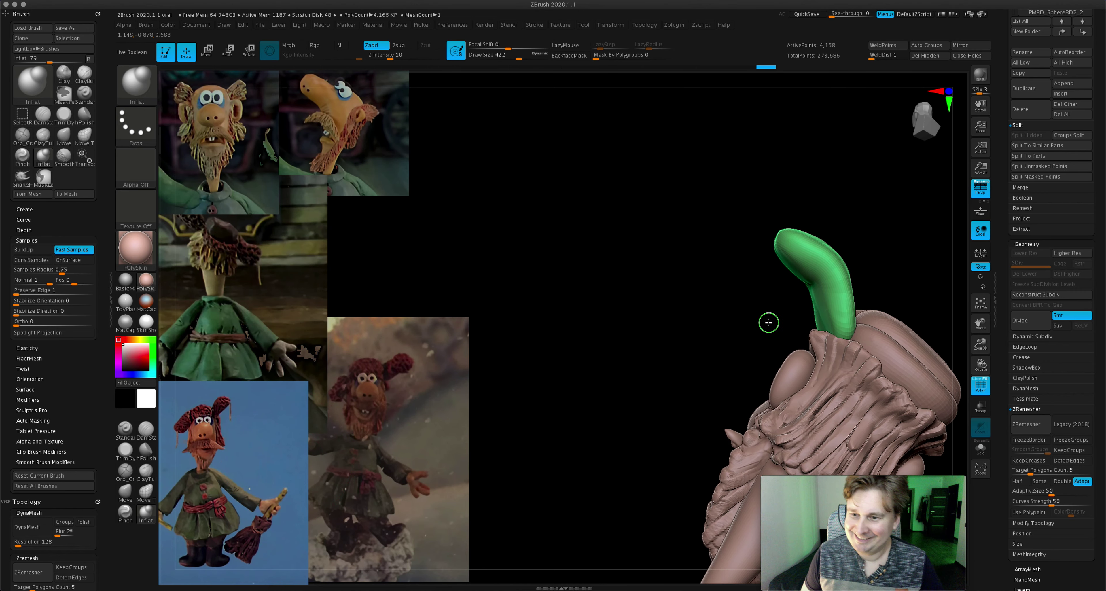
left_click(210, 58)
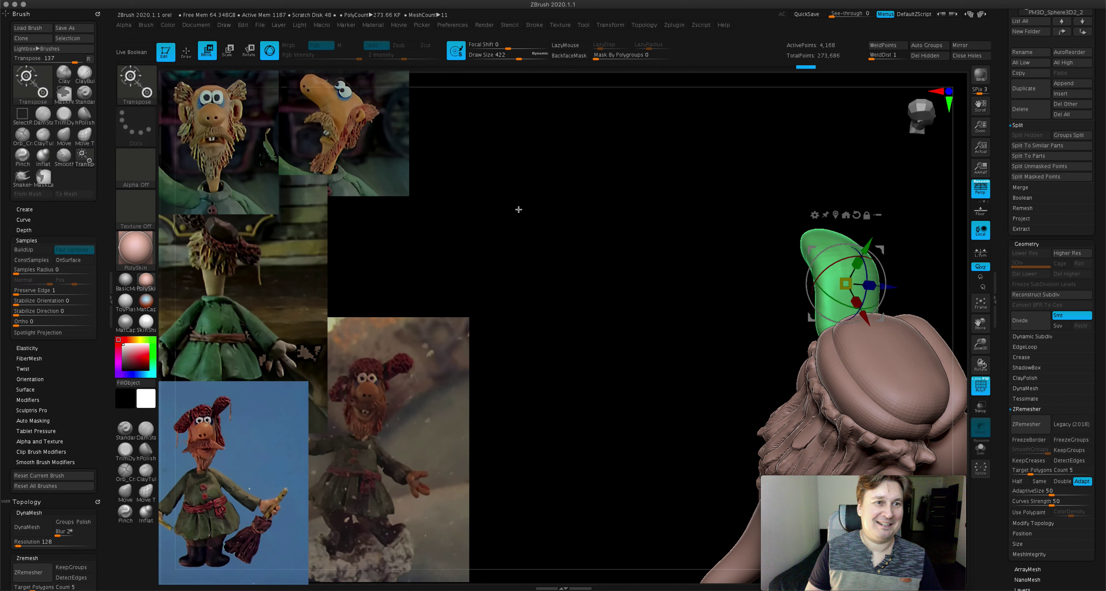
key("q")
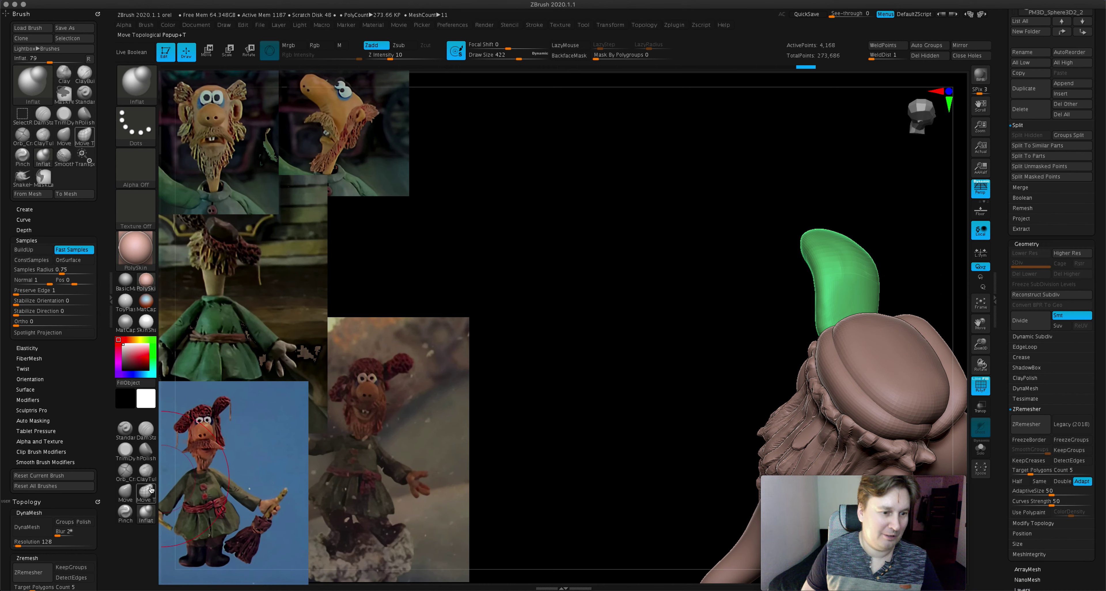
- Bend the horn into a curved, tapered tip with the Move brush at size 268
left_click(125, 492)
left_click_drag(517, 57, 509, 55)
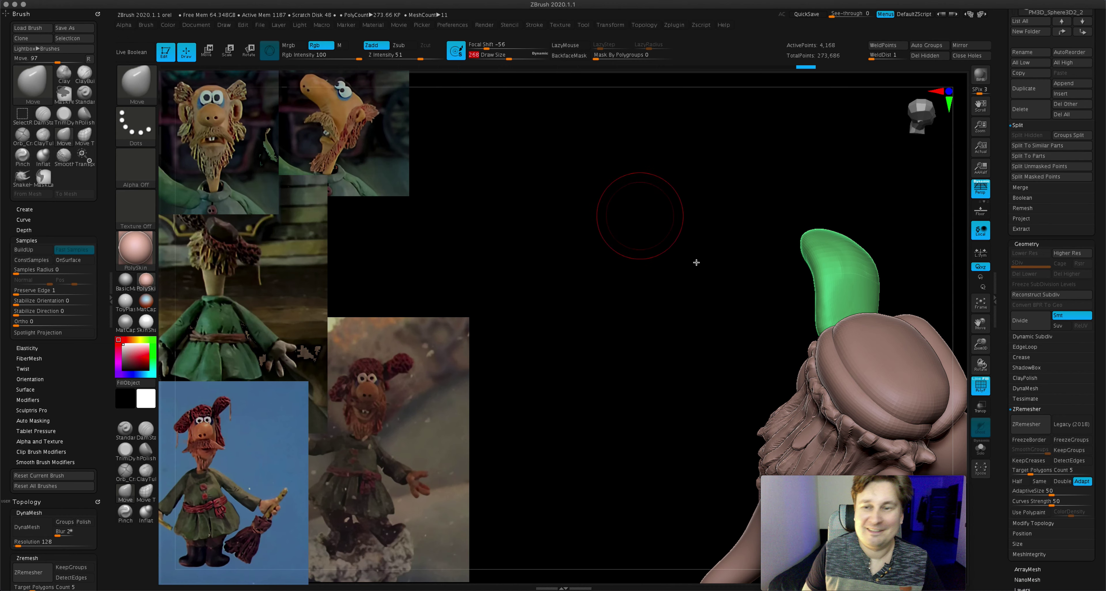
left_click_drag(654, 227, 888, 334)
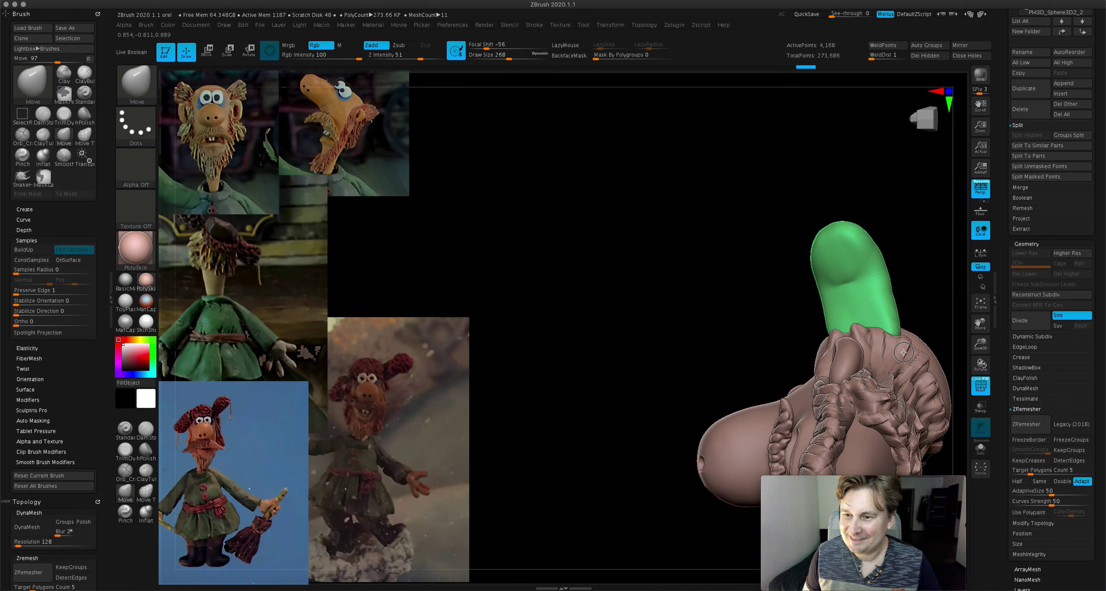
key("shift")
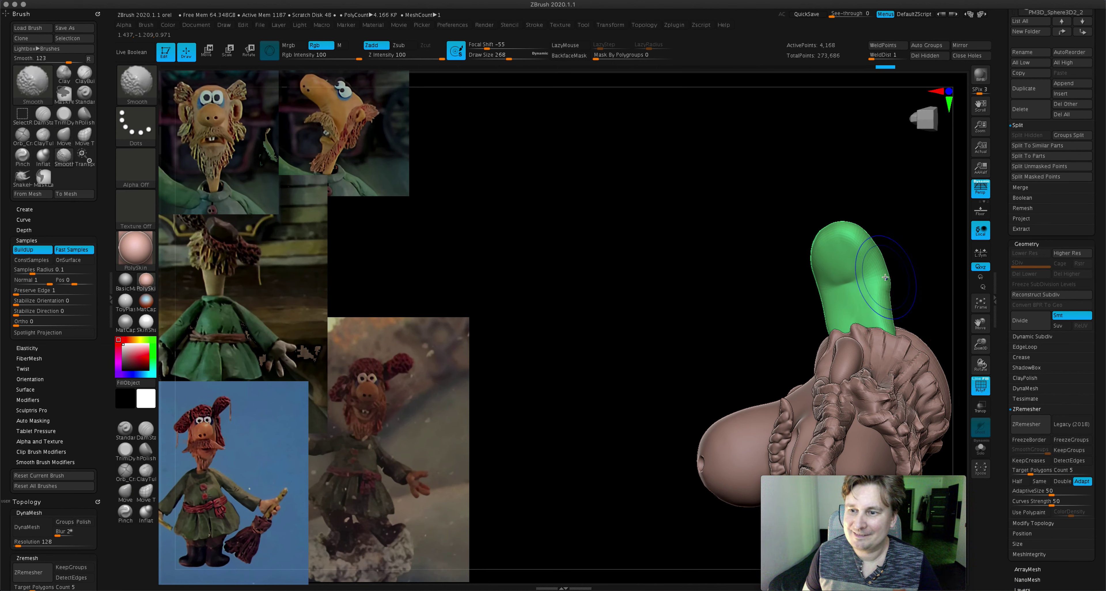
left_click_drag(878, 274, 884, 327)
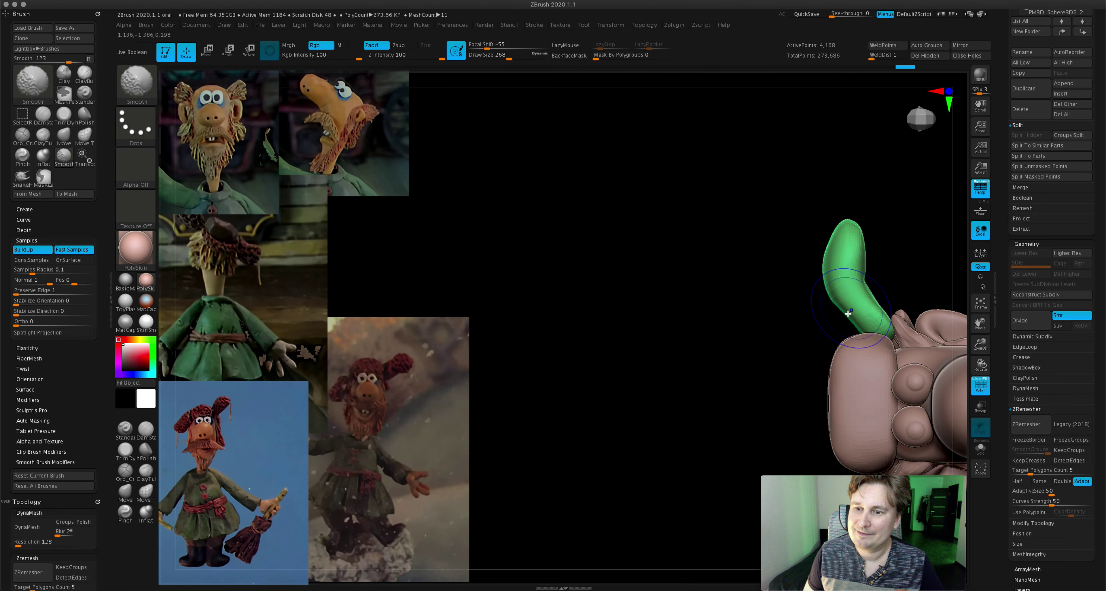
mouse_move(892, 341)
right_mouse_down()
mouse_move(927, 317)
mouse_move(915, 314)
right_mouse_up()
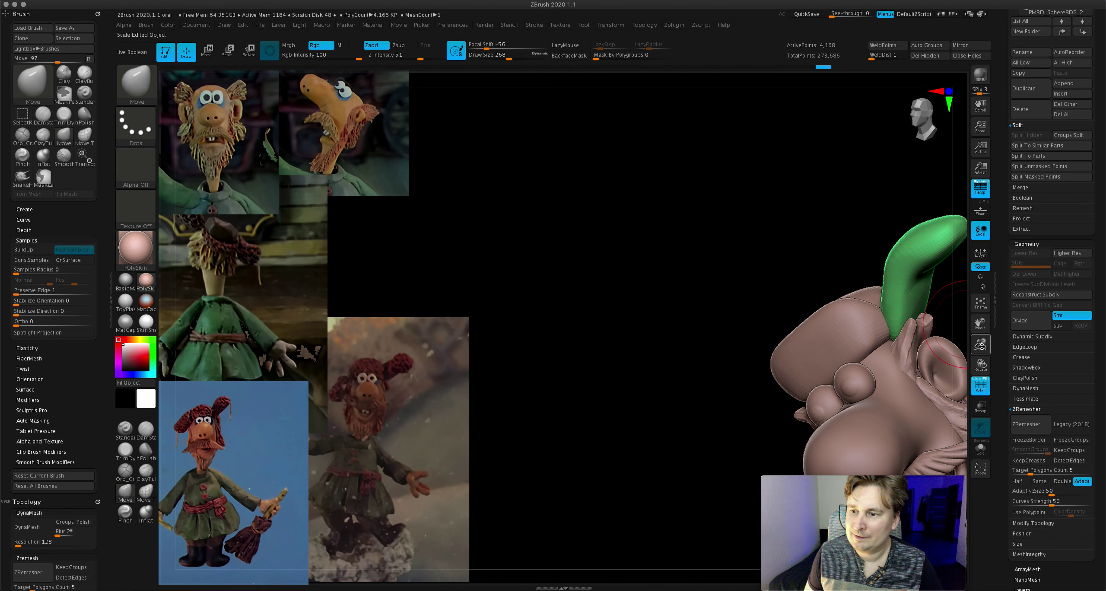
left_click_drag(981, 346, 981, 360)
- Mirror the horn flap across X with SubTool Master's merge option and check both sides
right_click_drag(881, 296, 885, 277)
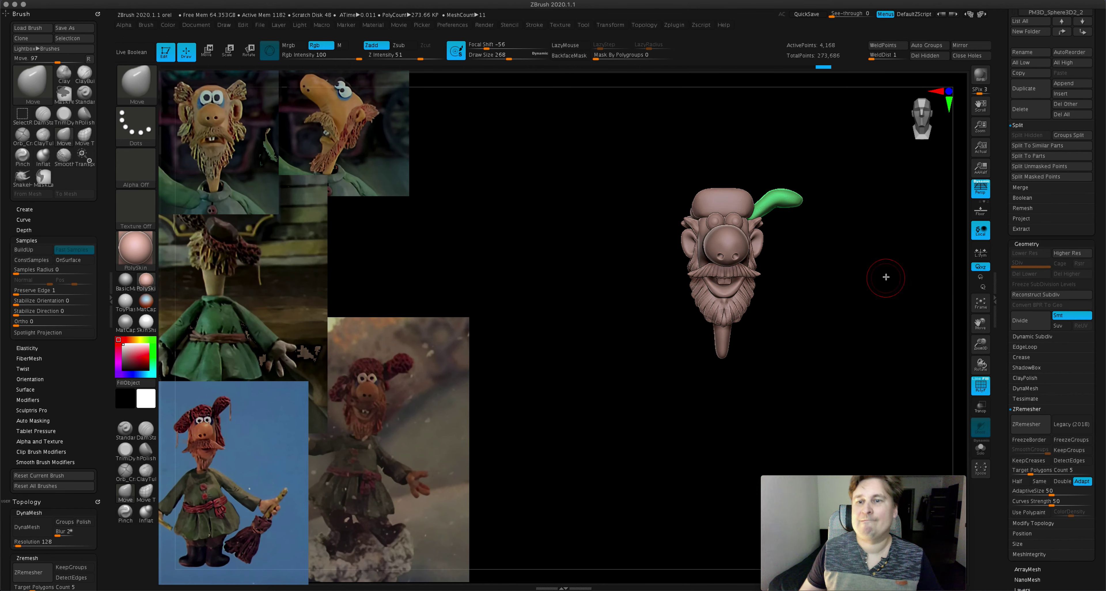
left_click(961, 45)
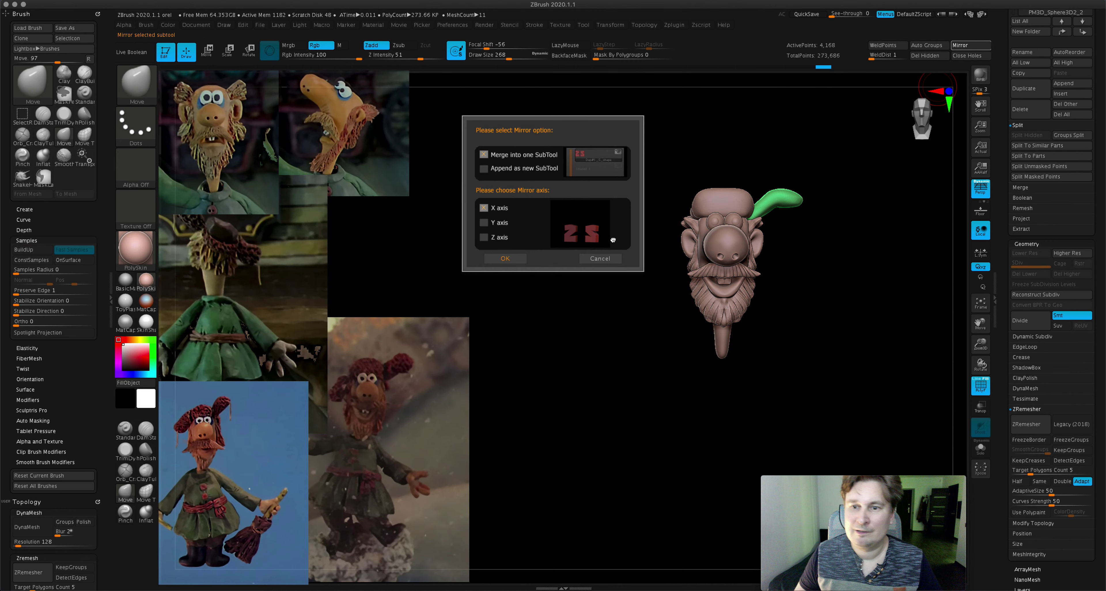
left_click(507, 257)
mouse_move(840, 170)
left_mouse_down()
mouse_move(807, 185)
mouse_move(642, 120)
left_mouse_up()
left_click_drag(880, 172, 877, 244)
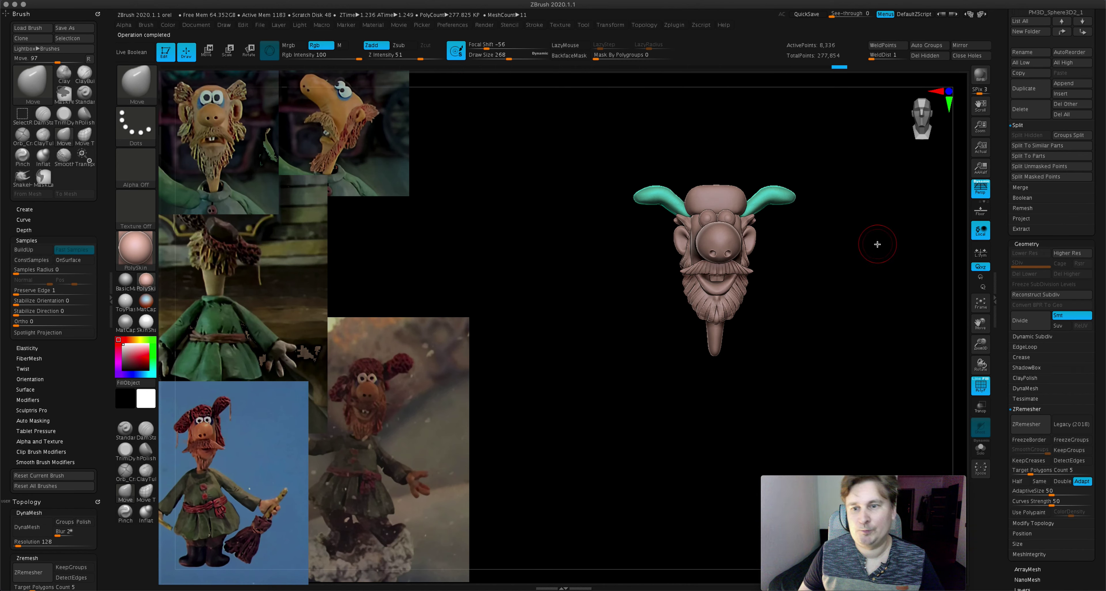
left_click_drag(973, 338, 923, 378)
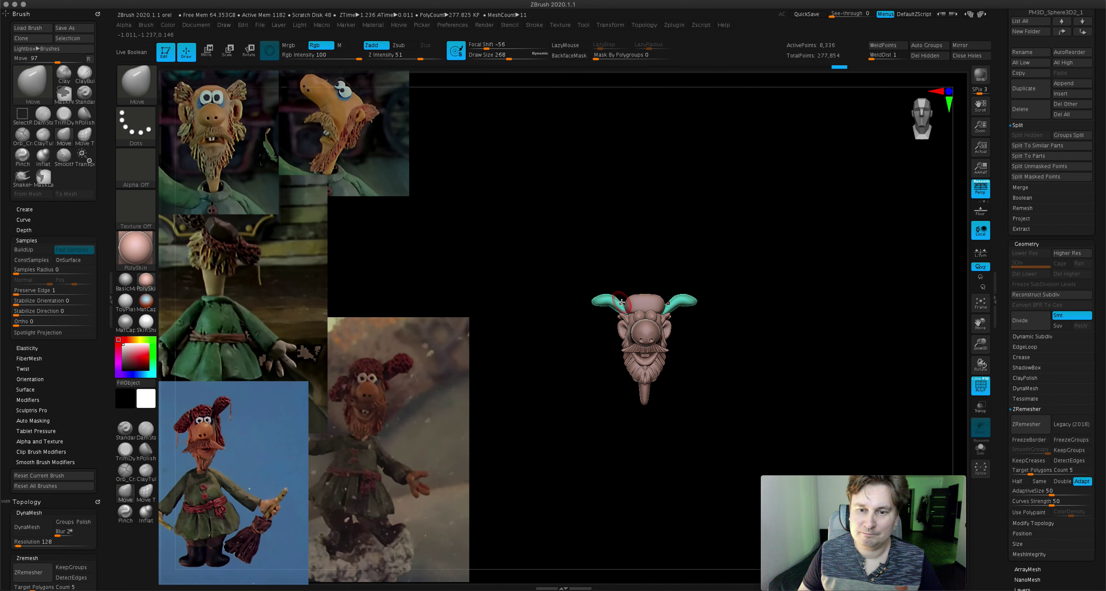
left_click(206, 49)
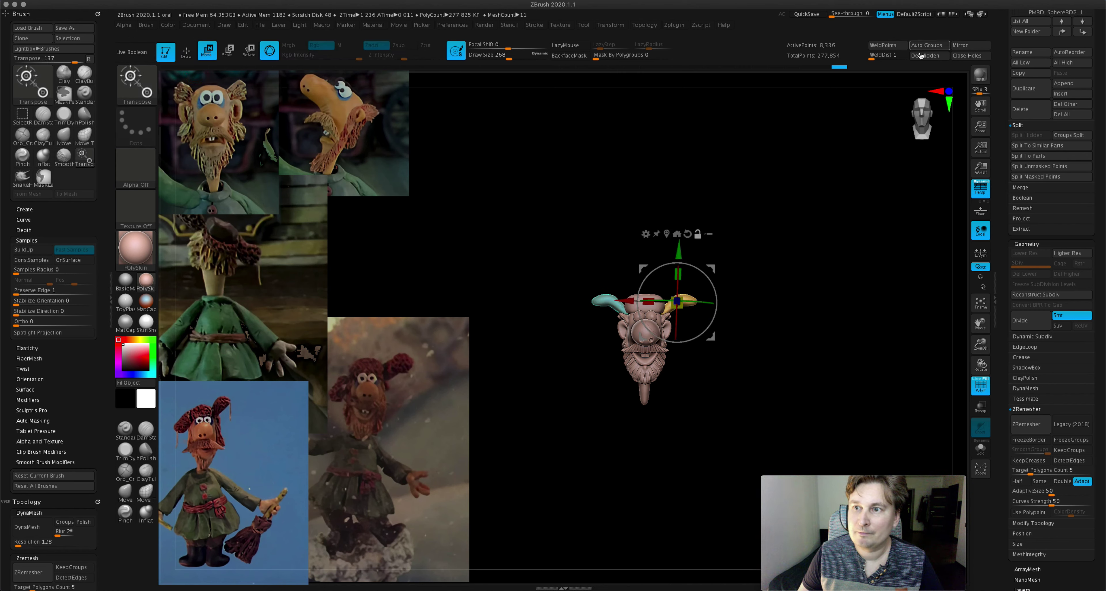
- Rotate the left flap, then reposition the right horn and teal flap against the hat
left_click(598, 300)
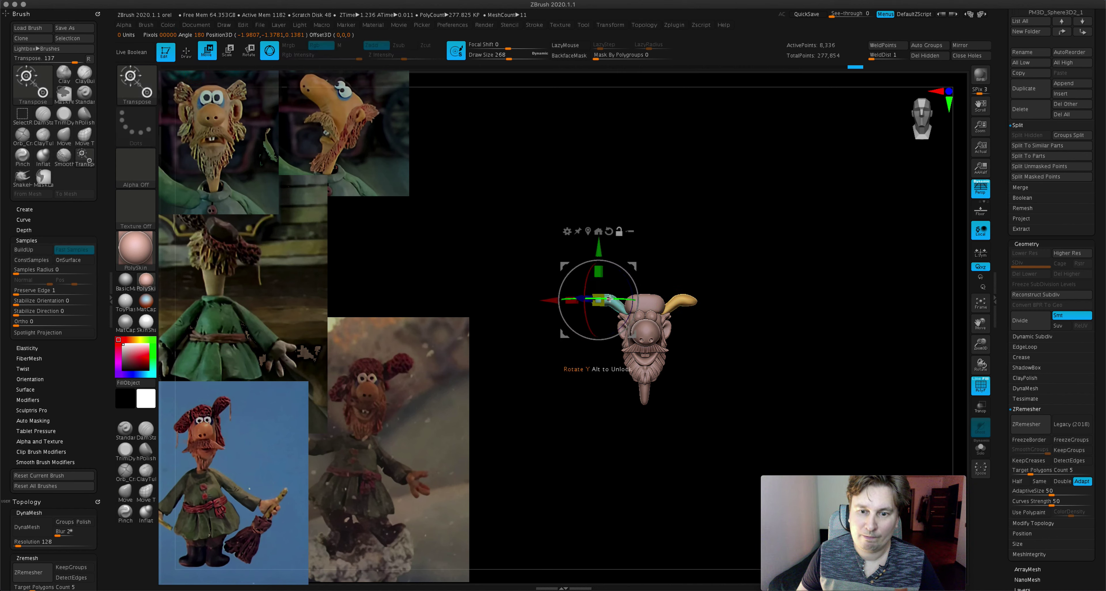
left_click(696, 302)
left_click_drag(650, 285, 646, 274)
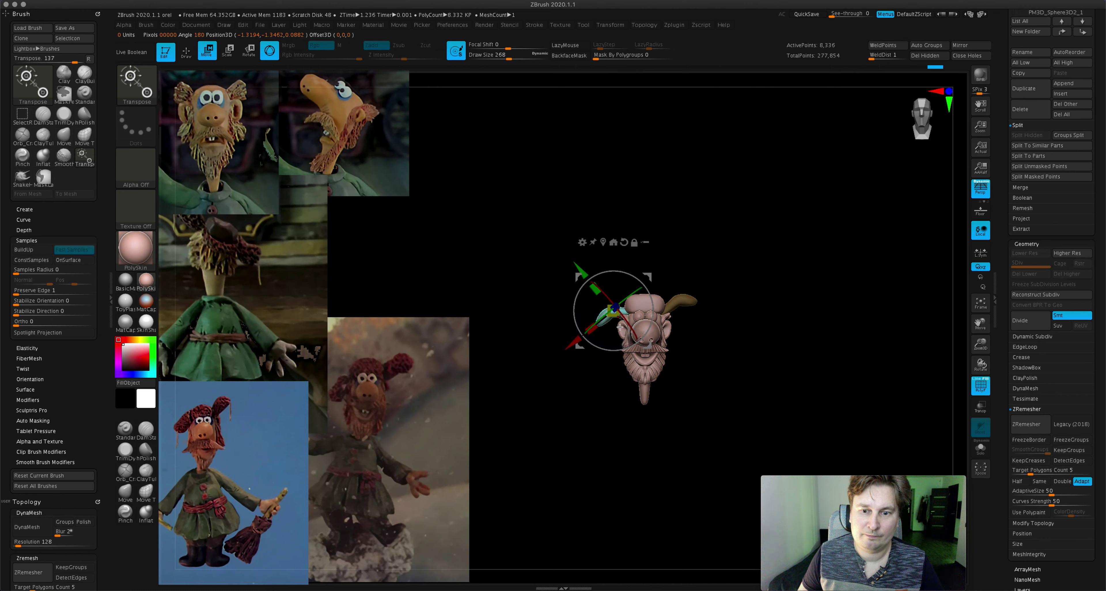
left_click(685, 298)
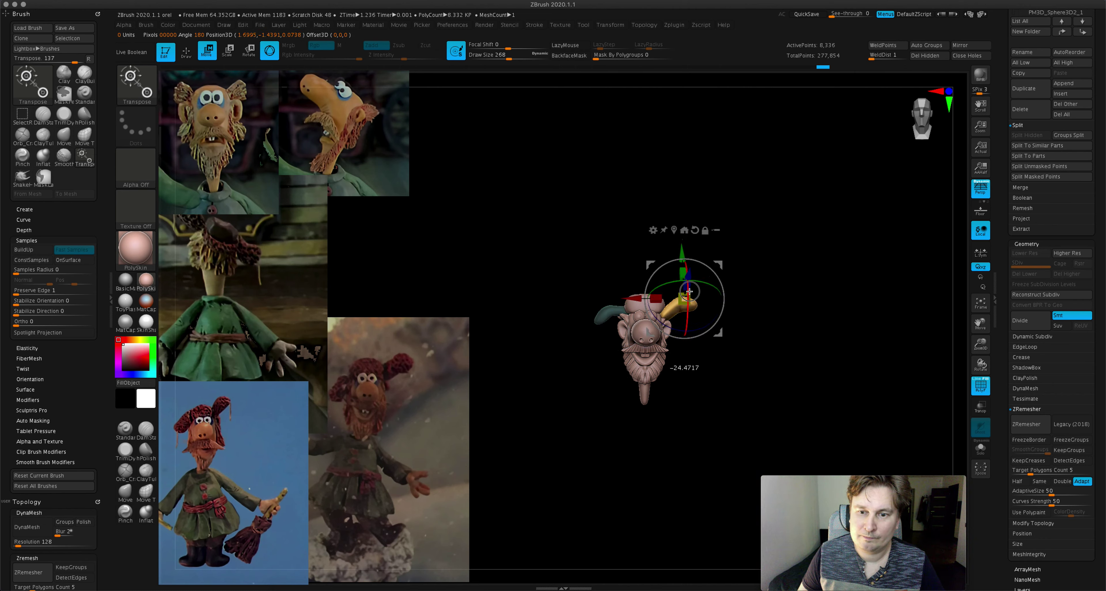
left_click_drag(717, 259, 721, 267)
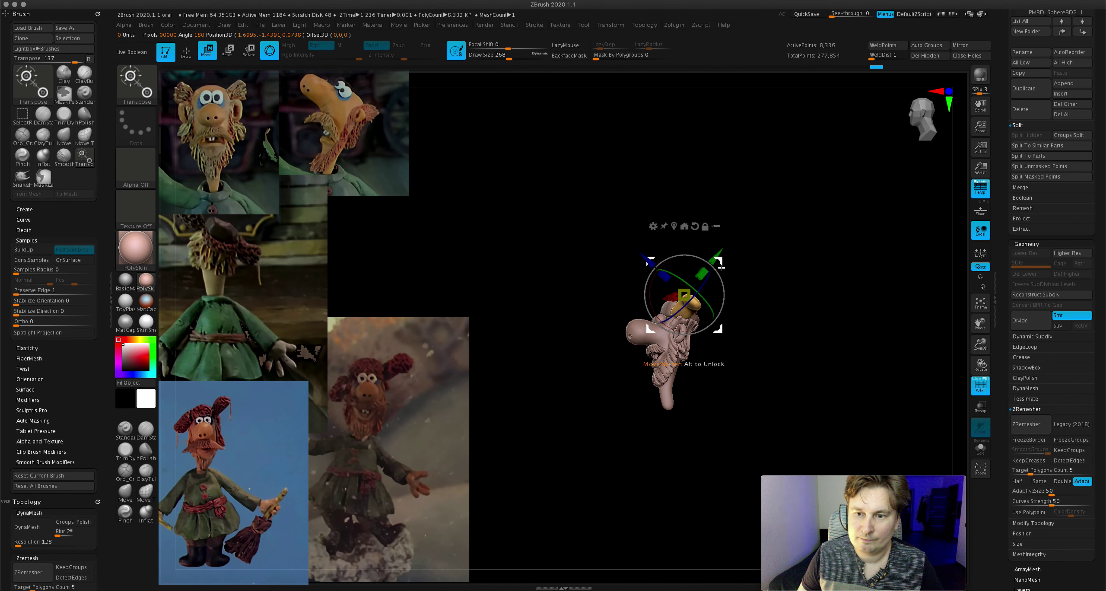
mouse_move(721, 267)
left_mouse_down()
mouse_move(730, 284)
mouse_move(836, 284)
mouse_move(622, 366)
mouse_move(681, 368)
mouse_move(626, 314)
left_mouse_up()
left_click(644, 313, "alt")
mouse_move(678, 275)
left_mouse_down()
mouse_move(695, 267)
mouse_move(640, 279)
mouse_move(572, 315)
mouse_move(577, 326)
left_mouse_up()
key("q")
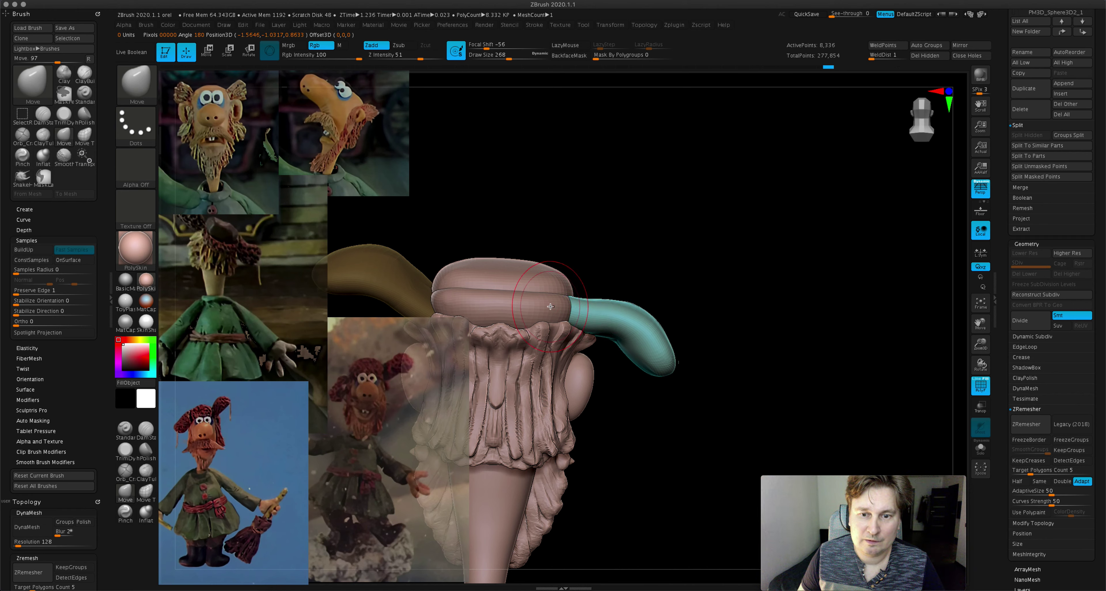
- Inflate both hat flaps into thicker, upward-curving horns using the Inflat brush and lasso masking
mouse_move(632, 278)
left_mouse_down()
mouse_move(568, 270)
mouse_move(563, 304)
mouse_move(589, 165)
mouse_move(690, 315)
mouse_move(774, 261)
left_mouse_up()
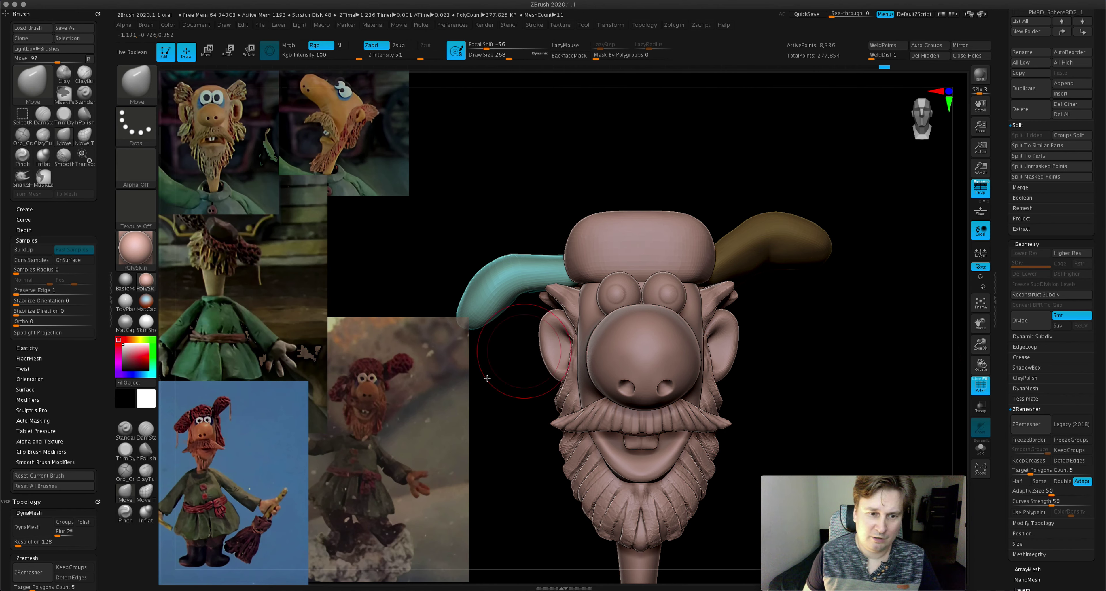
left_click(146, 514)
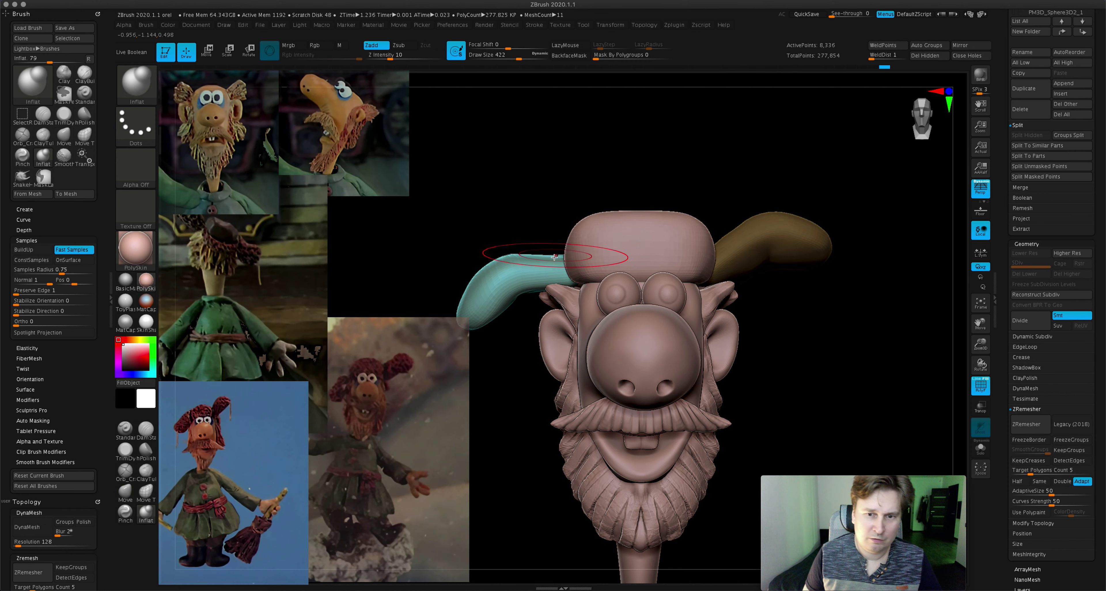
mouse_move(563, 277)
right_mouse_down()
mouse_move(521, 244)
mouse_move(563, 270)
mouse_move(516, 328)
mouse_move(558, 320)
right_mouse_up()
key("ctrl")
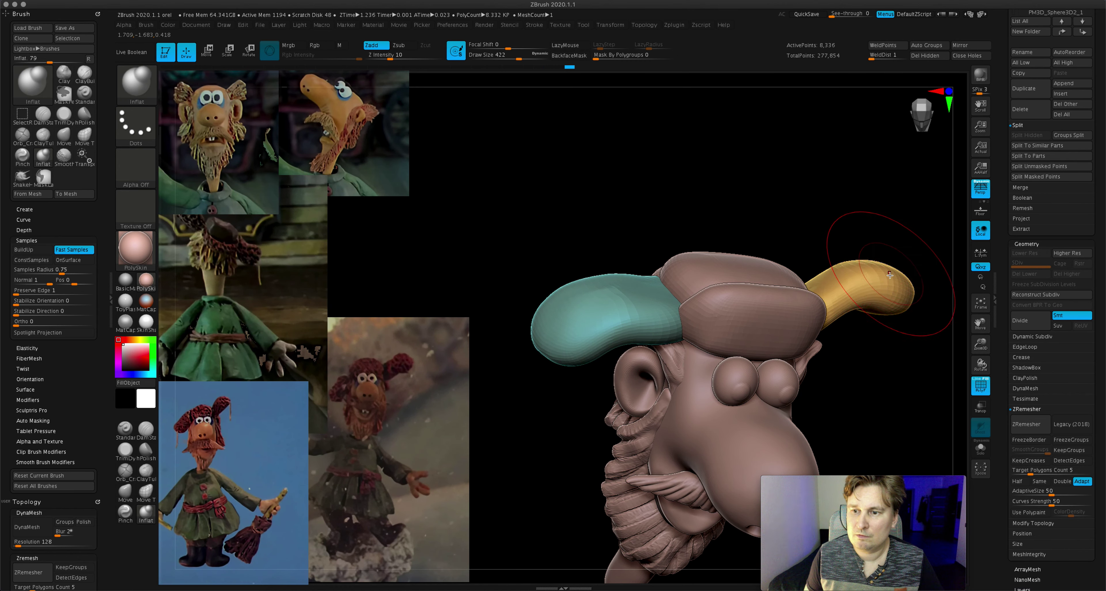
right_click_drag(876, 271, 851, 235)
mouse_move(799, 271)
right_mouse_down()
mouse_move(803, 283)
mouse_move(831, 272)
right_mouse_up()
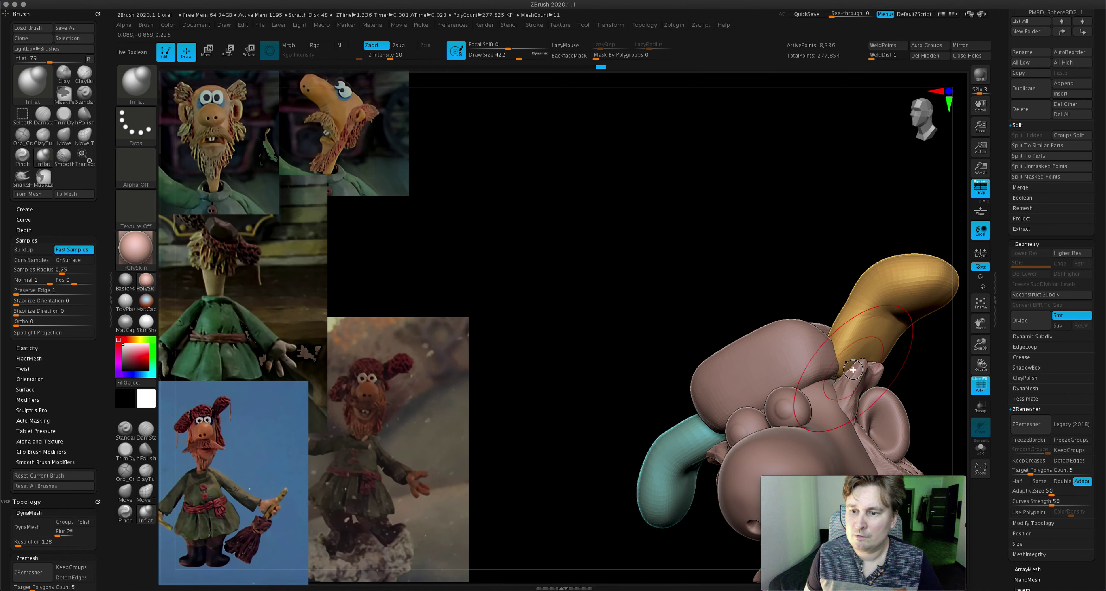
left_click_drag(980, 342, 938, 346)
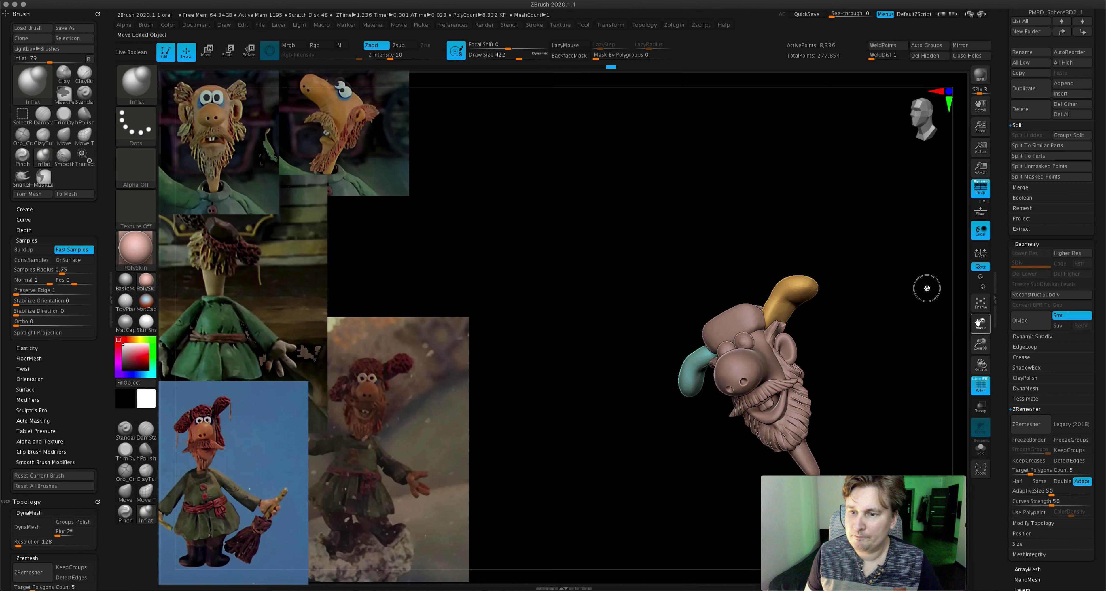
right_click_drag(925, 289, 861, 285, "shift")
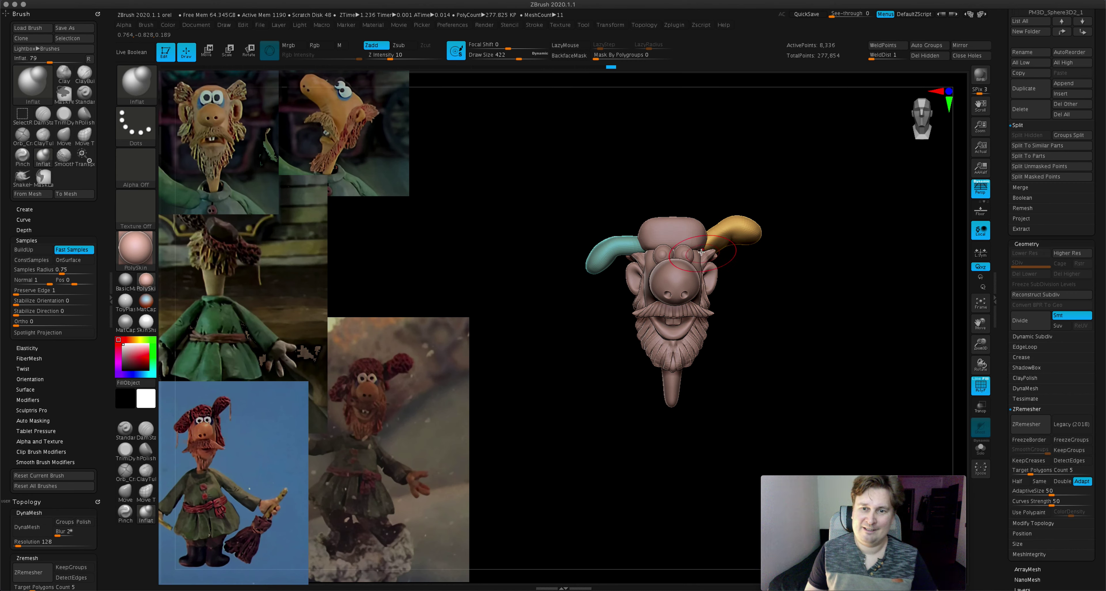
left_click(689, 229, "alt")
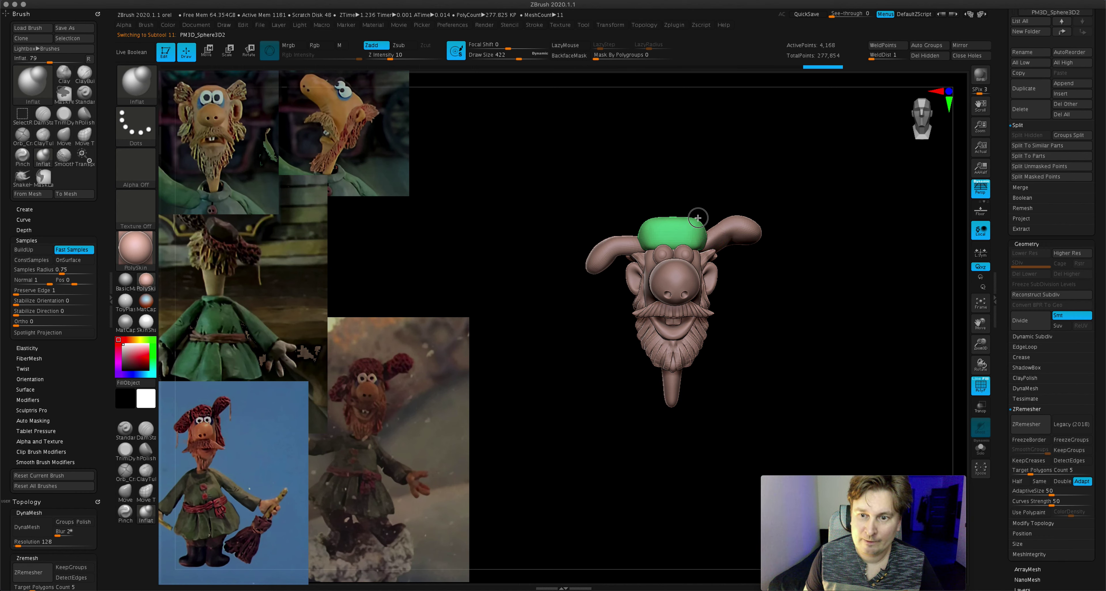
- Pull the hat top and band wider and flatter with the Move brush at size 476
key("b")
key("m")
key("v")
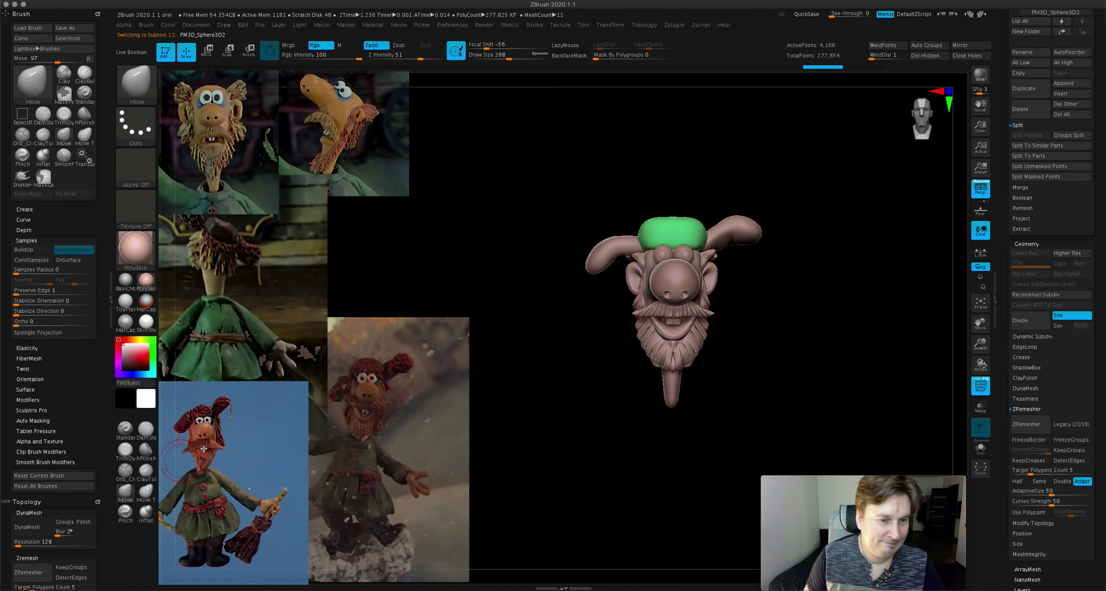
left_click_drag(504, 58, 536, 60)
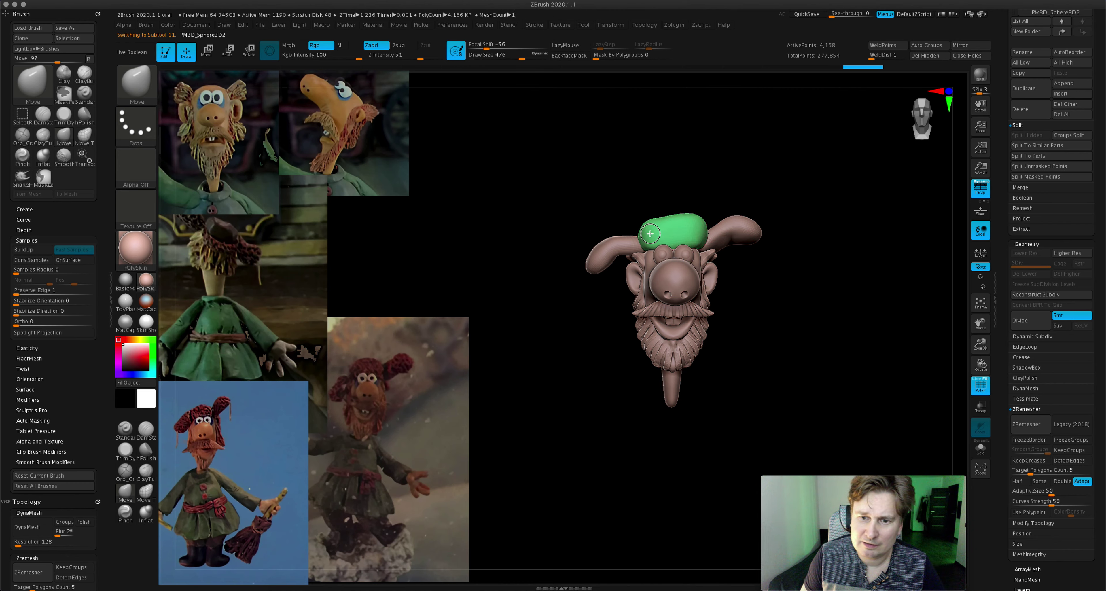
mouse_move(669, 228)
right_mouse_down()
mouse_move(719, 234)
mouse_move(667, 209)
right_mouse_up()
left_click(710, 244, "alt")
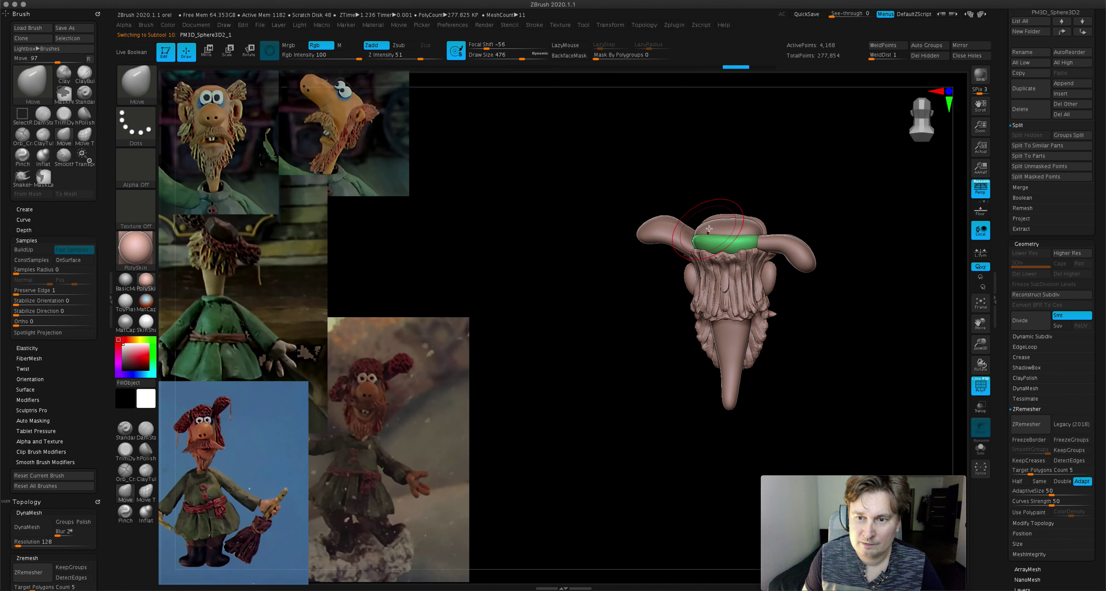
right_click_drag(696, 239, 753, 223)
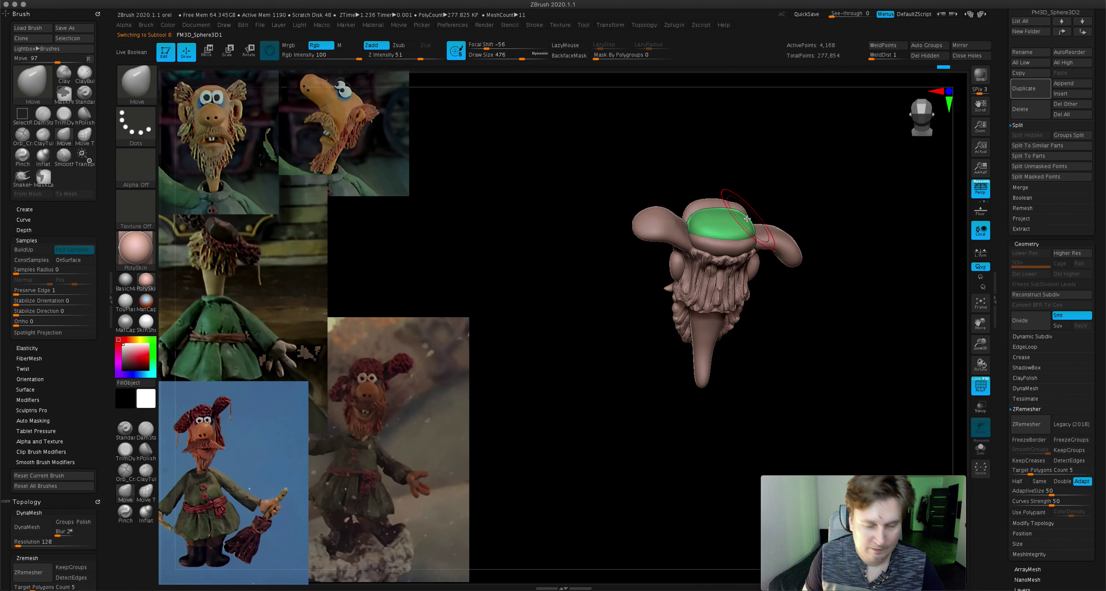
right_click_drag(696, 221, 755, 238)
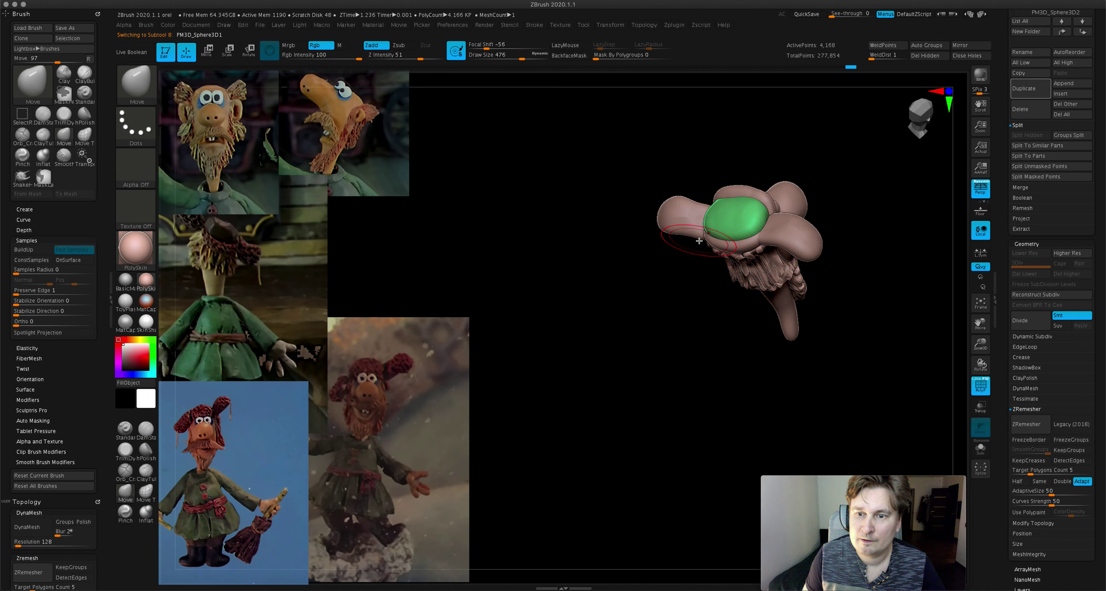
mouse_move(699, 241)
right_mouse_down()
mouse_move(717, 224)
mouse_move(701, 177)
mouse_move(802, 244)
mouse_move(793, 229)
right_mouse_up()
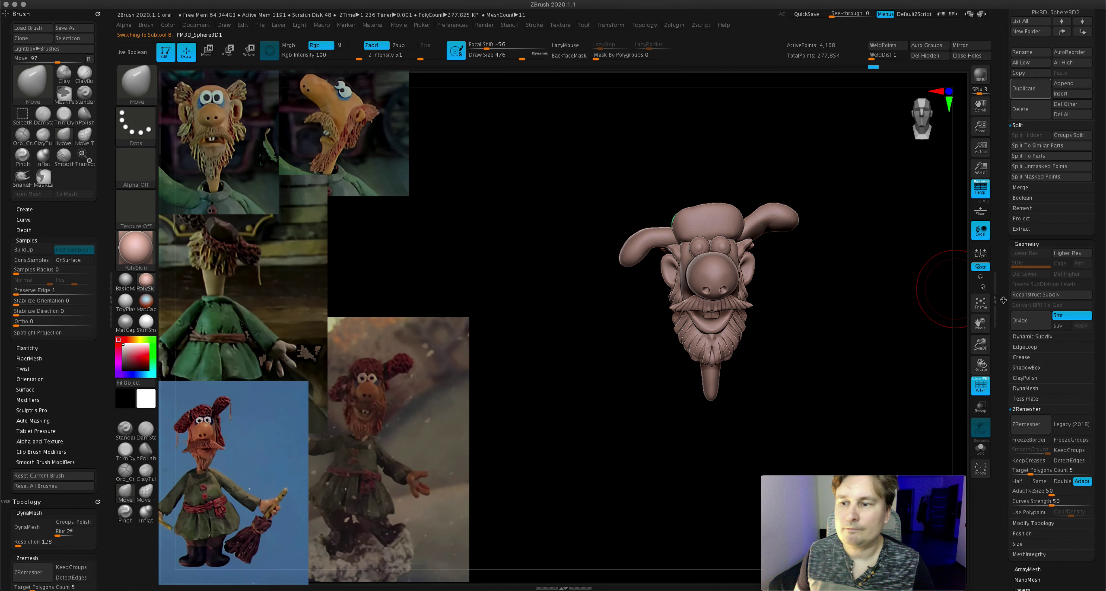
mouse_move(980, 343)
left_mouse_down()
mouse_move(985, 322)
mouse_move(883, 363)
left_mouse_up()
- Select the beard and Shift-smooth it thinner beside the ear
mouse_move(883, 362)
right_mouse_down()
mouse_move(778, 343)
mouse_move(832, 351)
mouse_move(813, 369)
mouse_move(861, 356)
mouse_move(831, 353)
right_mouse_up()
key("shift")
mouse_move(980, 343)
left_mouse_down()
mouse_move(981, 320)
mouse_move(790, 284)
left_mouse_up()
mouse_move(789, 284)
right_mouse_down()
mouse_move(753, 272)
mouse_move(671, 208)
mouse_move(627, 319)
right_mouse_up()
left_click(627, 319, "alt")
key("shift")
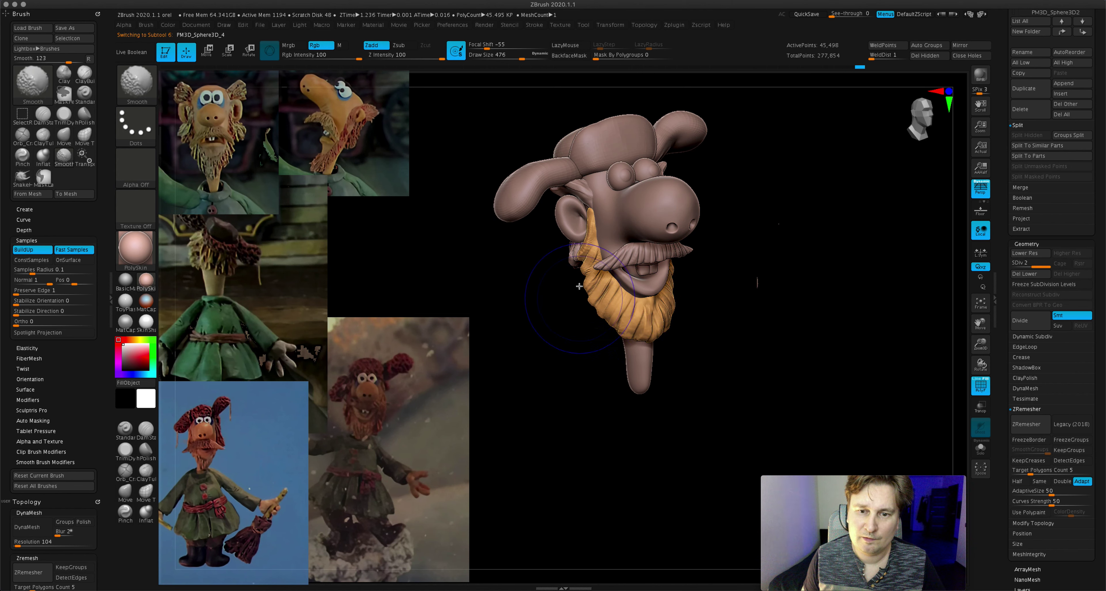
left_click_drag(580, 245, 575, 274, "shift")
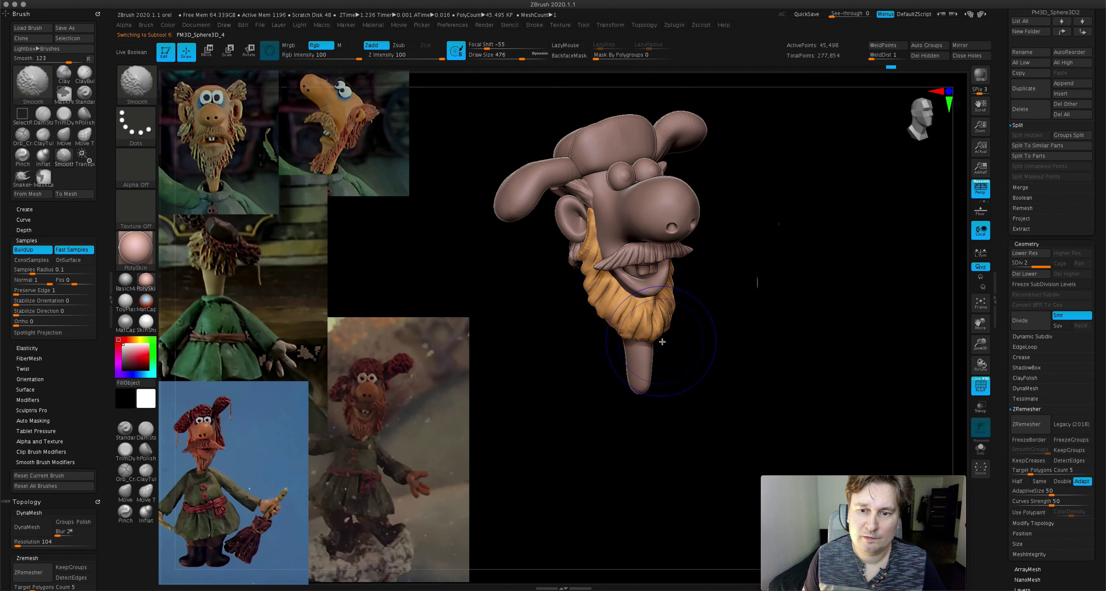
mouse_move(607, 305)
right_mouse_down()
mouse_move(657, 319)
mouse_move(664, 292)
mouse_move(676, 296)
right_mouse_up()
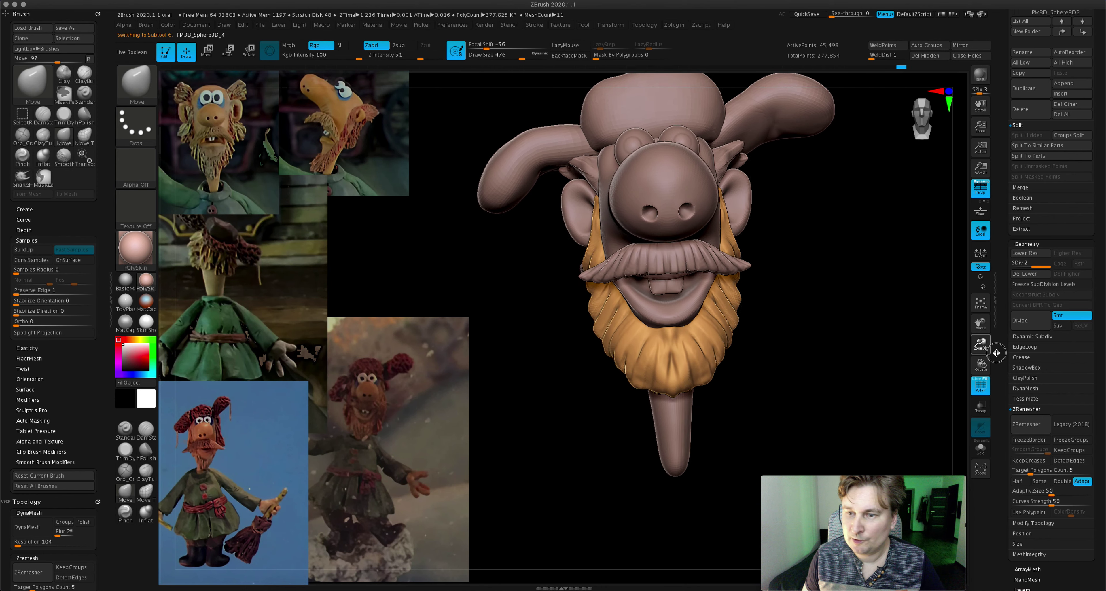
left_click(980, 302)
- With the ClayBuildup brush, build clay strokes and a groove down the beard
left_click(137, 86)
left_click(232, 94)
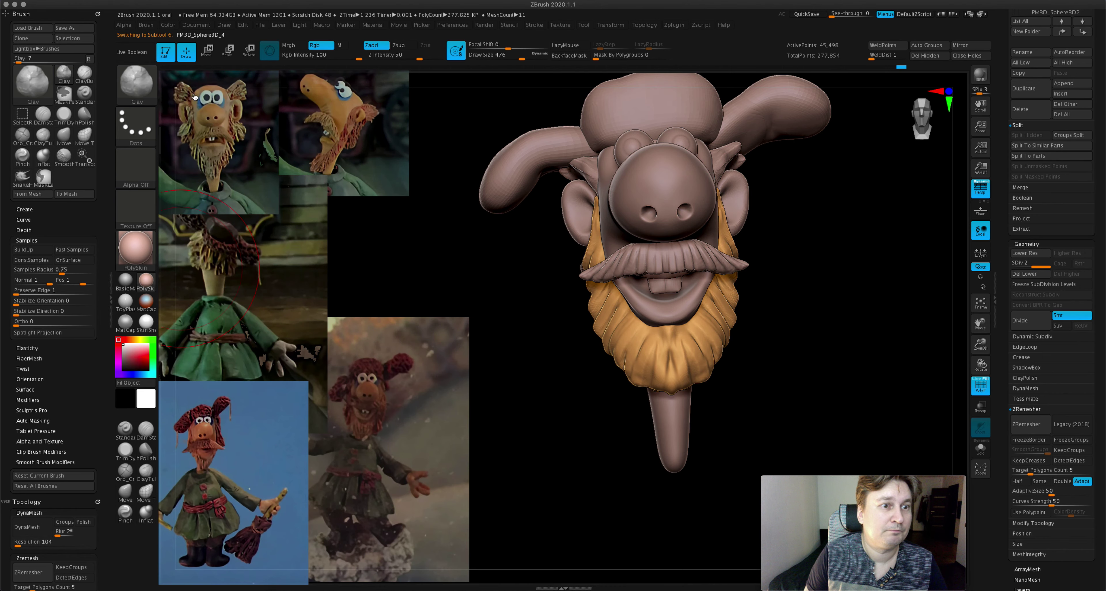
left_click(137, 98)
left_click(254, 94)
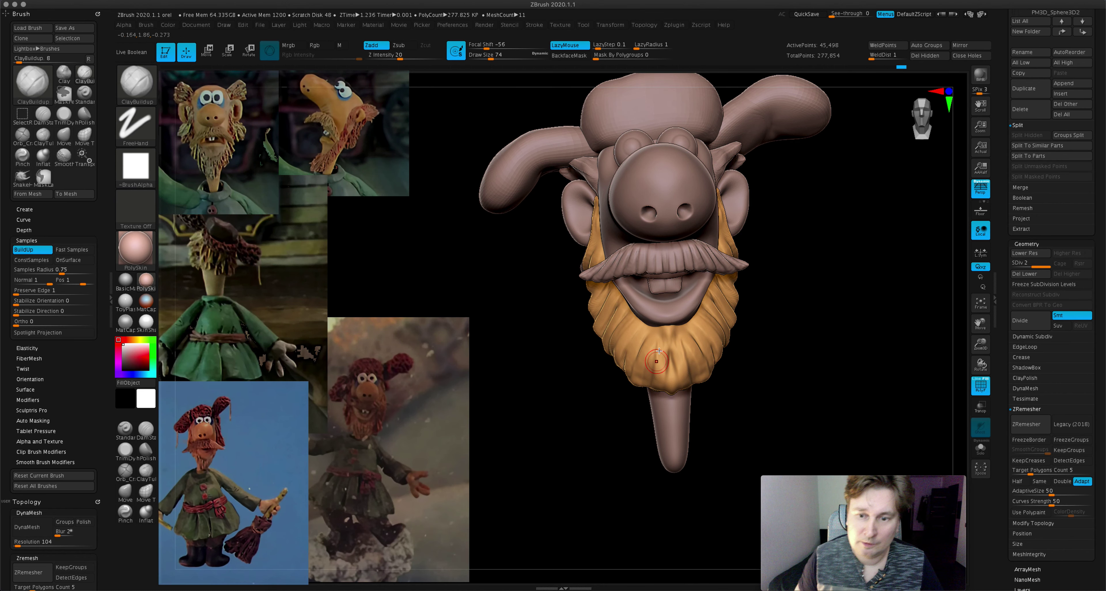
left_click_drag(668, 333, 681, 346)
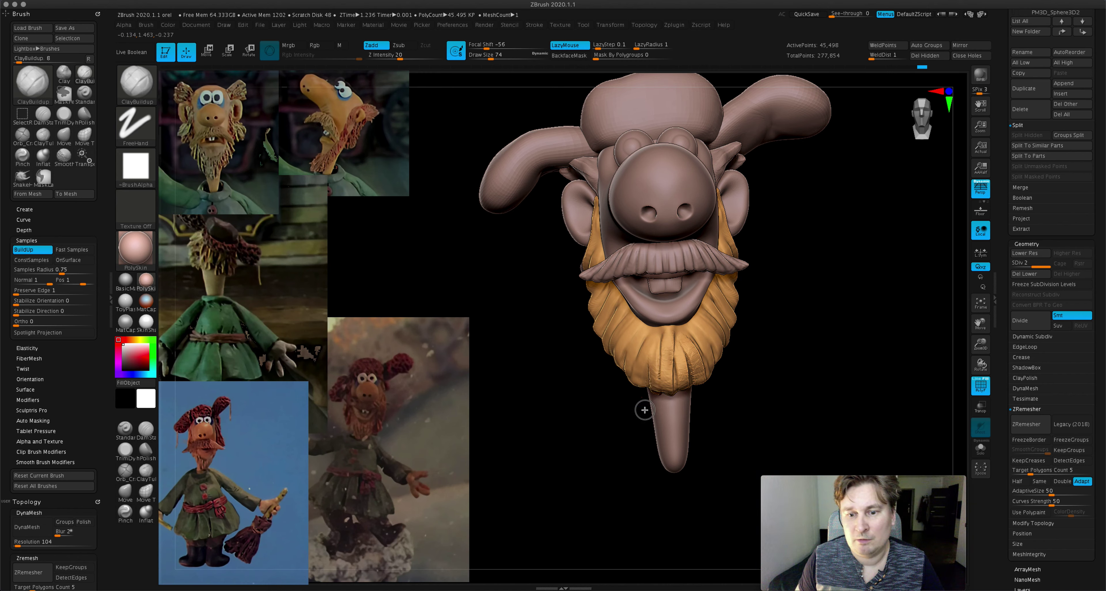
left_click_drag(637, 388, 649, 340)
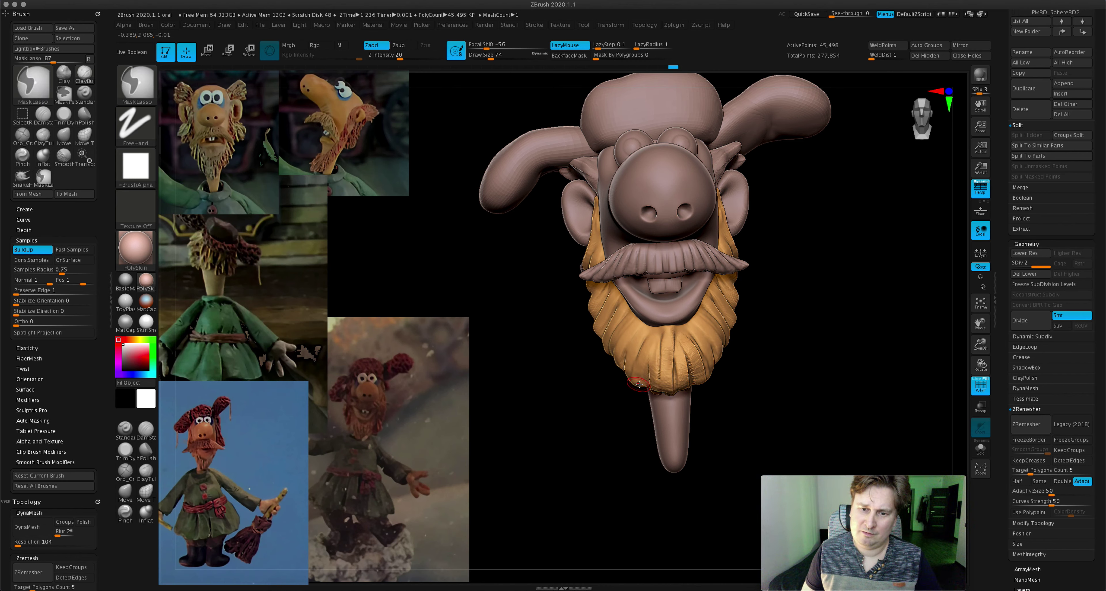
right_click_drag(652, 366, 646, 318)
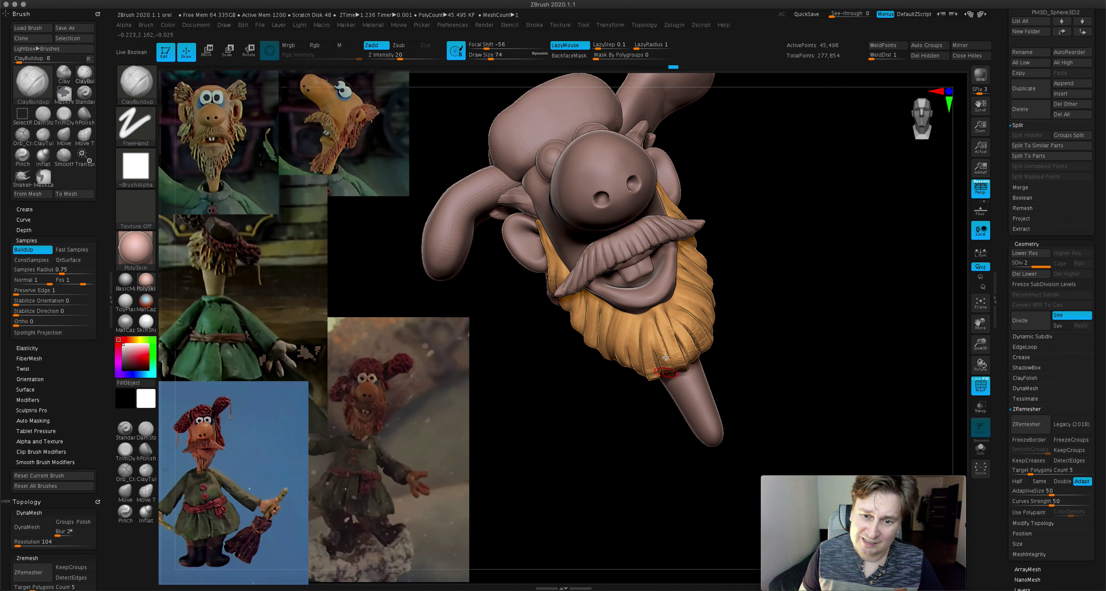
- Smooth the beard and inspect it from front, side and underneath
key("shift")
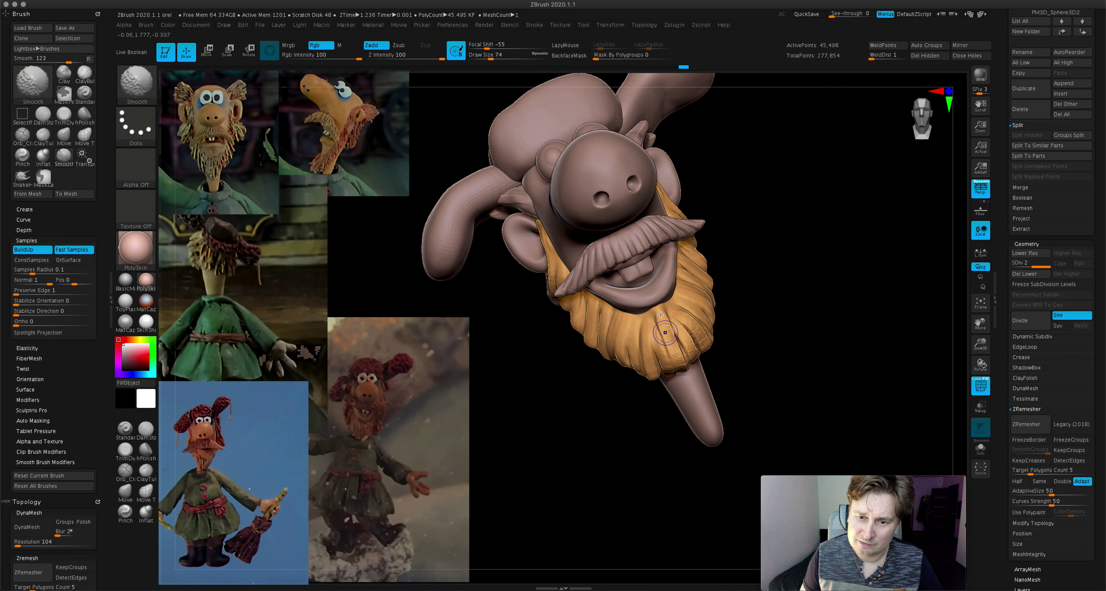
right_click_drag(692, 316, 732, 329, "shift")
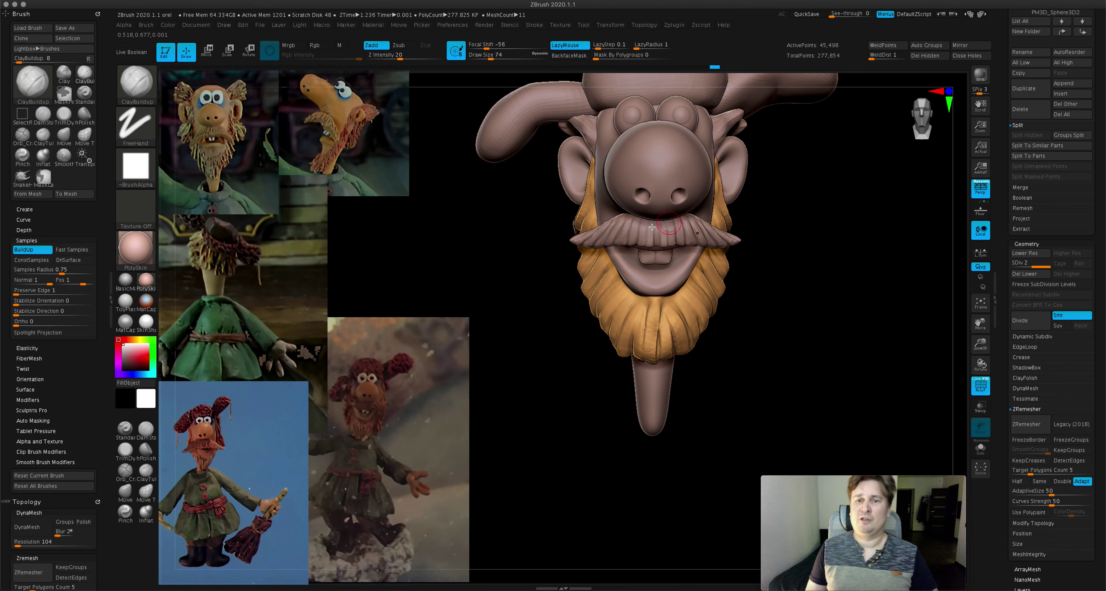
right_click_drag(587, 279, 597, 223)
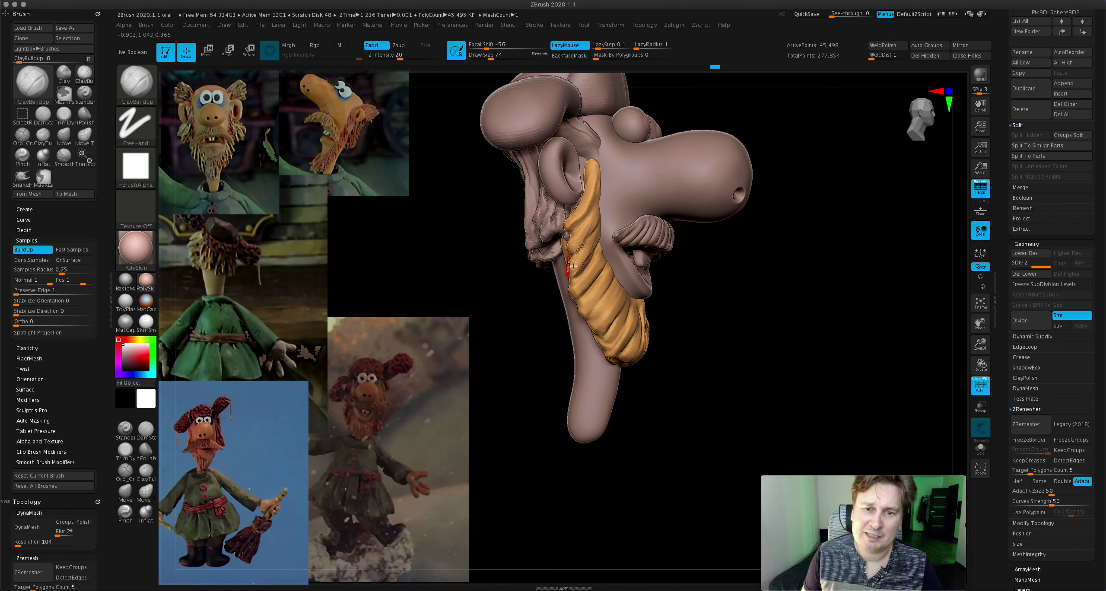
mouse_move(593, 235)
right_mouse_down("shift")
mouse_move(649, 334)
mouse_move(686, 276)
right_mouse_up("shift")
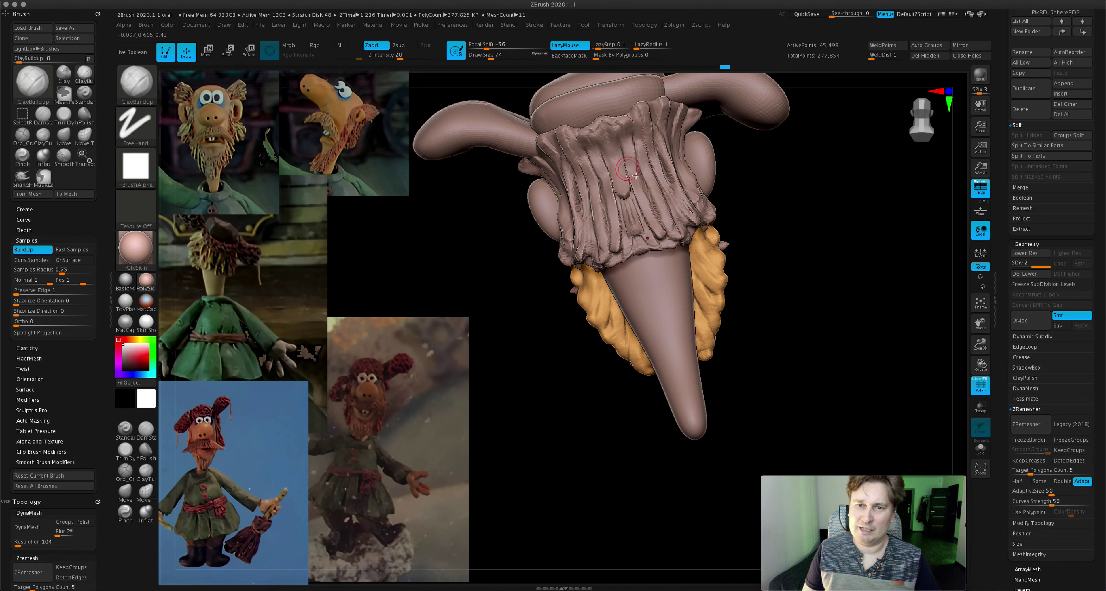
mouse_move(635, 175)
right_mouse_down()
mouse_move(692, 302)
mouse_move(686, 262)
right_mouse_up()
mouse_move(742, 293)
right_mouse_down()
mouse_move(734, 317)
mouse_move(718, 239)
right_mouse_up()
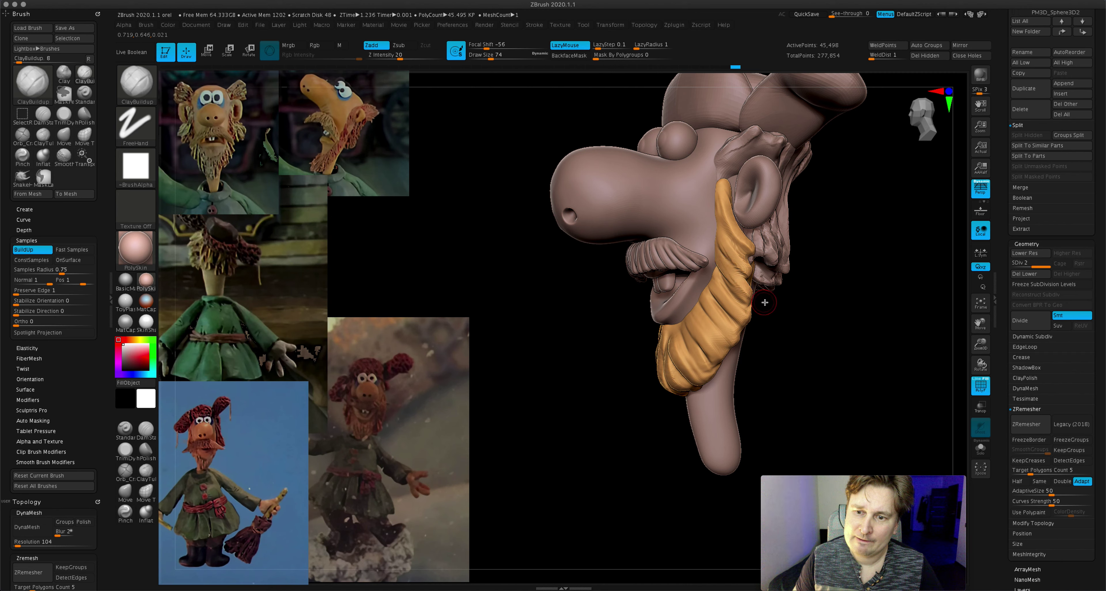
key("shift")
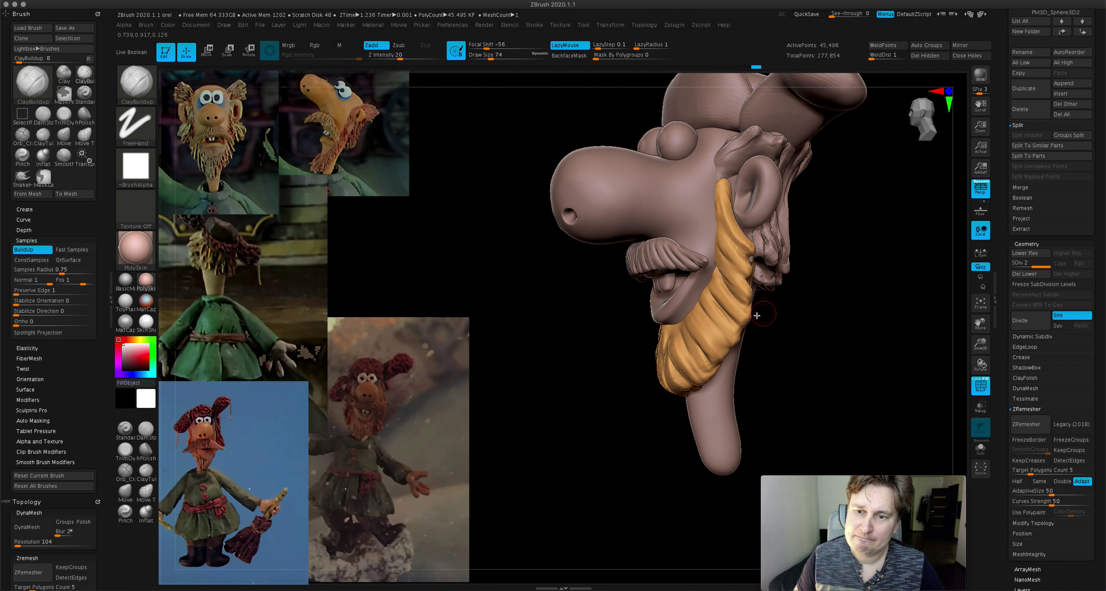
right_click_drag(717, 246, 712, 325)
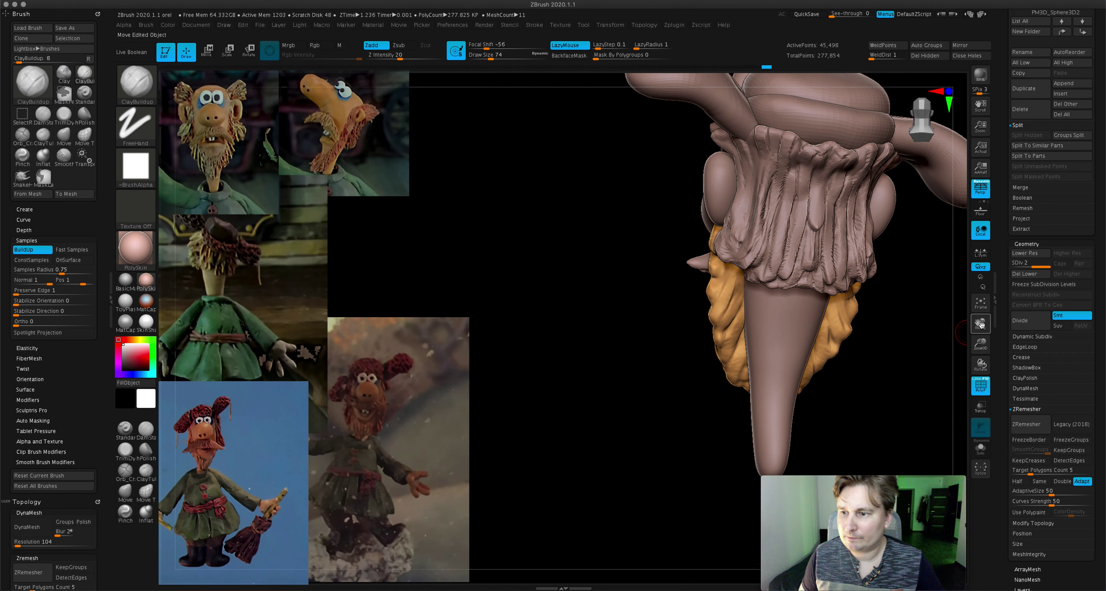
right_click_drag(940, 378, 718, 326)
- Select the red hat band and Shift-smooth its folds
left_click(718, 311, "alt")
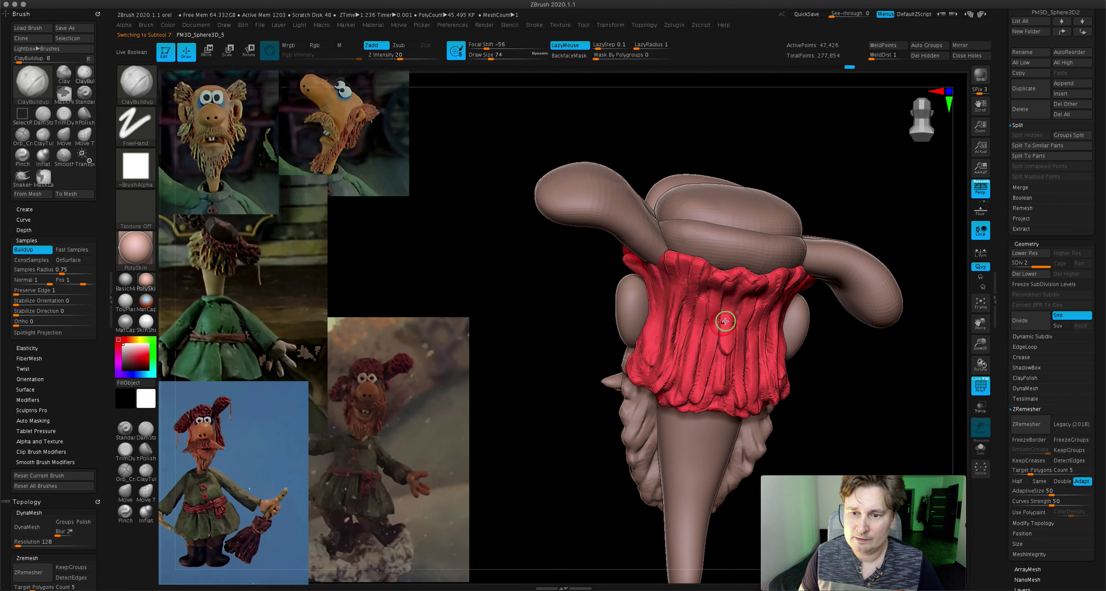
key("shift")
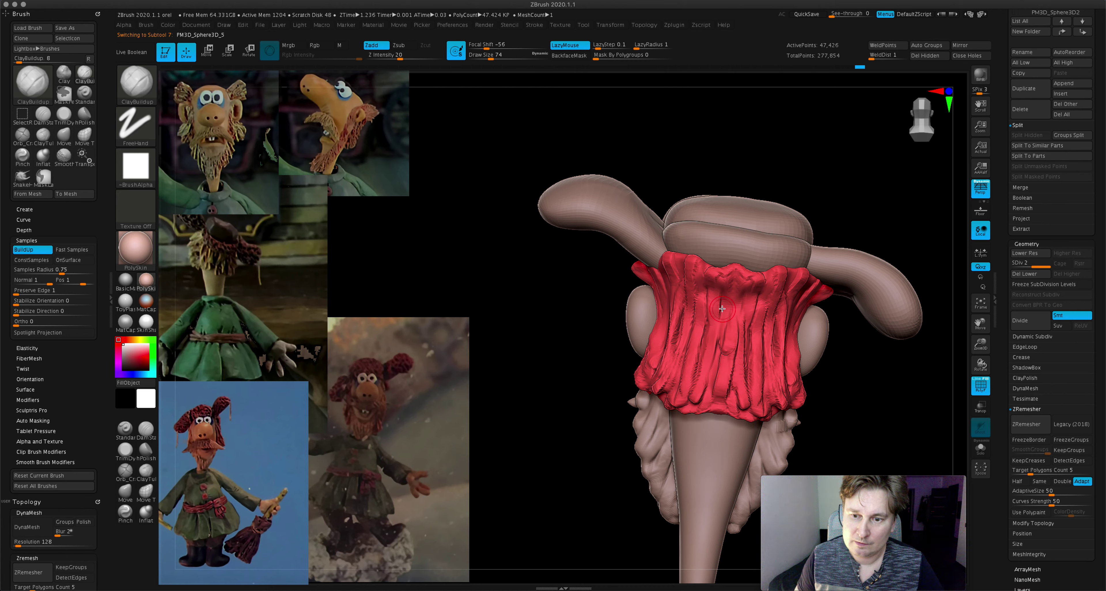
key("shift")
mouse_move(725, 352)
right_mouse_down()
mouse_move(752, 321)
mouse_move(737, 353)
mouse_move(705, 336)
mouse_move(761, 337)
mouse_move(718, 301)
right_mouse_up()
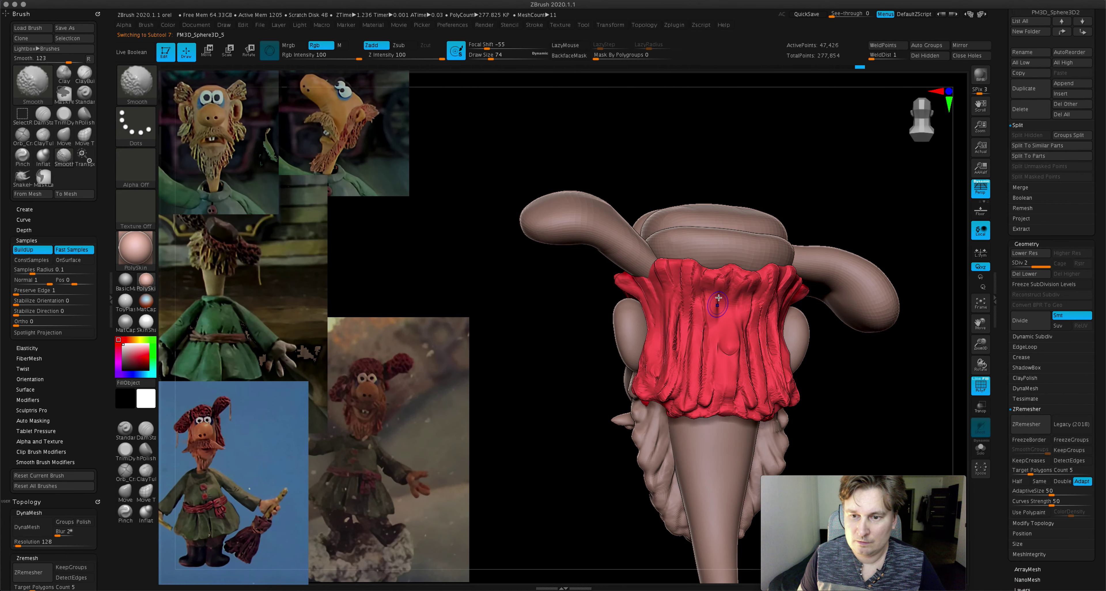
key("shift")
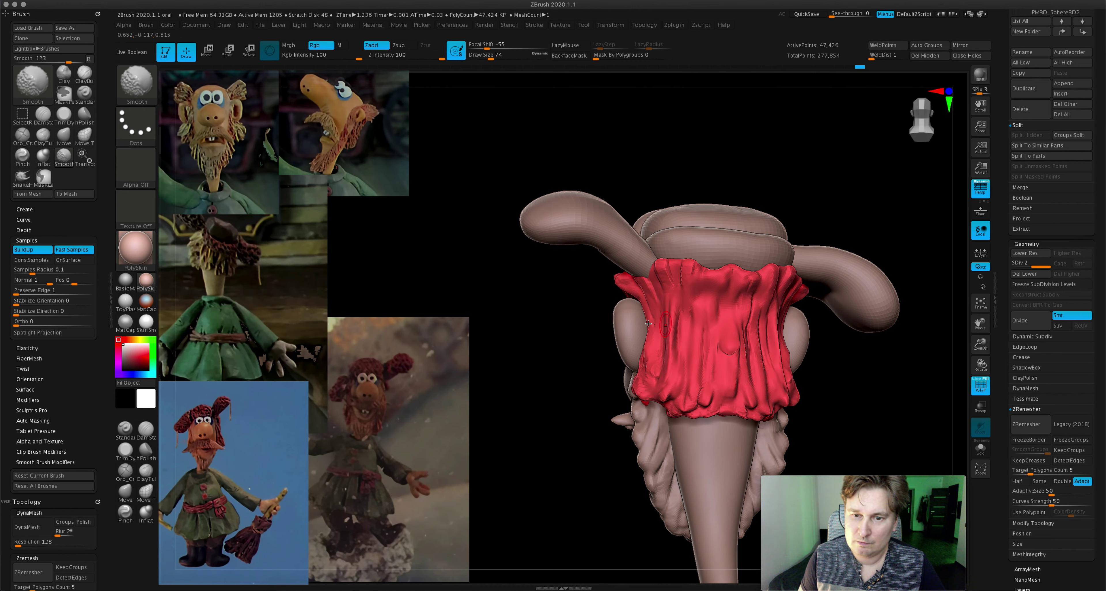
right_click_drag(792, 329, 657, 381)
mouse_move(709, 415)
right_mouse_down()
mouse_move(694, 381)
mouse_move(755, 406)
mouse_move(737, 310)
mouse_move(663, 288)
mouse_move(733, 274)
mouse_move(659, 267)
mouse_move(677, 253)
mouse_move(735, 255)
mouse_move(745, 267)
mouse_move(729, 263)
right_mouse_up()
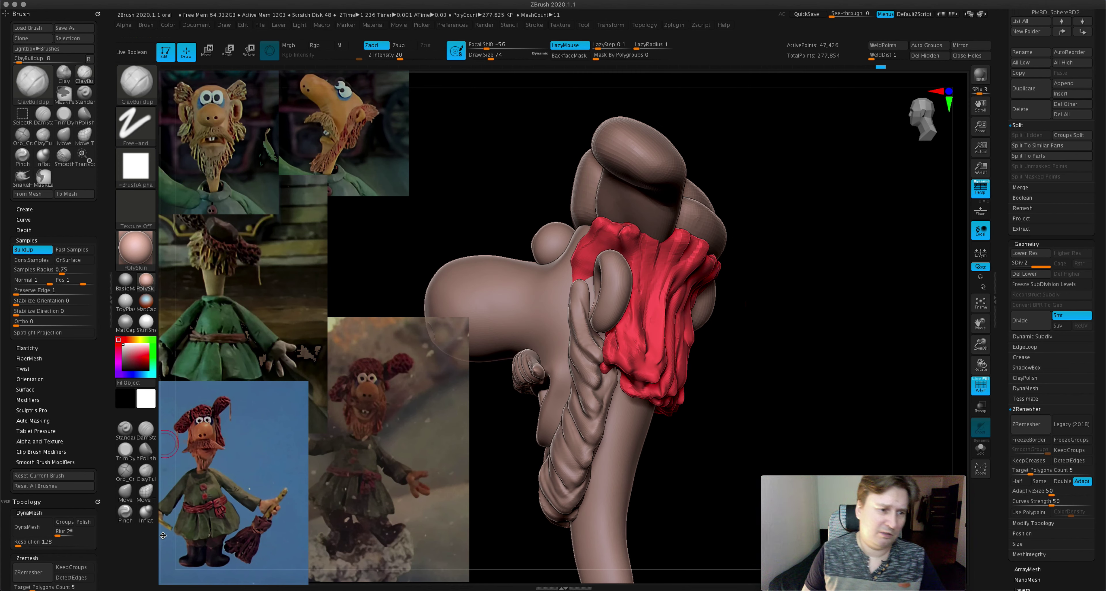
- Switch to the Move brush (BMV) and reduce its draw size to 46
key("b")
key("m")
key("v")
right_click_drag(671, 222, 574, 157)
left_click_drag(521, 57, 498, 57)
mouse_move(768, 222)
right_mouse_down()
mouse_move(811, 204)
mouse_move(752, 231)
mouse_move(740, 217)
right_mouse_up()
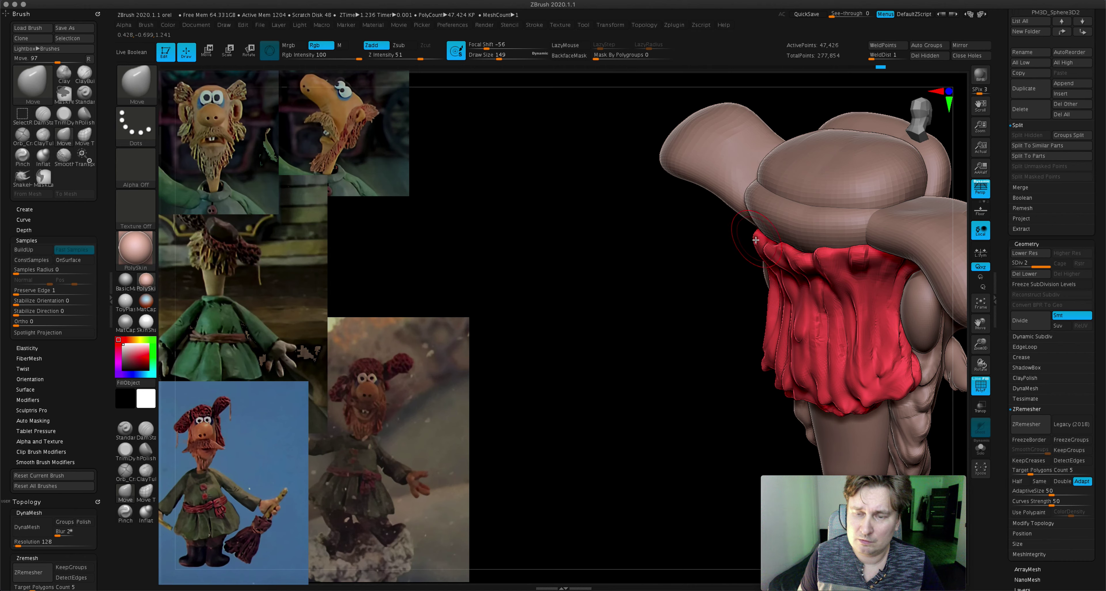
mouse_move(755, 240)
right_mouse_down()
mouse_move(818, 242)
mouse_move(669, 228)
right_mouse_up()
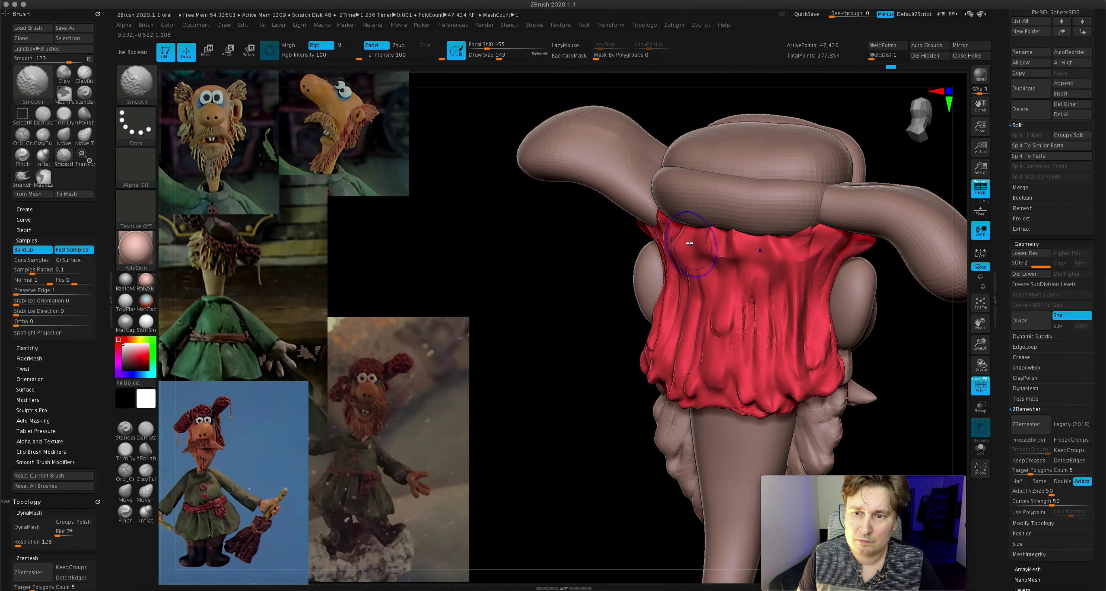
right_click_drag(678, 214, 647, 206)
mouse_move(497, 55)
left_mouse_down()
mouse_move(484, 55)
mouse_move(496, 55)
left_mouse_up()
right_click_drag(668, 215, 732, 236)
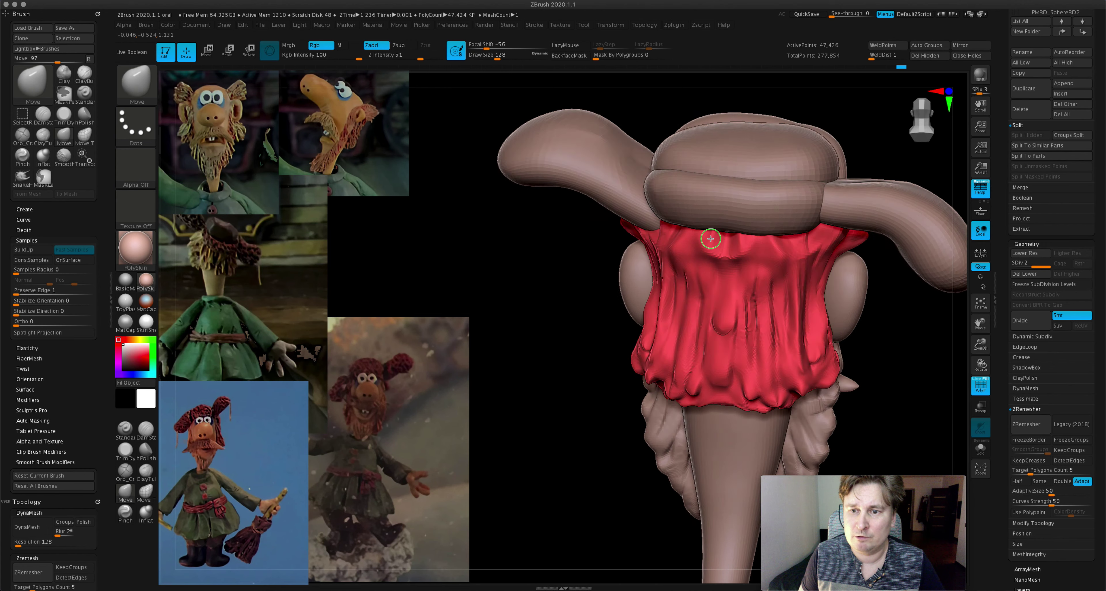
- Pull the top of the hat band under the brim and isolate it with Solo
key("shift")
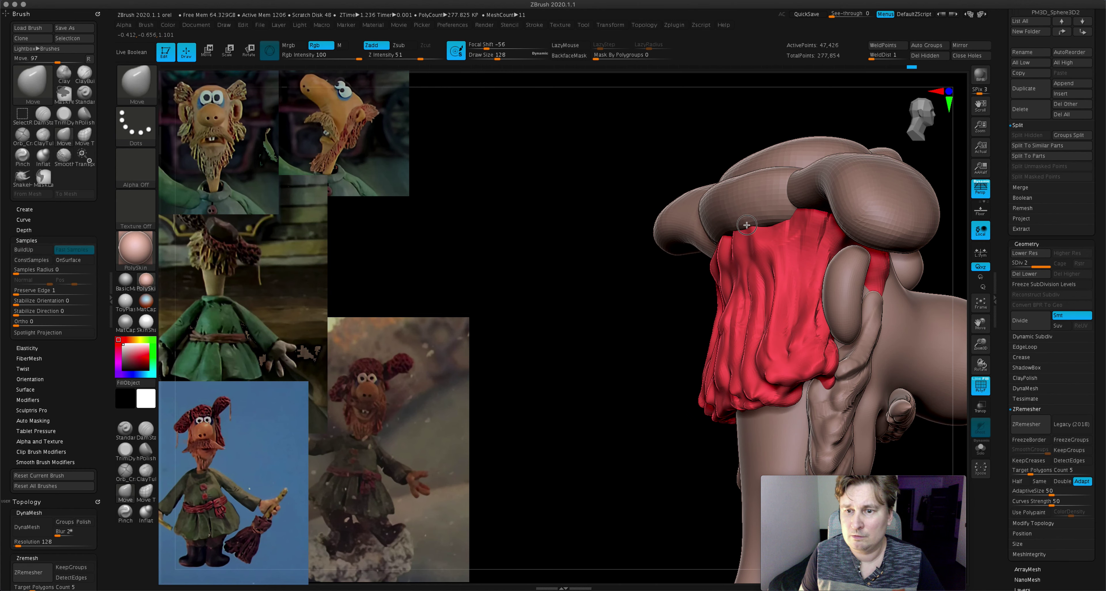
left_click_drag(731, 234, 794, 212)
mouse_move(807, 207)
right_mouse_down()
mouse_move(831, 228)
mouse_move(785, 234)
mouse_move(797, 238)
right_mouse_up()
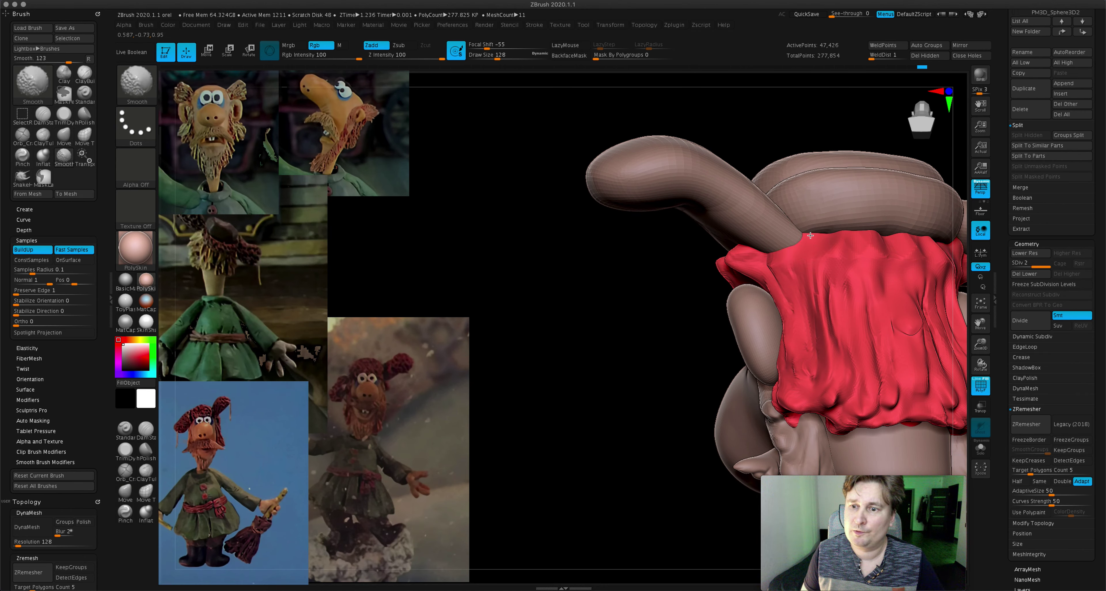
left_click_drag(980, 343, 980, 356)
mouse_move(901, 326)
right_mouse_down()
mouse_move(815, 316)
mouse_move(708, 340)
right_mouse_up()
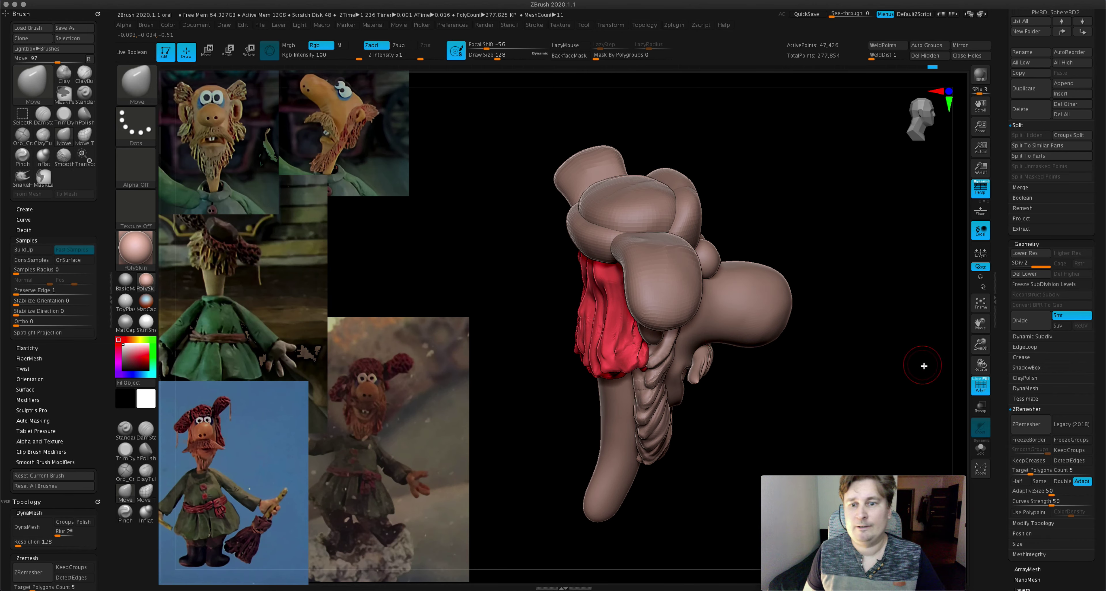
right_click_drag(923, 365, 1001, 346)
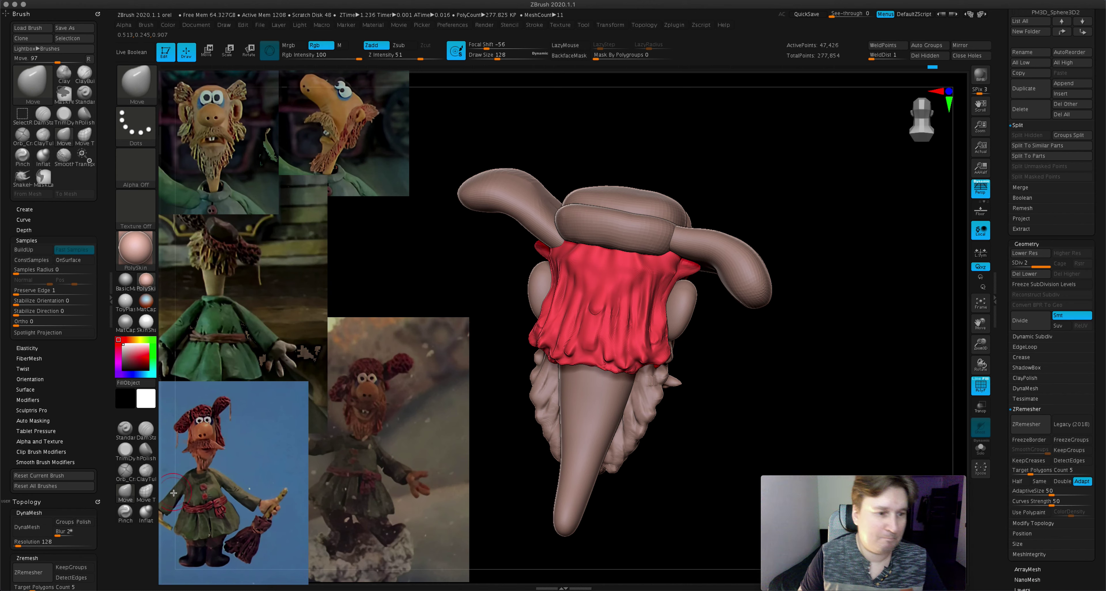
left_click(980, 447)
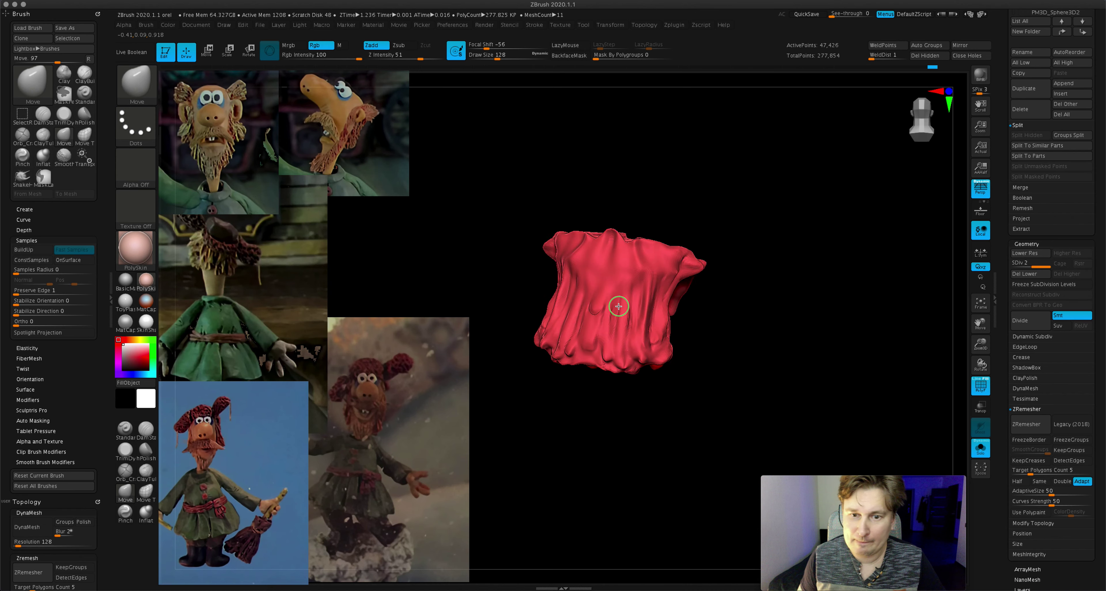
- Orbit the isolated hat band and toggle Solo to compare it with the other parts
right_click_drag(620, 306, 616, 232)
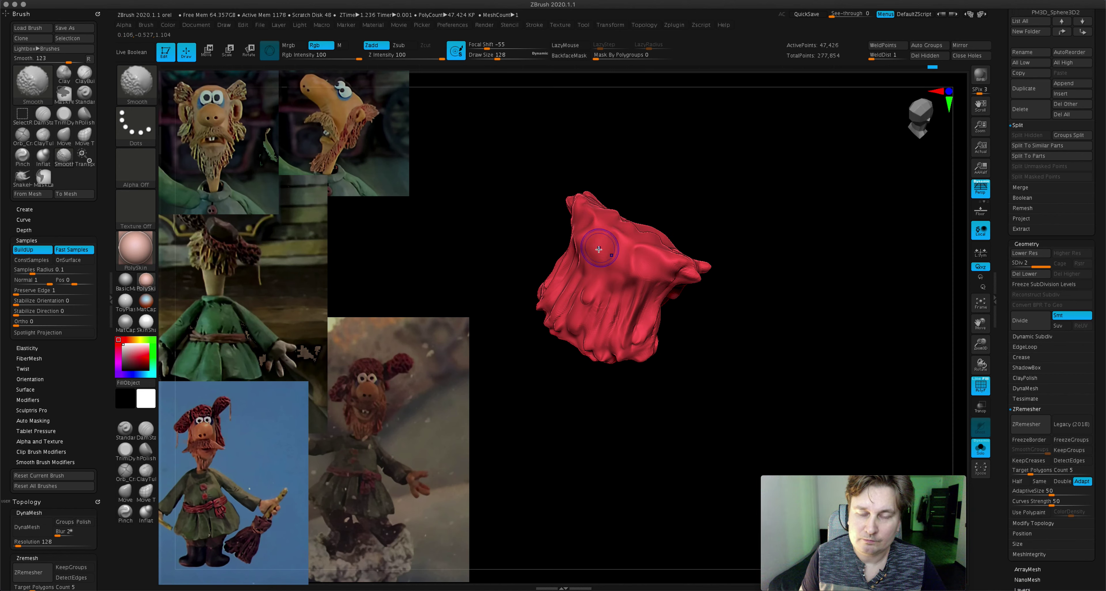
right_click_drag(655, 323, 706, 254)
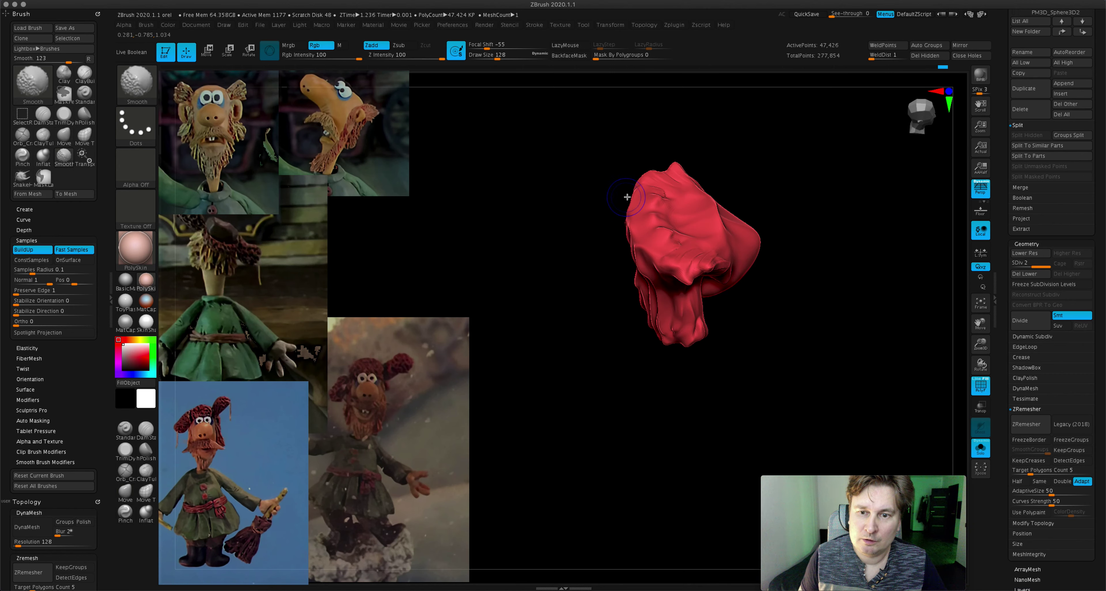
key("shift")
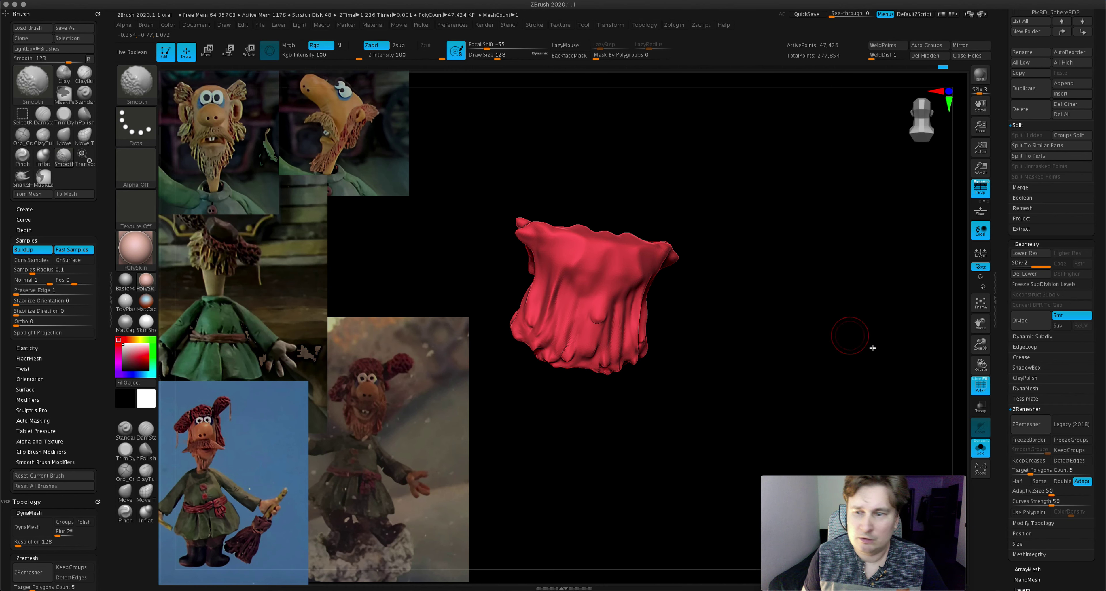
left_click(982, 451)
left_click(982, 453)
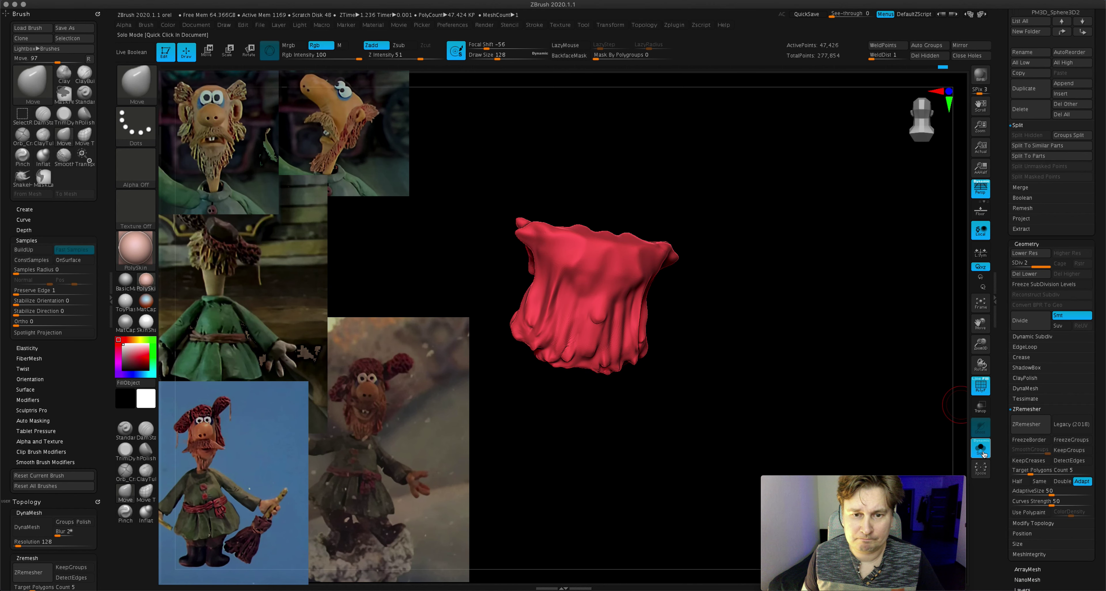
left_click(983, 454)
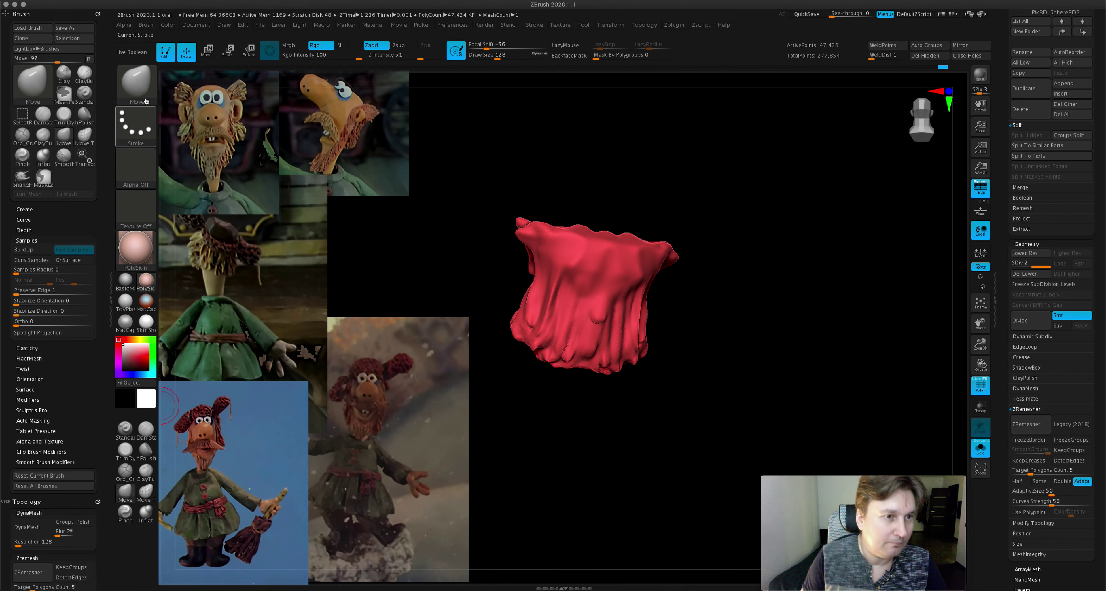
- With ClayBuildup, add clay strokes and vertical grooves down the hat band front
left_click(145, 101)
left_click(235, 90)
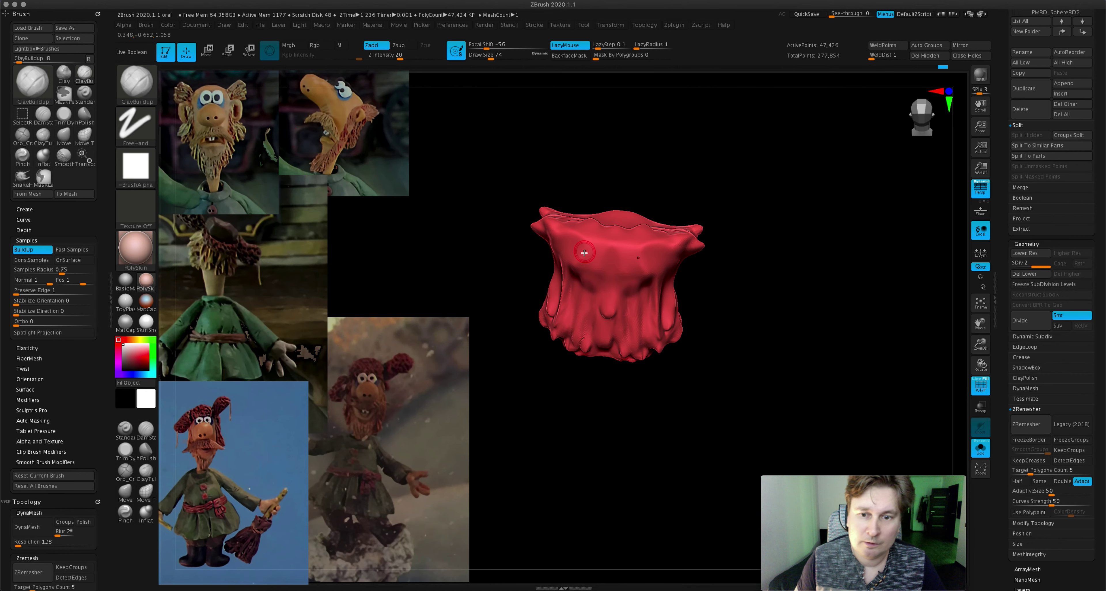
left_click_drag(613, 254, 603, 333)
right_click_drag(586, 245, 596, 247)
left_click_drag(590, 249, 578, 287)
right_click_drag(563, 260, 630, 251)
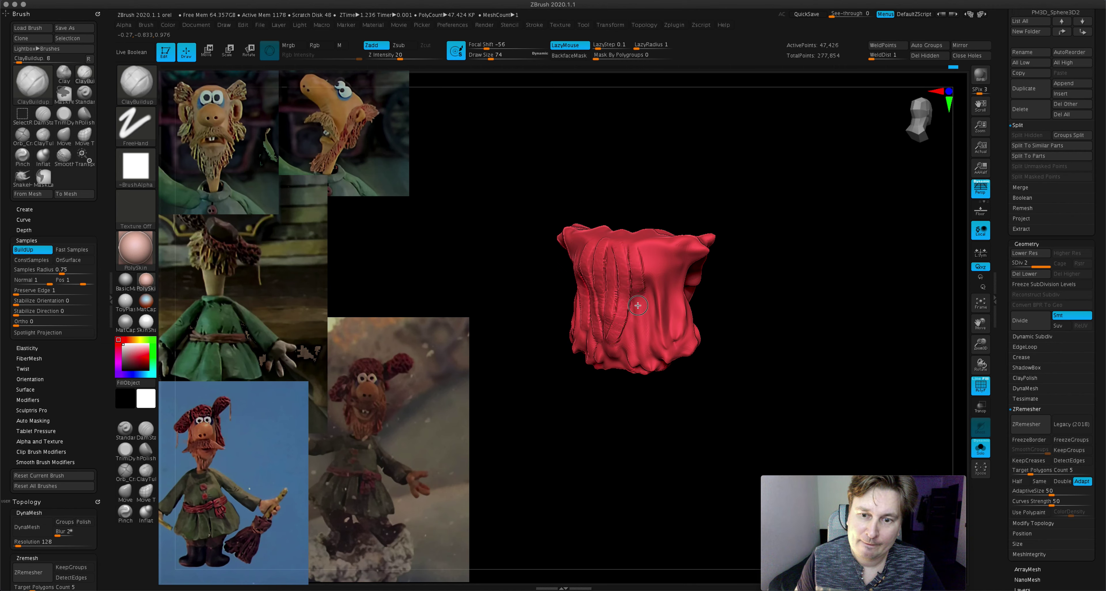
mouse_move(647, 246)
left_mouse_down()
mouse_move(650, 339)
mouse_move(666, 326)
left_mouse_up()
right_click_drag(637, 251, 652, 249)
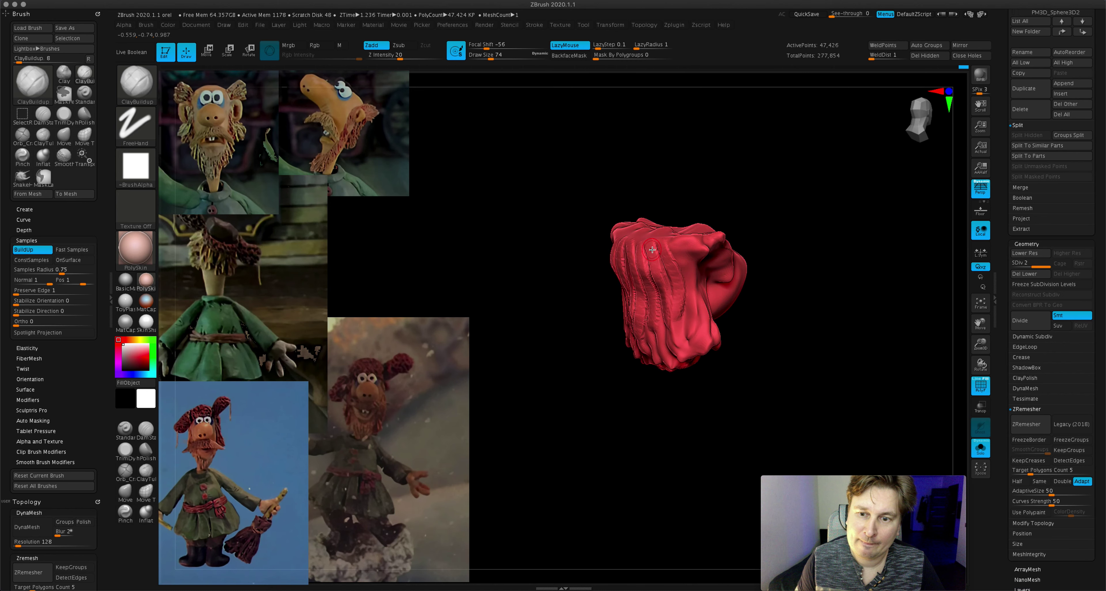
left_click_drag(678, 239, 695, 338)
mouse_move(687, 300)
right_mouse_down()
mouse_move(708, 223)
mouse_move(749, 249)
right_mouse_up()
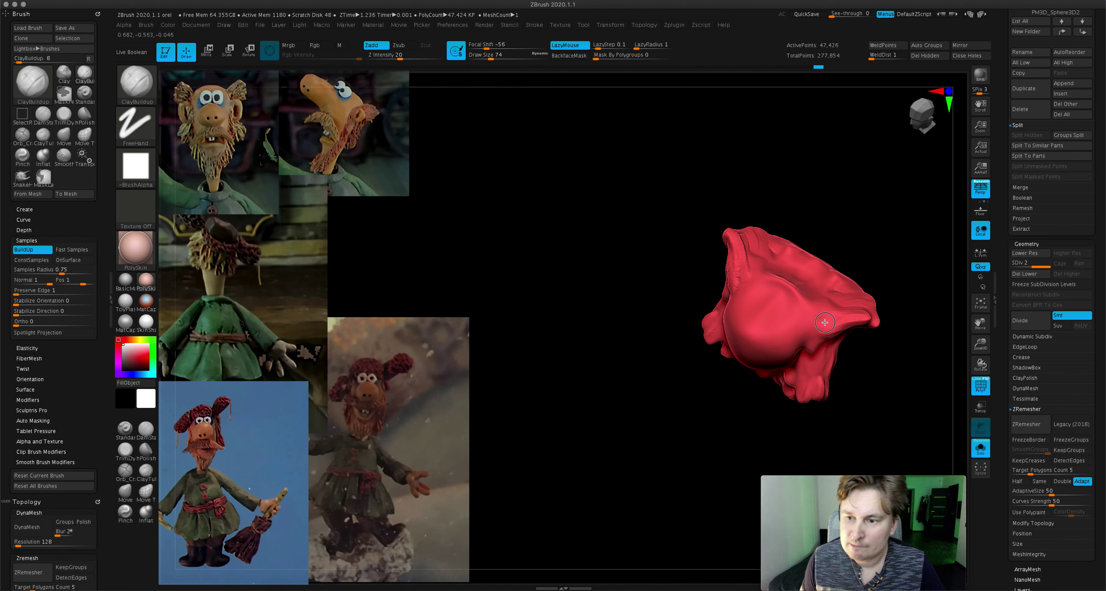
- Inspect the hair piece from several angles, then turn Solo off and view the full model from the front
right_click_drag(862, 333, 872, 320)
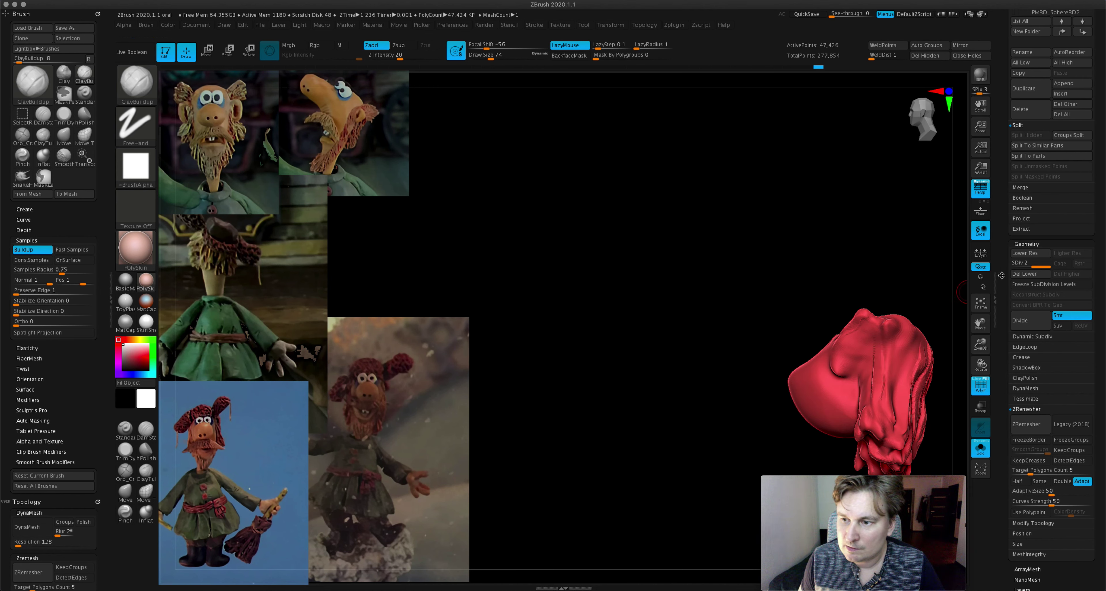
left_click_drag(980, 323, 773, 184)
mouse_move(622, 274)
right_mouse_down()
mouse_move(668, 305)
mouse_move(687, 239)
right_mouse_up()
mouse_move(685, 304)
right_mouse_down()
mouse_move(665, 315)
mouse_move(720, 344)
right_mouse_up()
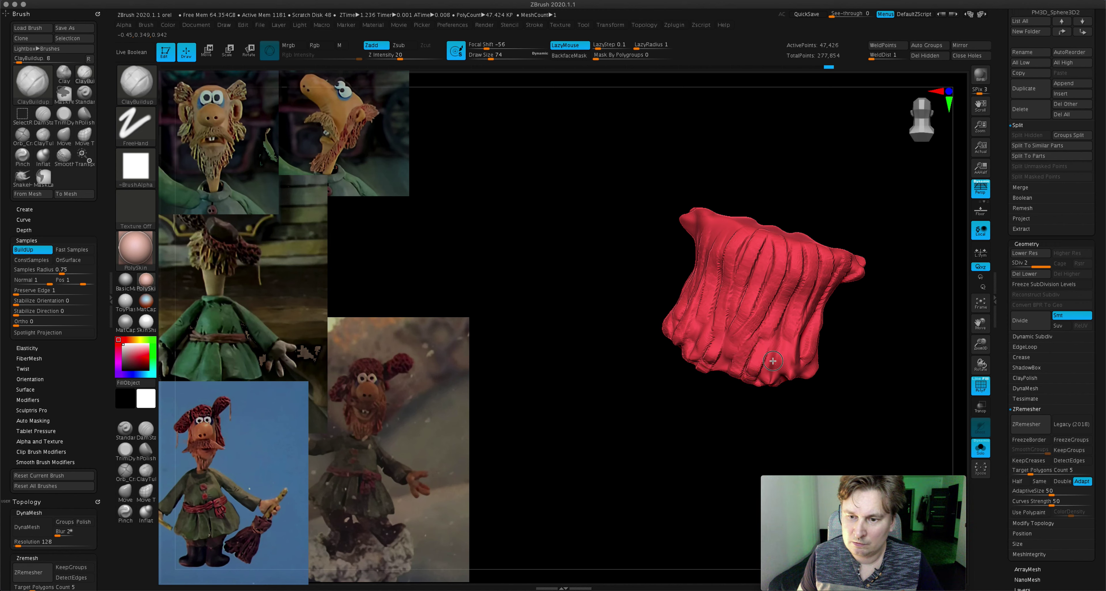
left_click_drag(815, 337, 811, 313)
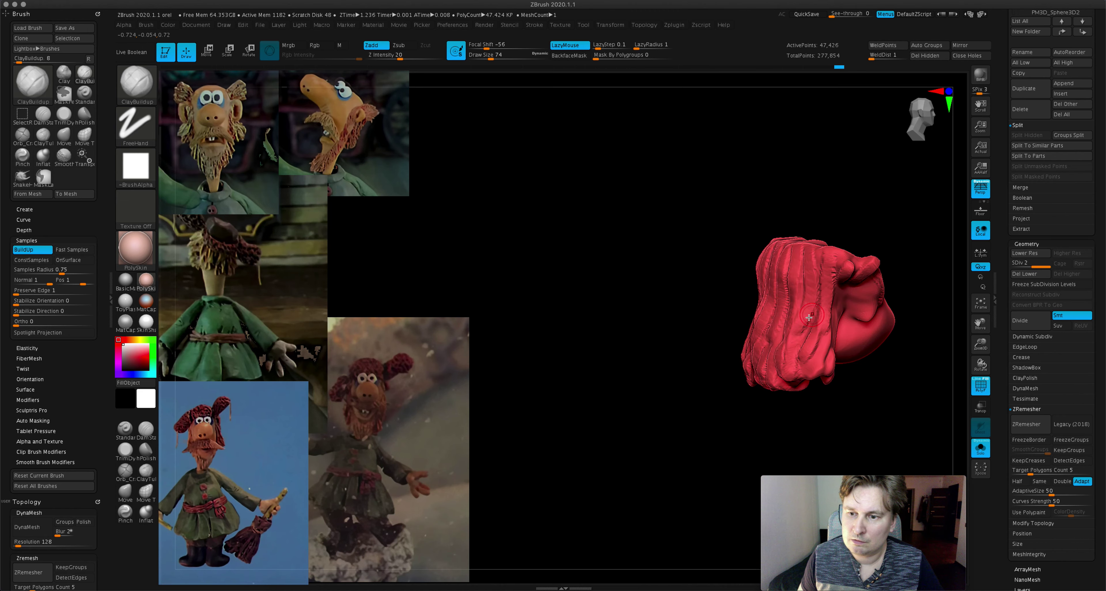
mouse_move(797, 382)
left_mouse_down()
mouse_move(864, 328)
mouse_move(838, 347)
mouse_move(815, 339)
mouse_move(822, 321)
mouse_move(773, 389)
mouse_move(786, 282)
mouse_move(829, 247)
left_mouse_up()
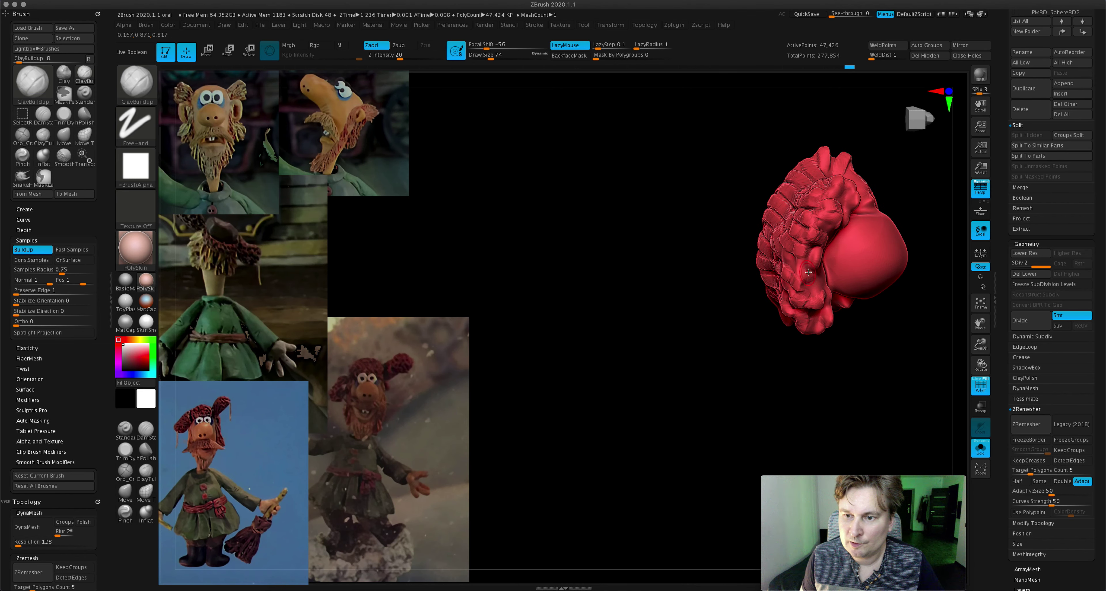
mouse_move(780, 275)
left_mouse_down()
mouse_move(780, 243)
mouse_move(871, 286)
mouse_move(871, 271)
left_mouse_up()
left_click(981, 450)
left_click_drag(859, 383, 871, 279)
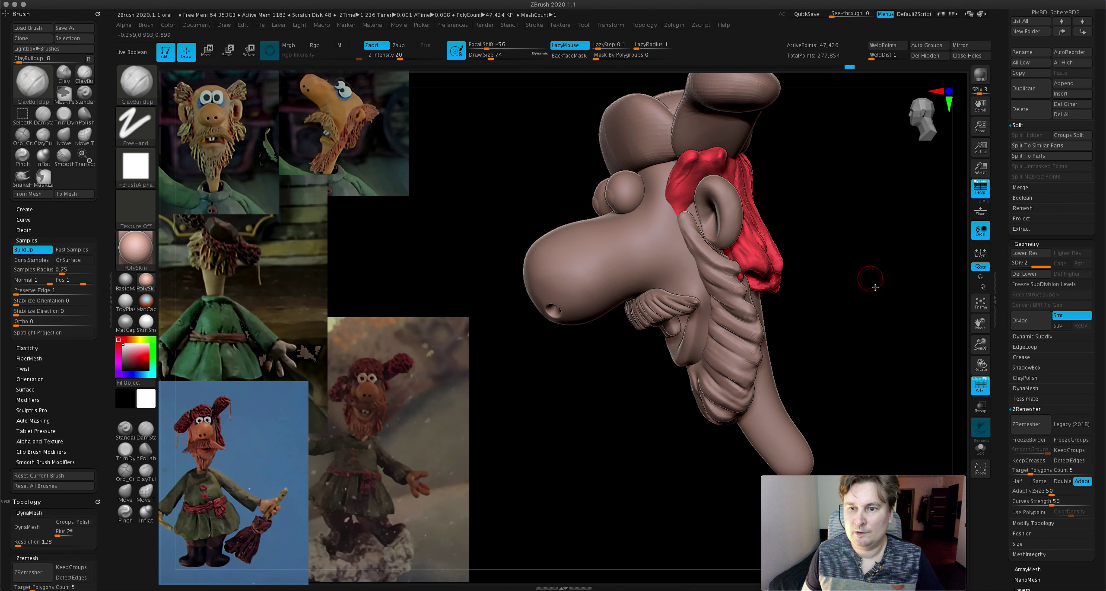
- Step up to SDiv 3 and smooth the red back hair
left_click_drag(966, 338, 920, 329)
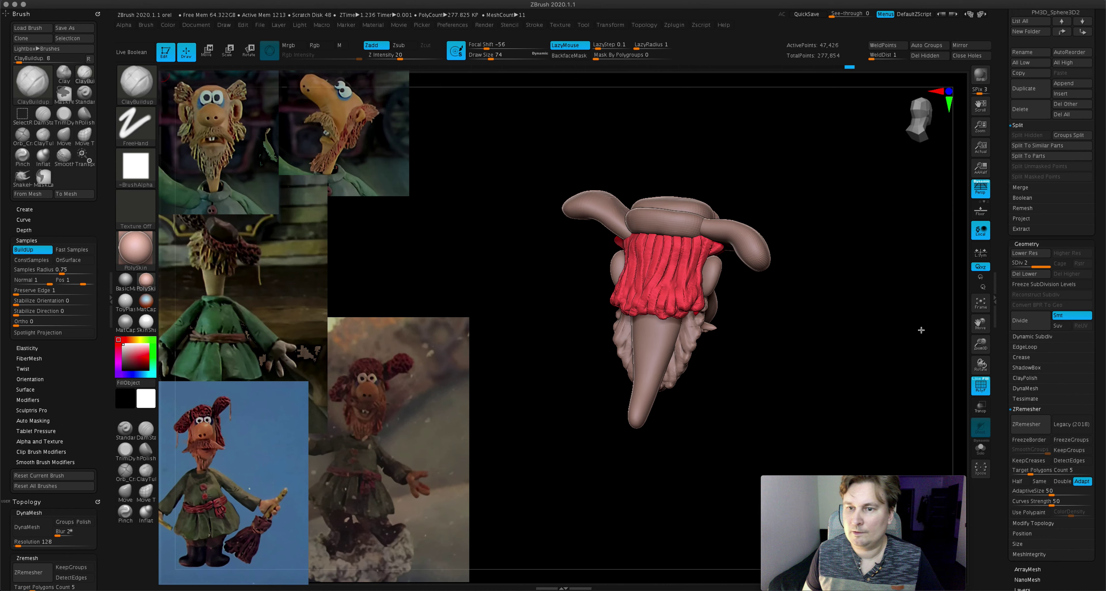
key("d")
key("shift")
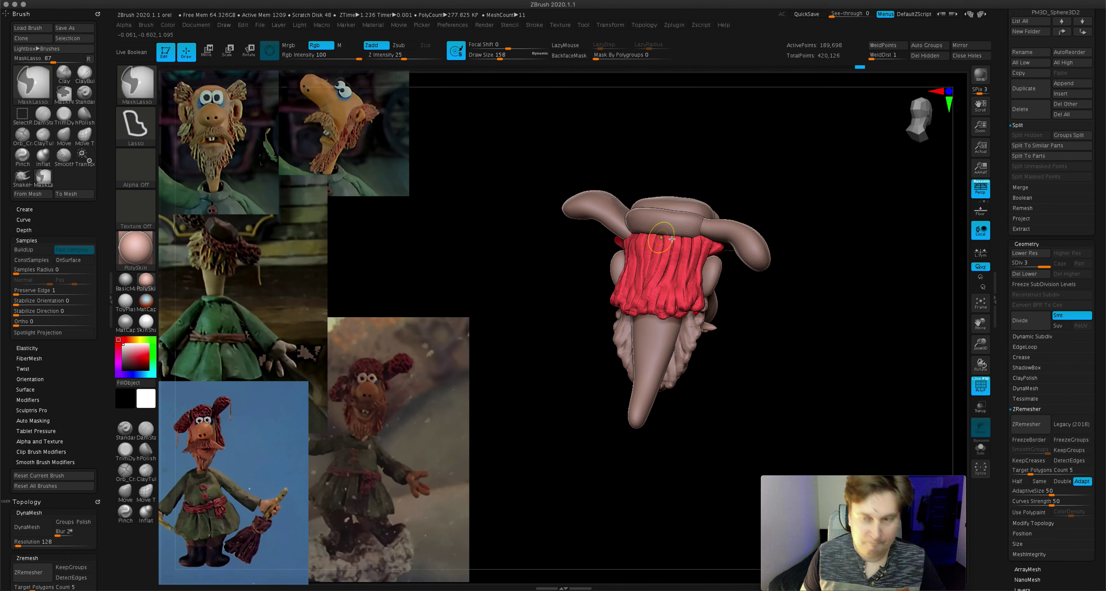
mouse_move(687, 243)
left_mouse_down("shift")
mouse_move(709, 264)
mouse_move(652, 262)
mouse_move(630, 280)
left_mouse_up("shift")
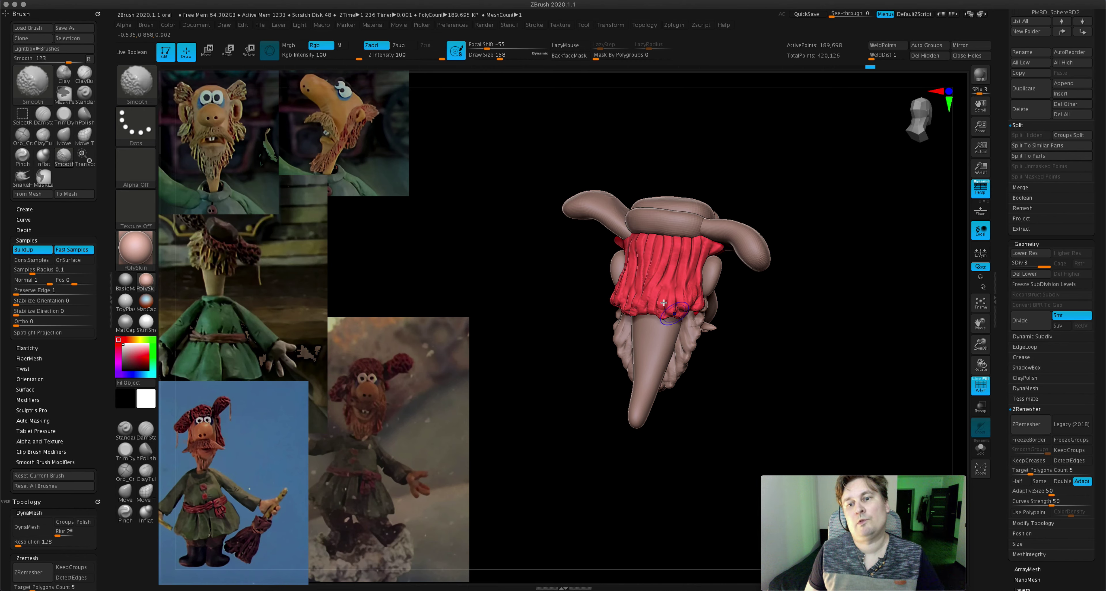
right_click_drag(663, 302, 682, 289)
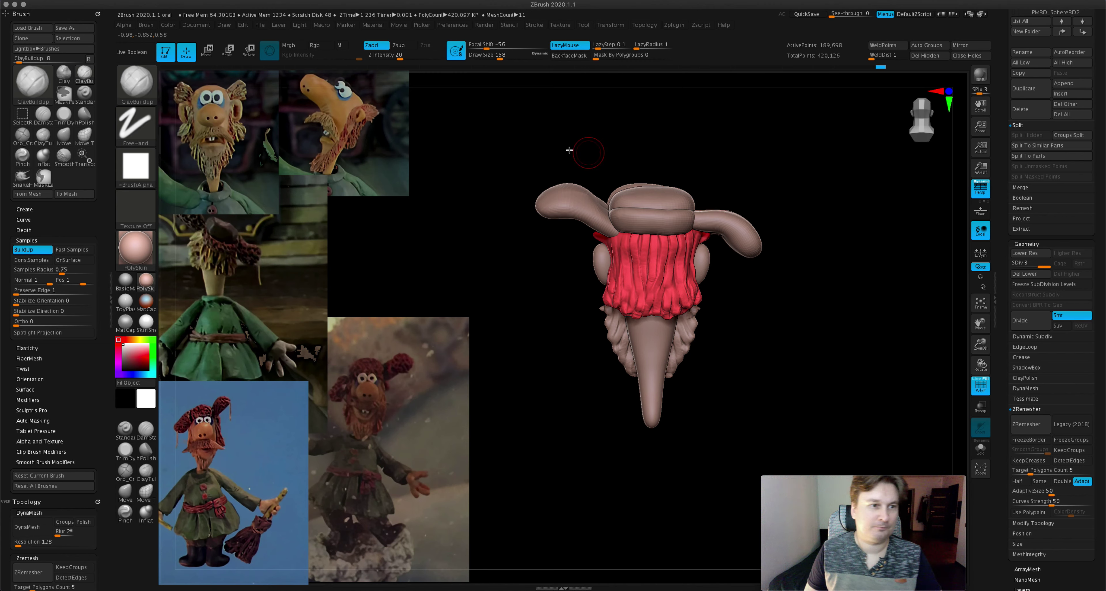
- With the Move brush at draw size 239, pull the lower back hair down and outward
left_click(126, 493)
left_click_drag(495, 54, 521, 76)
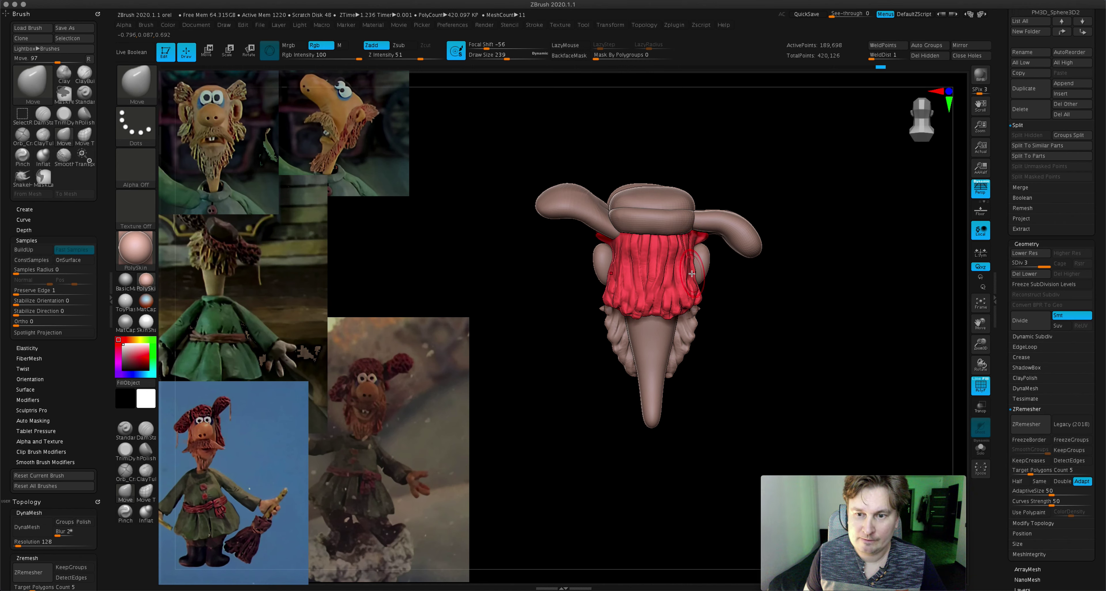
mouse_move(696, 263)
left_mouse_down()
mouse_move(694, 295)
mouse_move(769, 309)
mouse_move(718, 296)
left_mouse_up()
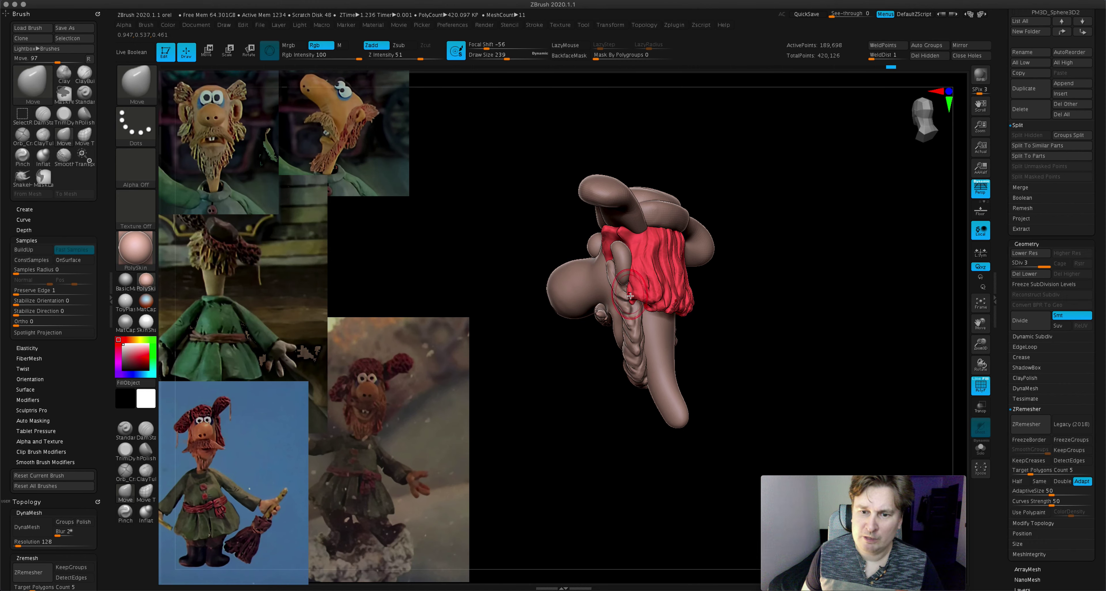
mouse_move(592, 135)
left_mouse_down("shift")
mouse_move(629, 302)
mouse_move(668, 301)
left_mouse_up("shift")
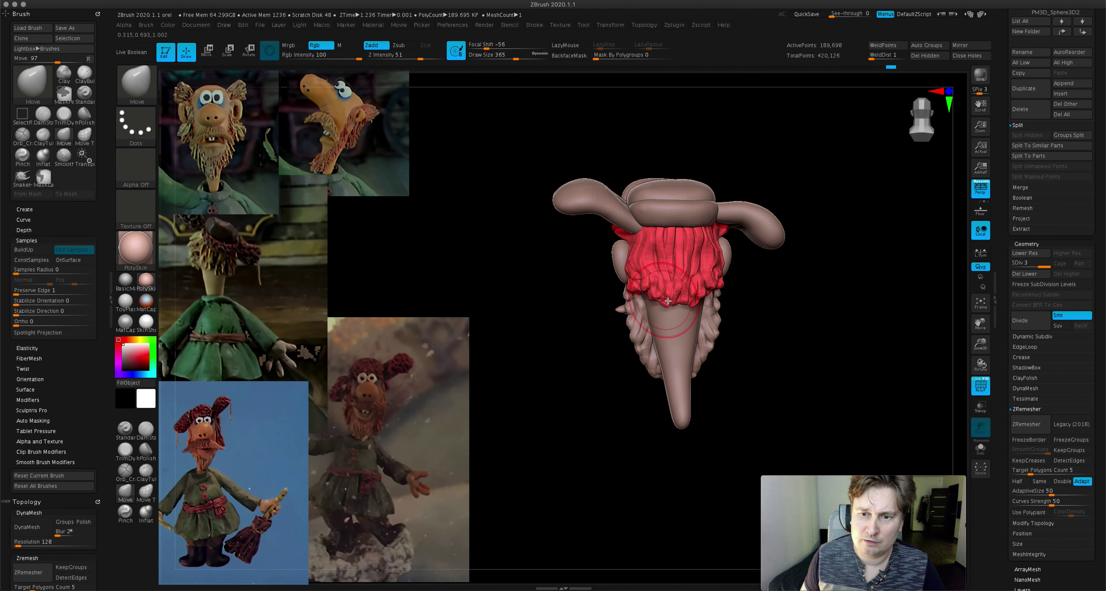
mouse_move(644, 259)
left_mouse_down()
mouse_move(628, 281)
mouse_move(703, 273)
mouse_move(637, 267)
left_mouse_up()
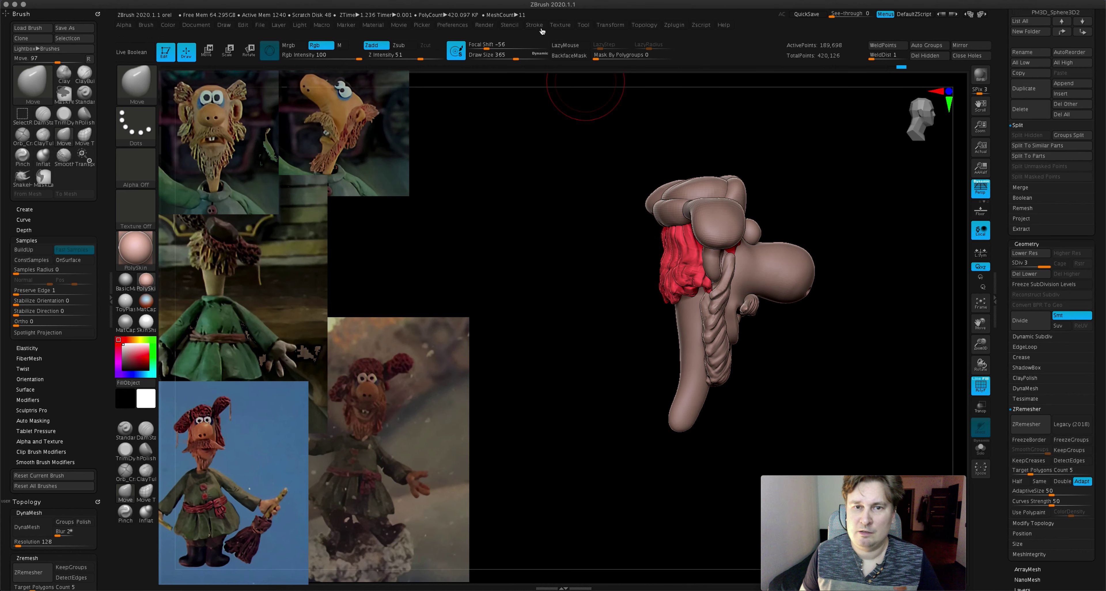
left_click_drag(515, 55, 497, 52)
left_click_drag(571, 267, 700, 265)
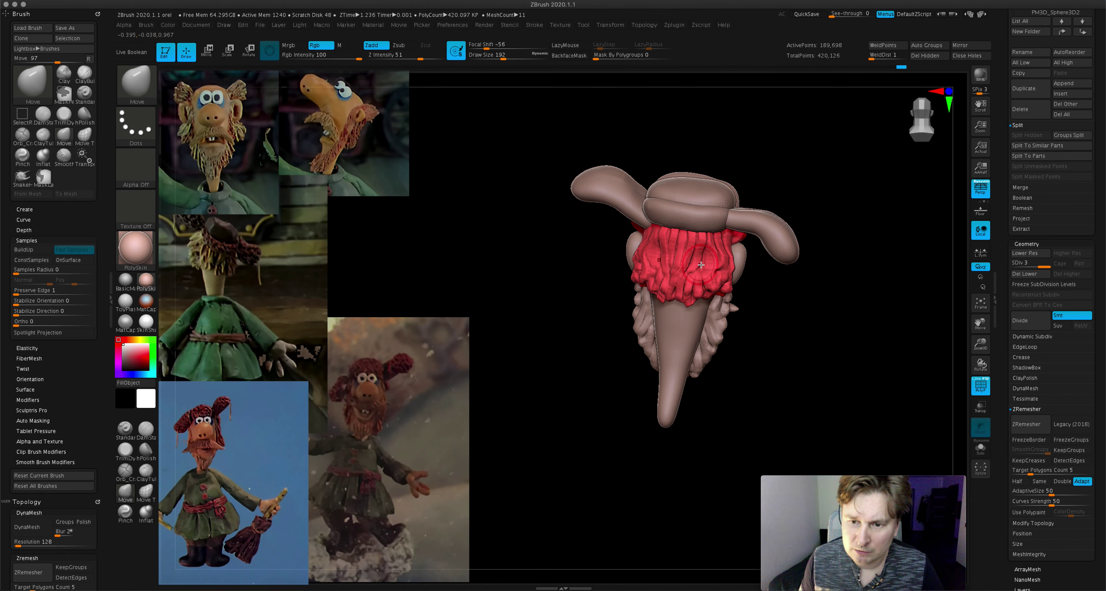
- Smooth the hair at draw size 140 and check it from behind and the side
mouse_move(709, 266)
right_mouse_down()
mouse_move(713, 249)
mouse_move(666, 233)
right_mouse_up()
key("shift")
right_click_drag(667, 284, 686, 293, "shift")
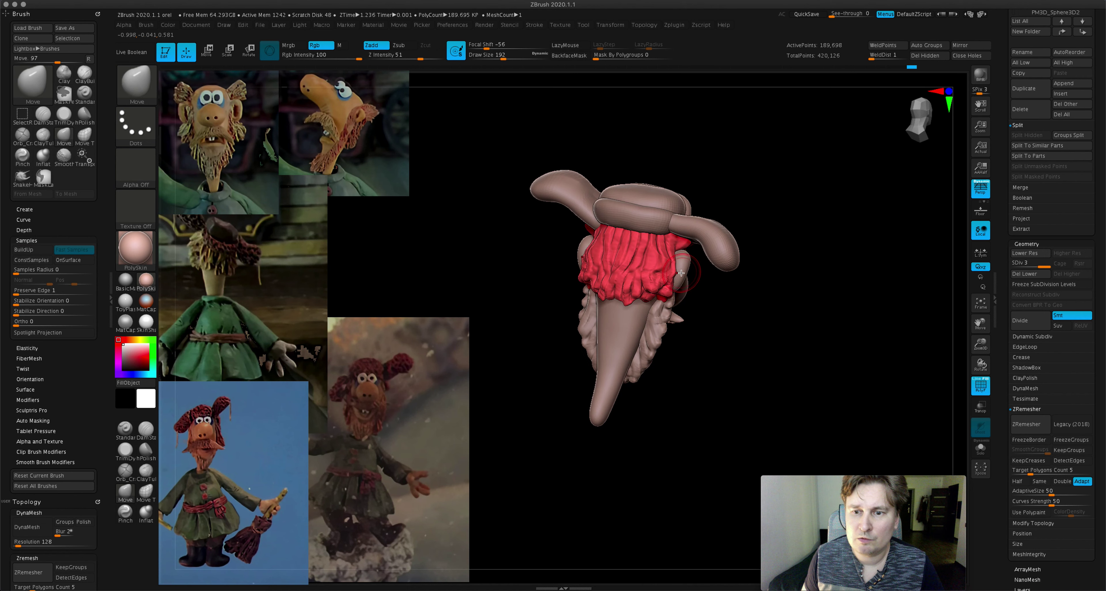
left_click_drag(513, 55, 507, 55)
mouse_move(631, 249)
right_mouse_down()
mouse_move(650, 263)
mouse_move(618, 248)
mouse_move(633, 249)
right_mouse_up()
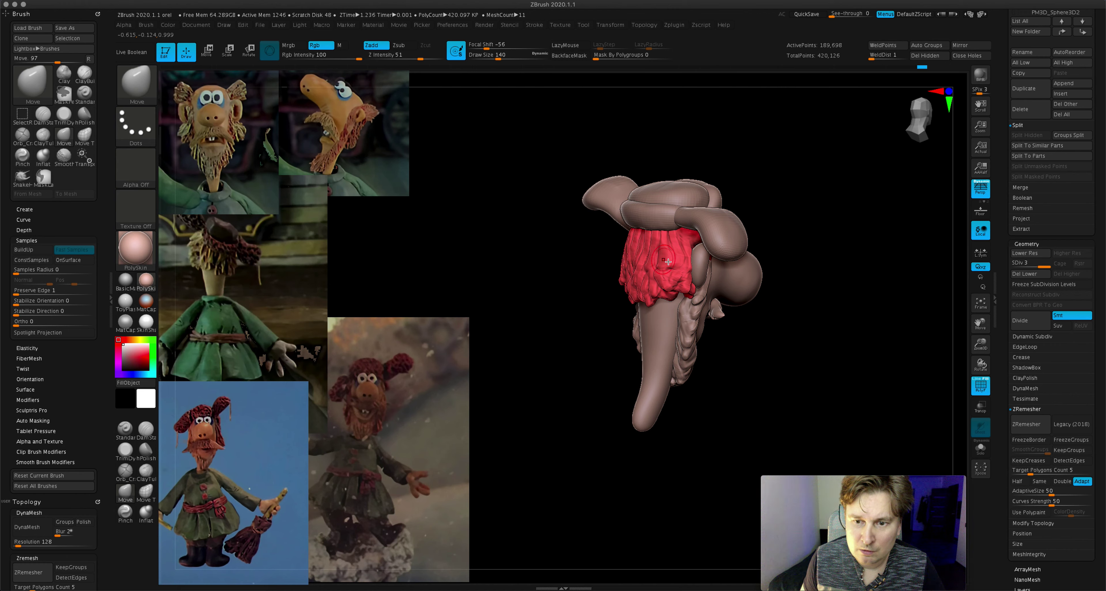
mouse_move(650, 256)
right_mouse_down()
mouse_move(735, 266)
mouse_move(678, 270)
mouse_move(916, 331)
right_mouse_up()
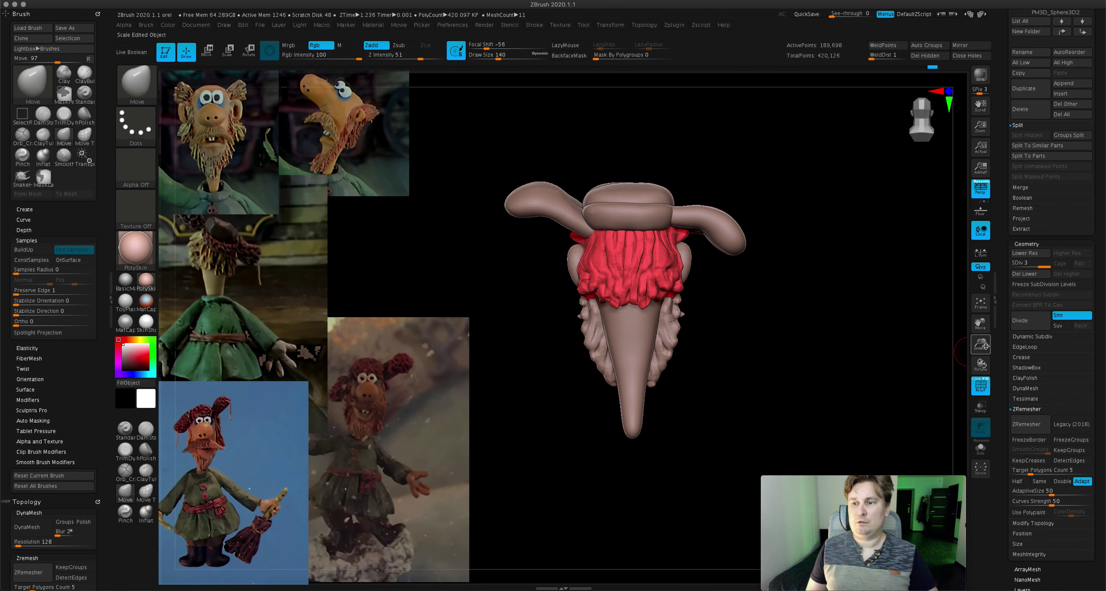
left_click_drag(986, 346, 981, 329)
mouse_move(636, 292)
right_mouse_down()
mouse_move(666, 299)
mouse_move(654, 325)
right_mouse_up()
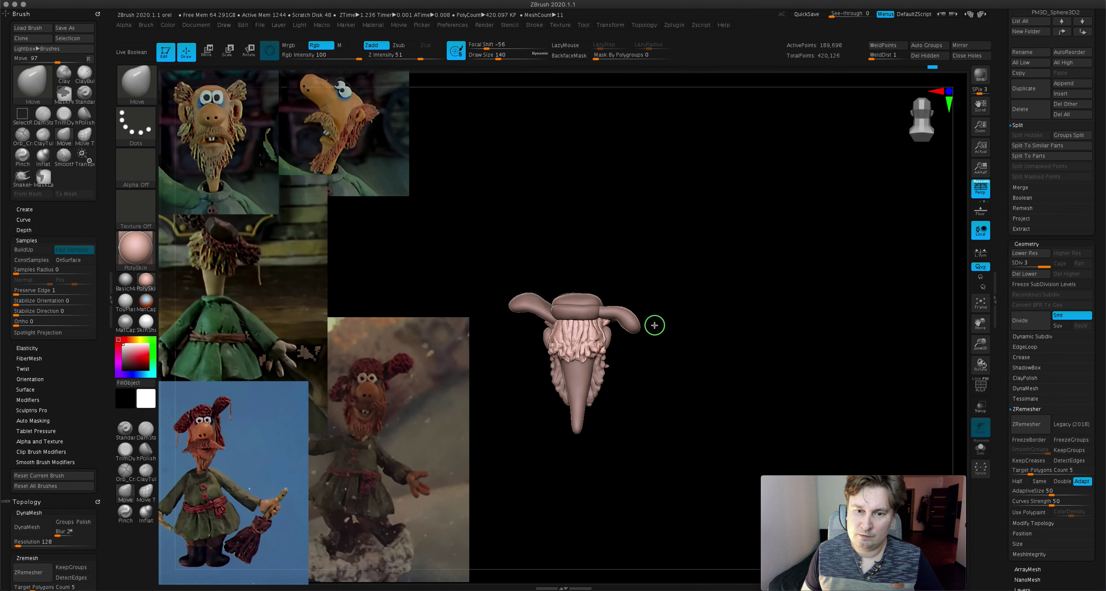
- Zoom in on the head and set up ClayBuildup with draw size 83
left_click_drag(973, 344, 706, 348)
mouse_move(705, 348)
right_mouse_down()
mouse_move(780, 343)
mouse_move(714, 334)
right_mouse_up()
left_click_drag(980, 344, 725, 244)
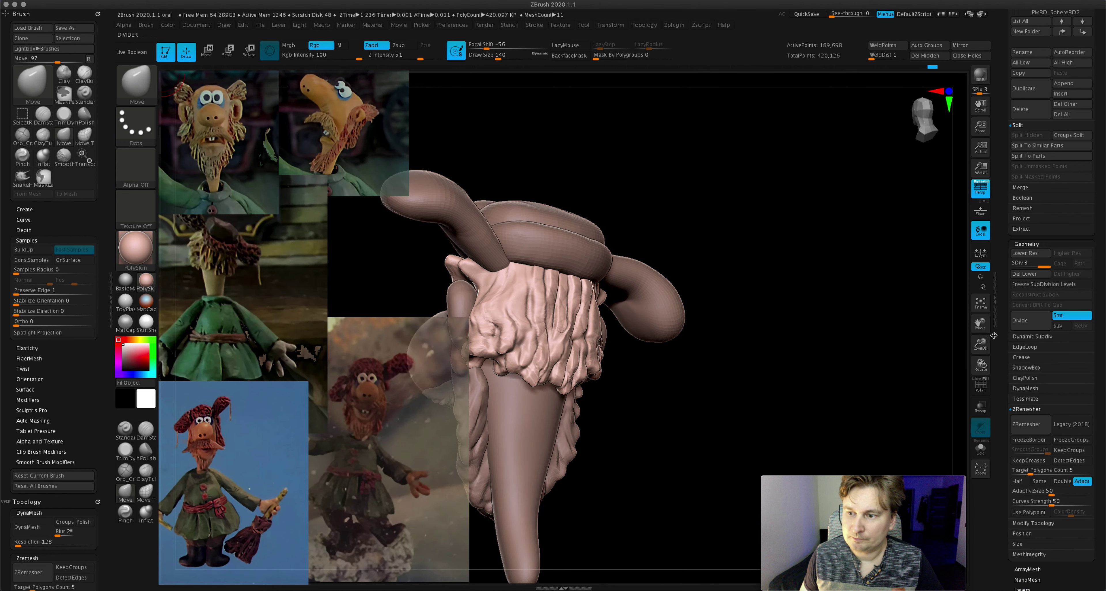
left_click(136, 84)
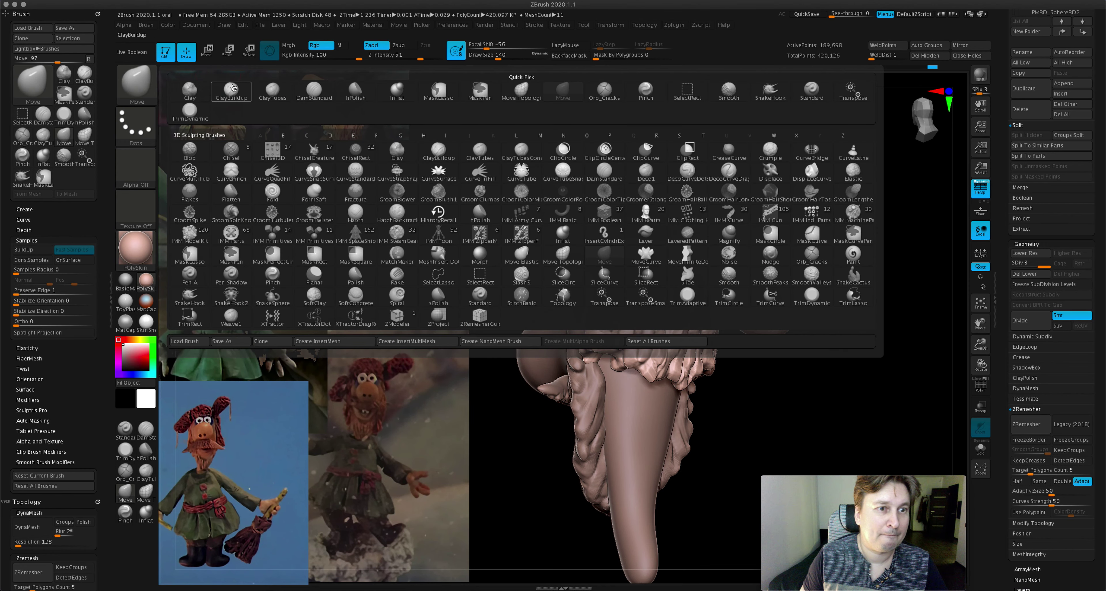
key("c")
key("b")
right_click_drag(558, 193, 601, 188)
left_click_drag(503, 65, 490, 65)
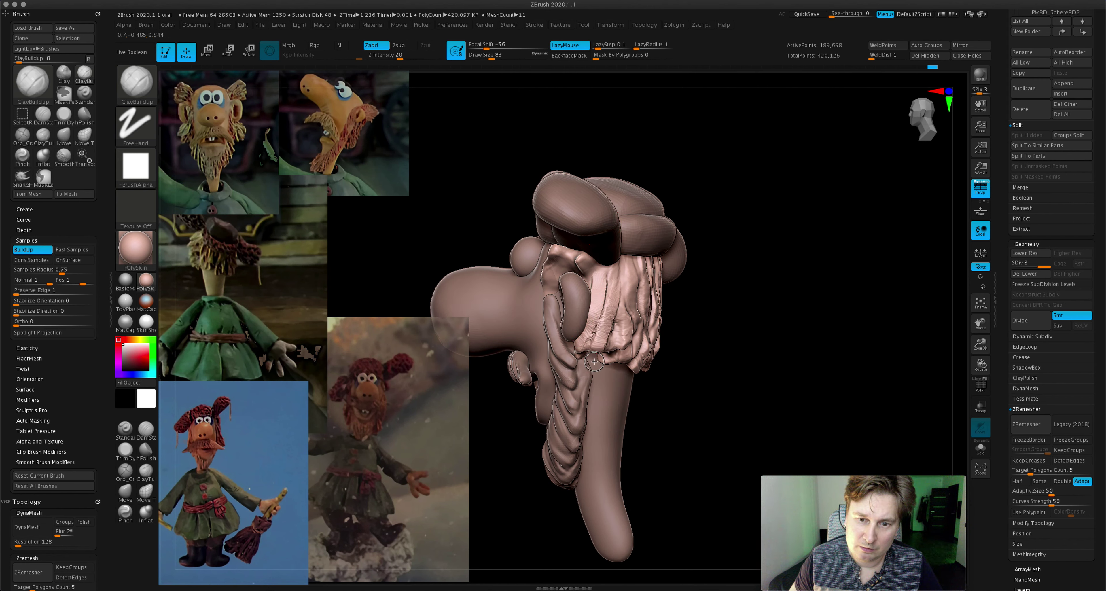
right_click_drag(598, 275, 617, 281)
- Build a clay ridge and crease lines into the back hair, undoing weak strokes
key("ctrl+z")
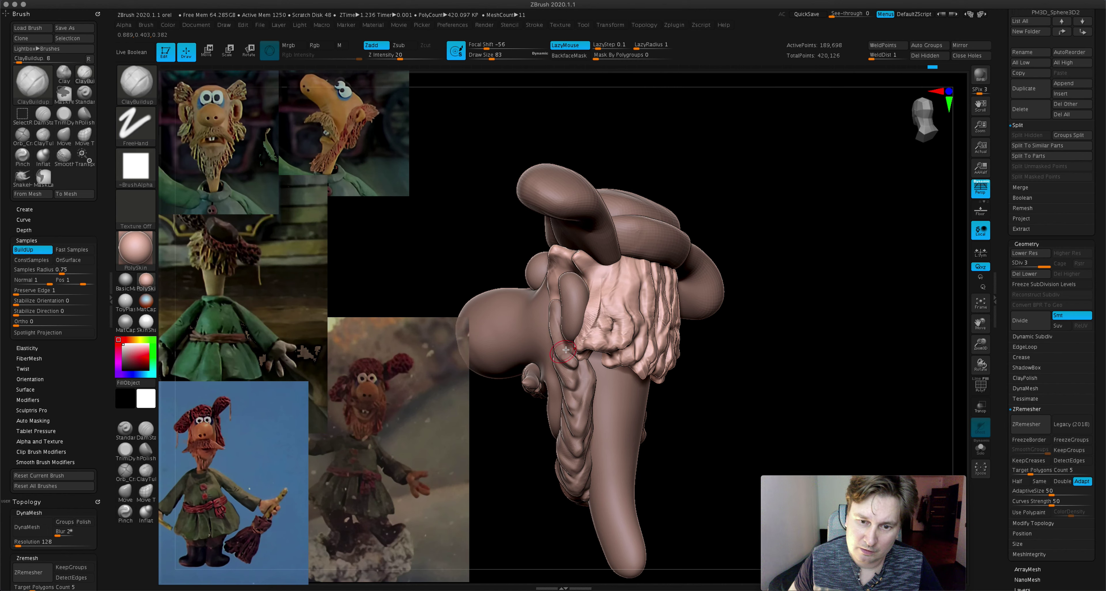
key("ctrl+z")
key("ctrl+z")
right_click_drag(615, 267, 640, 275)
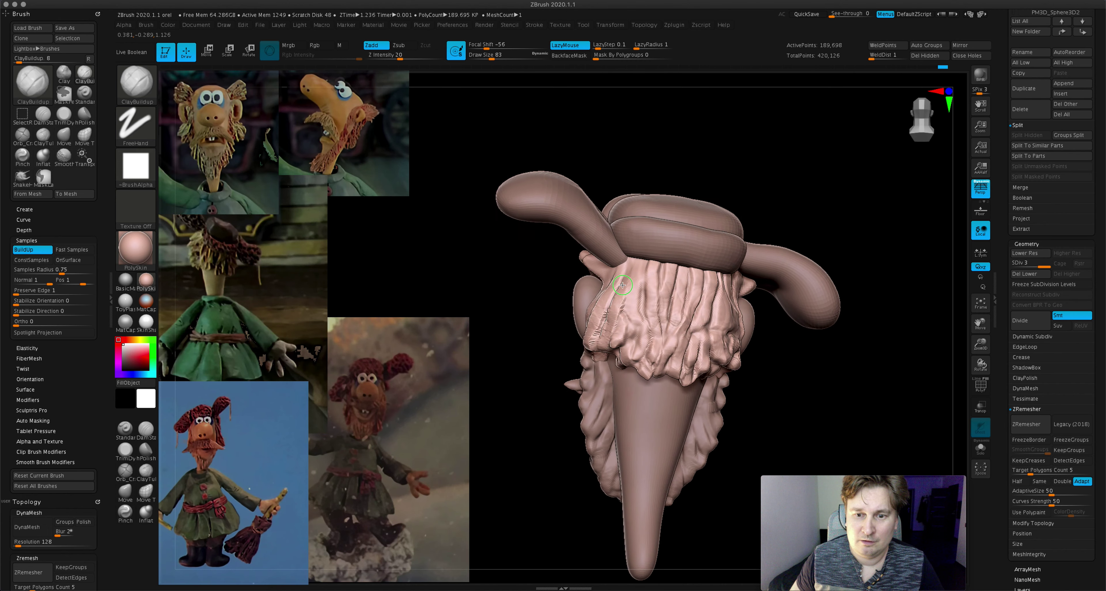
left_click_drag(640, 275, 644, 353)
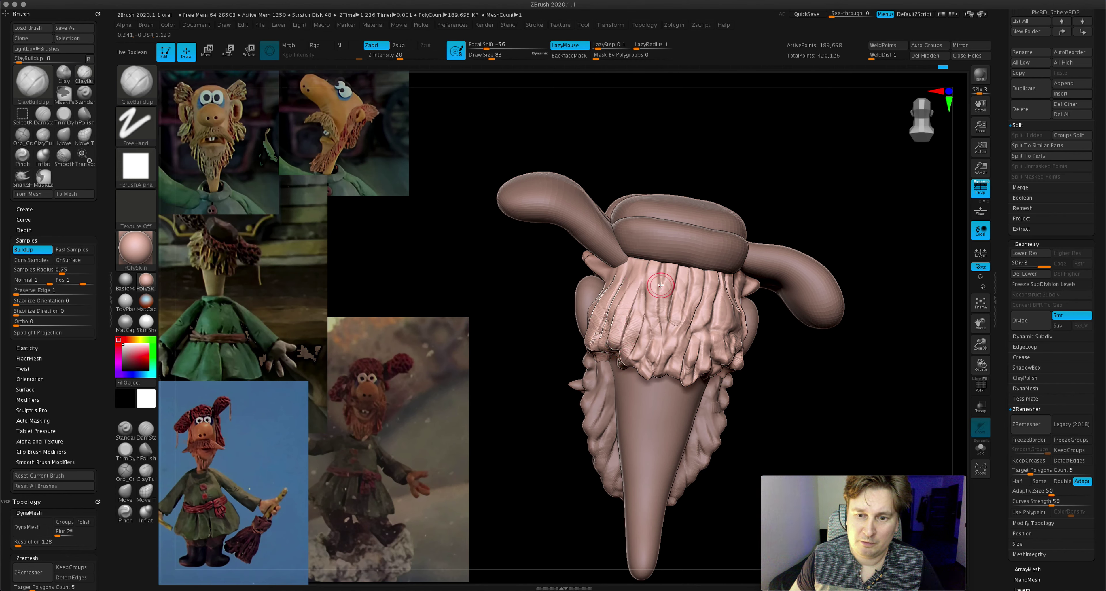
key("ctrl+z")
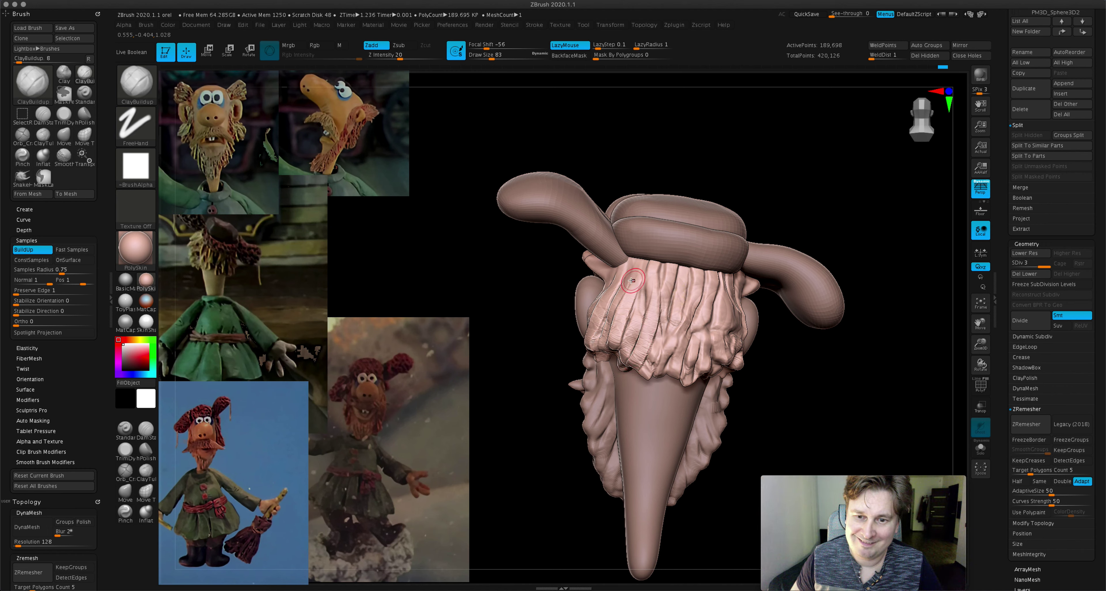
key("ctrl+z")
left_click_drag(678, 332, 684, 352)
- Add fold detail to the lower hair and review the whole head from the front
right_click_drag(709, 315, 725, 331)
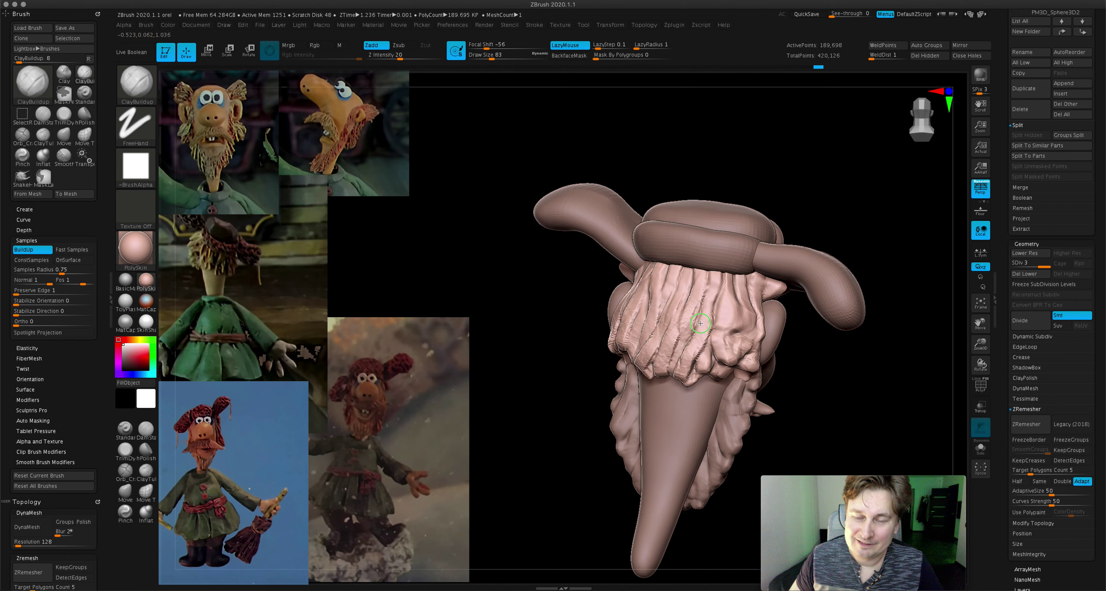
right_click_drag(693, 390, 736, 319)
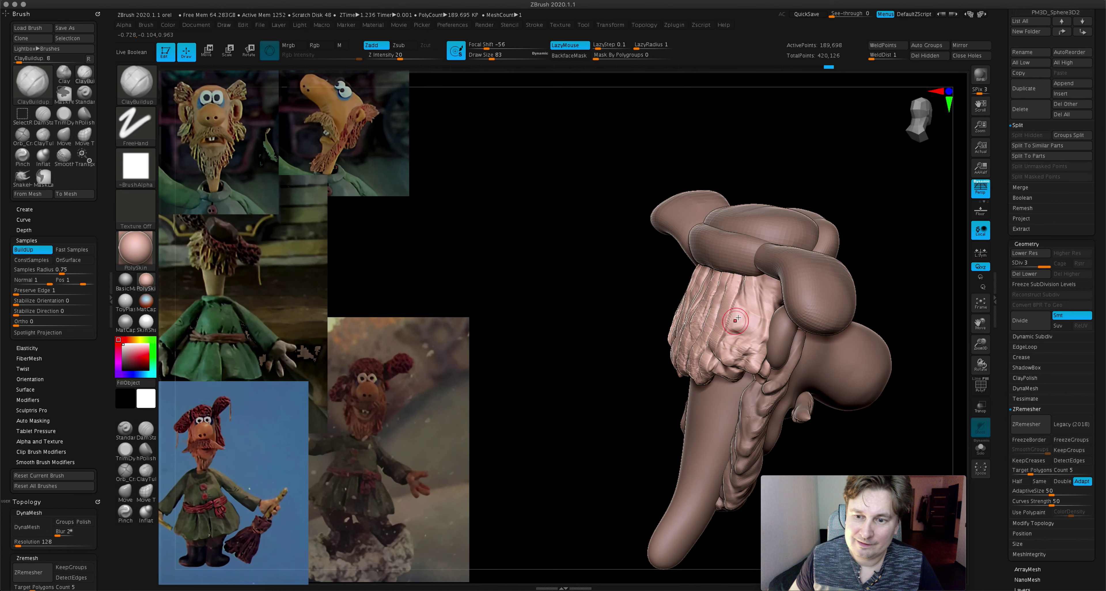
left_click_drag(744, 302, 729, 389)
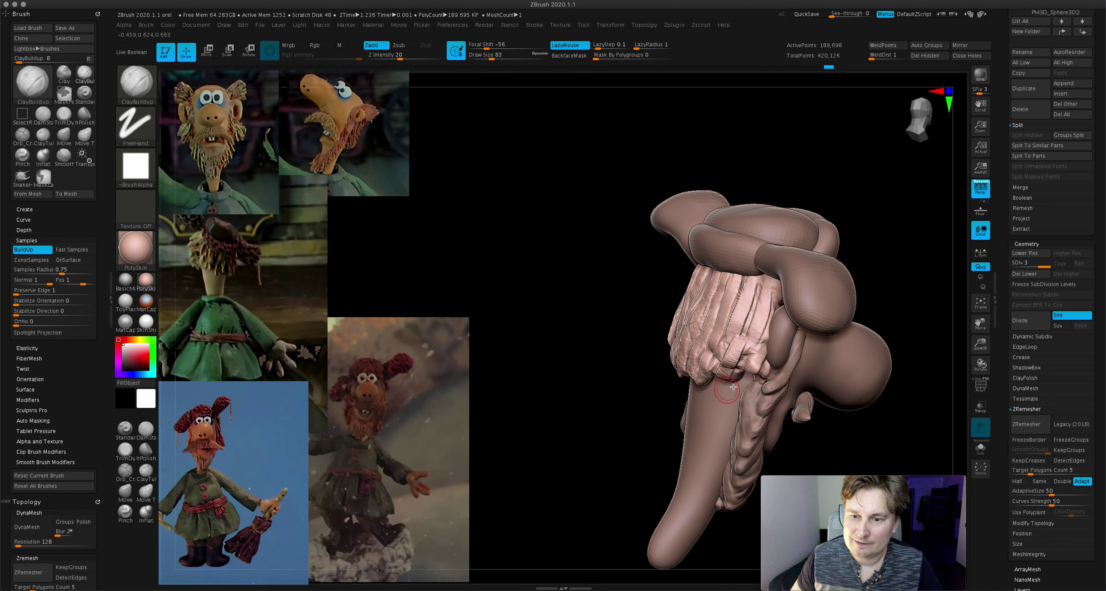
right_click_drag(750, 388, 715, 350)
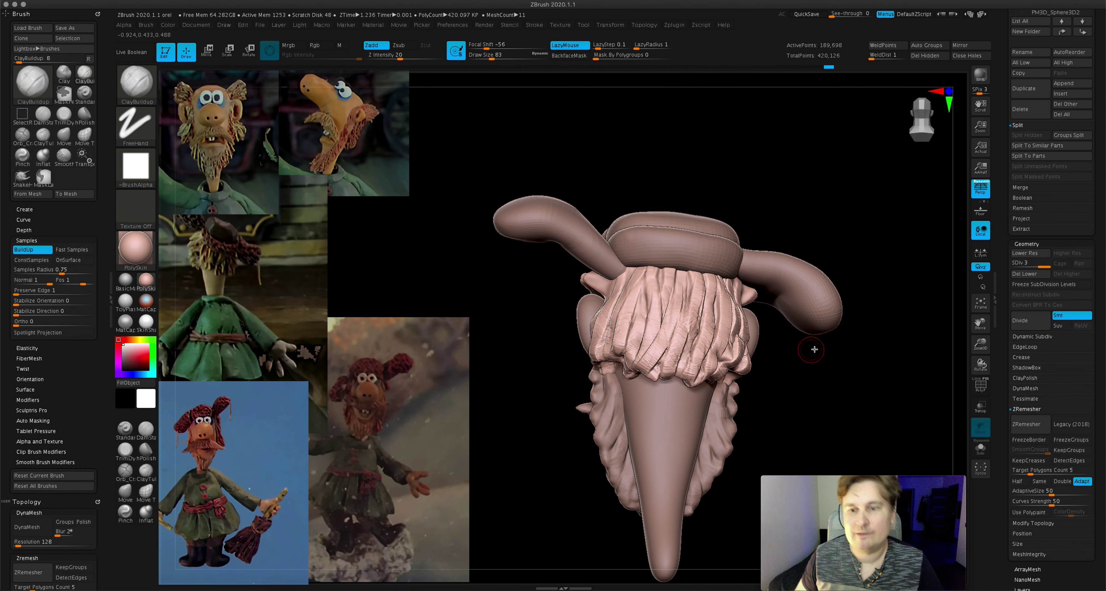
left_click_drag(979, 343, 900, 324)
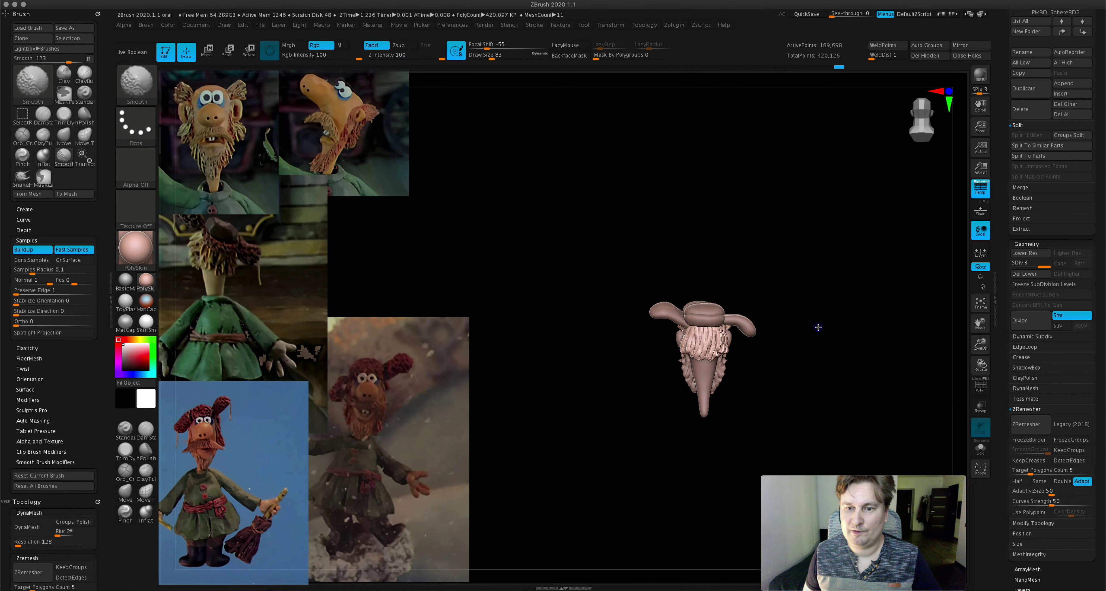
mouse_move(987, 342)
left_mouse_down()
mouse_move(995, 309)
mouse_move(992, 328)
mouse_move(918, 330)
mouse_move(973, 345)
mouse_move(859, 309)
left_mouse_up()
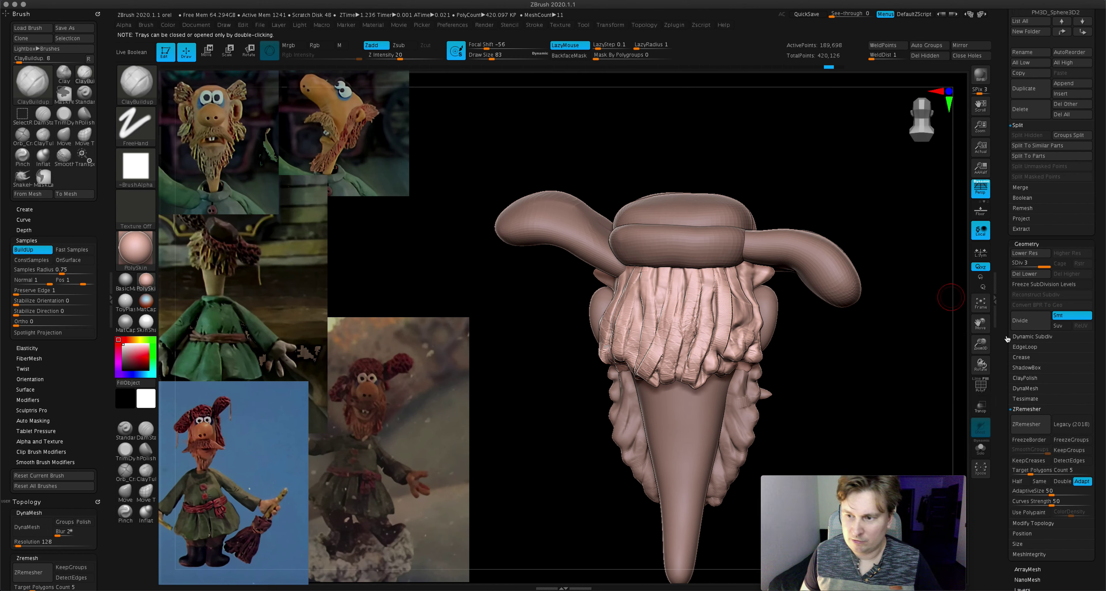
- Sculpt several vertical striated ridges down the front of the back hair
left_click_drag(979, 323, 666, 317)
key("ctrl")
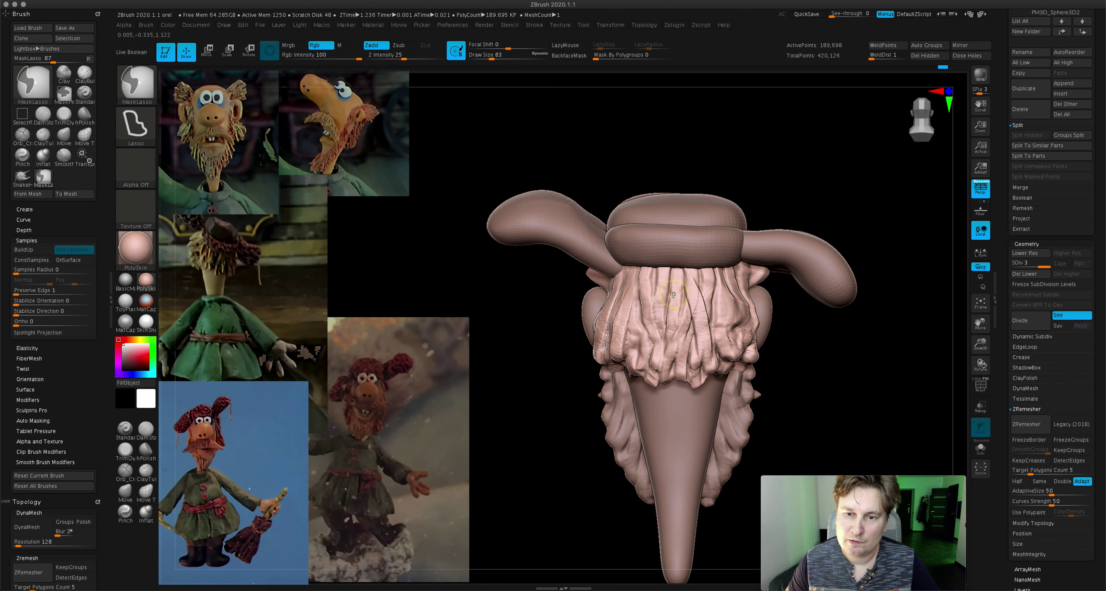
left_click_drag(679, 313, 678, 380)
left_click_drag(681, 270, 677, 380)
left_click_drag(679, 267, 676, 378)
left_click_drag(650, 281, 657, 340)
left_click_drag(641, 280, 639, 380)
left_click_drag(715, 275, 715, 371)
- Add strand ridges and a crease along the hair's right side, then orbit toward the face
mouse_move(734, 281)
right_mouse_down()
mouse_move(713, 274)
mouse_move(707, 290)
right_mouse_up()
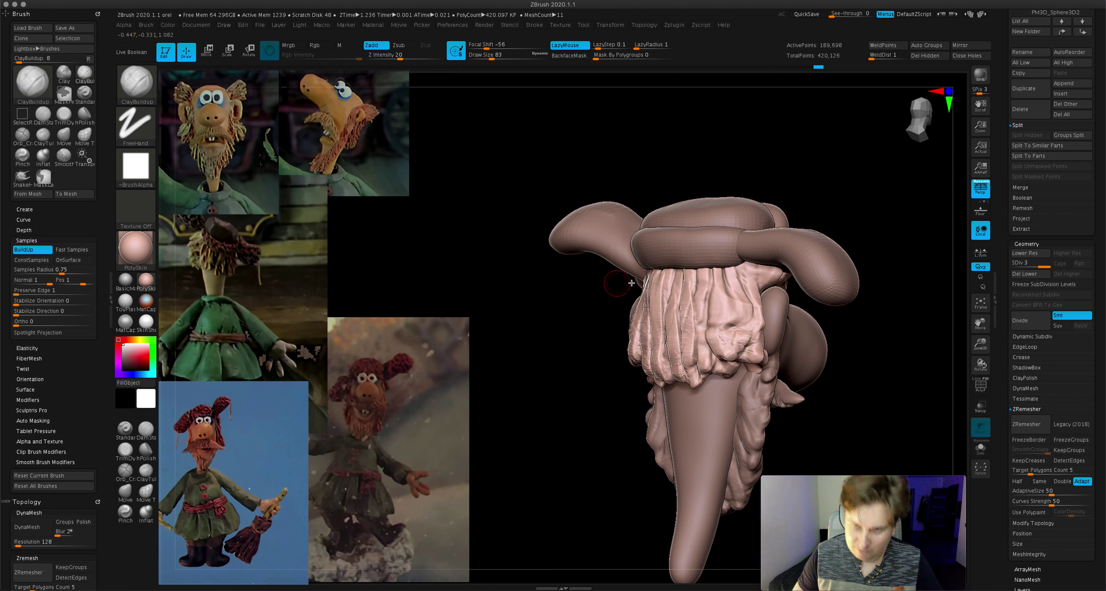
mouse_move(704, 273)
left_mouse_down()
mouse_move(706, 373)
mouse_move(729, 367)
left_mouse_up()
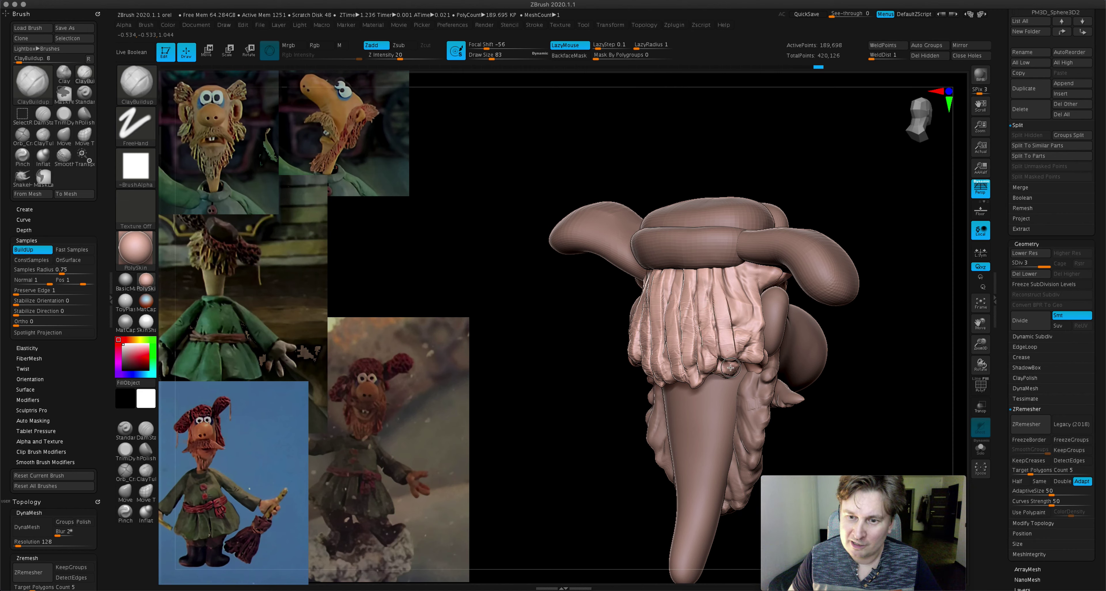
left_click_drag(727, 276, 748, 348)
right_click_drag(751, 281, 754, 296)
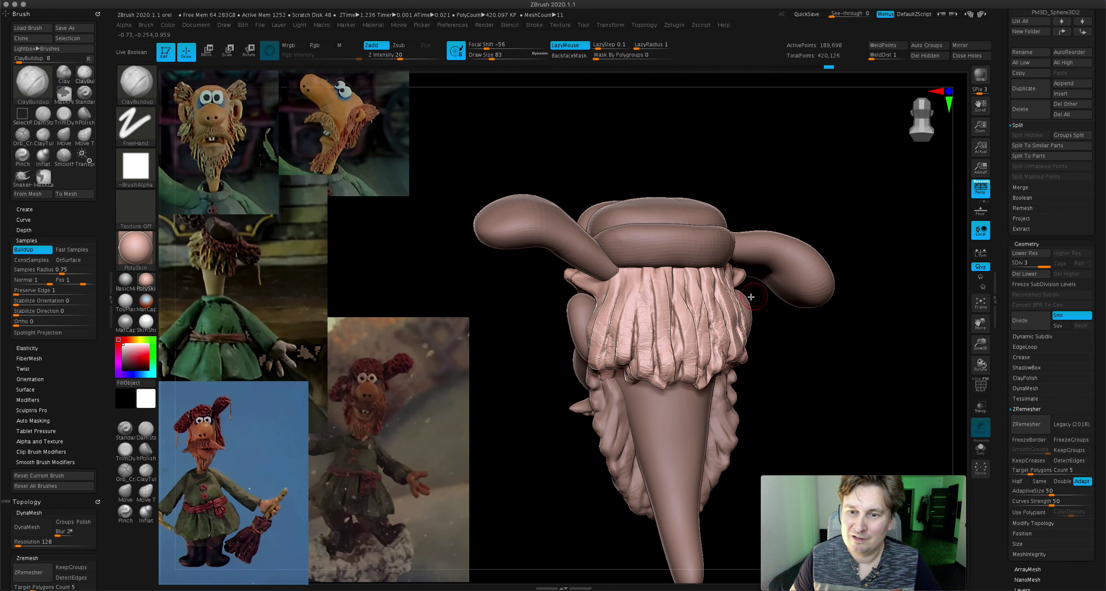
left_click_drag(622, 280, 617, 327)
mouse_move(600, 313)
right_mouse_down()
mouse_move(613, 300)
mouse_move(576, 287)
mouse_move(565, 308)
mouse_move(624, 296)
mouse_move(570, 290)
right_mouse_up()
right_click_drag(730, 300, 669, 257)
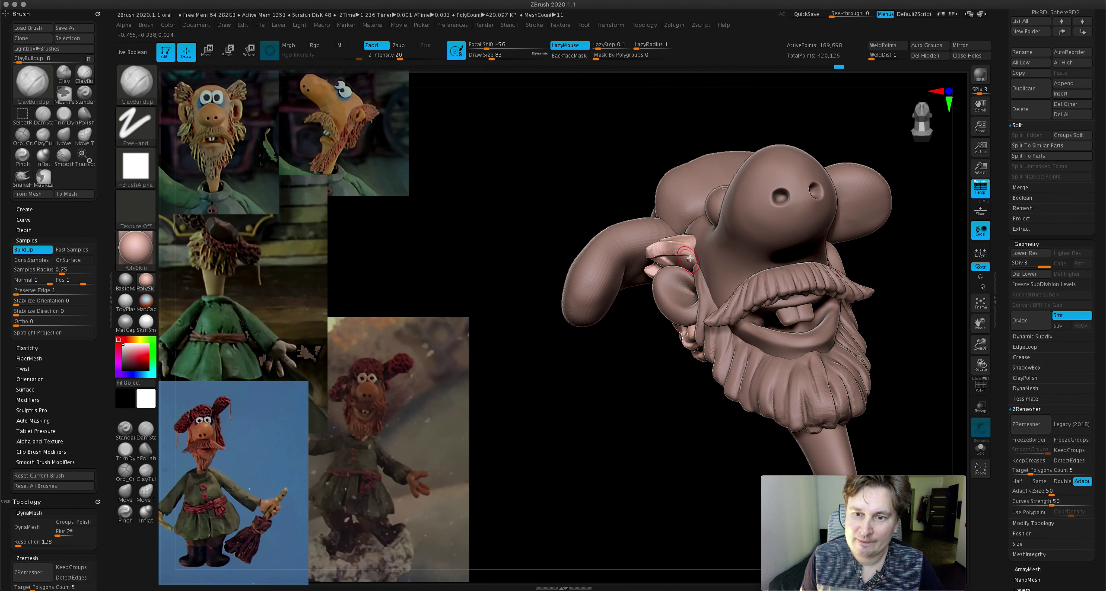
- Solo the back hair subtool and orbit to view it from above and behind
left_click(691, 247, "ctrl+shift")
mouse_move(676, 258)
right_mouse_down()
mouse_move(691, 259)
mouse_move(629, 302)
right_mouse_up()
left_click(655, 282, "ctrl+shift")
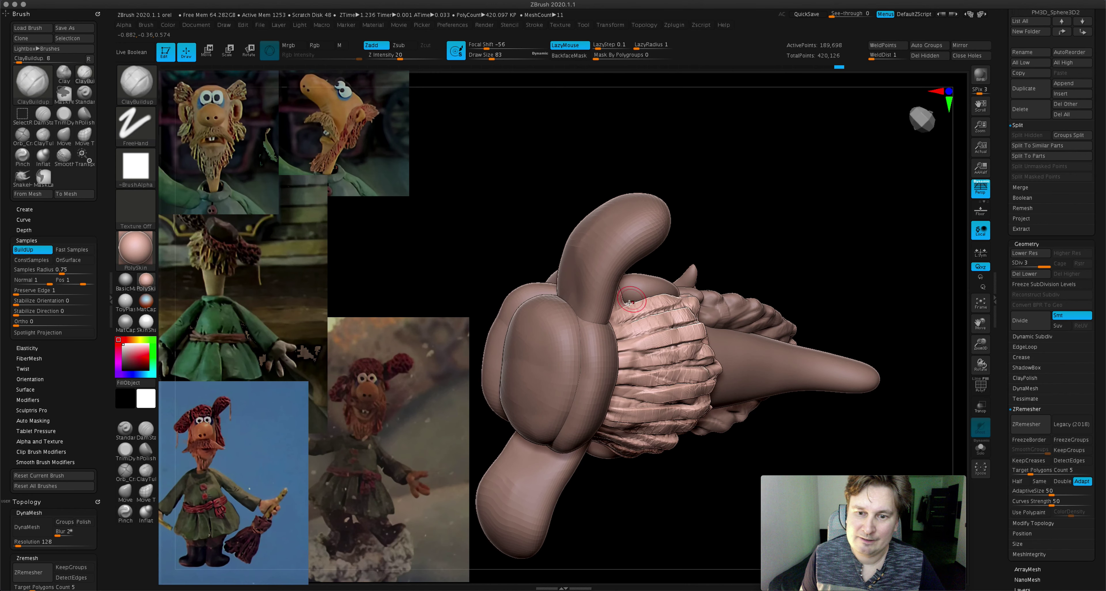
left_click(981, 451)
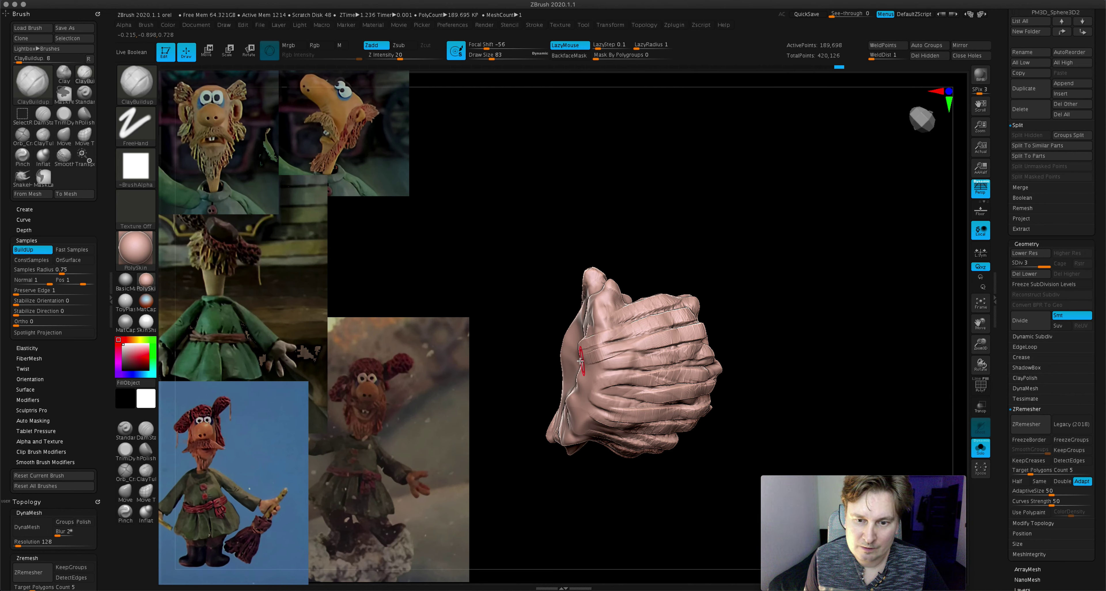
key("shift")
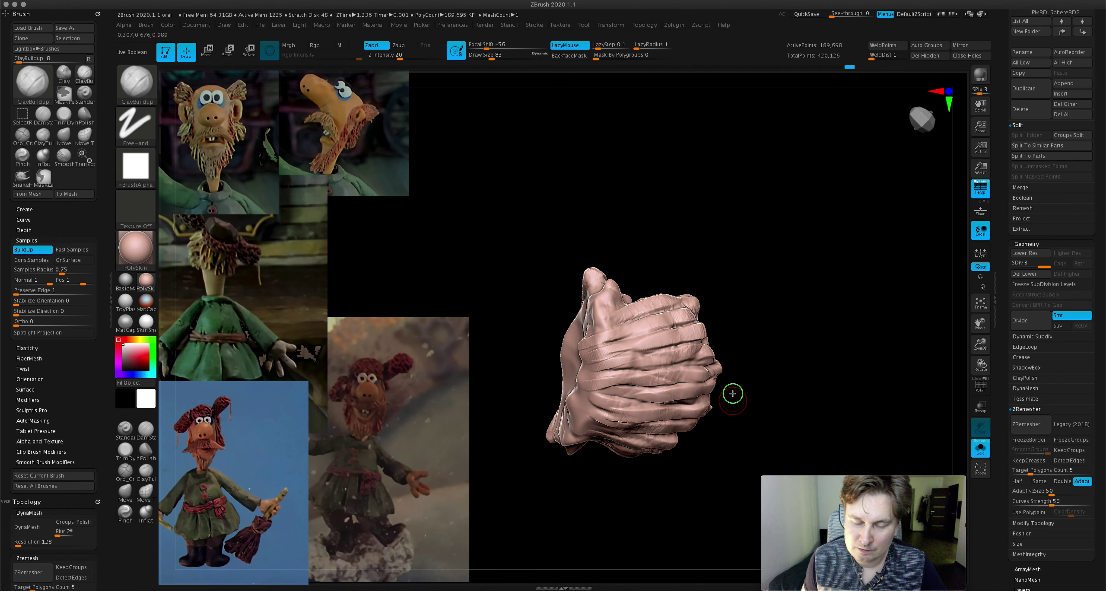
left_click_drag(733, 395, 599, 366)
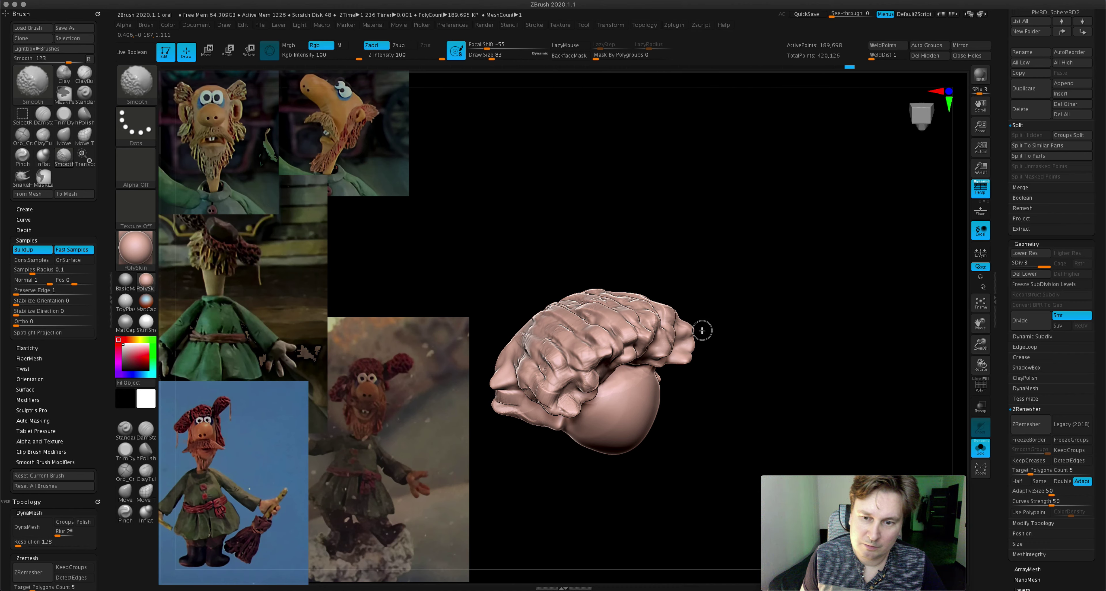
left_click_drag(699, 271, 573, 358)
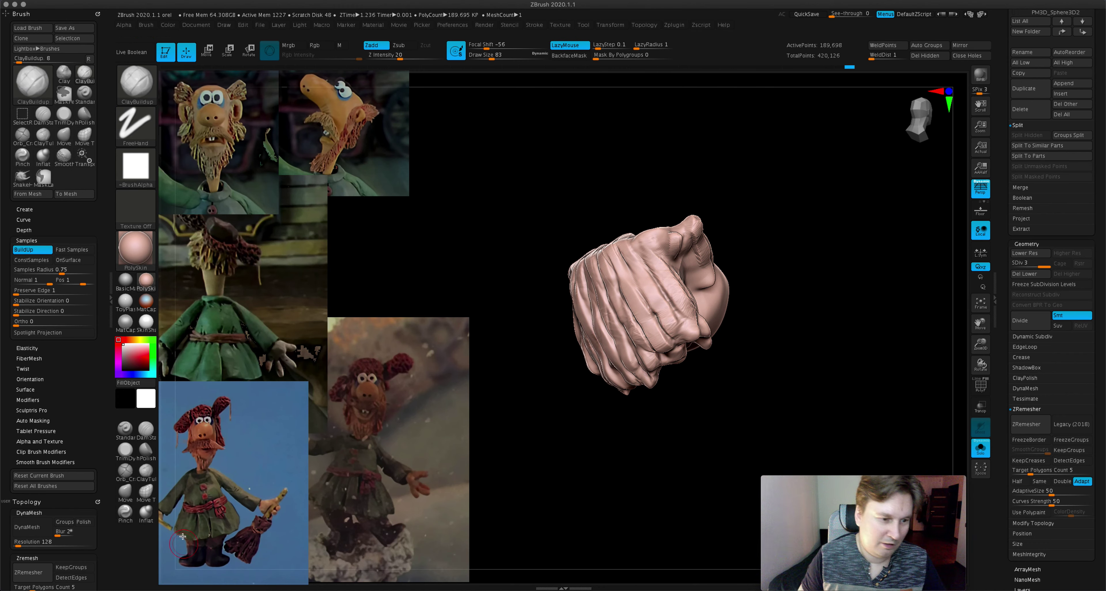
- Carve deep Orb_Cracks creases down the hair's middle, smoothing the folds between strokes
left_click(125, 472)
mouse_move(647, 204)
left_mouse_down()
mouse_move(674, 191)
mouse_move(454, 109)
left_mouse_up()
mouse_move(510, 189)
left_mouse_down()
mouse_move(522, 315)
mouse_move(525, 288)
left_mouse_up()
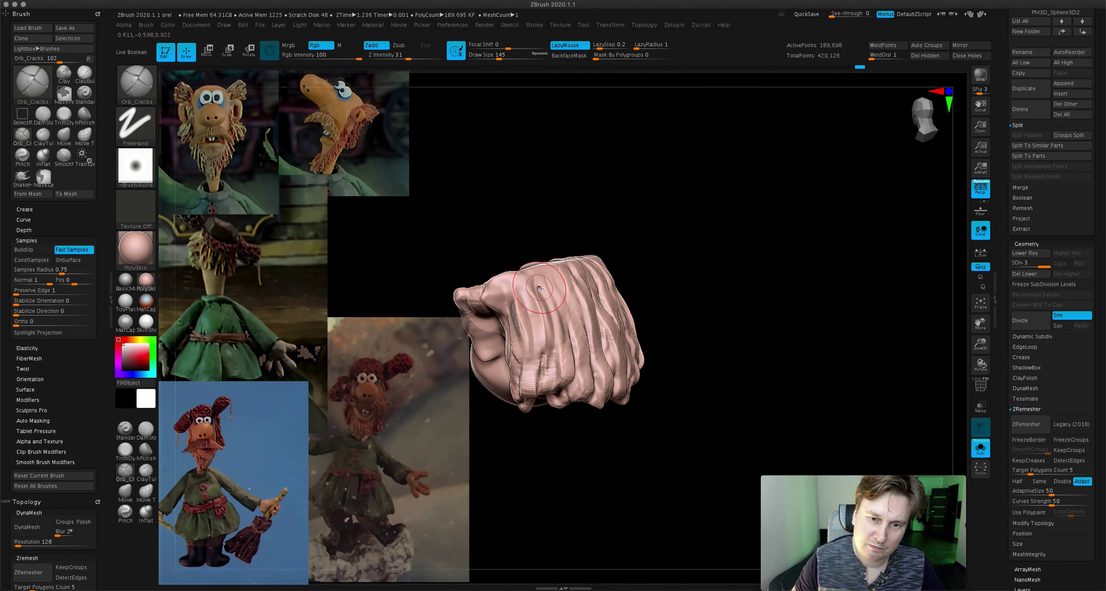
left_click_drag(525, 289, 559, 333, "shift")
left_click_drag(558, 423, 595, 414)
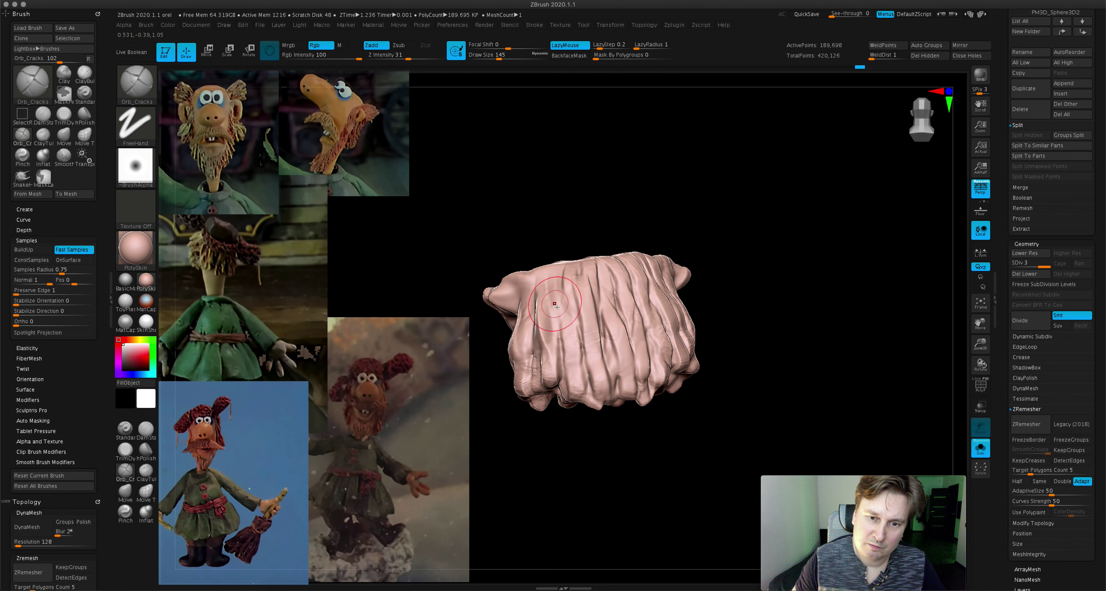
mouse_move(579, 283)
left_mouse_down()
mouse_move(601, 404)
mouse_move(613, 307)
mouse_move(631, 317)
left_mouse_up()
mouse_move(610, 267)
left_mouse_down("shift")
mouse_move(614, 395)
mouse_move(630, 399)
left_mouse_up("shift")
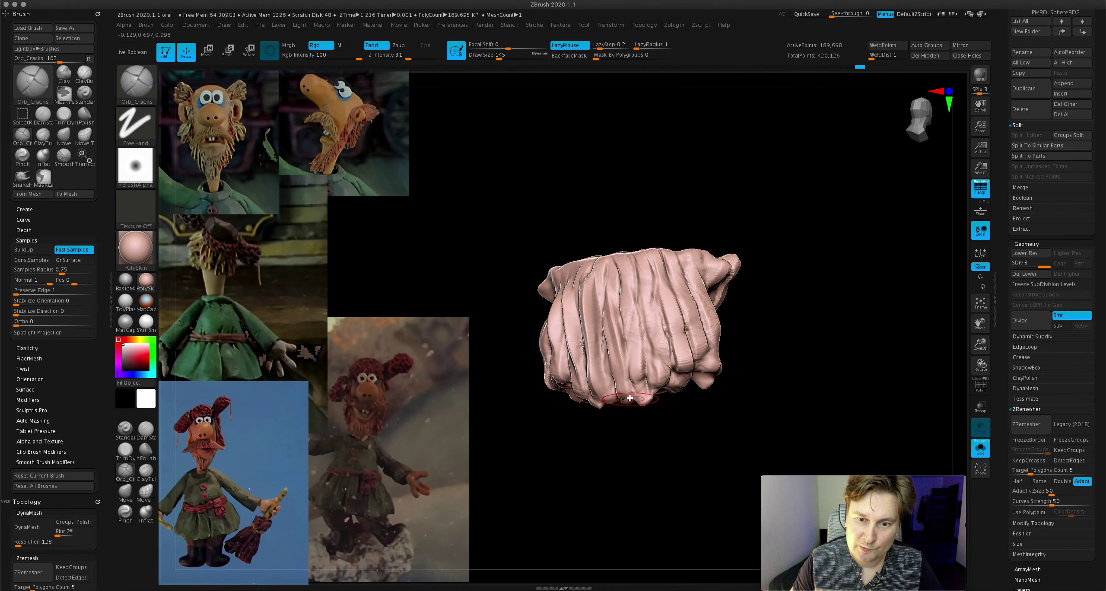
mouse_move(630, 258)
left_mouse_down()
mouse_move(647, 314)
mouse_move(671, 323)
mouse_move(686, 274)
left_mouse_up()
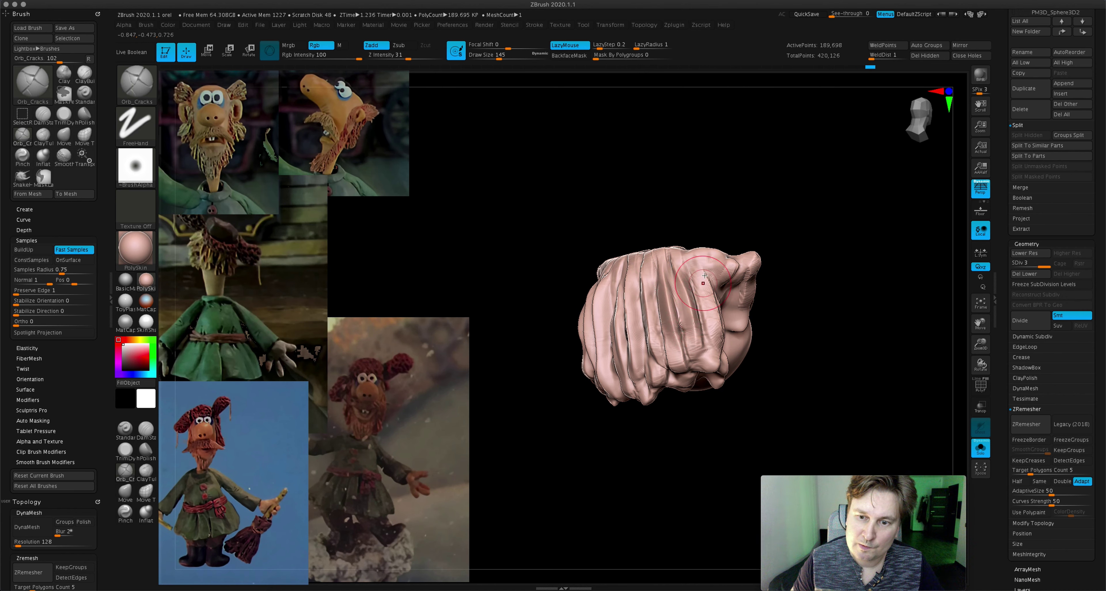
- Smooth the left-side folds, inspect the creases, and turn Solo off to show the whole head
left_click_drag(755, 240, 687, 301)
left_click_drag(548, 279, 551, 385)
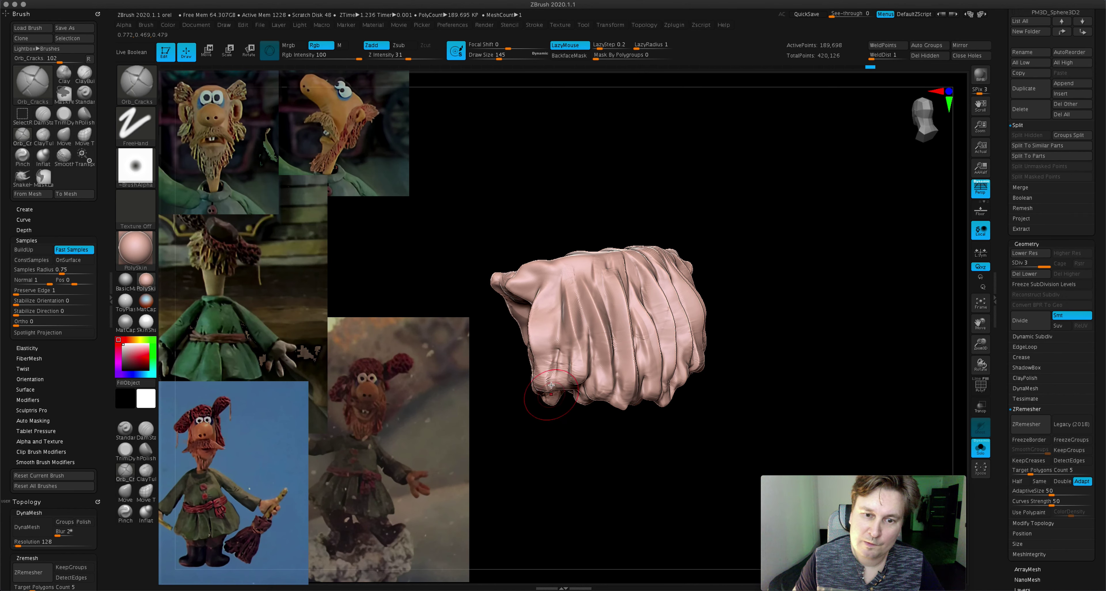
left_click_drag(519, 286, 500, 348)
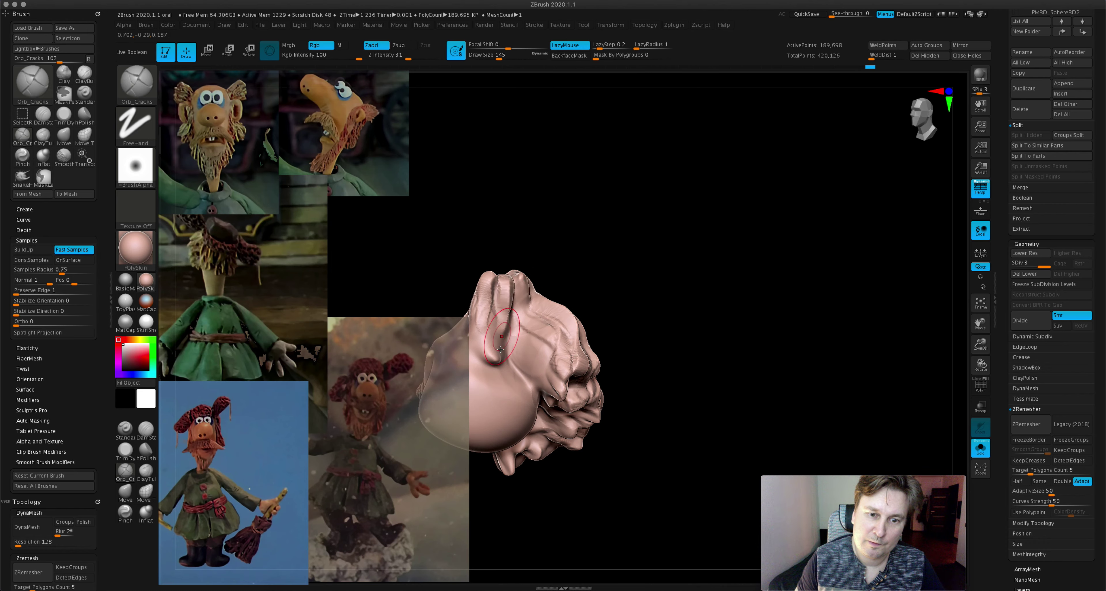
mouse_move(770, 276)
left_mouse_down()
mouse_move(687, 271)
mouse_move(562, 343)
left_mouse_up()
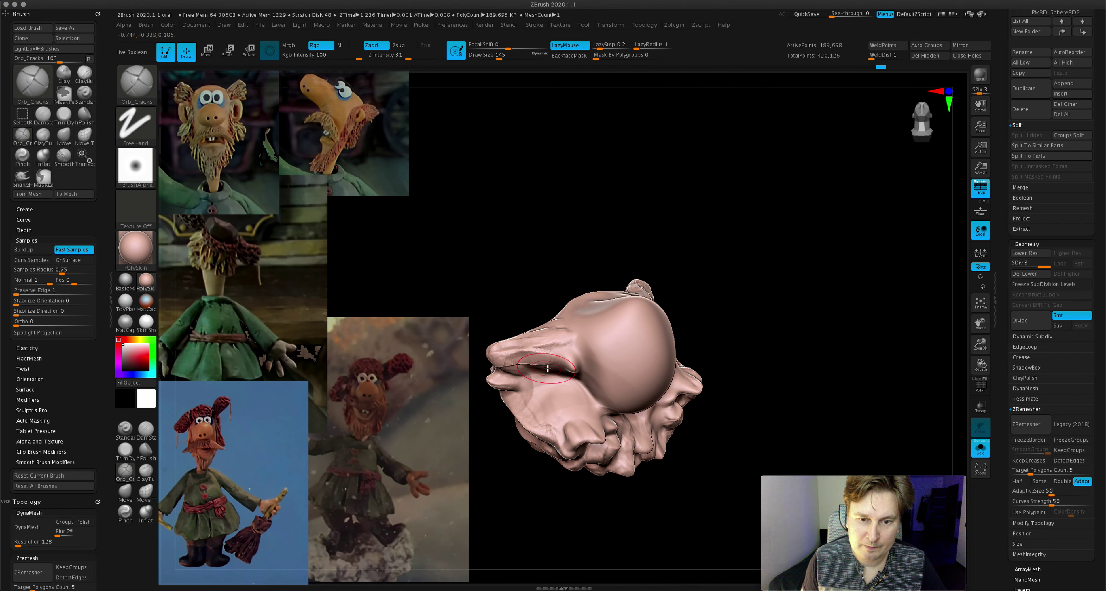
mouse_move(547, 368)
right_mouse_down()
mouse_move(554, 388)
mouse_move(486, 416)
right_mouse_up()
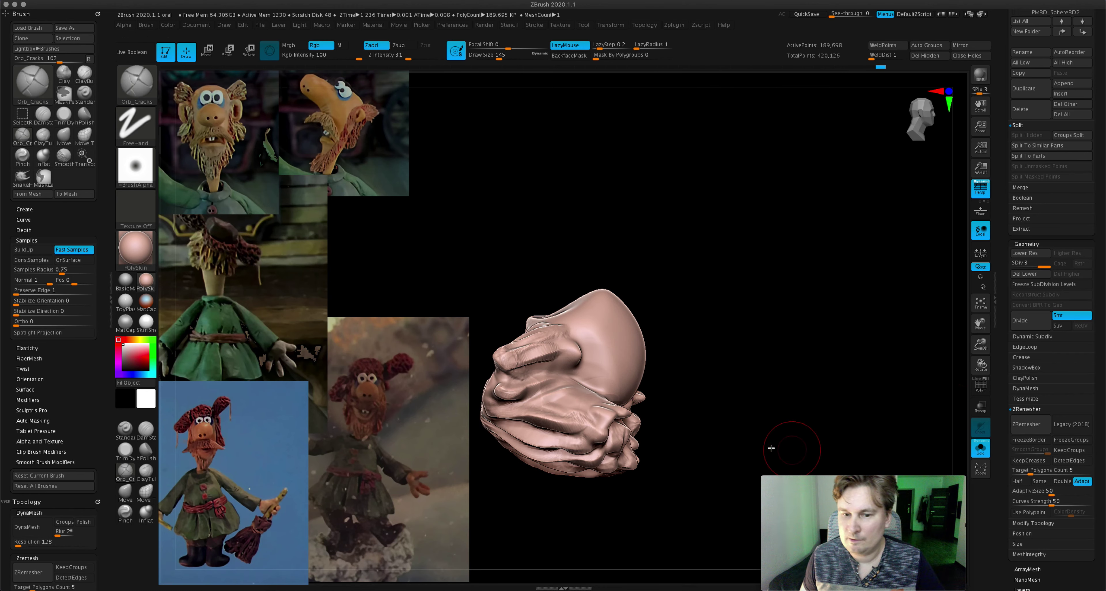
left_click_drag(770, 448, 801, 335)
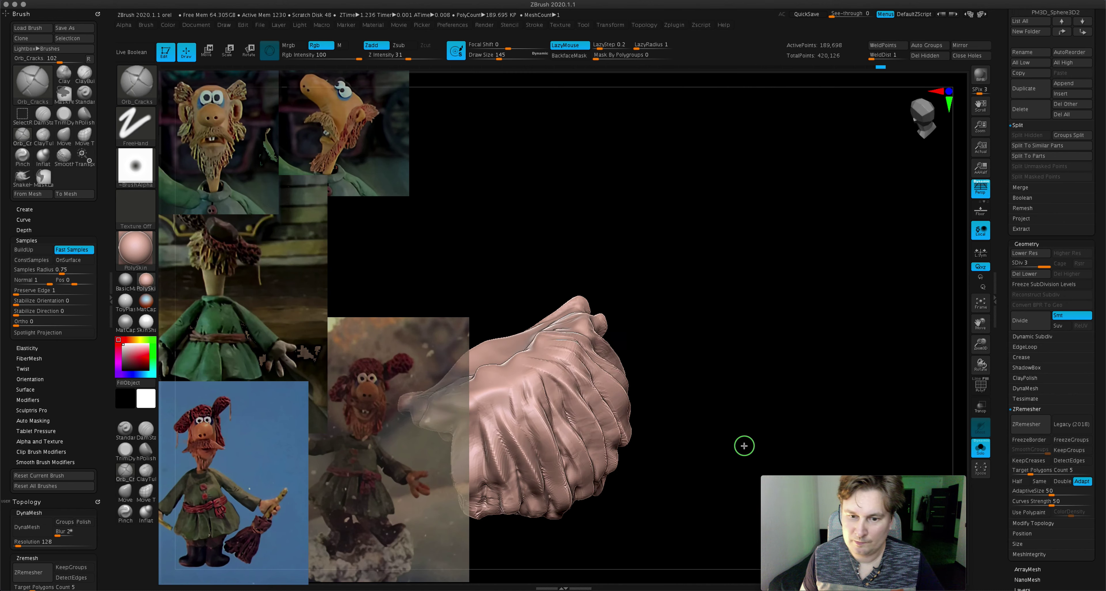
left_click_drag(743, 447, 745, 413)
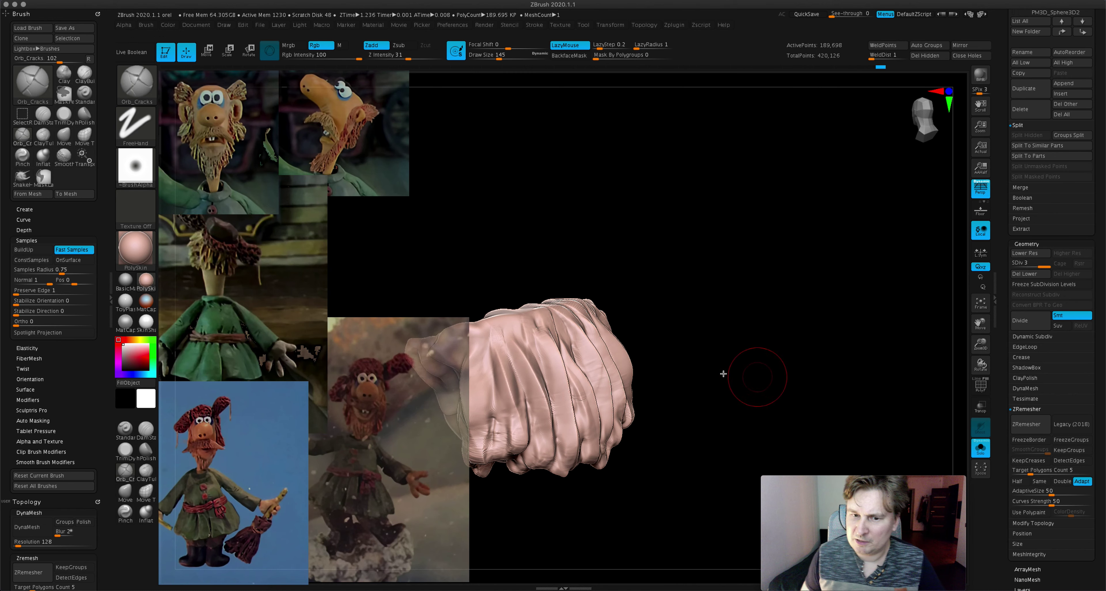
left_click(980, 448)
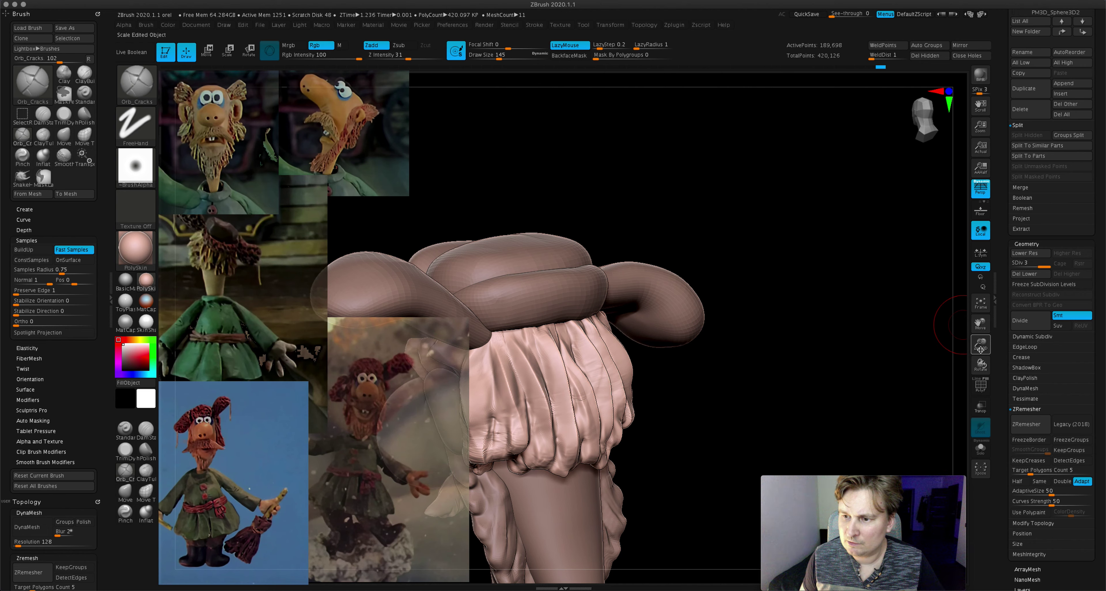
- Frame the head and lightly Shift-smooth the back hair's strand ridges
left_click_drag(981, 343, 898, 352)
mouse_move(740, 382)
left_mouse_down()
mouse_move(682, 365)
mouse_move(694, 352)
left_mouse_up()
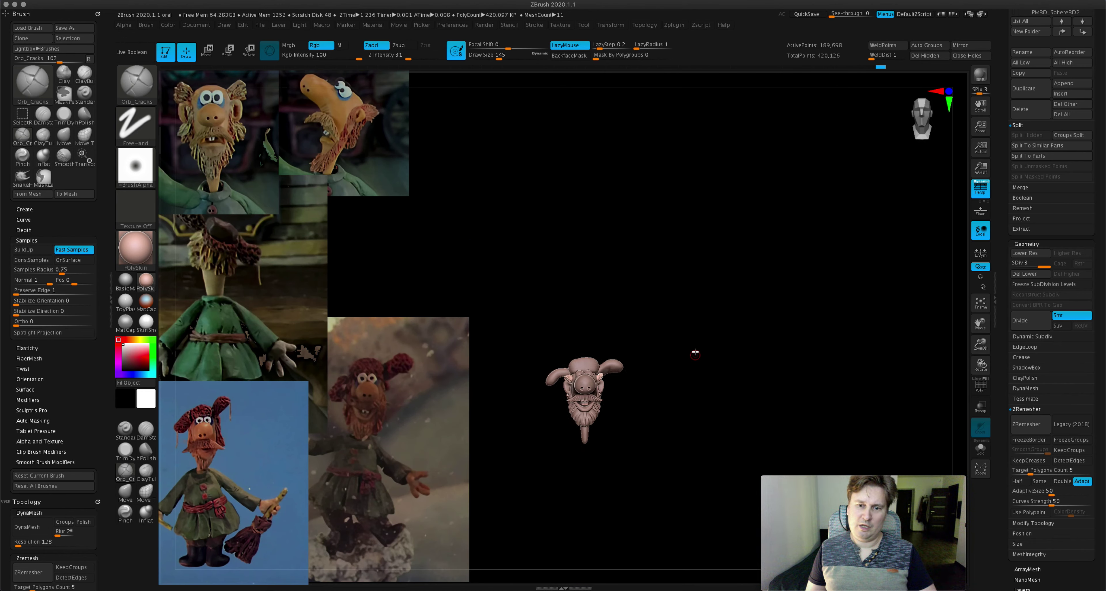
mouse_move(981, 343)
left_mouse_down()
mouse_move(957, 370)
mouse_move(735, 439)
mouse_move(646, 486)
mouse_move(636, 462)
mouse_move(526, 366)
mouse_move(537, 434)
left_mouse_up()
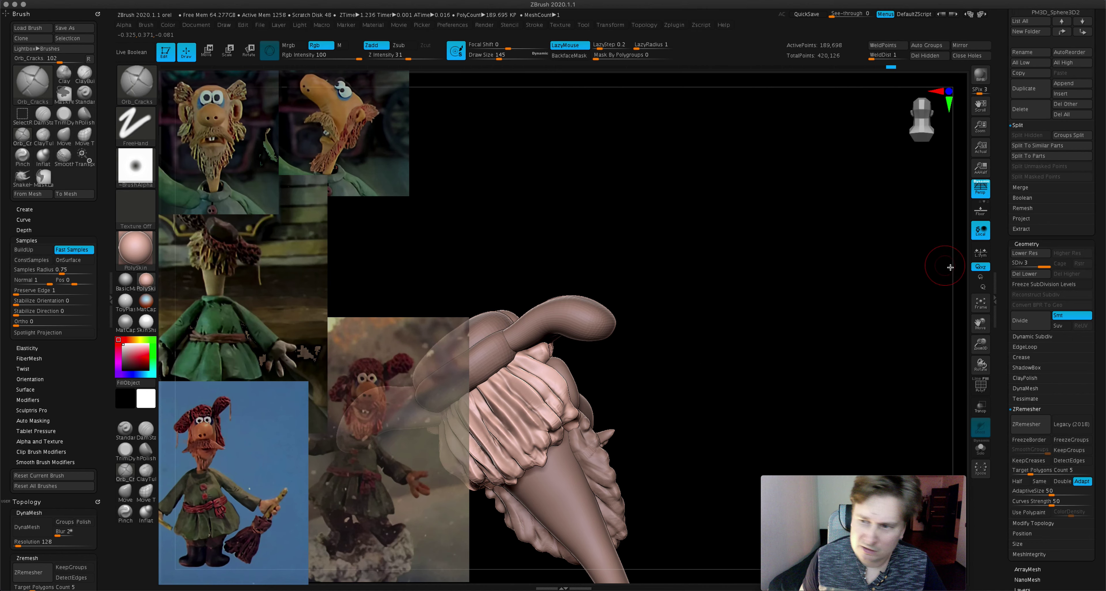
left_click_drag(983, 322, 859, 193)
left_click_drag(751, 172, 566, 264)
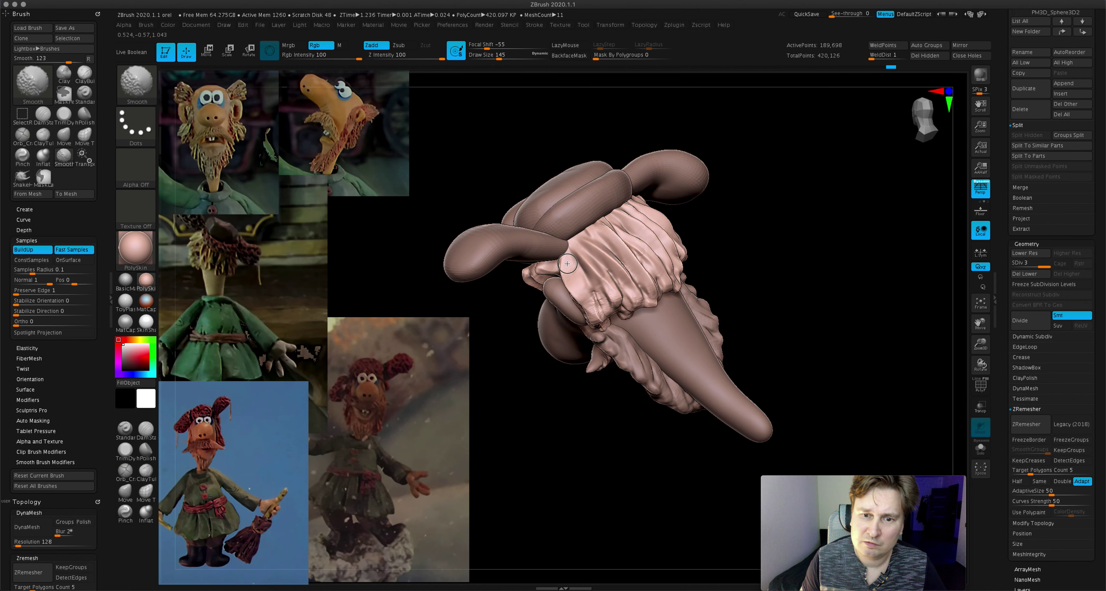
mouse_move(668, 265)
left_mouse_down()
mouse_move(657, 266)
mouse_move(703, 212)
mouse_move(673, 214)
left_mouse_up()
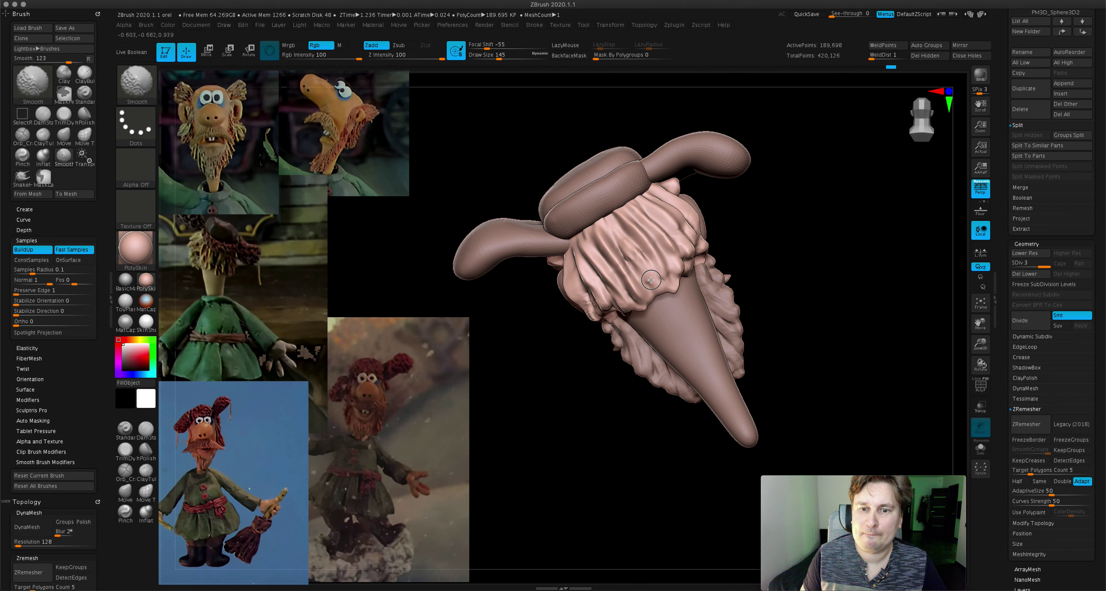
key("shift")
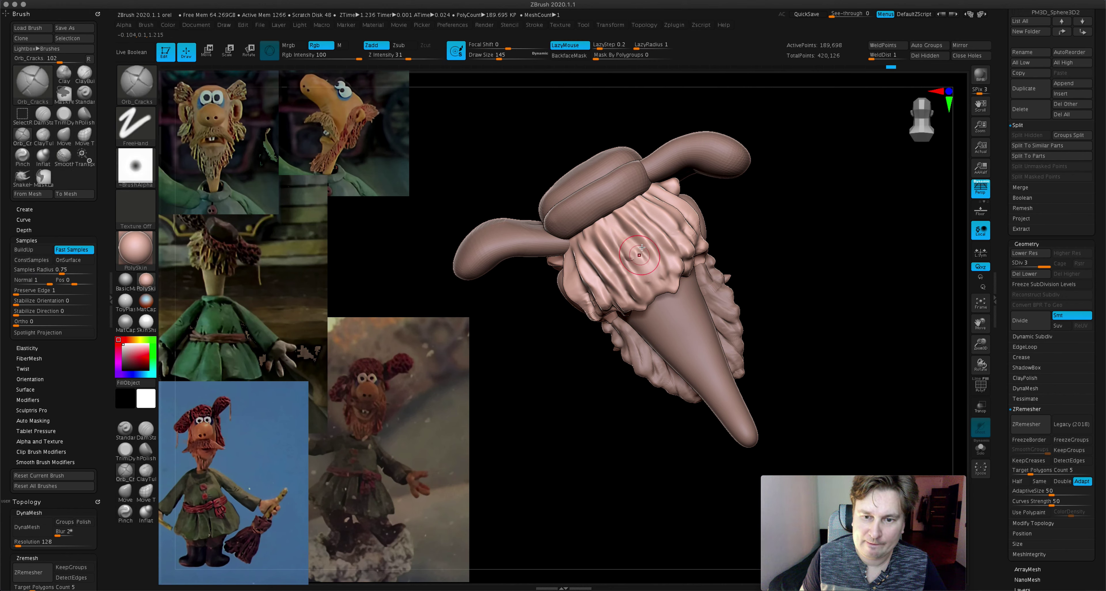
key("shift")
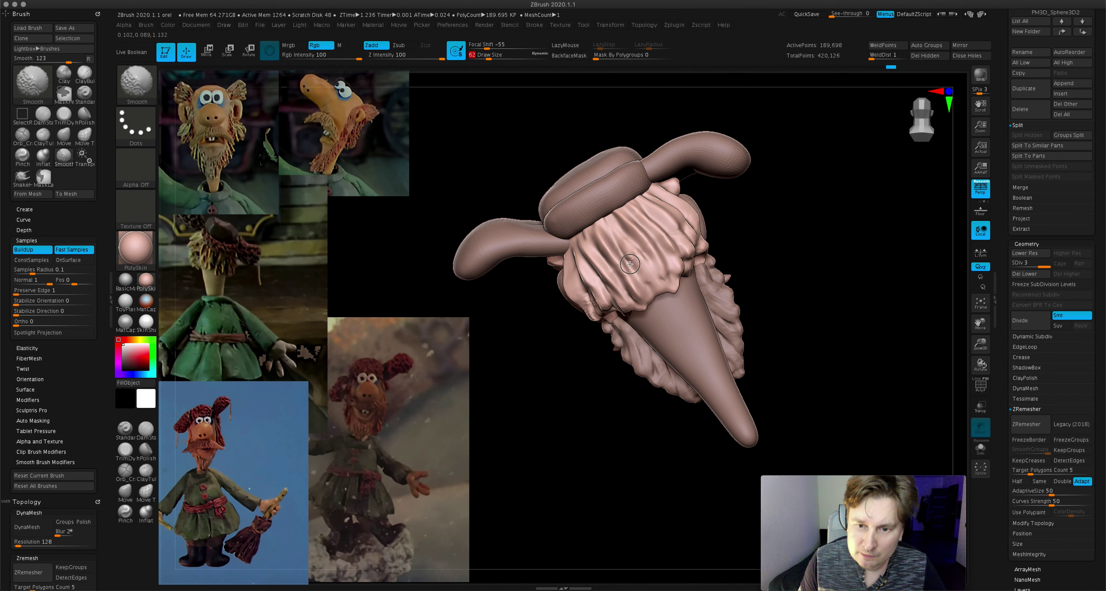
key("shift")
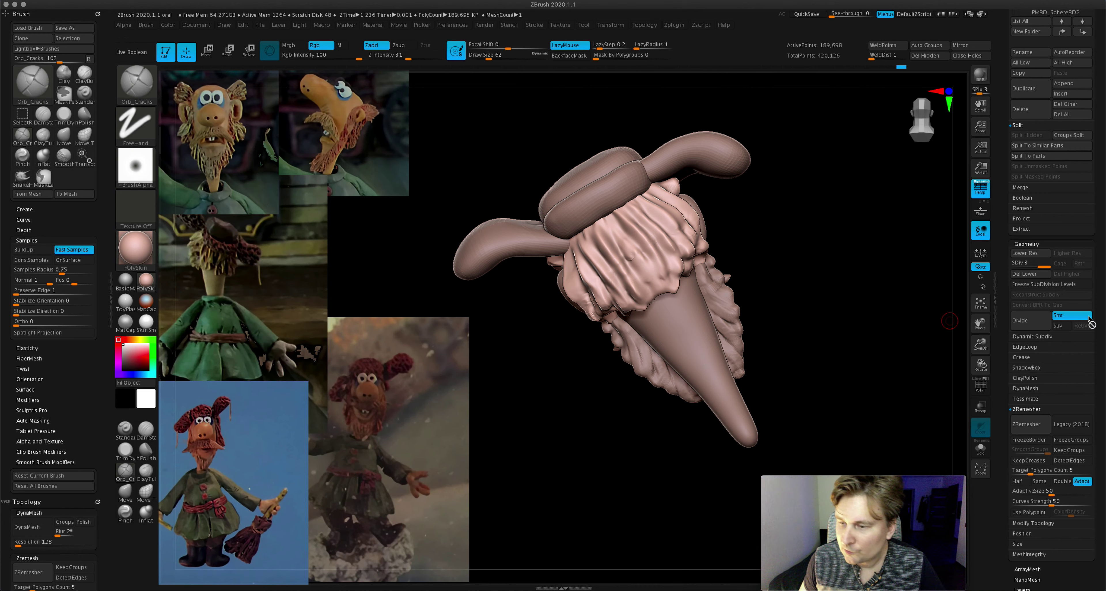
- Drop the hair to SDiv 1, then set SDiv 2, and select hPolish
left_click(1024, 253)
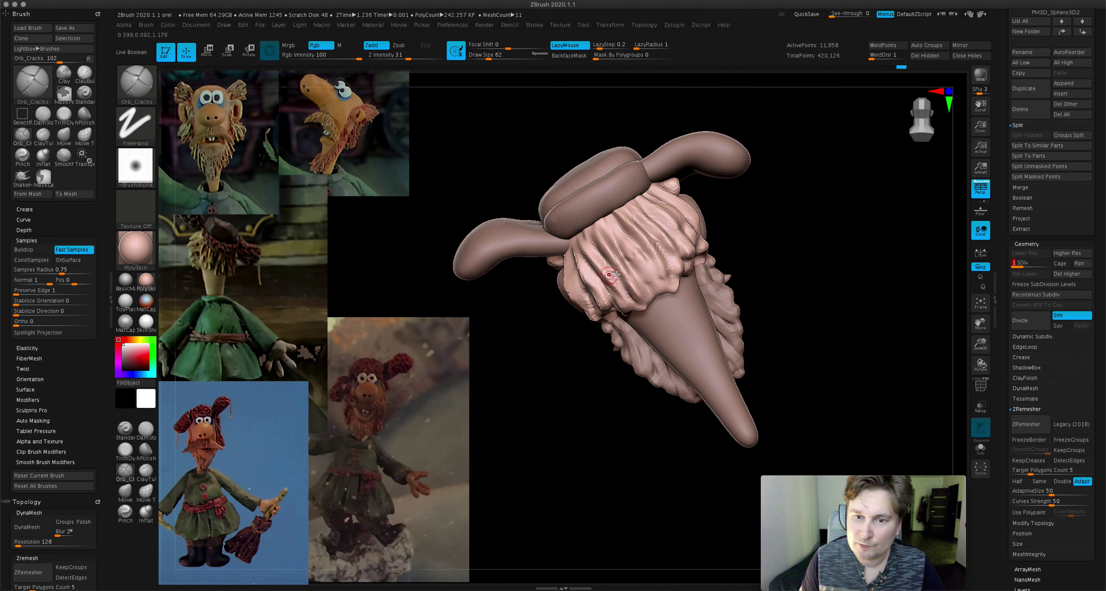
key("shift")
key("shift")
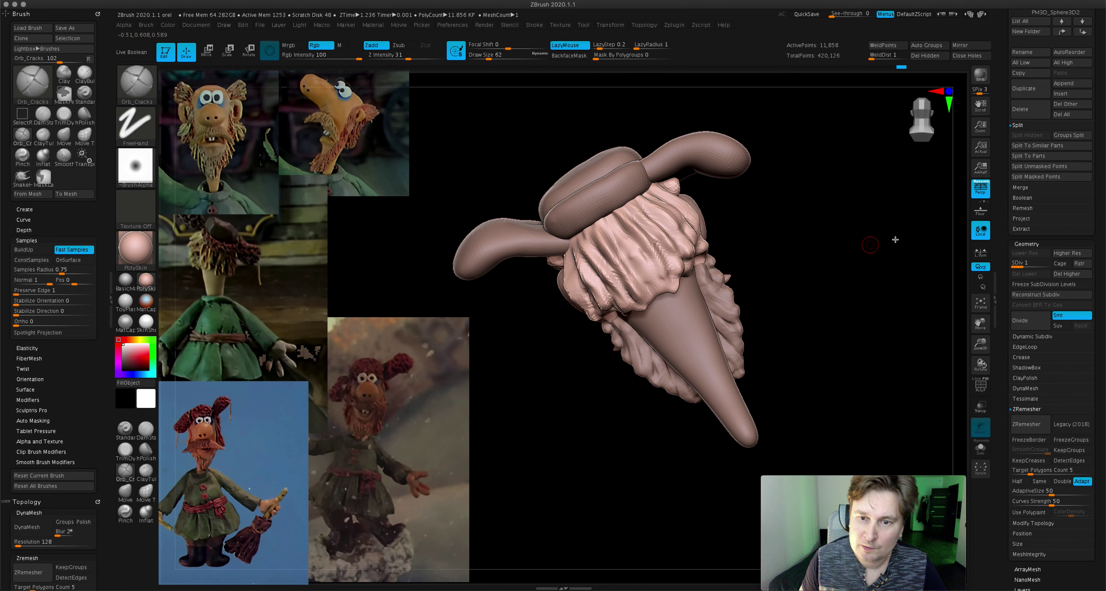
left_click_drag(1031, 263, 1060, 263)
key("shift")
key("shift")
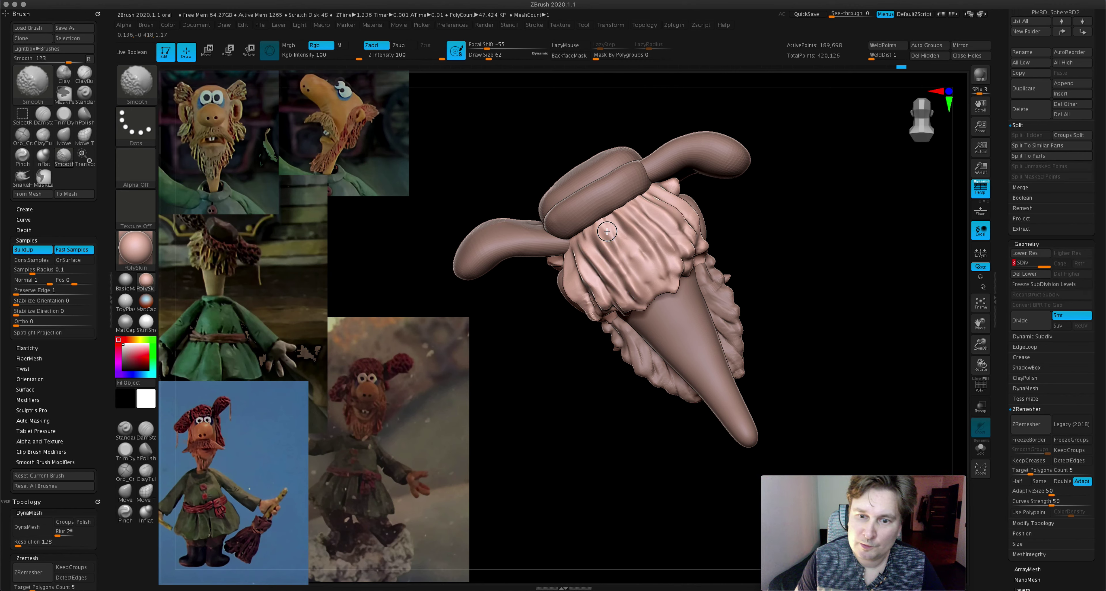
left_click(137, 452)
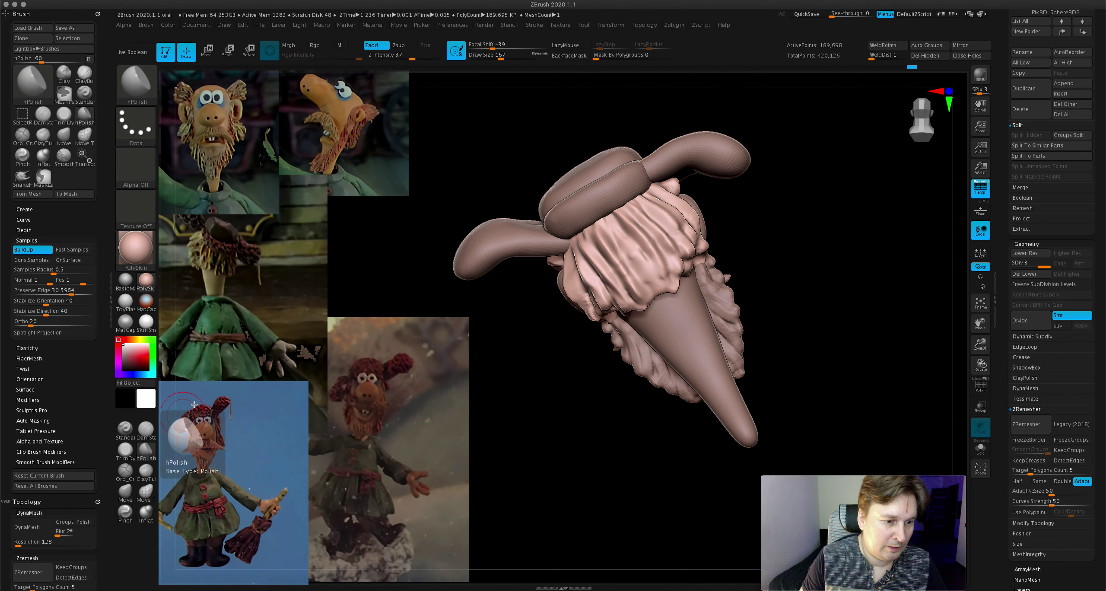
right_click_drag(545, 217, 588, 244)
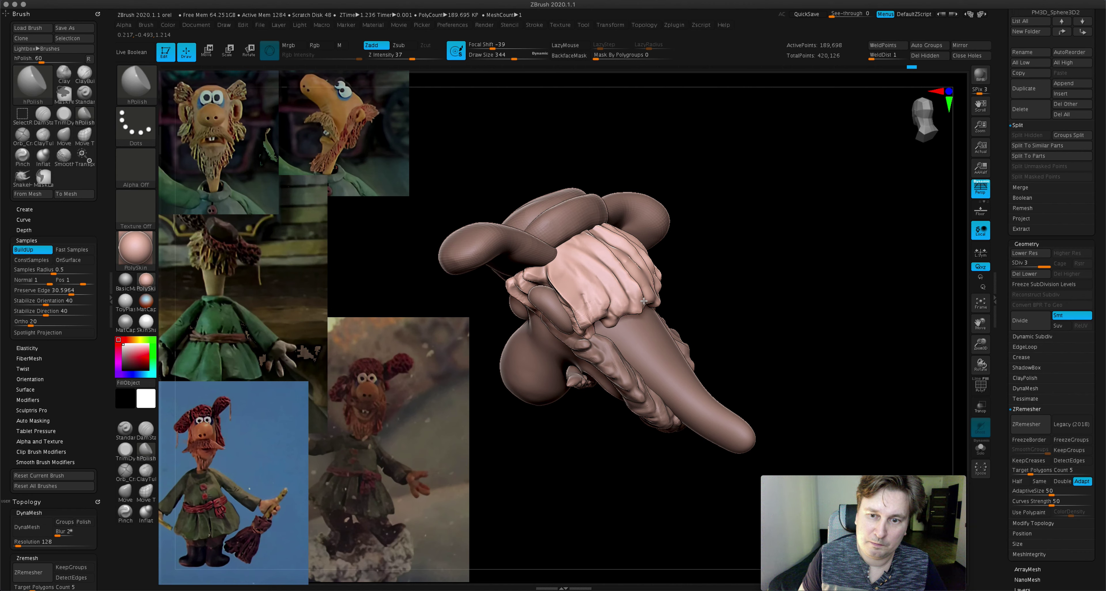
right_click_drag(588, 245, 680, 194)
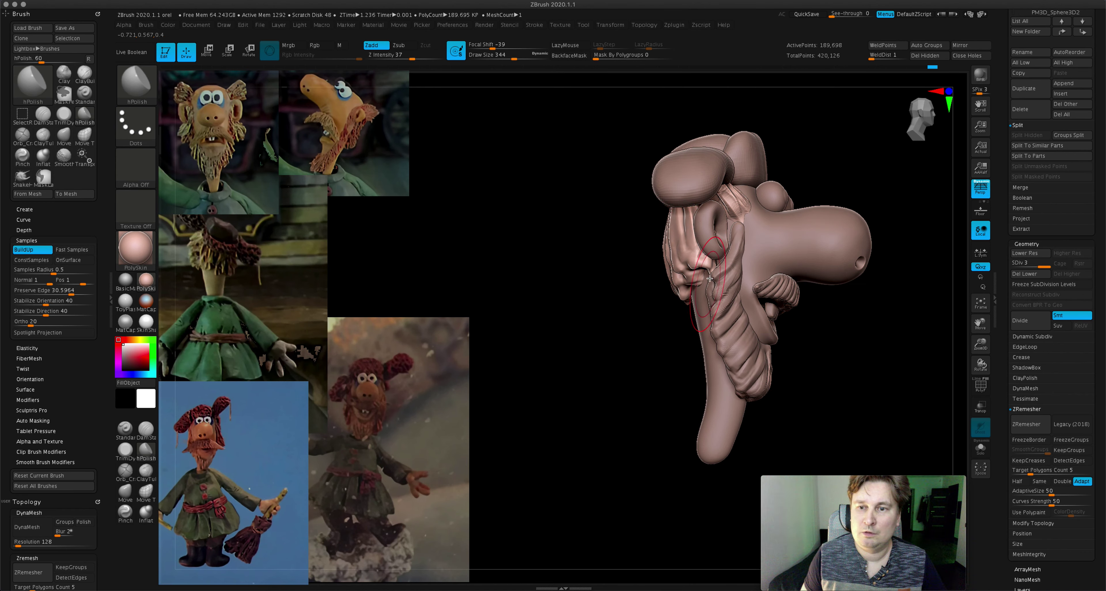
right_click_drag(710, 278, 740, 202)
mouse_move(815, 234)
right_mouse_down()
mouse_move(907, 216)
mouse_move(957, 270)
right_mouse_up()
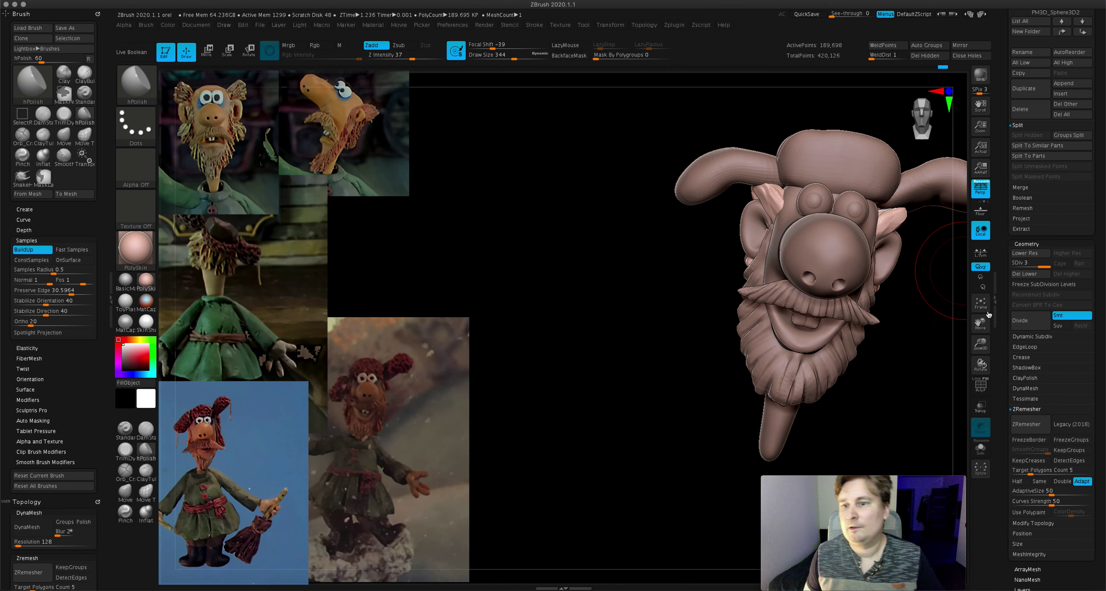
left_click_drag(979, 343, 750, 256)
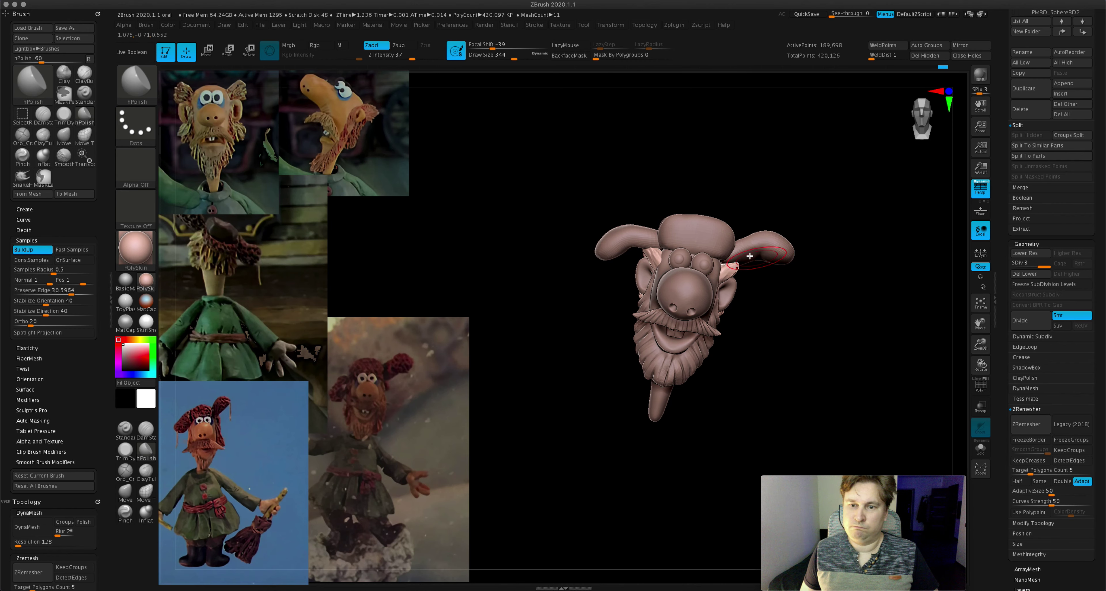
left_click(64, 134)
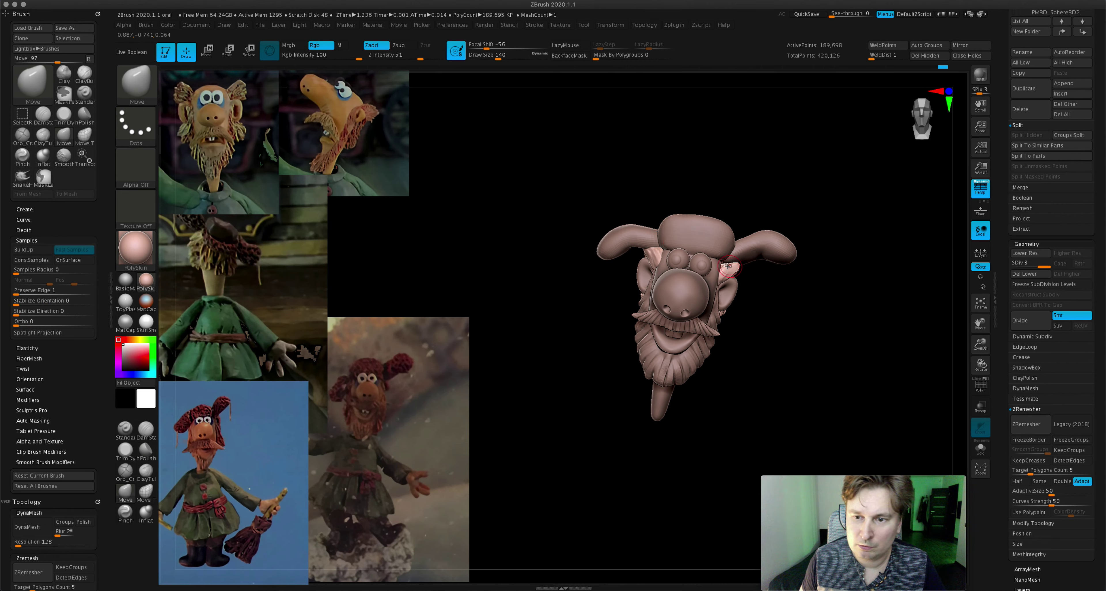
- Switch to the ClayBuildup brush and build up the hat's ear flap
right_click_drag(721, 259, 783, 264)
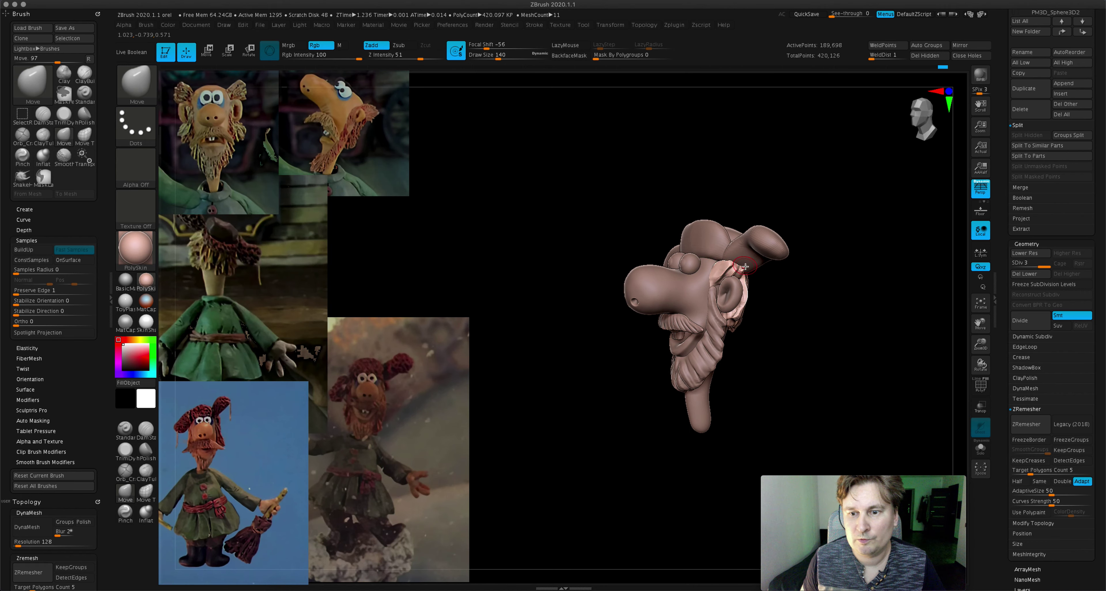
left_click_drag(979, 349, 987, 365)
left_click(148, 437)
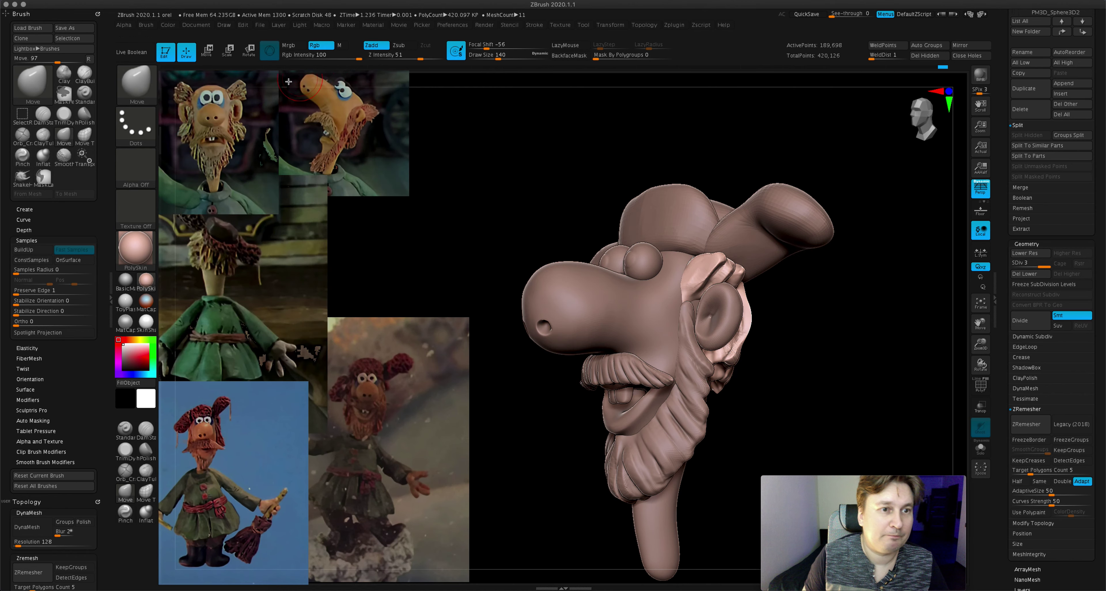
left_click(136, 93)
left_click(463, 88)
left_click_drag(463, 172, 735, 264, "shift")
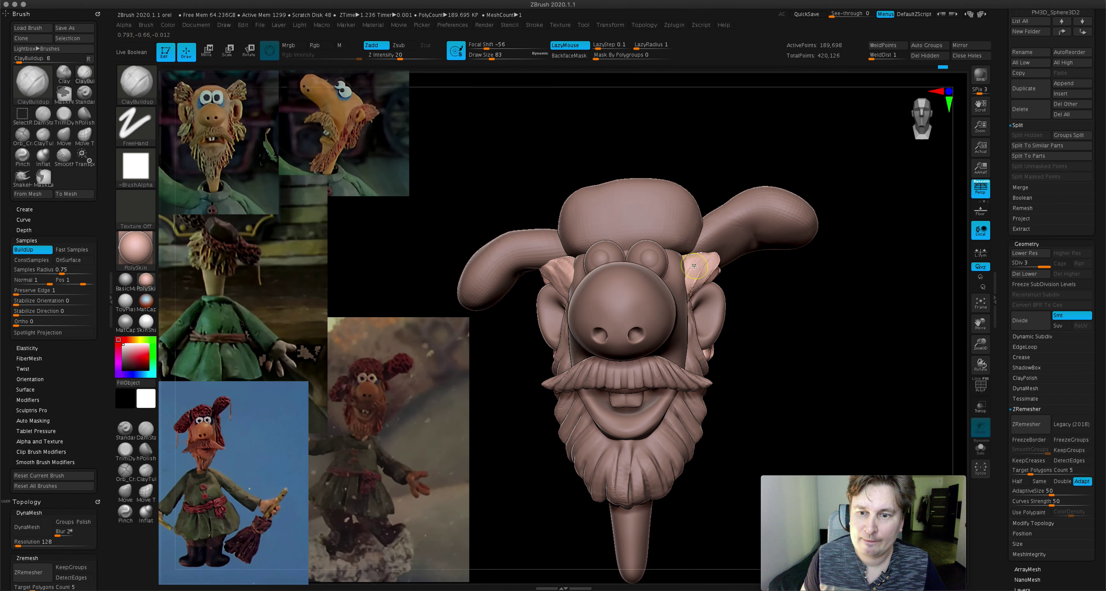
left_click_drag(704, 259, 719, 245)
- Inspect the back hair from below by toggling Solo on and off
mouse_move(691, 276)
right_mouse_down()
mouse_move(721, 269)
mouse_move(546, 269)
right_mouse_up()
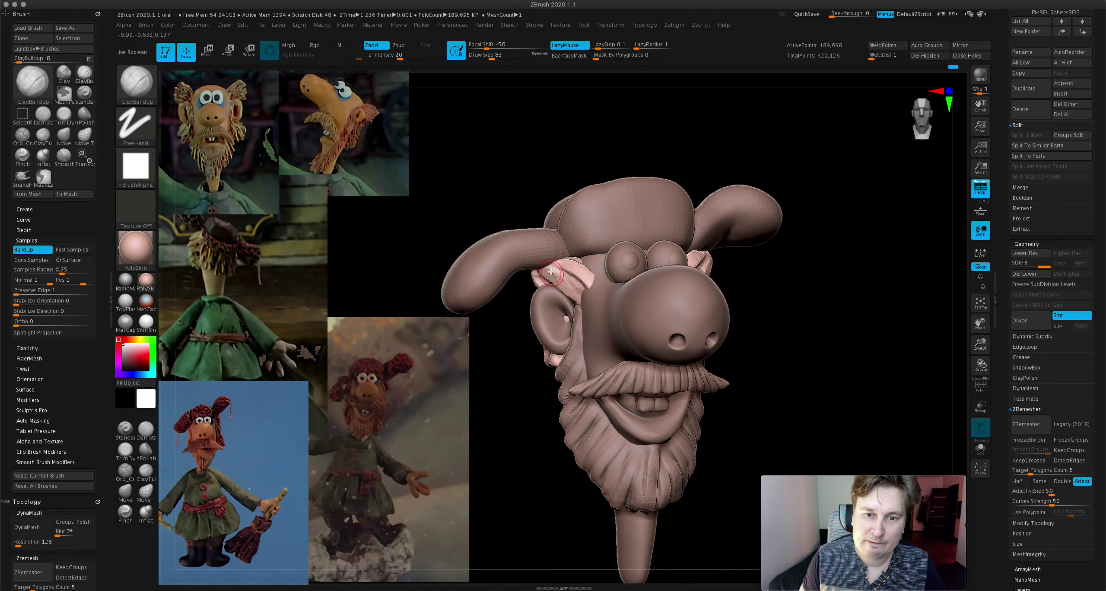
right_click_drag(587, 314, 540, 283)
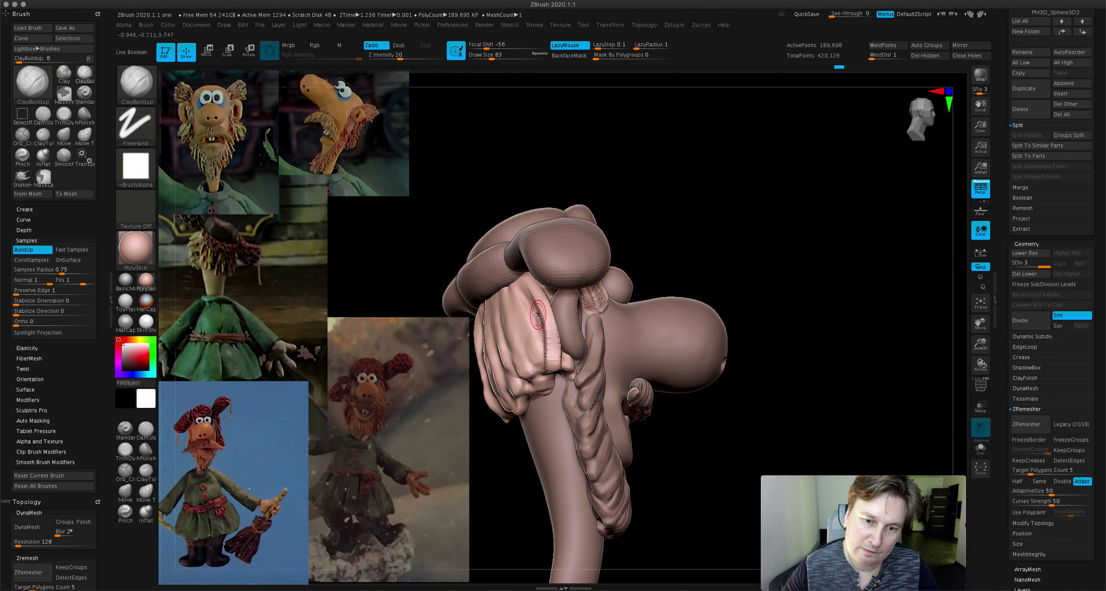
key("ctrl+shift+s")
mouse_move(561, 319)
right_mouse_down()
mouse_move(511, 280)
mouse_move(534, 296)
right_mouse_up()
key("ctrl+shift+s")
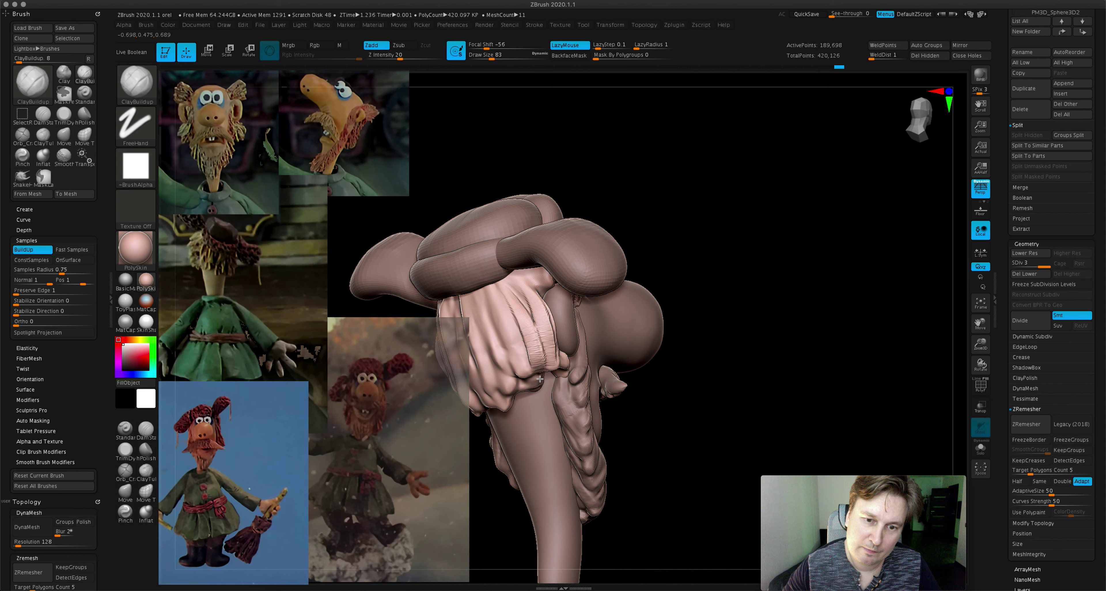
left_click(644, 268, "ctrl+shift")
right_click_drag(644, 268, 637, 268)
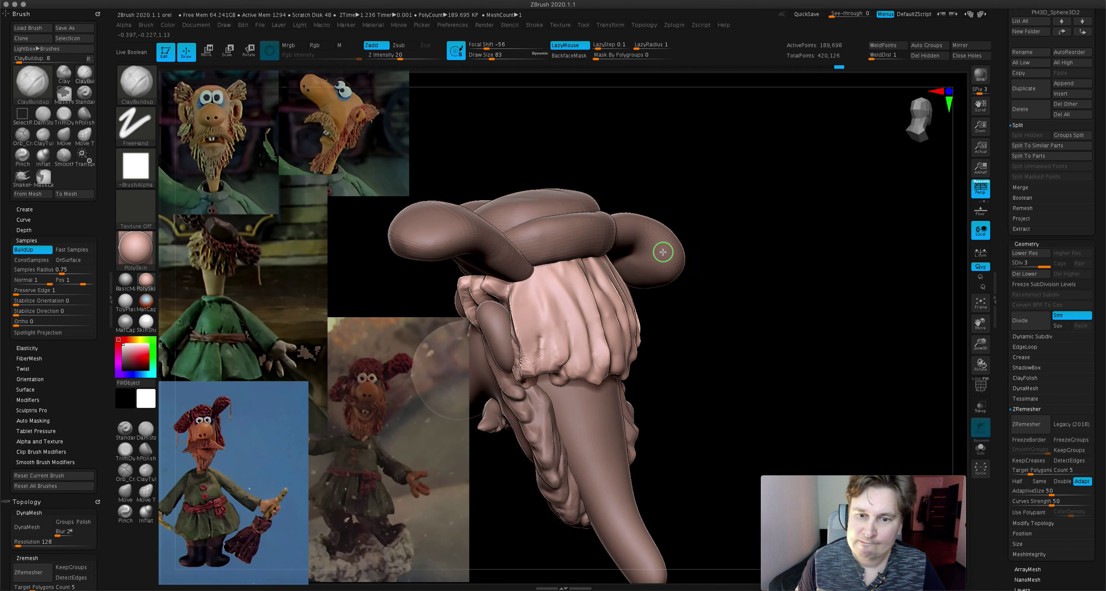
left_click(637, 268, "ctrl+shift")
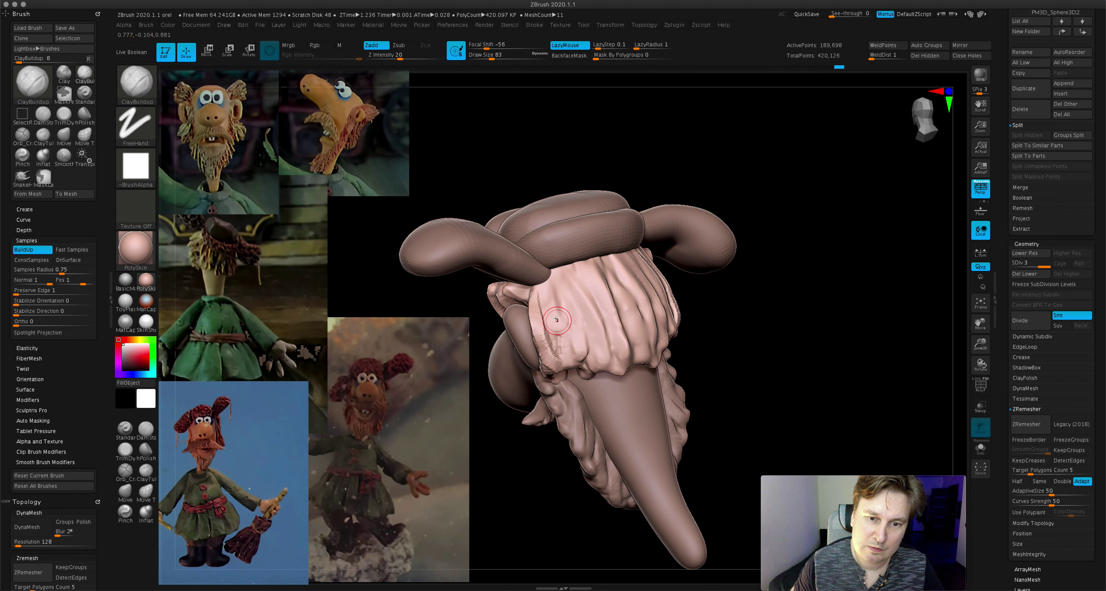
right_click_drag(541, 326, 537, 302)
- Lengthen and thicken the back hair strands with downward ClayBuildup strokes, then solo the hair
left_click_drag(536, 302, 590, 344)
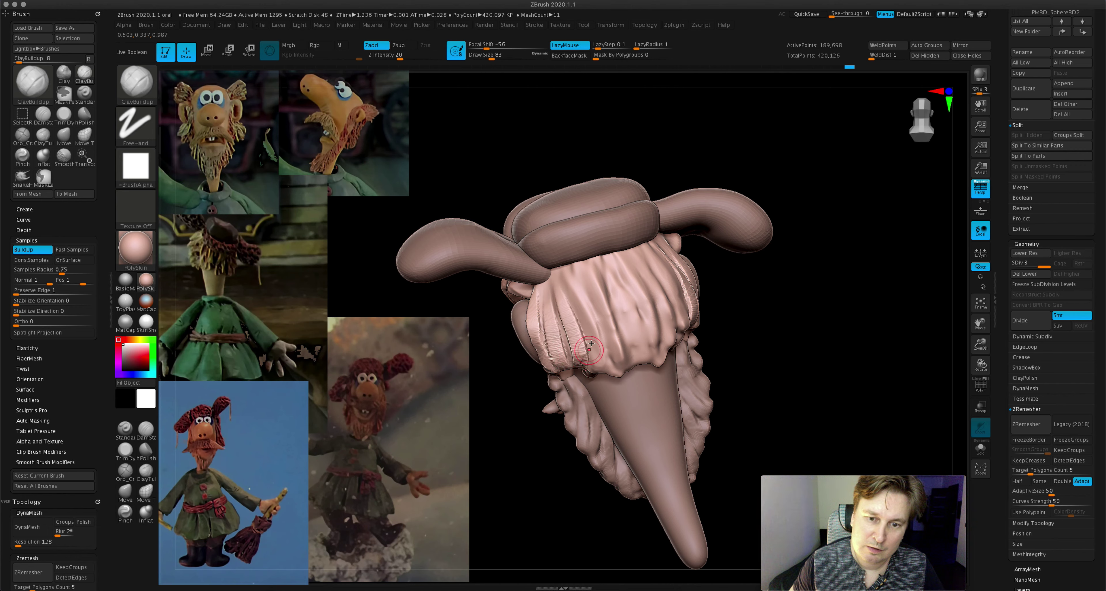
mouse_move(566, 273)
left_mouse_down()
mouse_move(607, 399)
mouse_move(626, 387)
left_mouse_up()
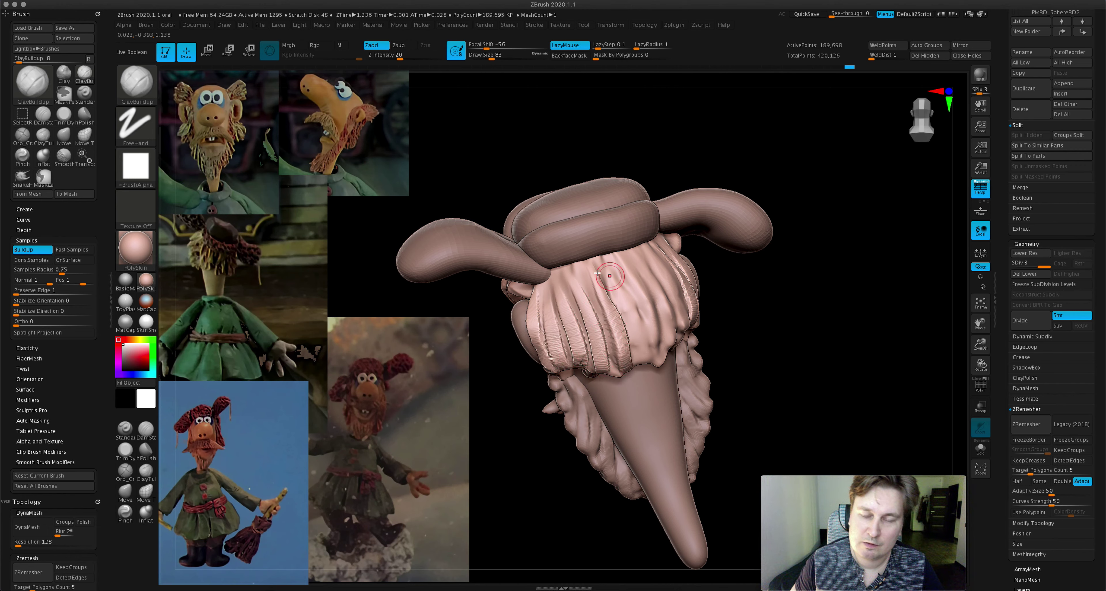
right_click_drag(638, 358, 645, 370)
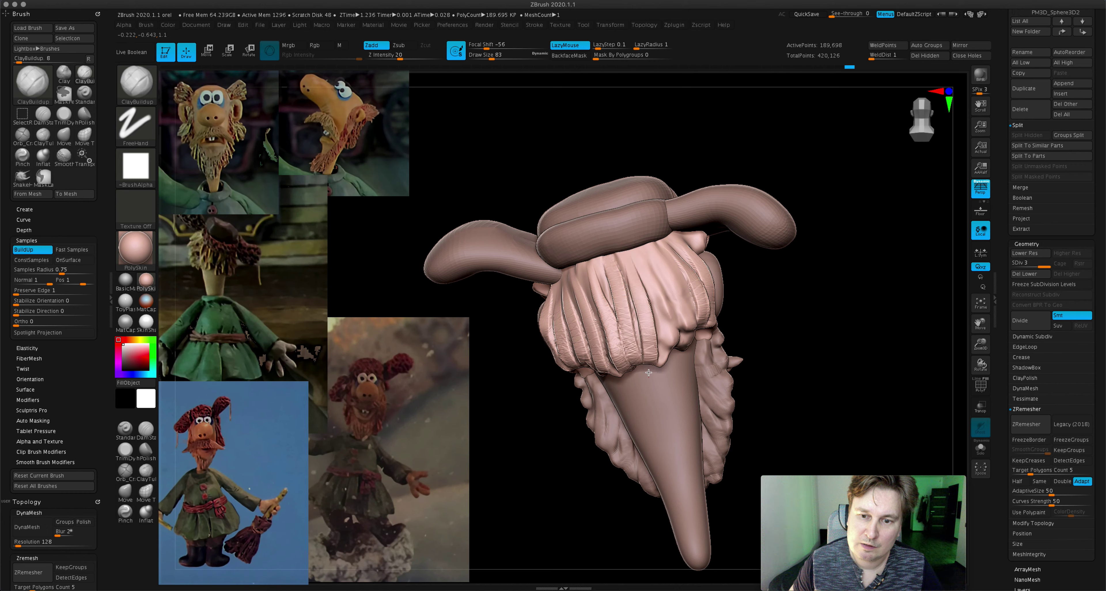
mouse_move(636, 257)
left_mouse_down()
mouse_move(661, 369)
mouse_move(680, 320)
left_mouse_up()
left_click_drag(668, 249, 702, 325)
left_click(977, 452)
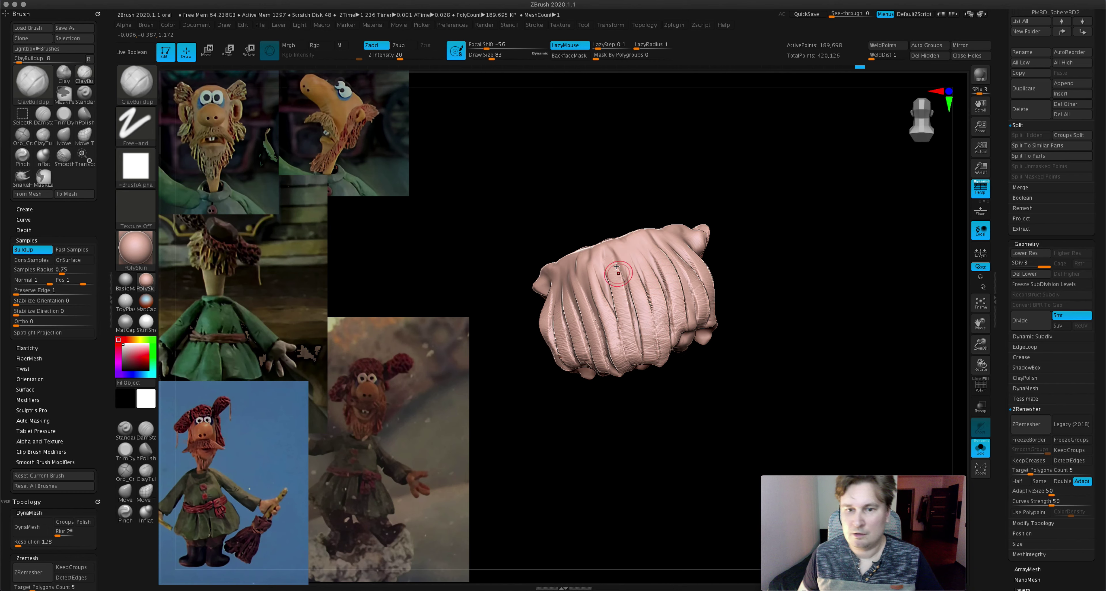
- Try a clay stroke on the soloed hair and undo it, orbit, zoom out, and unsolo
right_click_drag(622, 327, 576, 274)
left_click_drag(576, 274, 588, 308)
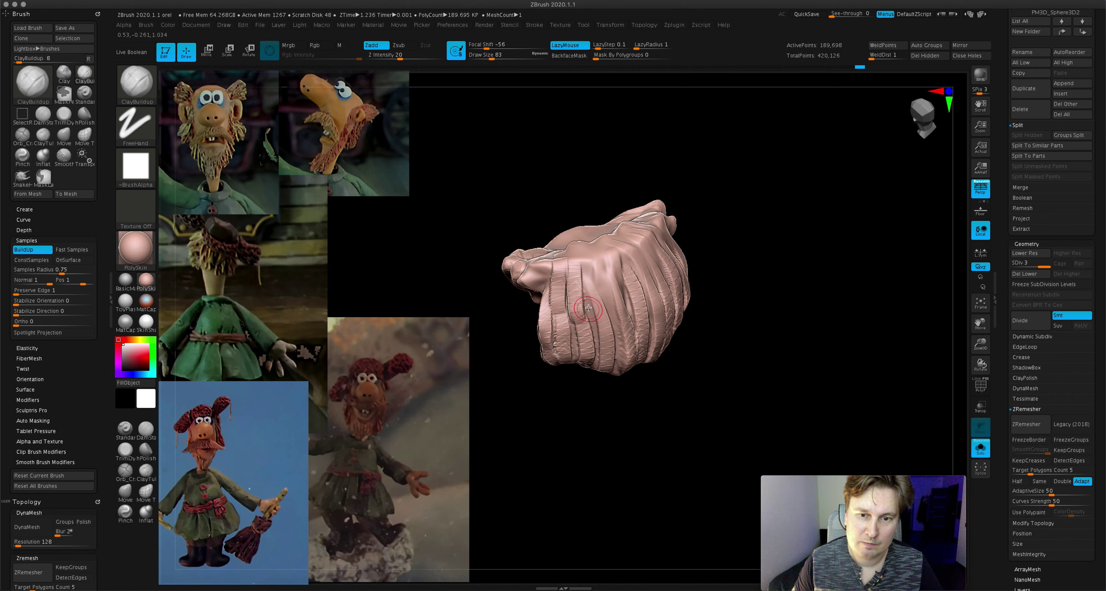
key("ctrl+z")
right_click_drag(616, 285, 618, 267)
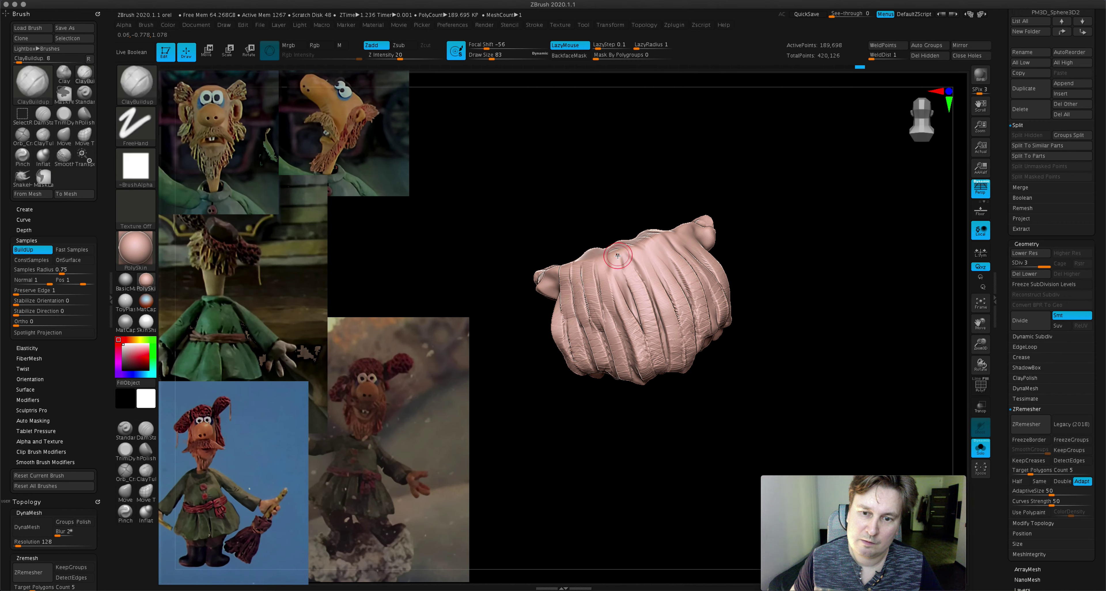
mouse_move(622, 257)
right_mouse_down()
mouse_move(637, 267)
mouse_move(648, 258)
right_mouse_up()
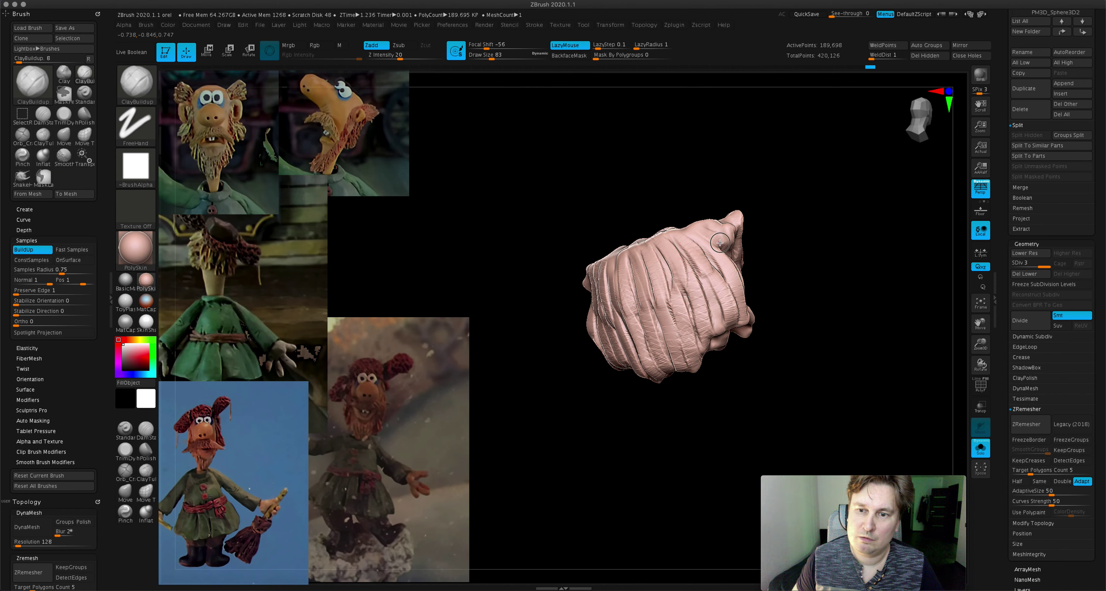
mouse_move(717, 224)
right_mouse_down()
mouse_move(714, 210)
mouse_move(780, 227)
mouse_move(834, 308)
right_mouse_up()
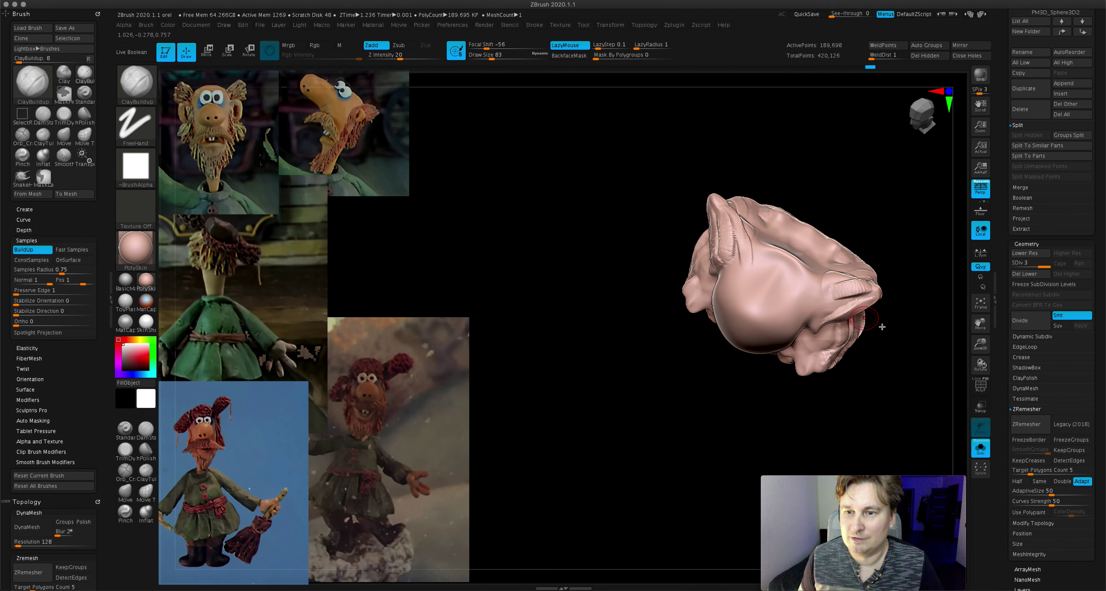
left_click_drag(980, 346, 901, 343)
mouse_move(900, 343)
right_mouse_down()
mouse_move(928, 311)
mouse_move(927, 345)
mouse_move(858, 348)
mouse_move(866, 306)
mouse_move(854, 301)
mouse_move(906, 323)
right_mouse_up()
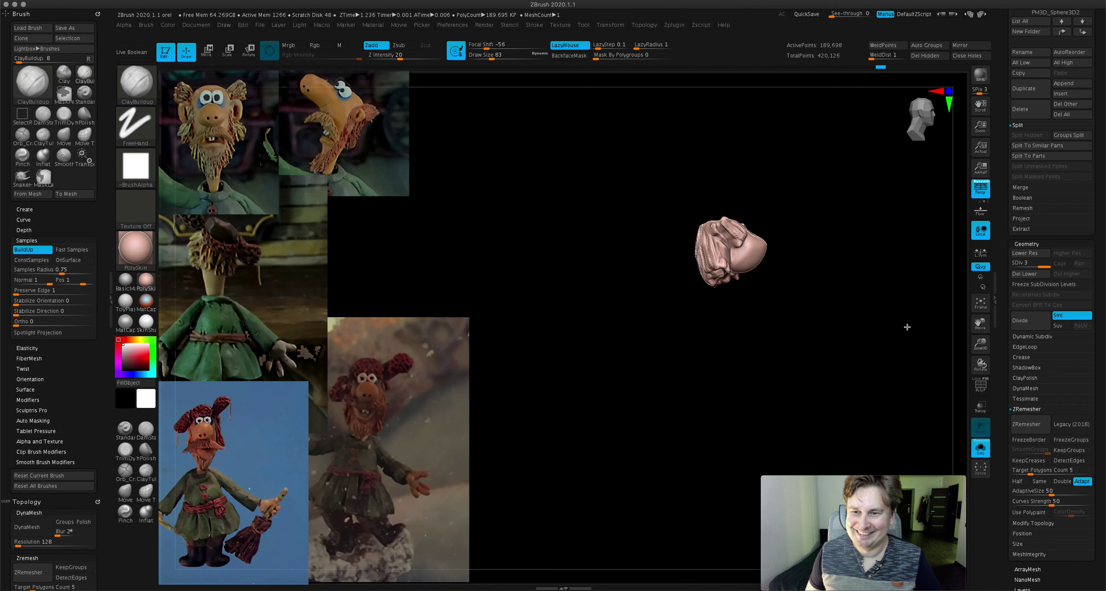
left_click(980, 450)
- Slightly smooth the back hair and reduce the brush draw size to 112
mouse_move(884, 389)
right_mouse_down()
mouse_move(817, 264)
mouse_move(812, 277)
mouse_move(934, 297)
right_mouse_up()
mouse_move(980, 343)
left_mouse_down()
mouse_move(980, 330)
mouse_move(890, 332)
left_mouse_up()
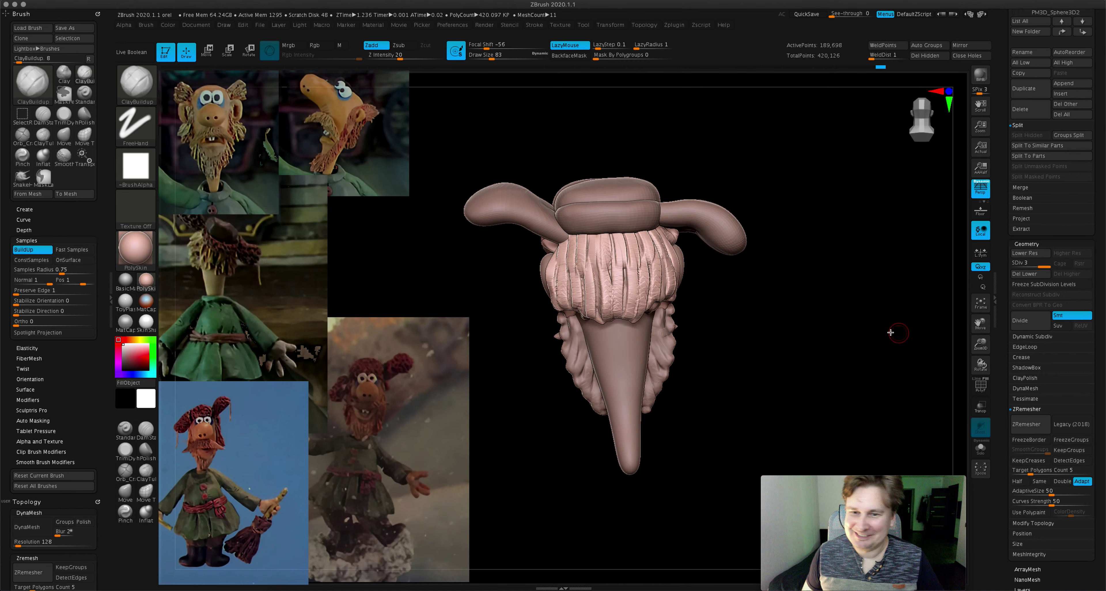
left_click_drag(575, 258, 593, 319, "shift")
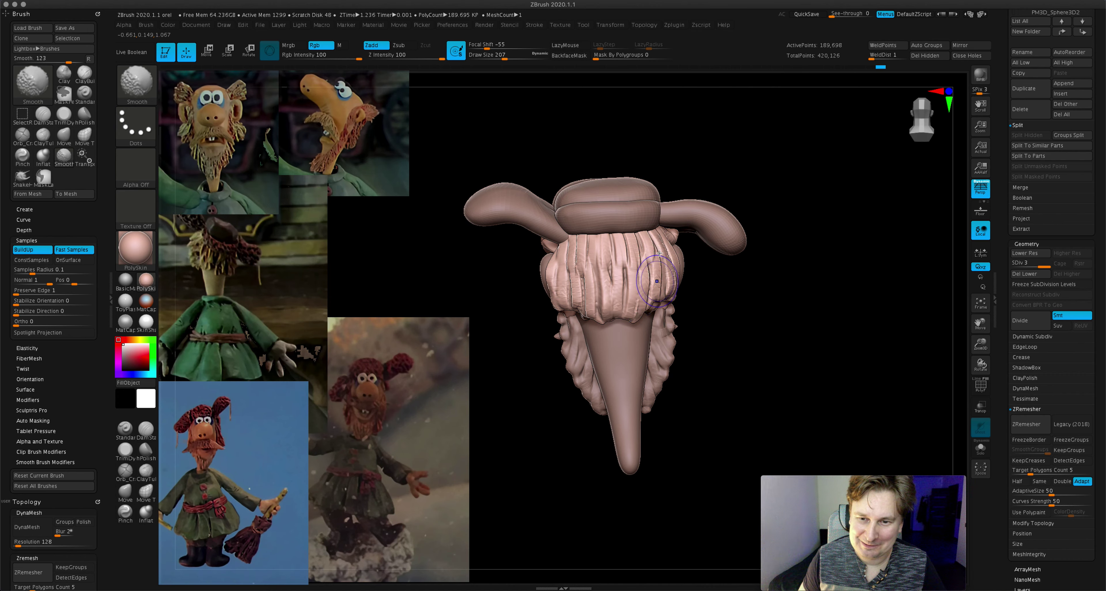
right_click_drag(691, 249, 604, 241)
mouse_move(595, 289)
right_mouse_down()
mouse_move(507, 242)
mouse_move(461, 284)
right_mouse_up()
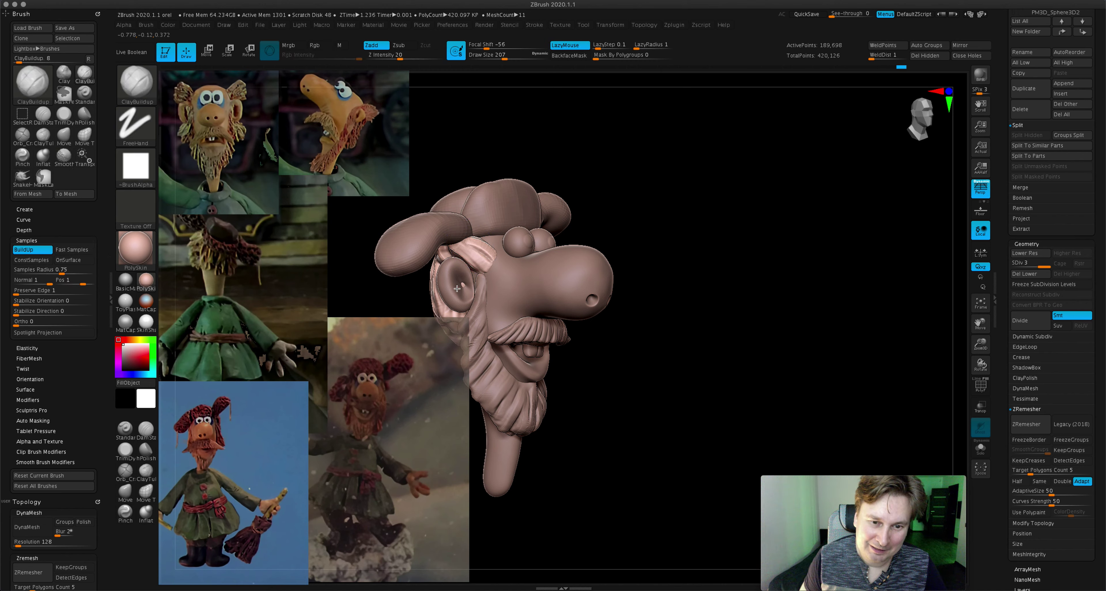
left_click_drag(504, 55, 495, 54)
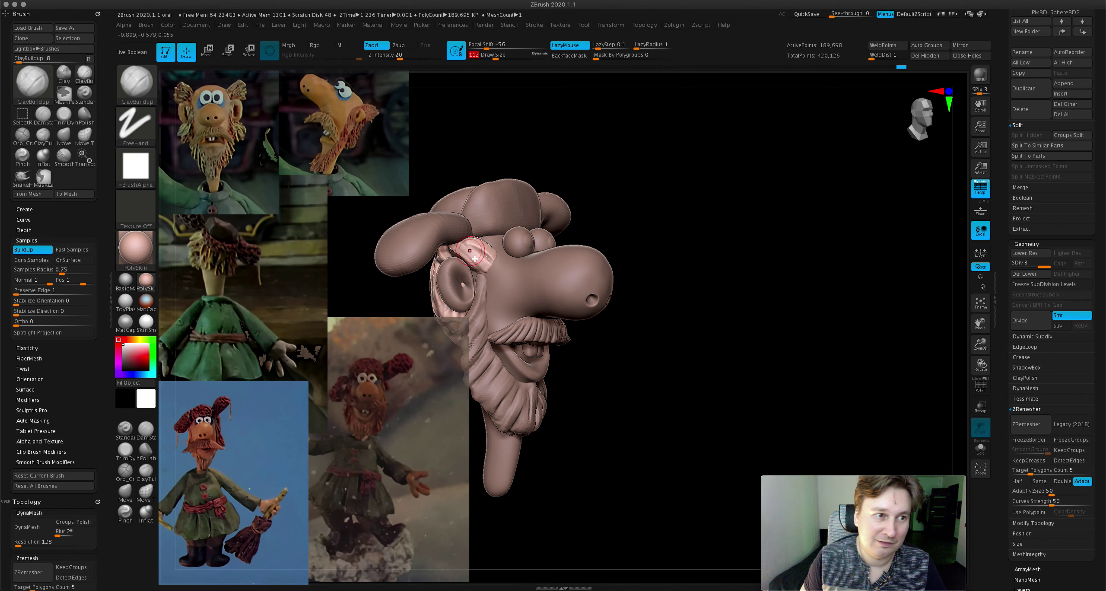
- Turn the head to a nose-left view and select the Move brush at draw size 234
right_click_drag(461, 283, 637, 303)
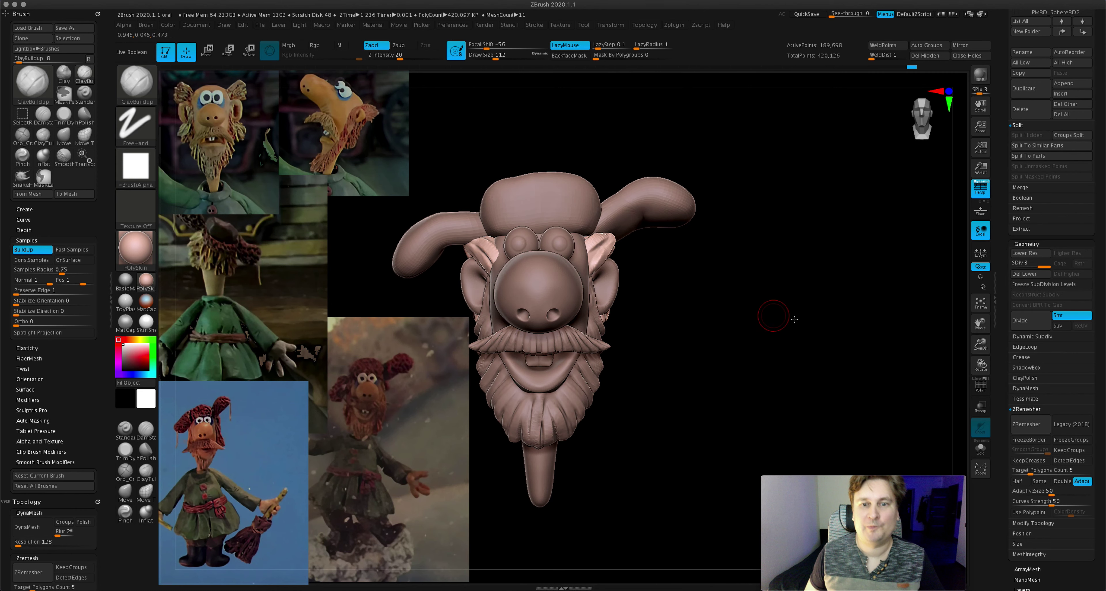
right_click_drag(755, 254, 439, 265)
left_click(125, 491)
right_click_drag(562, 262, 588, 257)
left_click_drag(514, 54, 522, 54)
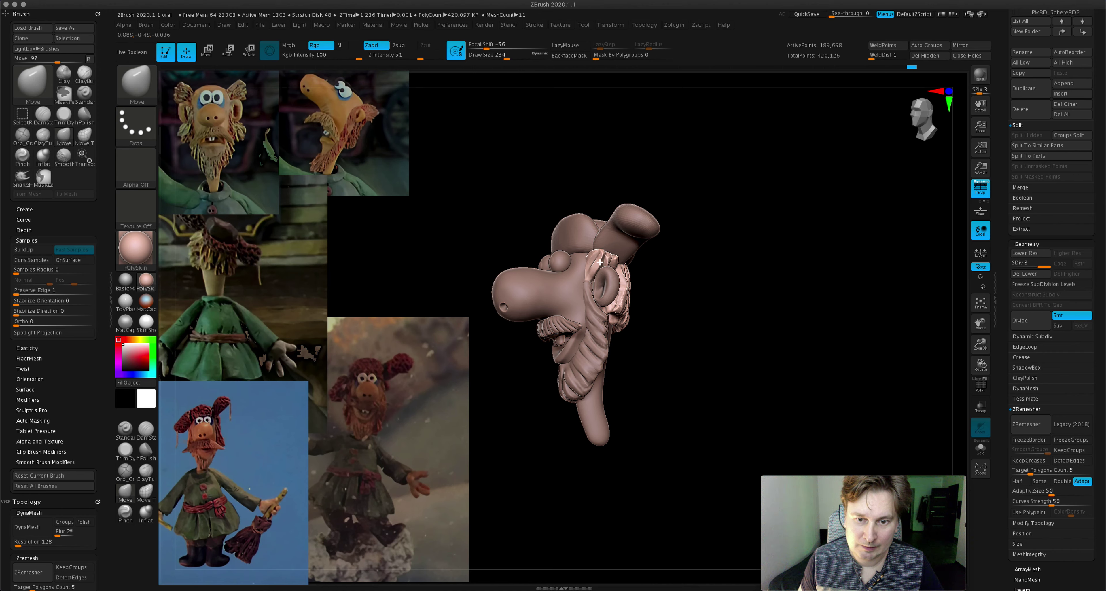
- Shrink the Move brush to draw size 167, zoom in close, and open the brush library
mouse_move(598, 255)
right_mouse_down()
mouse_move(619, 257)
mouse_move(625, 237)
right_mouse_up()
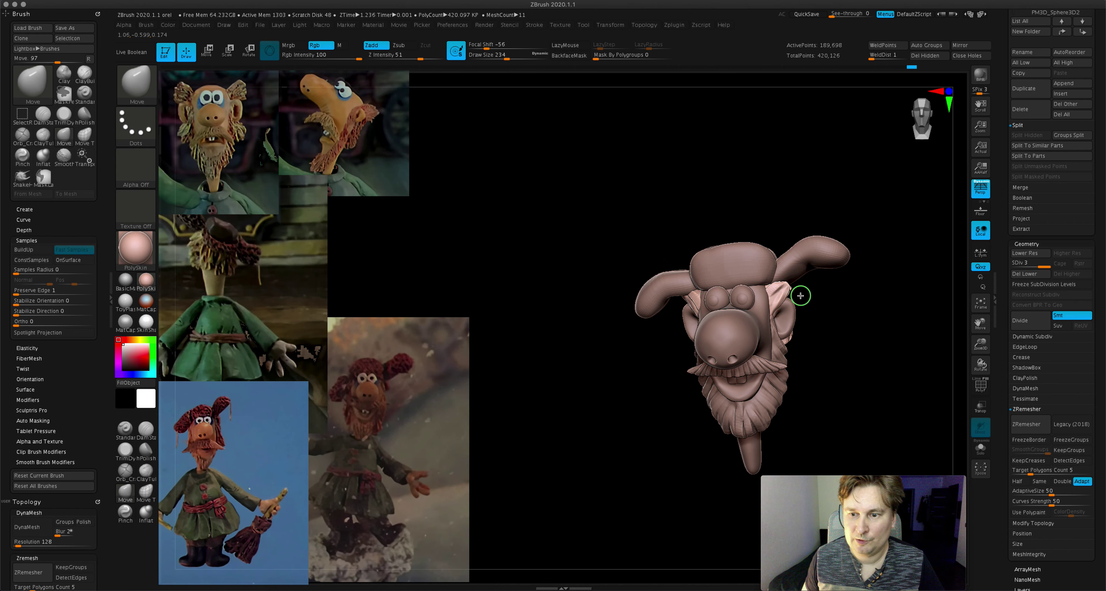
right_click_drag(797, 297, 810, 282)
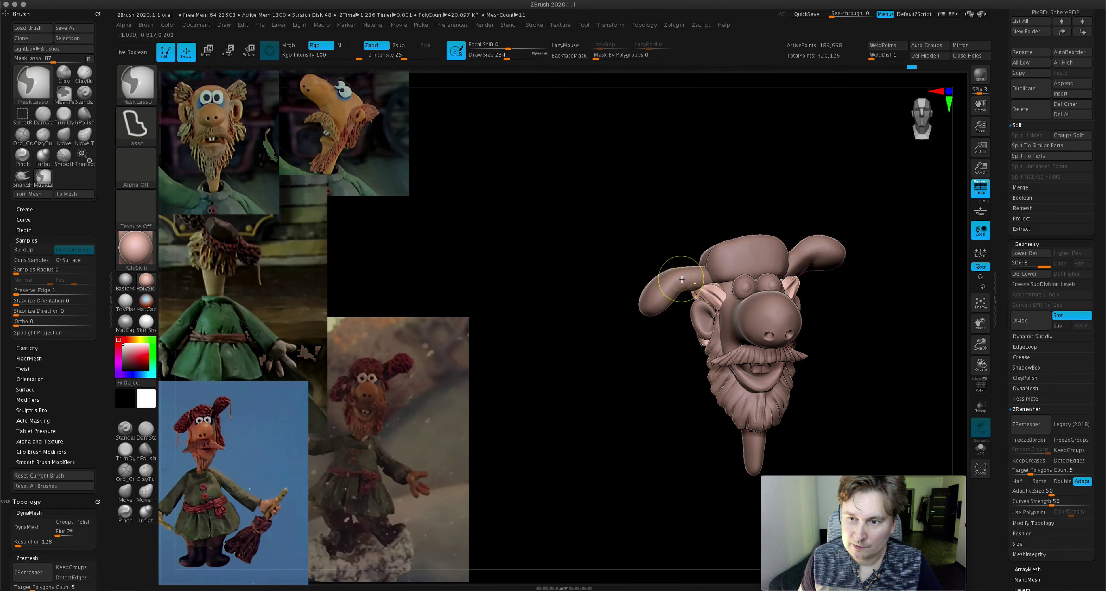
mouse_move(671, 276)
right_mouse_down()
mouse_move(698, 289)
mouse_move(730, 273)
mouse_move(713, 301)
right_mouse_up()
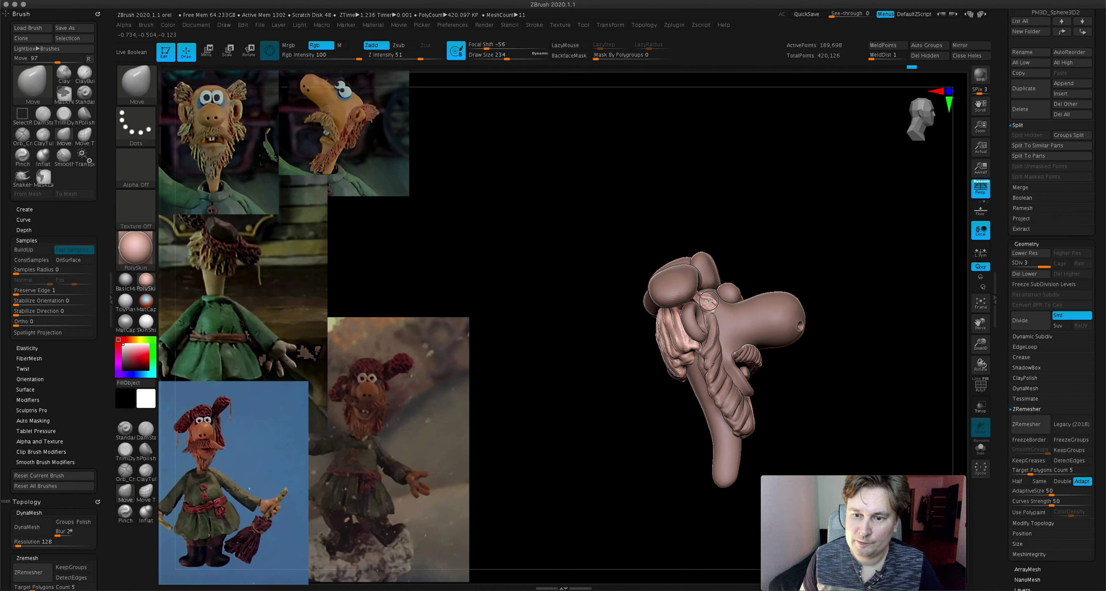
mouse_move(711, 306)
right_mouse_down("shift")
mouse_move(697, 289)
mouse_move(775, 315)
mouse_move(832, 303)
right_mouse_up("shift")
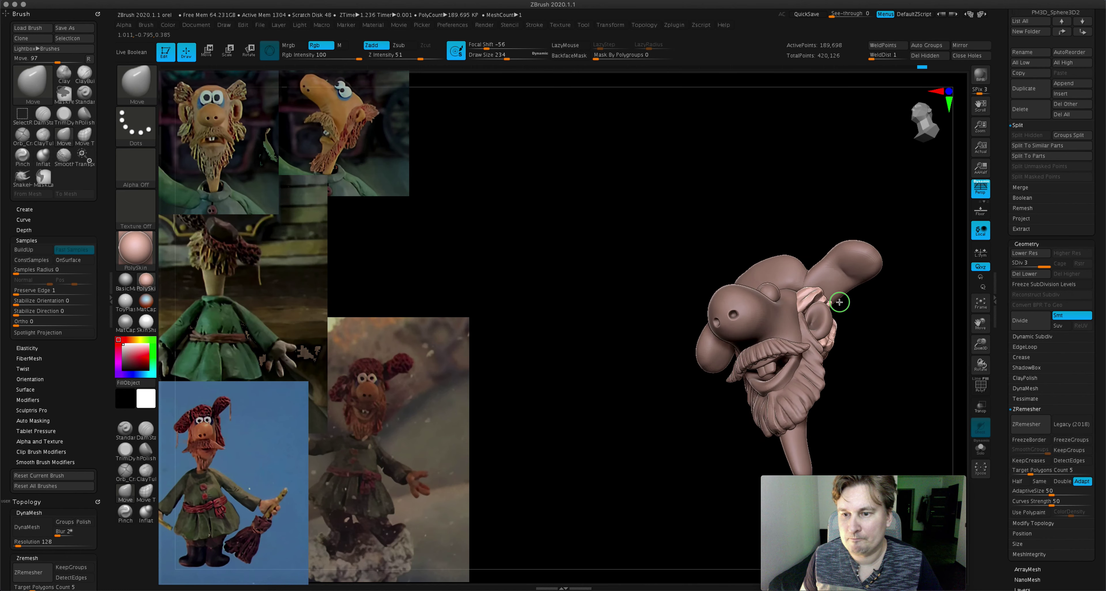
left_click_drag(507, 56, 500, 56)
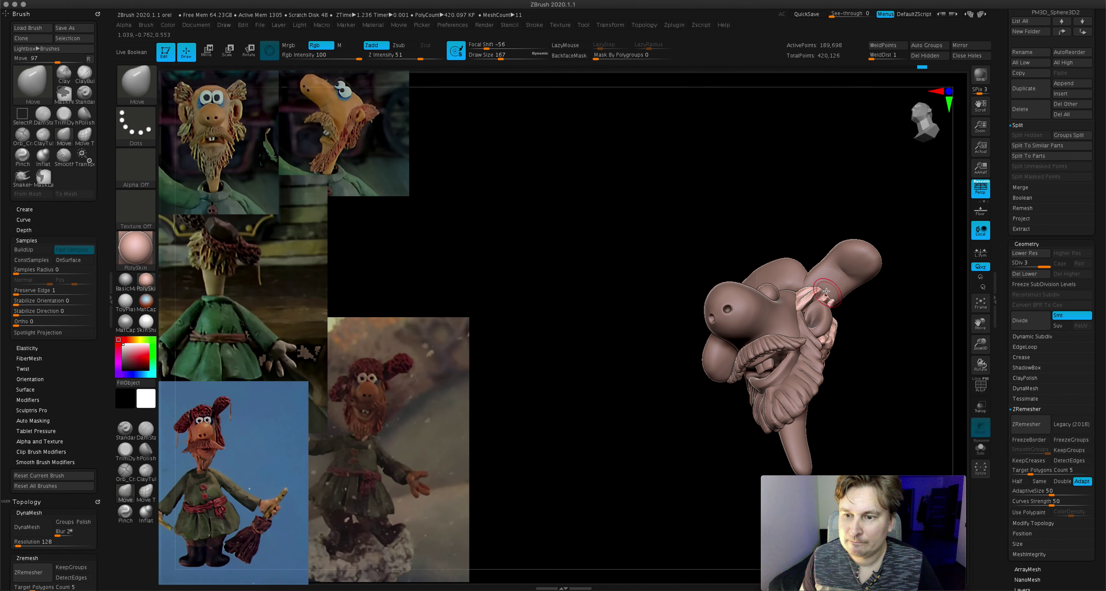
mouse_move(814, 286)
right_mouse_down()
mouse_move(848, 320)
mouse_move(836, 314)
right_mouse_up()
key("ctrl")
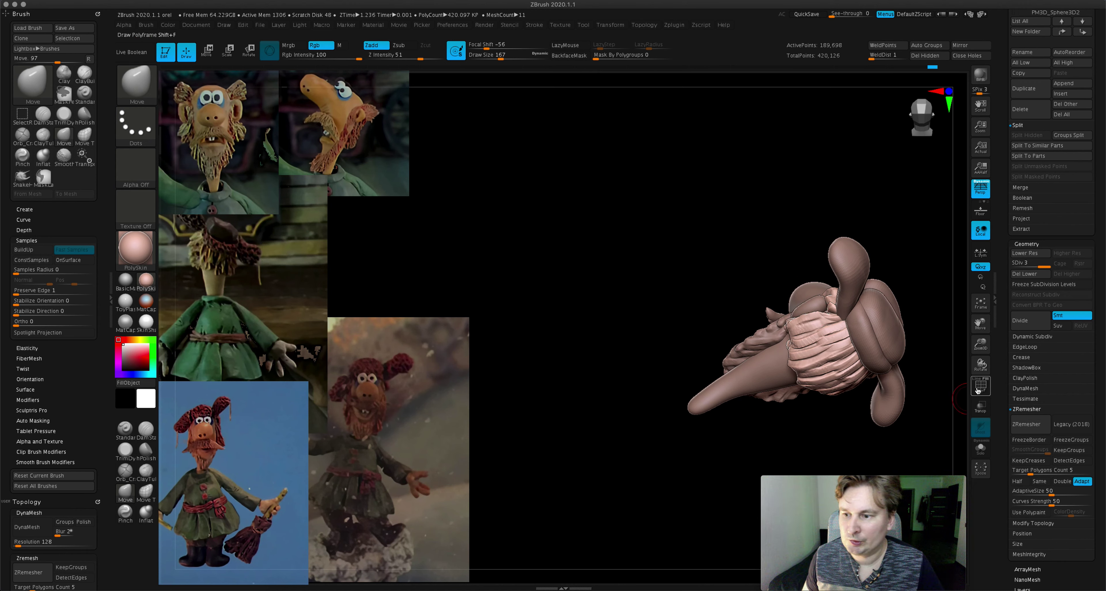
left_click_drag(979, 345, 690, 316)
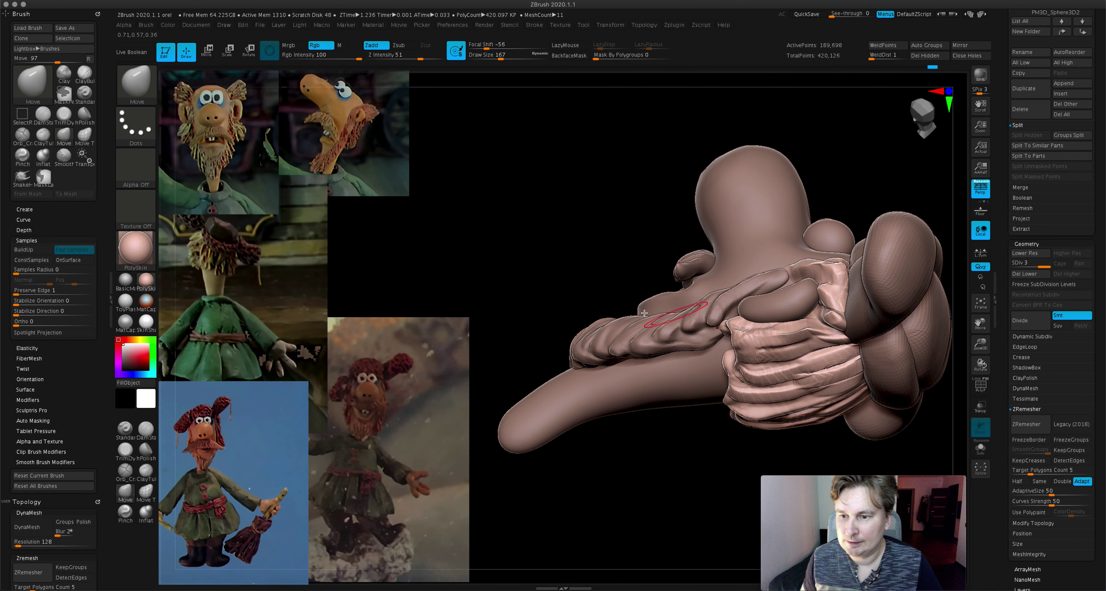
left_click(136, 84)
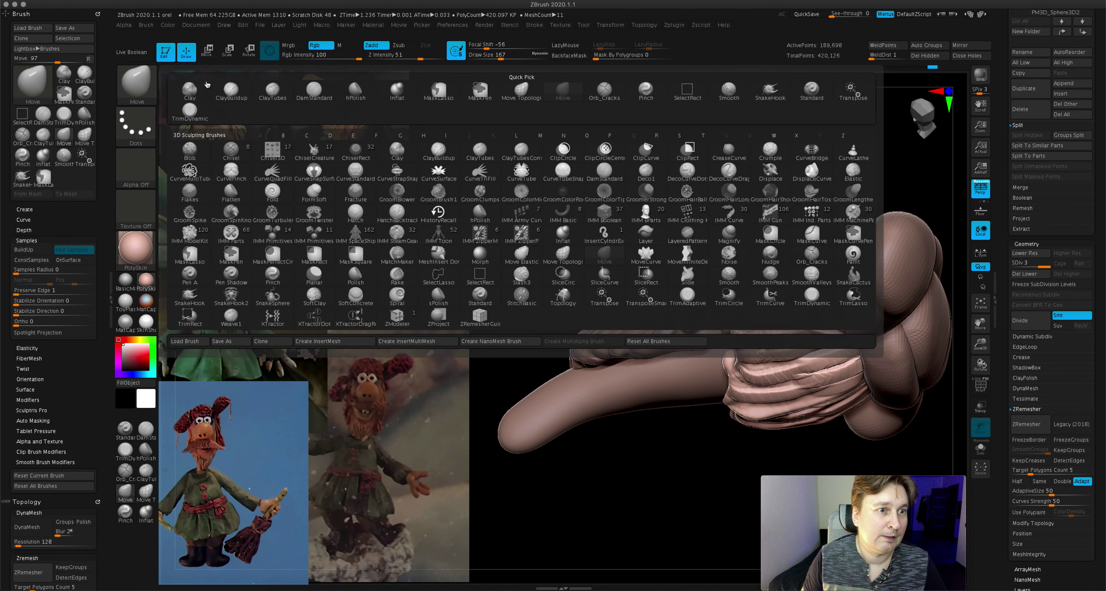
- Select the Clay brush at draw size 33 and turn the head to view the back hair
left_click(189, 87)
right_click_drag(511, 245, 783, 377)
left_click_drag(522, 59, 505, 59)
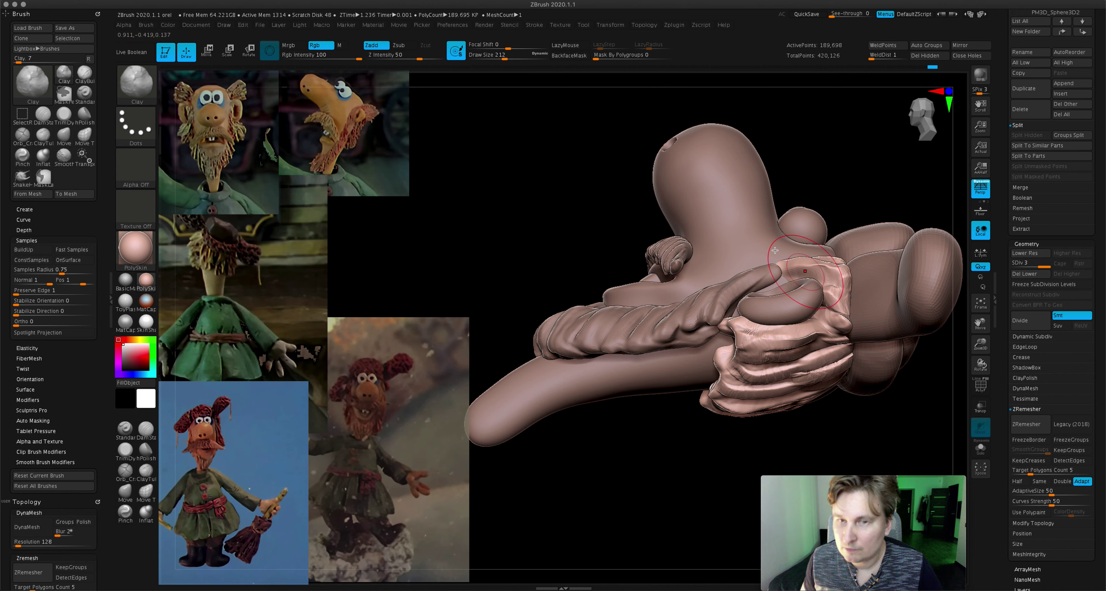
left_click_drag(500, 52, 482, 55)
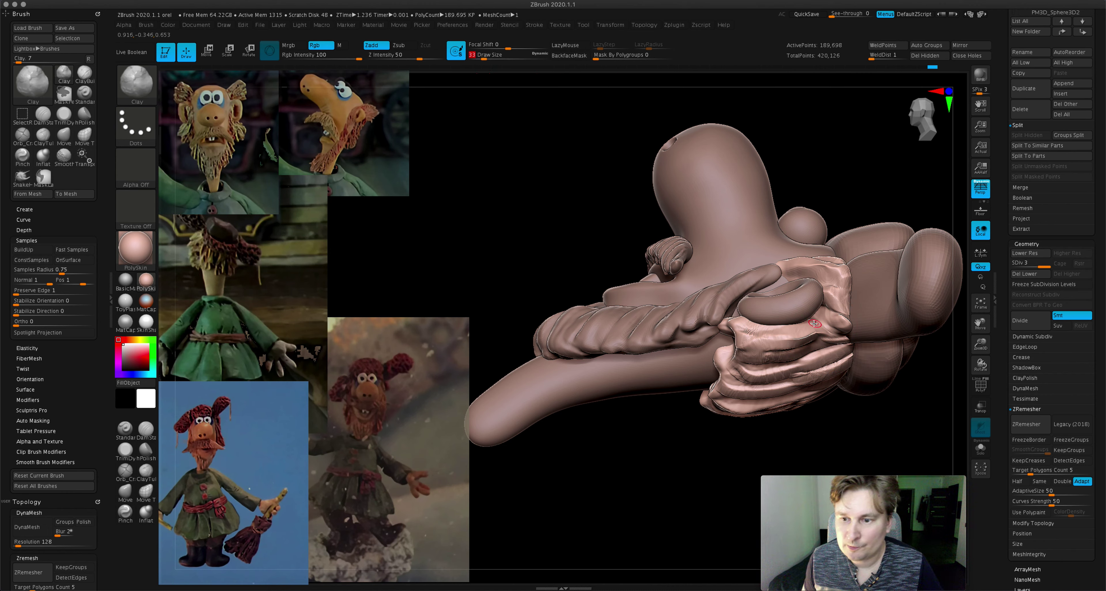
mouse_move(805, 328)
right_mouse_down()
mouse_move(845, 284)
mouse_move(846, 250)
mouse_move(794, 168)
mouse_move(791, 286)
mouse_move(834, 274)
mouse_move(785, 284)
mouse_move(811, 298)
mouse_move(886, 291)
right_mouse_up()
left_click(979, 447)
- Smooth the soloed back hair and step it down to subdivision level 2
key("shift")
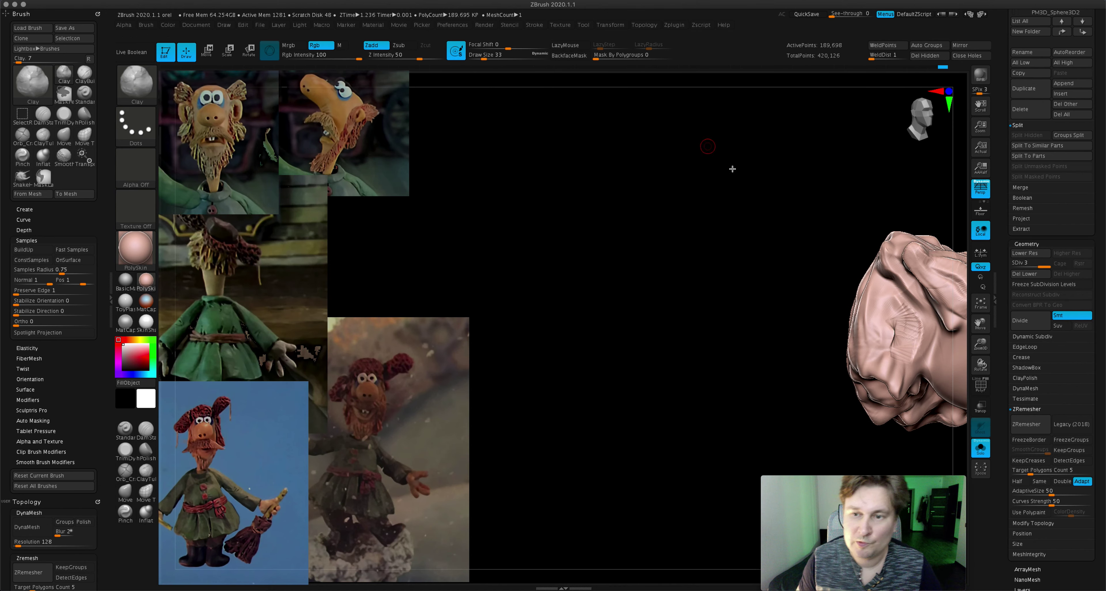
right_click_drag(695, 135, 780, 278)
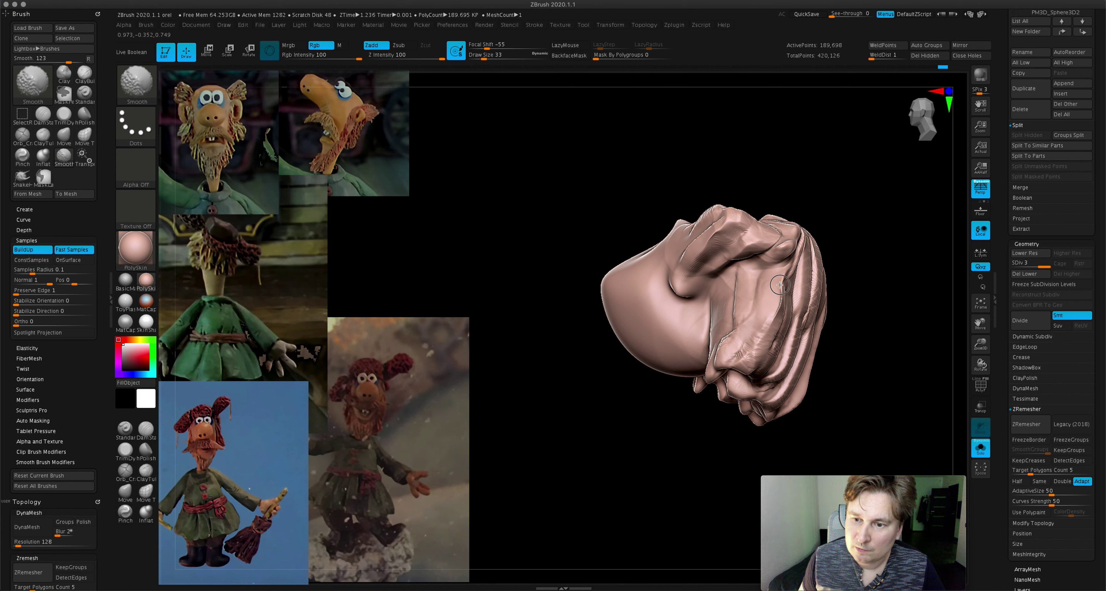
mouse_move(921, 262)
left_mouse_down()
mouse_move(997, 283)
mouse_move(1028, 263)
left_mouse_up()
mouse_move(936, 267)
left_mouse_down()
mouse_move(817, 258)
mouse_move(802, 275)
left_mouse_up()
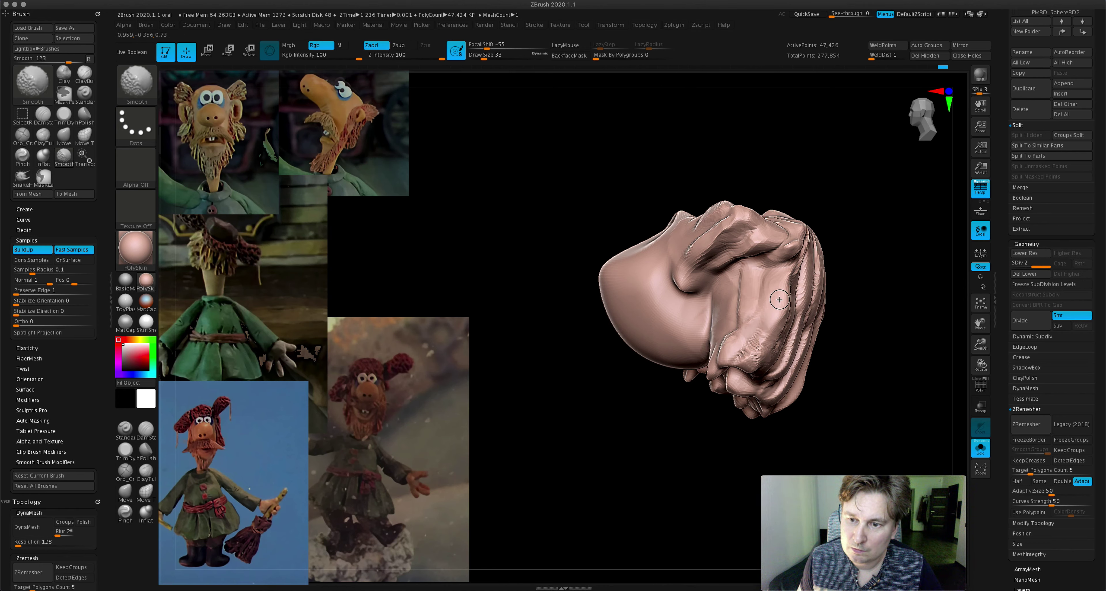
left_click_drag(850, 310, 770, 299)
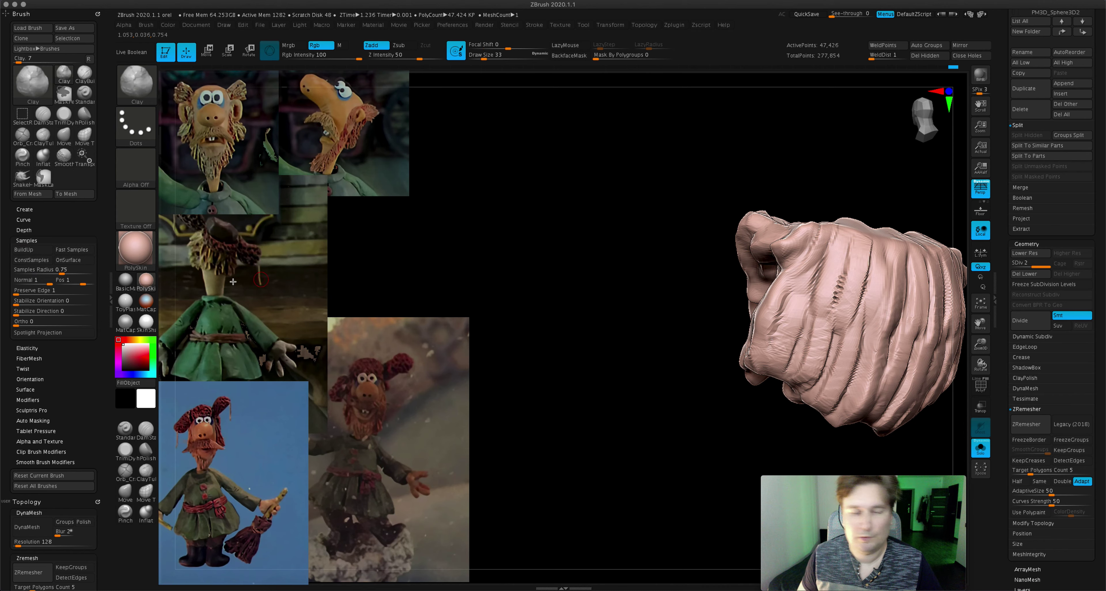
- Pick ClayBuildup at draw size 112 and rotate the hair to see its inner side
left_click(137, 84)
left_click(230, 98)
left_click_drag(666, 291, 780, 309)
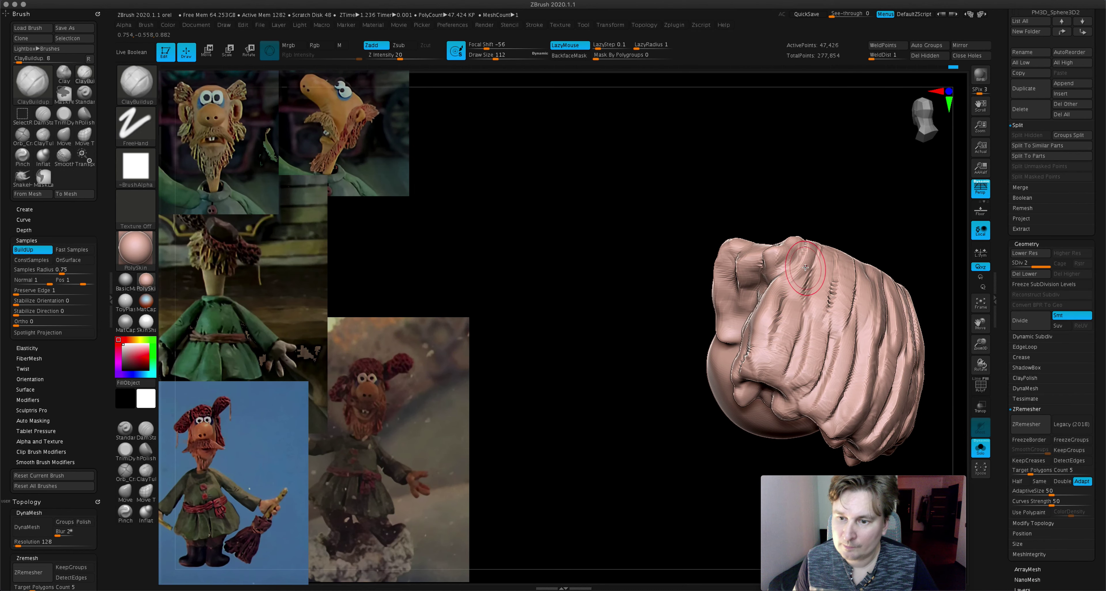
left_click_drag(805, 267, 783, 297)
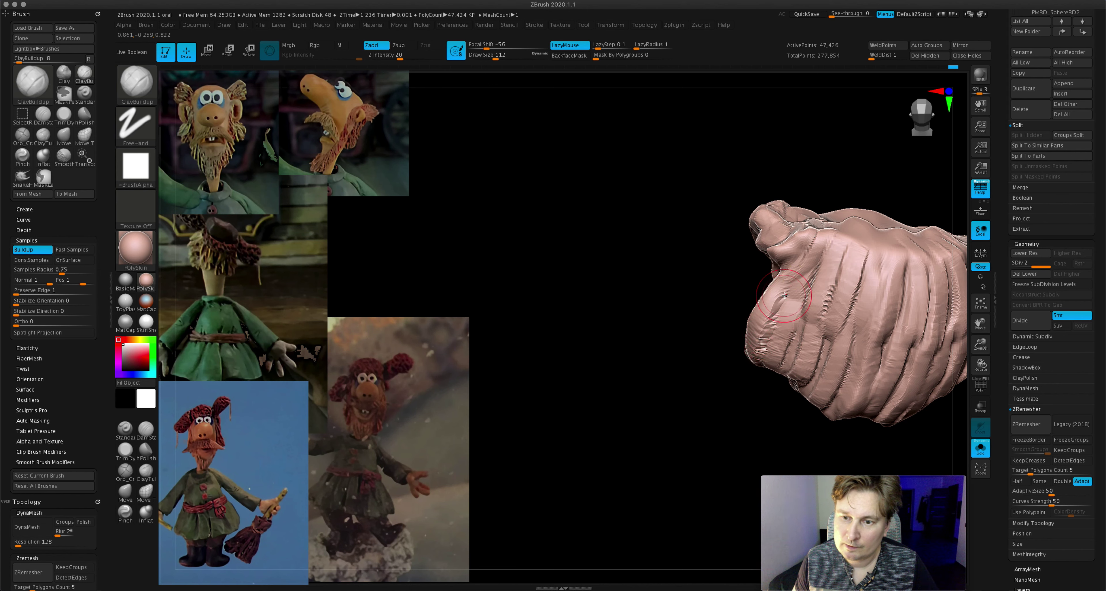
right_click_drag(783, 296, 741, 342)
right_click_drag(790, 283, 795, 317)
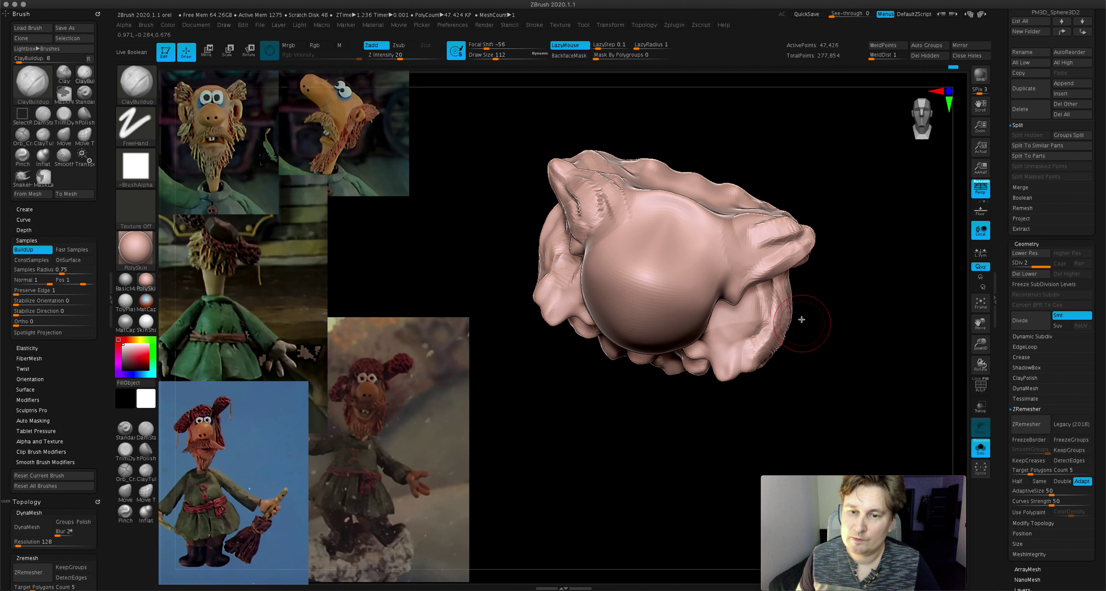
- Zoom out and unsolo, showing the whole head upright facing front
key("ctrl")
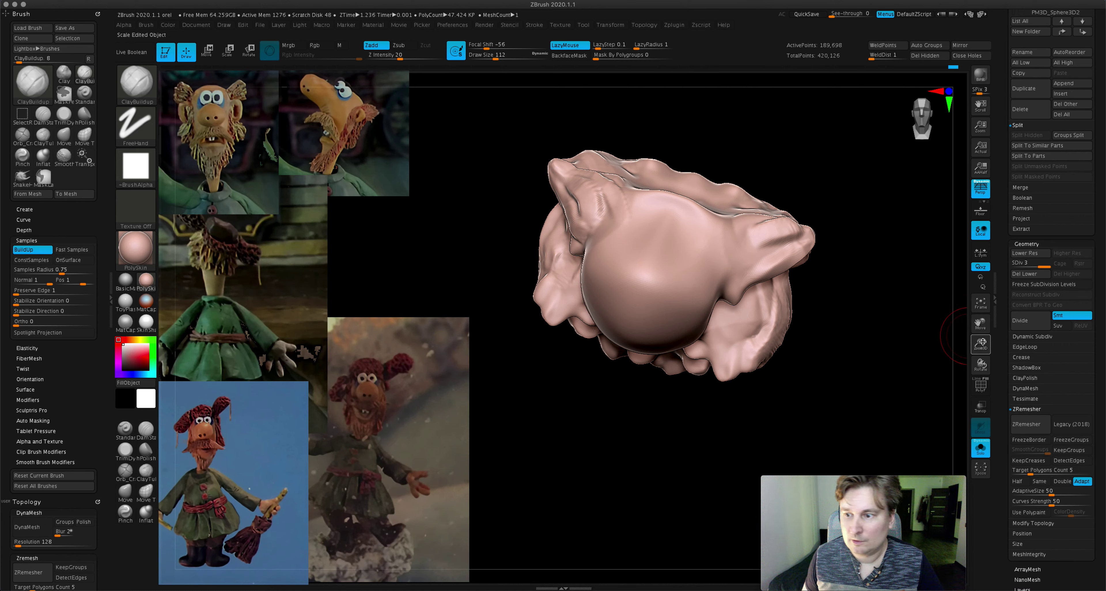
left_click_drag(980, 343, 915, 323)
left_click(980, 449)
left_click_drag(959, 447, 997, 315)
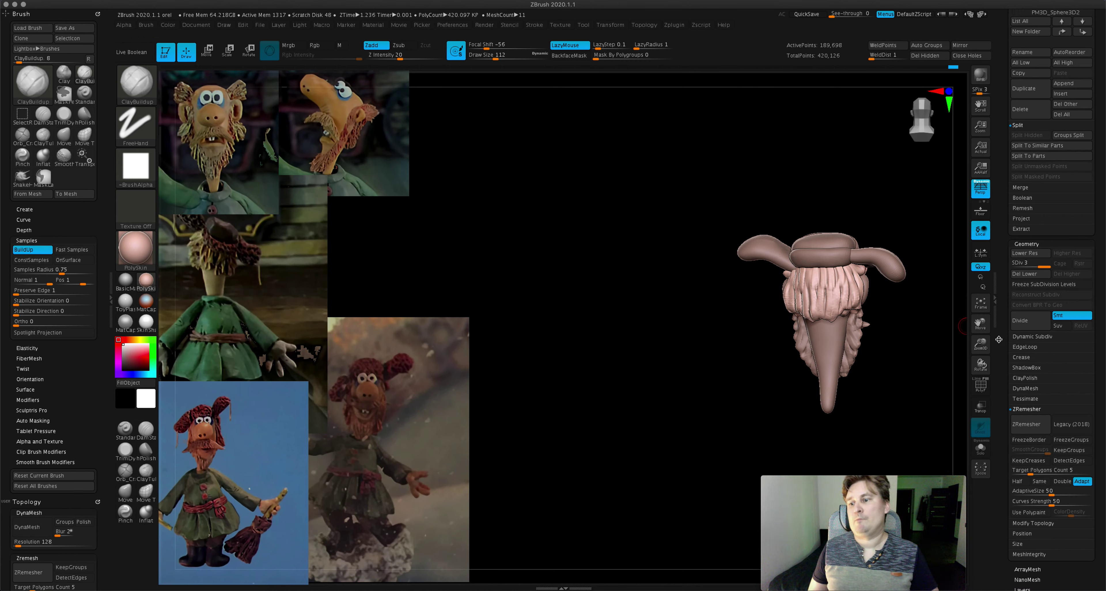
- Select the Move brush at draw size 286, frame the head, and solo the face piece
left_click_drag(983, 322, 822, 291)
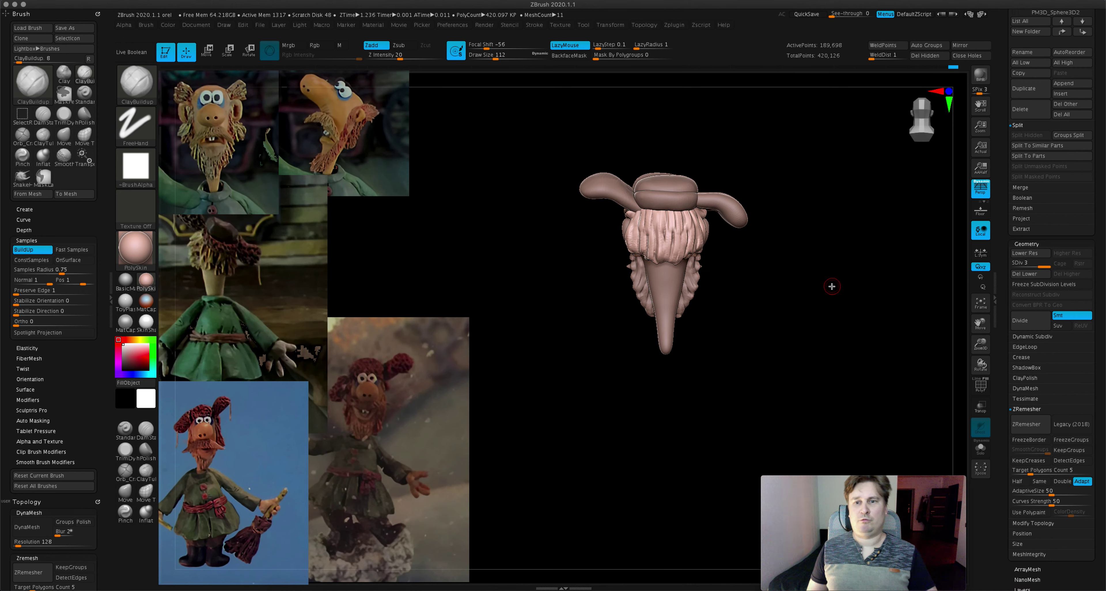
left_click_drag(830, 285, 826, 284)
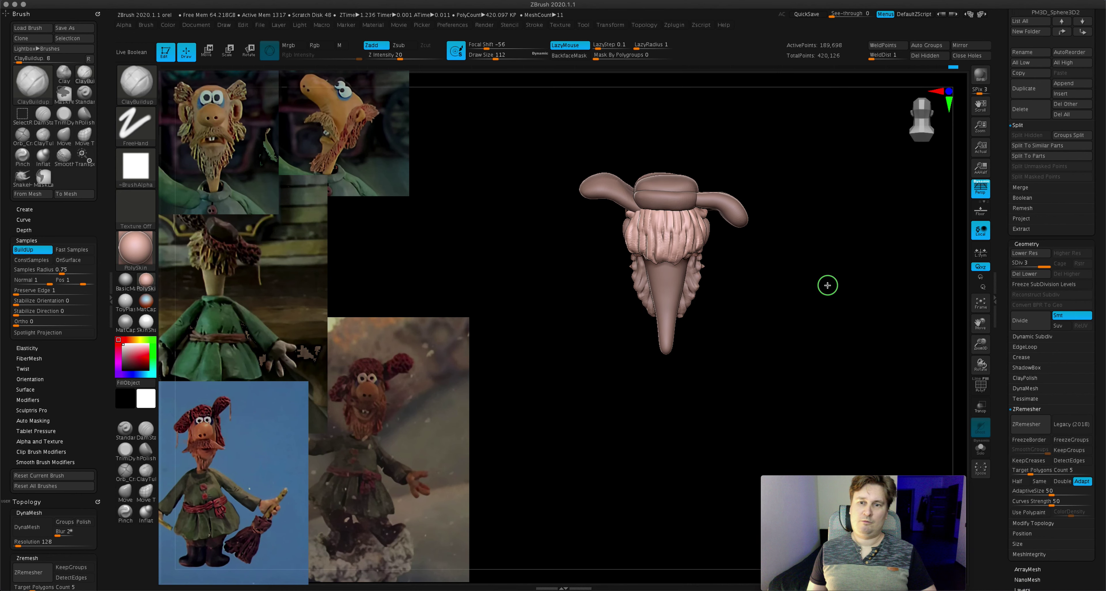
left_click(125, 491)
left_click_drag(504, 59, 636, 249)
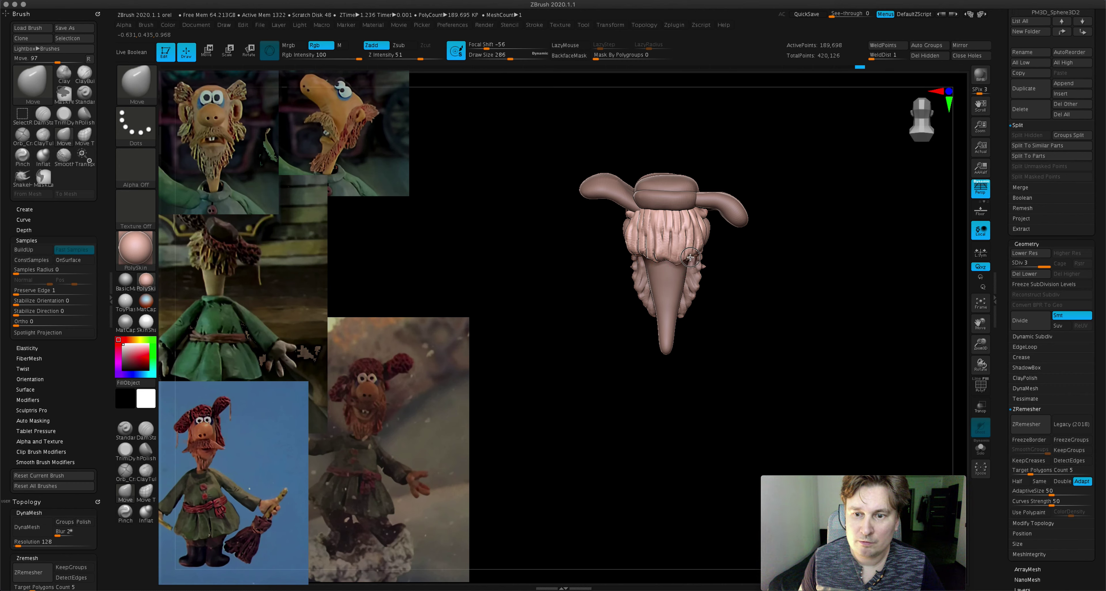
left_click_drag(981, 343, 957, 326)
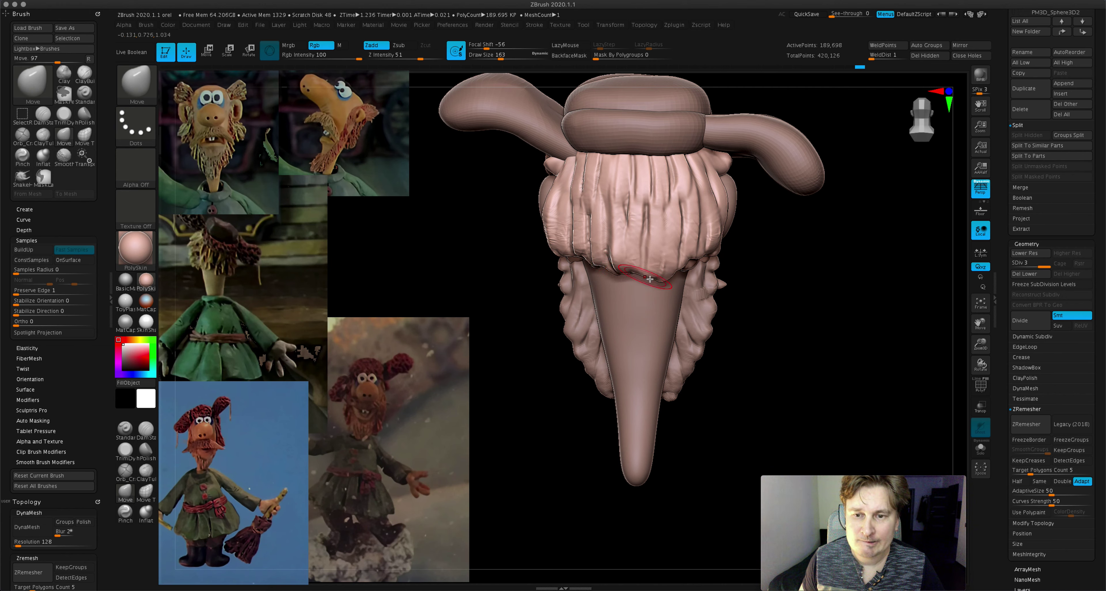
right_click_drag(637, 267, 633, 265)
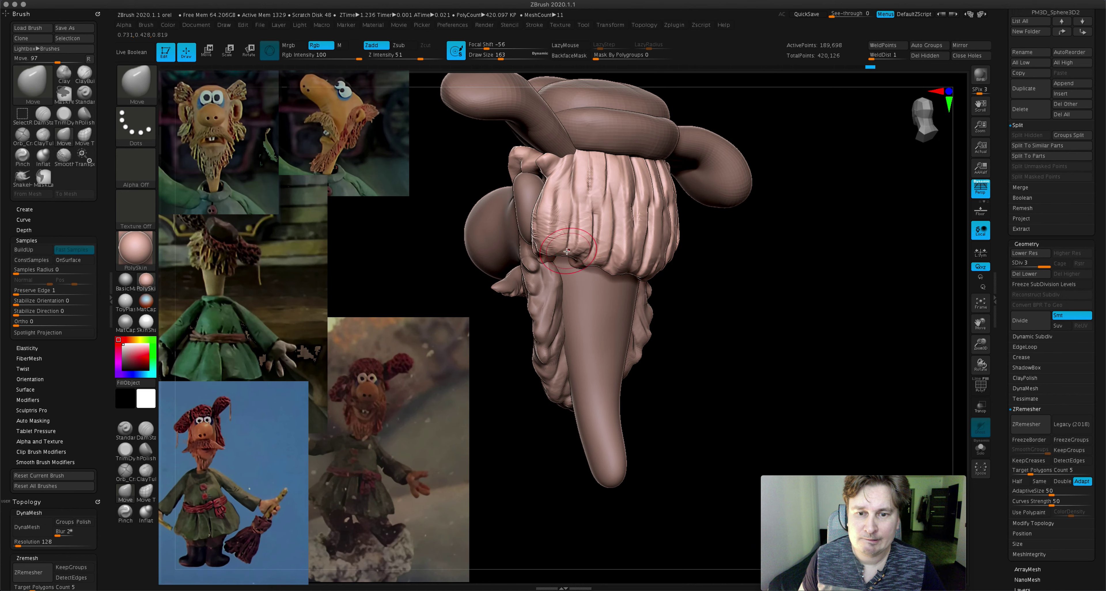
mouse_move(569, 251)
right_mouse_down()
mouse_move(536, 249)
mouse_move(563, 259)
mouse_move(557, 248)
right_mouse_up()
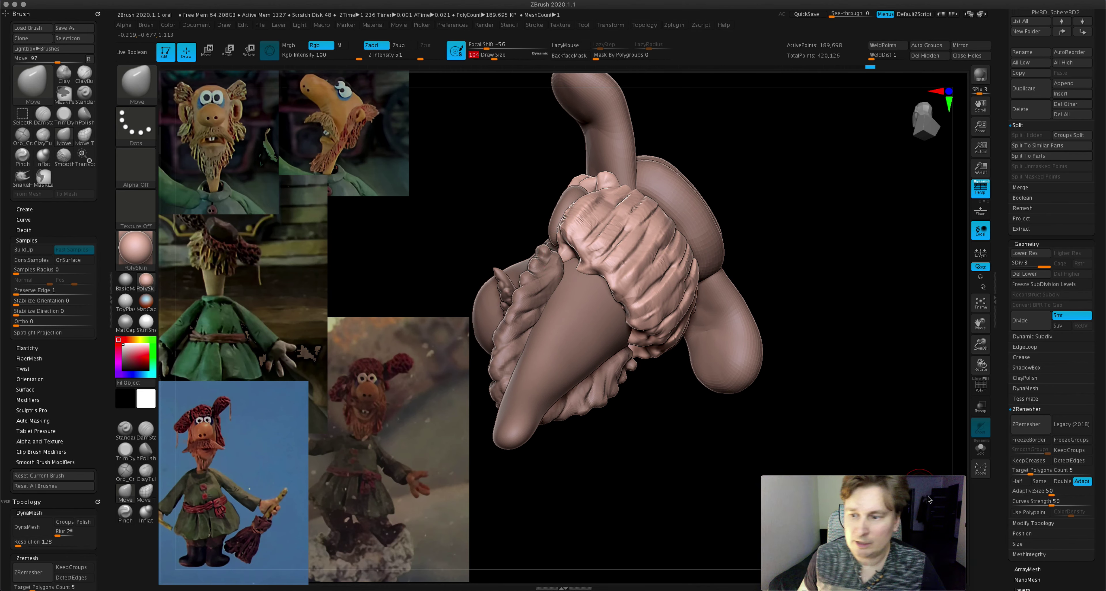
left_click(980, 456)
right_click_drag(624, 259, 560, 248)
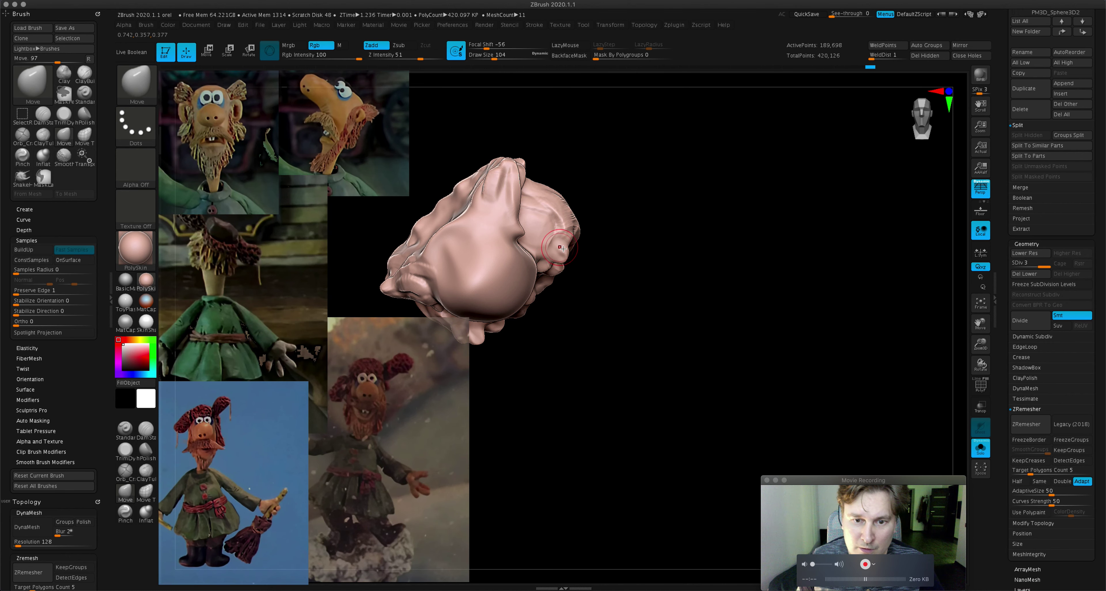
- Turn Solo off and orbit around the back hair with the full head shown
key("shift")
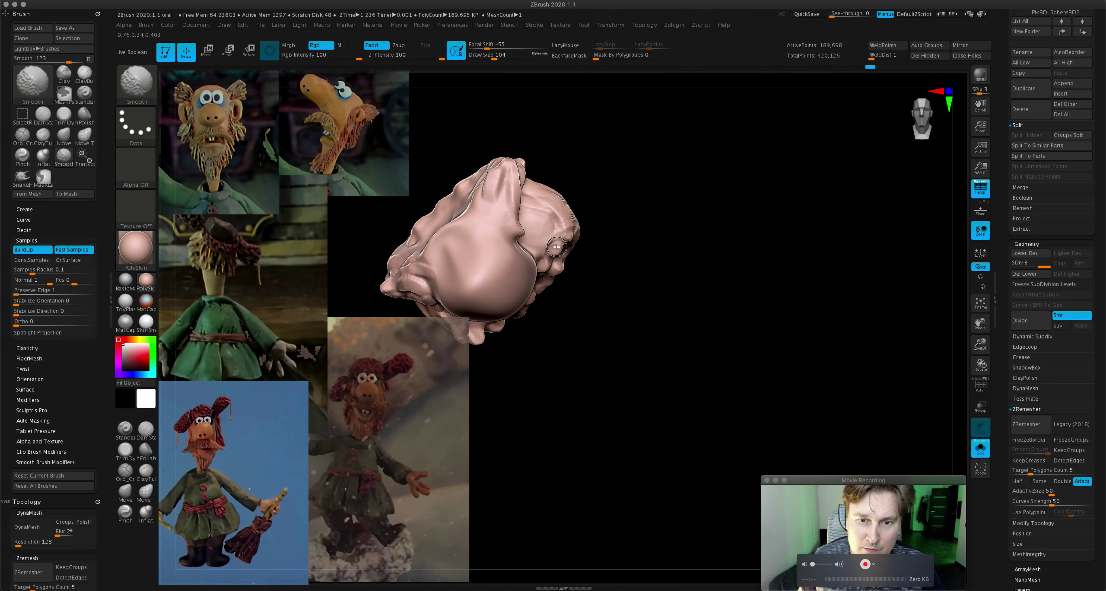
right_click_drag(550, 258, 790, 348)
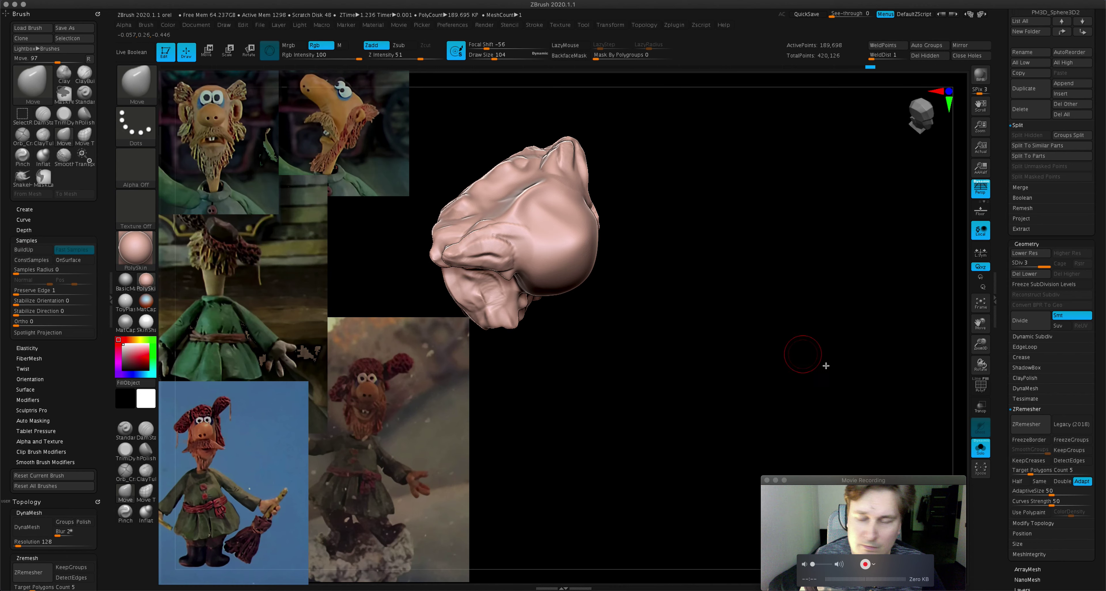
left_click(980, 447)
mouse_move(691, 259)
right_mouse_down()
mouse_move(593, 271)
mouse_move(425, 267)
right_mouse_up()
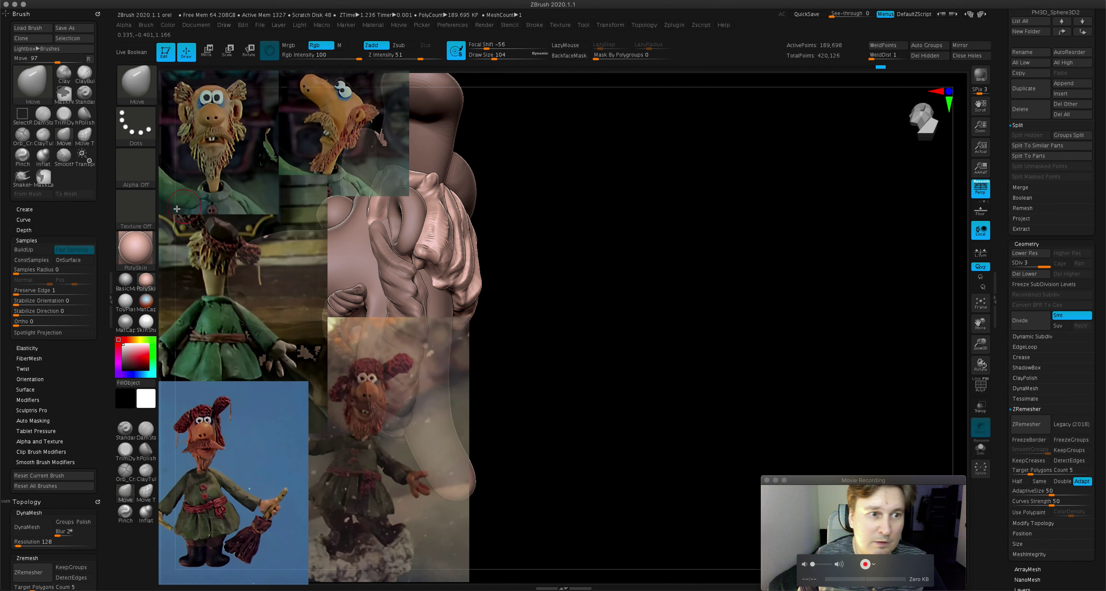
mouse_move(462, 225)
right_mouse_down()
mouse_move(424, 292)
mouse_move(428, 280)
mouse_move(406, 272)
right_mouse_up()
key("shift")
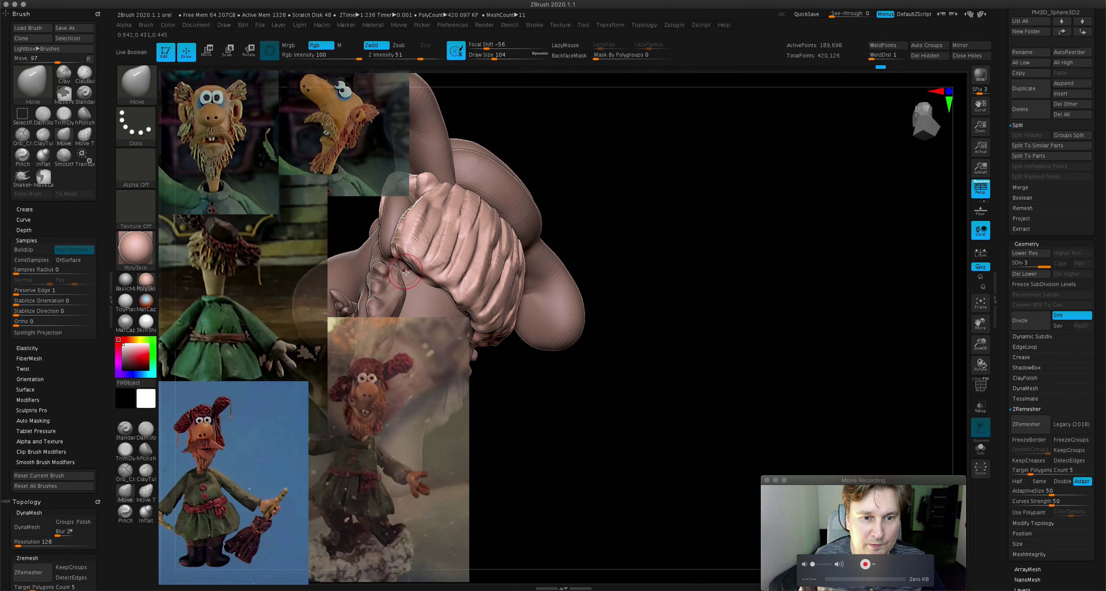
- Set the Move brush focal shift to 2 and enlarge the head in a front view
left_click_drag(487, 48, 510, 48)
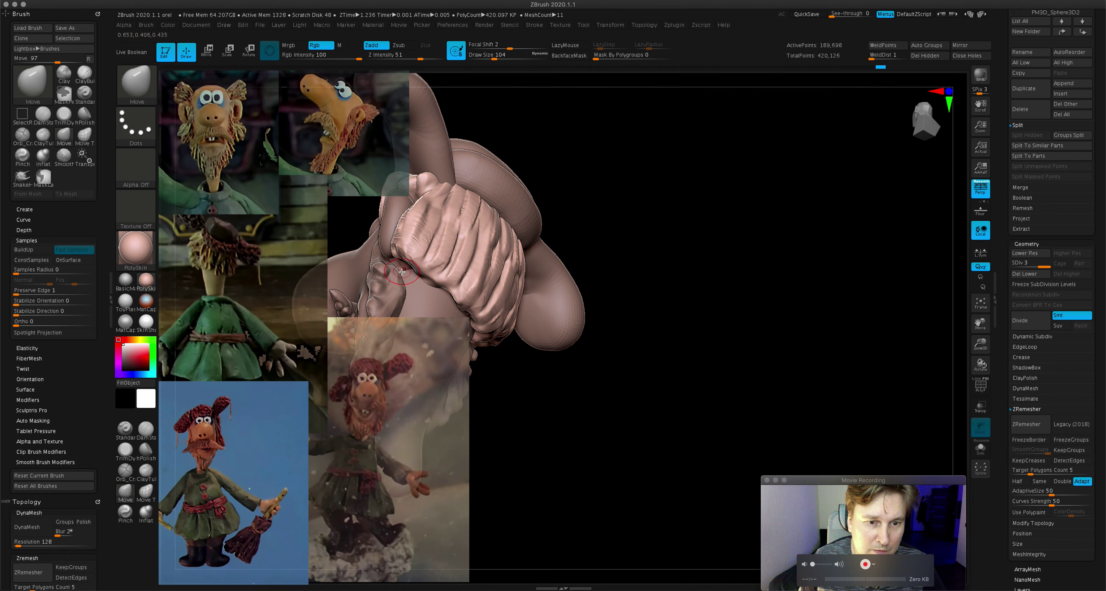
right_click_drag(427, 288, 461, 287)
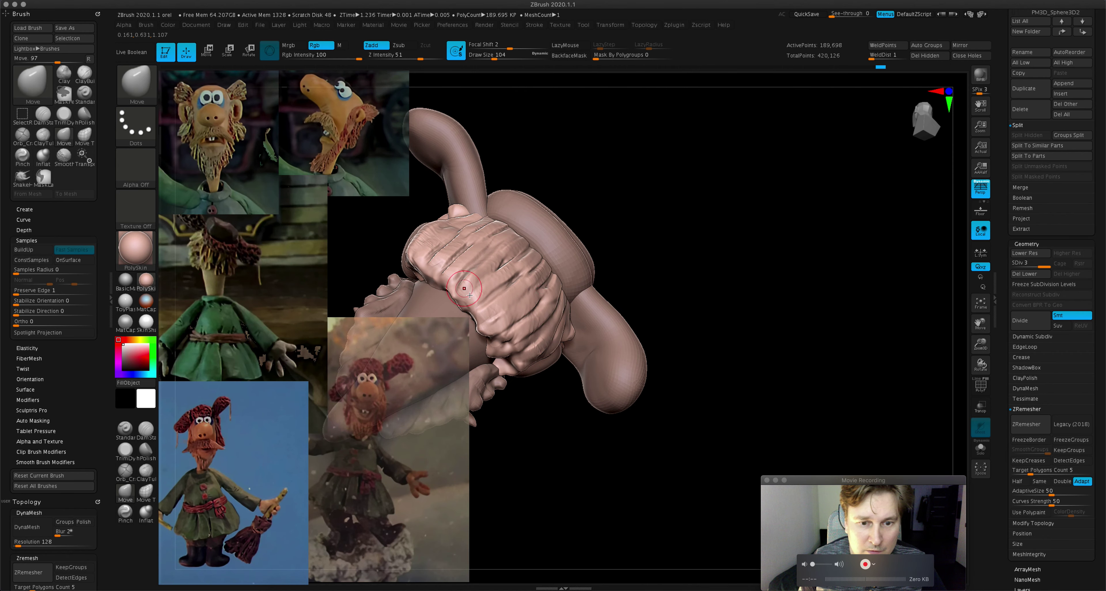
left_click_drag(980, 322, 1001, 317)
right_click_drag(816, 301, 630, 232)
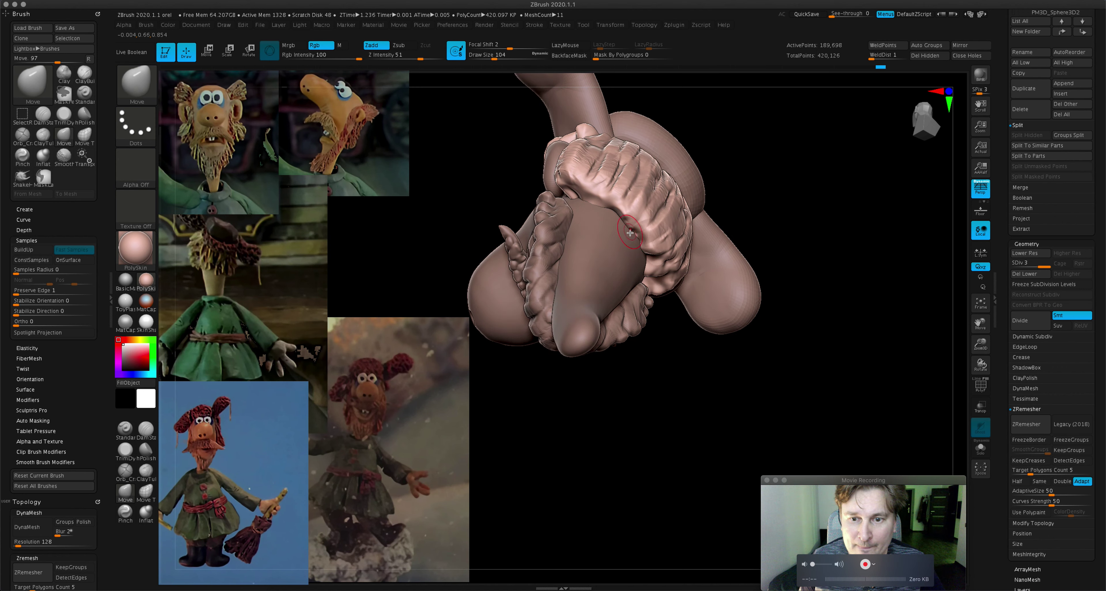
right_click_drag(630, 245, 669, 284)
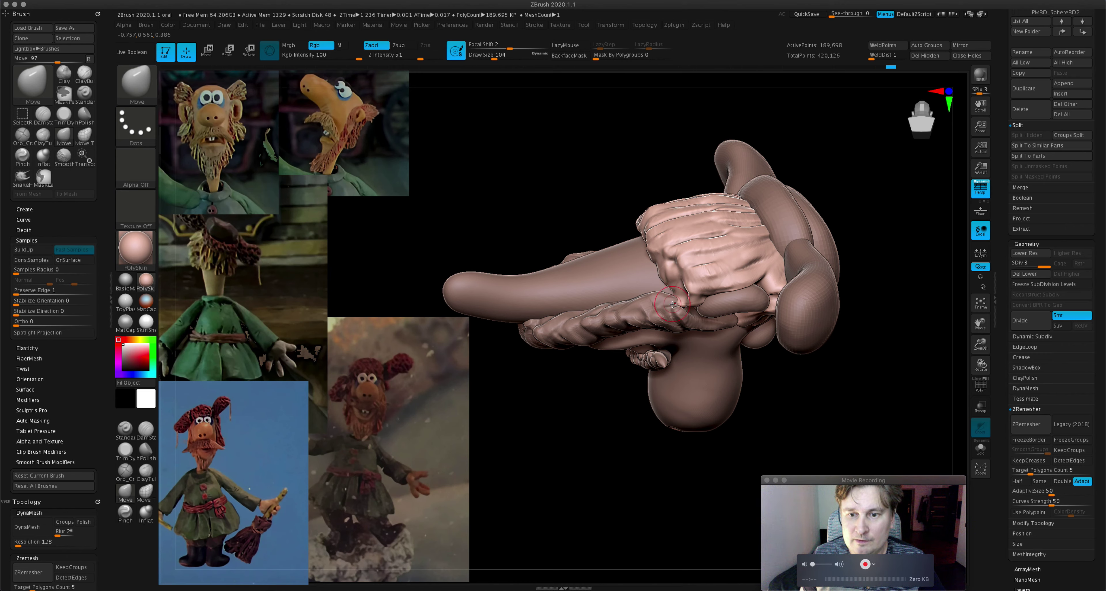
key("shift")
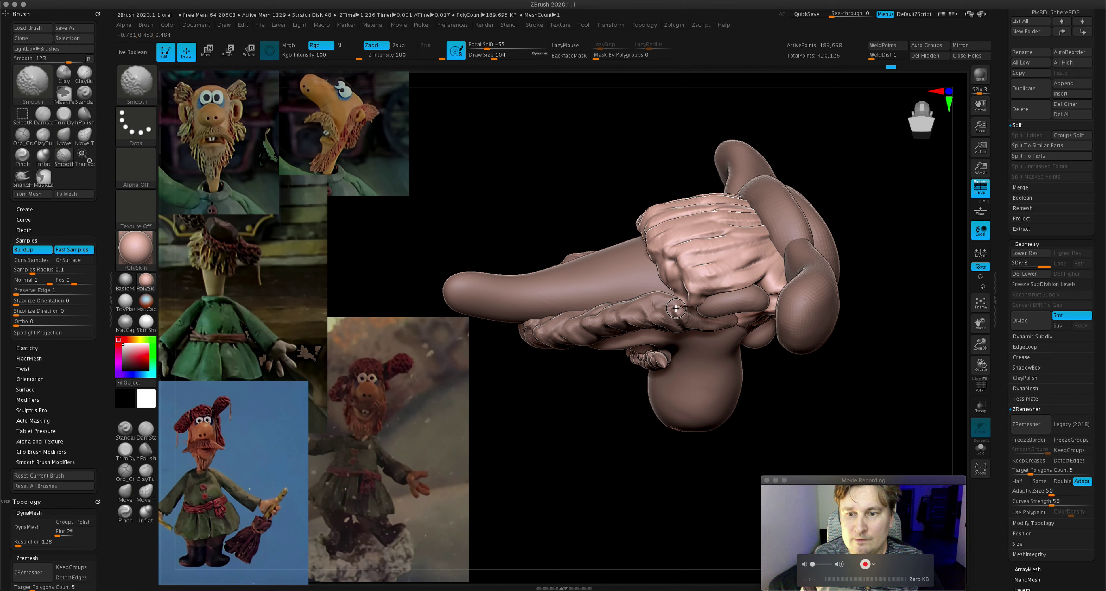
mouse_move(678, 309)
right_mouse_down()
mouse_move(835, 351)
mouse_move(806, 258)
mouse_move(824, 286)
mouse_move(863, 264)
right_mouse_up()
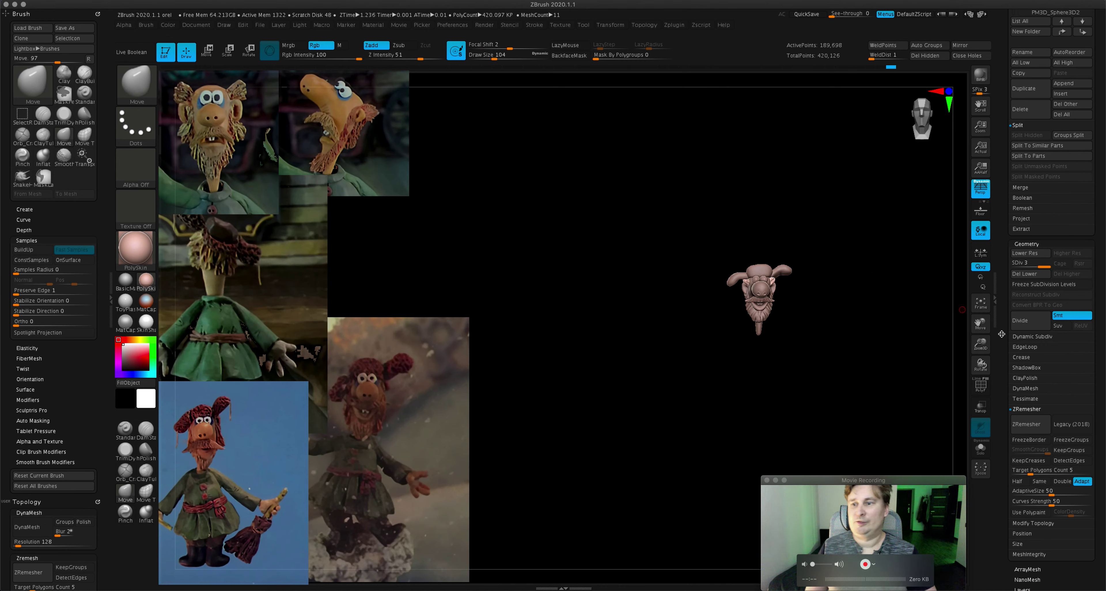
left_click_drag(979, 344, 1000, 358)
left_click_drag(980, 323, 900, 287)
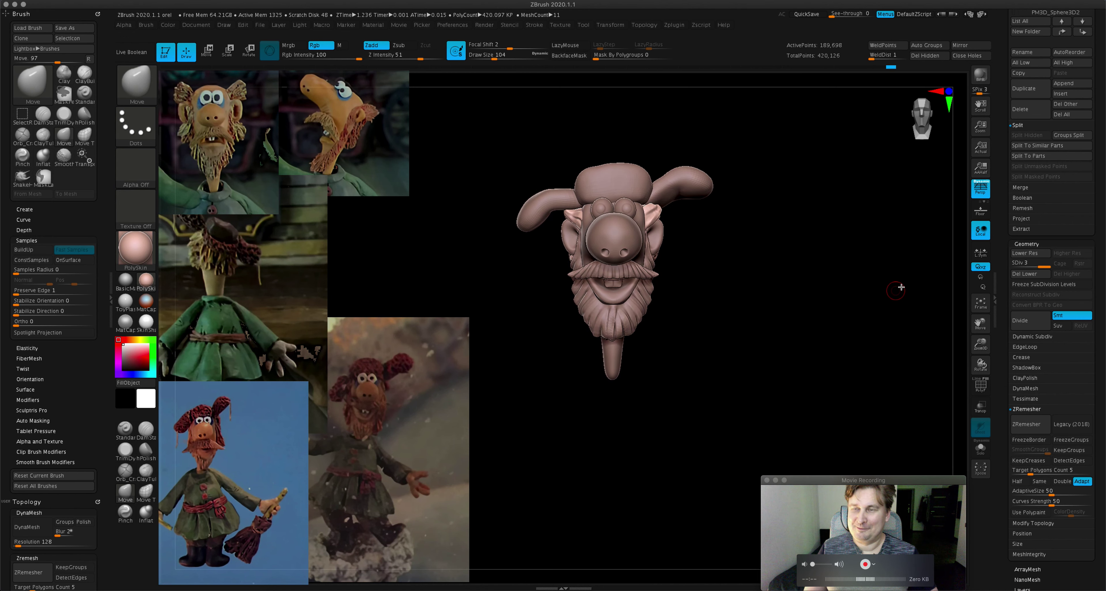
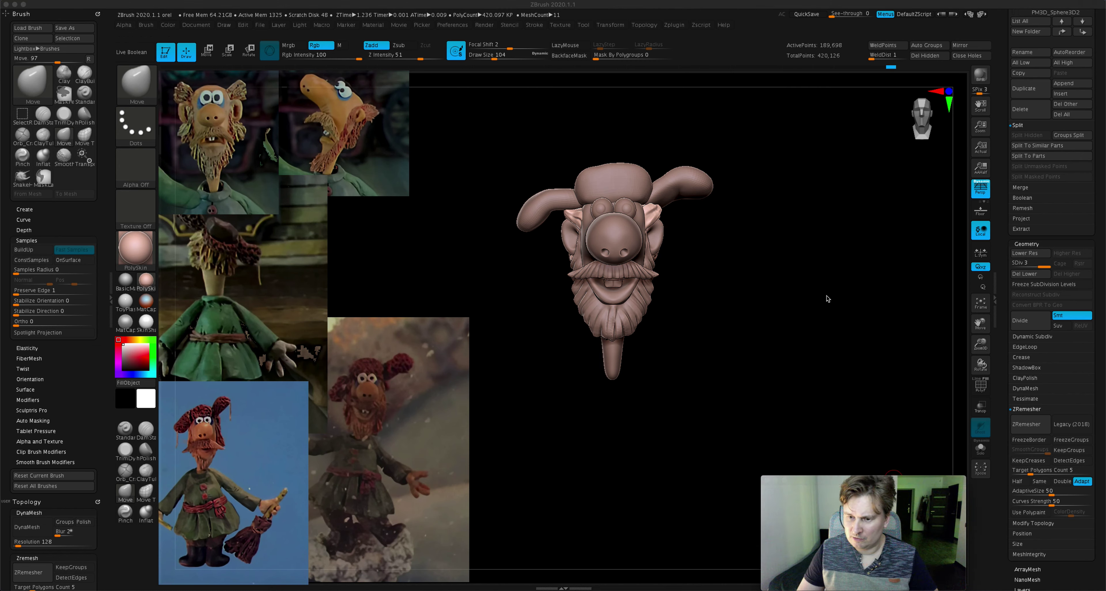
- Turn the head sideways and make the ear piece (PM3D_Sphere3D_2) the active SubTool
left_click_drag(729, 298, 727, 282)
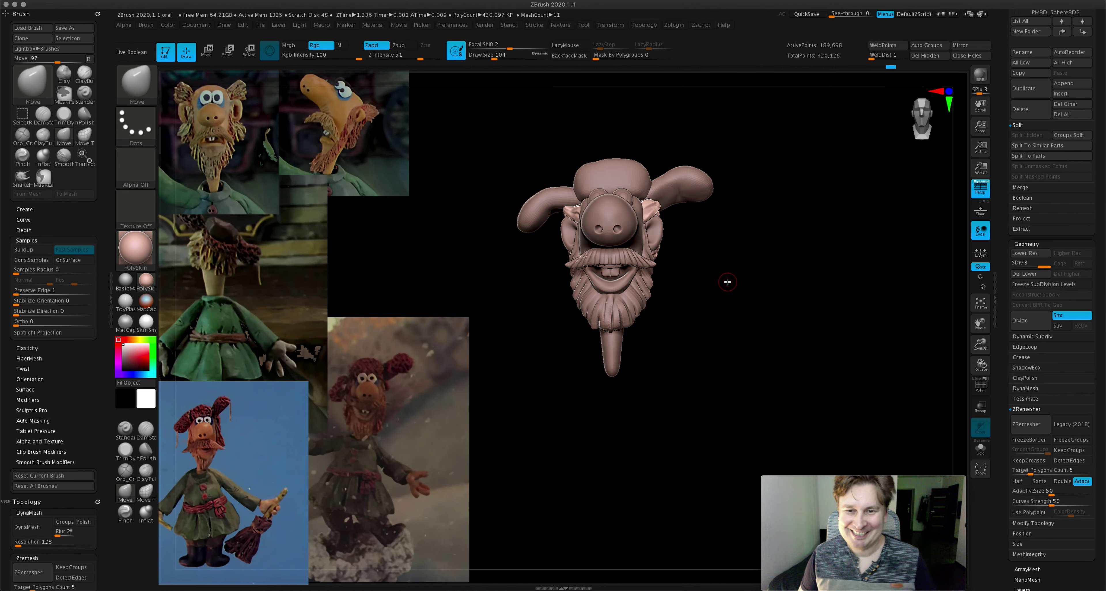
mouse_move(585, 141)
left_mouse_down()
mouse_move(686, 240)
mouse_move(649, 243)
mouse_move(700, 256)
mouse_move(703, 246)
mouse_move(594, 191)
left_mouse_up()
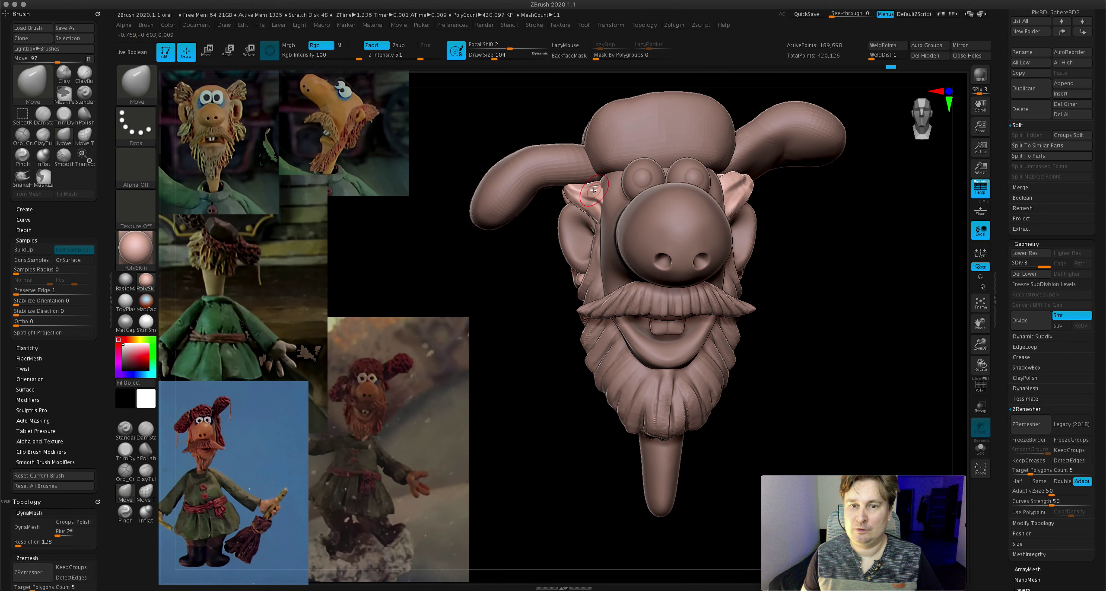
left_click(748, 232, "alt")
right_click_drag(748, 232, 740, 220)
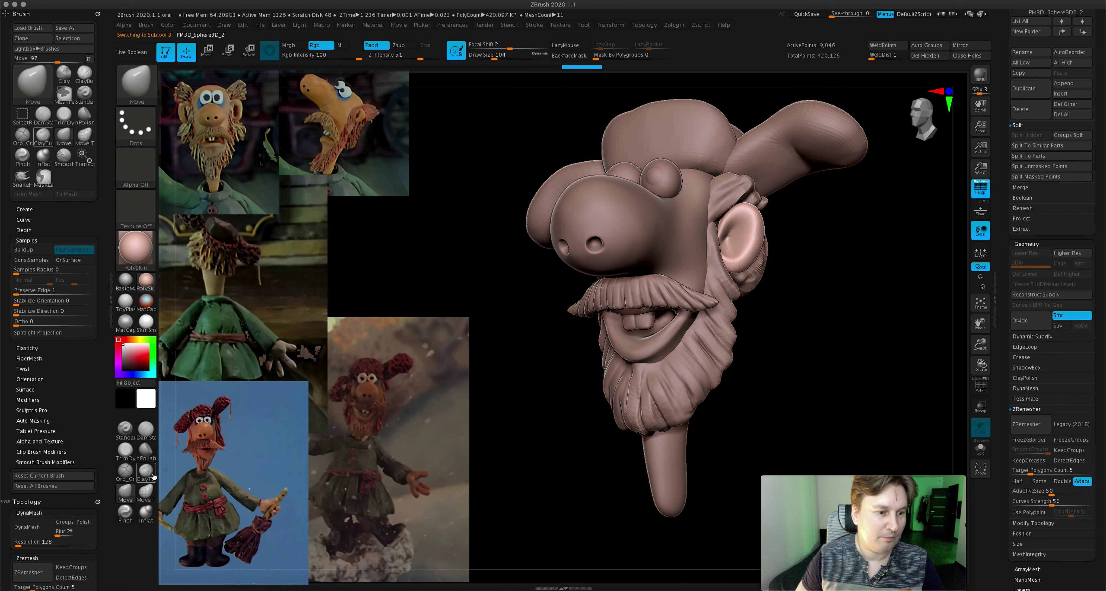
- Pick the ClayTubes brush, solo the ears, and enable BackfaceMask
left_click(146, 471)
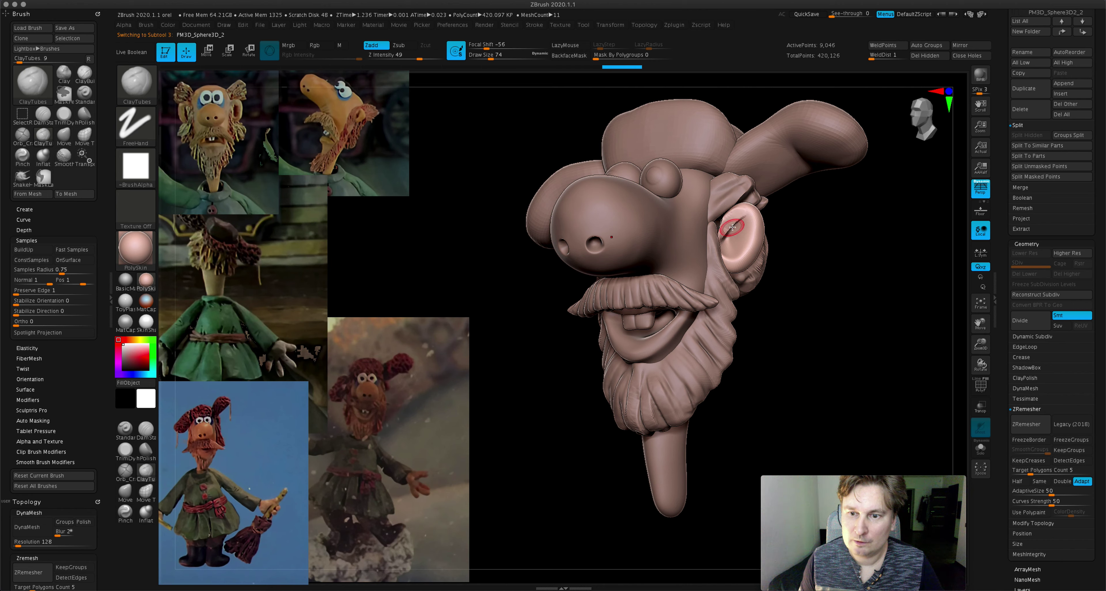
key("shift+ctrl+s")
mouse_move(777, 239)
left_mouse_down()
mouse_move(730, 213)
mouse_move(752, 218)
left_mouse_up()
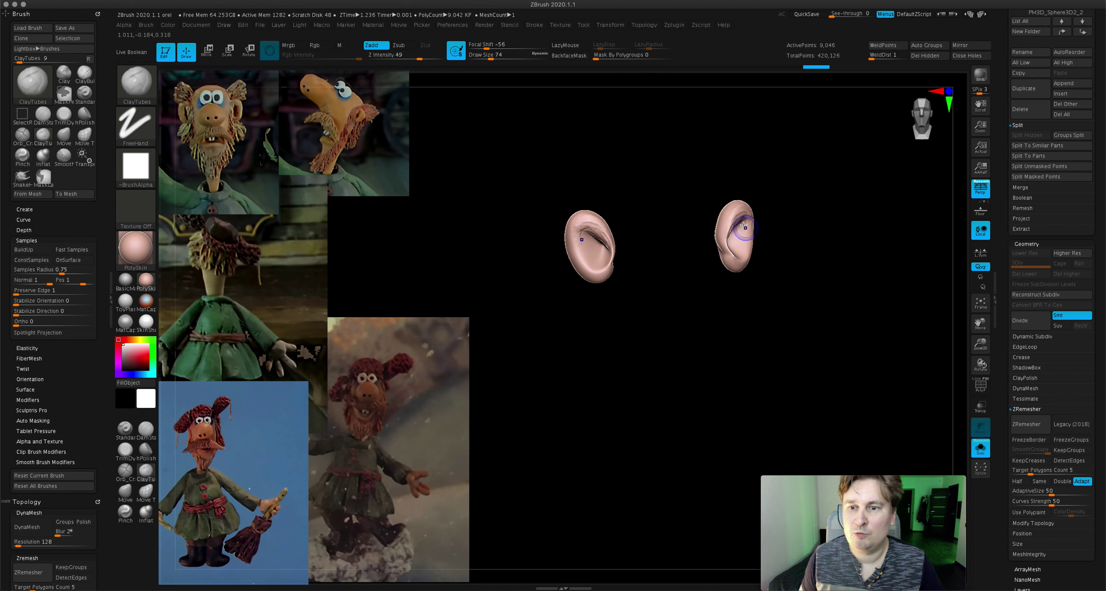
left_click_drag(717, 233, 704, 261, "shift")
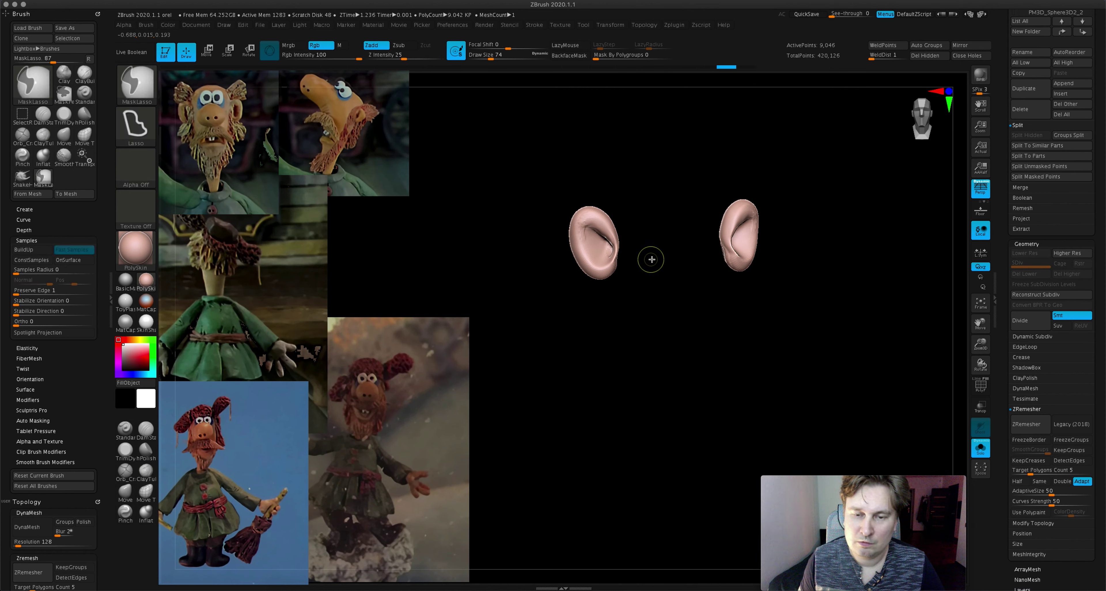
left_click(569, 55)
- Build up the inner ear hollows with clay, smooth them, and undo the last stroke
left_click_drag(680, 169, 732, 239)
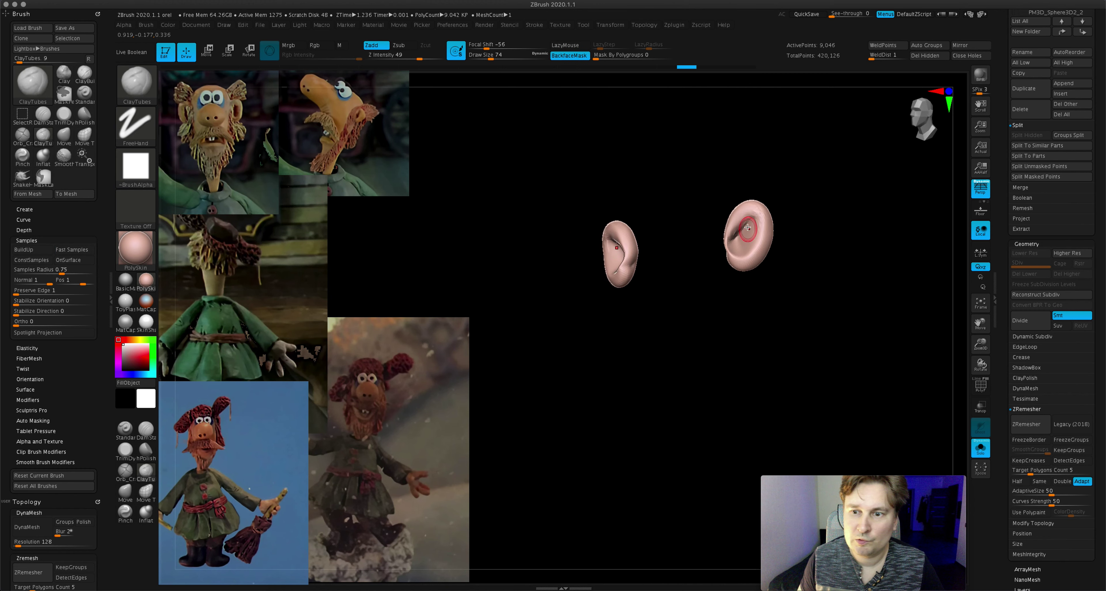
right_click_drag(742, 249, 743, 263)
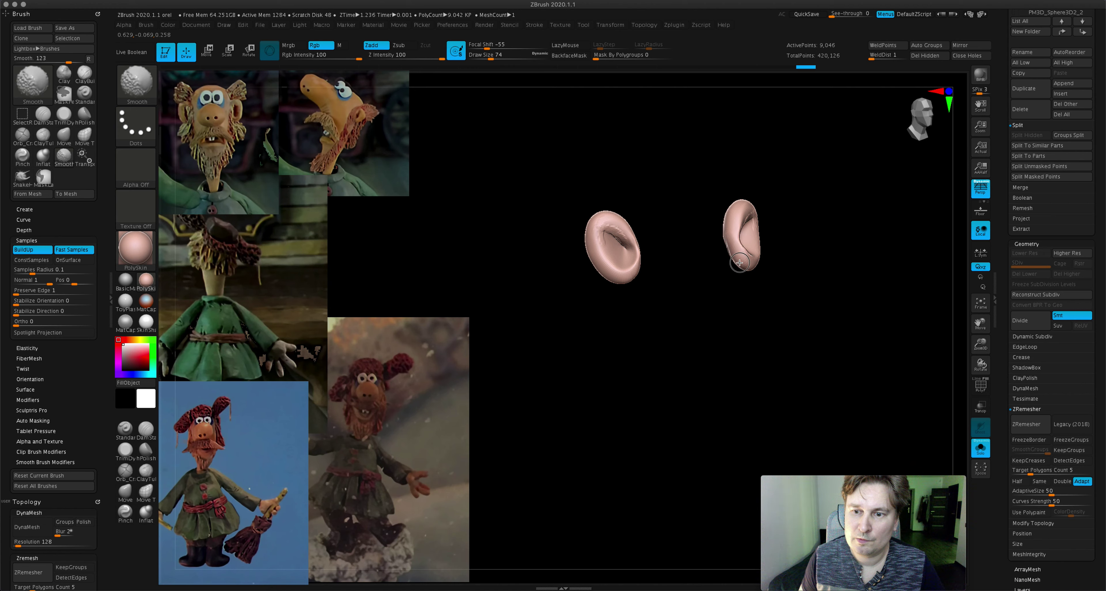
right_click_drag(765, 256, 756, 219, "shift")
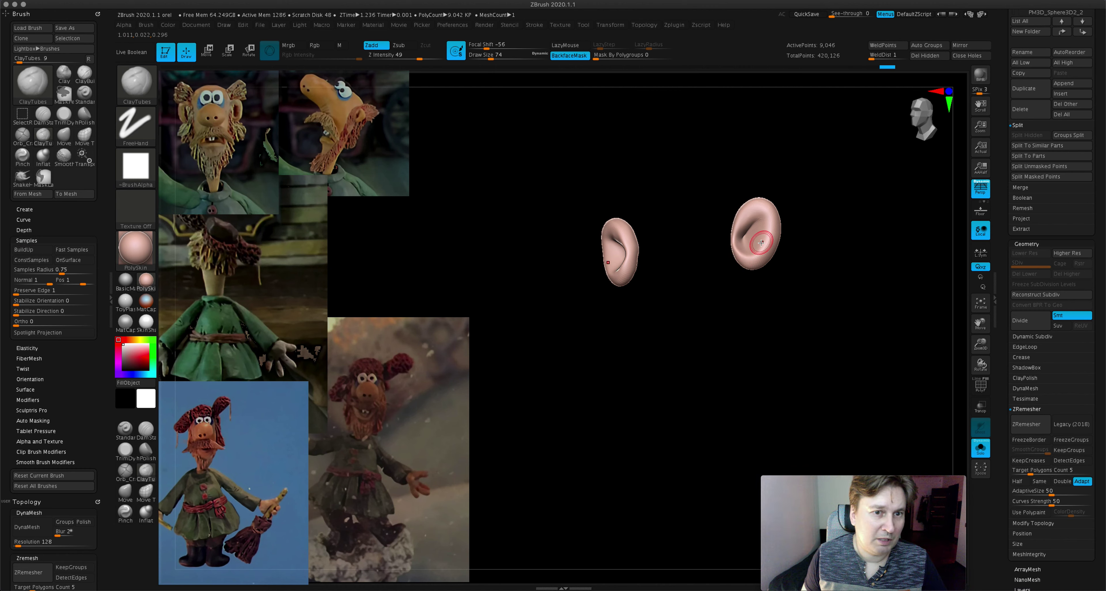
mouse_move(775, 220)
right_mouse_down()
mouse_move(728, 222)
mouse_move(764, 213)
right_mouse_up()
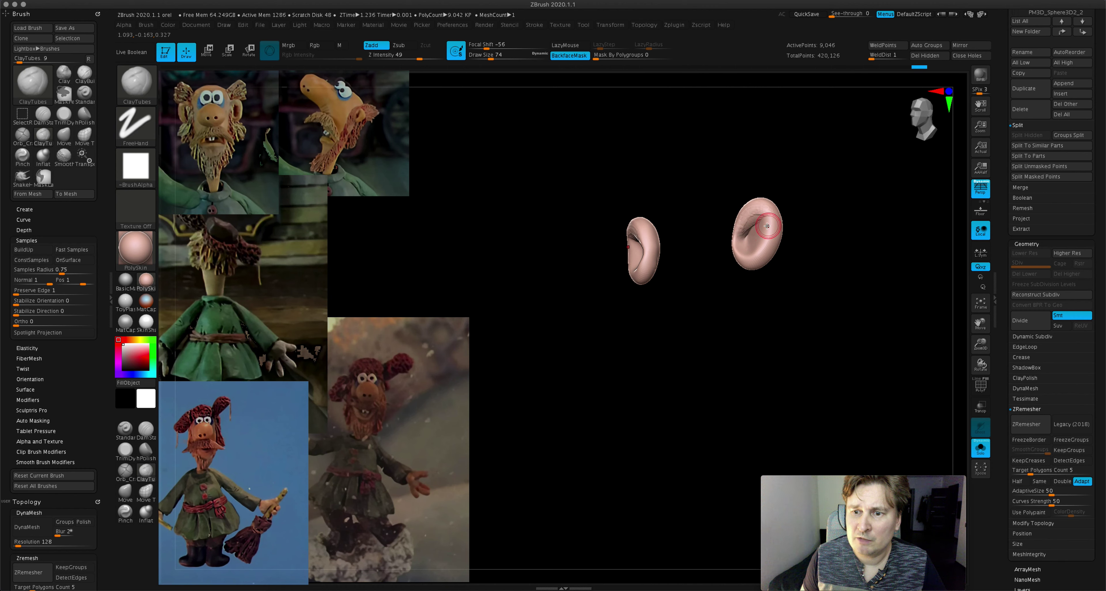
key("shift")
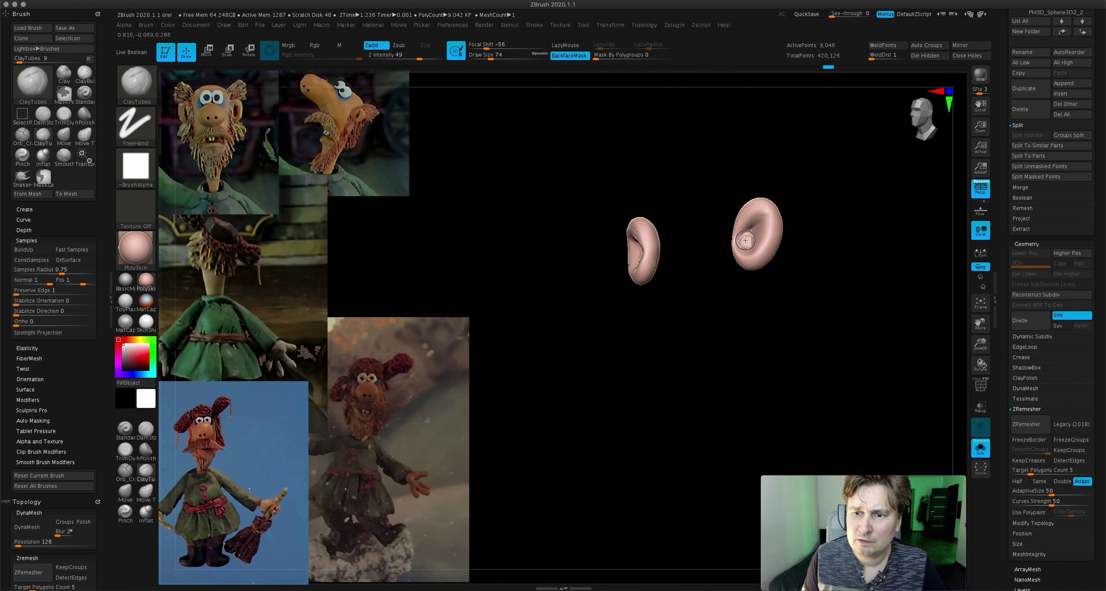
key("shift")
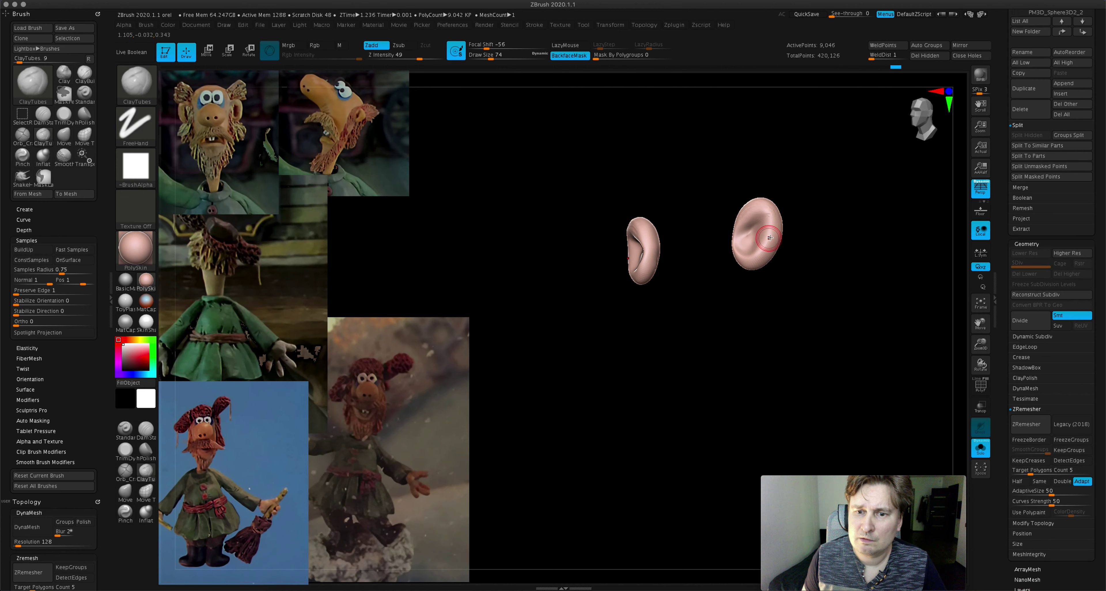
left_click_drag(748, 240, 785, 245, "shift")
key("ctrl")
key("ctrl+z")
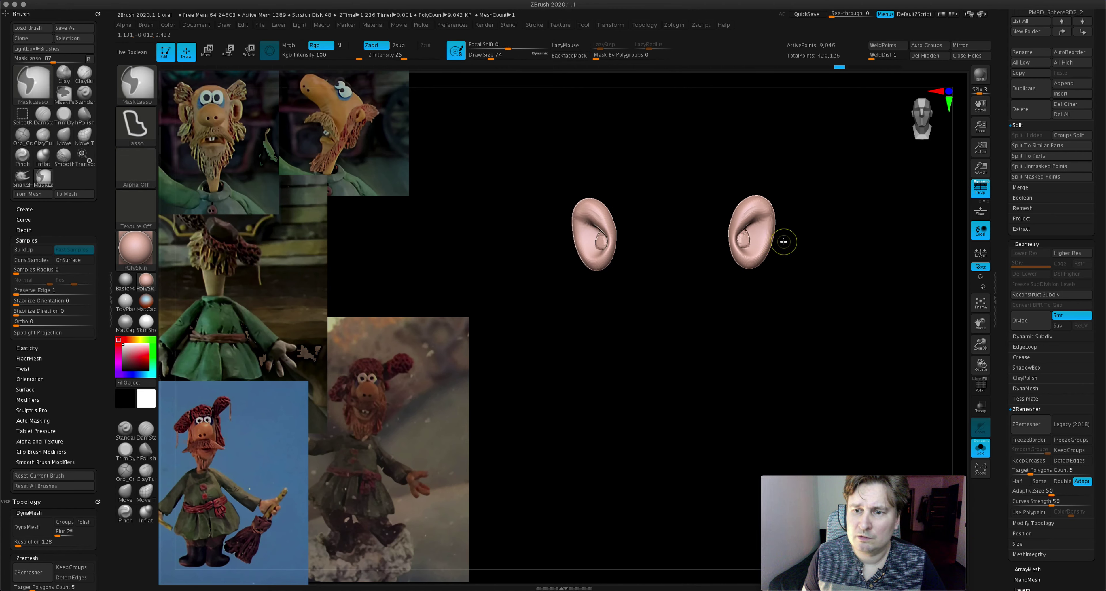
- Undo two more ear sculpt steps and ZRemesh the ear
key("ctrl+z")
key("ctrl+z")
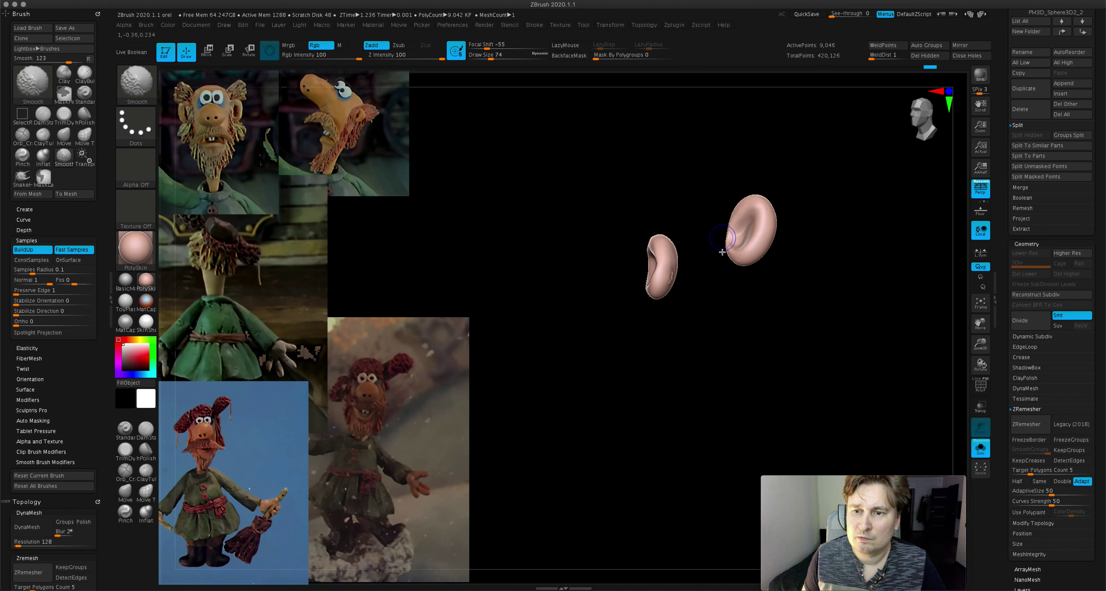
key("ctrl+z")
left_click(1026, 423)
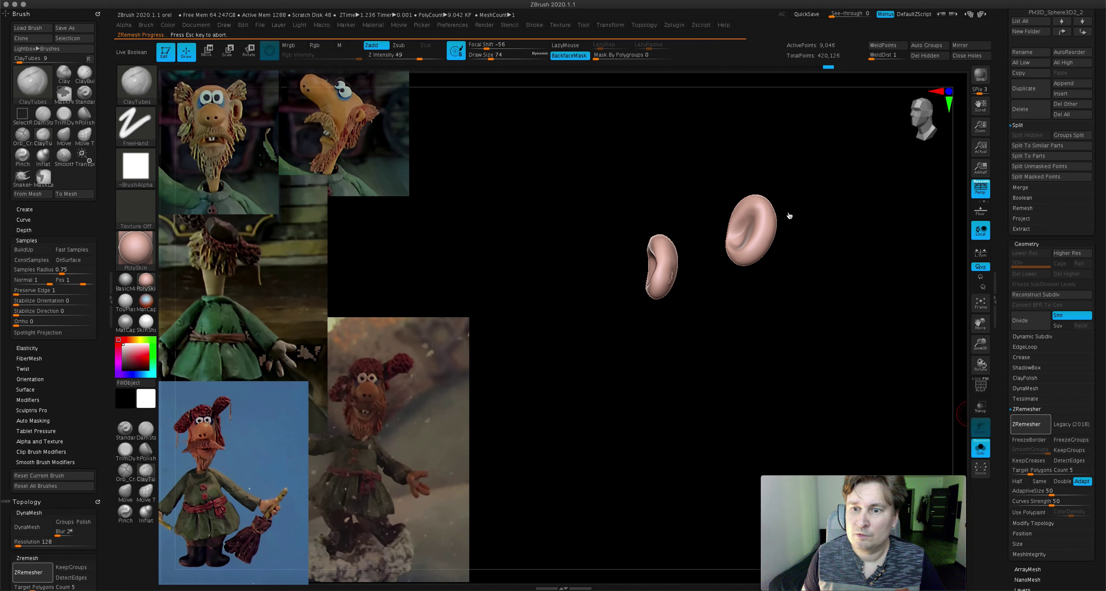
- Test a groove on the upper ear, undo it, and turn Solo off to show the full head
key("shift")
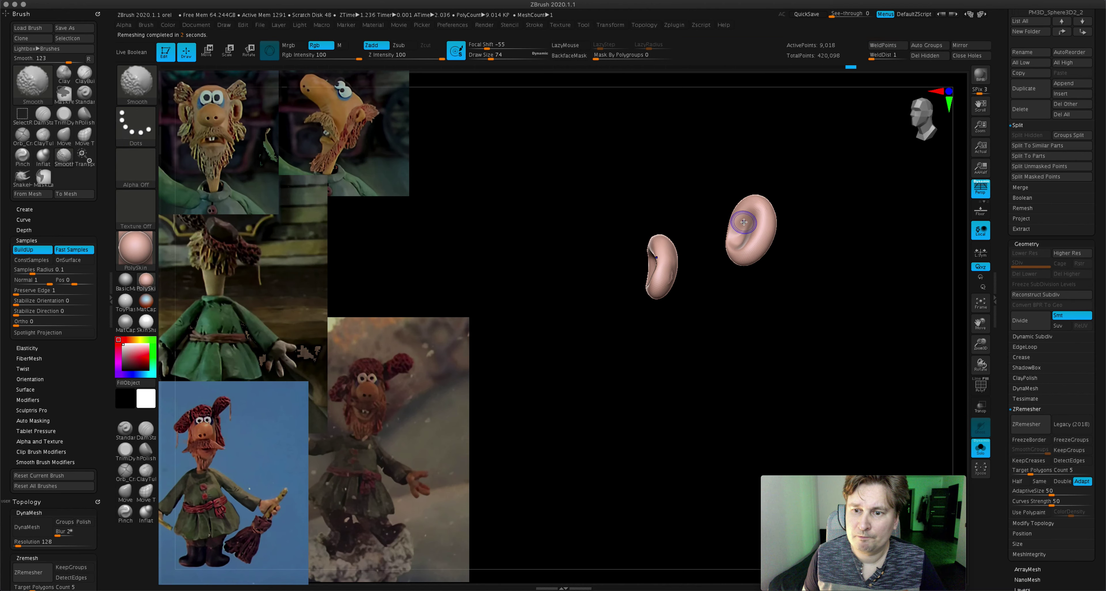
left_click_drag(732, 224, 738, 217)
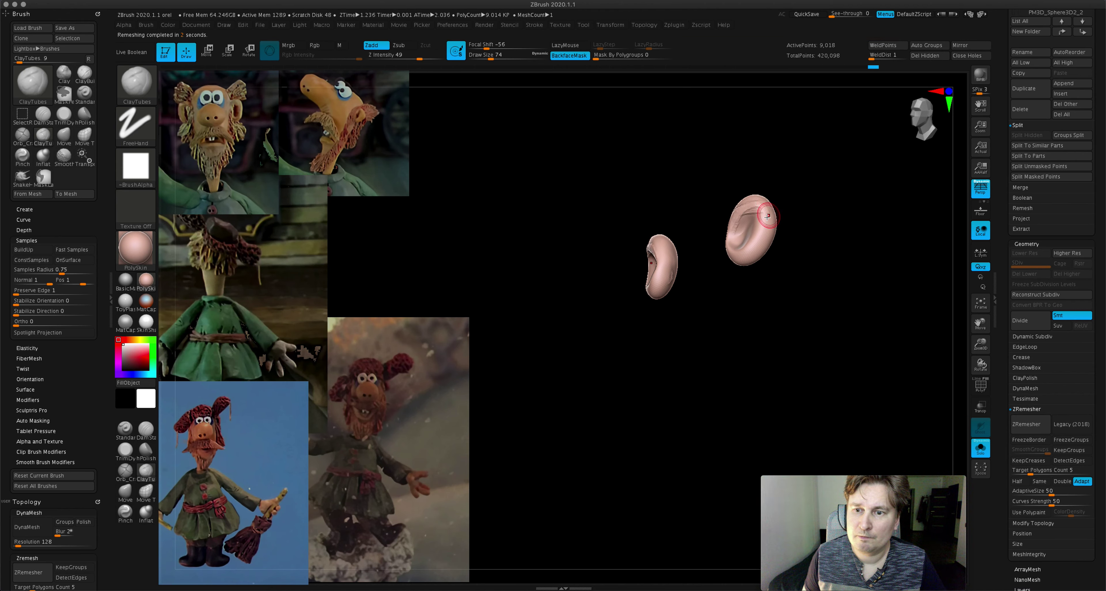
key("ctrl+z")
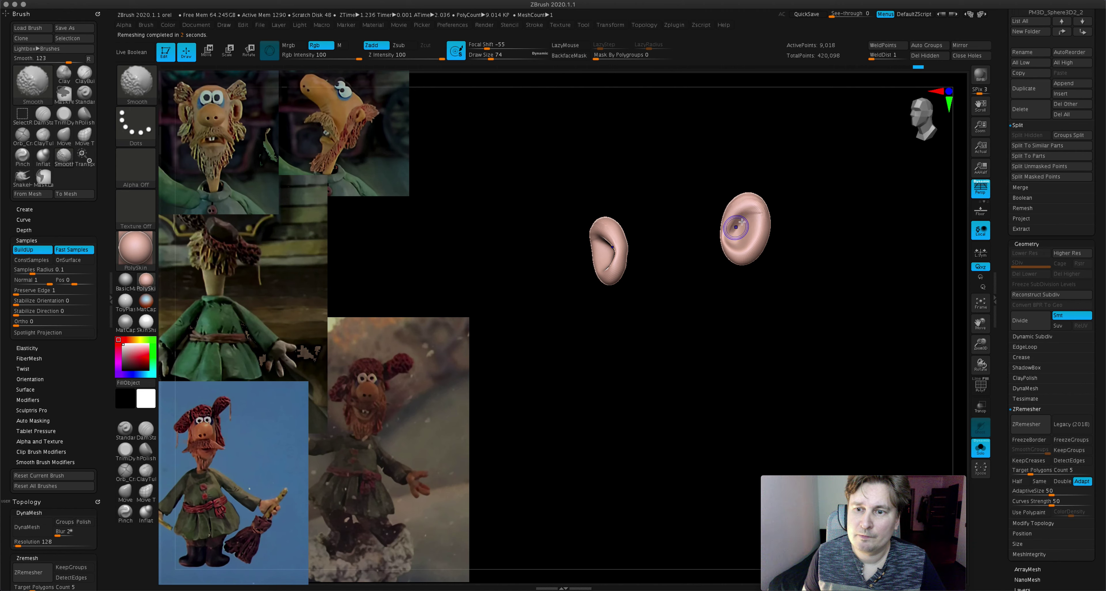
left_click_drag(761, 233, 691, 230)
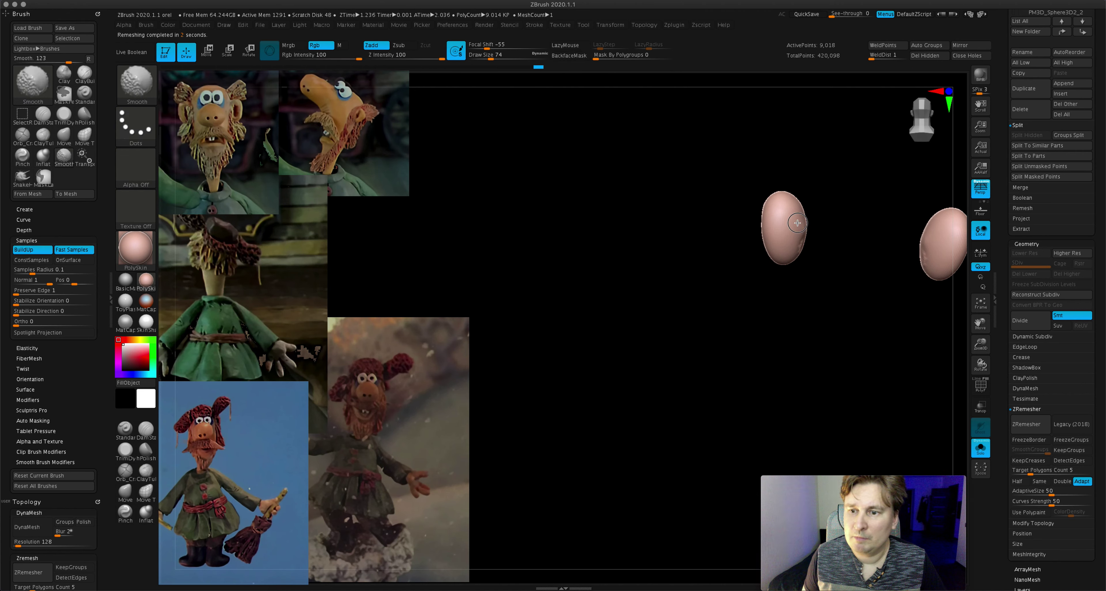
key("ctrl+shift+z")
key("ctrl+shift+f")
right_click_drag(886, 318, 918, 320)
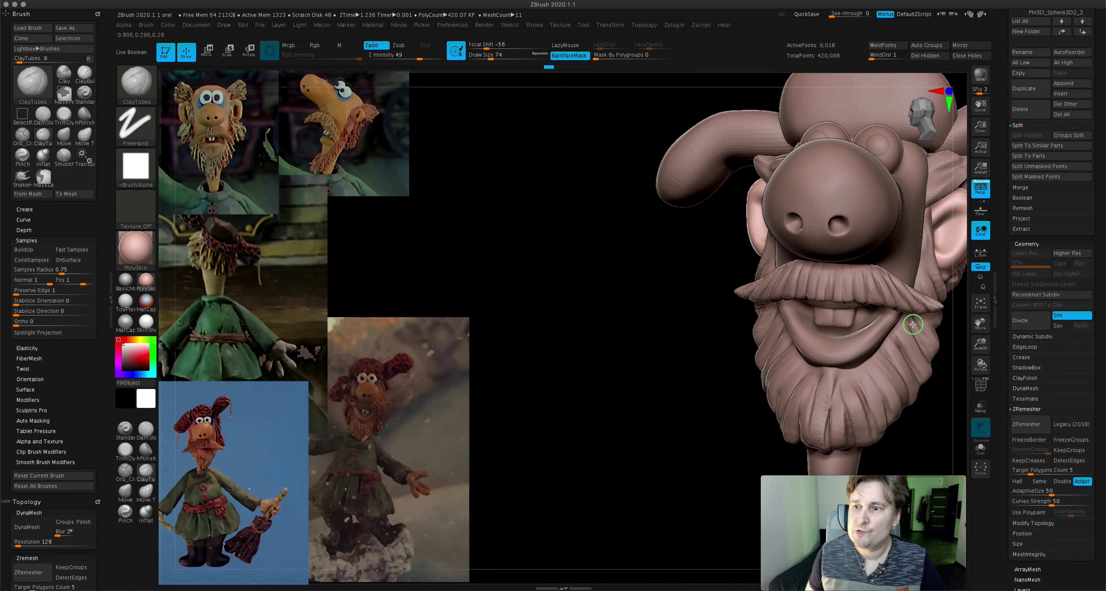
- Recentre the full head and make the hat (SubTool 11, PM3D_Sphere3D2) active
mouse_move(980, 343)
left_mouse_down()
mouse_move(980, 326)
mouse_move(802, 321)
mouse_move(848, 326)
left_mouse_up()
left_click_drag(797, 300, 809, 309)
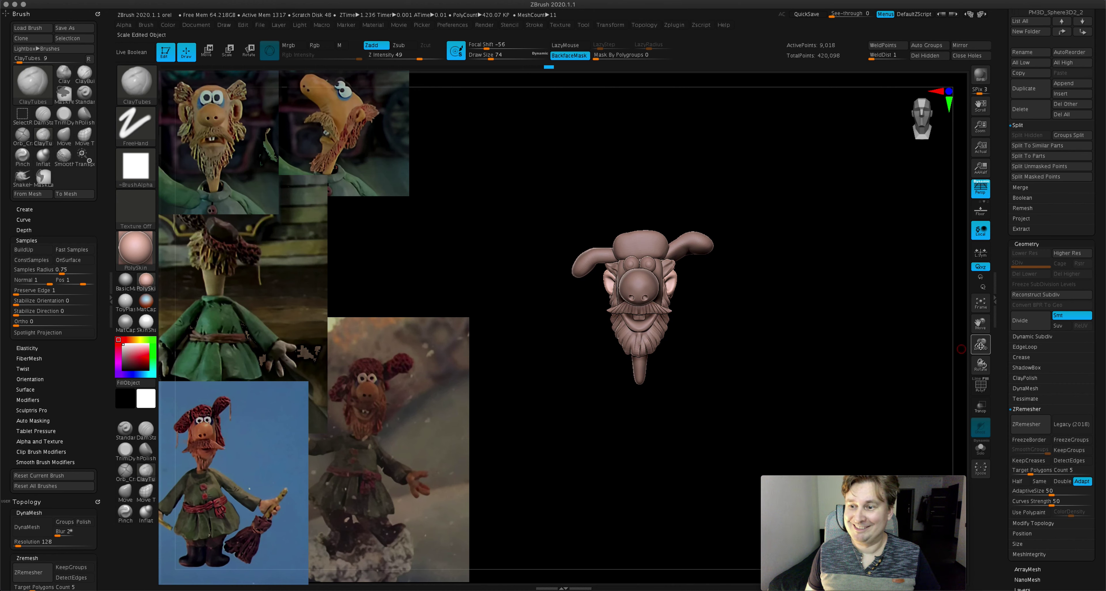
left_click_drag(980, 344, 966, 364)
left_click(645, 191, "alt")
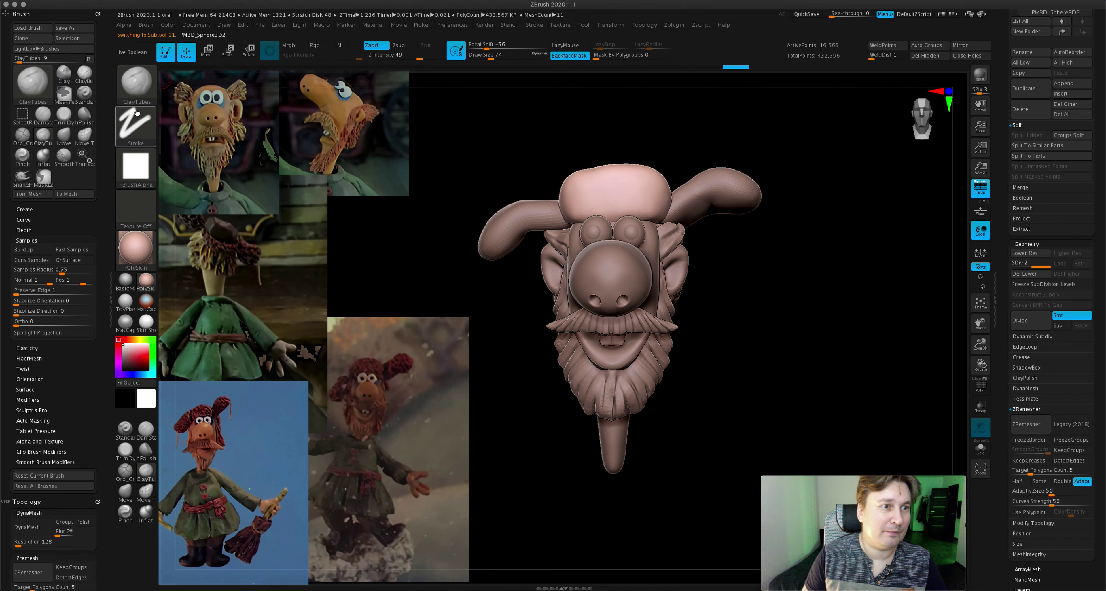
- Set up the Standard brush with Alpha 08 and the DragRect stroke
left_click(125, 428)
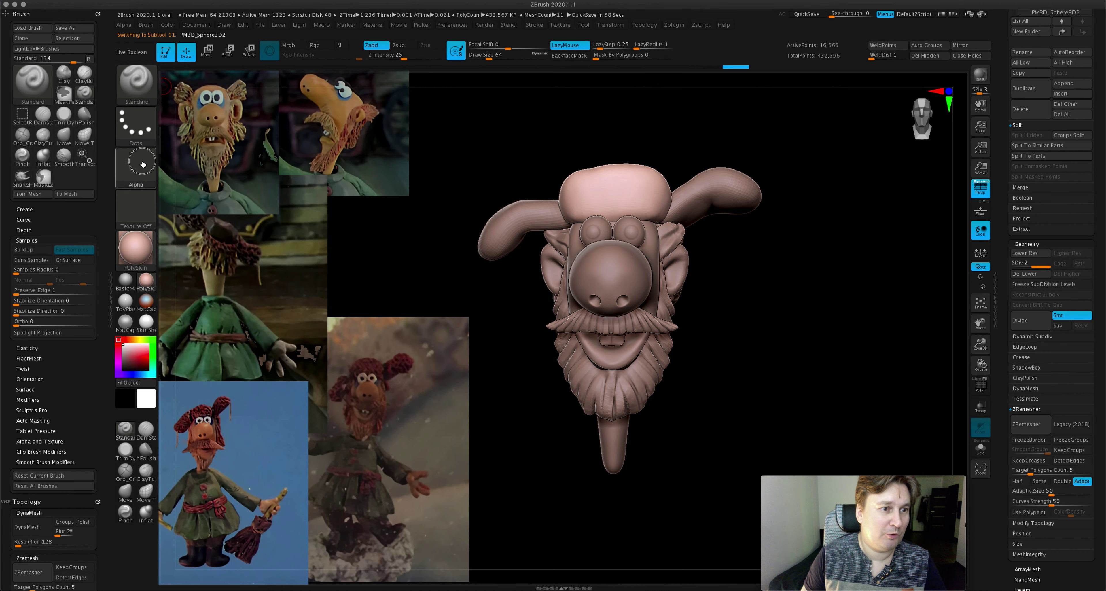
left_click(143, 165)
left_click(562, 292)
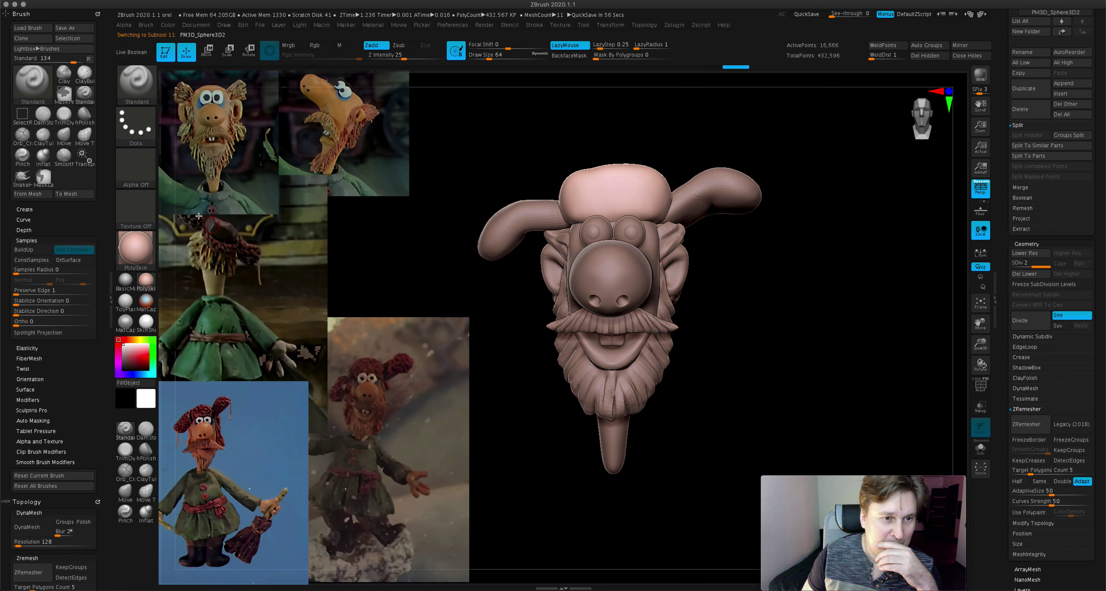
left_click(136, 168)
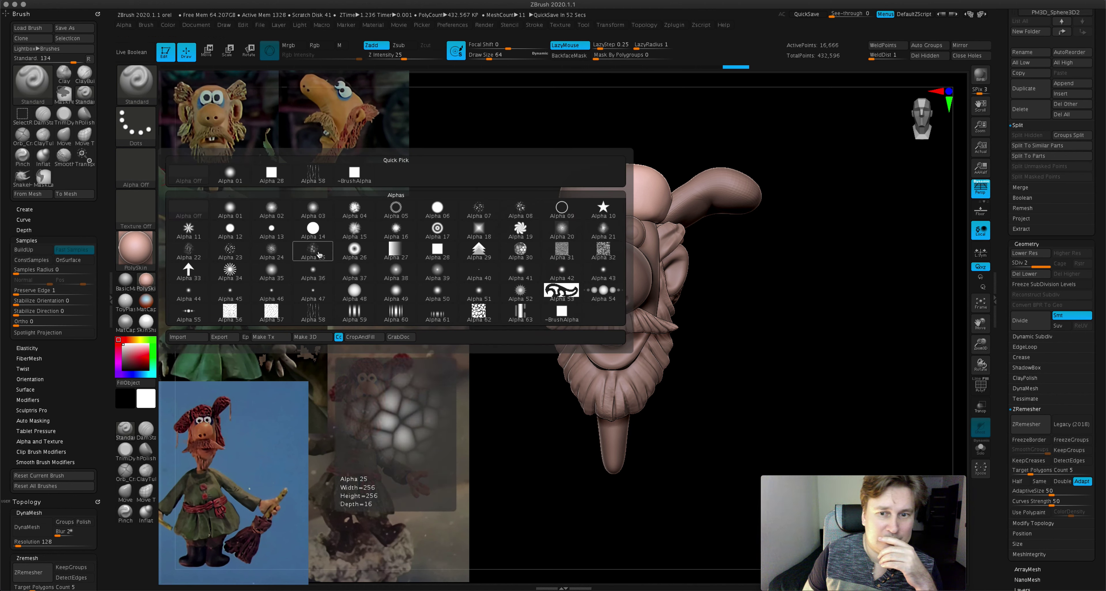
mouse_move(519, 209)
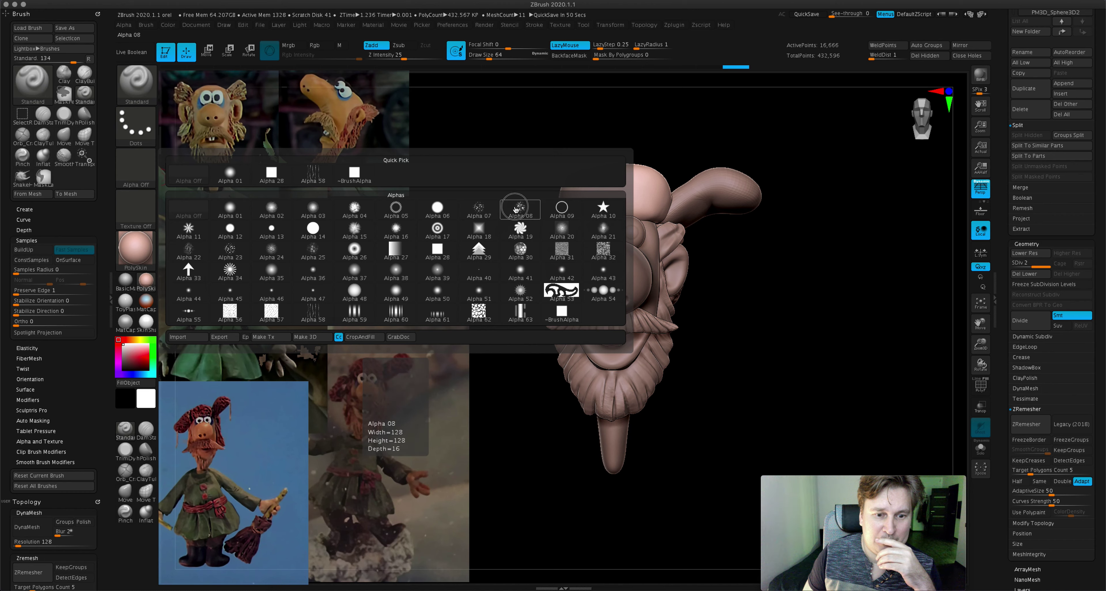
left_click(518, 208)
left_click(144, 127)
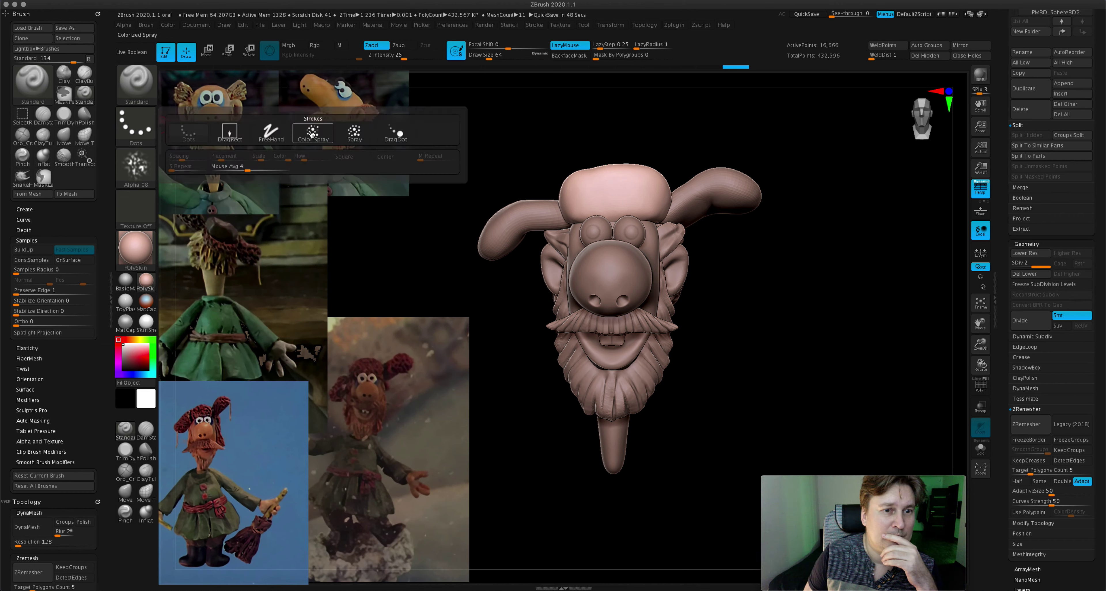
left_click(230, 131)
- Undo a trial stamp, set Draw Size 132 and Z Intensity 44, and subdivide the hat
left_click_drag(613, 200, 692, 218)
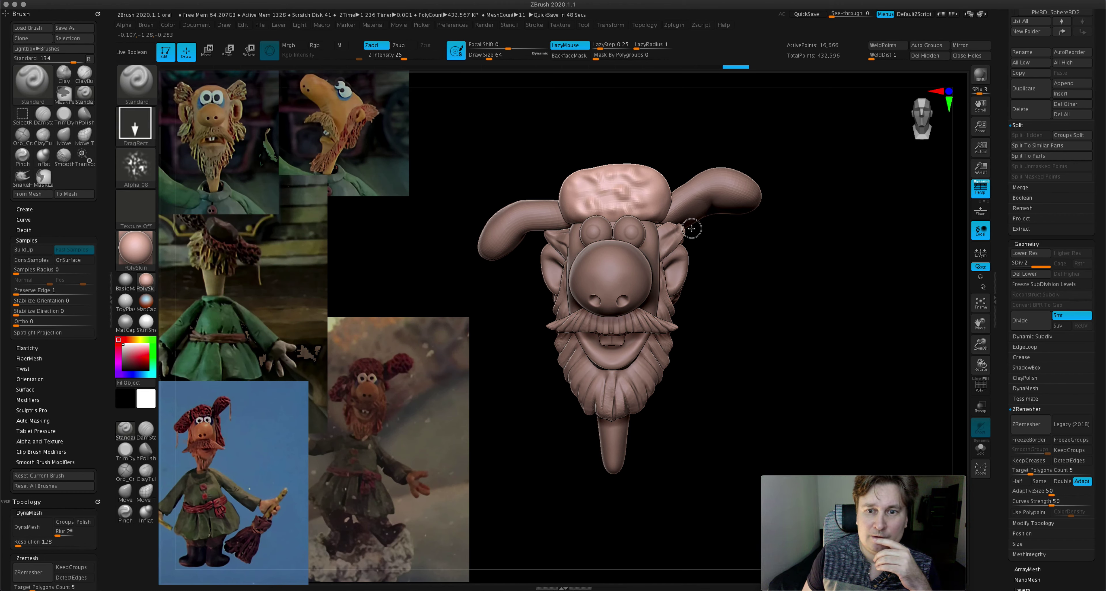
key("ctrl+z")
left_click_drag(488, 55, 496, 54)
left_click_drag(403, 58, 417, 59)
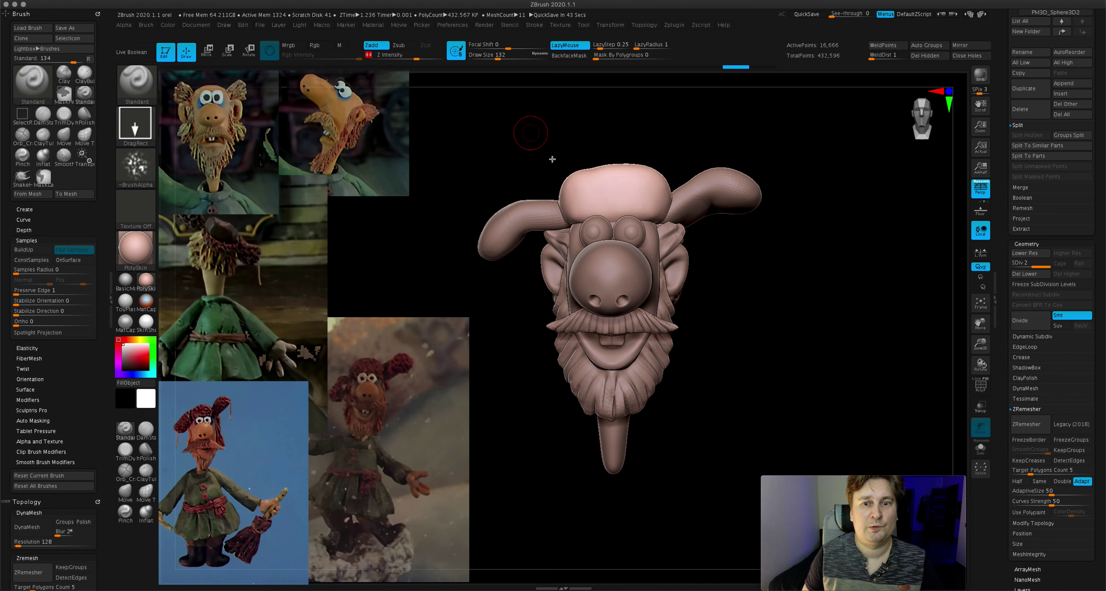
key("ctrl")
key("d")
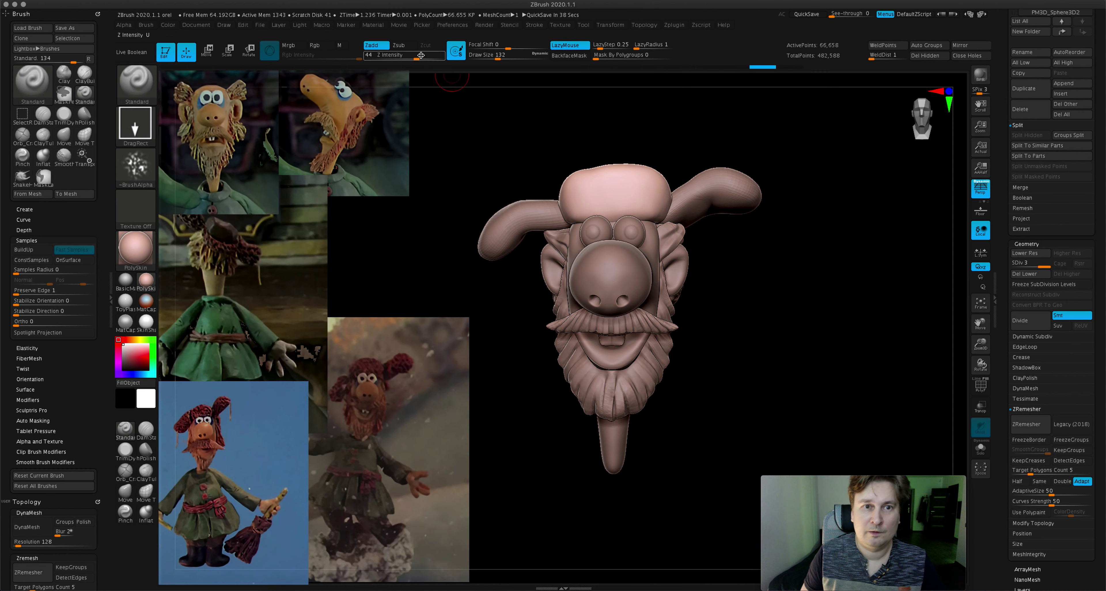
left_click(399, 48)
left_click_drag(566, 198, 601, 223)
left_click_drag(557, 180, 630, 245)
mouse_move(429, 221)
left_mouse_down()
mouse_move(644, 221)
mouse_move(584, 193)
left_mouse_up()
left_click_drag(417, 55, 409, 55)
left_click_drag(570, 199, 610, 228)
left_click_drag(691, 249, 646, 228)
mouse_move(751, 258)
left_mouse_down()
mouse_move(687, 223)
mouse_move(632, 168)
mouse_move(599, 158)
left_mouse_up()
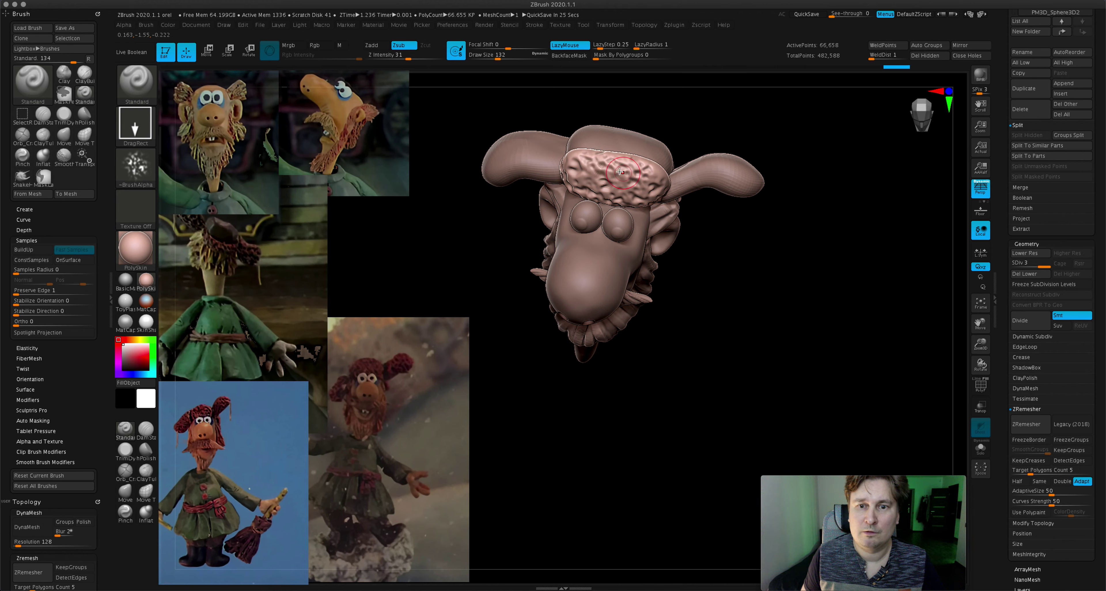
key("ctrl")
mouse_move(681, 183)
left_mouse_down()
mouse_move(661, 160)
mouse_move(663, 178)
mouse_move(635, 126)
mouse_move(846, 238)
mouse_move(809, 200)
mouse_move(731, 284)
mouse_move(794, 305)
left_mouse_up()
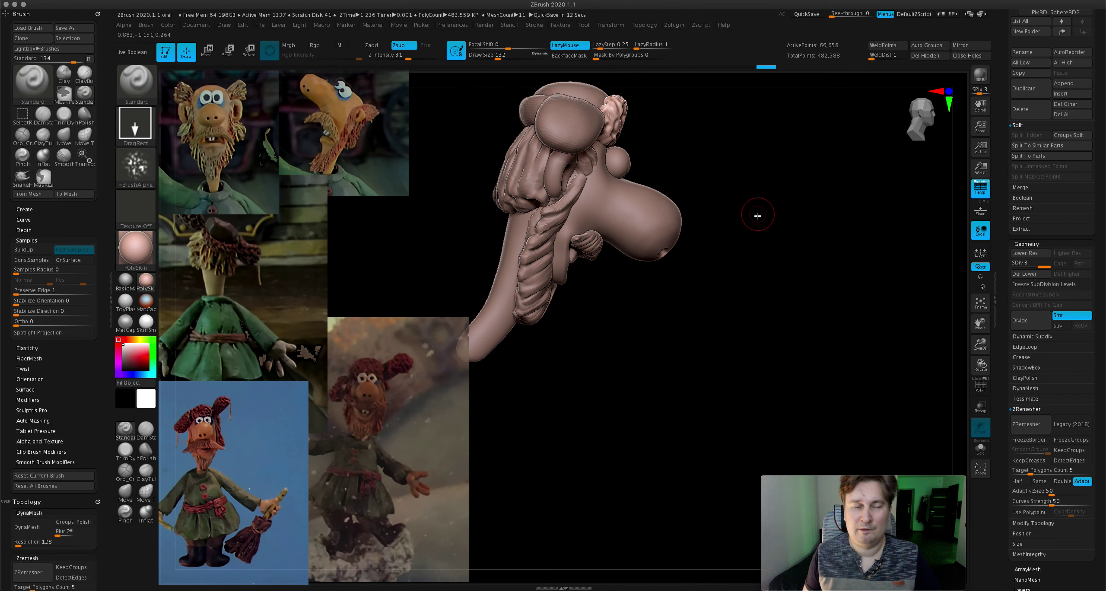
left_click_drag(774, 243, 740, 217)
mouse_move(980, 365)
left_mouse_down()
mouse_move(950, 373)
mouse_move(688, 275)
mouse_move(501, 232)
mouse_move(566, 242)
mouse_move(466, 269)
left_mouse_up()
left_click(521, 238, "alt")
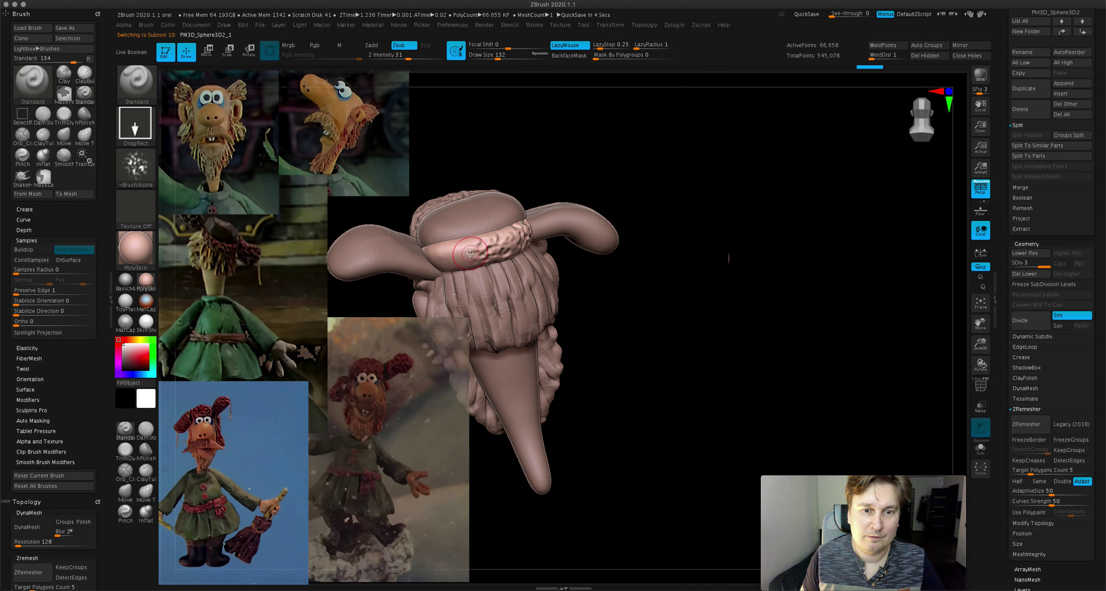
- Switch to the hat, carve dents into its rounded surface, then make the flat top cap active
left_click_drag(466, 269, 432, 264)
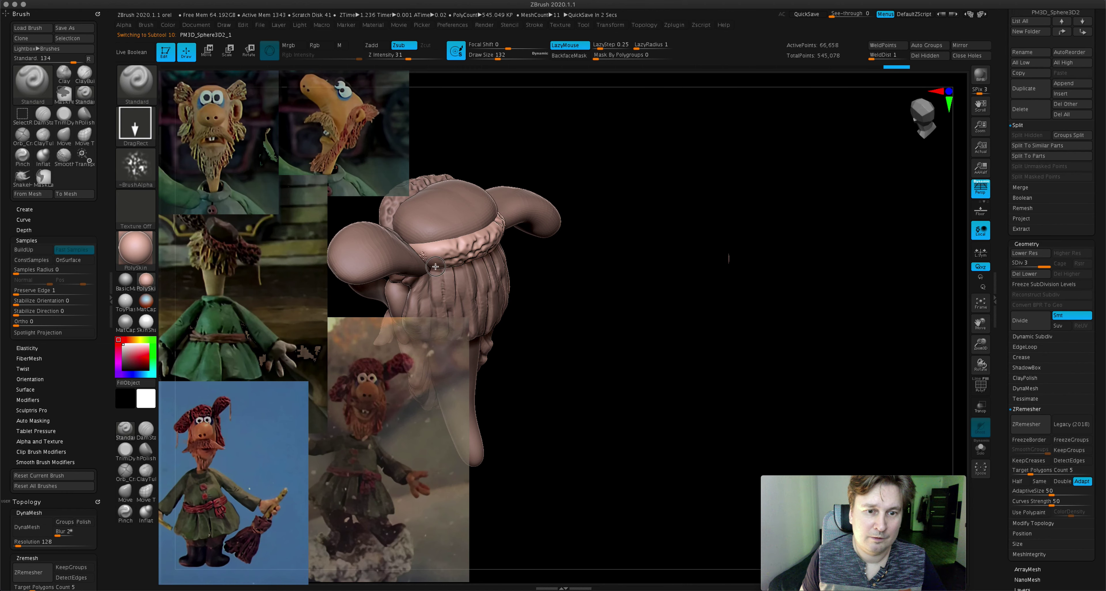
mouse_move(454, 271)
right_mouse_down()
mouse_move(532, 220)
mouse_move(515, 202)
right_mouse_up()
left_click(501, 202, "alt")
mouse_move(532, 205)
right_mouse_down()
mouse_move(572, 211)
mouse_move(661, 318)
right_mouse_up()
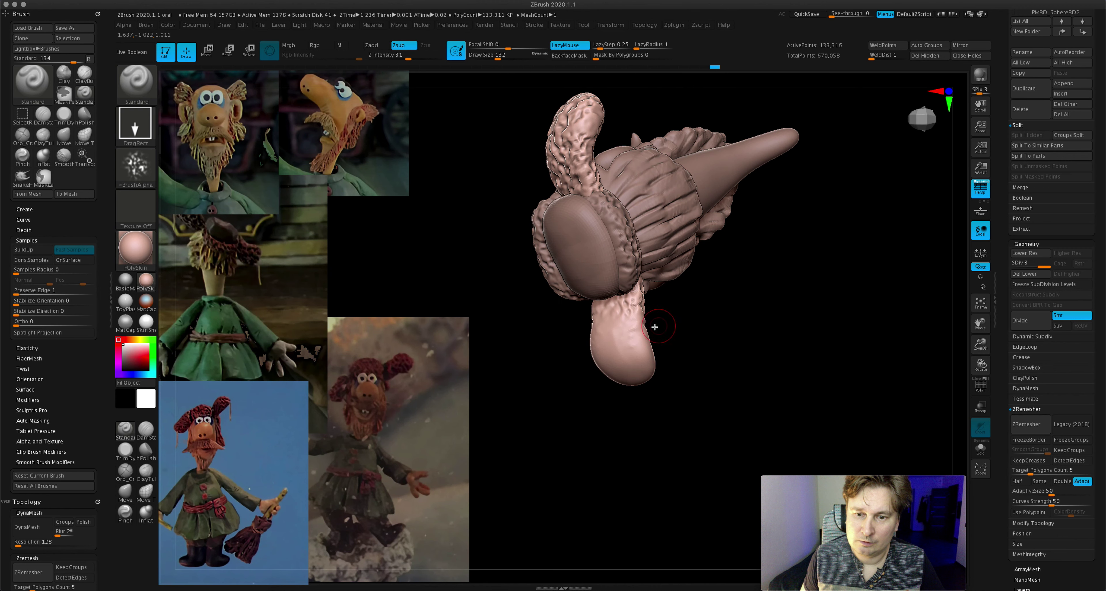
mouse_move(648, 356)
right_mouse_down()
mouse_move(629, 327)
mouse_move(584, 356)
mouse_move(605, 417)
right_mouse_up()
mouse_move(606, 416)
left_mouse_down()
mouse_move(594, 404)
mouse_move(618, 382)
mouse_move(649, 417)
left_mouse_up()
right_click_drag(650, 415, 704, 352)
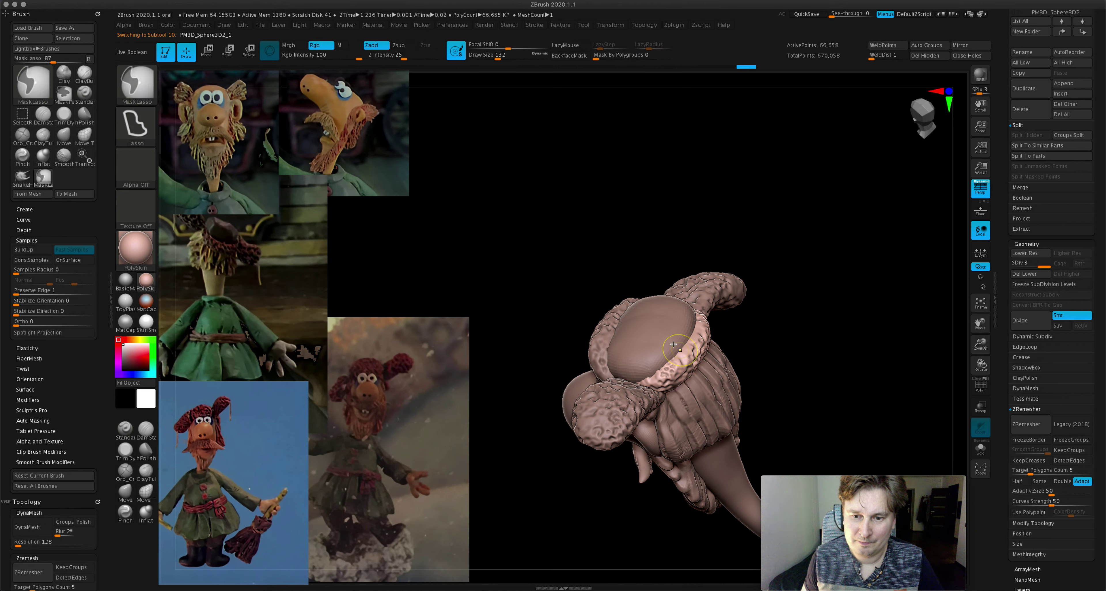
left_click(710, 345, "alt")
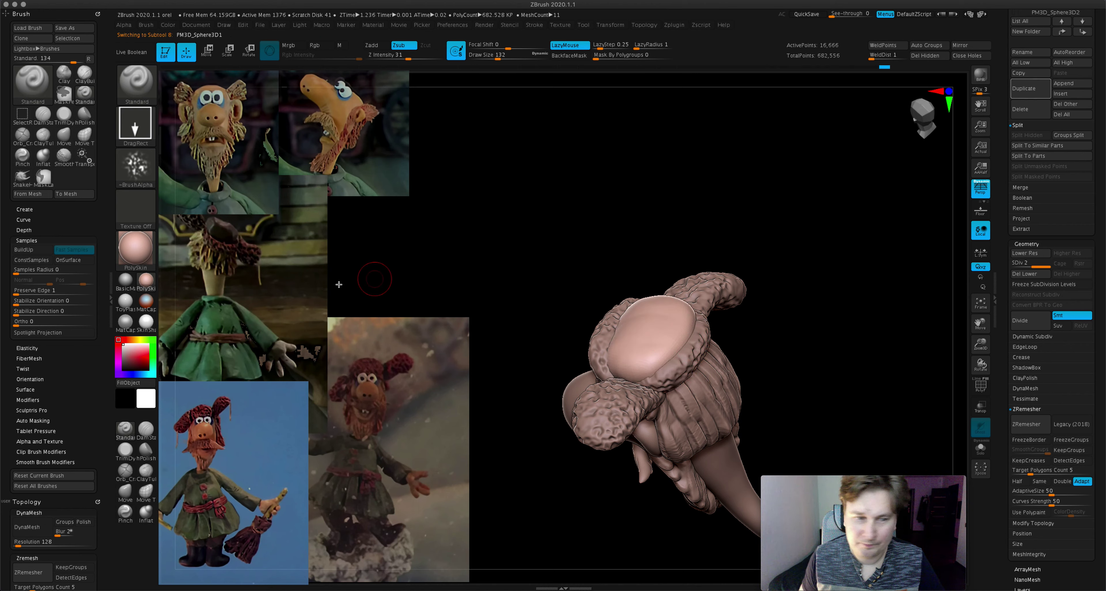
- Switch to the hPolish brush and orbit around the hat to flatten its crown
left_click(146, 452)
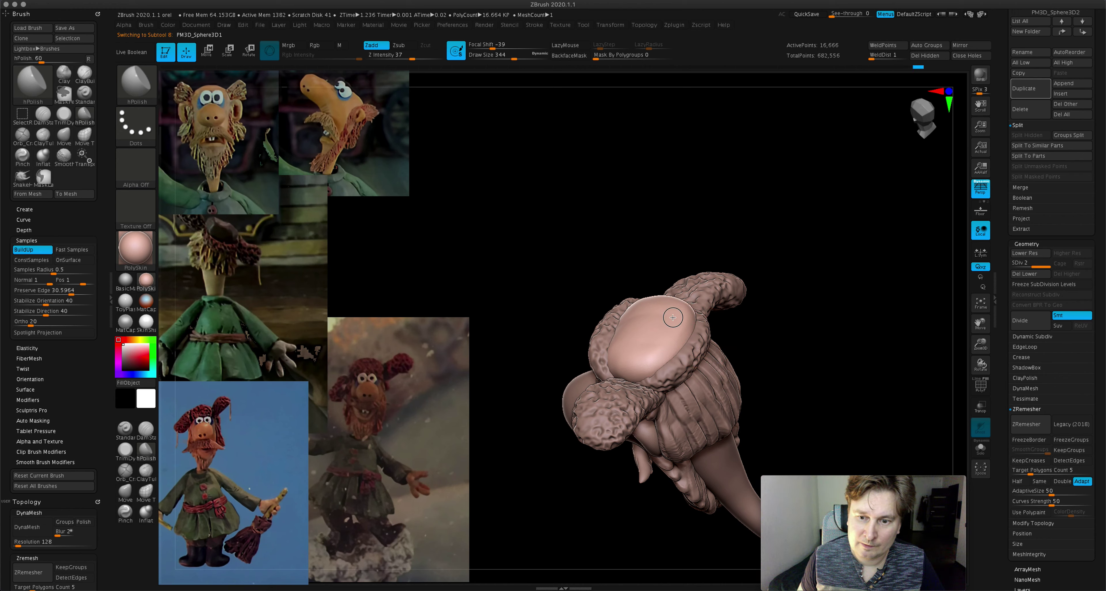
mouse_move(676, 353)
right_mouse_down()
mouse_move(658, 374)
mouse_move(657, 274)
mouse_move(644, 316)
right_mouse_up()
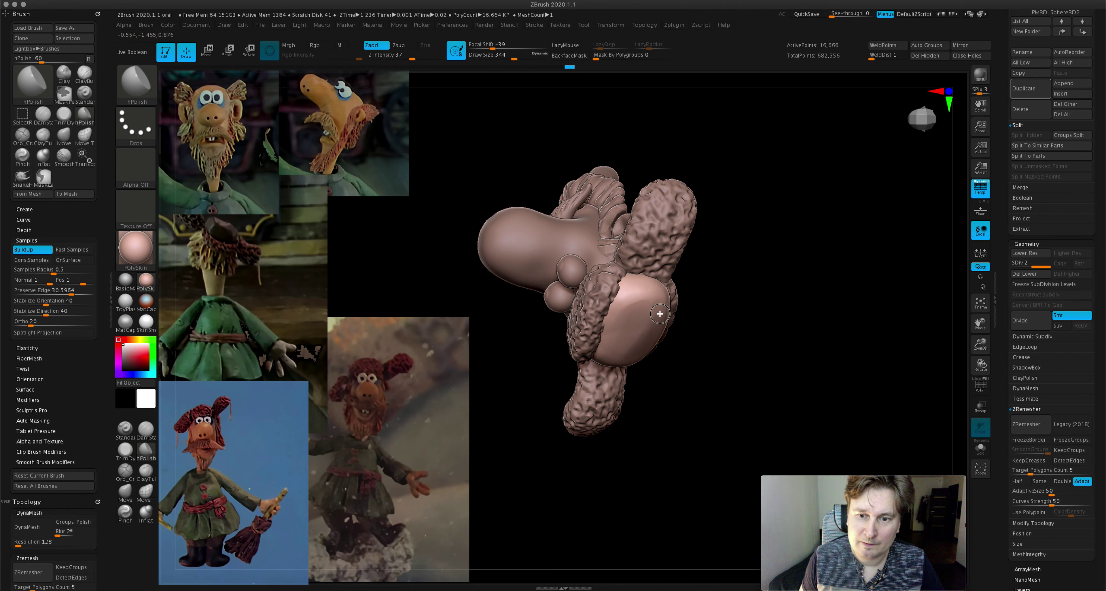
right_click_drag(671, 295, 663, 300)
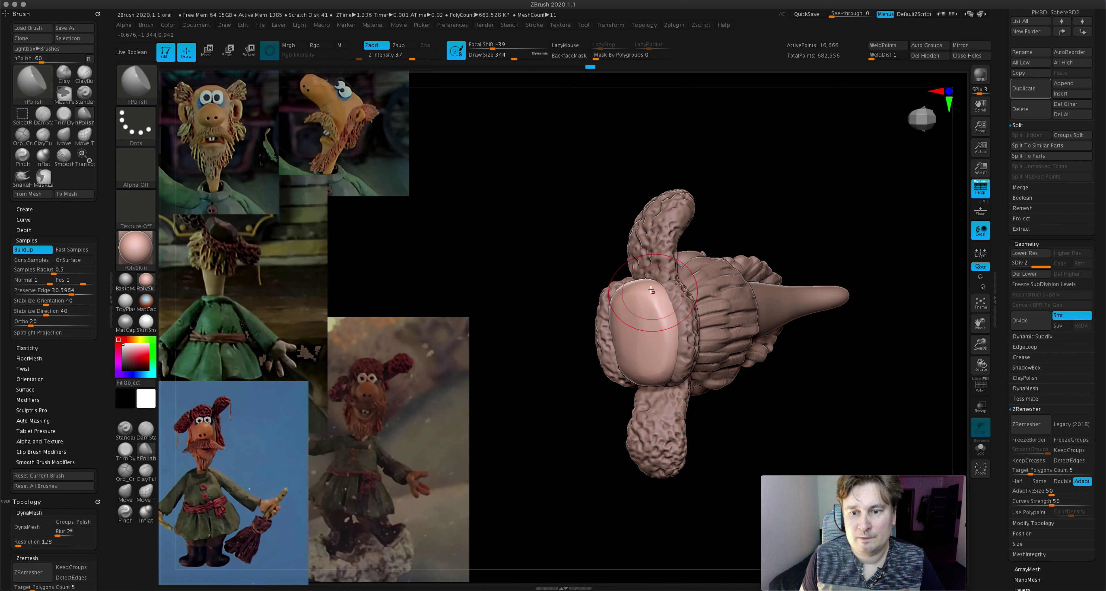
mouse_move(656, 378)
right_mouse_down()
mouse_move(625, 283)
mouse_move(597, 370)
mouse_move(784, 310)
right_mouse_up()
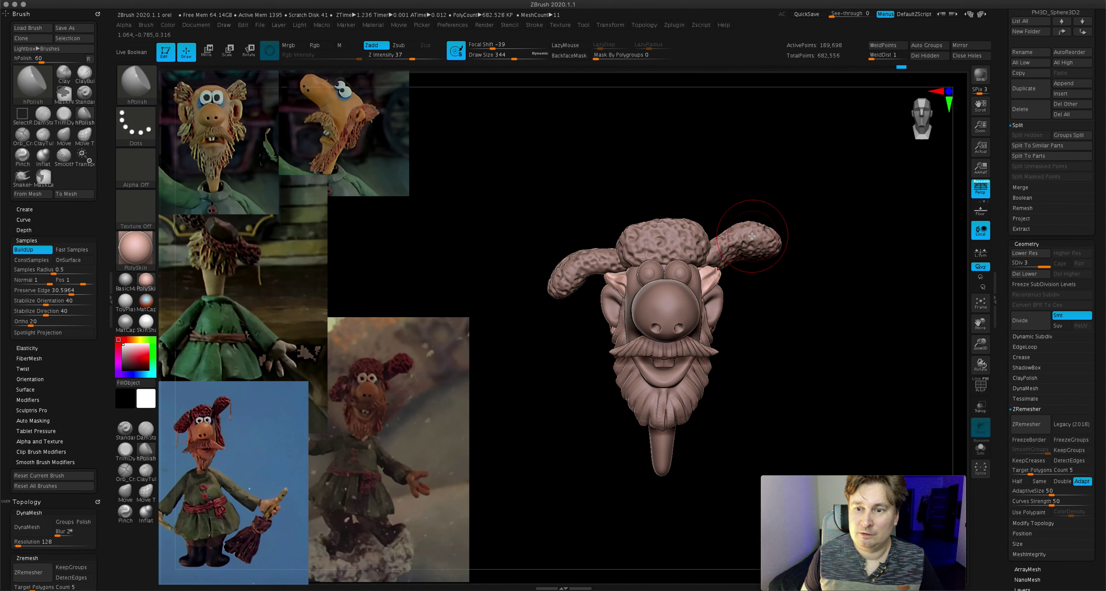
- Select the right horn piece, append a sphere mesh as a twelfth part, and load CurveMultiTube
left_click(785, 248, "alt")
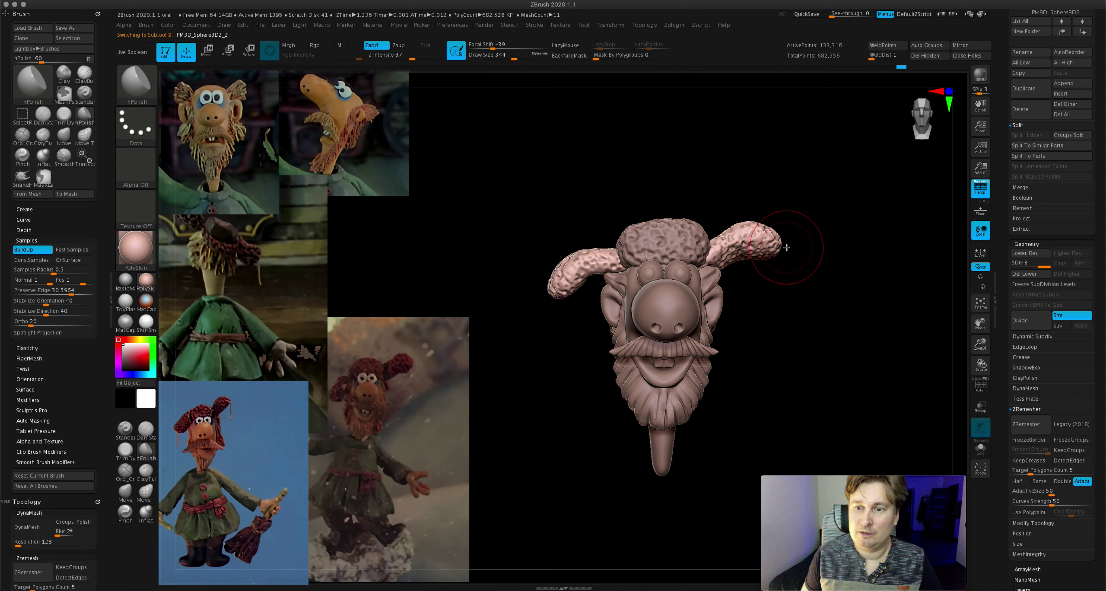
left_click(1063, 84)
left_click(1062, 85)
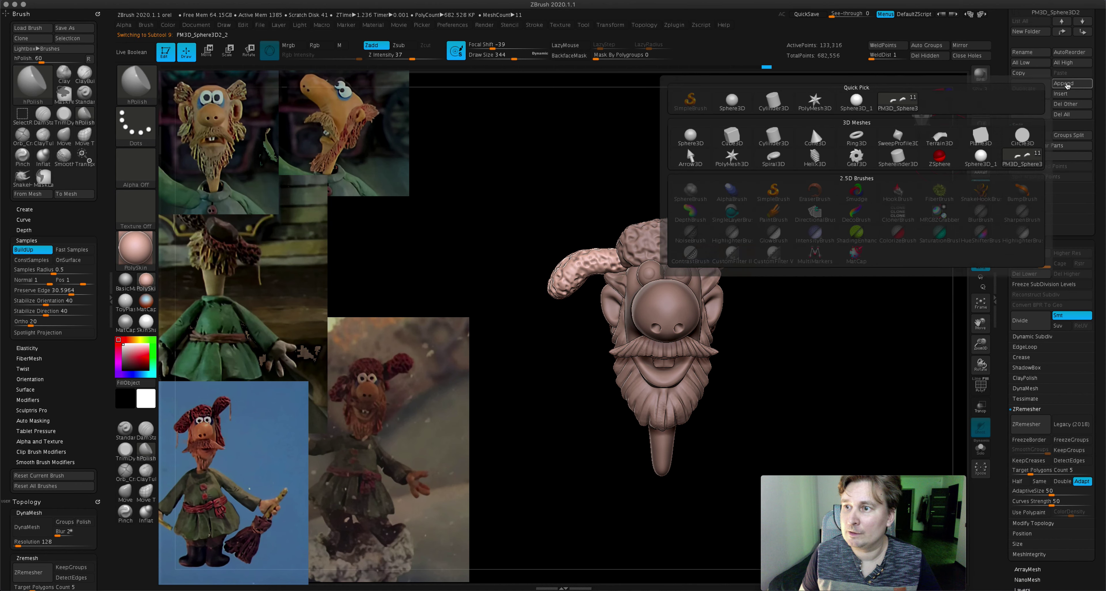
left_click(897, 103)
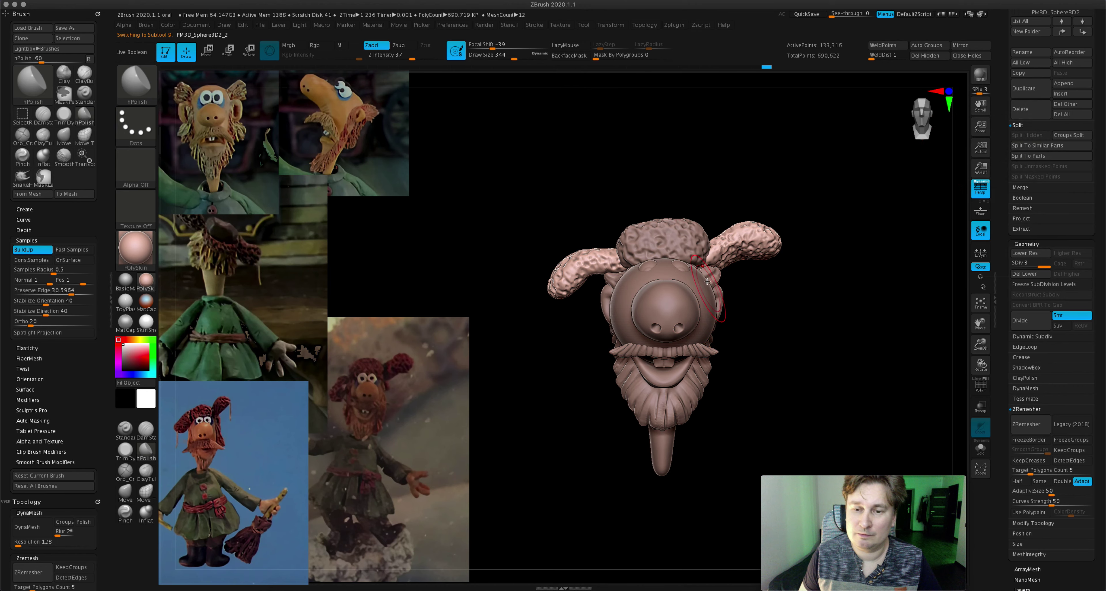
key("b")
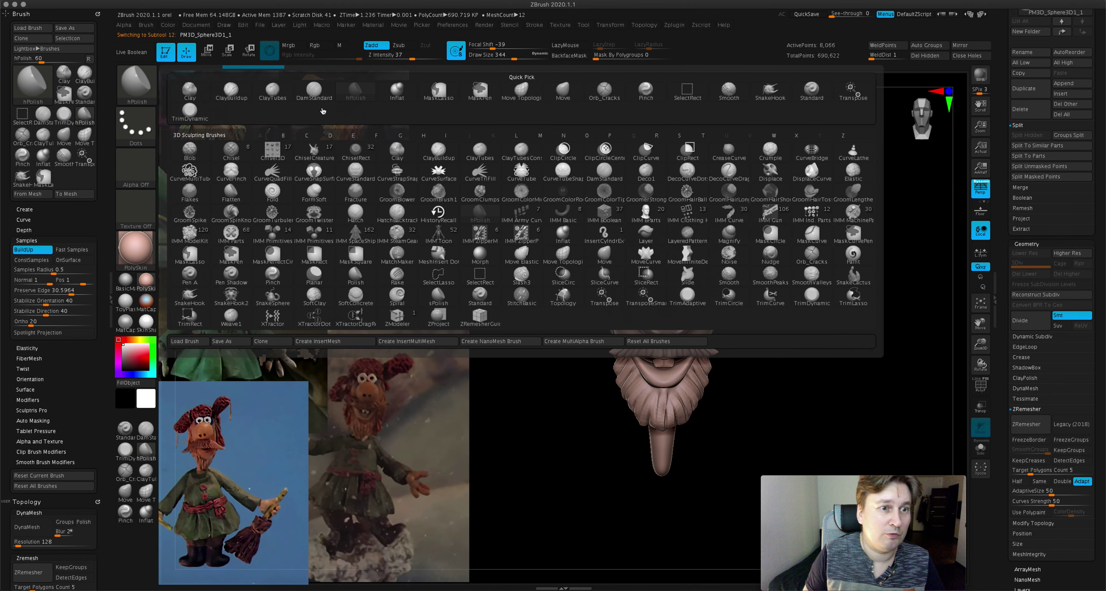
left_click(188, 173)
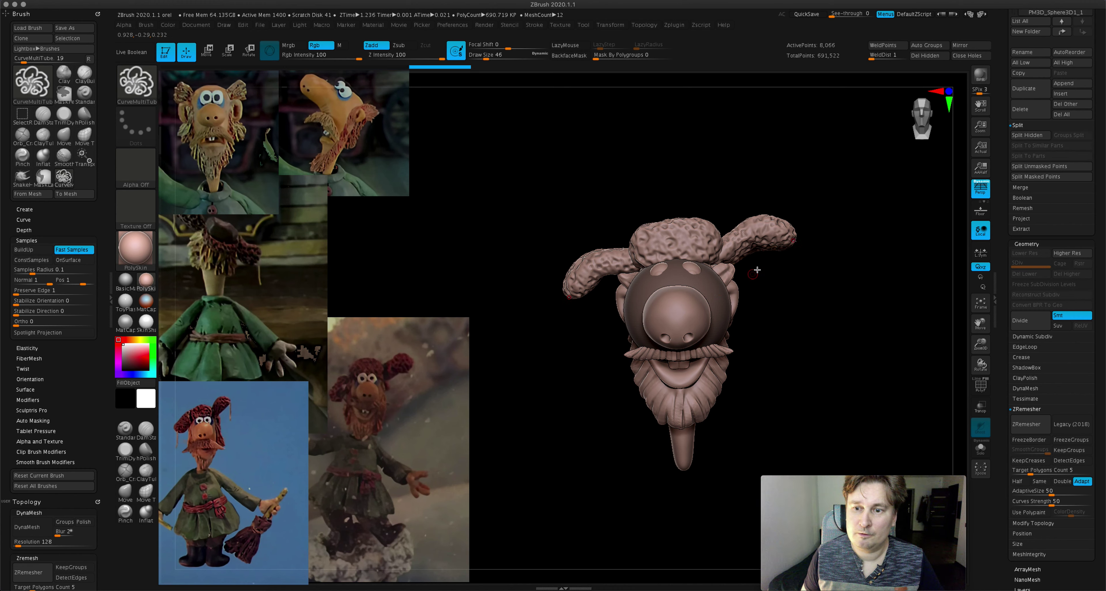
- Draw mirrored CurveMultiTube strands hanging from both horn tips
left_click_drag(793, 241, 824, 300)
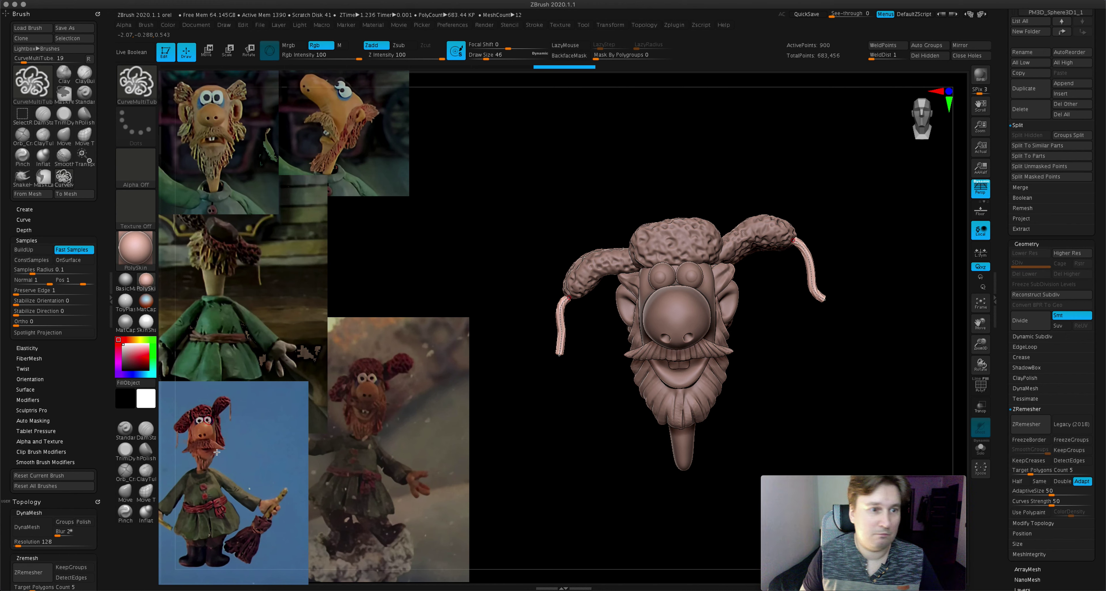
left_click(125, 428)
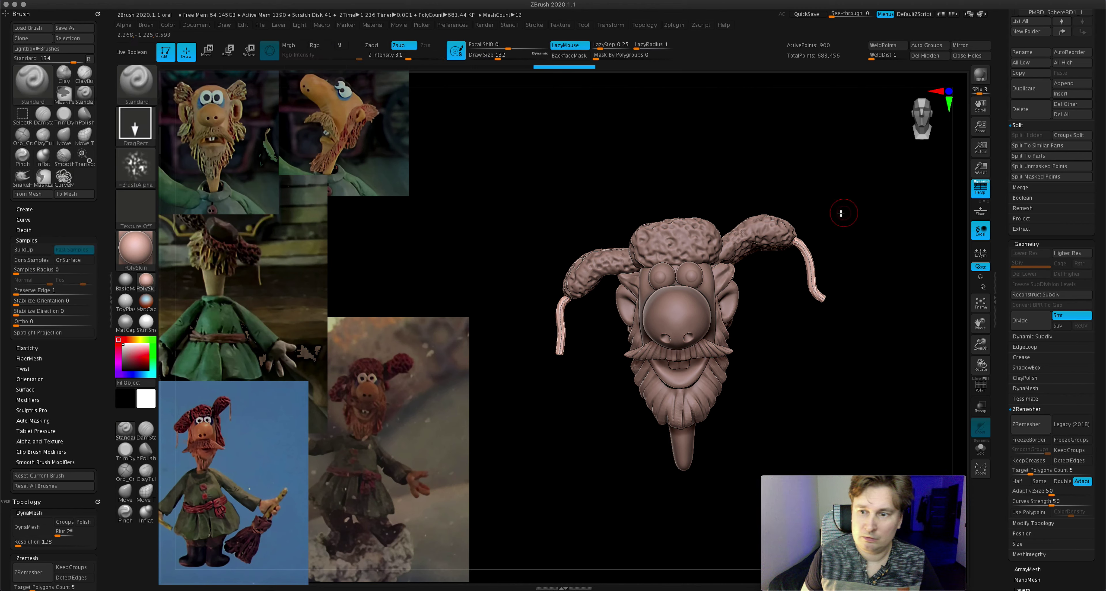
left_click_drag(839, 210, 832, 221)
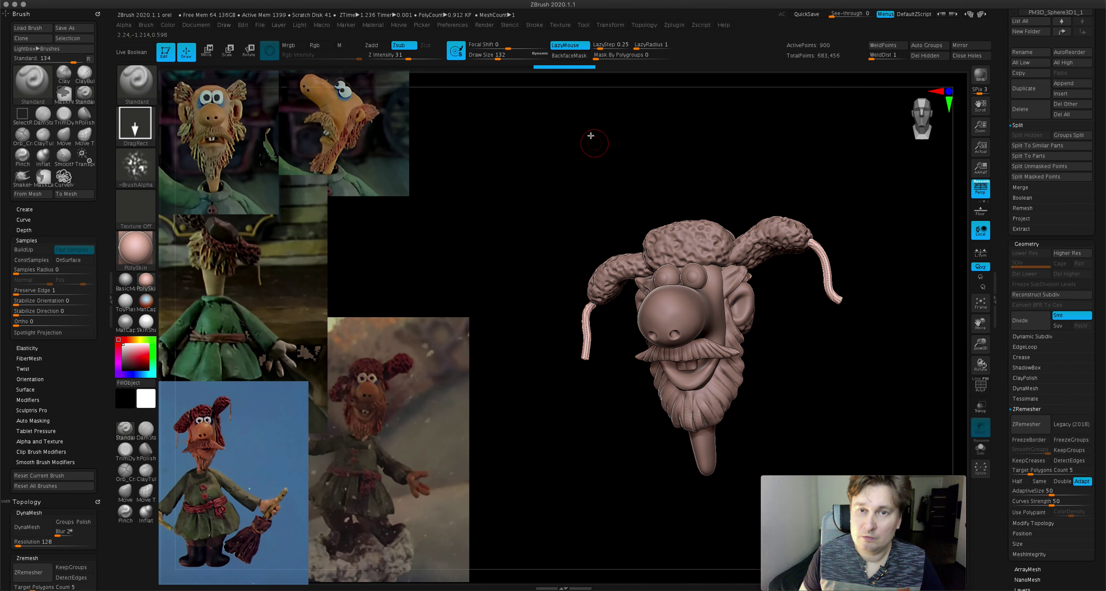
- Delete the curve to finalise the tubes as mesh, then subdivide them
left_click(536, 25)
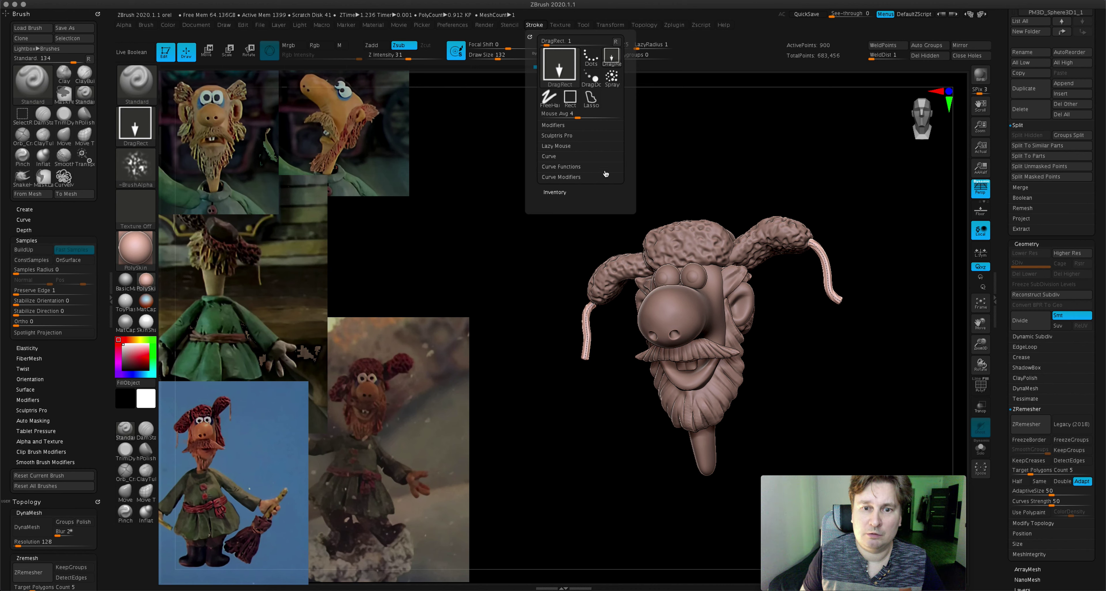
left_click(553, 157)
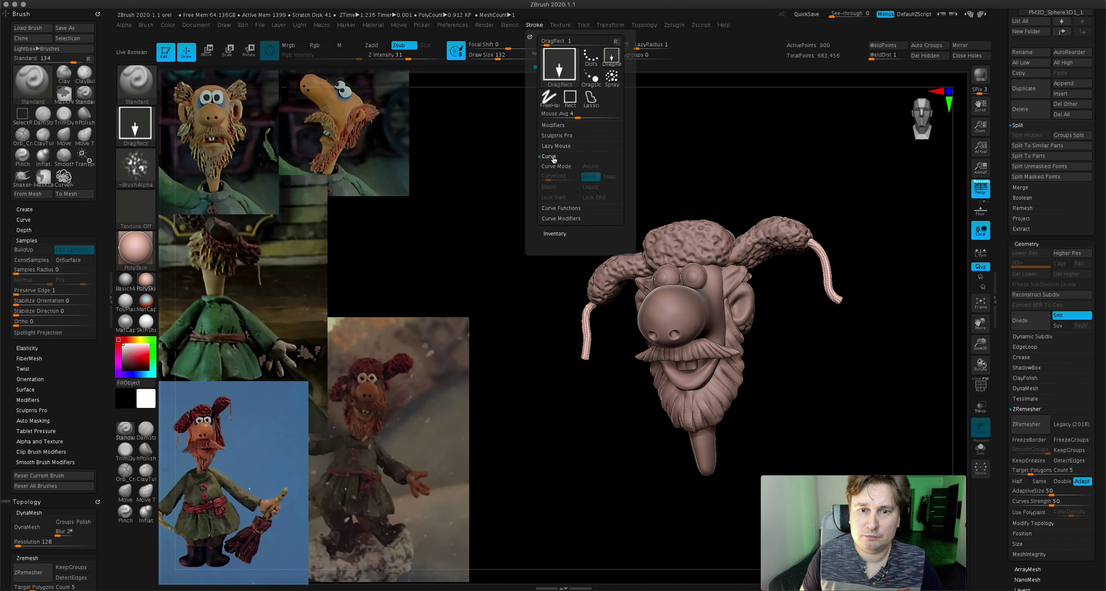
left_click(554, 159)
left_click(564, 178)
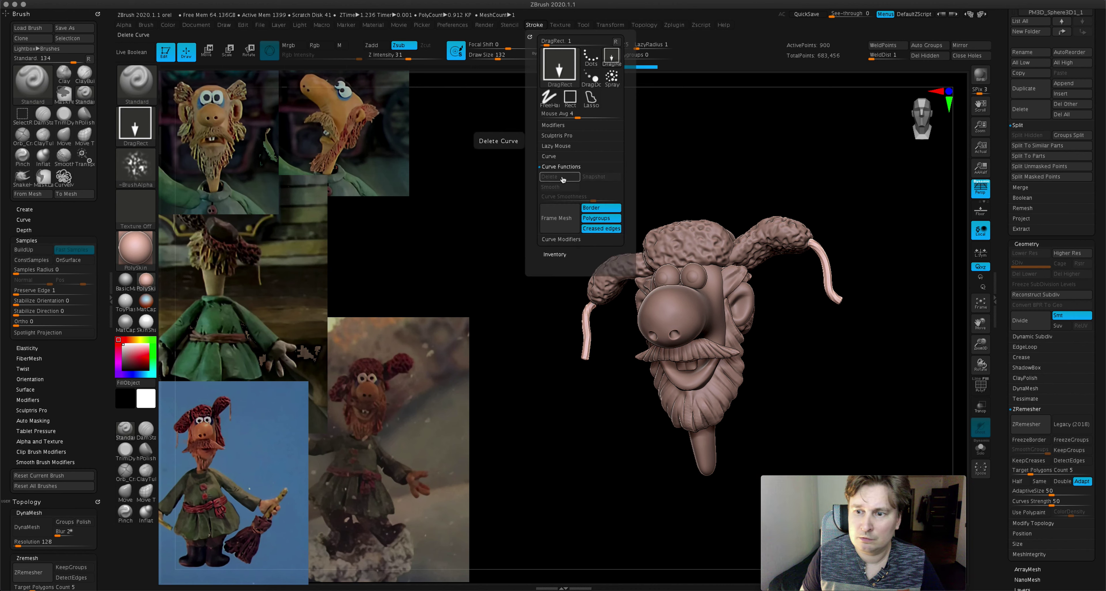
key("ctrl+d")
key("ctrl+d")
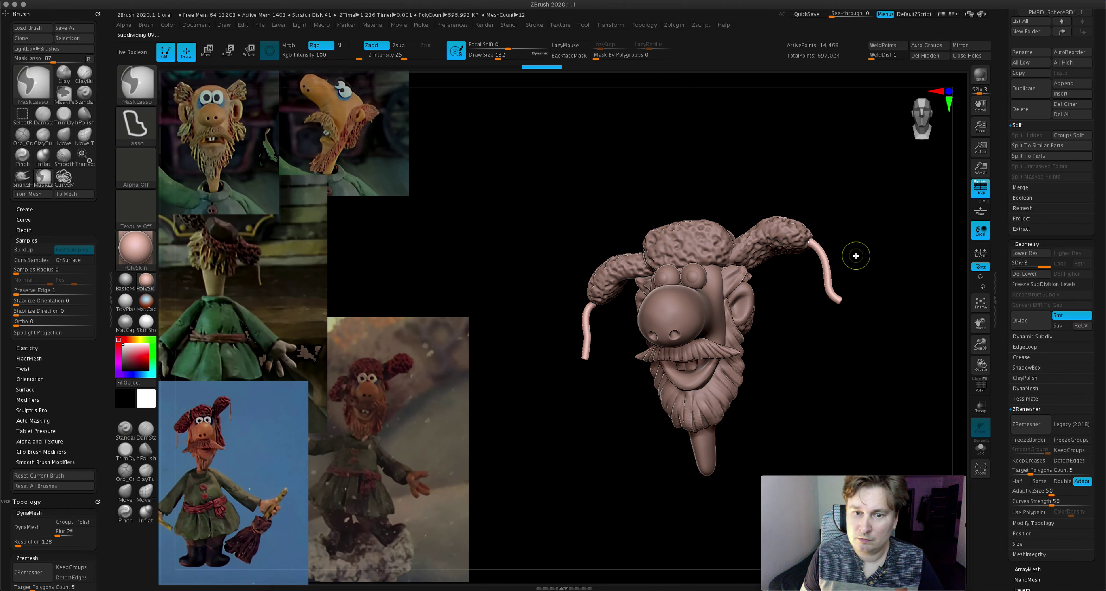
- Bend the hanging tube ends outward with the Move brush and check them from side and front
left_click_drag(855, 256, 654, 312)
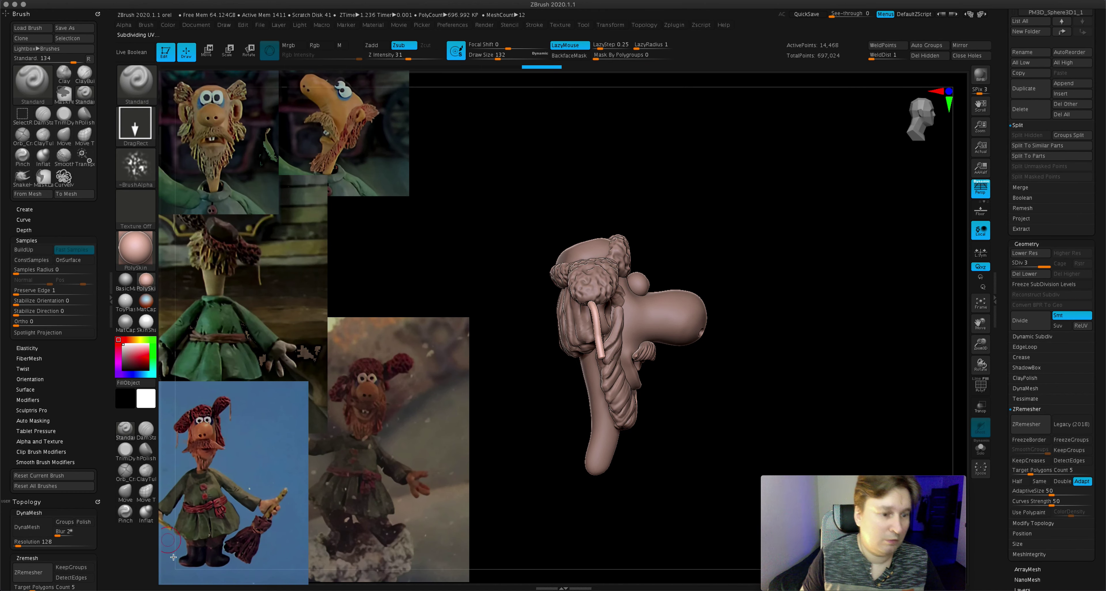
left_click(125, 491)
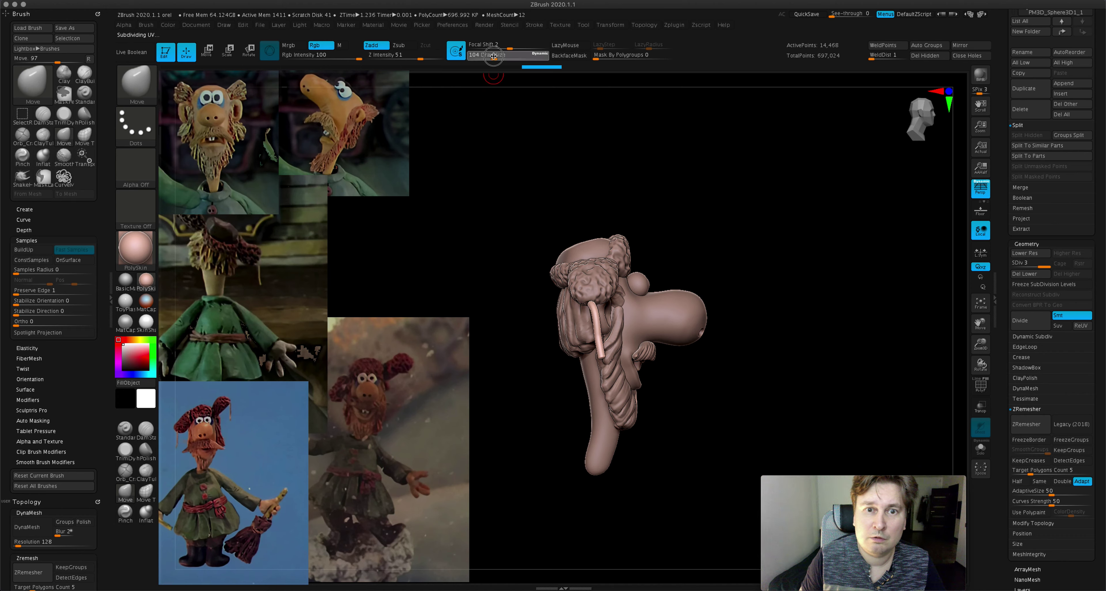
mouse_move(588, 179)
left_mouse_down()
mouse_move(600, 278)
mouse_move(585, 289)
mouse_move(765, 229)
left_mouse_up()
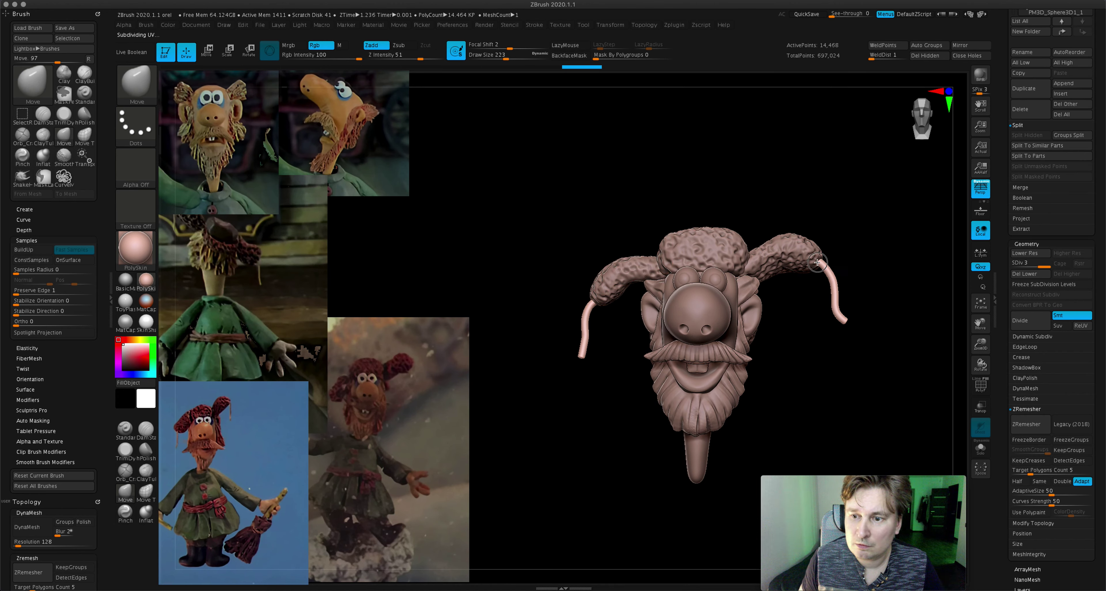
left_click_drag(828, 253, 831, 257)
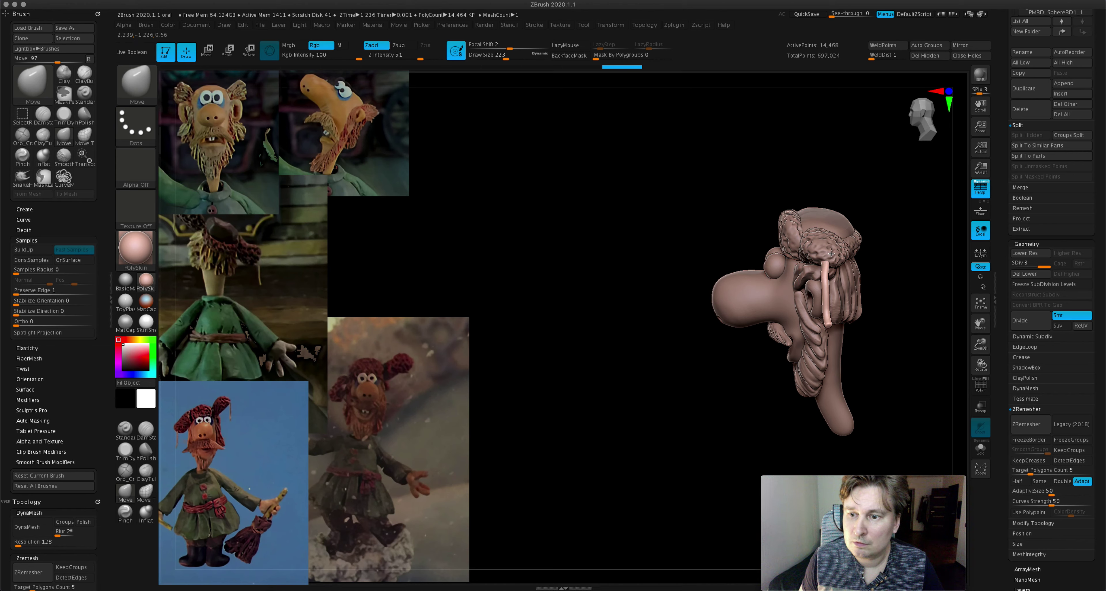
left_click_drag(829, 271, 863, 251, "shift")
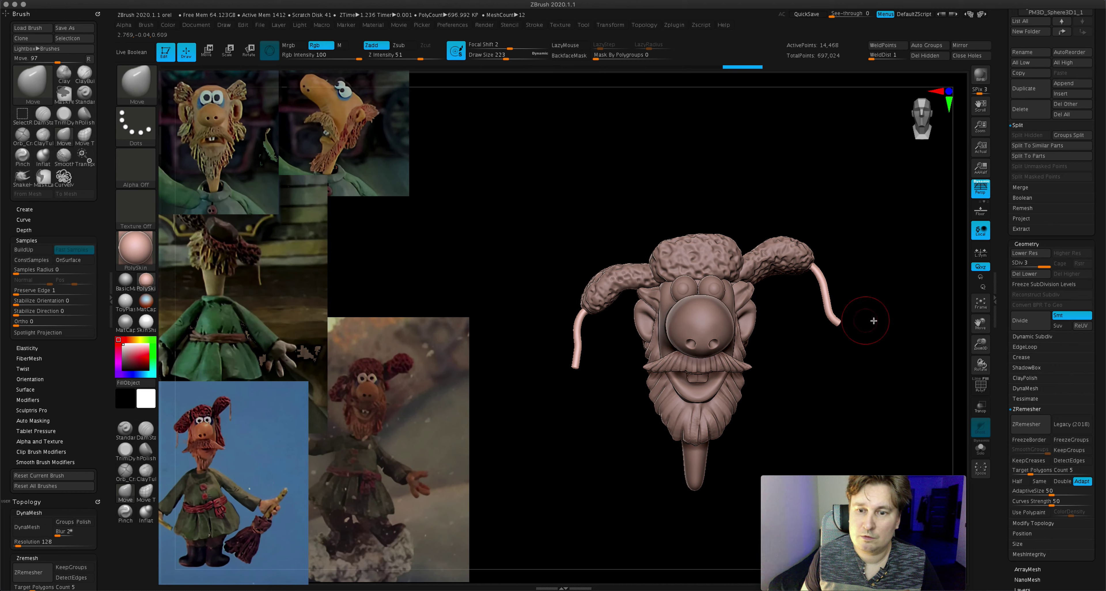
mouse_move(981, 344)
left_mouse_down()
mouse_move(966, 346)
mouse_move(981, 335)
mouse_move(948, 313)
left_mouse_up()
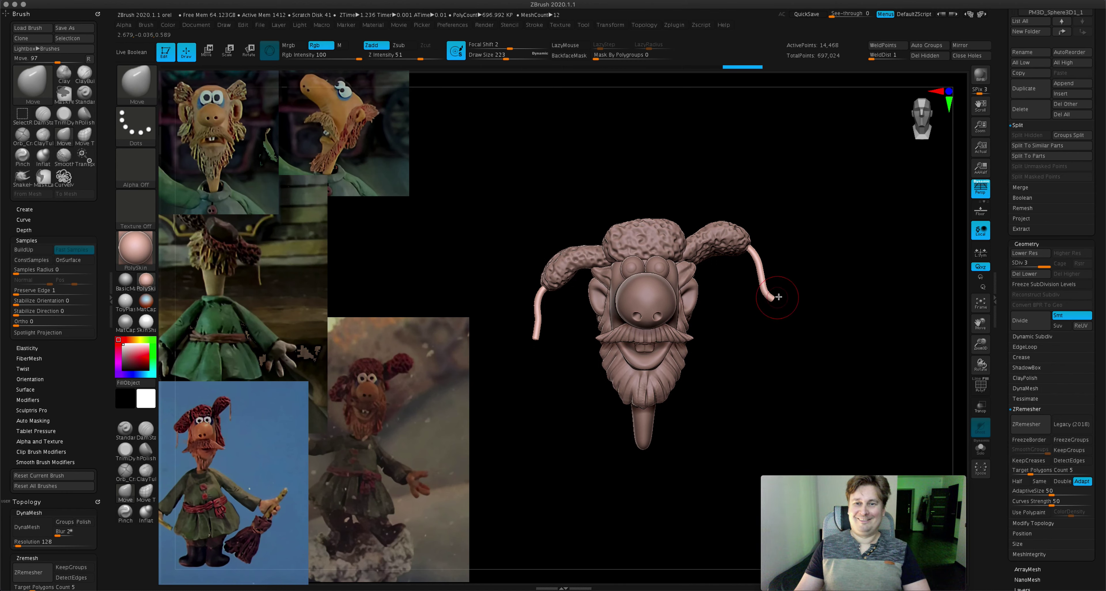
mouse_move(795, 355)
left_mouse_down()
mouse_move(829, 353)
mouse_move(795, 355)
left_mouse_up()
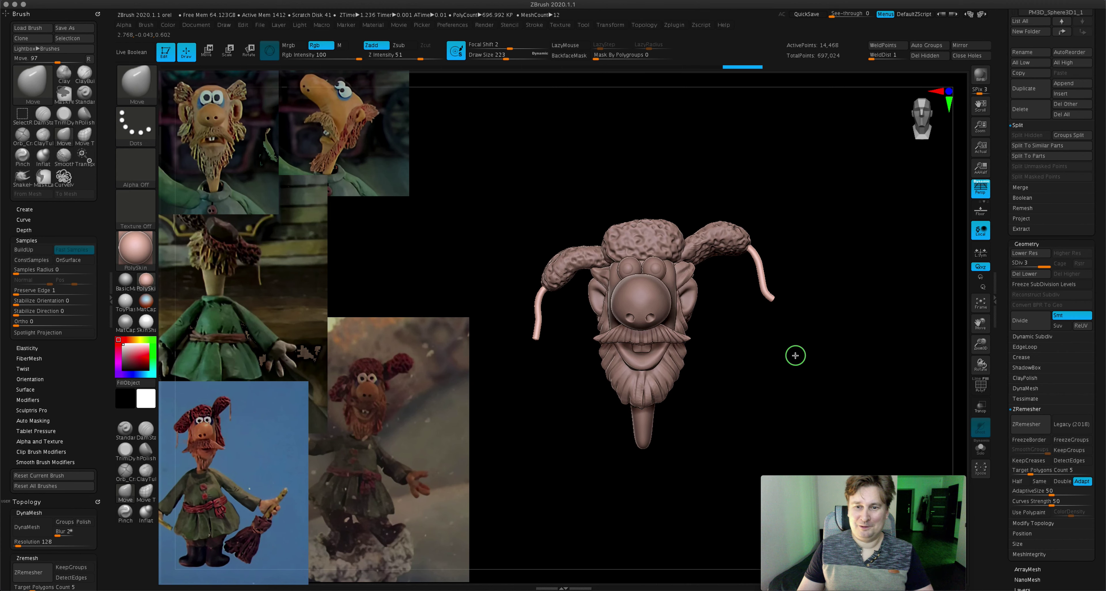
- Enlarge the brush and Shift-smooth the nose bridge into the face between the eyes, checking from several angles
left_click(656, 296, "alt")
mouse_move(656, 296)
left_mouse_down()
mouse_move(708, 318)
mouse_move(661, 293)
left_mouse_up()
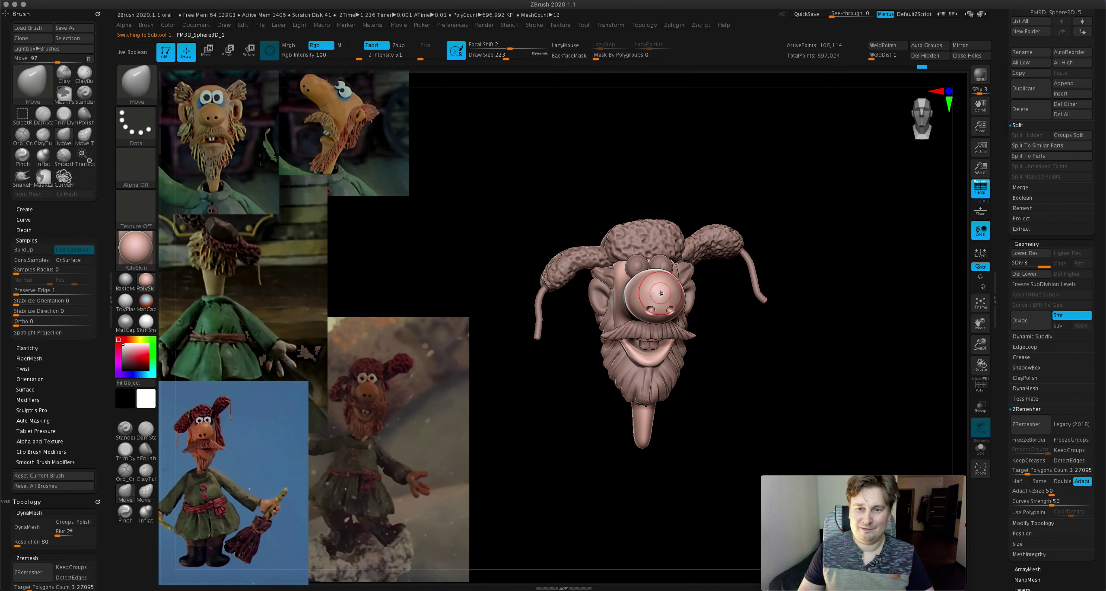
left_click_drag(765, 341, 798, 350)
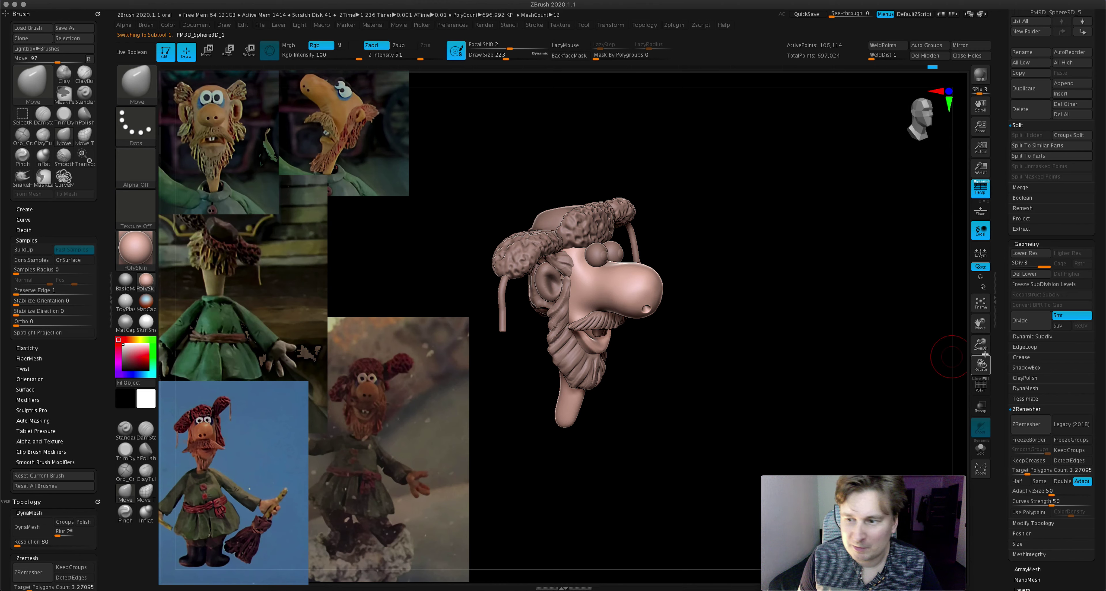
left_click_drag(984, 353, 1010, 363)
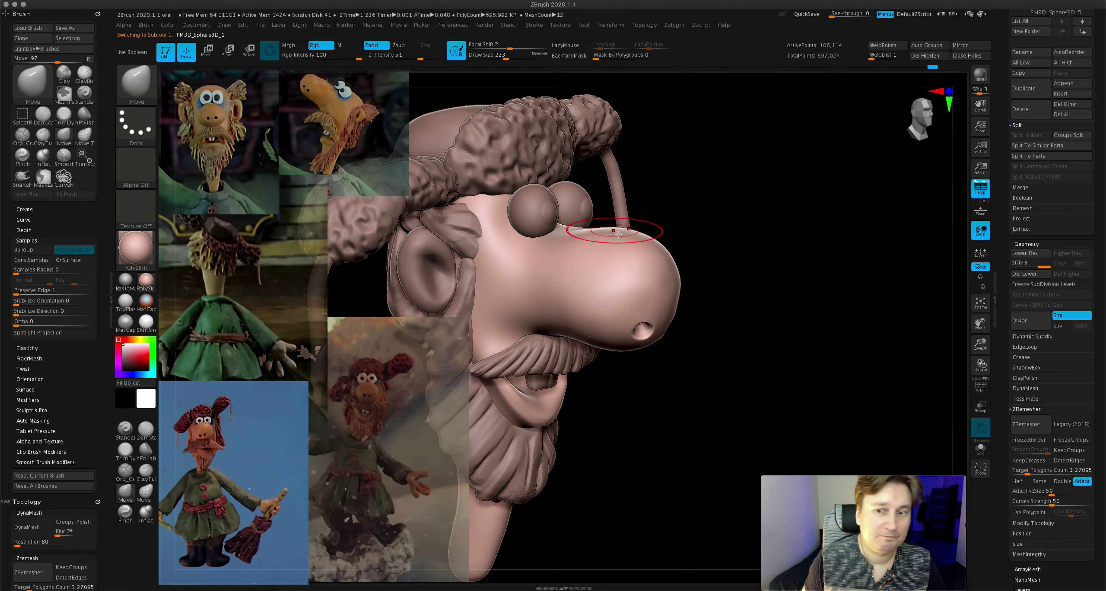
left_click_drag(505, 55, 507, 54)
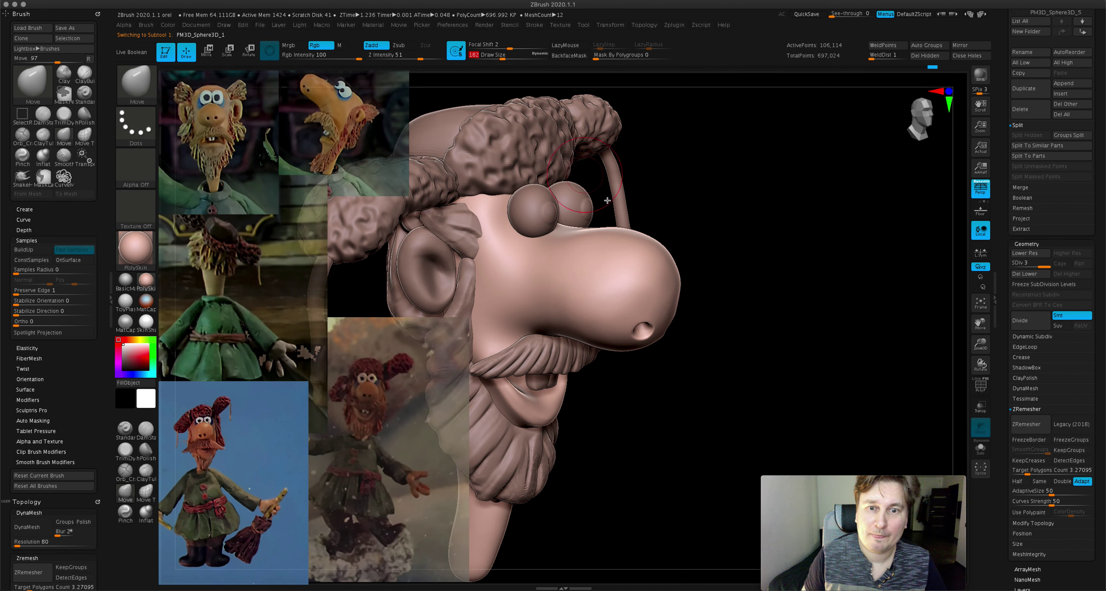
key("shift")
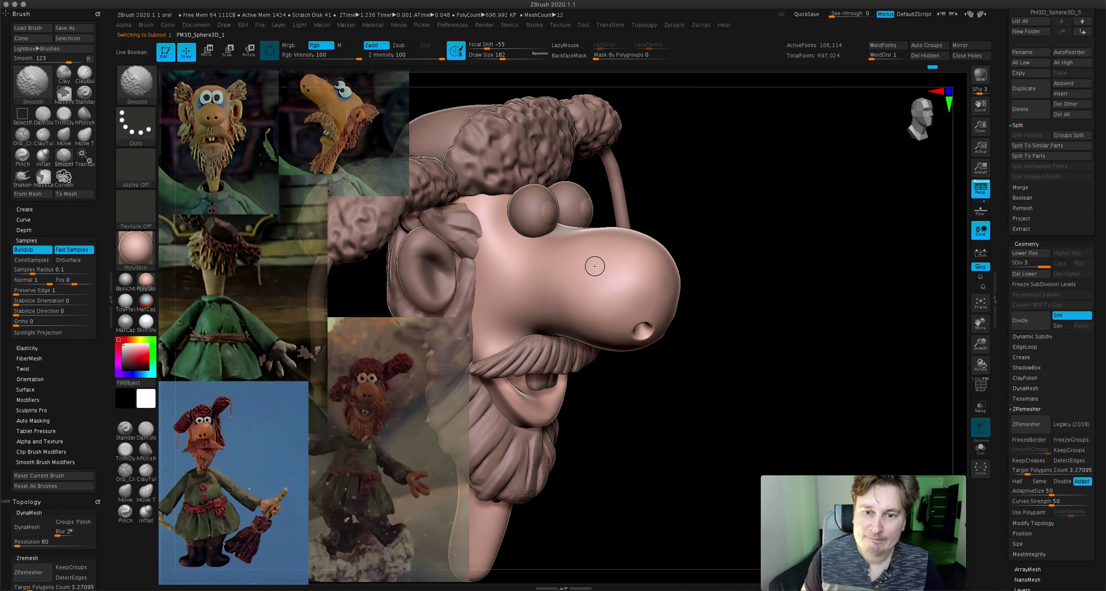
left_click_drag(580, 275, 602, 216, "shift")
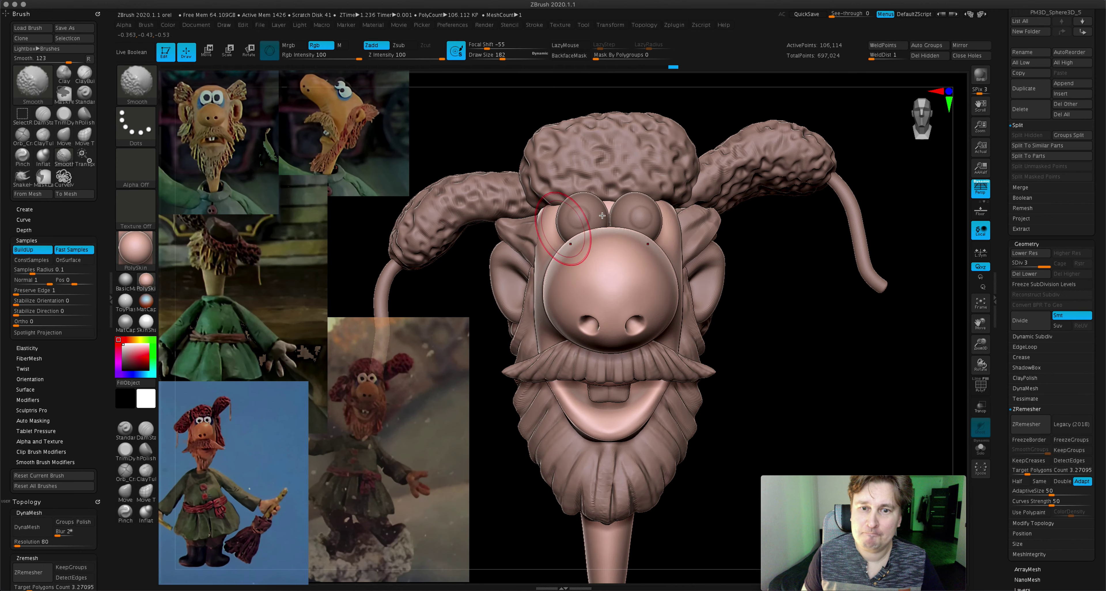
right_click_drag(602, 215, 670, 178)
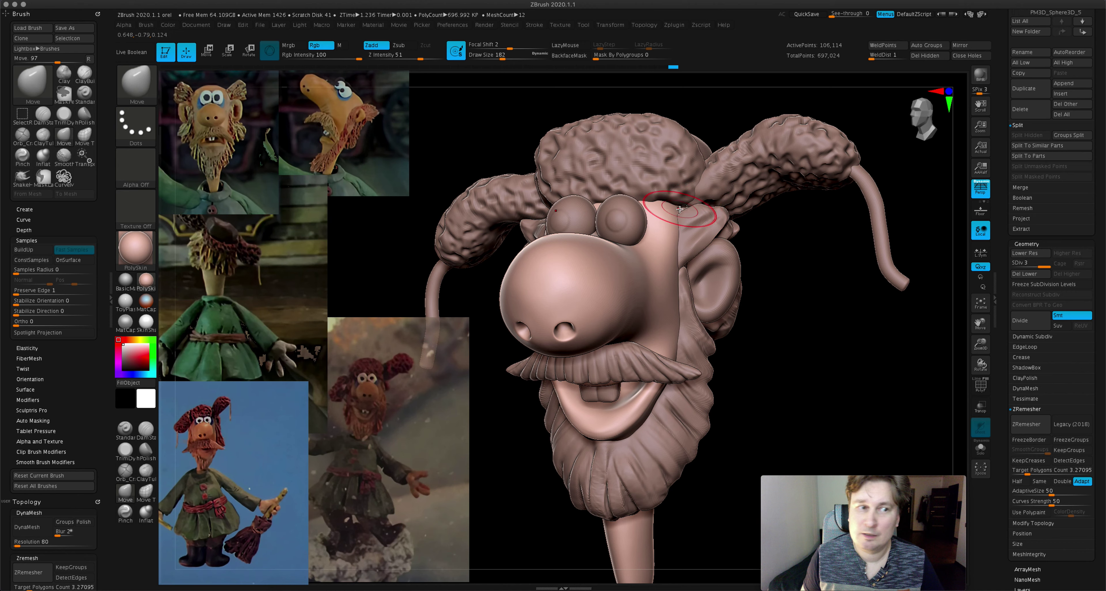
left_click_drag(686, 207, 688, 207, "shift")
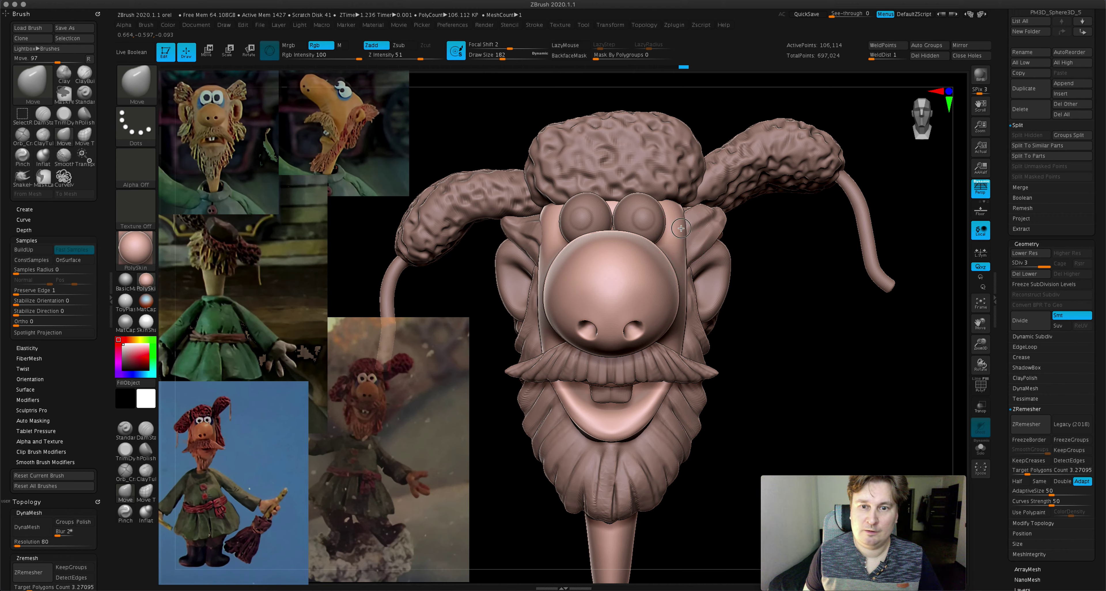
left_click_drag(689, 240, 672, 205, "shift")
- Make the collar piece behind the head active and load the hPolish brush
left_click(672, 205, "alt")
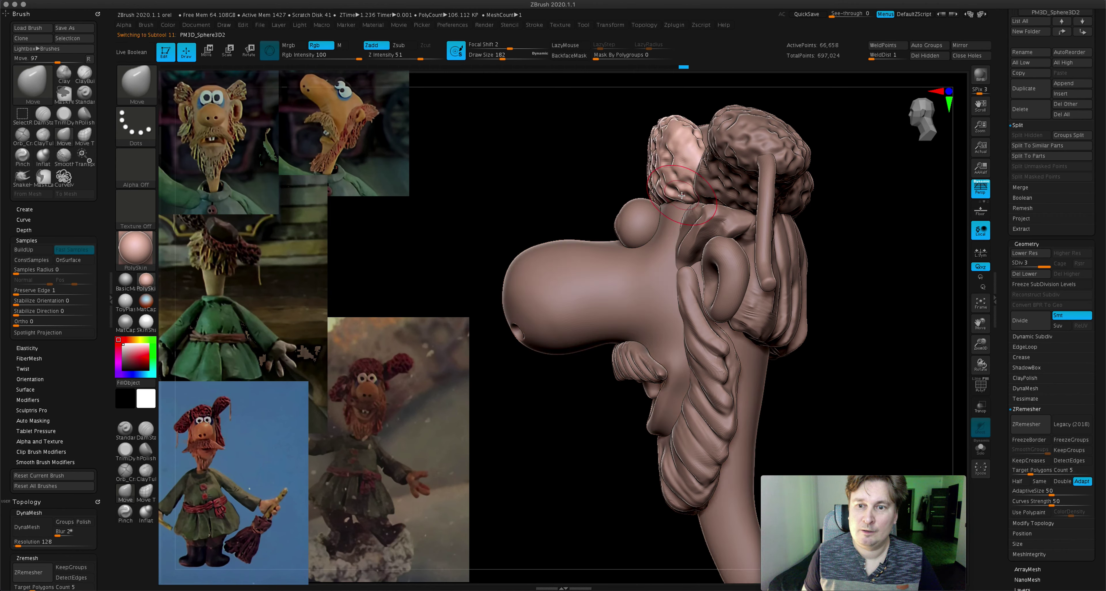
left_click_drag(672, 205, 733, 190, "shift")
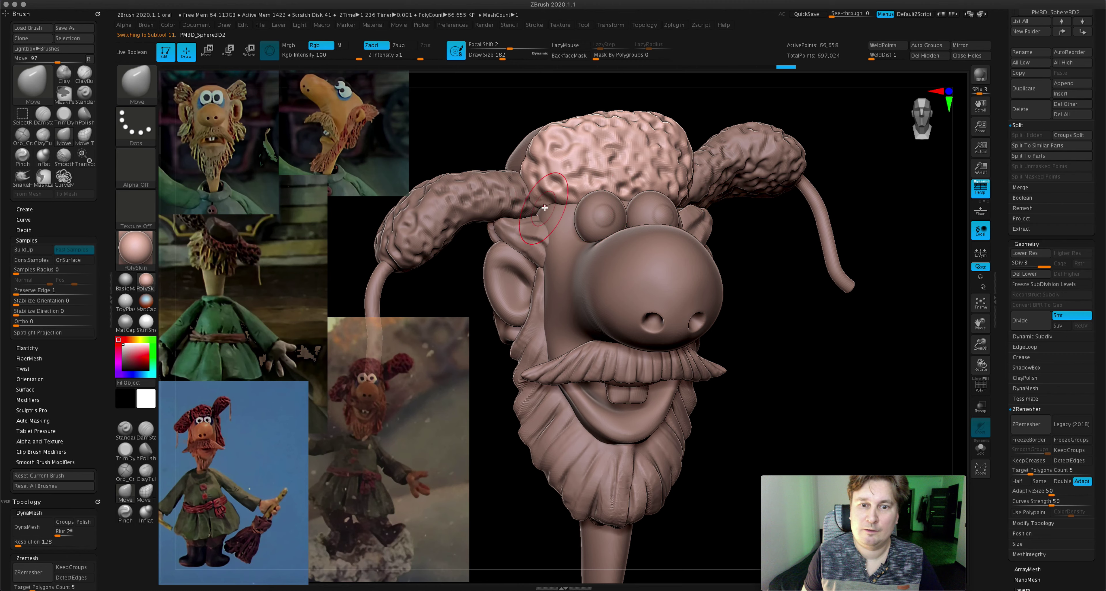
mouse_move(546, 204)
left_mouse_down()
mouse_move(675, 234)
mouse_move(470, 218)
mouse_move(524, 232)
left_mouse_up()
left_click(675, 234, "alt")
left_click(469, 218, "alt")
left_click(84, 115)
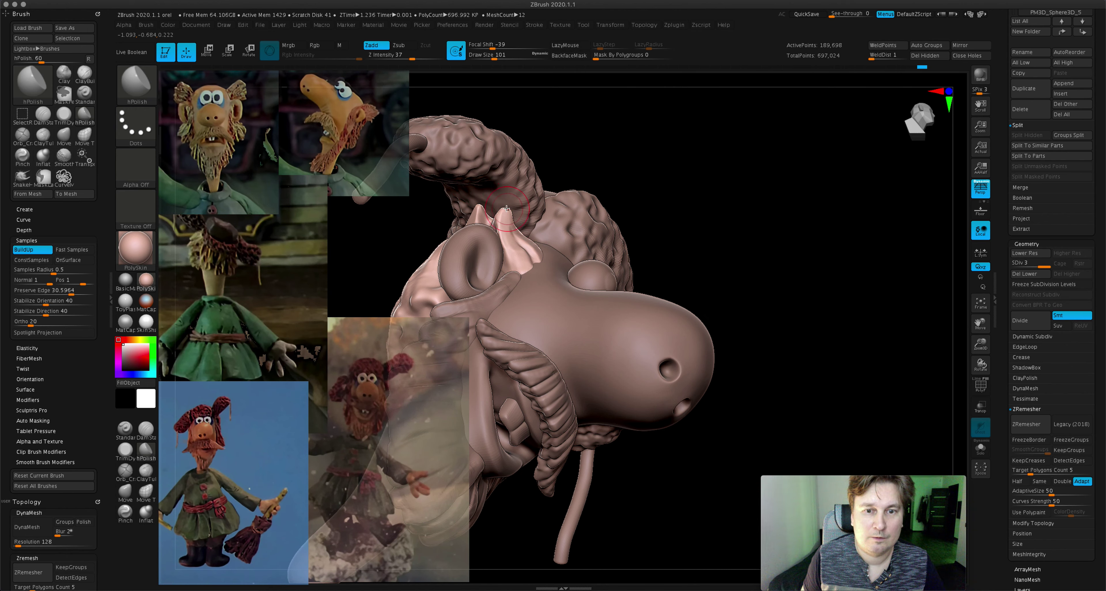
- Polish the collar folds into harder, flatter planes, viewing them from below
mouse_move(524, 232)
left_mouse_down()
mouse_move(481, 212)
mouse_move(648, 386)
mouse_move(651, 338)
mouse_move(663, 367)
left_mouse_up()
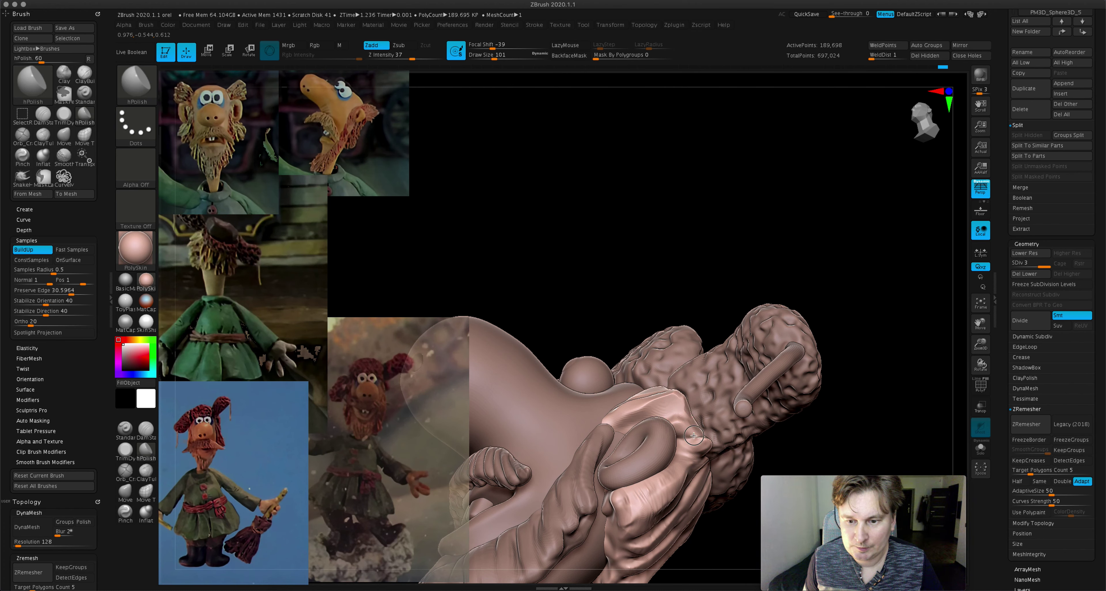
mouse_move(682, 424)
left_mouse_down()
mouse_move(717, 459)
mouse_move(736, 416)
mouse_move(173, 425)
left_mouse_up()
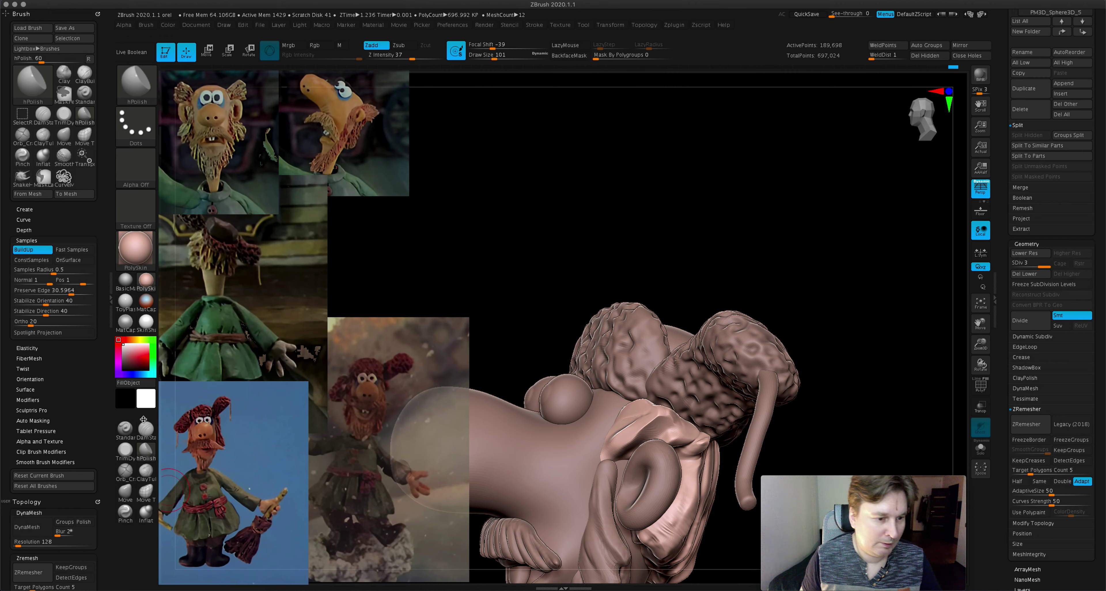
left_click(146, 428)
mouse_move(494, 279)
left_mouse_down()
mouse_move(729, 419)
mouse_move(756, 412)
left_mouse_up()
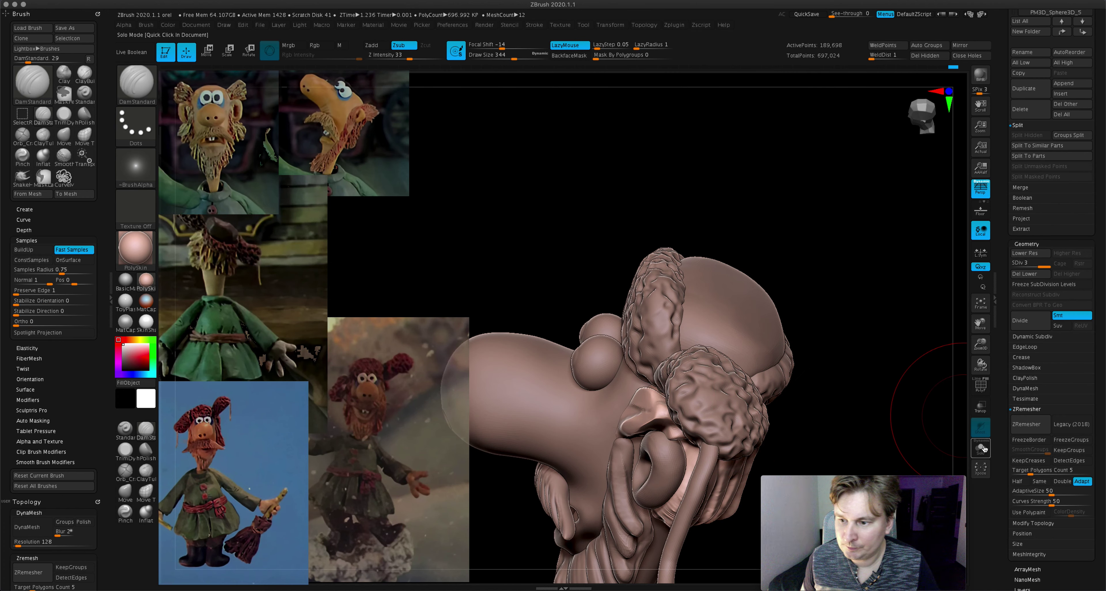
- Solo the collar and carve cracks with Orb_Cracks at Draw Size 116, smoothing in spots
left_click(981, 448)
left_click_drag(493, 386, 678, 418)
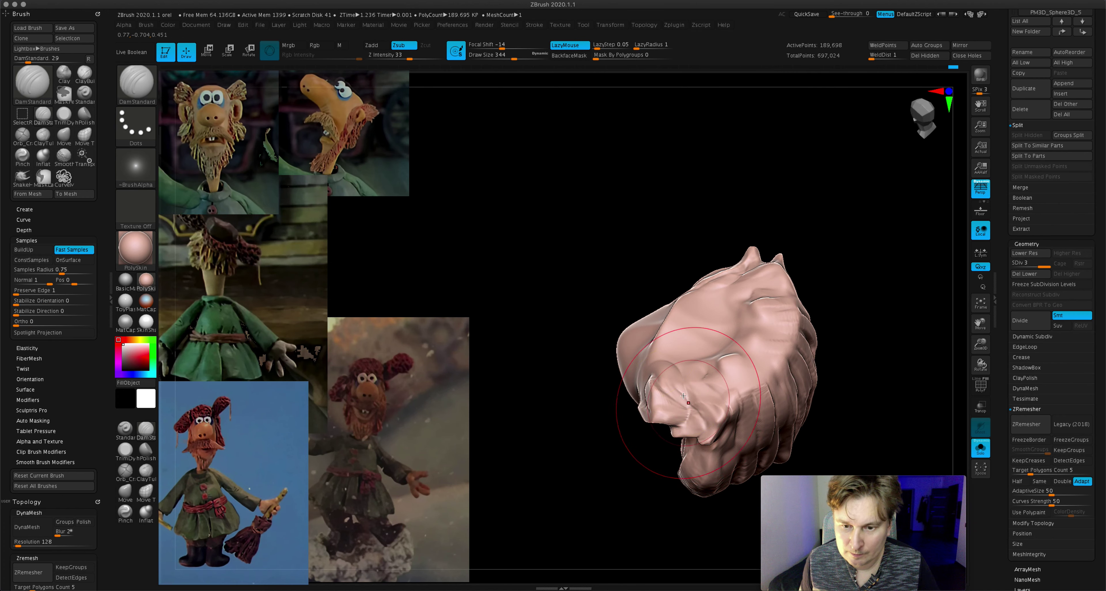
left_click(125, 472)
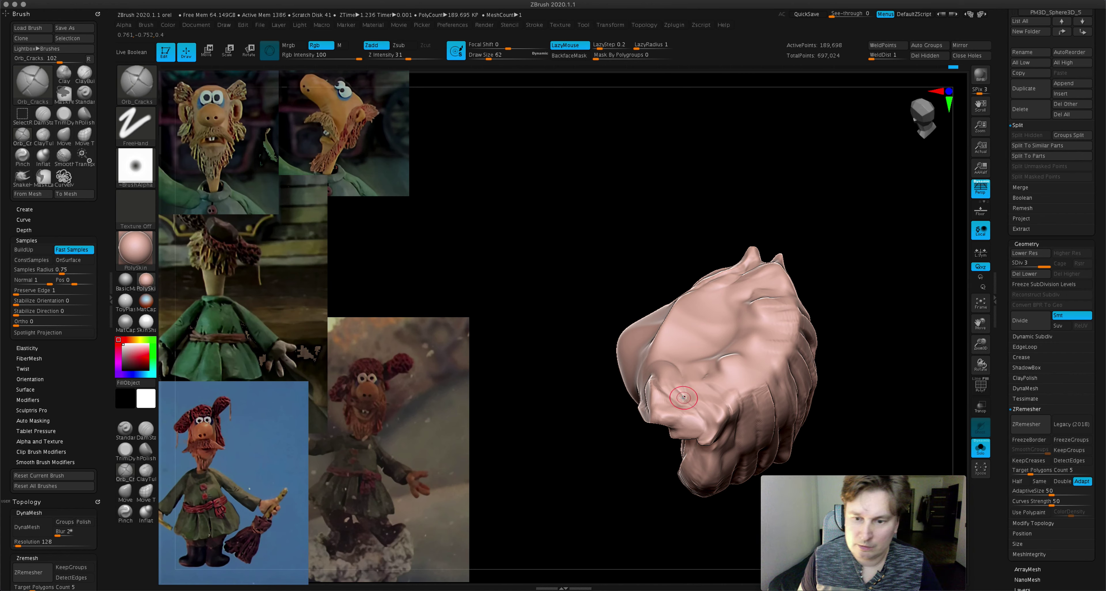
key("bracketright")
key("bracketright")
key("bracketright")
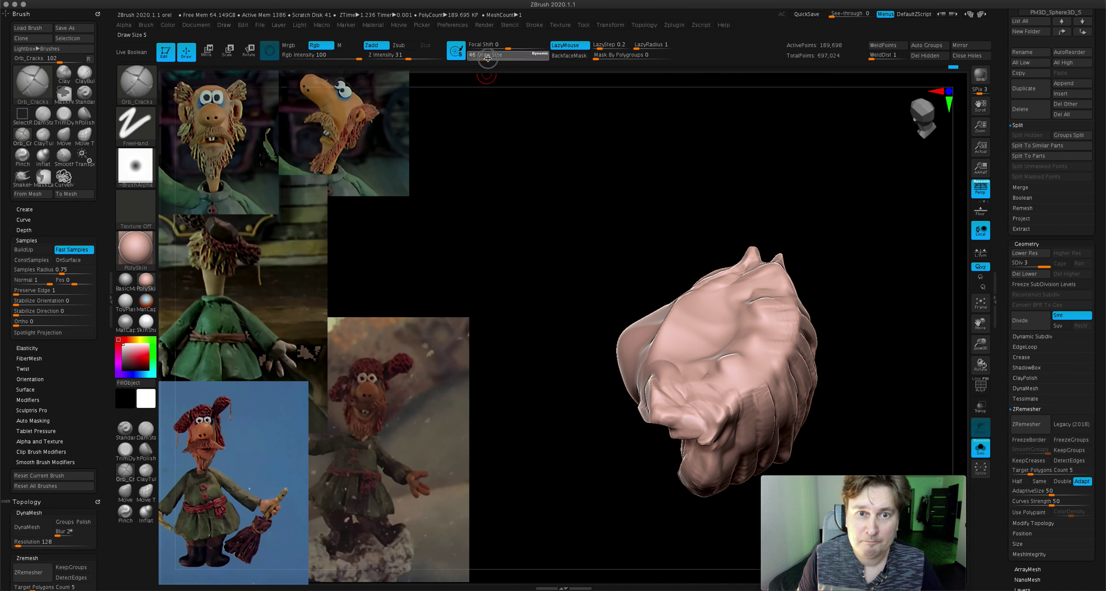
mouse_move(696, 378)
left_mouse_down()
mouse_move(672, 419)
mouse_move(720, 329)
left_mouse_up()
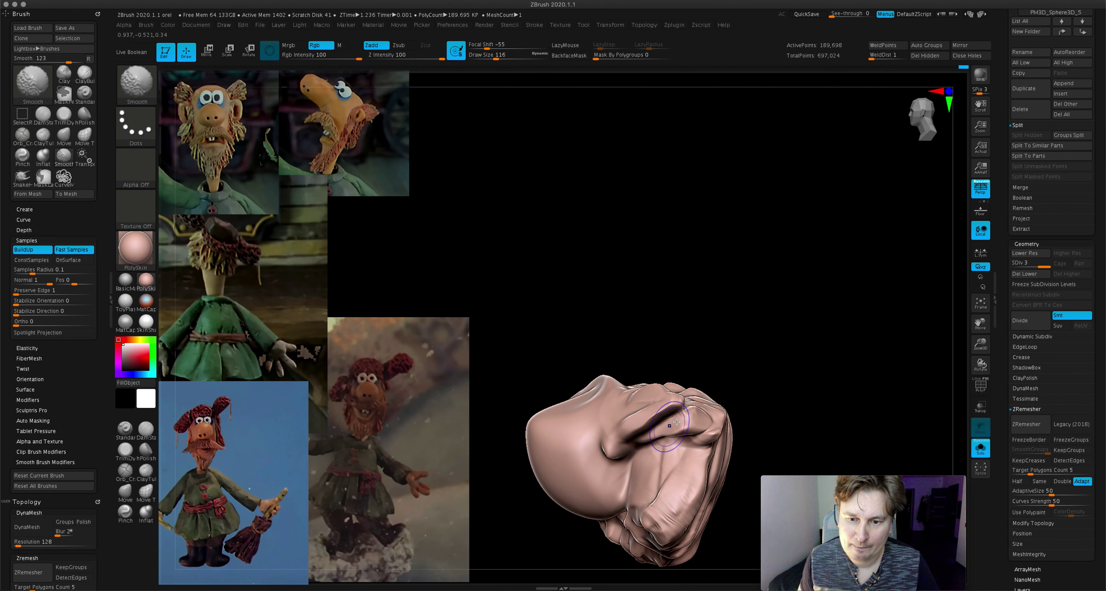
left_click_drag(672, 418, 679, 407, "shift")
mouse_move(704, 331)
left_mouse_down()
mouse_move(687, 361)
mouse_move(687, 404)
mouse_move(661, 395)
left_mouse_up()
- Polish the collar with hPolish, then select the side strand and smooth it
left_click(145, 450)
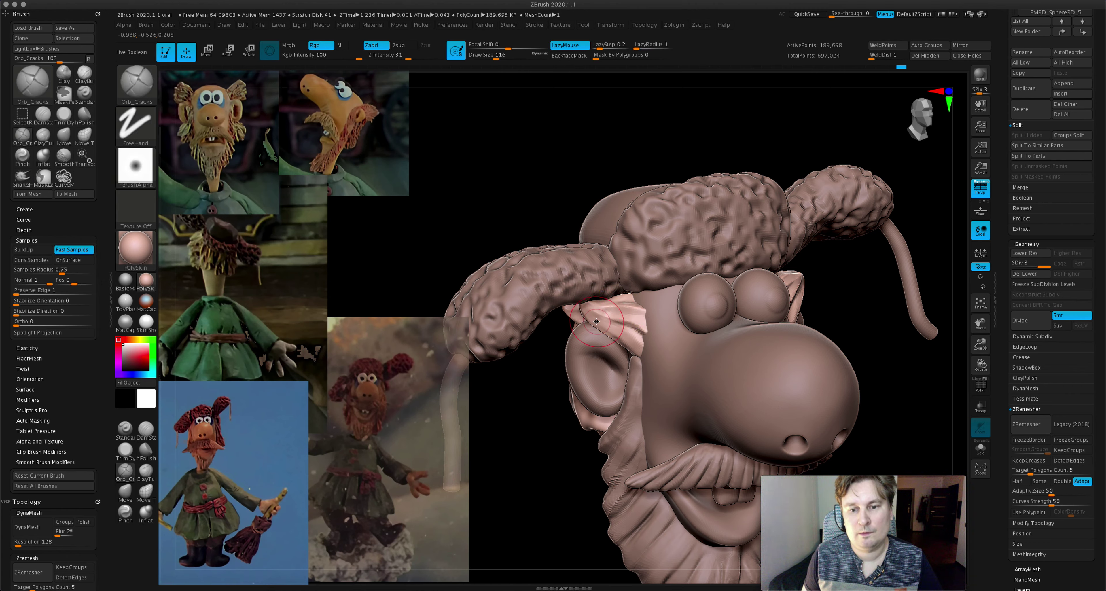
right_click_drag(644, 405, 593, 440)
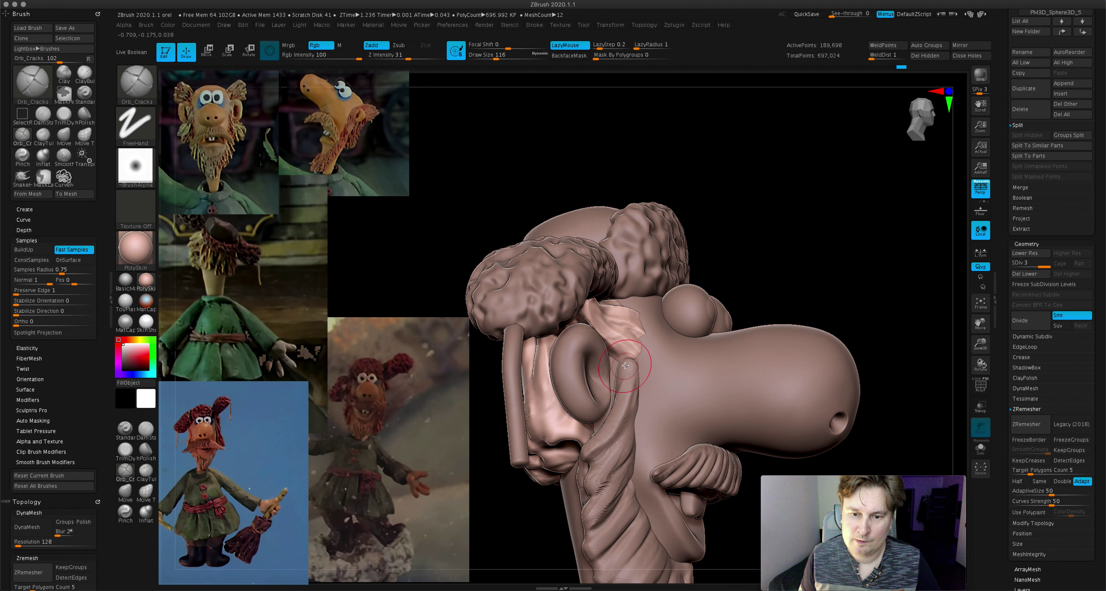
left_click(635, 380, "alt")
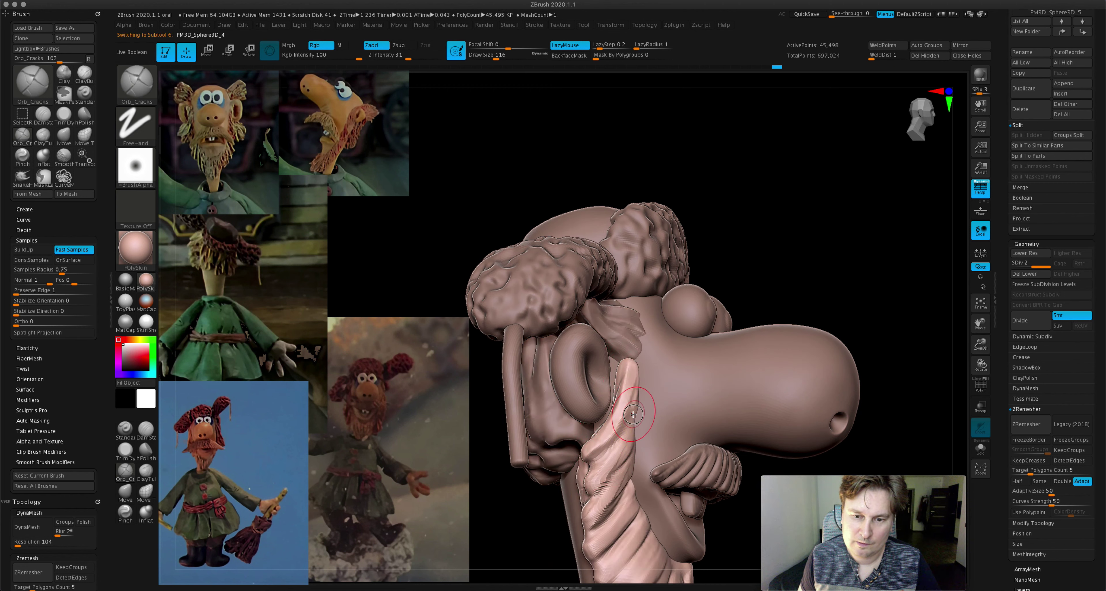
right_click_drag(619, 463, 614, 477)
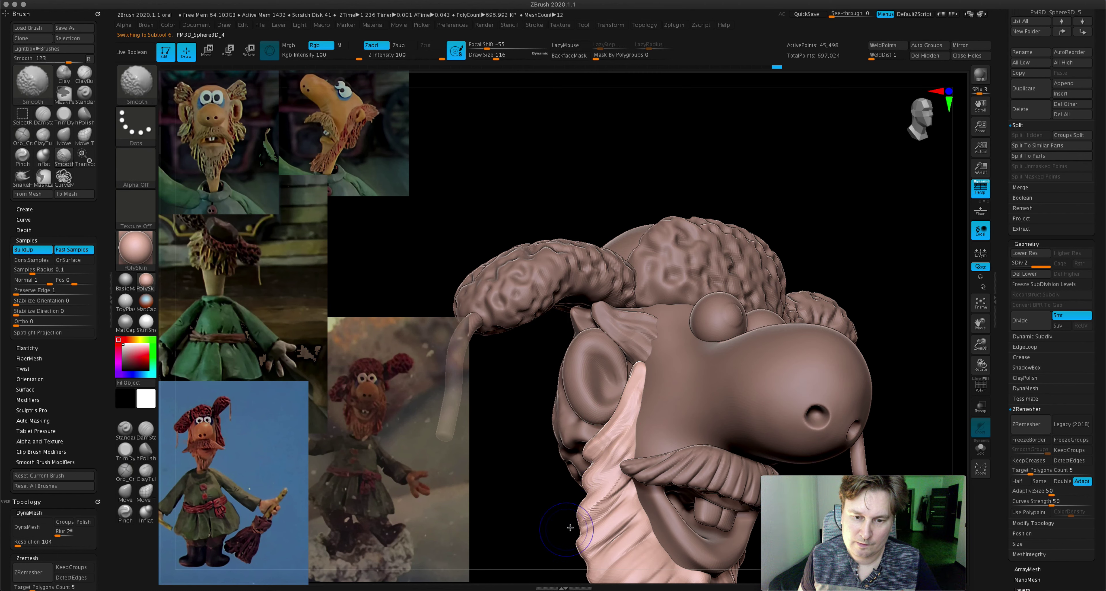
mouse_move(980, 344)
left_mouse_down()
mouse_move(913, 353)
mouse_move(957, 270)
mouse_move(812, 301)
mouse_move(822, 291)
mouse_move(772, 313)
mouse_move(853, 318)
mouse_move(765, 318)
mouse_move(857, 307)
mouse_move(661, 321)
mouse_move(871, 301)
mouse_move(763, 339)
mouse_move(895, 311)
mouse_move(739, 361)
left_mouse_up()
- Run ZRemesher on the ruffled collar piece and inspect the result
left_click(605, 294, "alt")
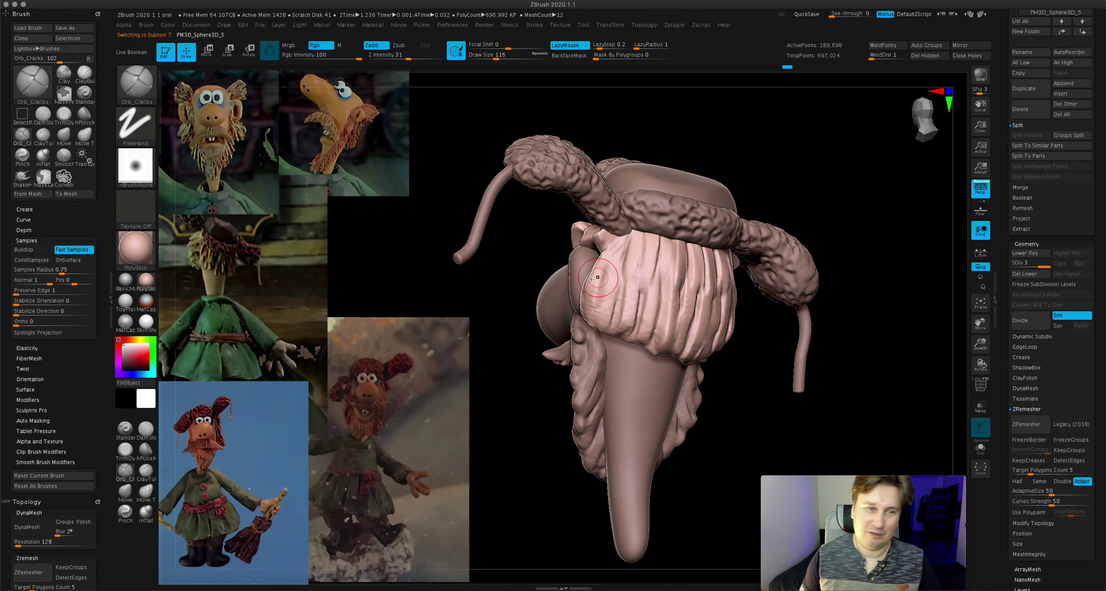
key("ctrl")
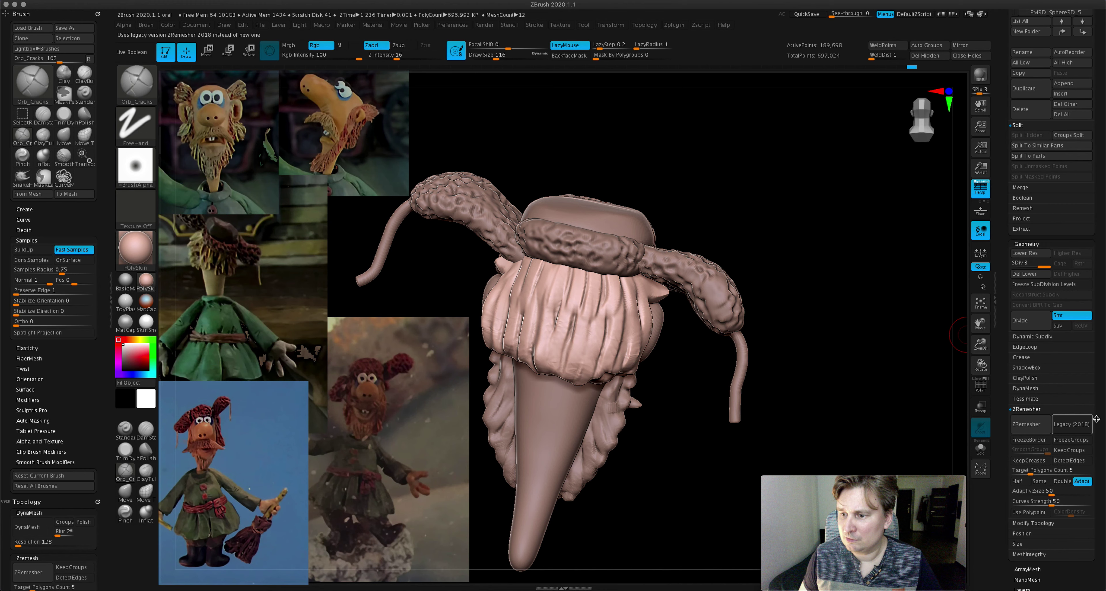
left_click(1034, 425)
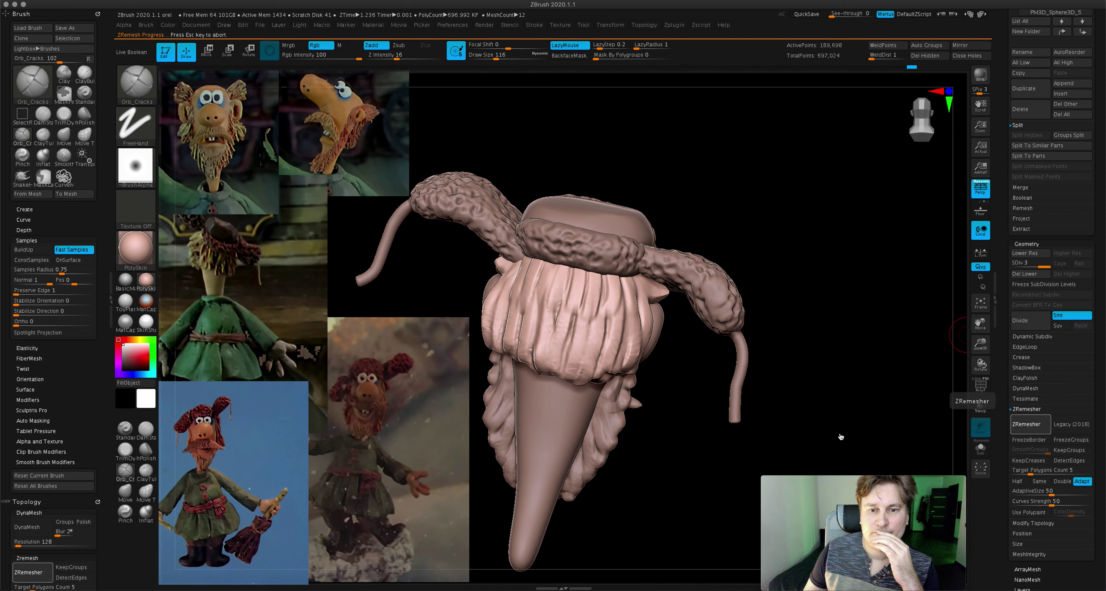
left_click_drag(826, 366, 838, 369)
- Undo the remesh, rerun ZRemesher on a copy, and solo it at about 7,310 points
key("ctrl+d")
key("ctrl+d")
left_click_drag(1099, 126, 1099, 98)
left_click(1026, 395)
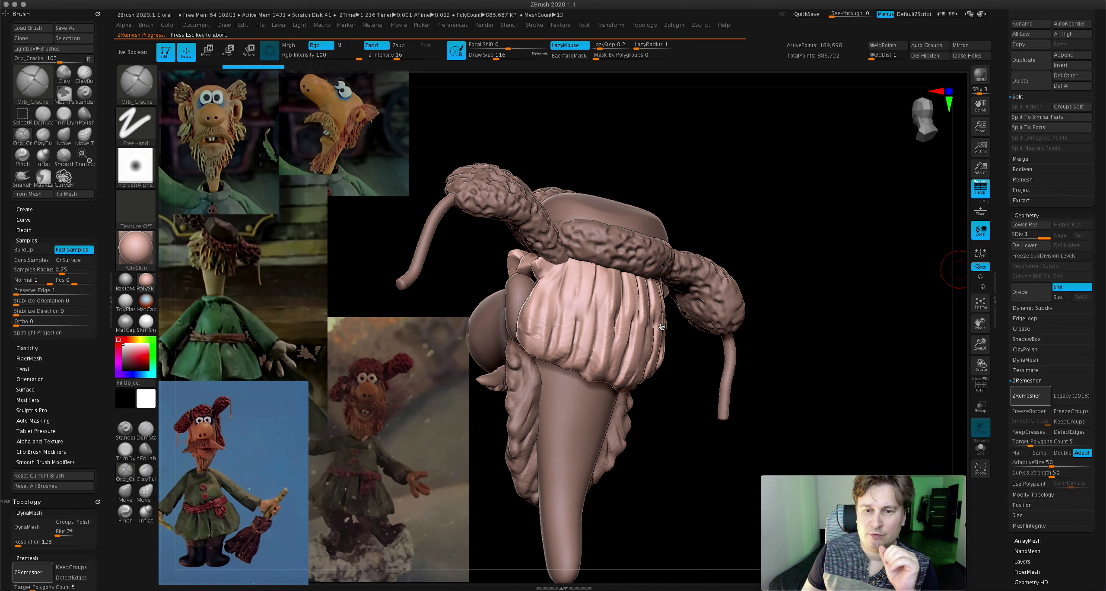
left_click(660, 324, "ctrl+shift")
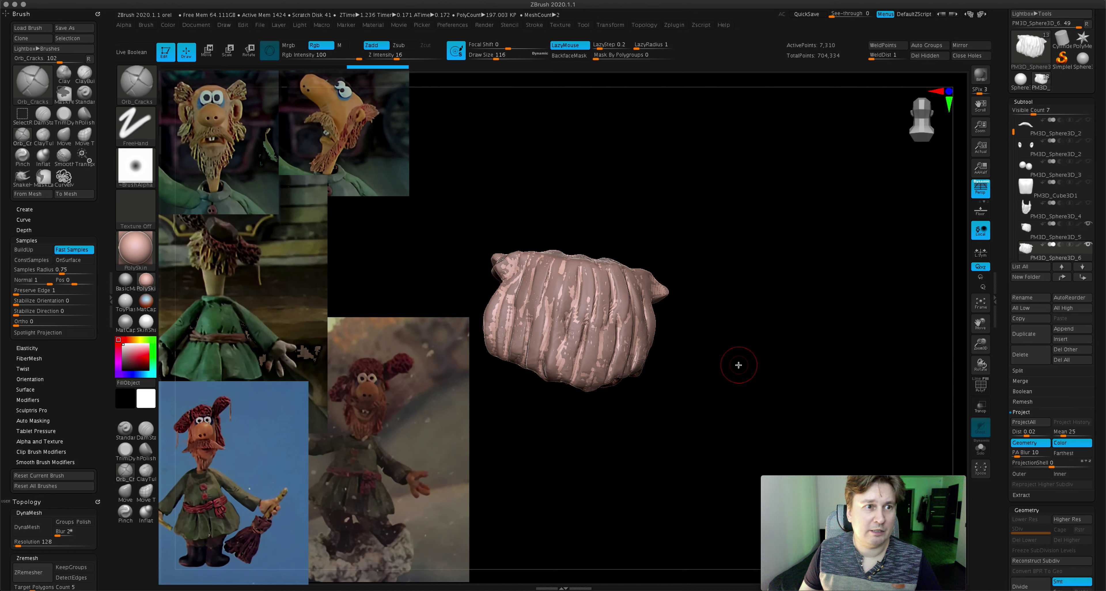
- Subdivide the remeshed collar twice, reprojecting its ribbed detail at about 116,930 points
key("ctrl")
key("ctrl+d")
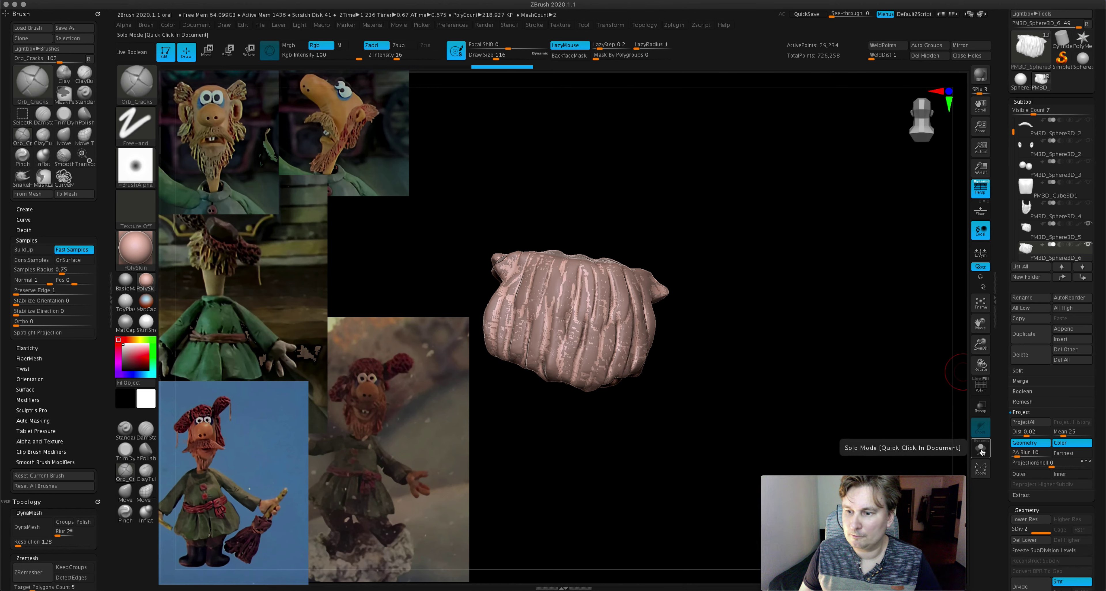
left_click_drag(923, 429, 893, 425, "ctrl")
key("ctrl+d")
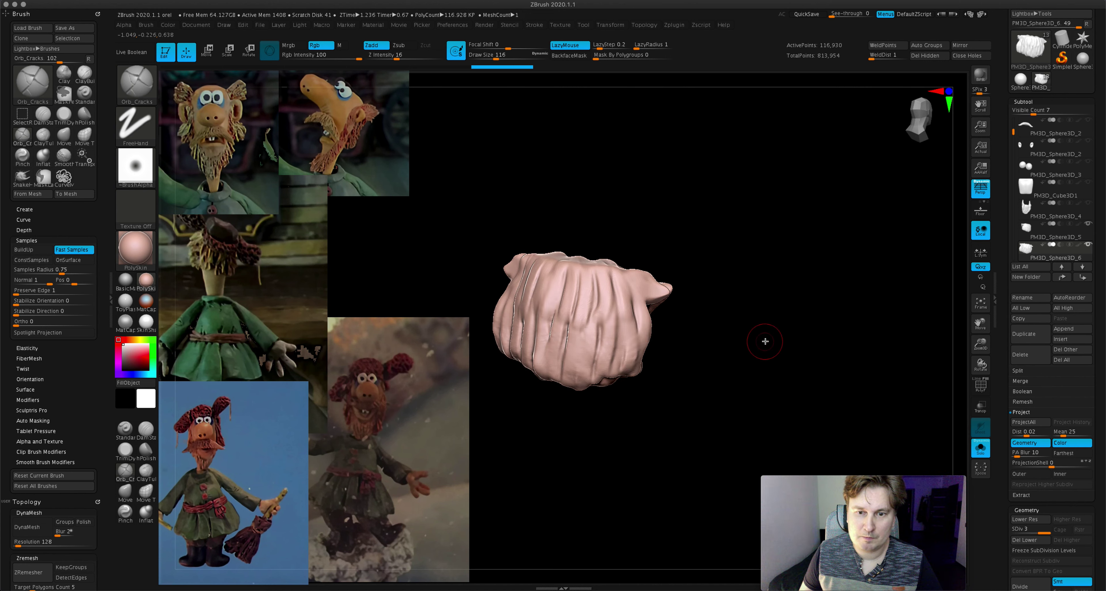
left_click_drag(763, 338, 906, 370)
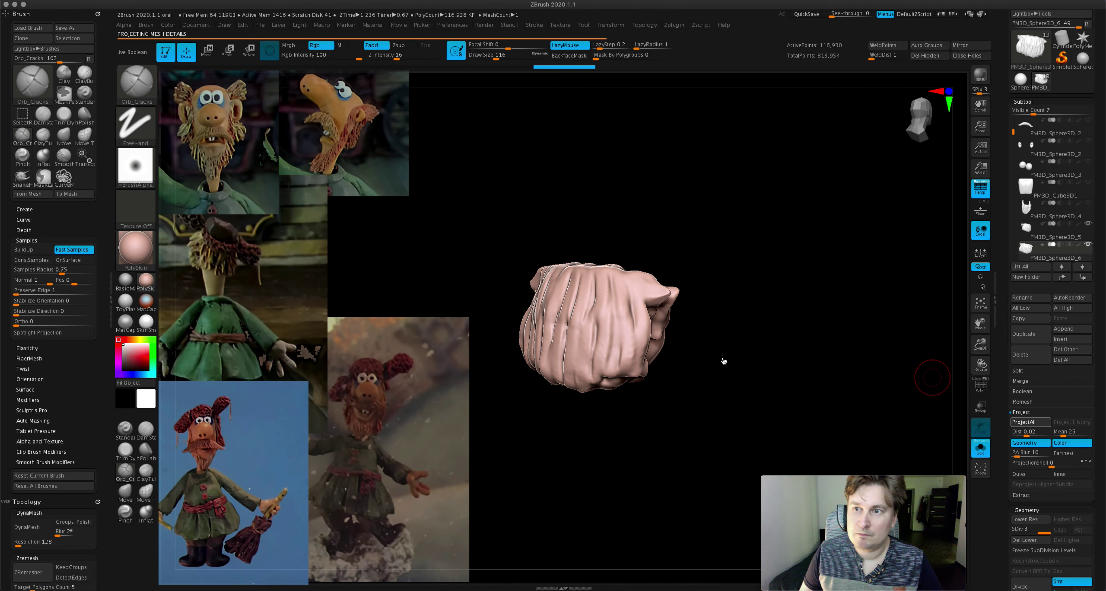
left_click_drag(722, 358, 755, 361)
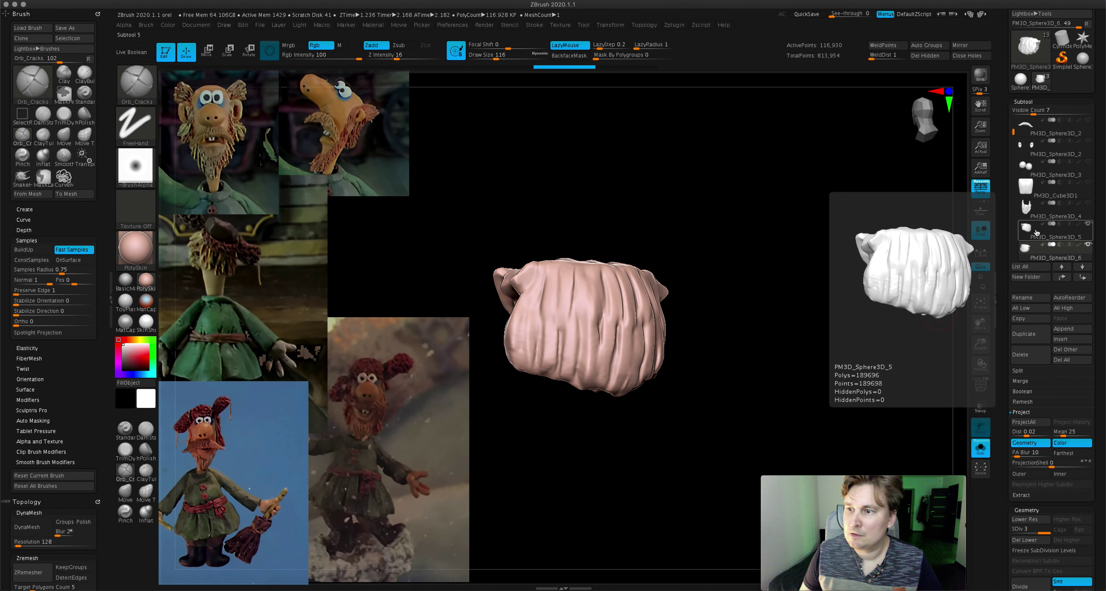
- Delete the PM3D_Sphere3D_5 subtool and confirm the non-undoable operation
left_click(1026, 233)
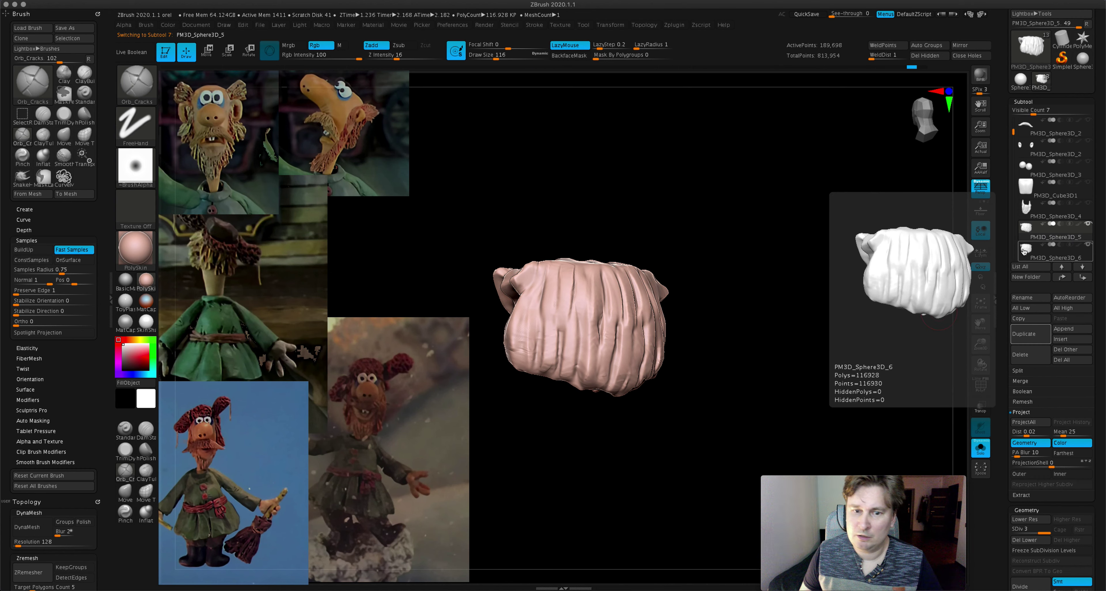
left_click(1024, 252)
left_click(1026, 228)
left_click(1026, 354)
left_click(943, 370)
mouse_move(1026, 250)
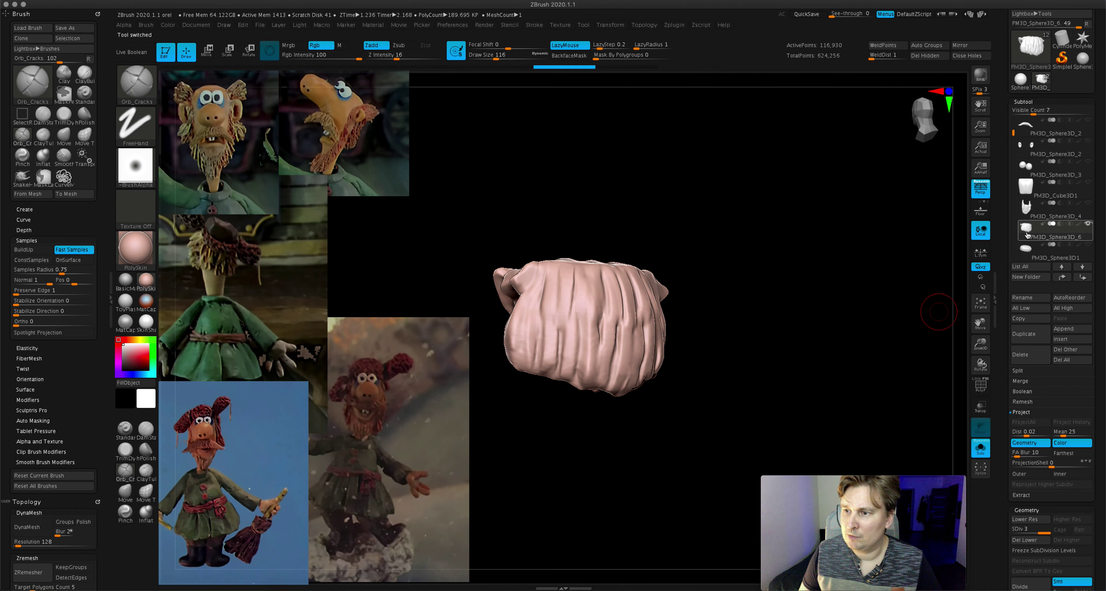
- Carve a first vertical groove in the cloth, then set Draw Size 77 and Z Intensity 28
left_click_drag(831, 292, 658, 316)
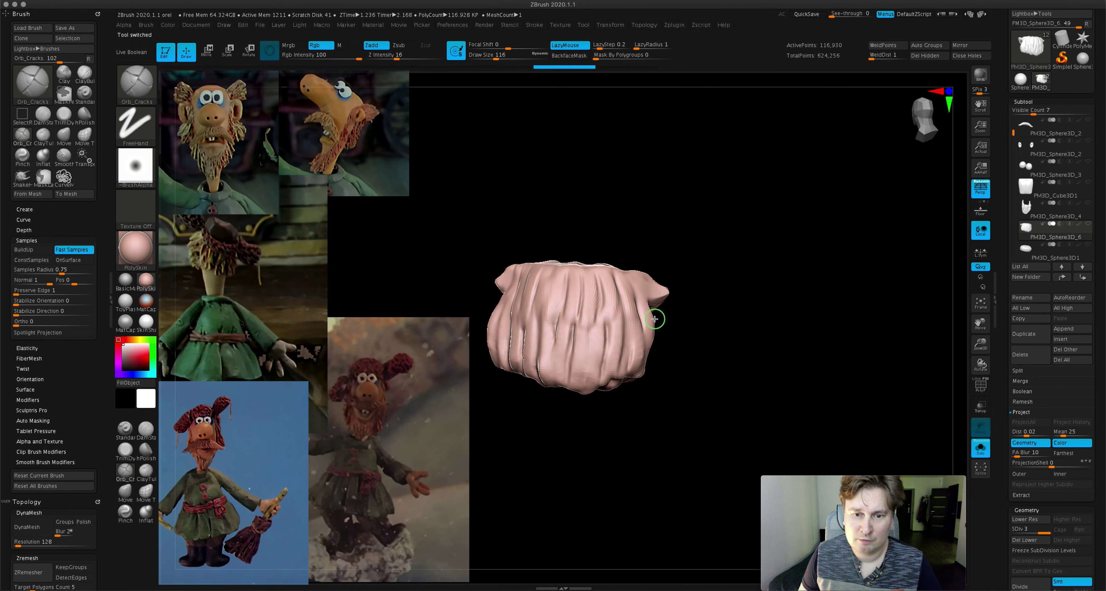
mouse_move(980, 321)
left_mouse_down()
mouse_move(1000, 327)
mouse_move(995, 342)
left_mouse_up()
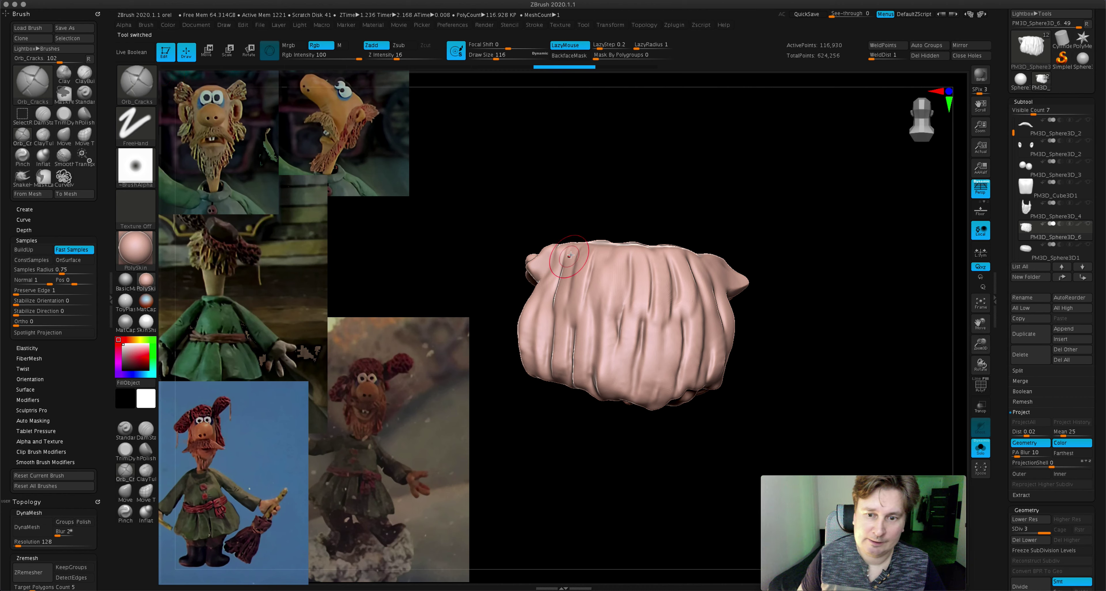
left_click_drag(588, 239, 592, 252)
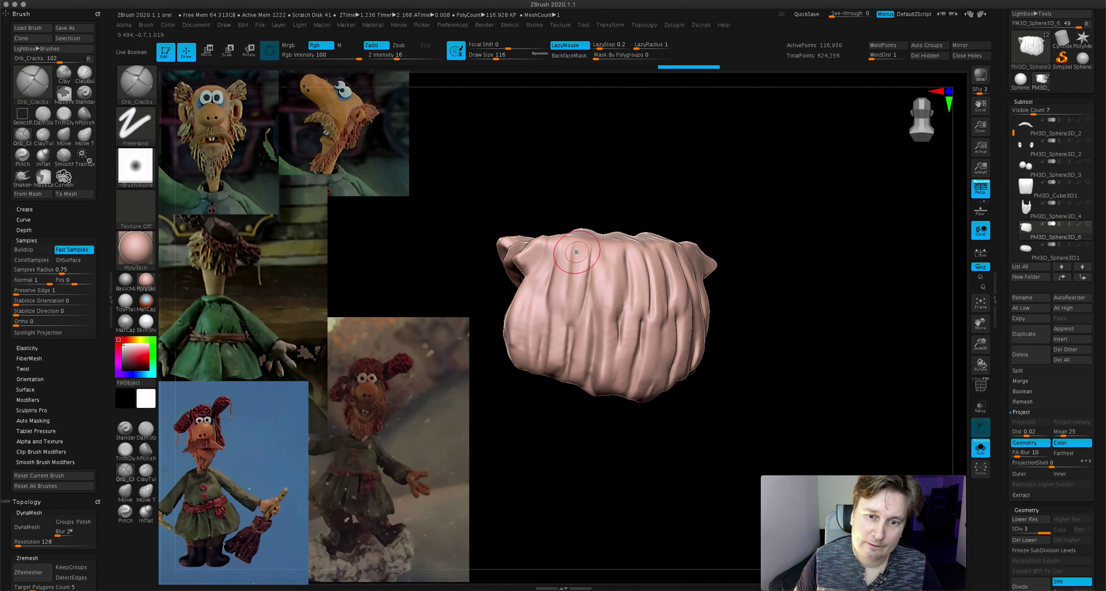
left_click_drag(545, 311, 538, 293)
mouse_move(539, 292)
right_mouse_down()
mouse_move(506, 309)
mouse_move(575, 296)
right_mouse_up()
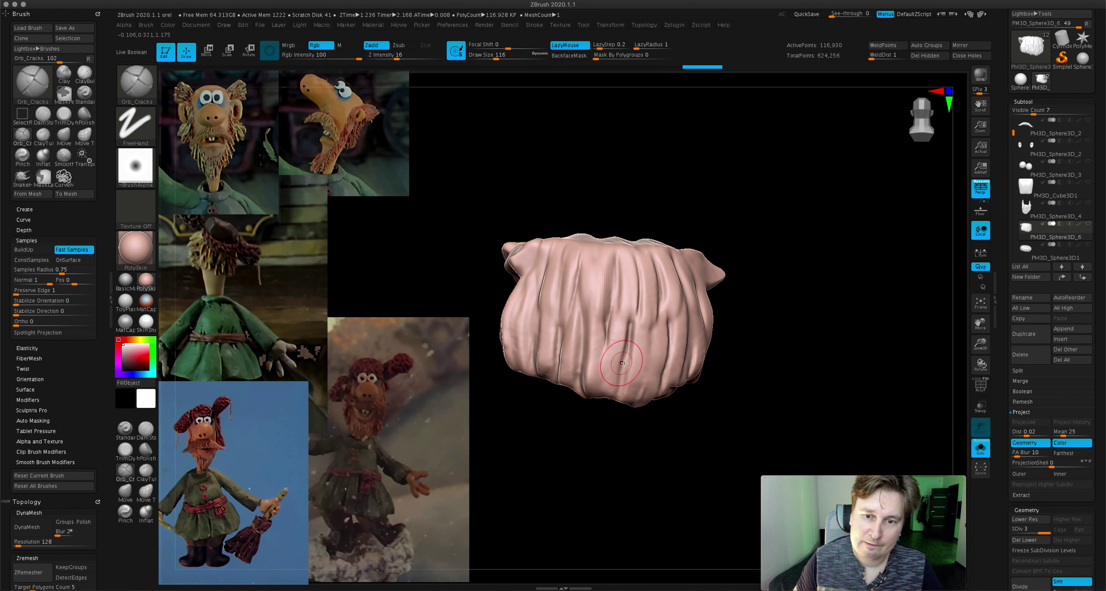
right_click_drag(612, 410, 631, 316)
left_click_drag(650, 321, 665, 329)
left_click_drag(497, 58, 490, 58)
left_click_drag(396, 58, 406, 58)
- Sculpt several more vertical creases down the cloth piece
right_click_drag(678, 343, 663, 340)
left_click_drag(646, 326, 642, 410)
left_click_drag(663, 281, 659, 357)
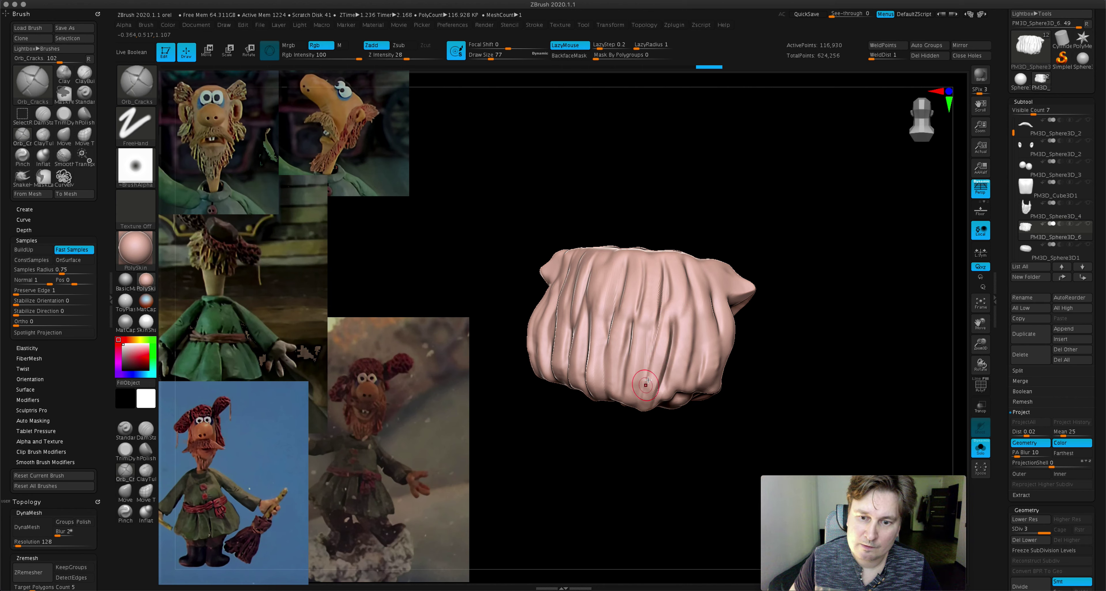
right_click_drag(647, 380, 670, 318)
mouse_move(692, 278)
left_mouse_down()
mouse_move(687, 382)
mouse_move(718, 380)
left_mouse_up()
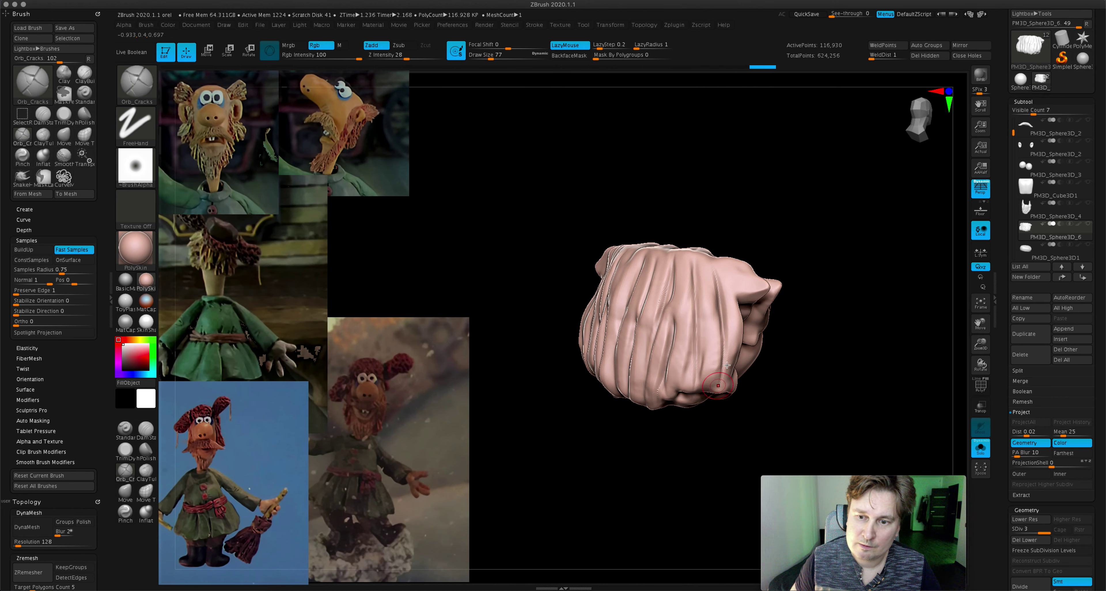
right_click_drag(680, 318, 764, 320)
- Turn Solo off so all the head's subtools show, and view the whole head
left_click(980, 451)
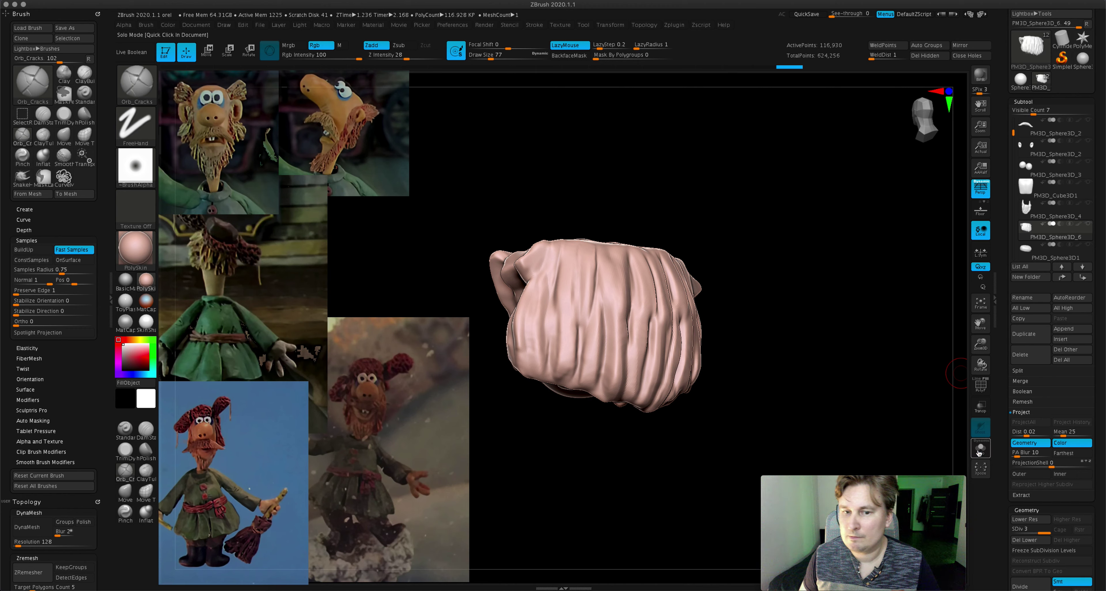
left_click(981, 452)
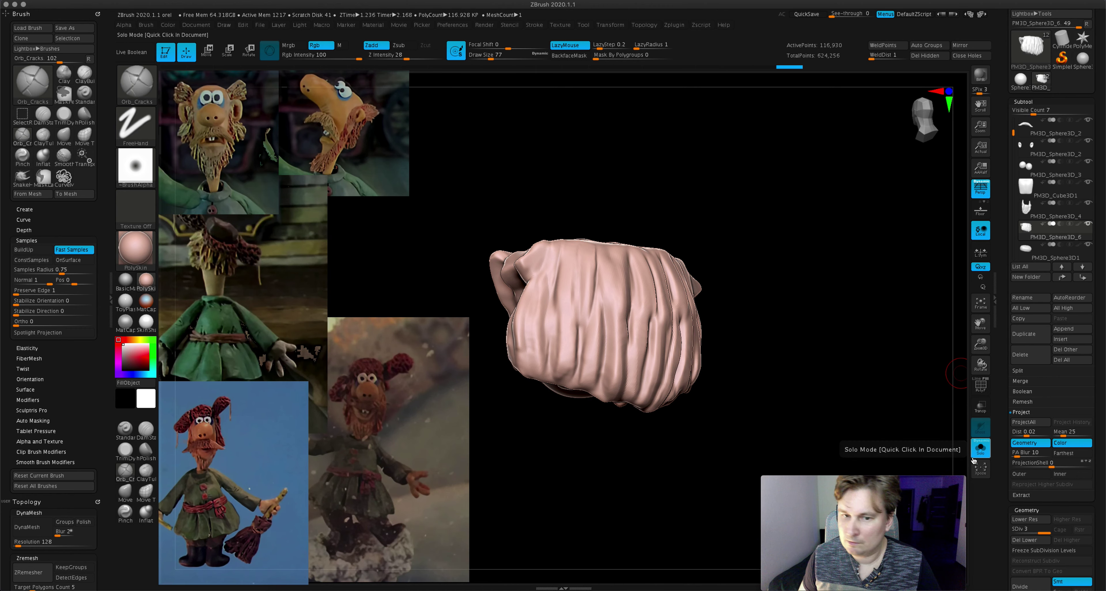
left_click(981, 449)
mouse_move(903, 387)
left_mouse_down("alt")
mouse_move(830, 342)
mouse_move(929, 361)
left_mouse_up("alt")
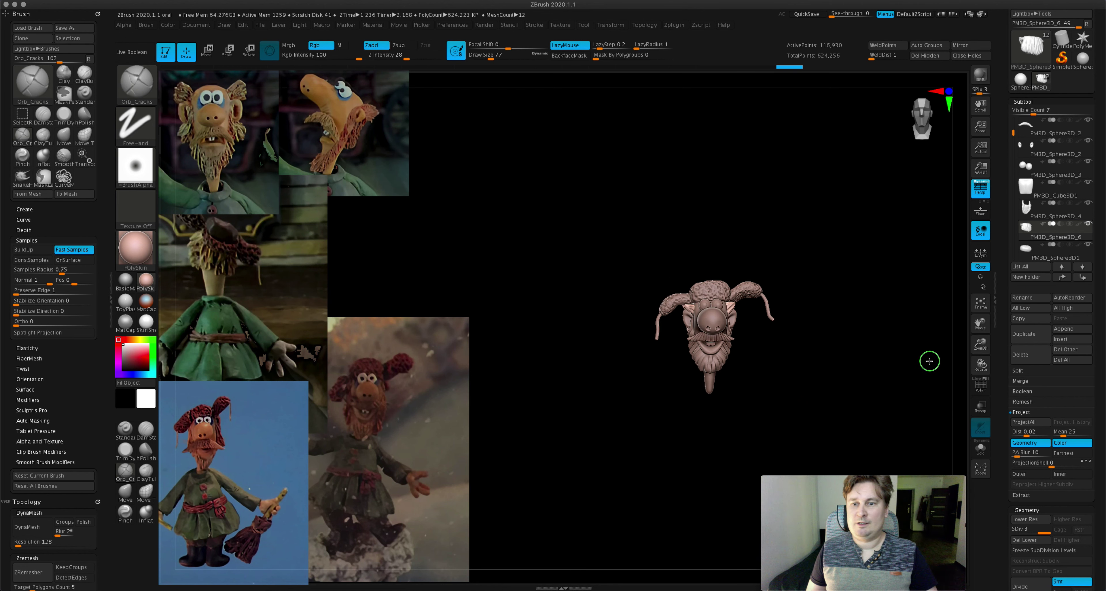
- Frame the head and build up the back collar folds with ClayBuildup
key("f")
left_click_drag(430, 215, 558, 223)
key("b")
key("c")
key("b")
left_click_drag(540, 361, 554, 335)
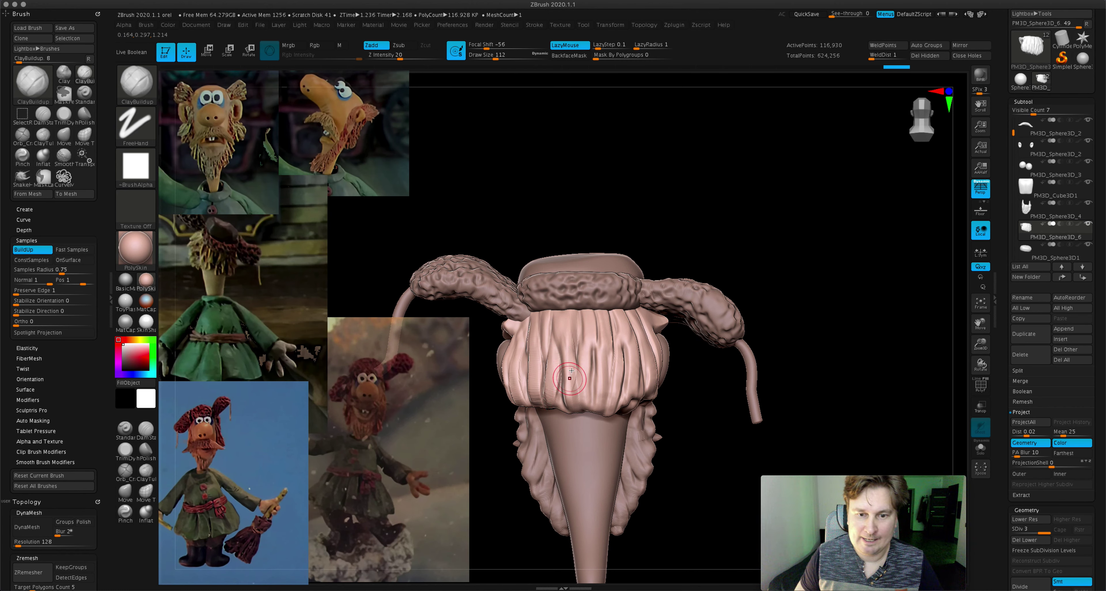
left_click_drag(570, 366, 596, 338)
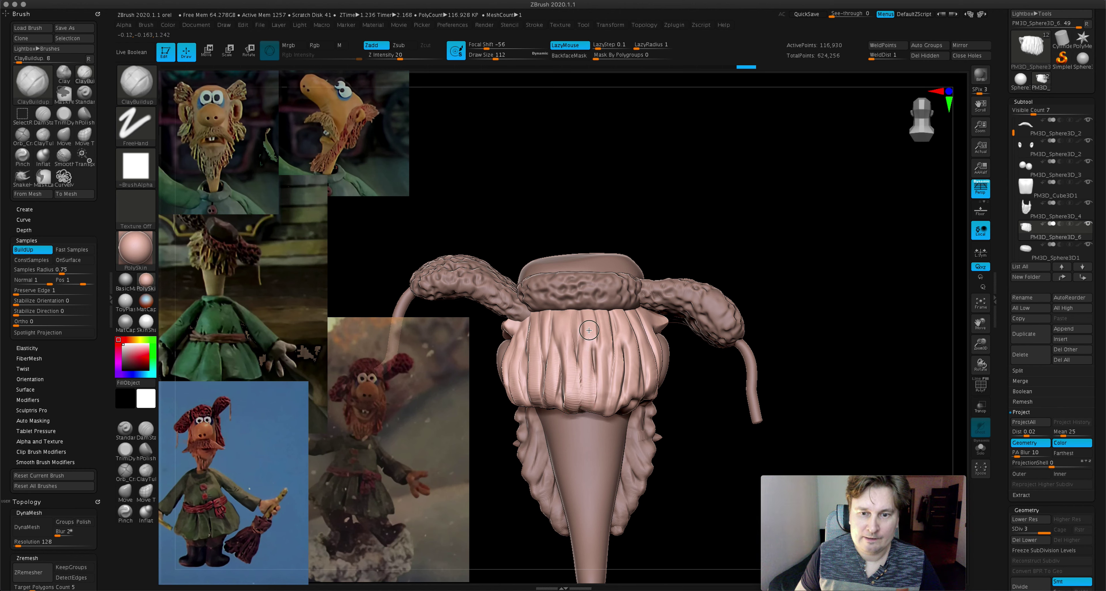
left_click_drag(555, 344, 560, 315)
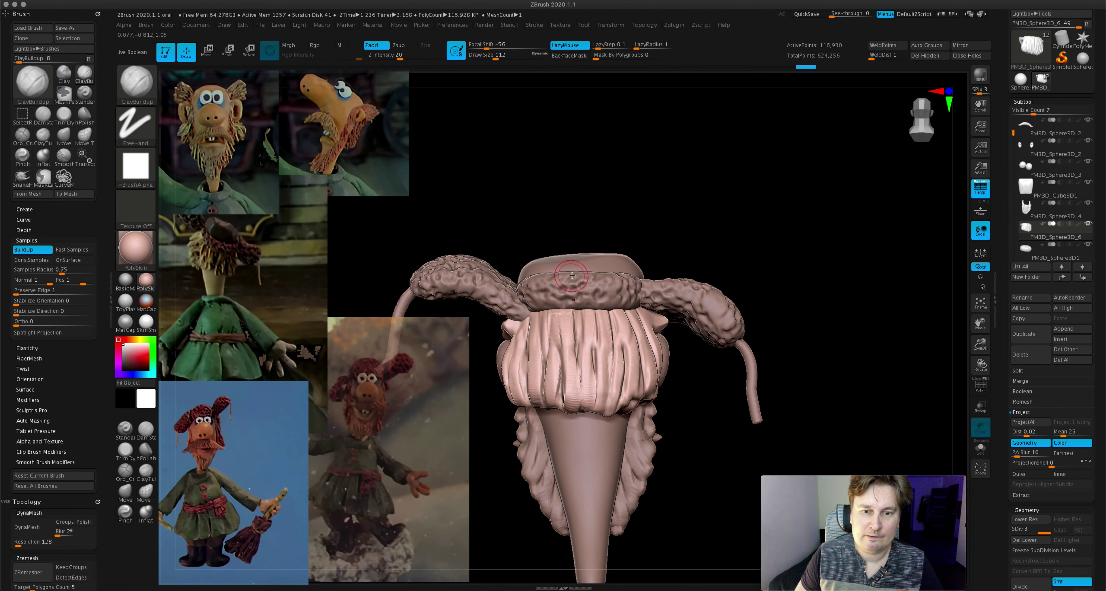
left_click_drag(625, 351, 628, 329)
left_click_drag(794, 301, 794, 331)
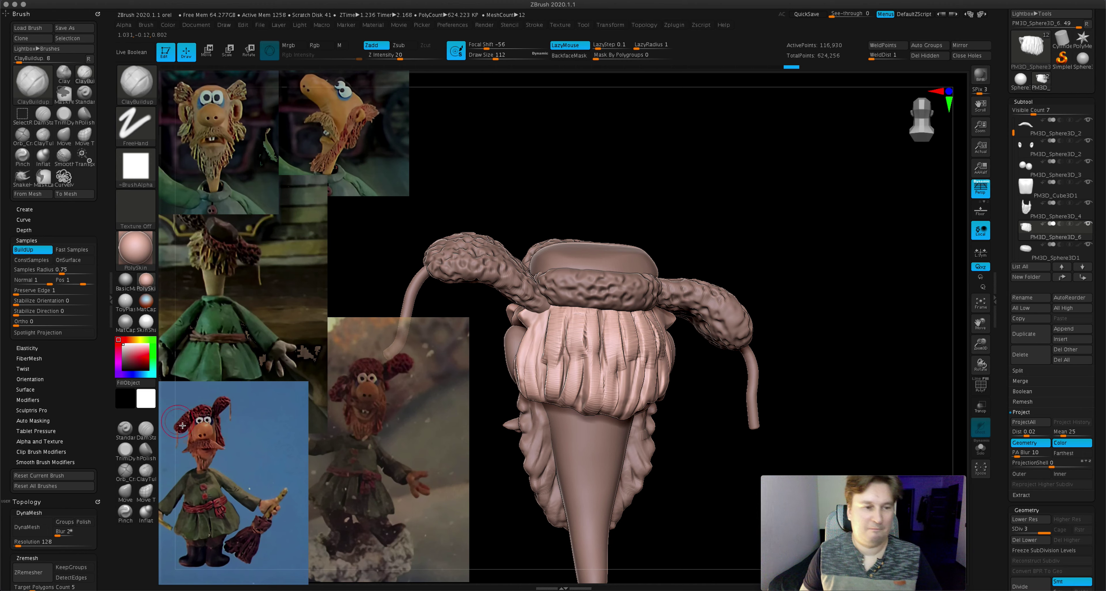
- Carve sharper grooves into the collar folds with DamStandard, undoing one and shrinking the brush
left_click(146, 429)
left_click_drag(595, 358, 558, 378)
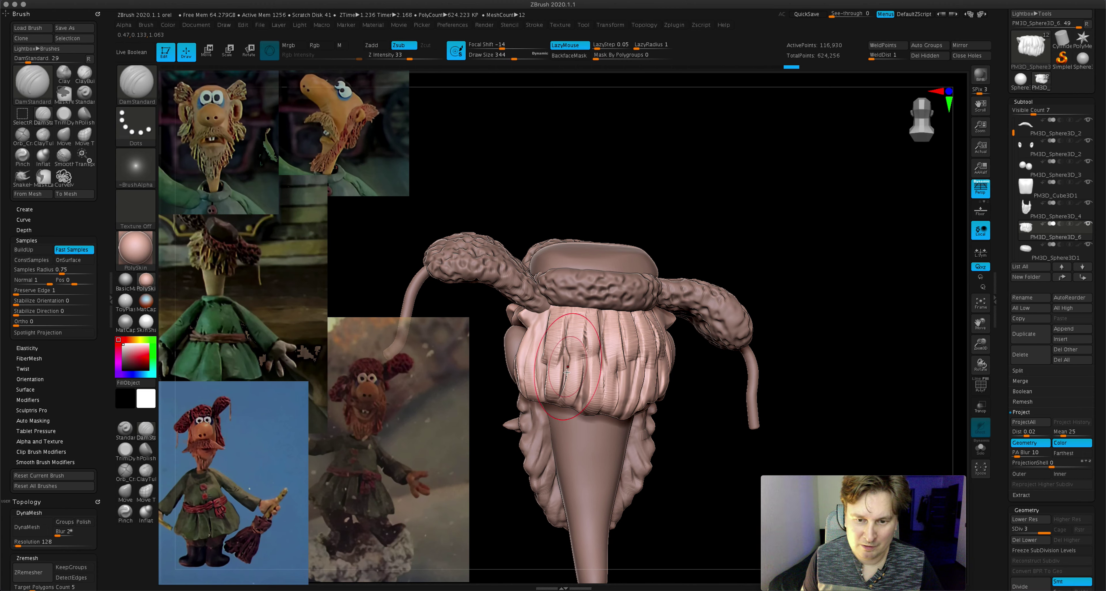
left_click_drag(601, 326, 566, 391)
left_click_drag(618, 330, 626, 377)
key("ctrl+z")
key("ctrl+z")
left_click_drag(503, 54, 488, 55)
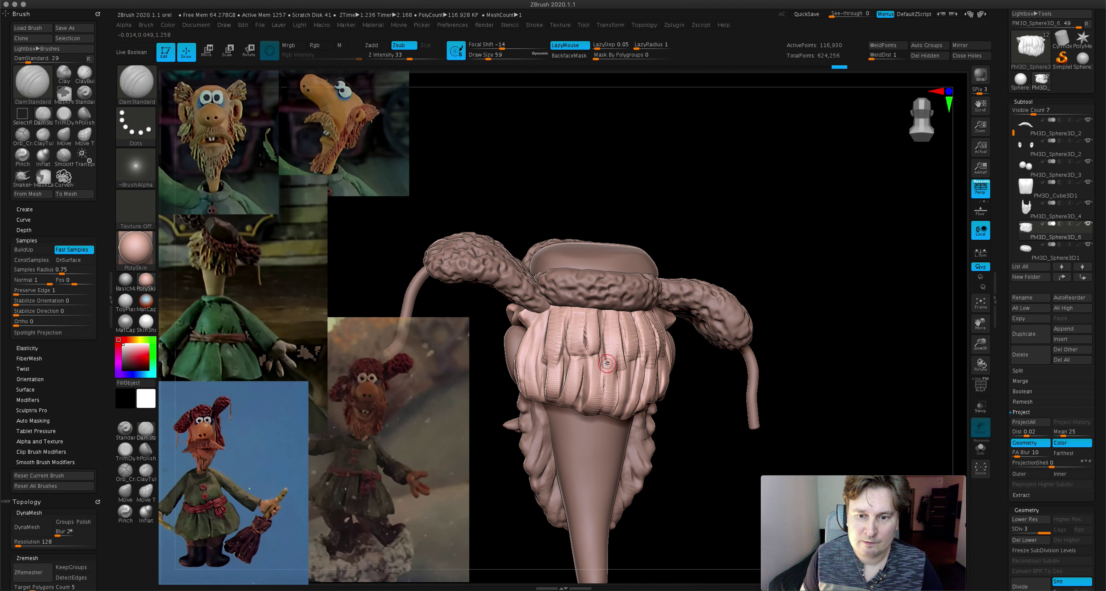
- Shift-smooth a rough patch on the collar's left side, then view the whole head from the front
right_click_drag(640, 369, 626, 361)
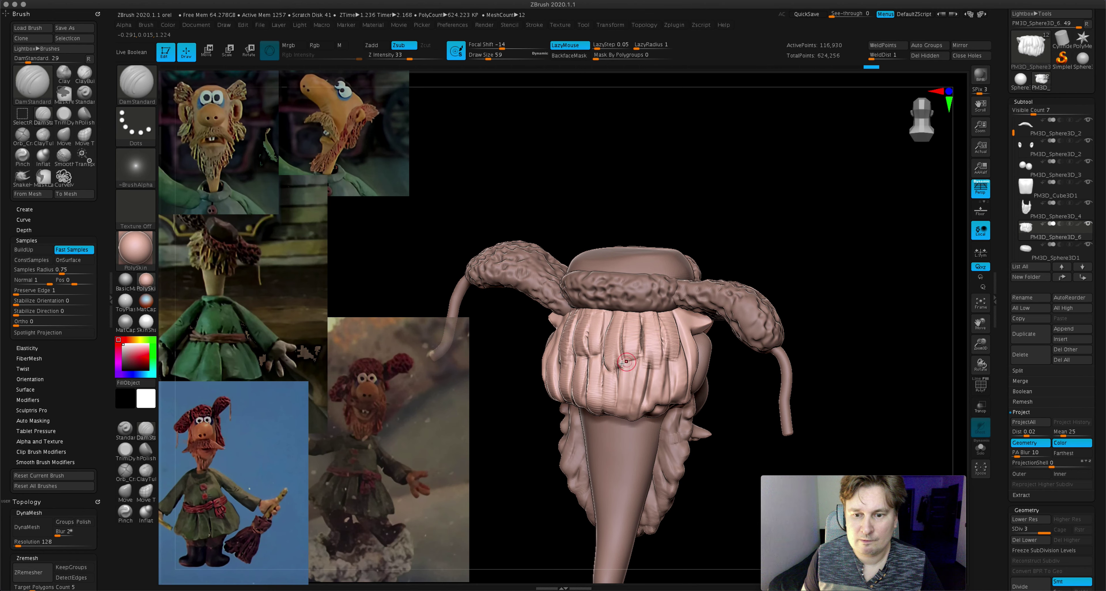
key("shift")
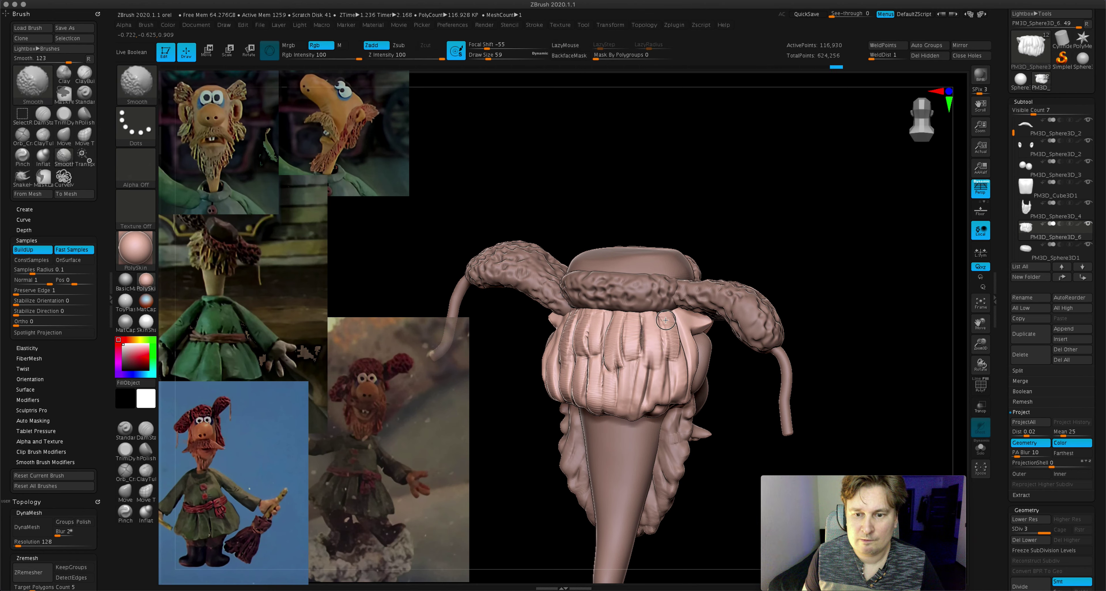
left_click_drag(670, 310, 611, 358, "shift")
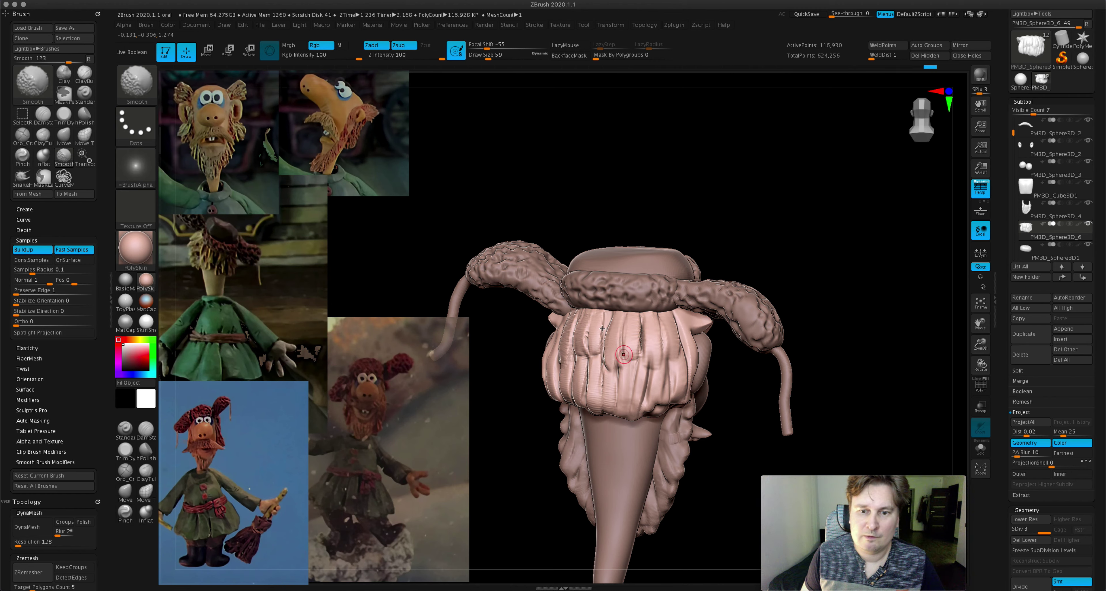
right_click_drag(624, 353, 589, 317)
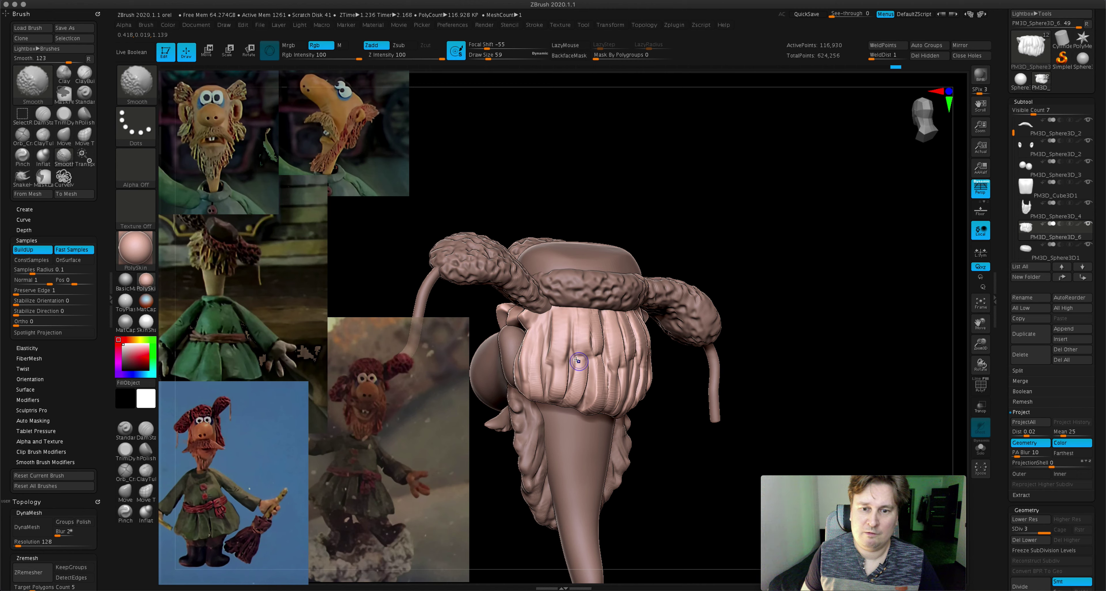
right_click_drag(596, 404, 649, 321)
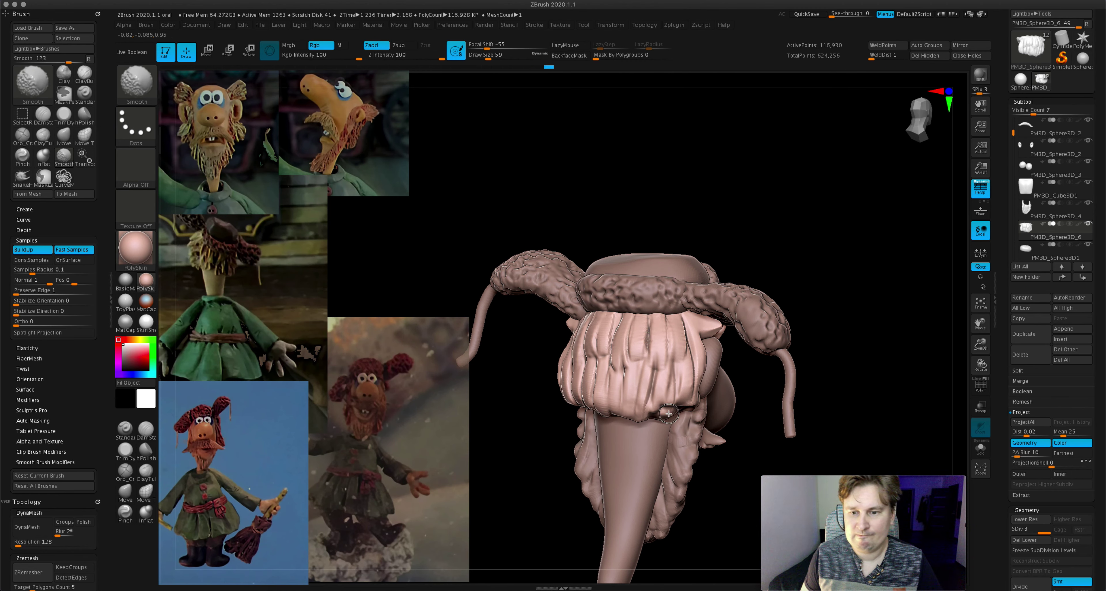
key("shift")
left_click_drag(980, 364, 757, 279)
mouse_move(981, 343)
left_mouse_down()
mouse_move(814, 350)
mouse_move(699, 307)
mouse_move(558, 308)
mouse_move(866, 295)
left_mouse_up()
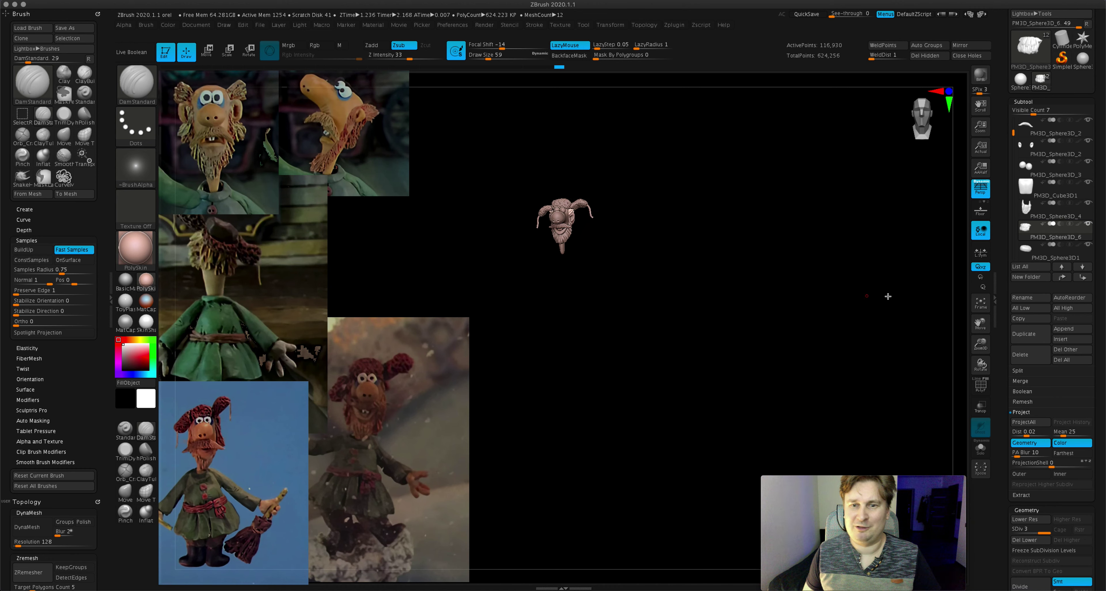
mouse_move(980, 344)
left_mouse_down()
mouse_move(980, 318)
mouse_move(1000, 352)
left_mouse_up()
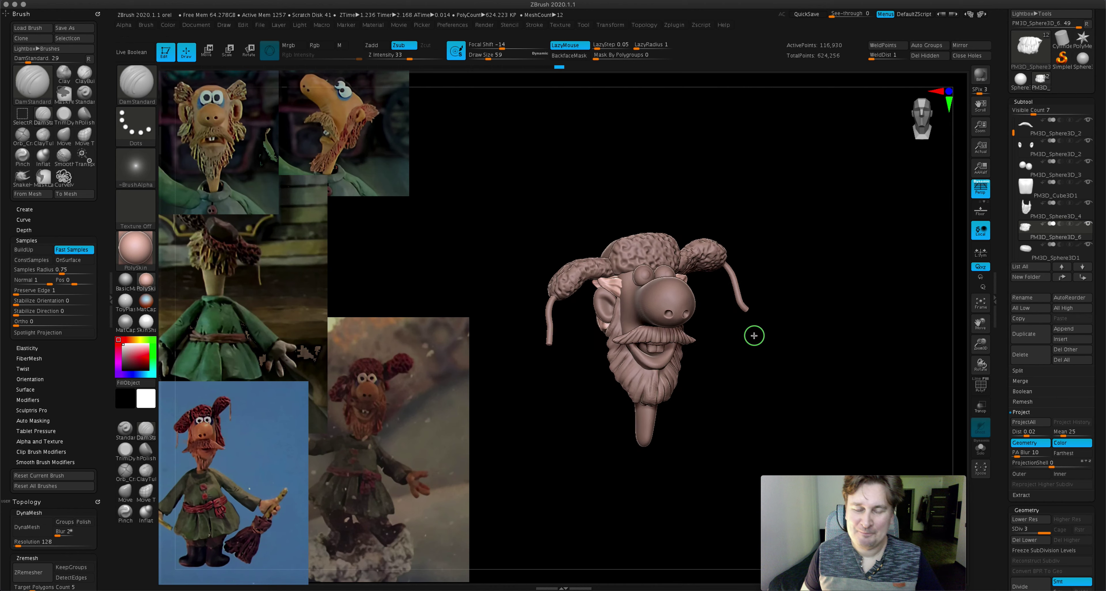
left_click_drag(743, 340, 741, 338)
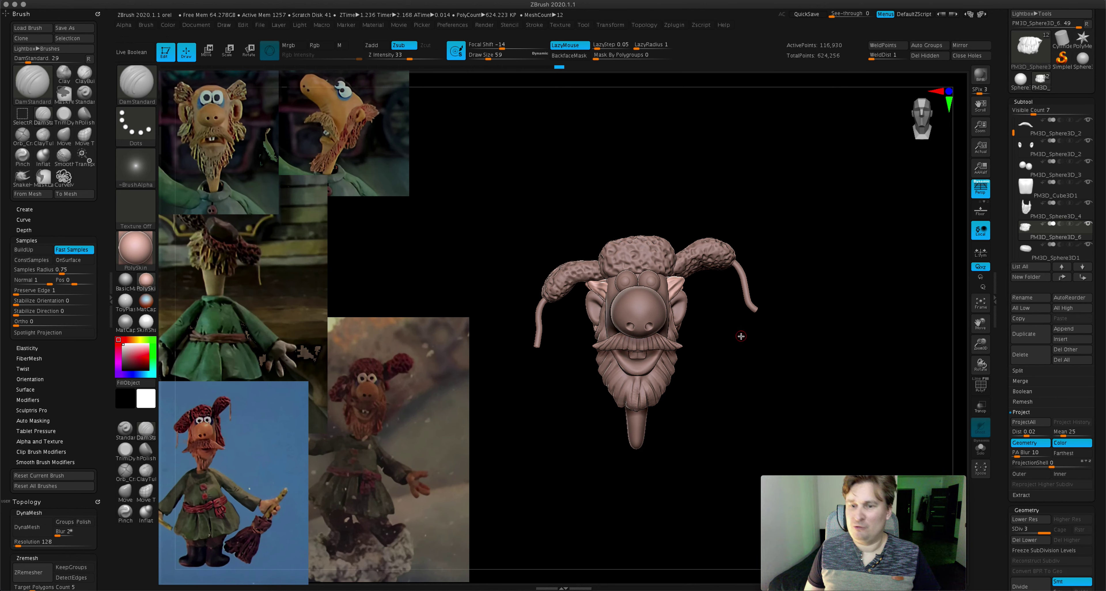
mouse_move(740, 335)
left_mouse_down()
mouse_move(686, 336)
mouse_move(736, 332)
left_mouse_up()
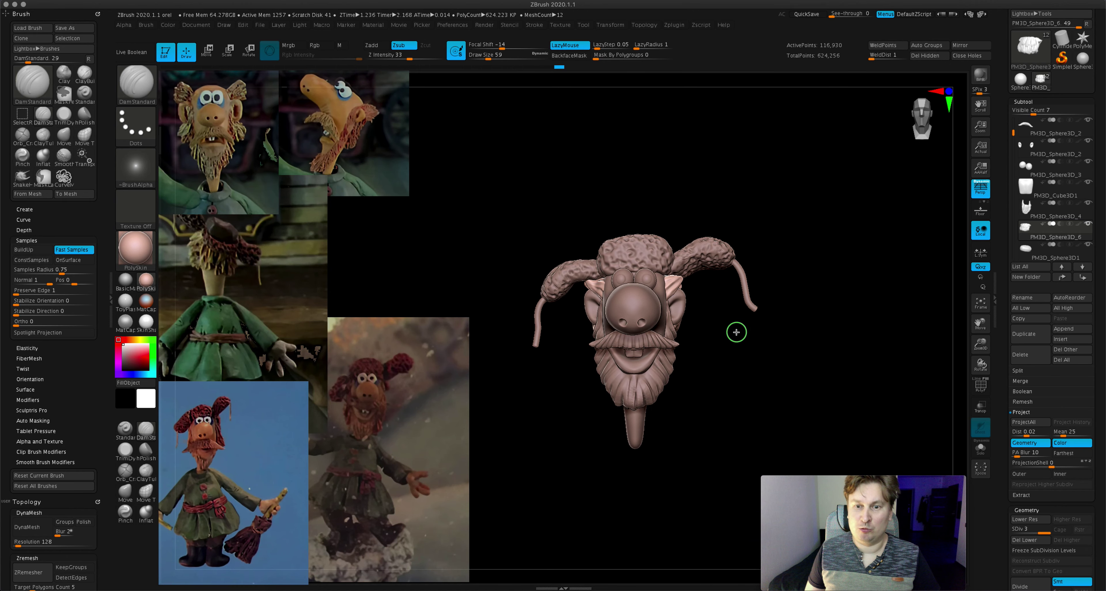